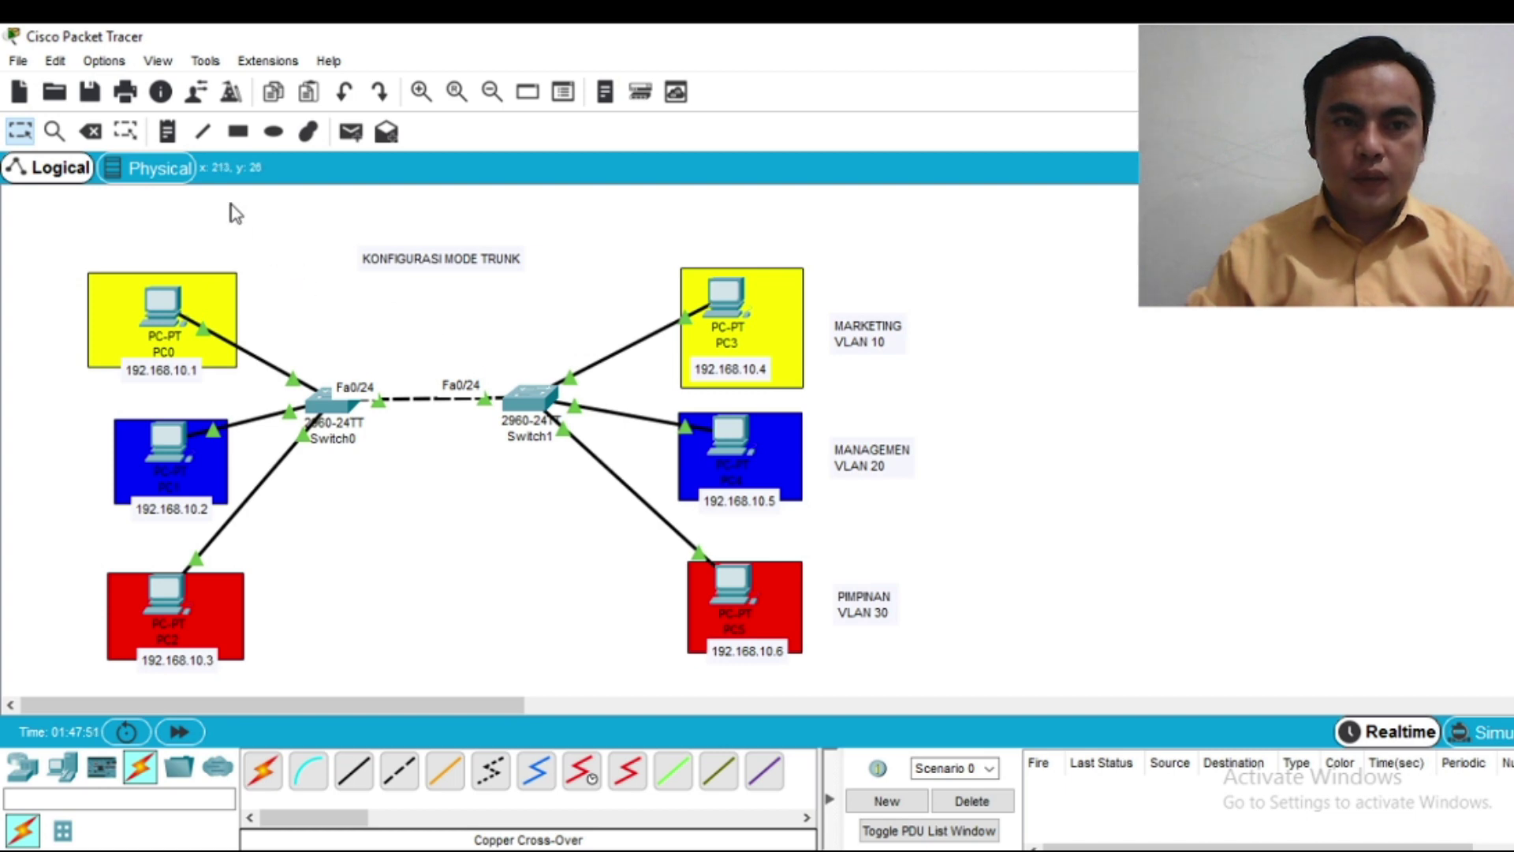
# Step: Start a new blank network file, discarding the open trunk topology without saving it
pyautogui.click(17, 63)
pyautogui.click(22, 82)
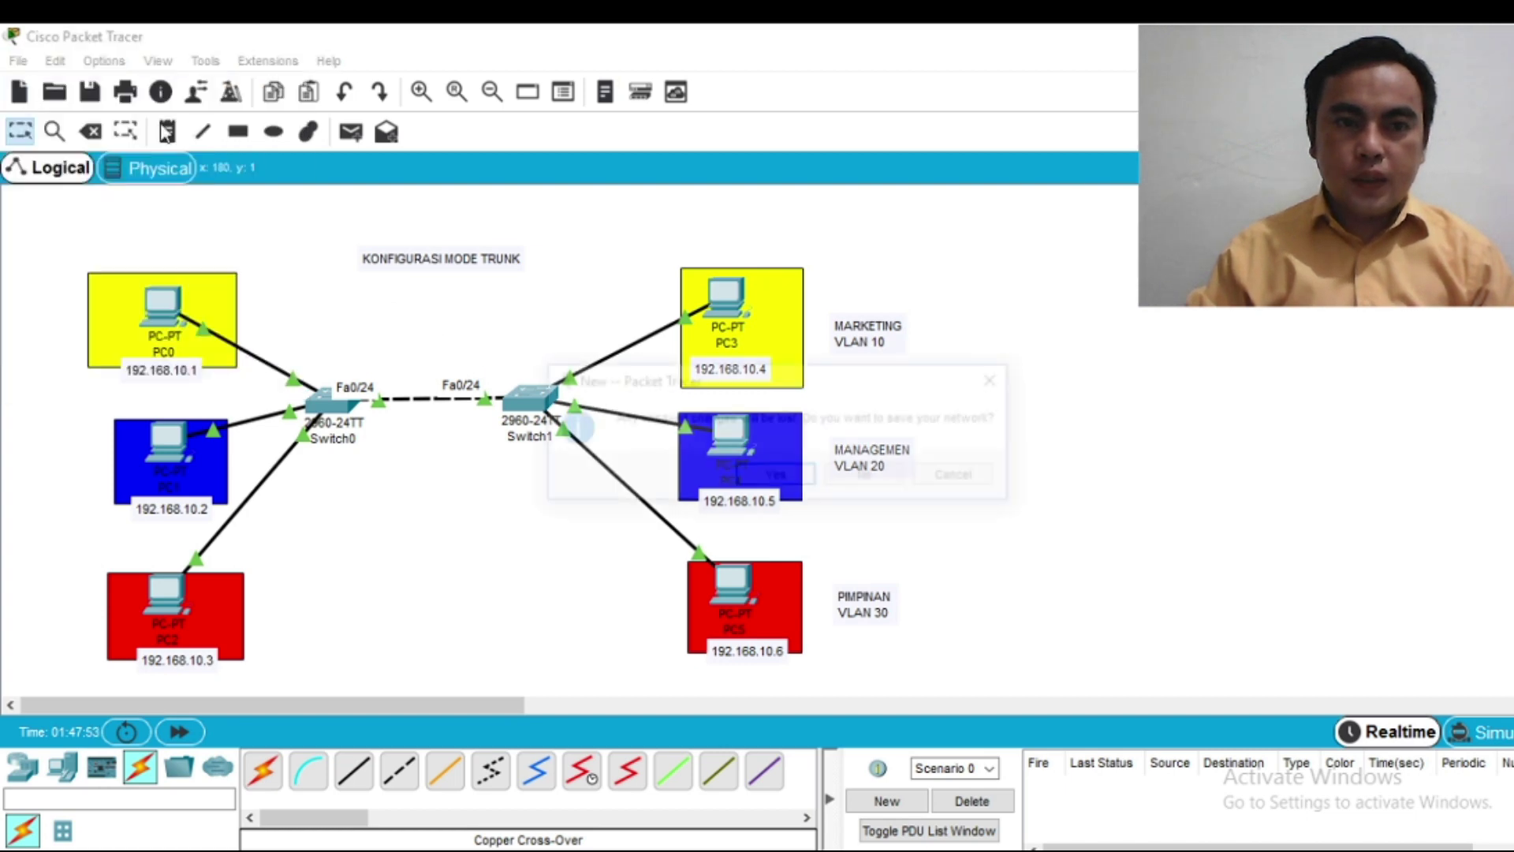
pyautogui.click(865, 475)
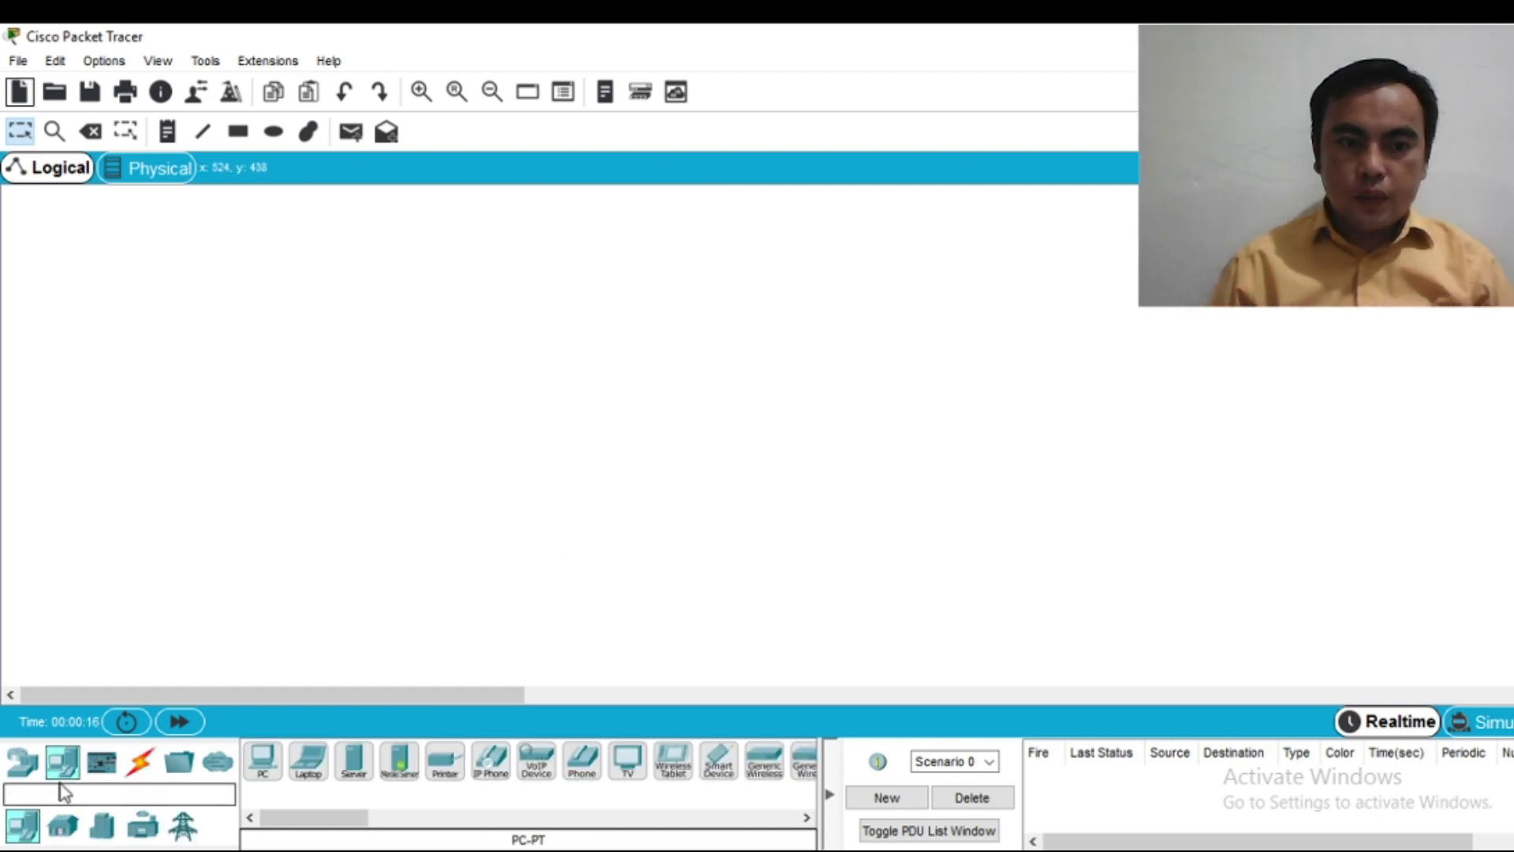
# Step: Place two 2960 switches side by side in the middle of the workspace
pyautogui.click(22, 761)
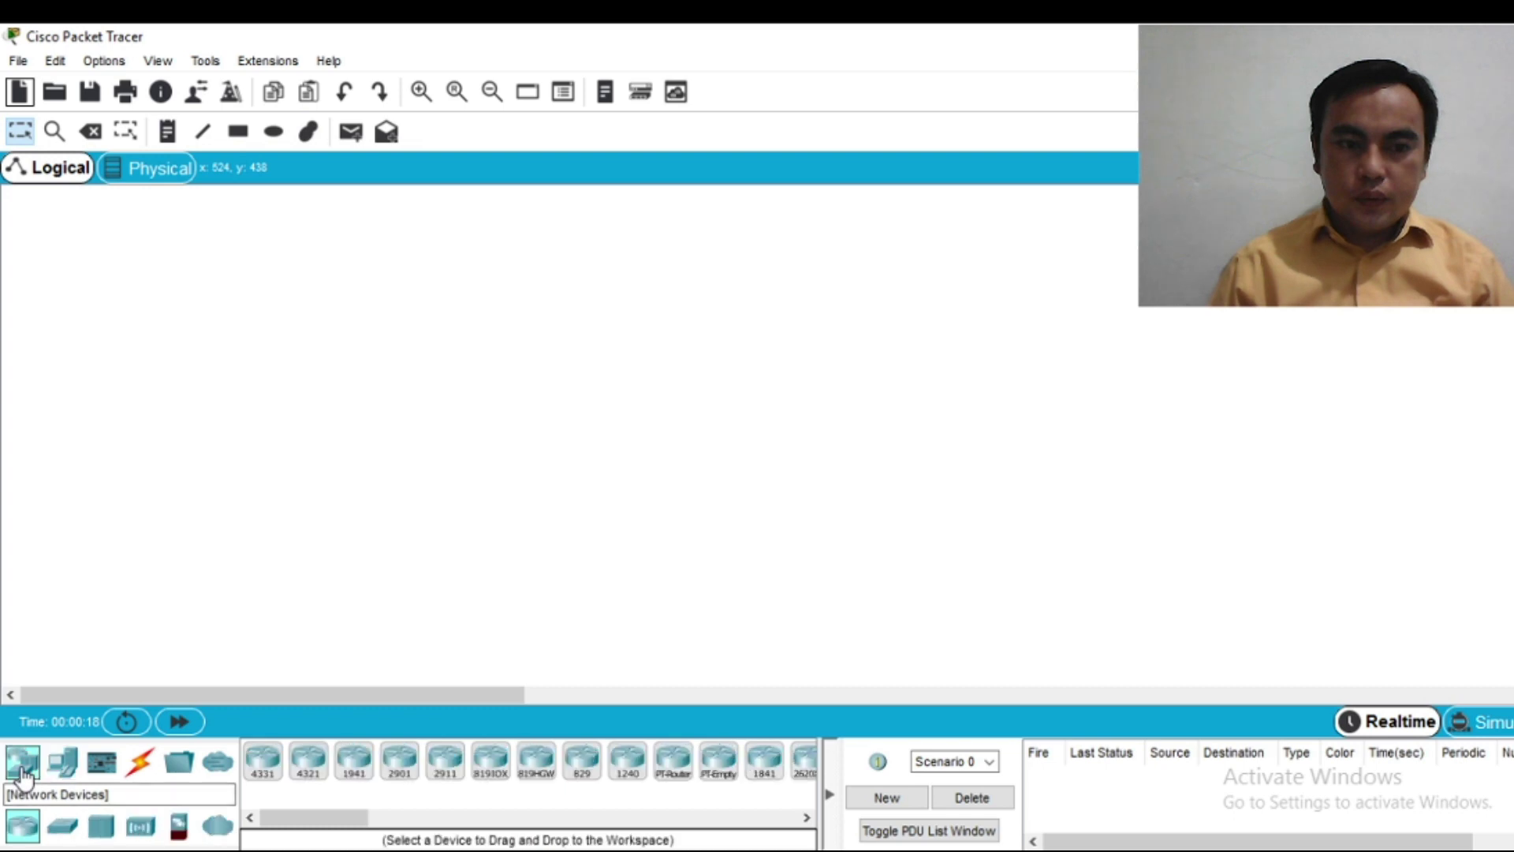
pyautogui.click(63, 825)
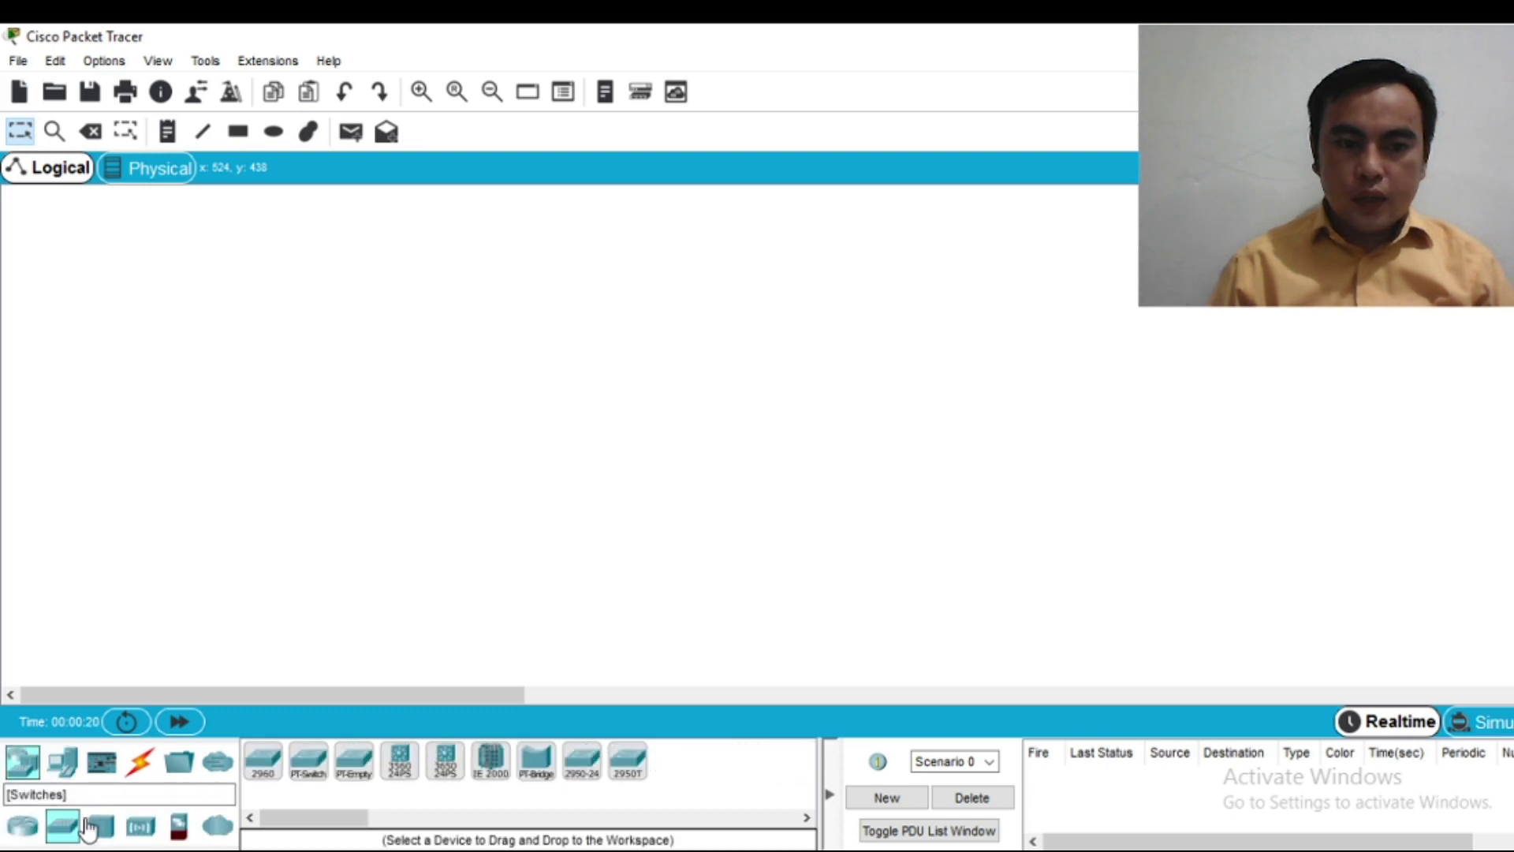
pyautogui.click(260, 761)
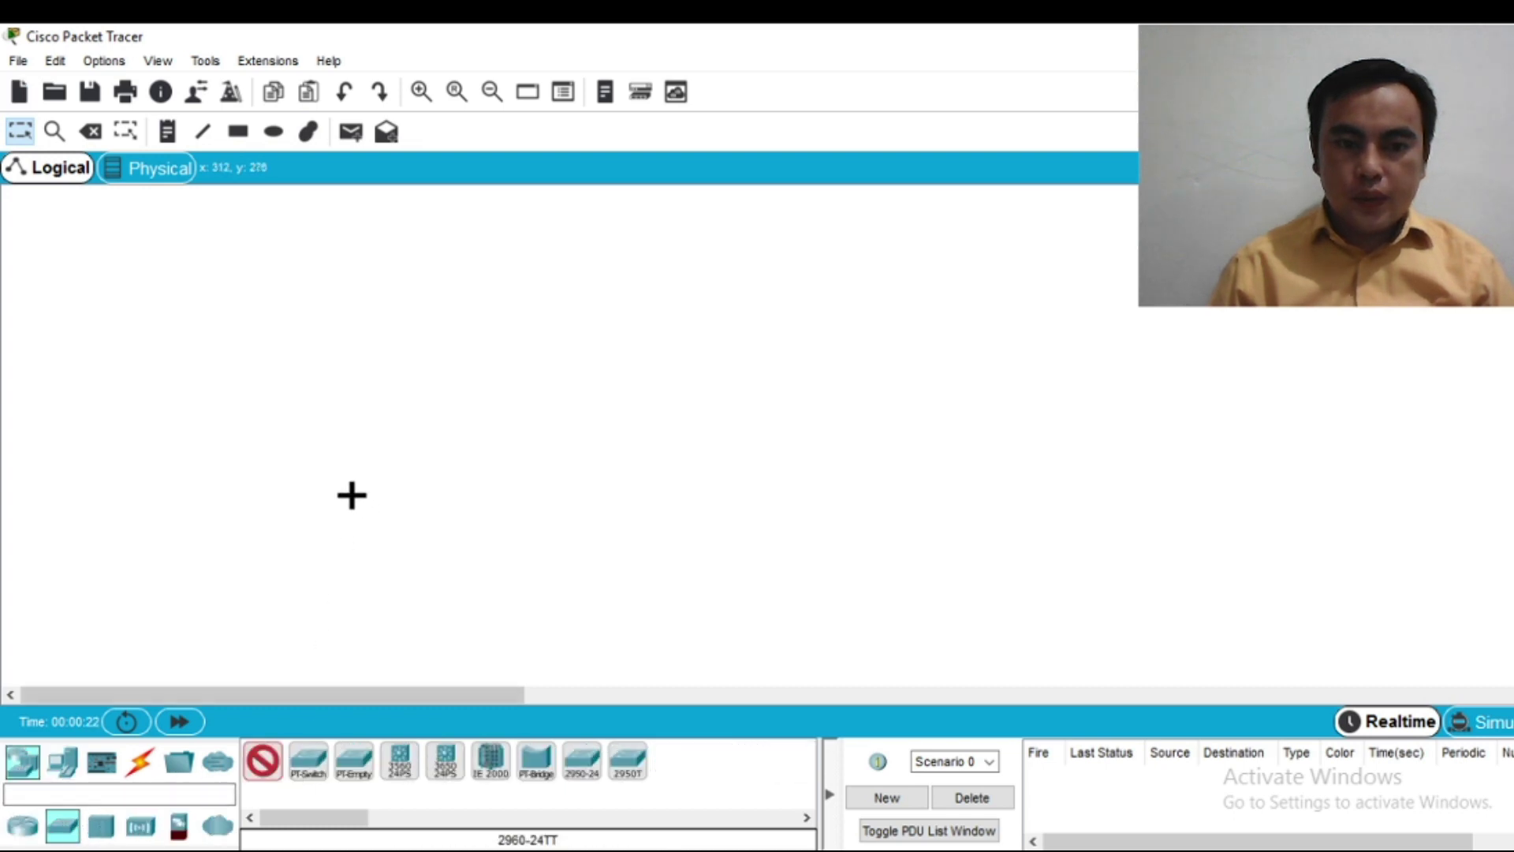
pyautogui.click(332, 440)
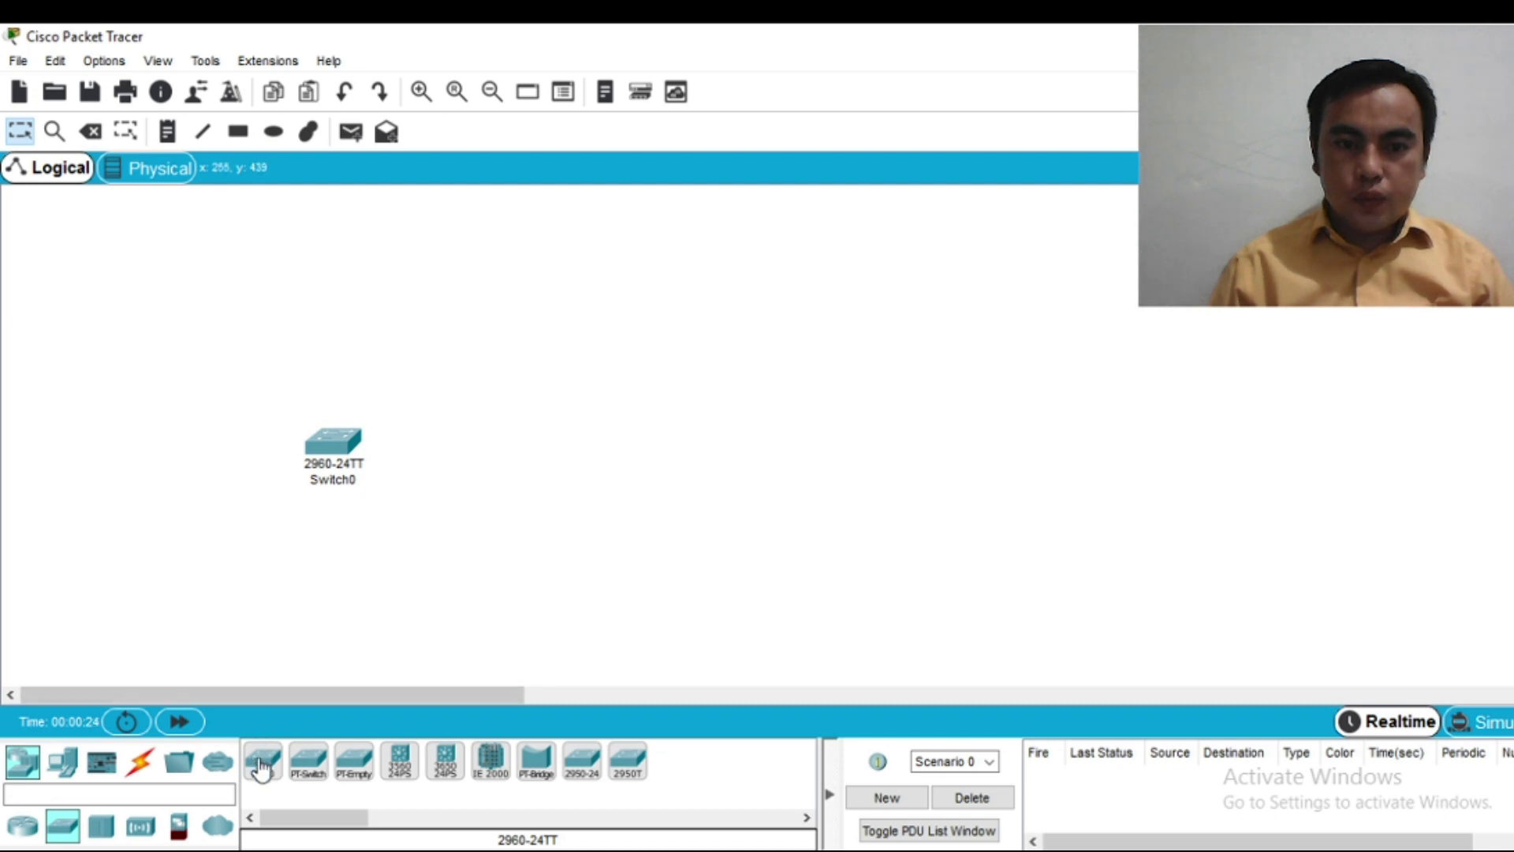
pyautogui.click(263, 760)
pyautogui.click(519, 447)
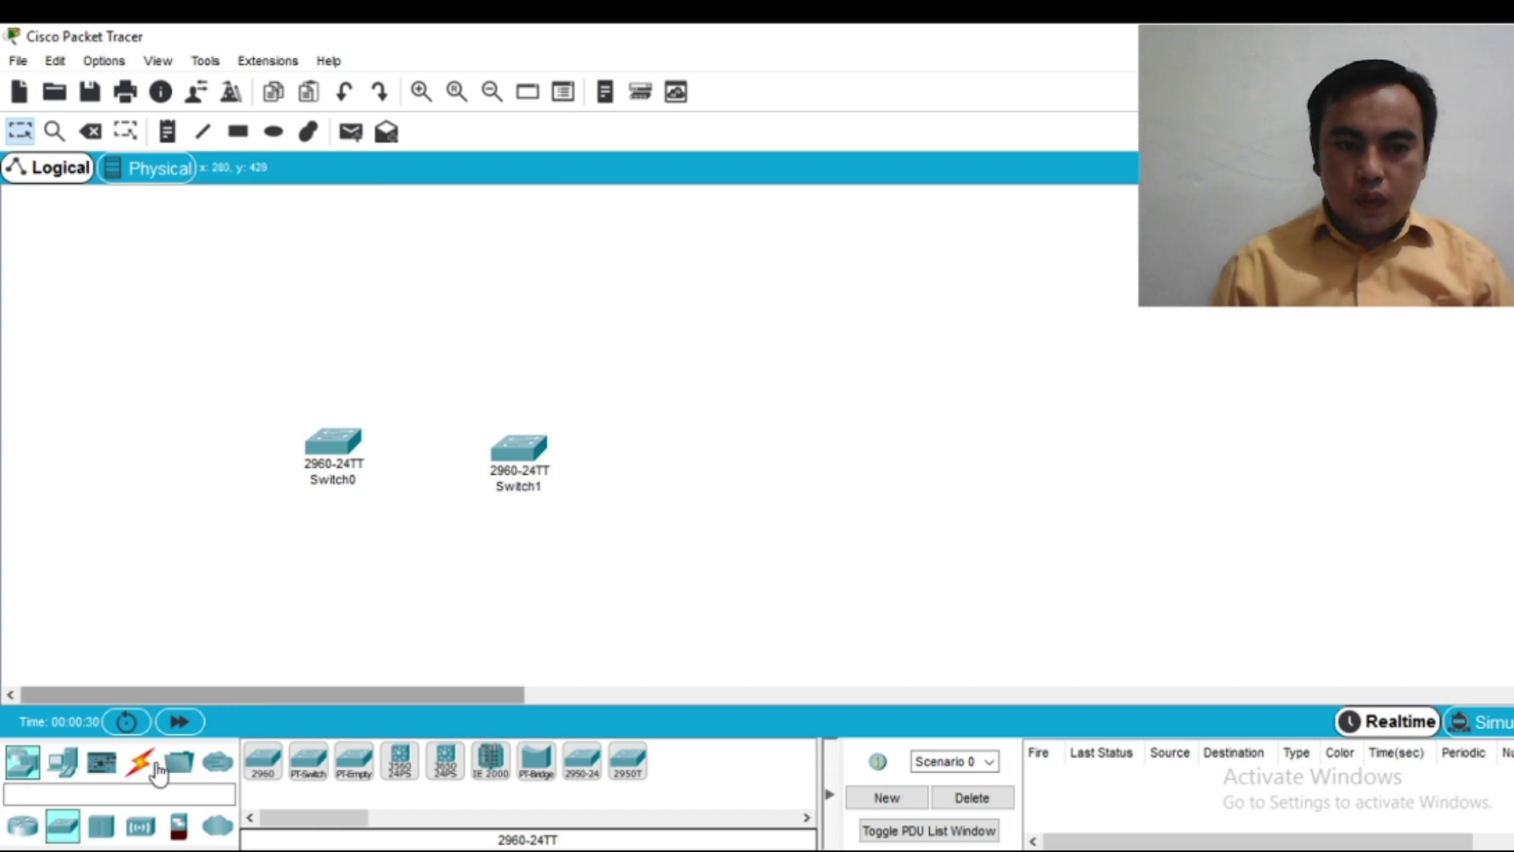
# Step: Add three PCs stacked in a column to the left of Switch0
pyautogui.click(59, 769)
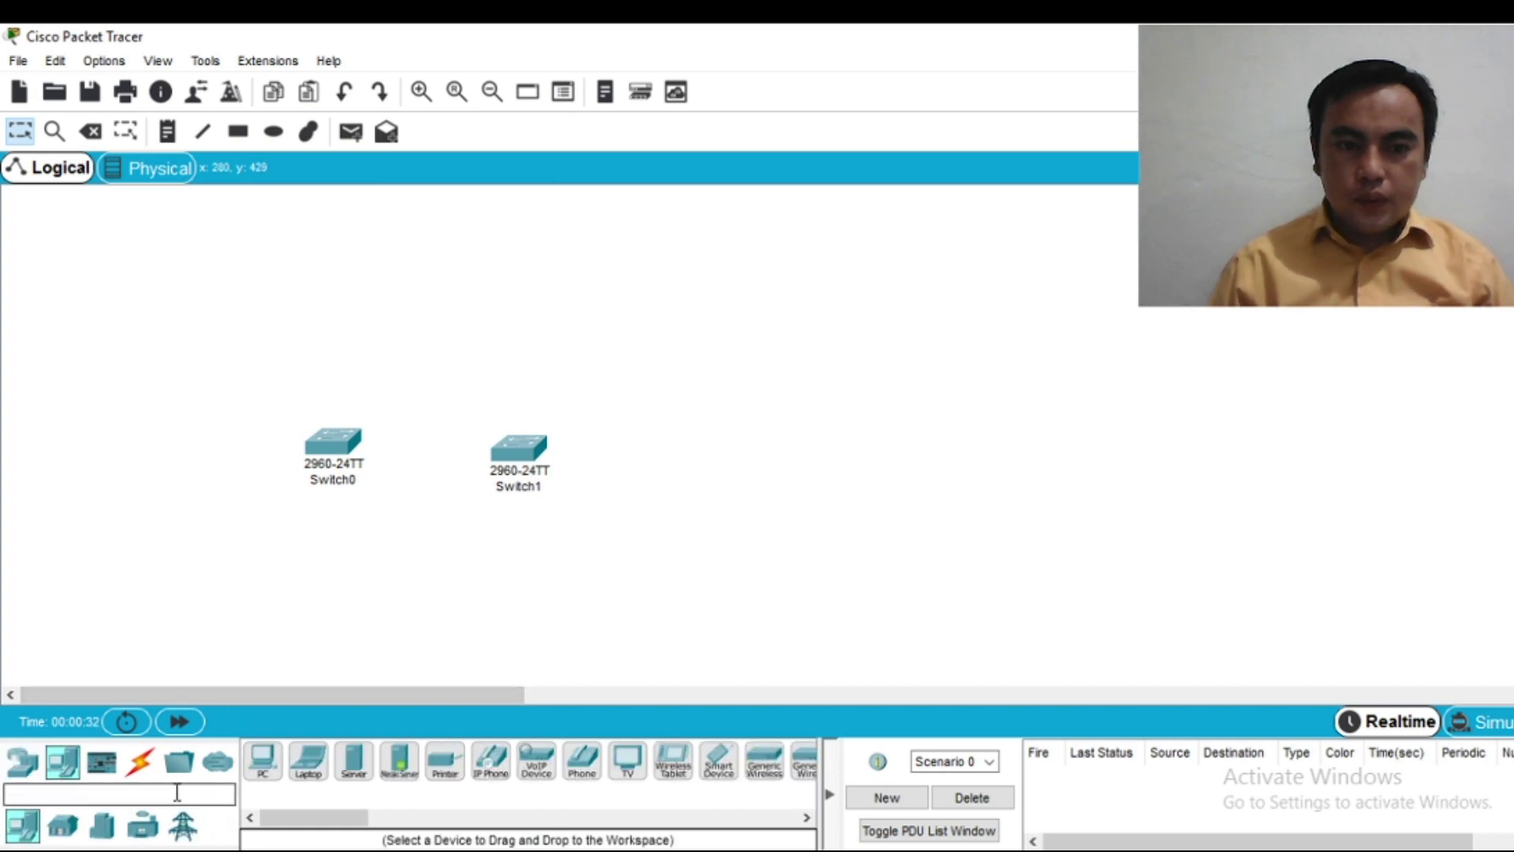
pyautogui.click(263, 760)
pyautogui.click(180, 382)
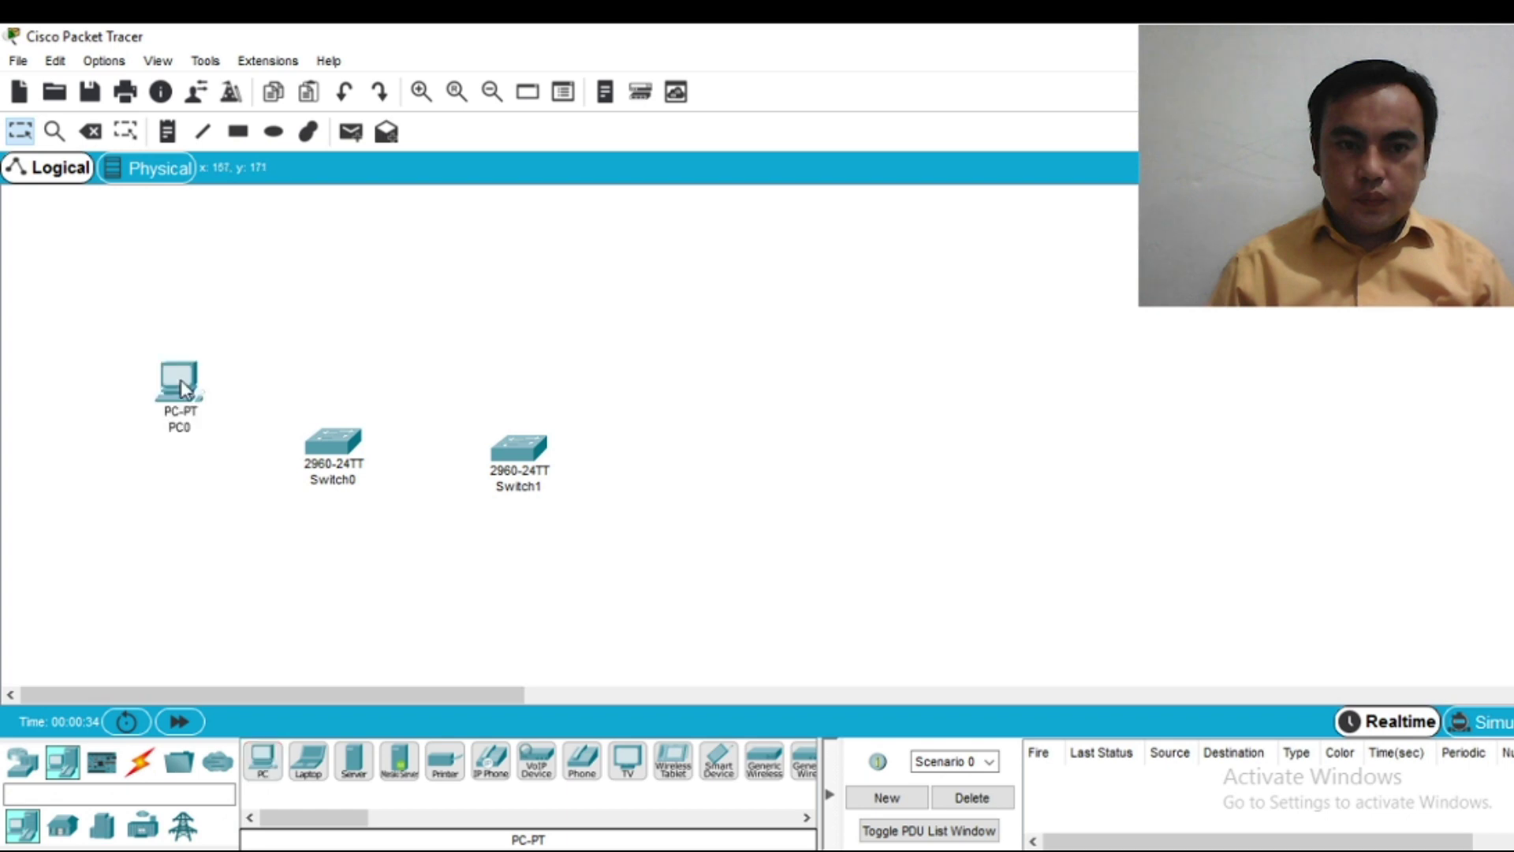
pyautogui.click(263, 760)
pyautogui.click(176, 501)
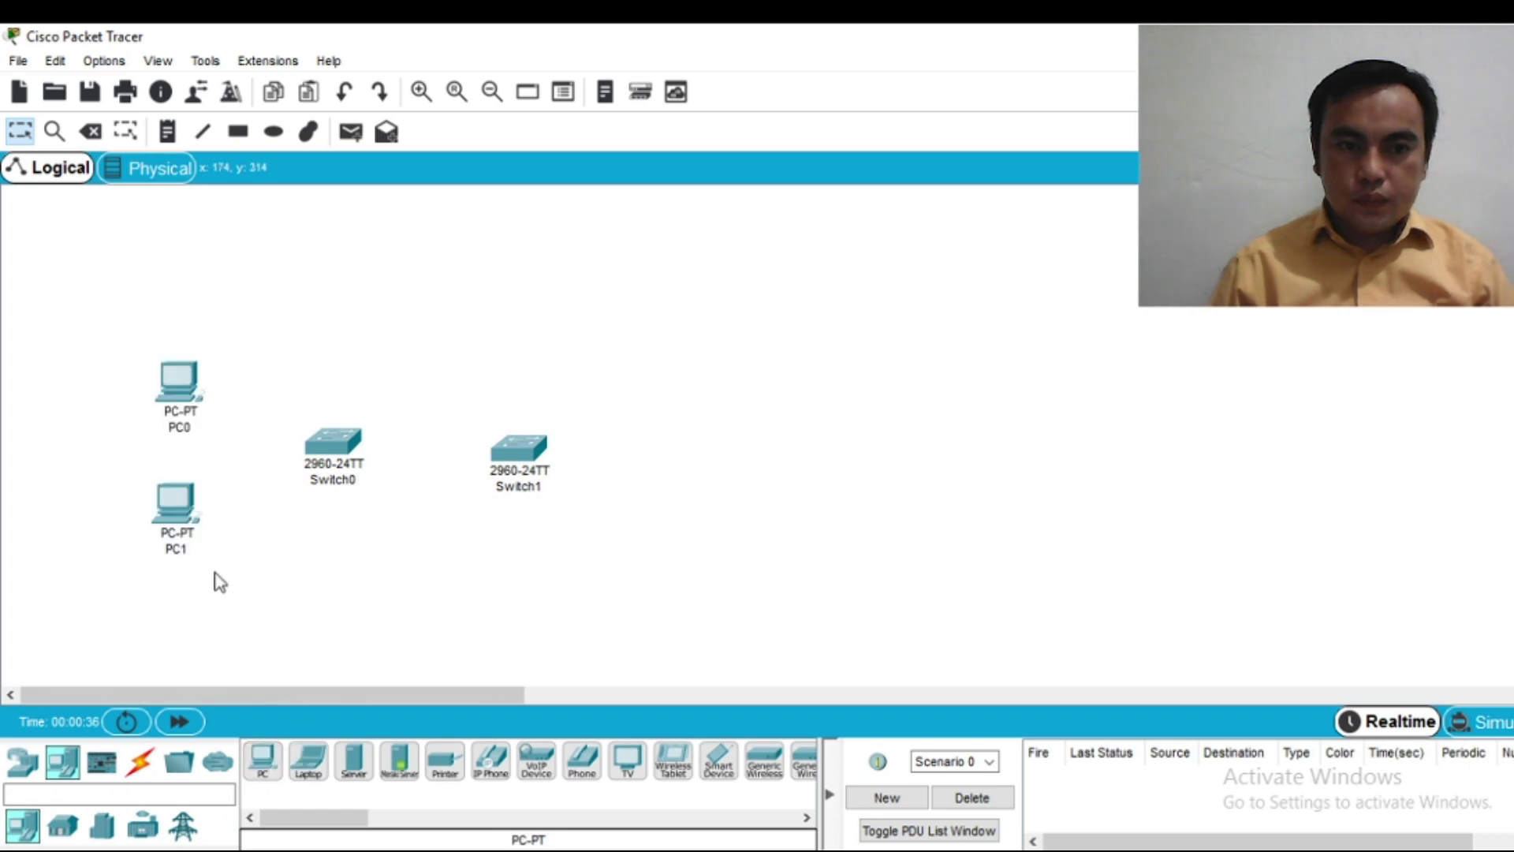
pyautogui.click(262, 760)
pyautogui.click(165, 644)
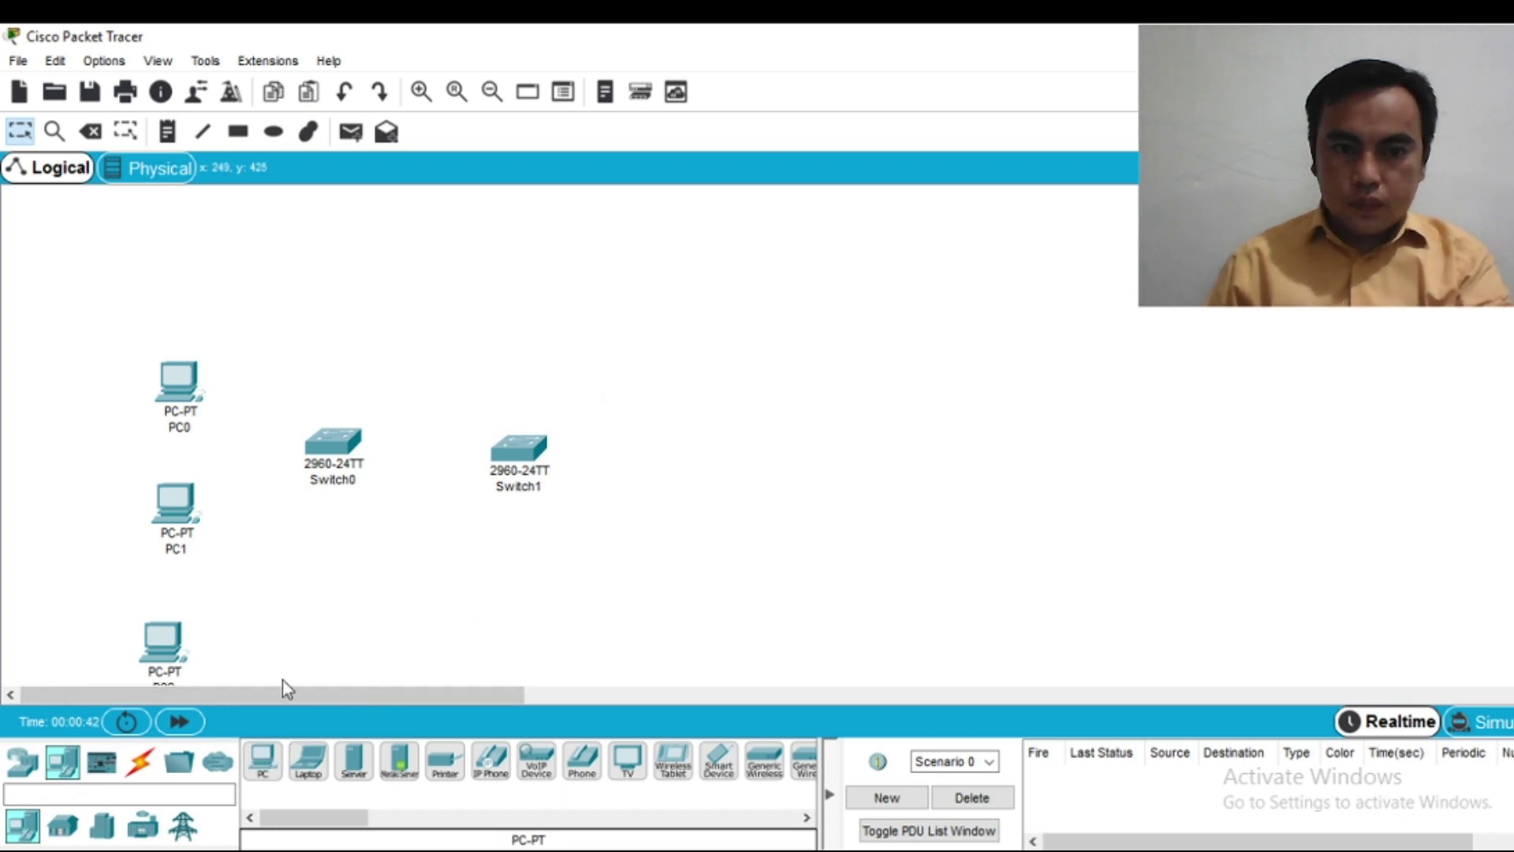
# Step: Add three more PCs stacked in a column to the right of Switch1
pyautogui.click(263, 760)
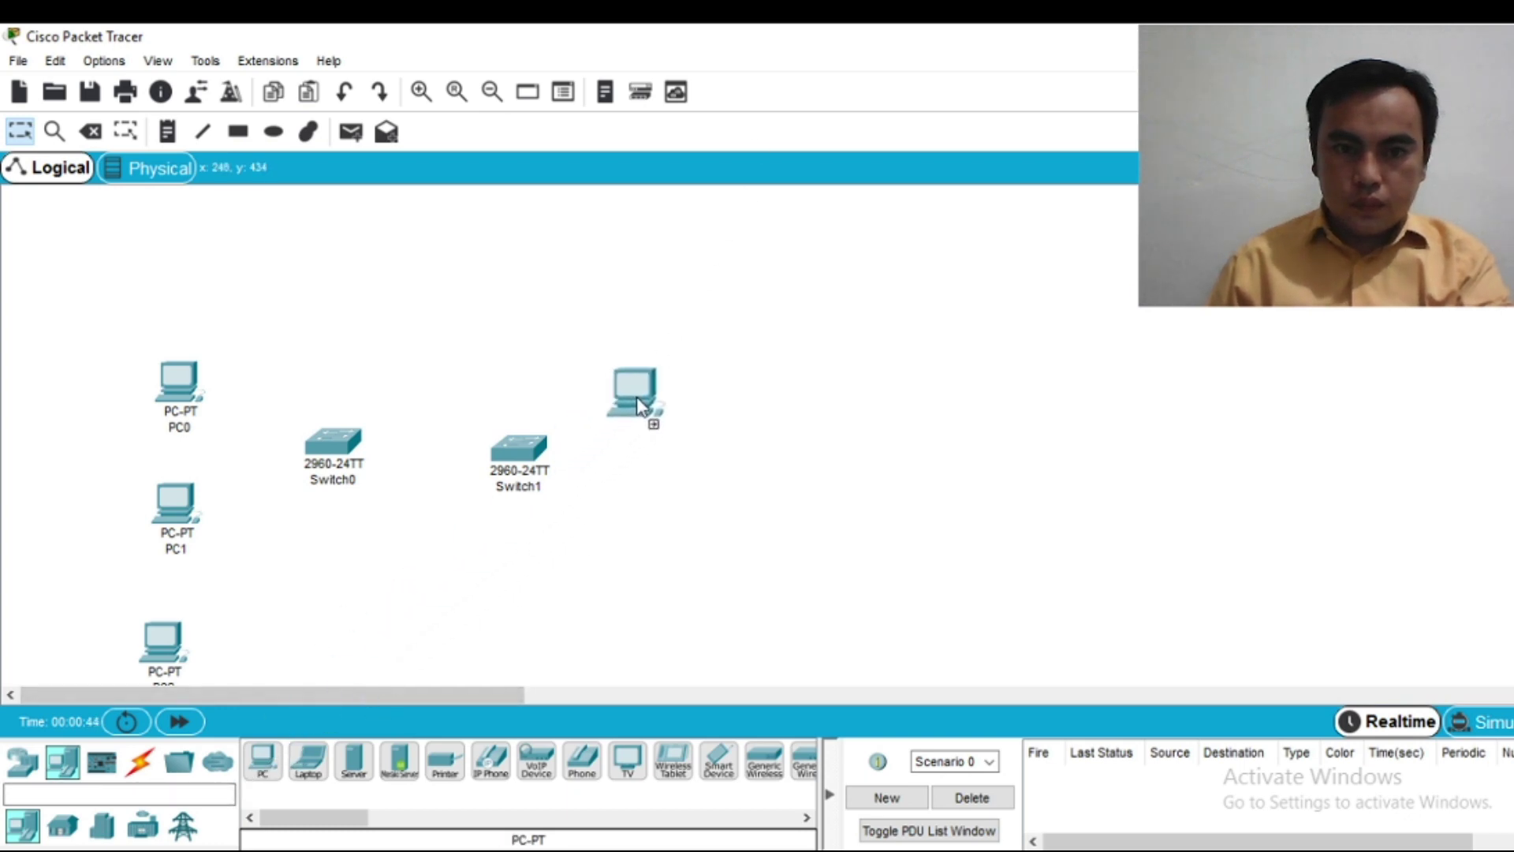
pyautogui.click(672, 401)
pyautogui.click(276, 771)
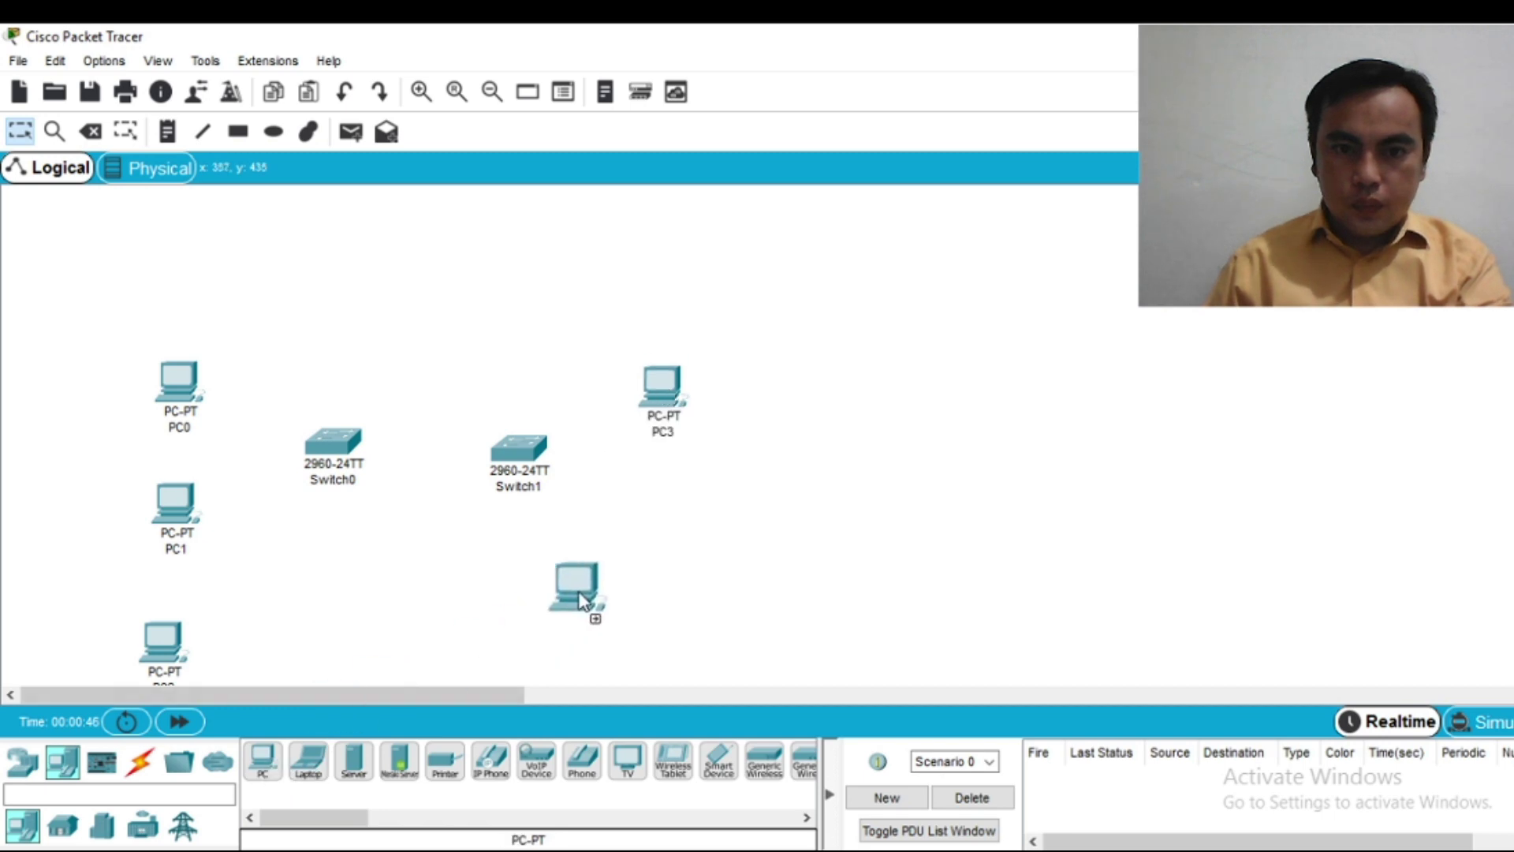
pyautogui.click(675, 522)
pyautogui.click(263, 762)
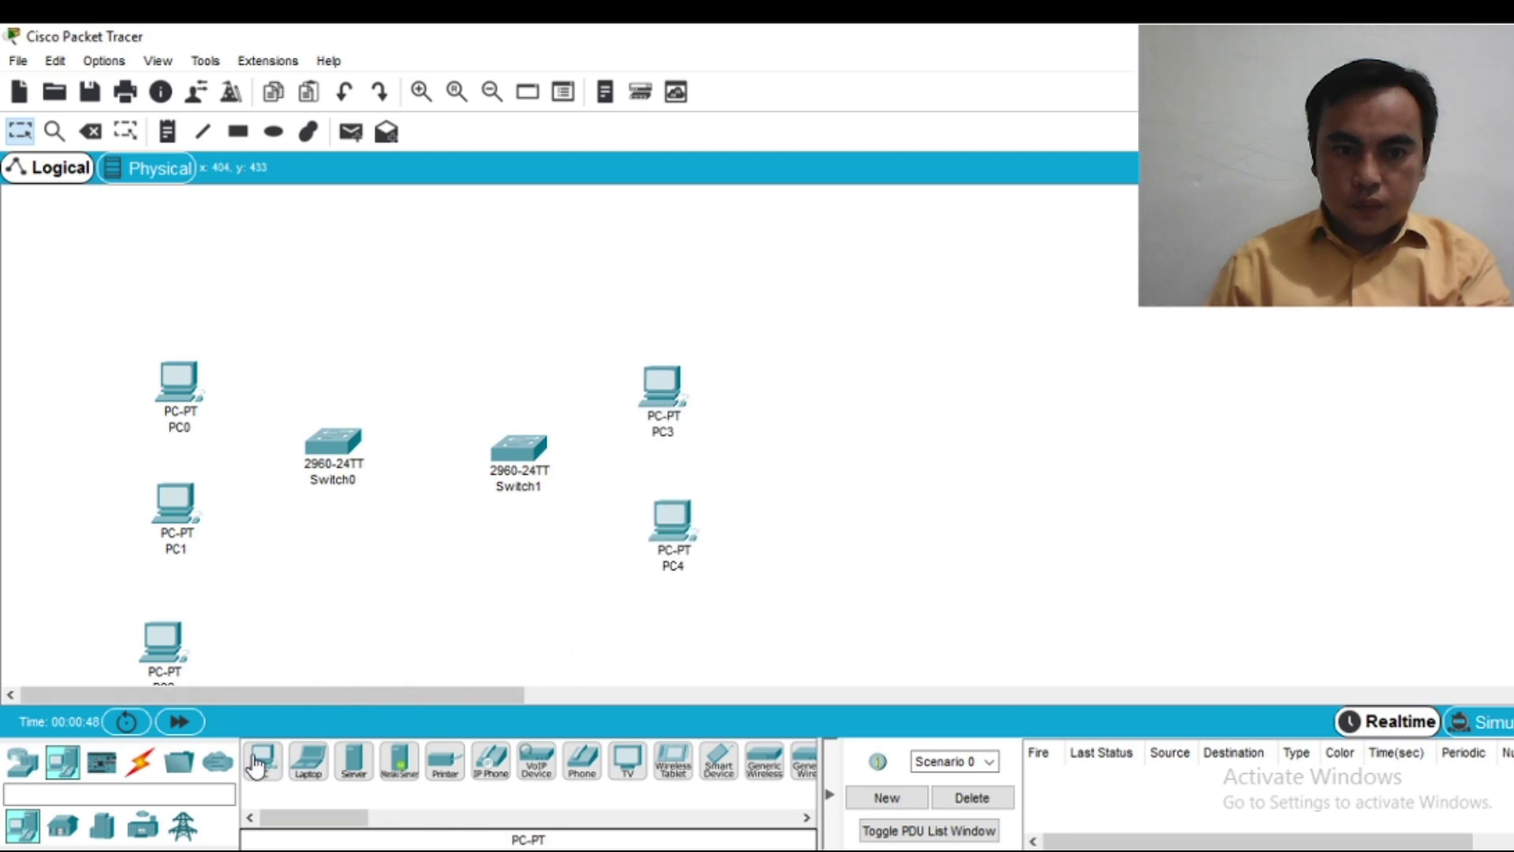
pyautogui.click(676, 672)
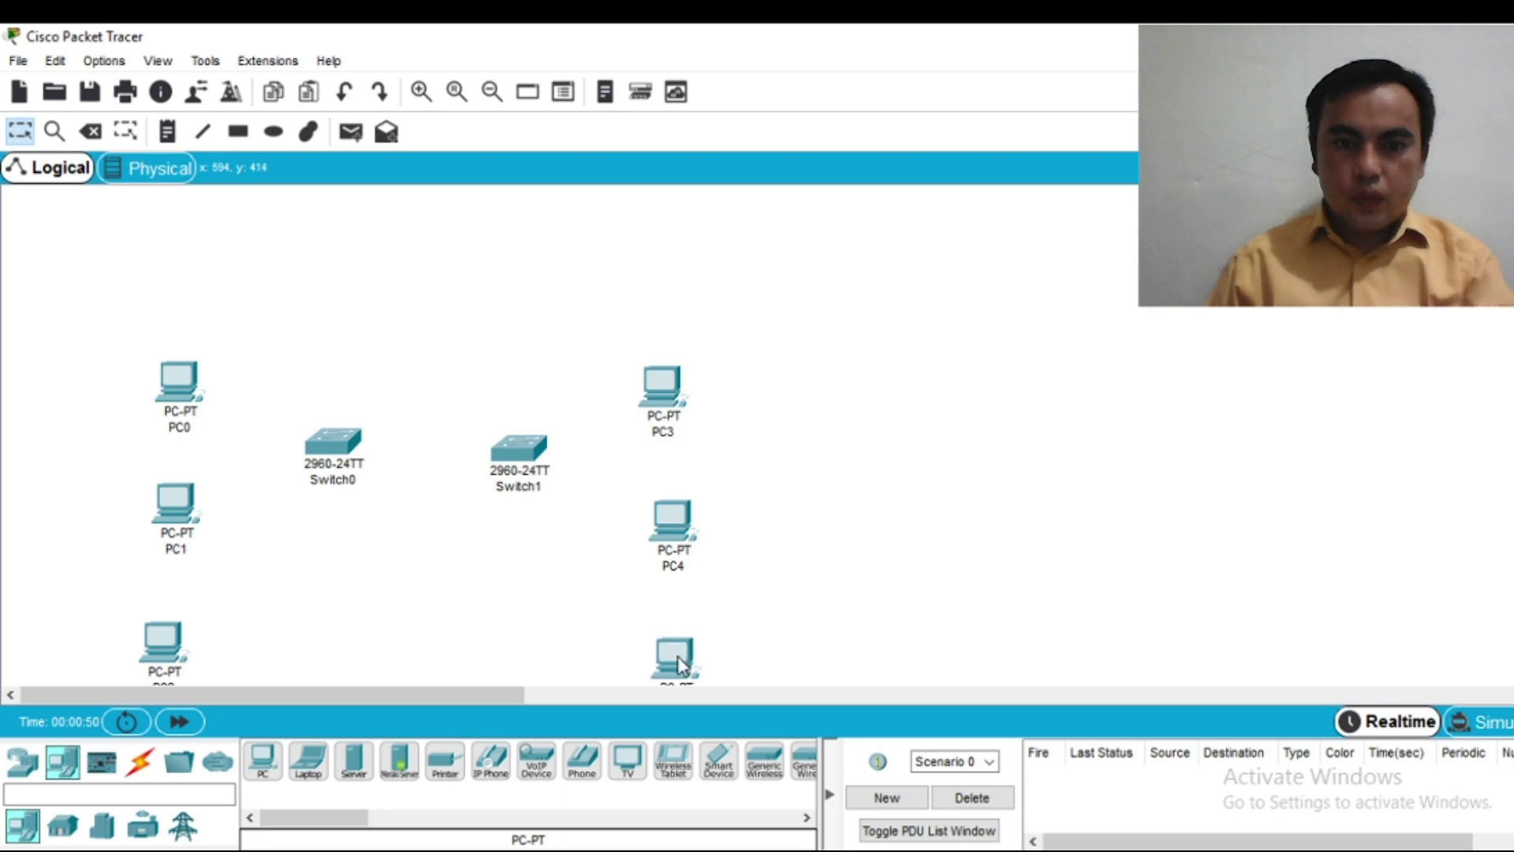
# Step: Shift PC3, PC4, PC5, PC2 and Switch1 slightly upward to line up the two PC columns and the switches
pyautogui.moveTo(667, 392); pyautogui.dragTo(668, 367)
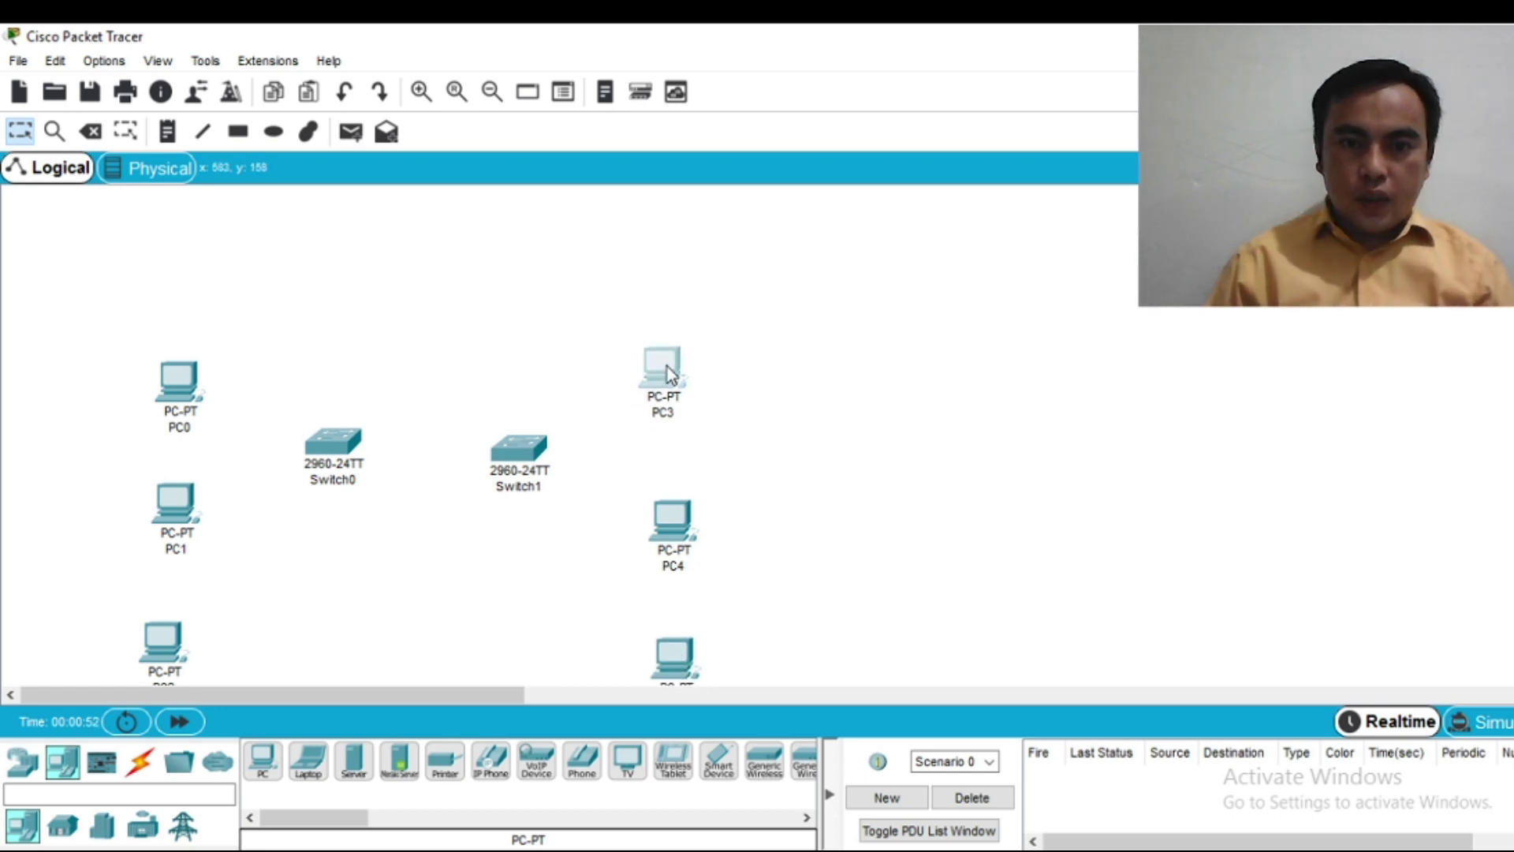
pyautogui.moveTo(675, 524); pyautogui.dragTo(673, 503)
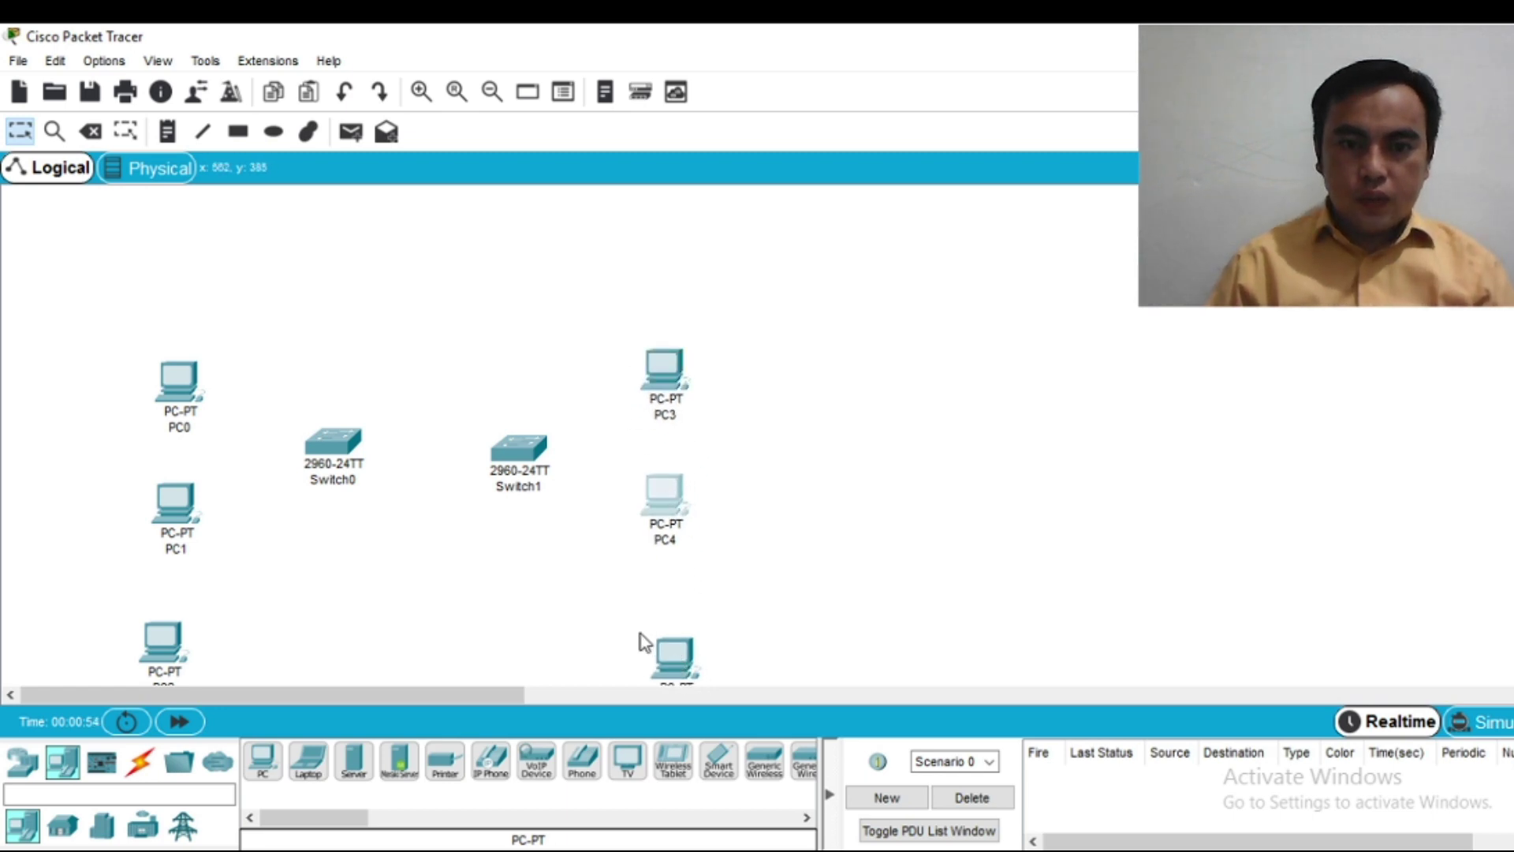
pyautogui.moveTo(661, 671); pyautogui.dragTo(669, 624)
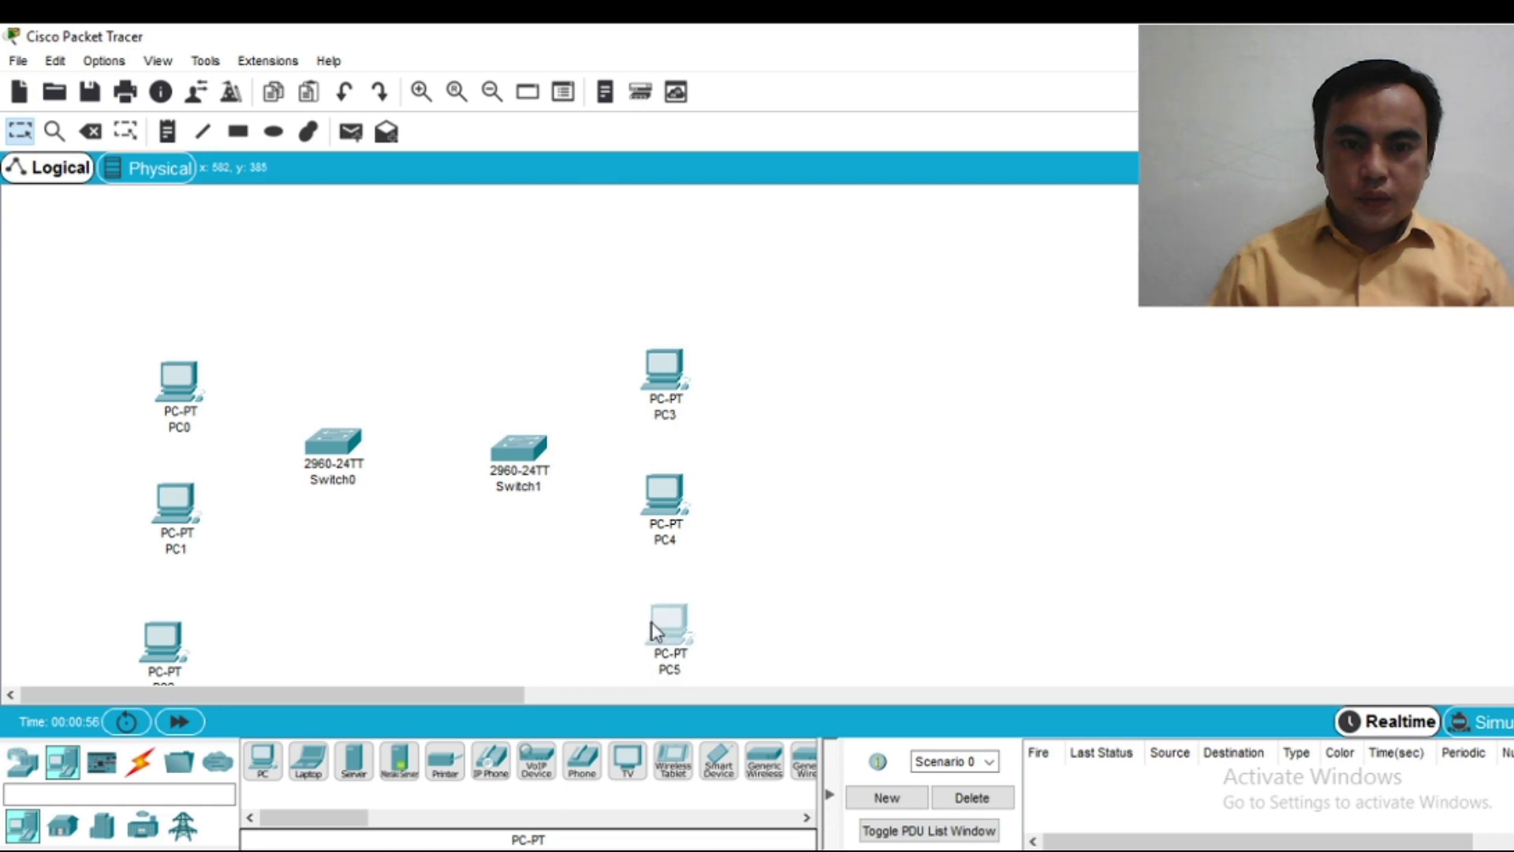
pyautogui.moveTo(161, 647); pyautogui.dragTo(164, 631)
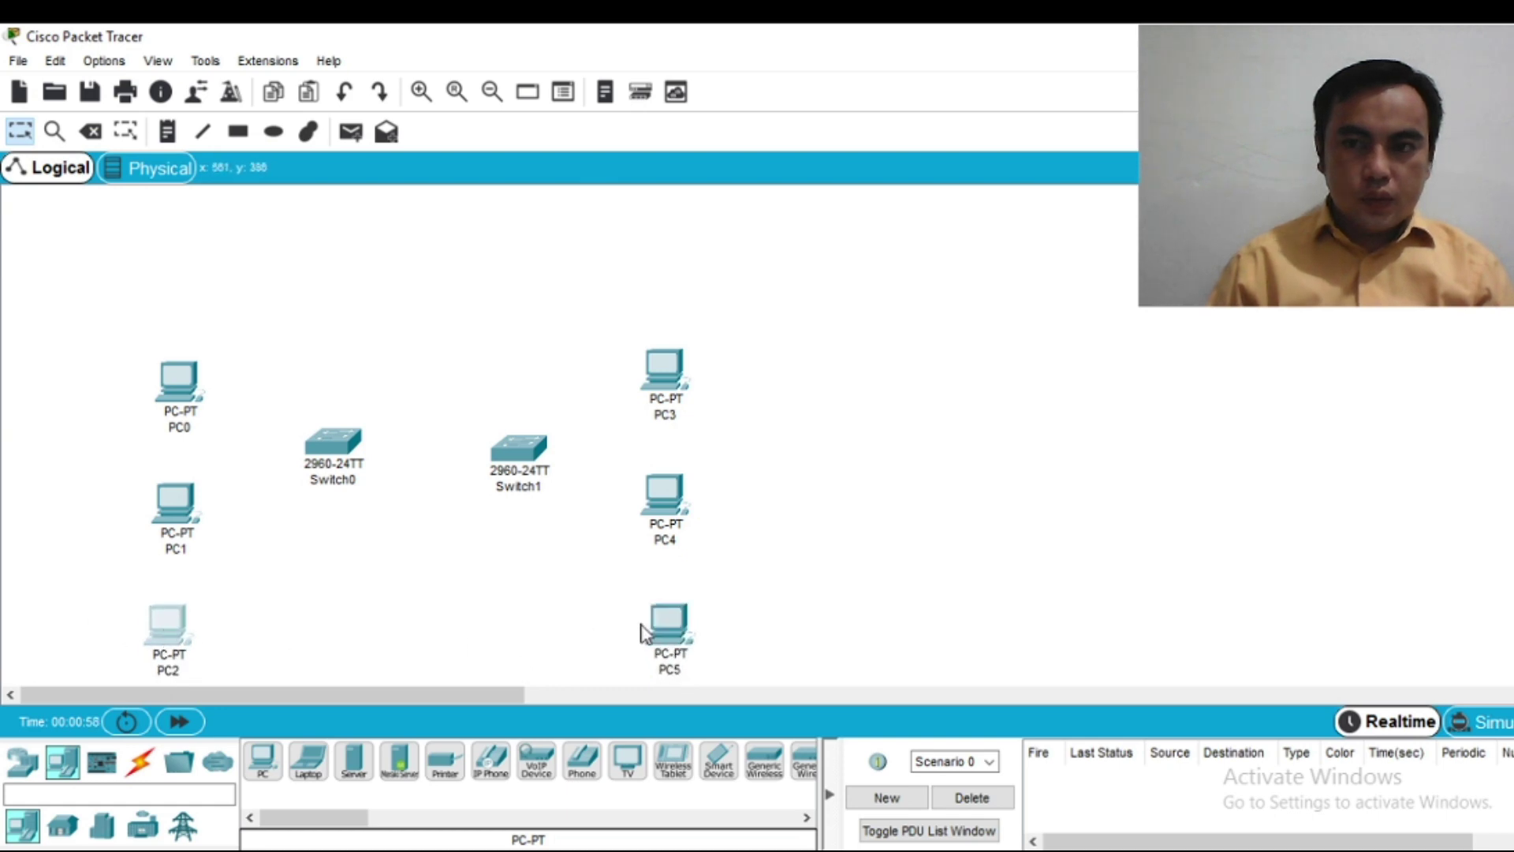
pyautogui.scroll(-2, 646, 633)
pyautogui.moveTo(512, 385); pyautogui.dragTo(511, 374)
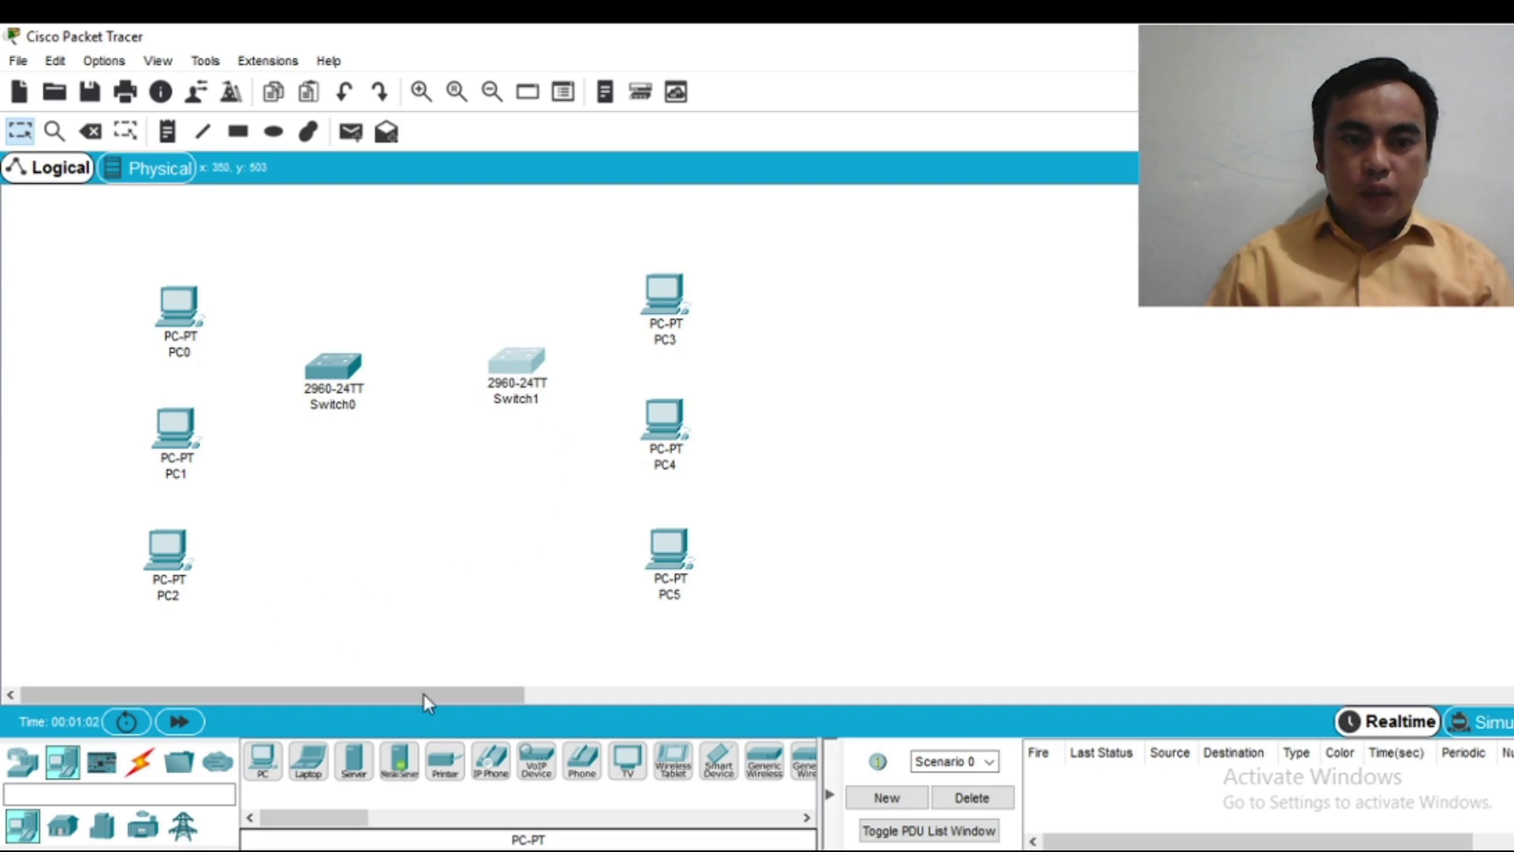
# Step: Add text notes 192.168.10.1, 192.168.10.2 and 192.168.10.3 below PC0, PC1 and PC2 respectively
pyautogui.click(168, 131)
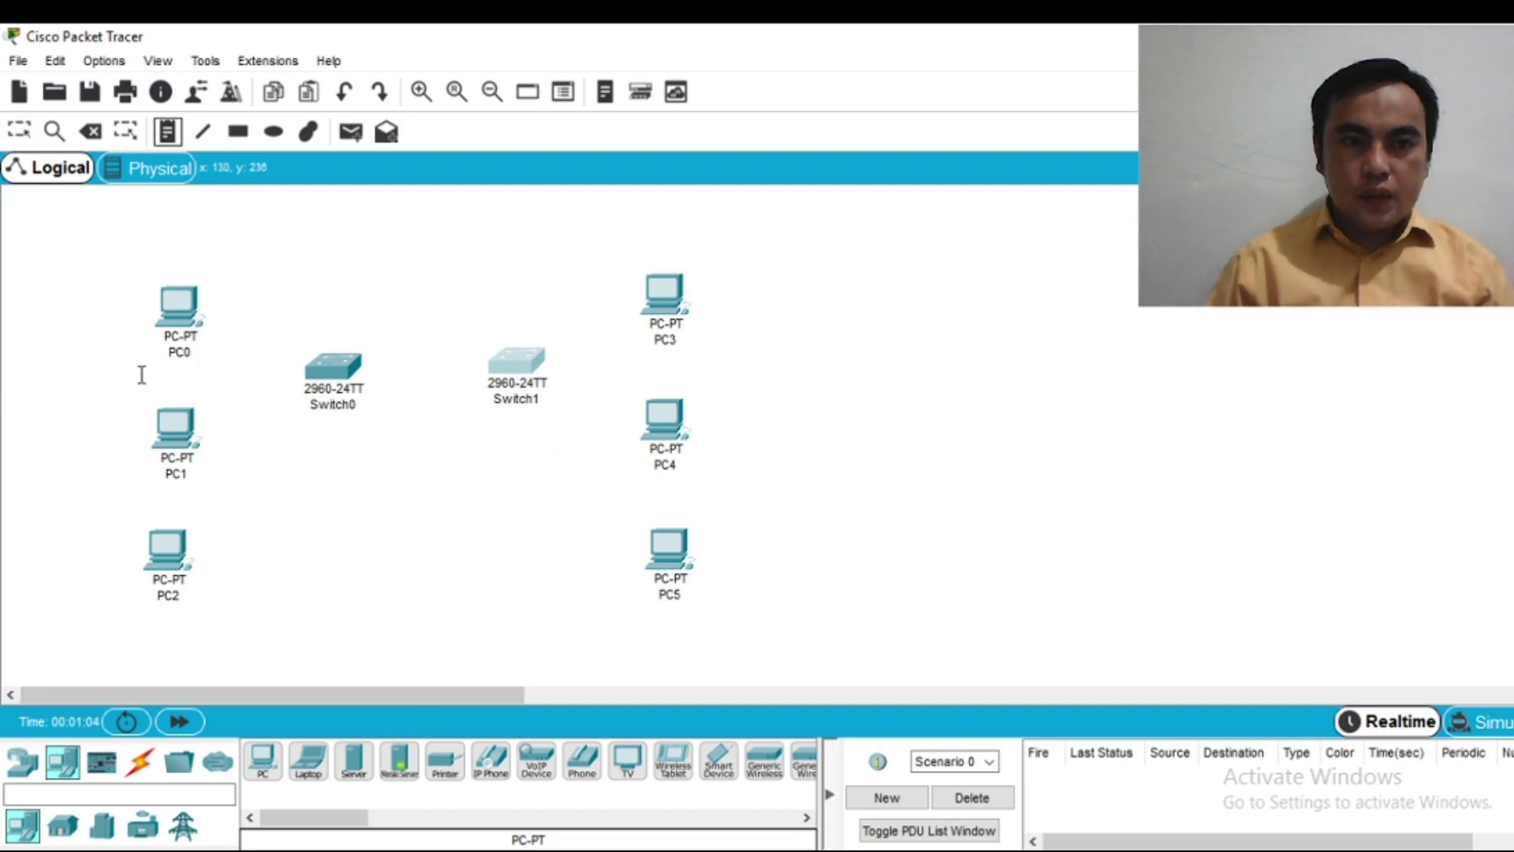
pyautogui.click(87, 371)
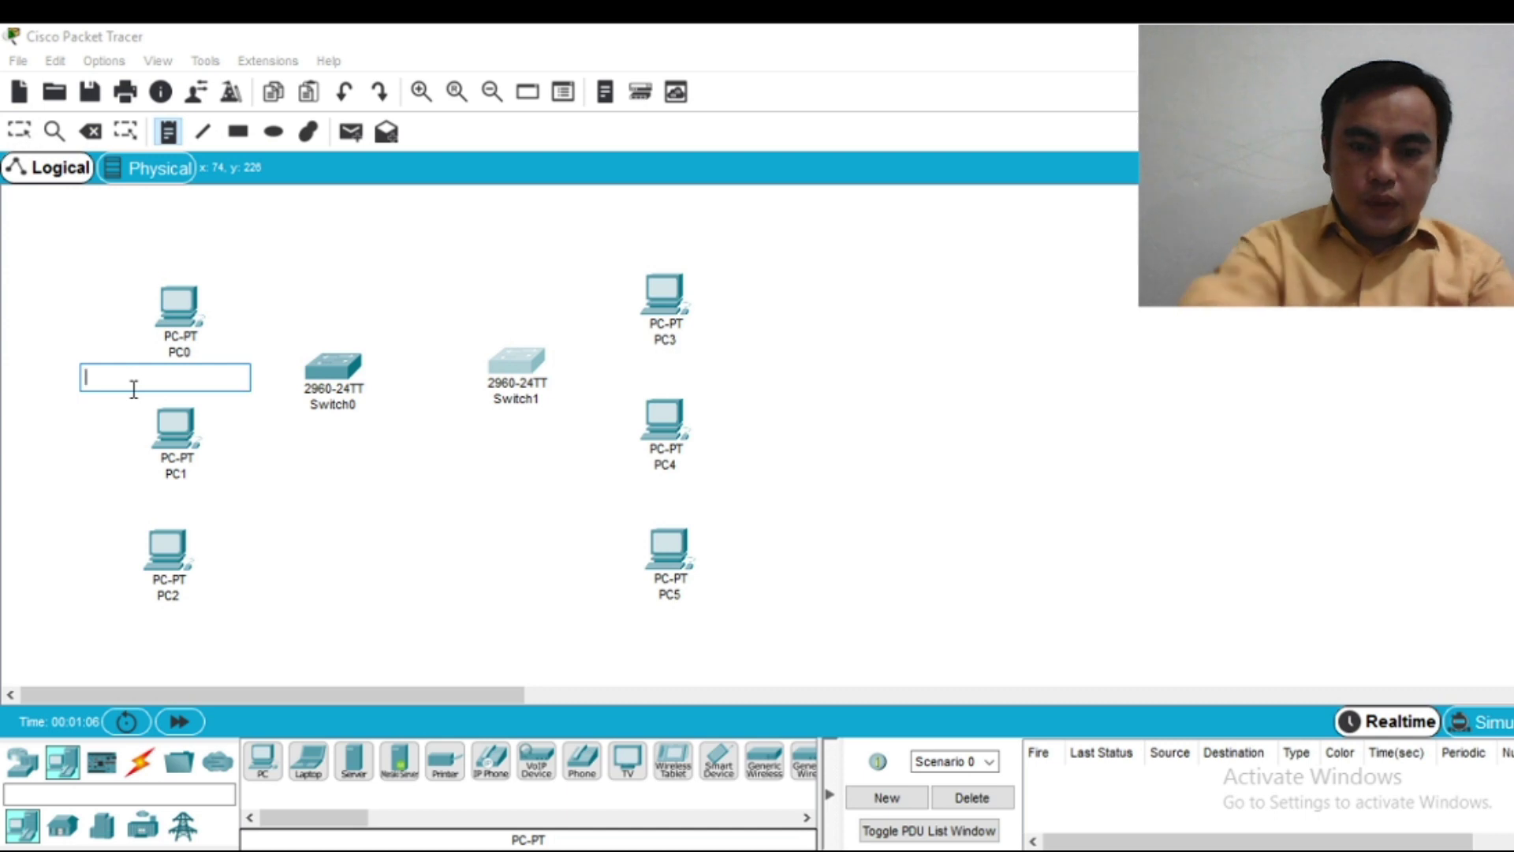
pyautogui.write('192.16')
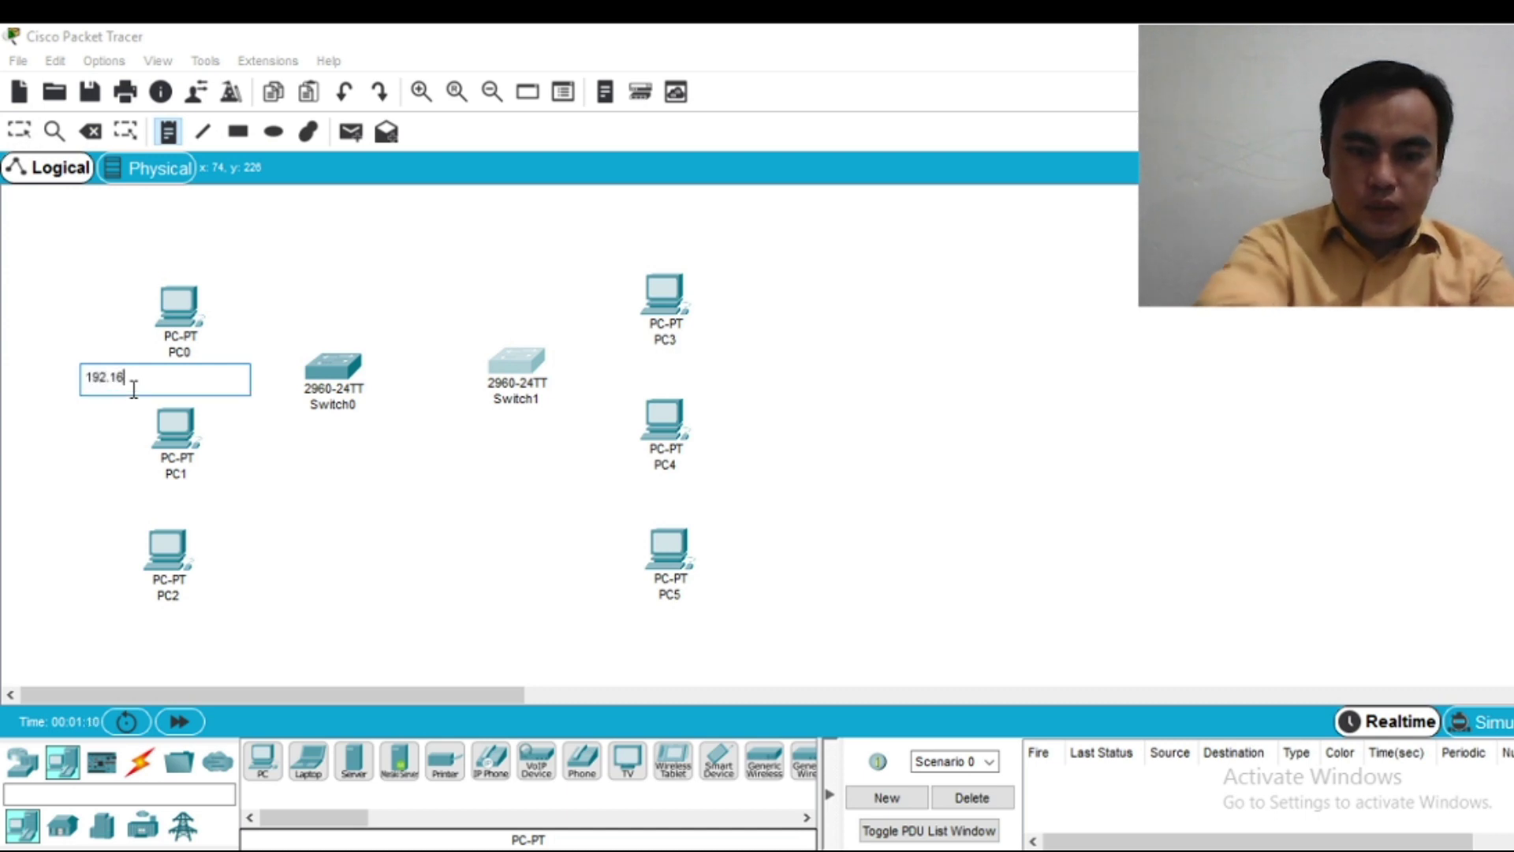
pyautogui.write('8.10.1')
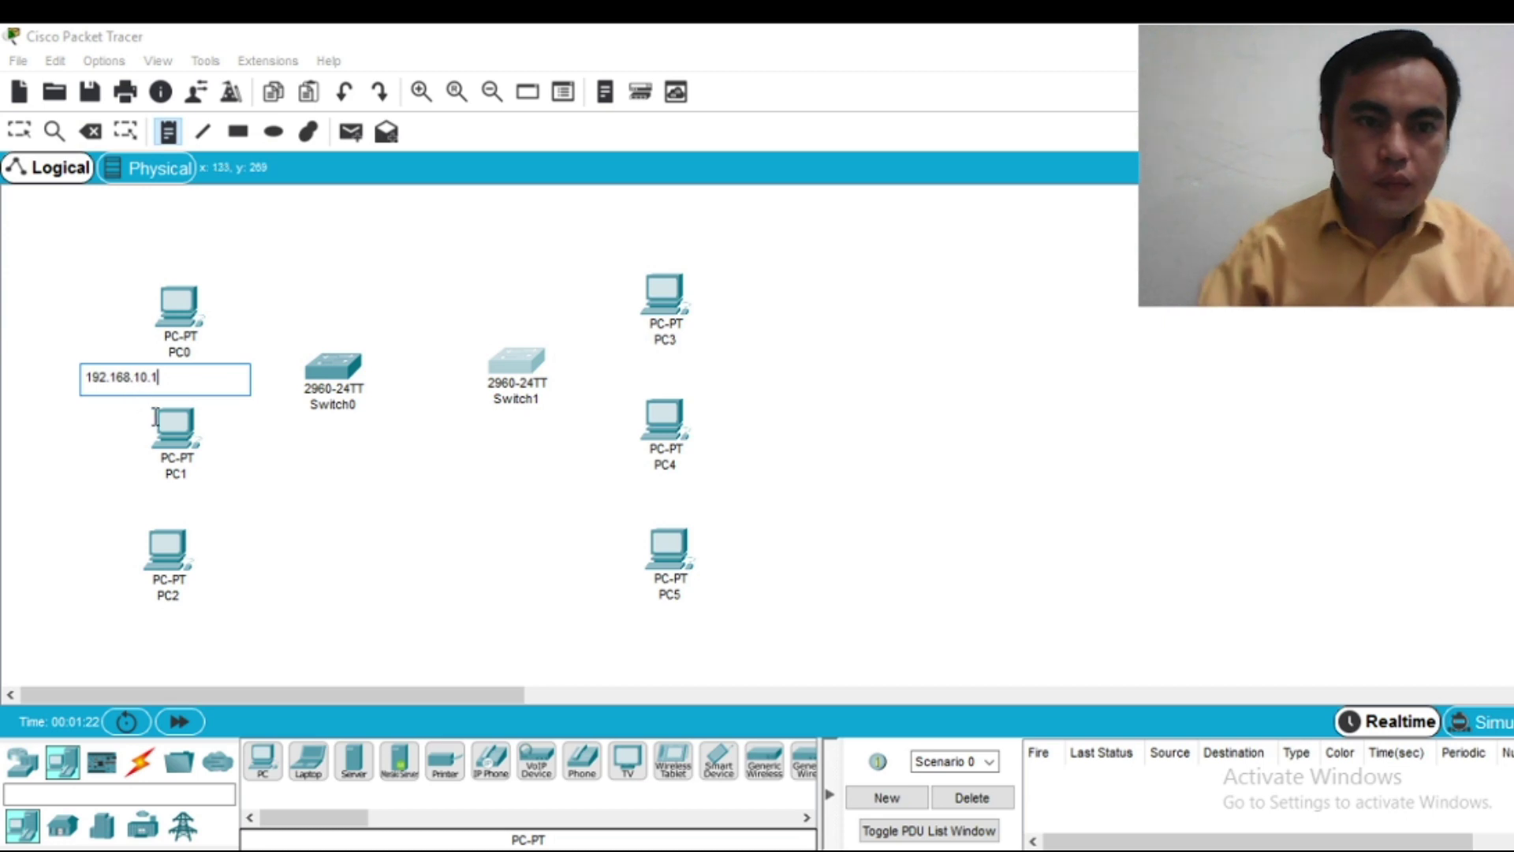
pyautogui.click(146, 495)
pyautogui.write('1')
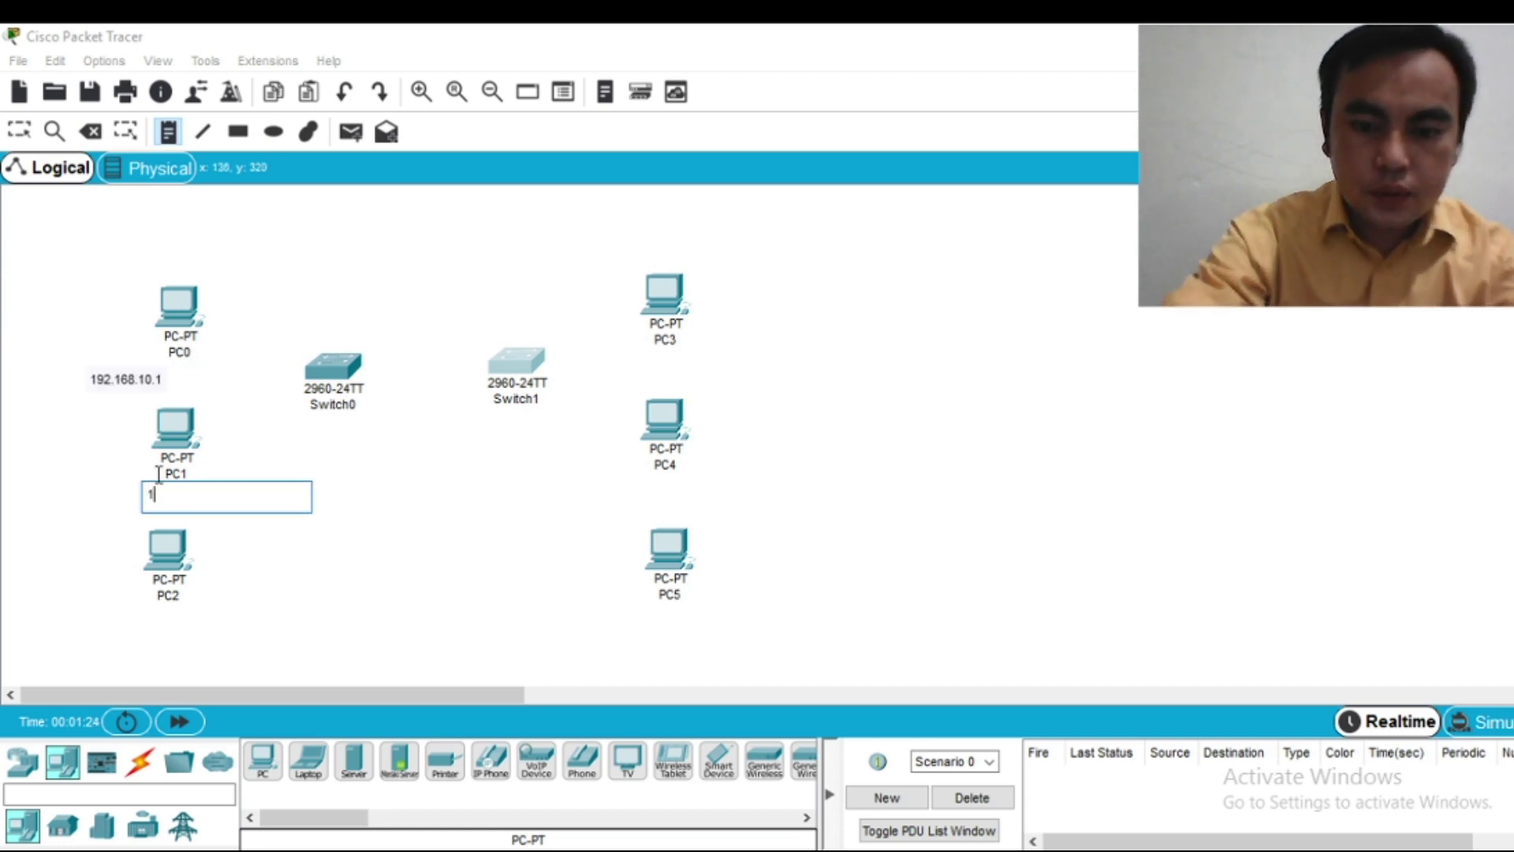
pyautogui.write('92.168.10.2')
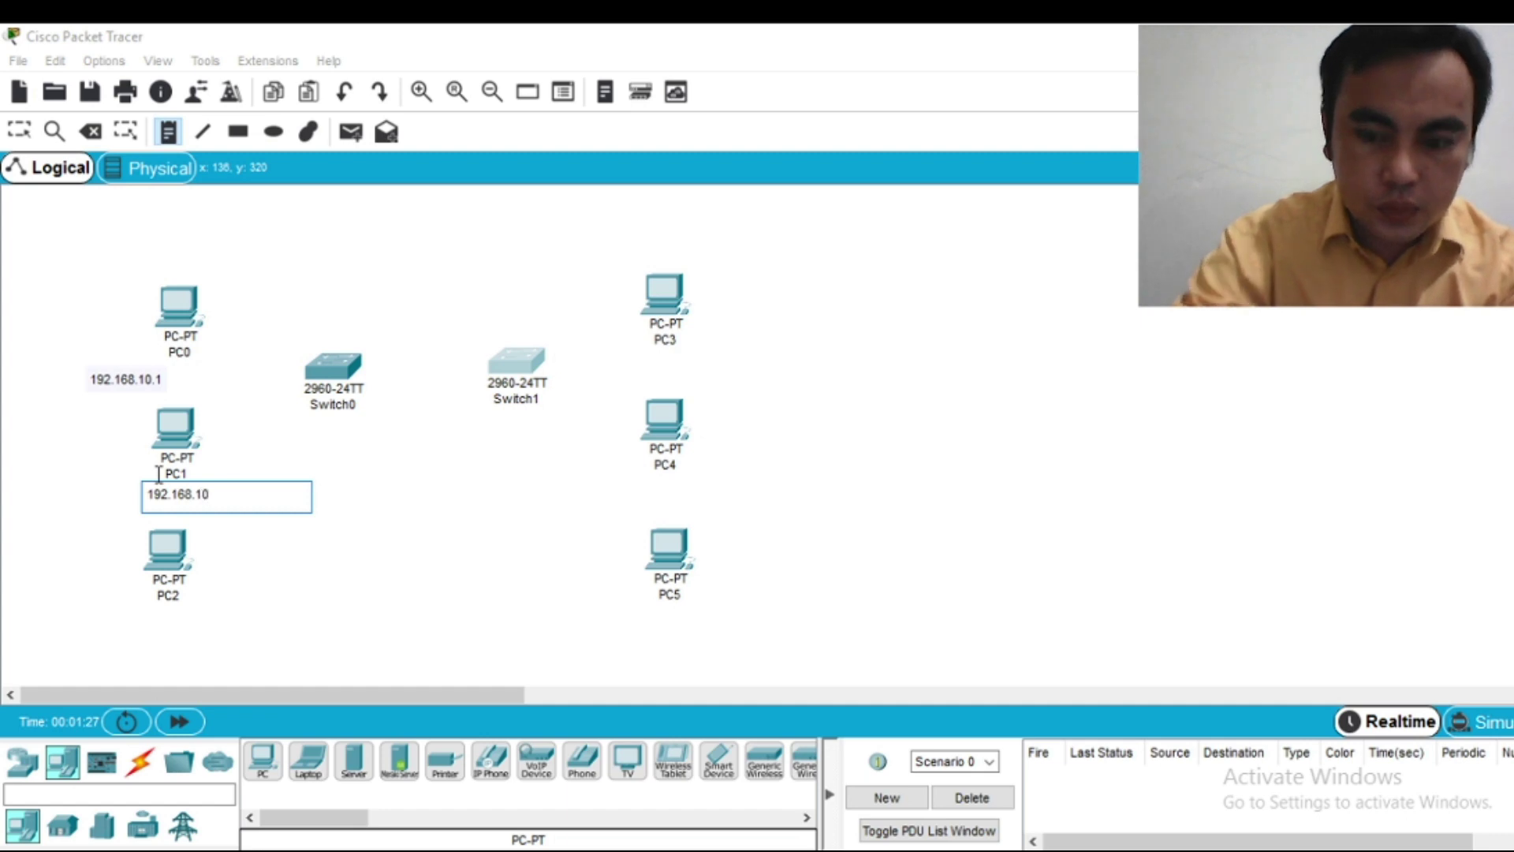
pyautogui.click(211, 610)
pyautogui.write('192.168.10.3')
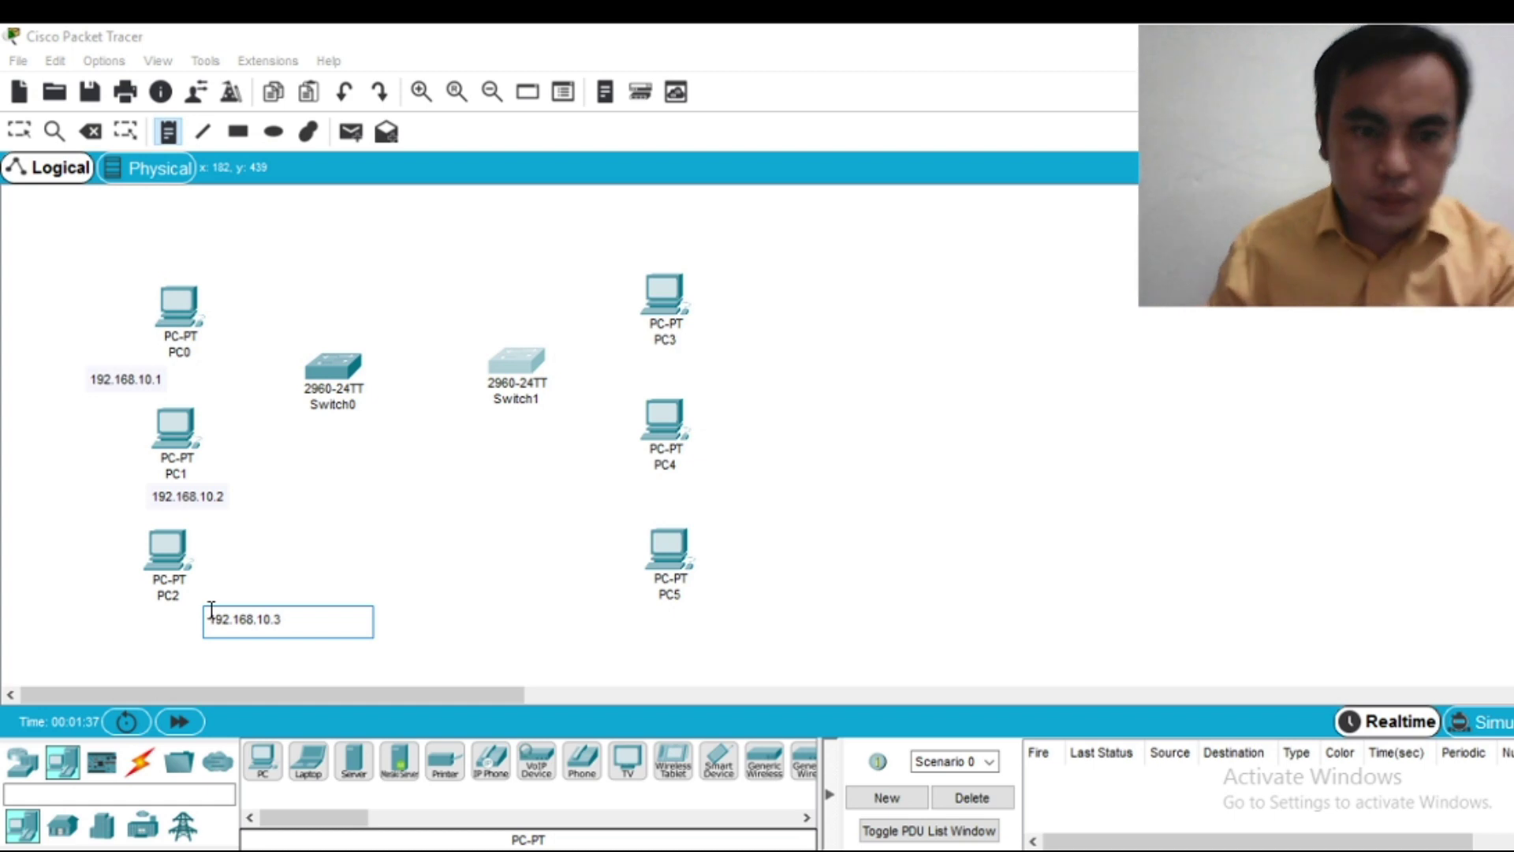
# Step: Add text notes 192.168.10.4, 192.168.10.5 and 192.168.10.6 below PC3, PC4 and PC5 respectively
pyautogui.click(628, 359)
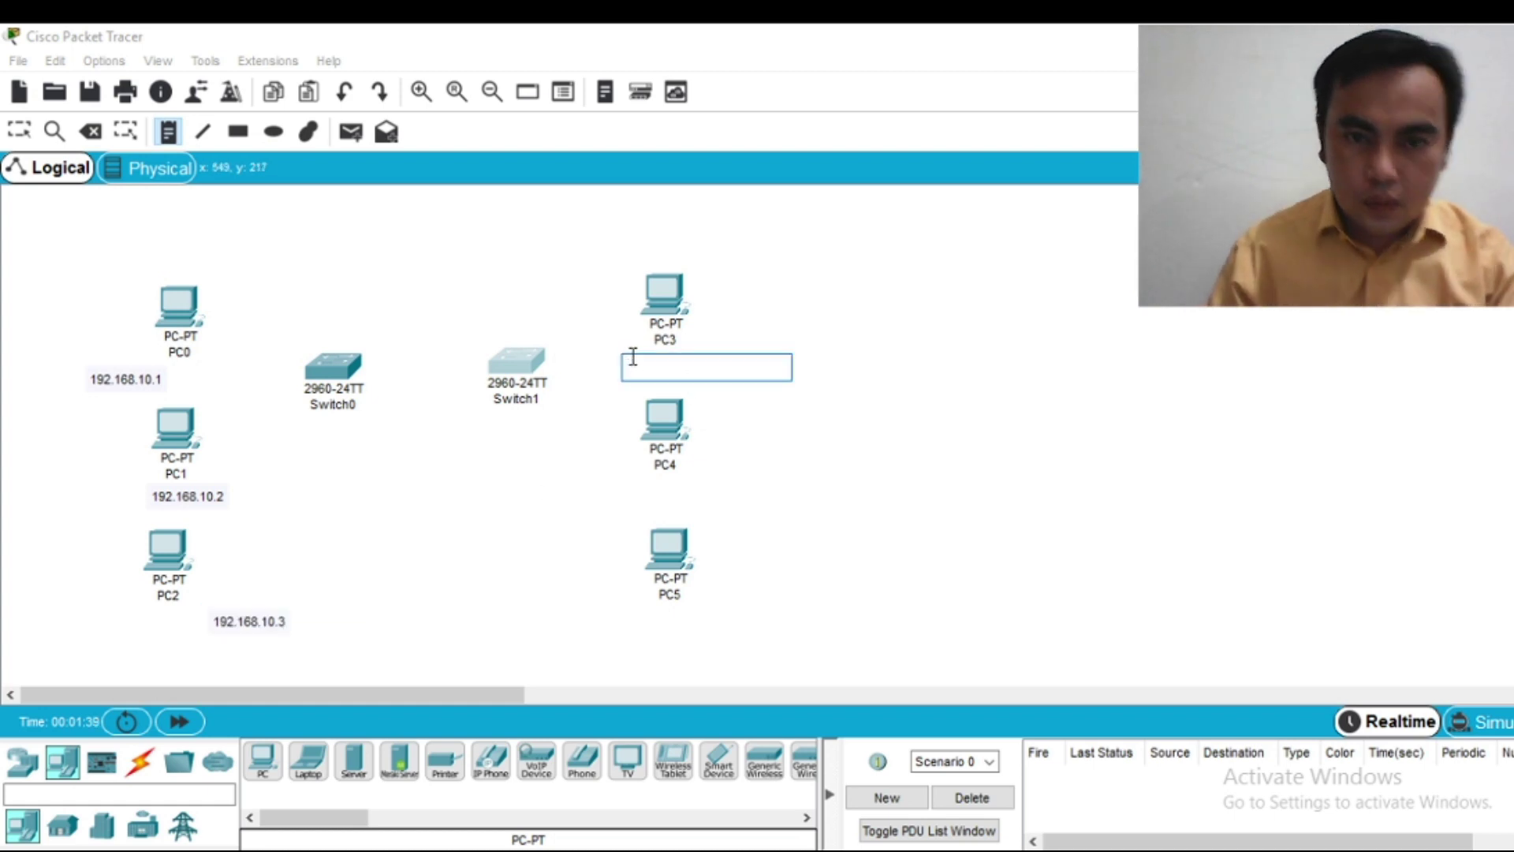
pyautogui.write('192.168.10.4')
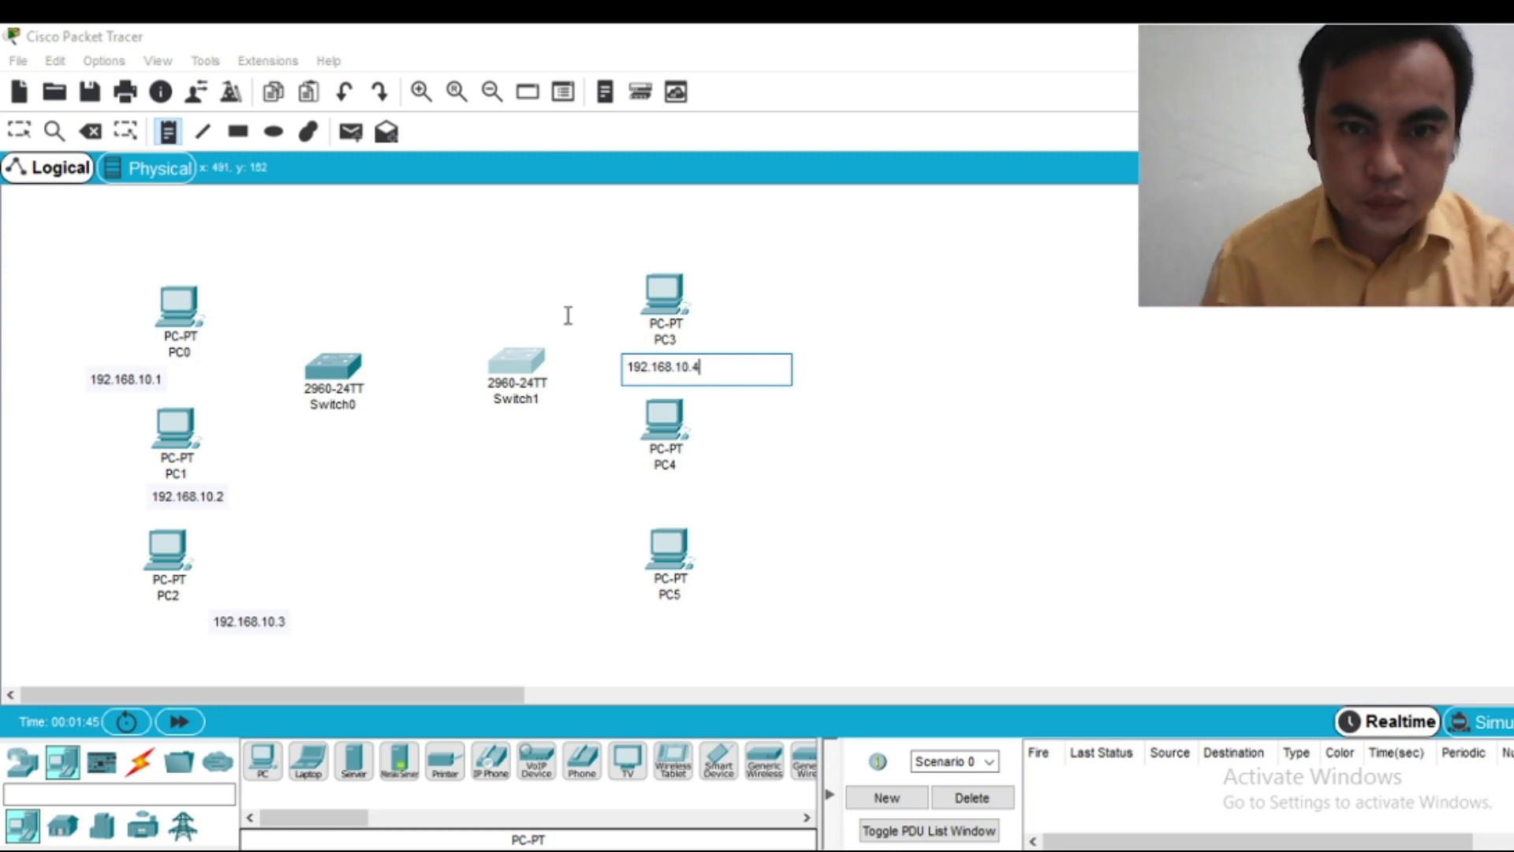
pyautogui.click(647, 491)
pyautogui.write('192.168.10.5')
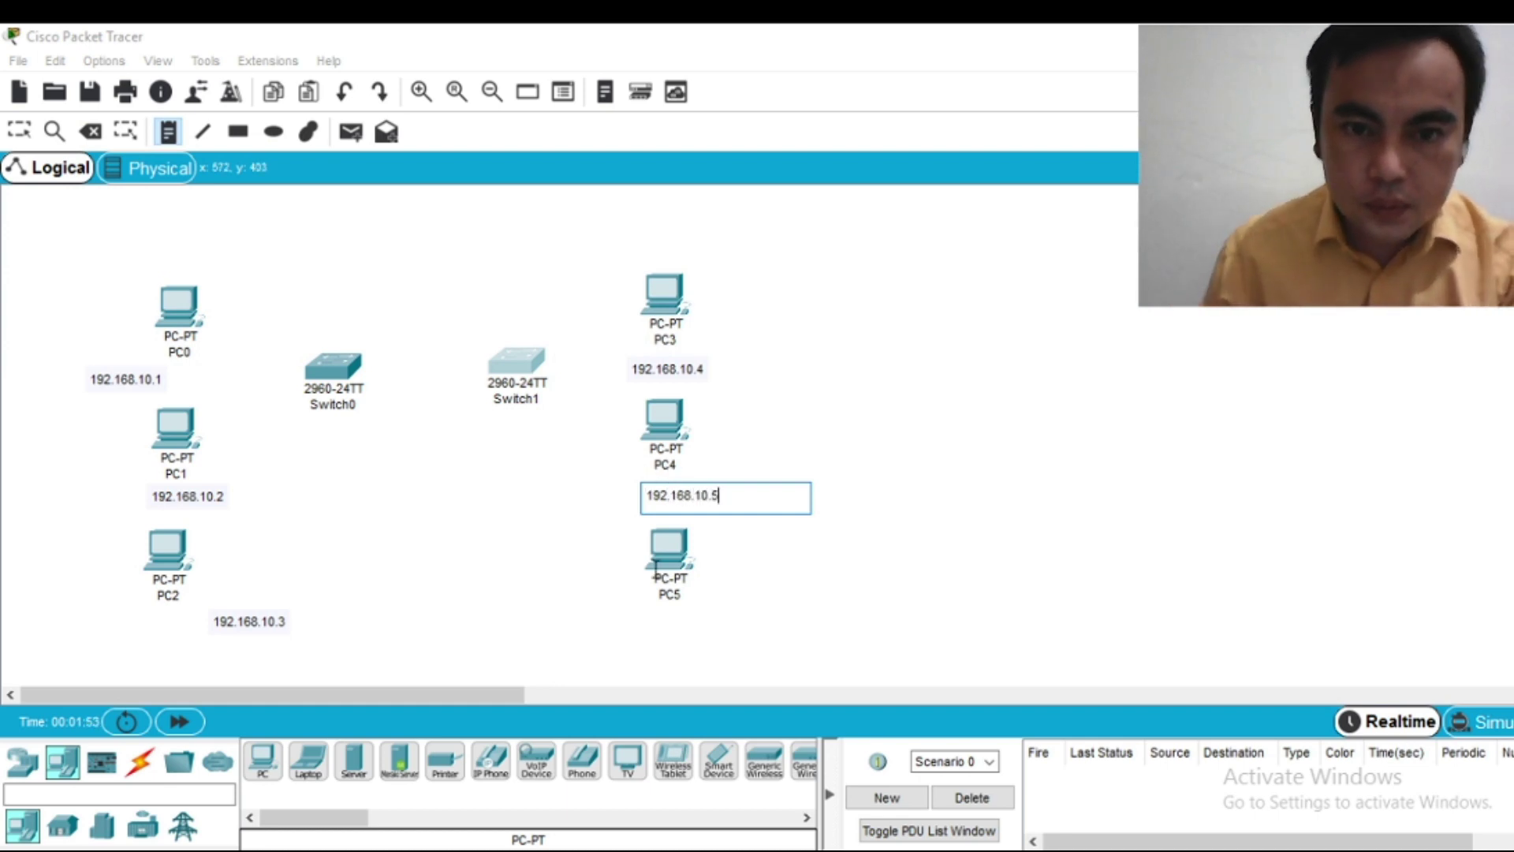
pyautogui.click(665, 617)
pyautogui.write('192.168.10.6')
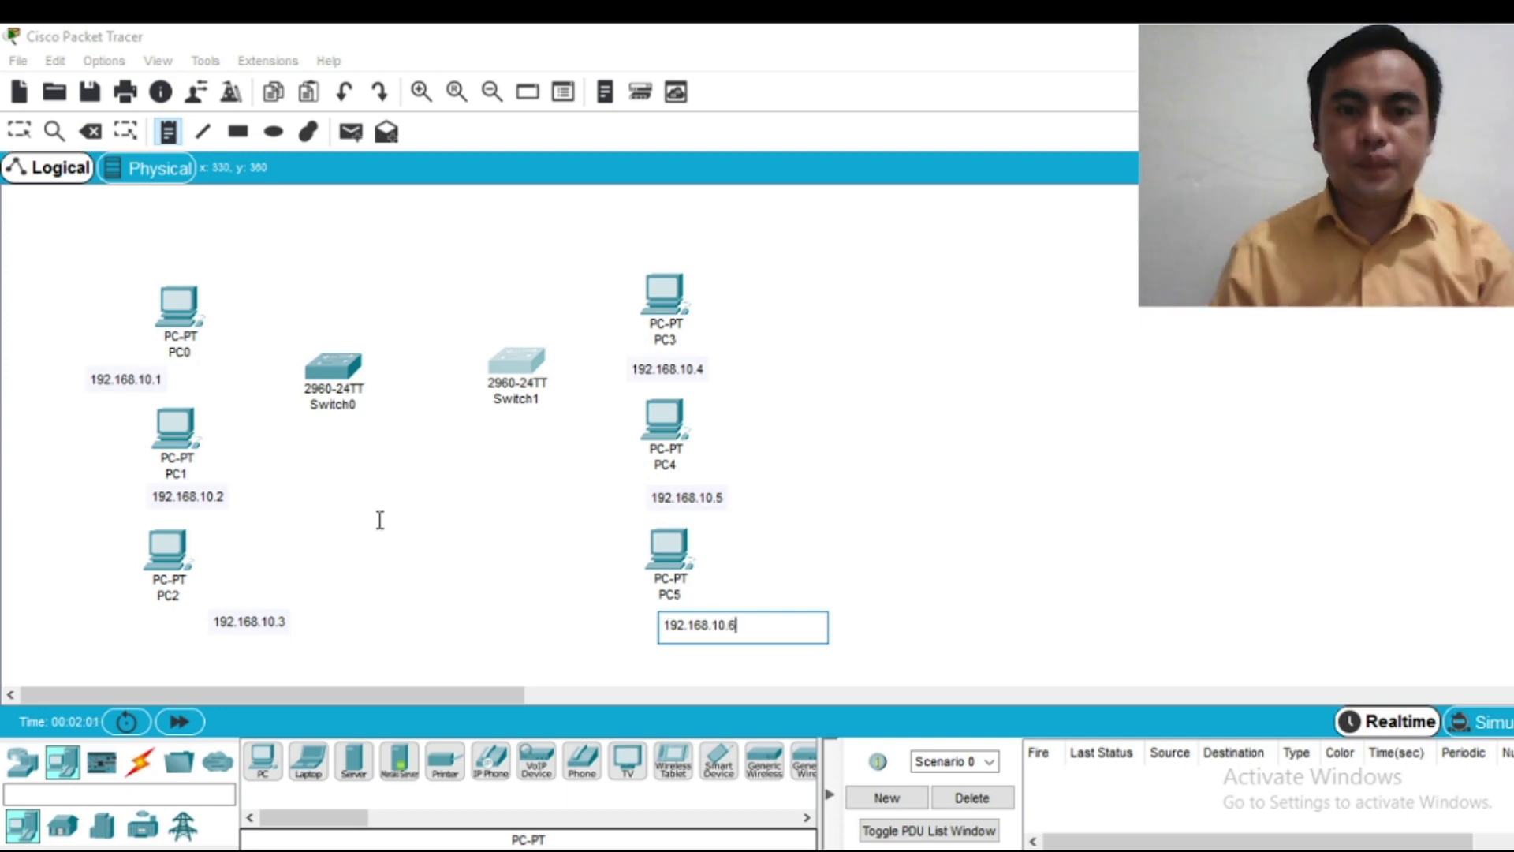
# Step: Move the IP address notes so they sit centred directly beneath PC0, PC1, PC2, PC4 and PC5
pyautogui.click(31, 135)
pyautogui.moveTo(110, 373); pyautogui.dragTo(161, 375)
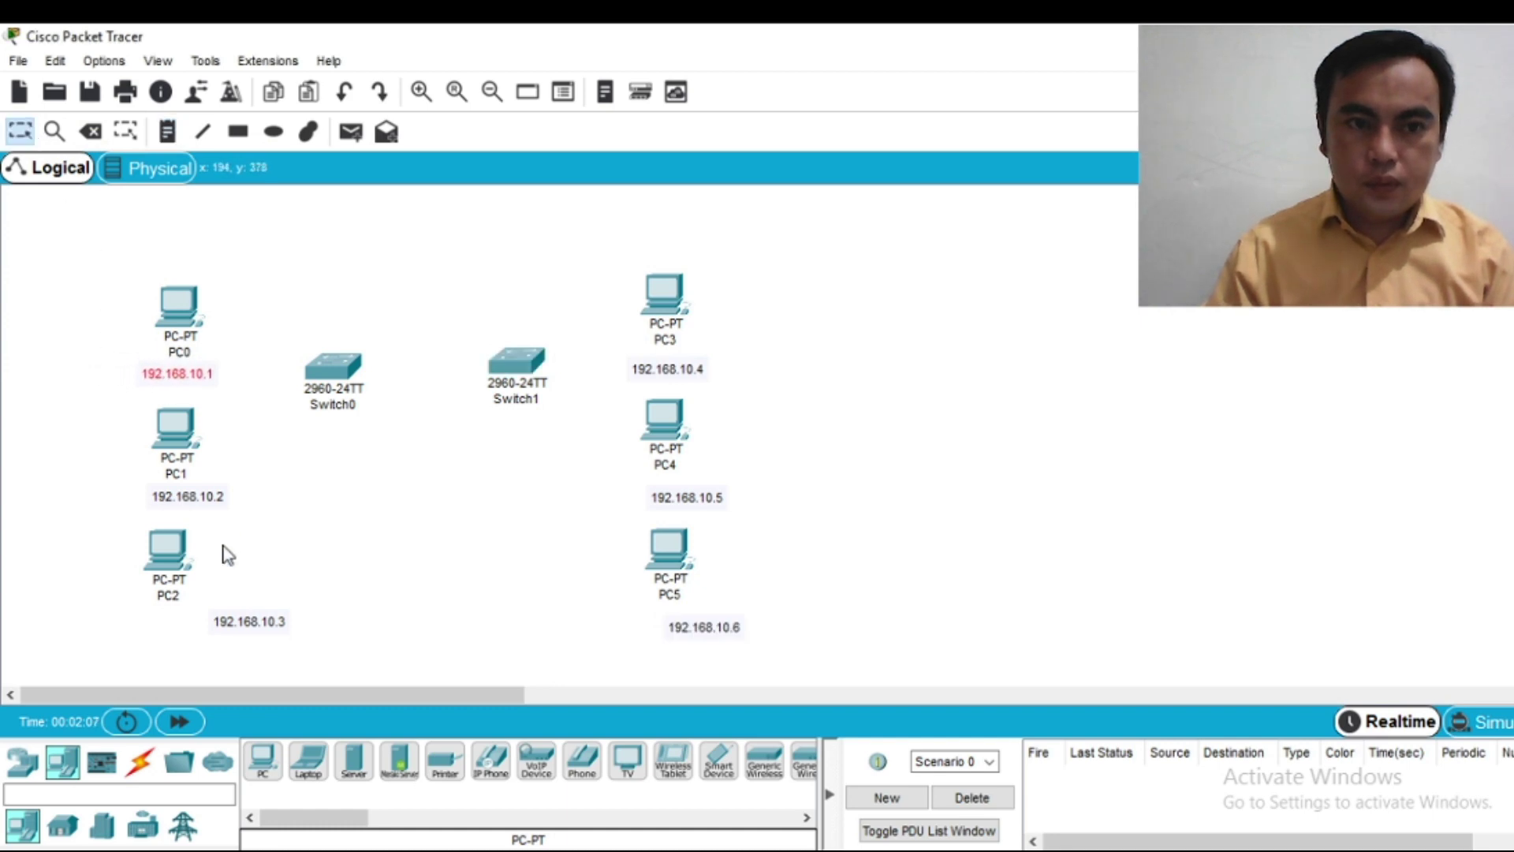
pyautogui.moveTo(189, 505); pyautogui.dragTo(179, 504)
pyautogui.moveTo(240, 617); pyautogui.dragTo(165, 621)
pyautogui.moveTo(681, 504); pyautogui.dragTo(667, 493)
pyautogui.moveTo(676, 616); pyautogui.dragTo(677, 628)
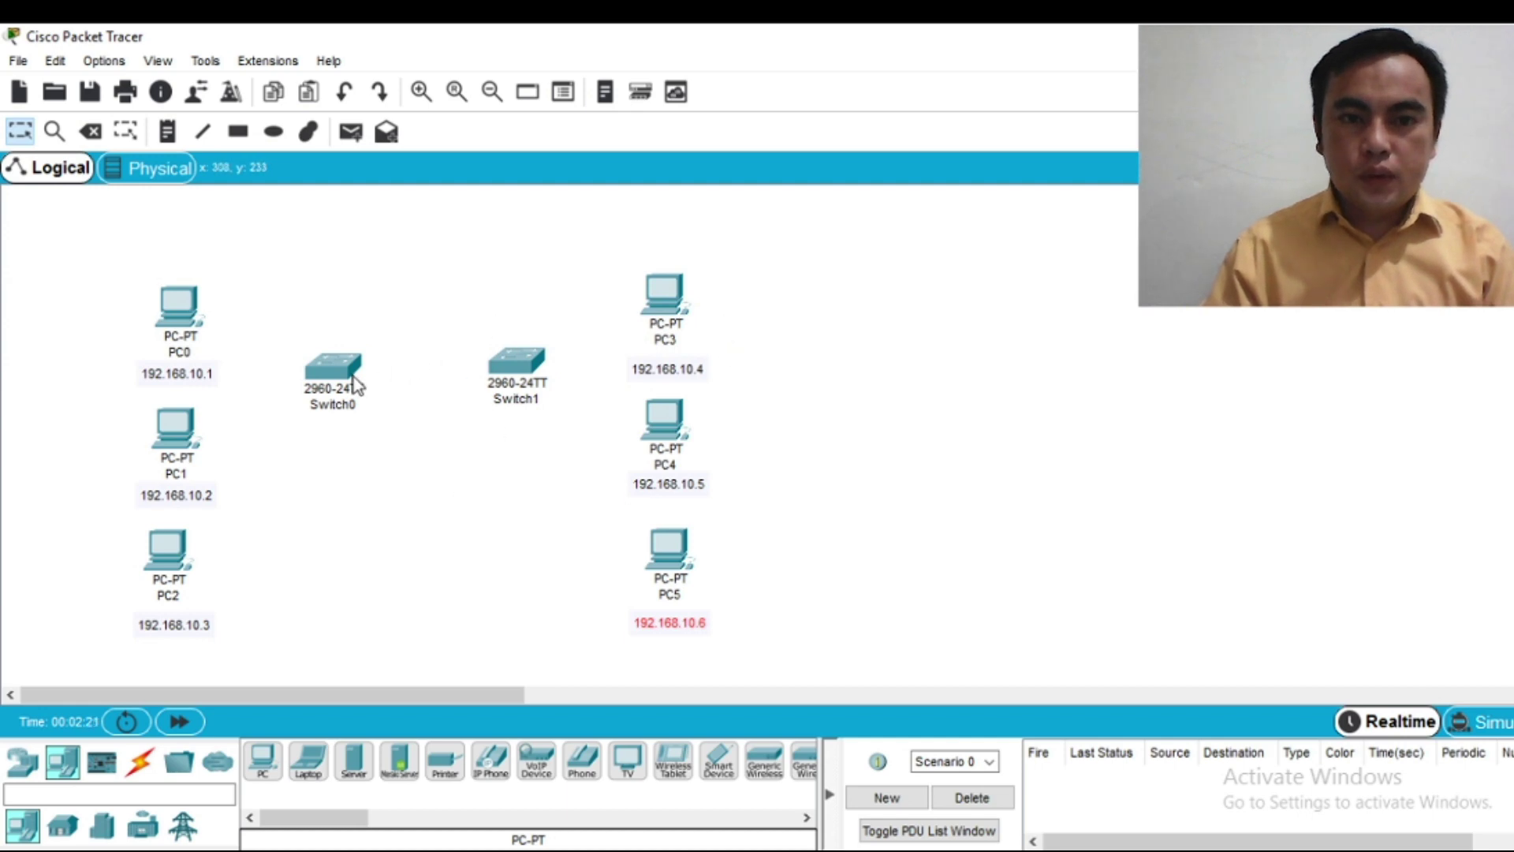
# Step: Add the title note KONFIGURASI MODE TRUNK in the empty area above the two switches
pyautogui.click(167, 133)
pyautogui.click(324, 245)
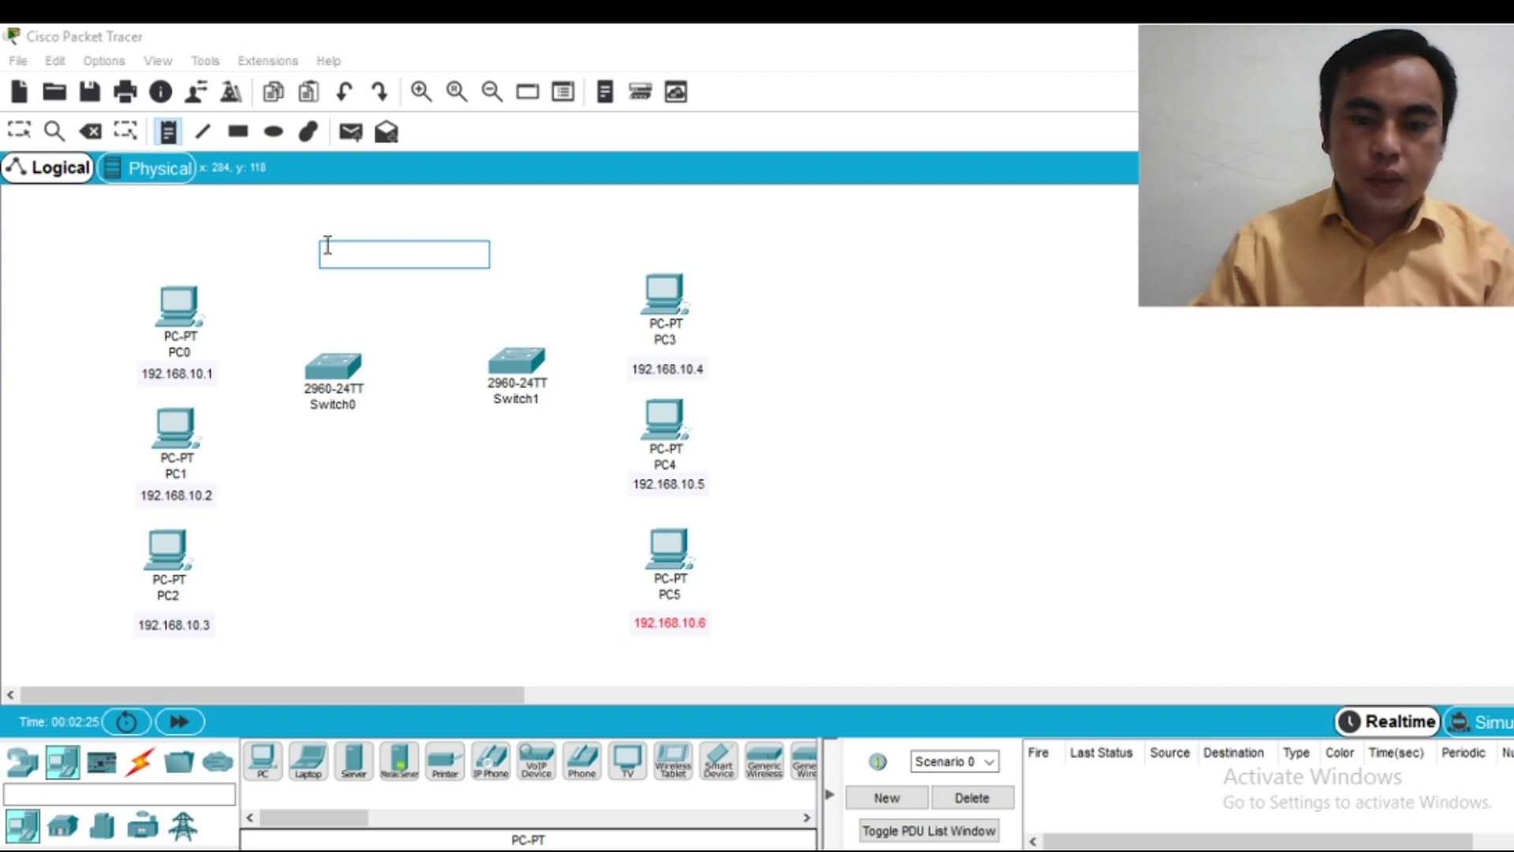
pyautogui.write('KON')
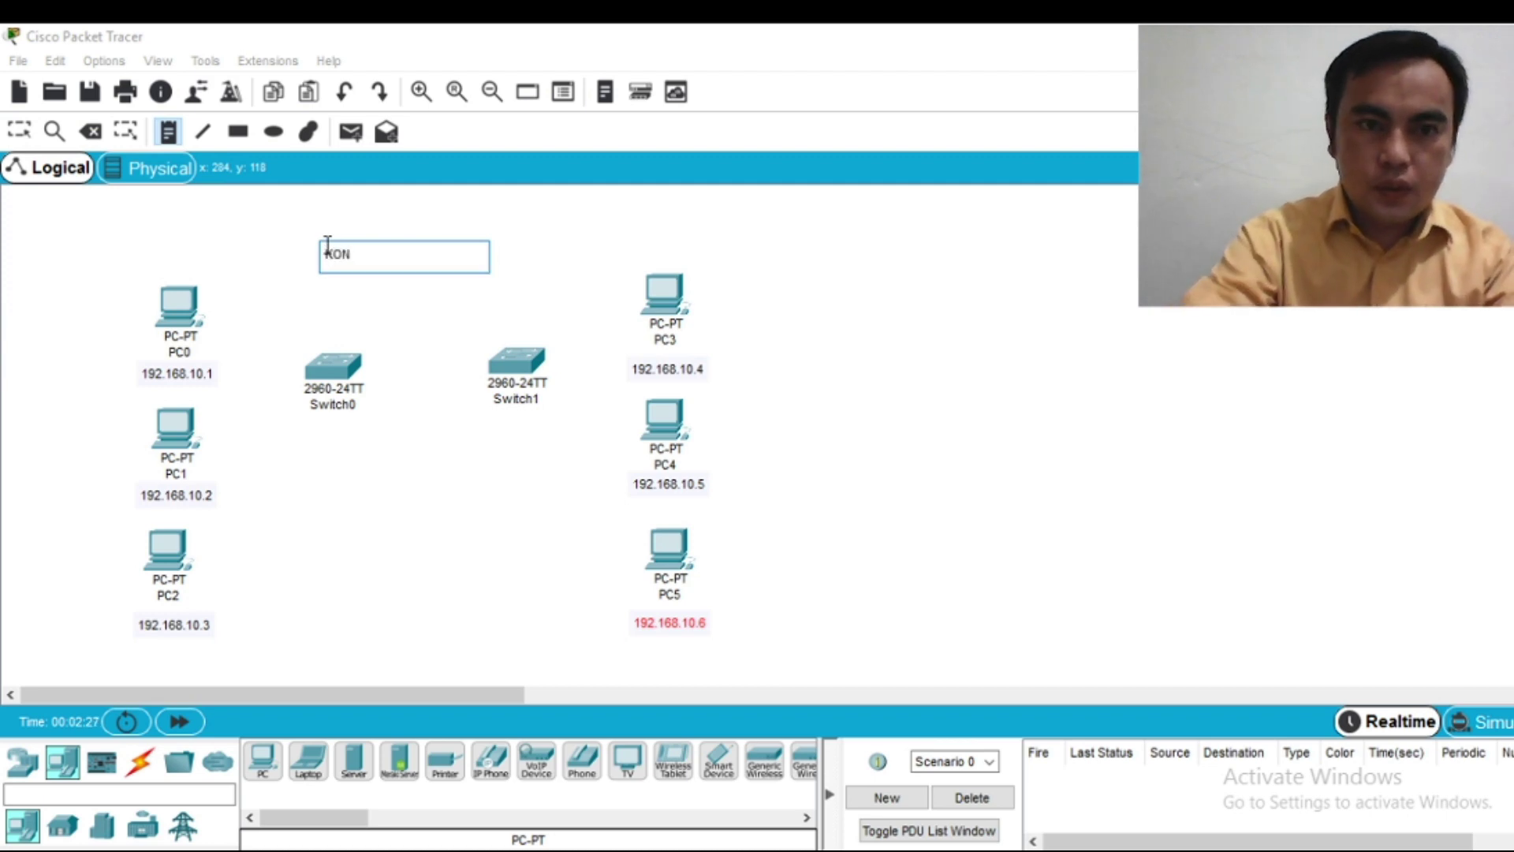
pyautogui.write('FIGURAS')
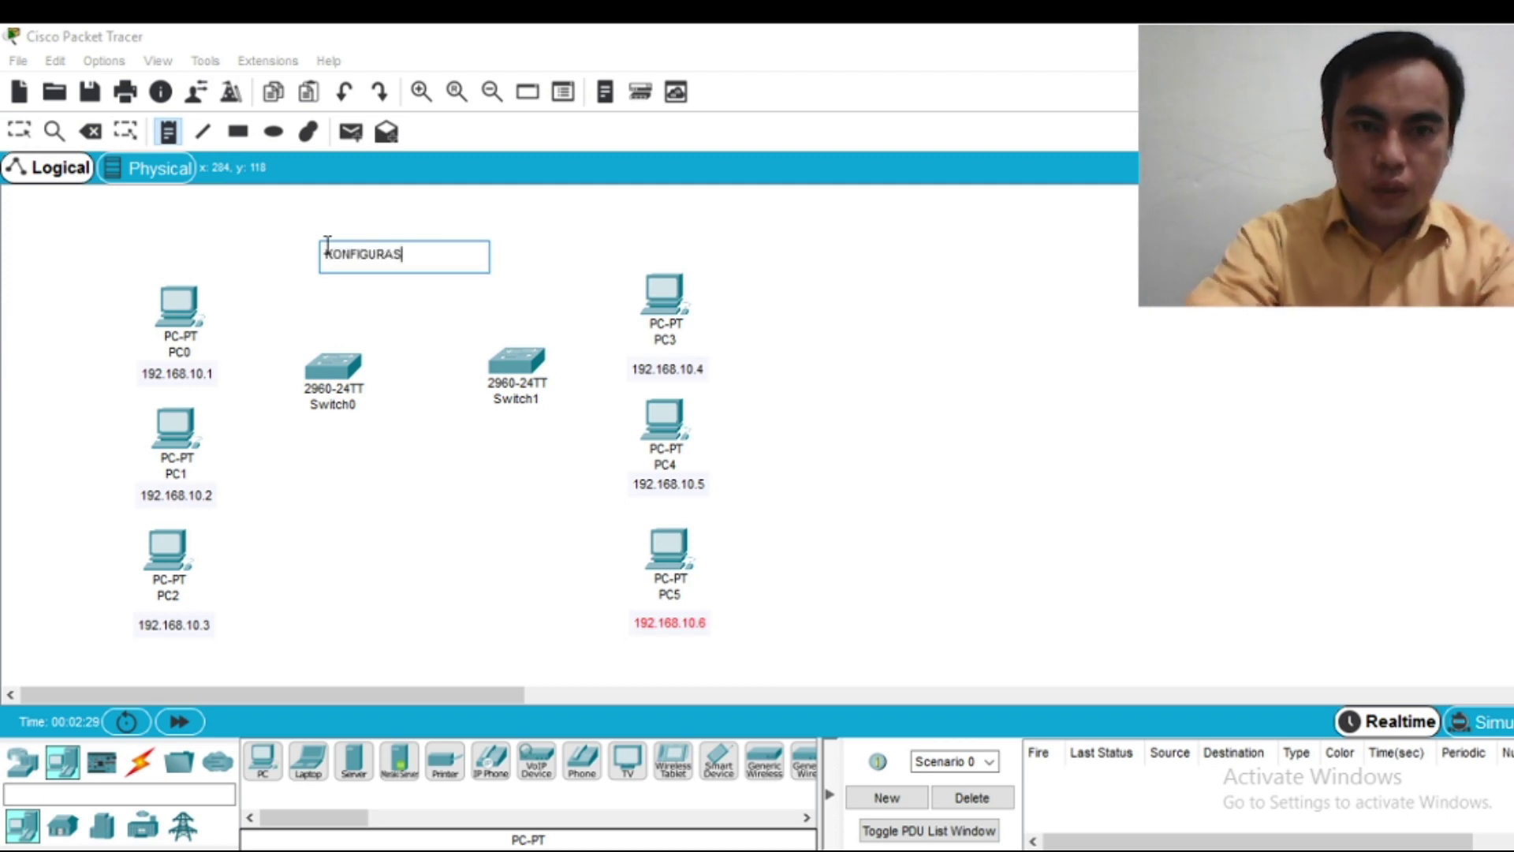
pyautogui.write('I MODE')
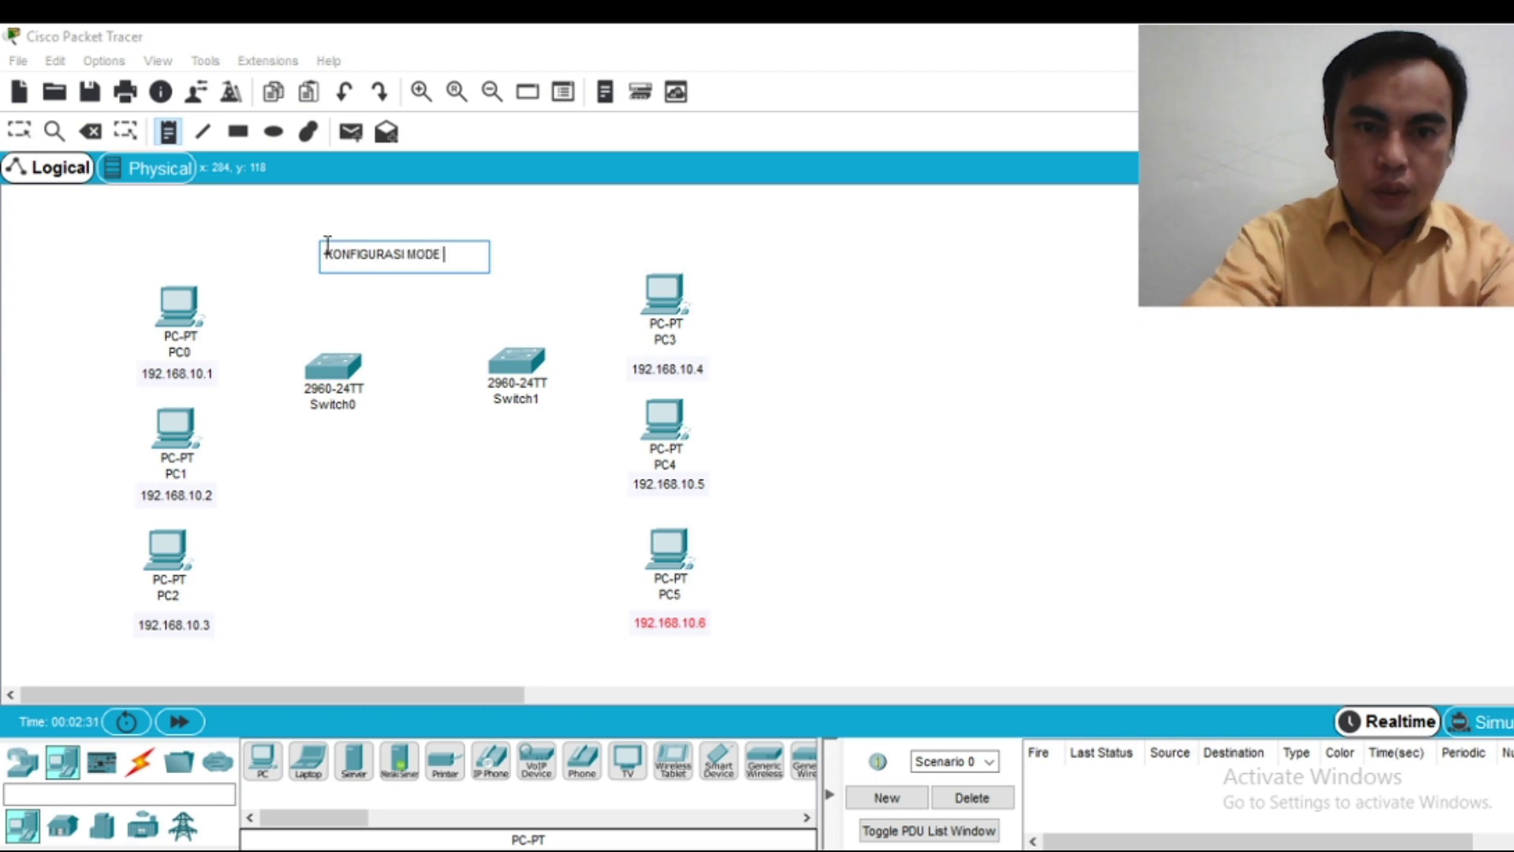
pyautogui.write(' TRUNK')
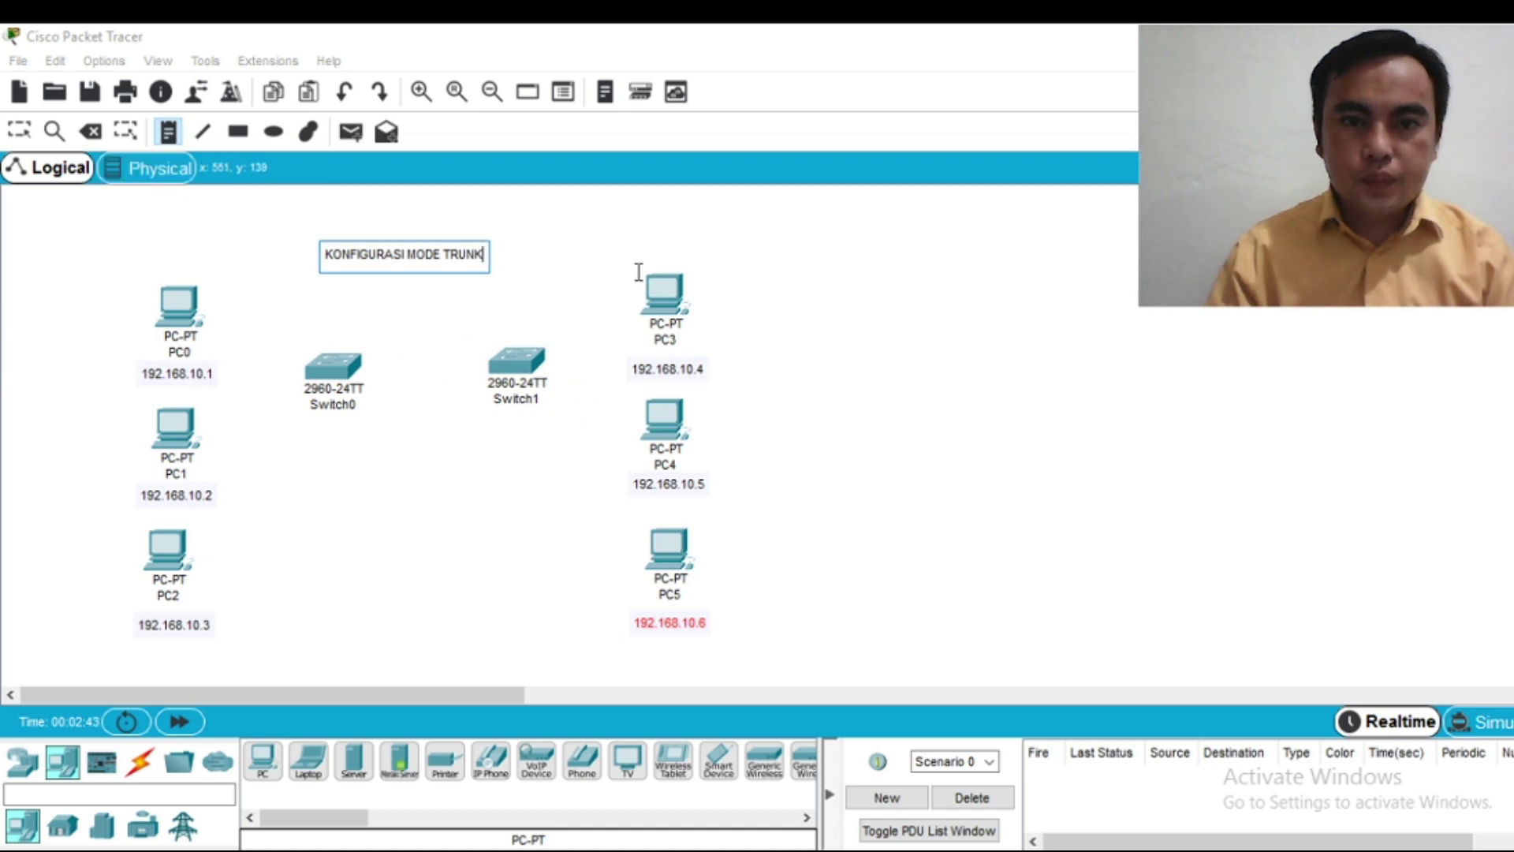
pyautogui.click(801, 533)
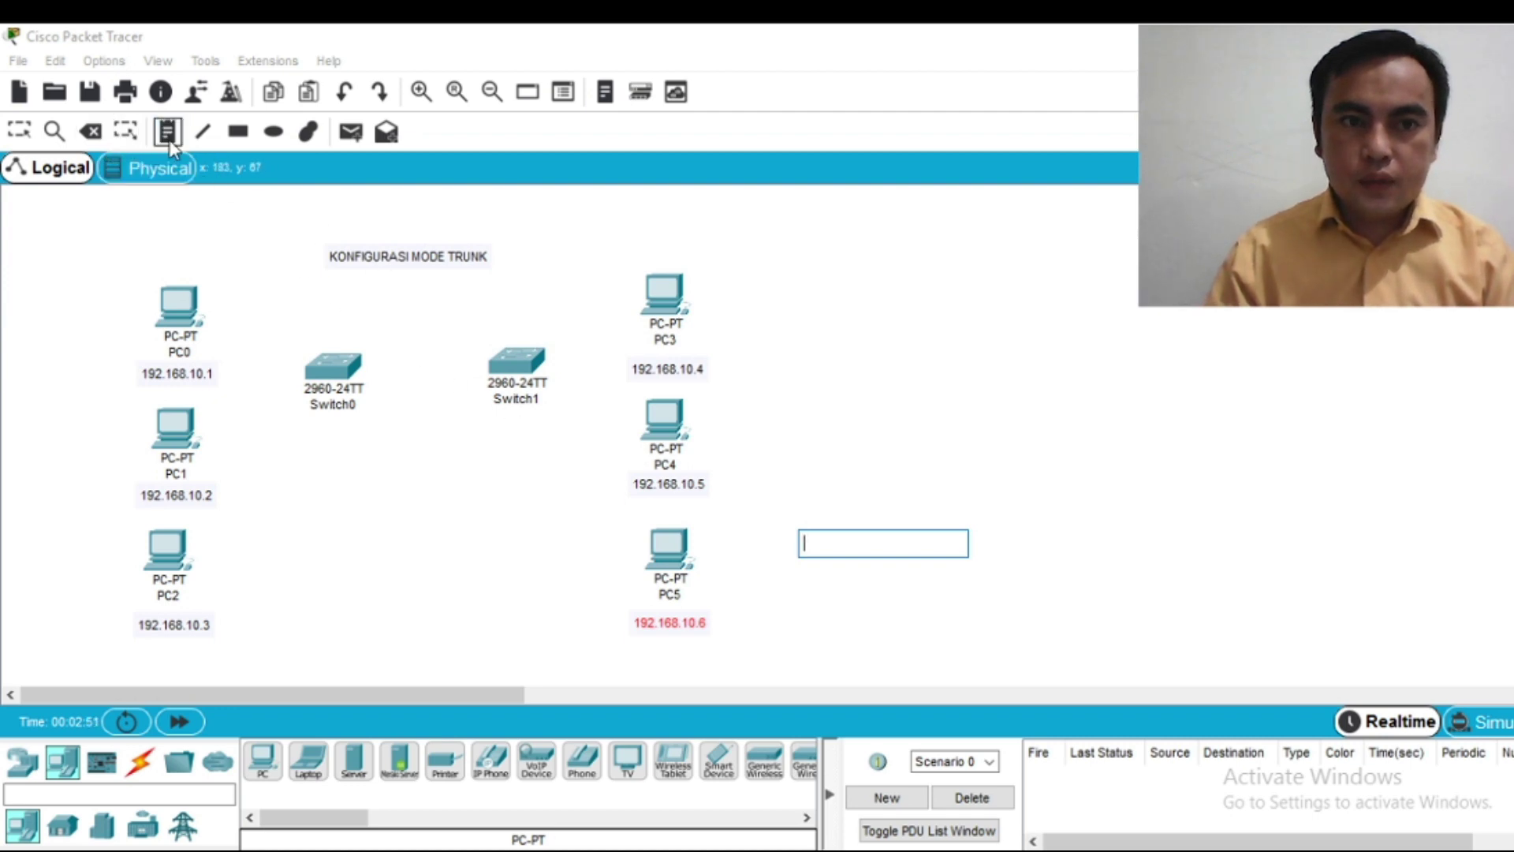
# Step: Draw rectangles filled with yellow #ffff00 around PC3 and PC0, each enclosing the PC and its IP address note
pyautogui.click(237, 133)
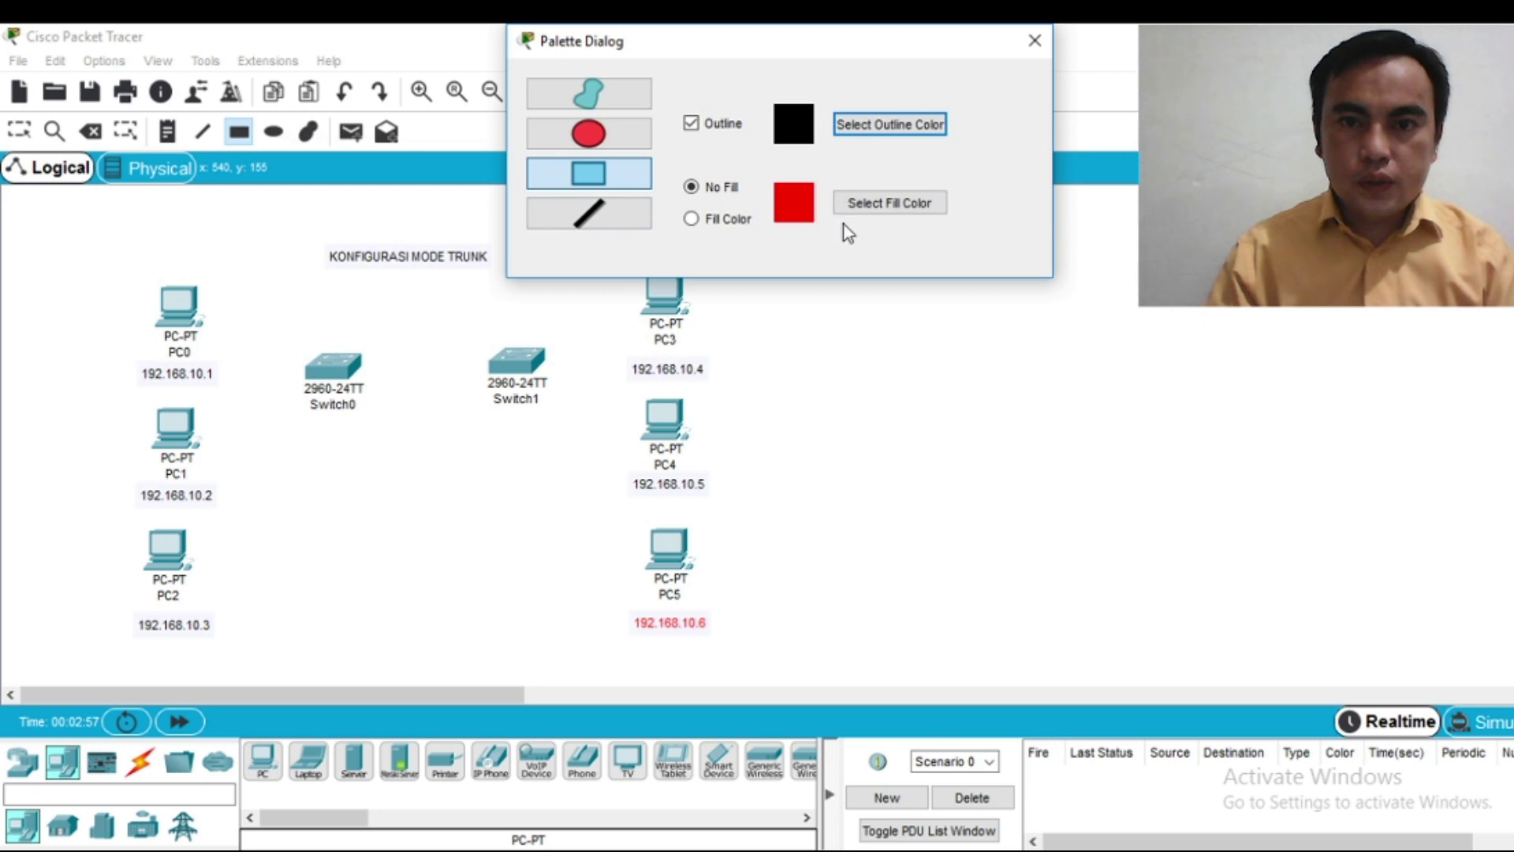
pyautogui.click(741, 215)
pyautogui.click(852, 205)
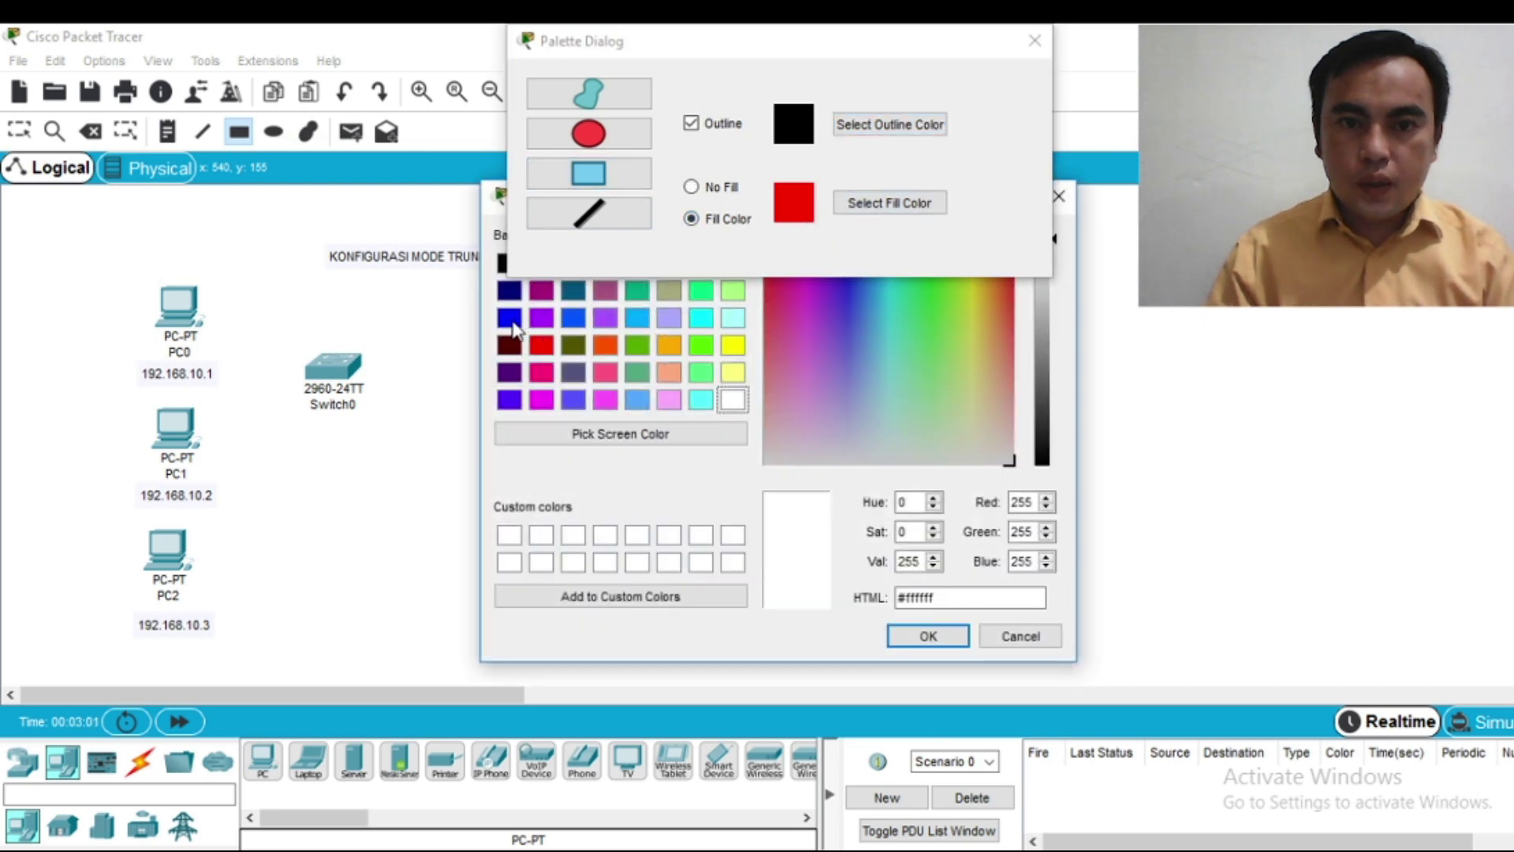
pyautogui.click(732, 345)
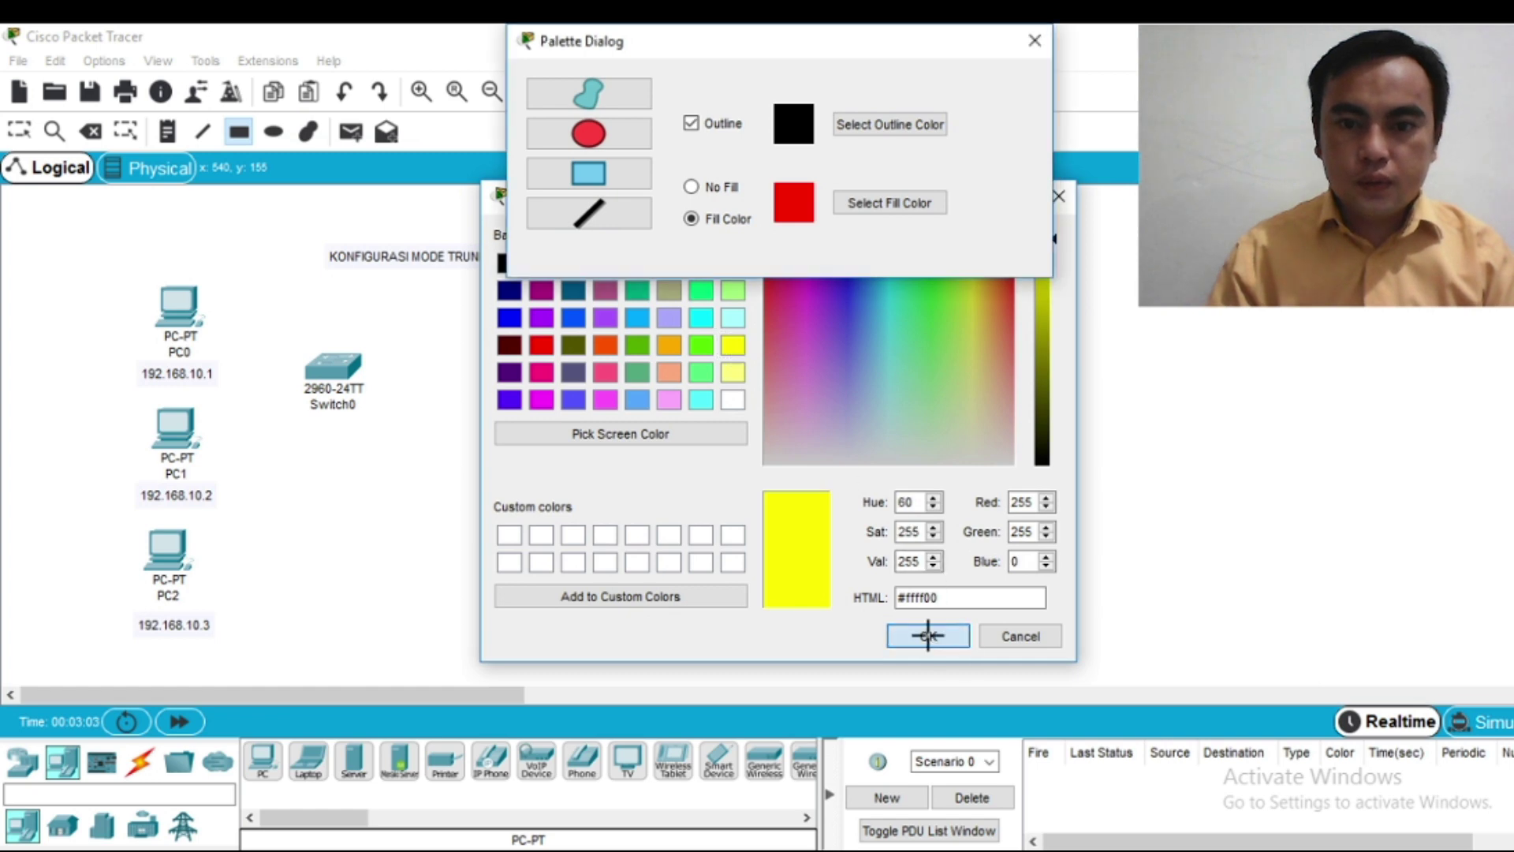
pyautogui.click(927, 635)
pyautogui.click(1035, 40)
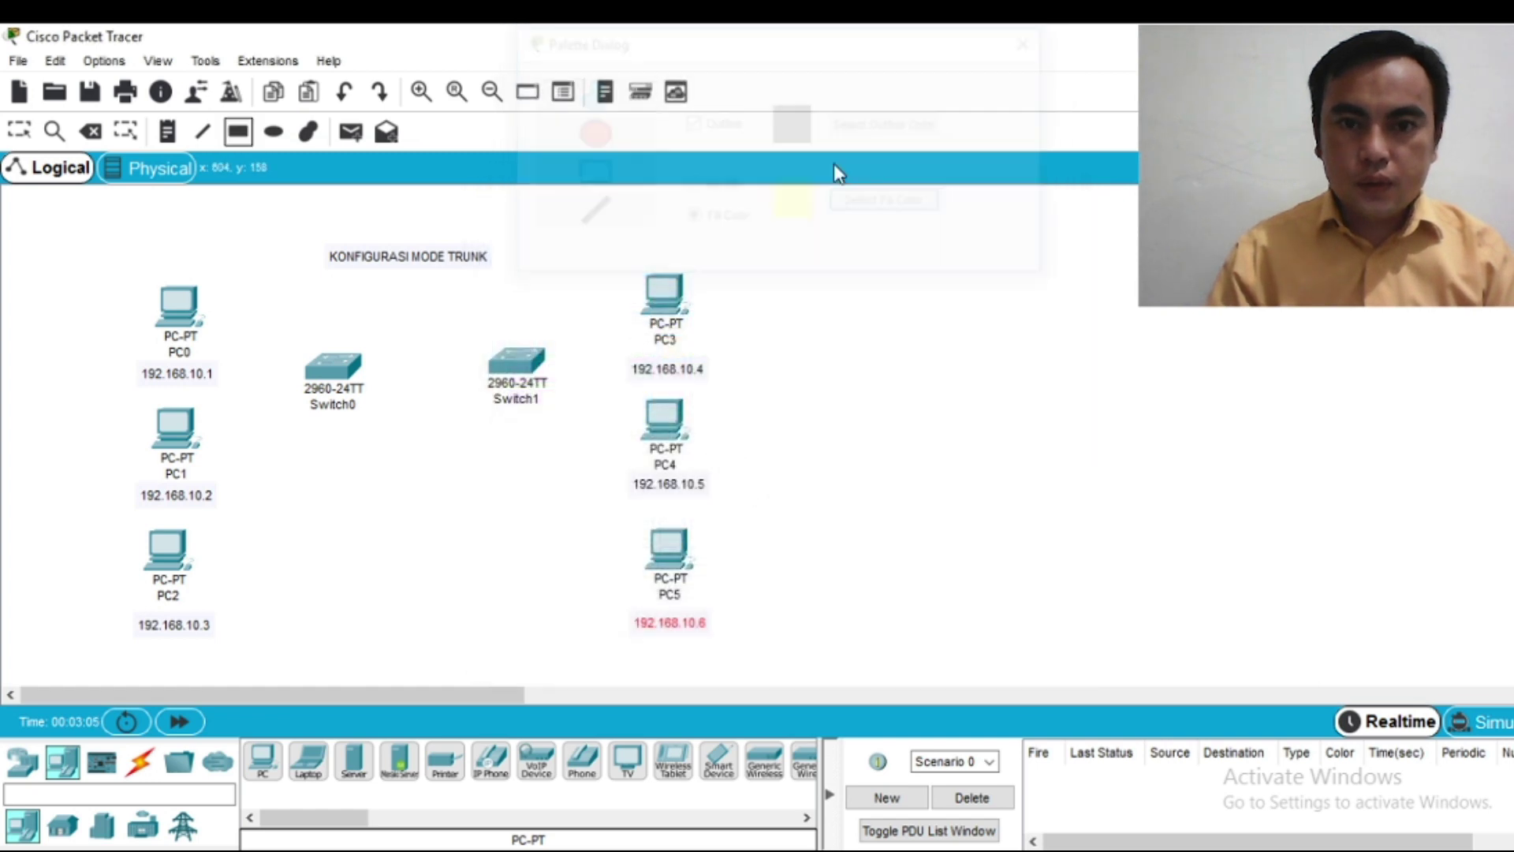
pyautogui.moveTo(611, 260); pyautogui.dragTo(714, 378)
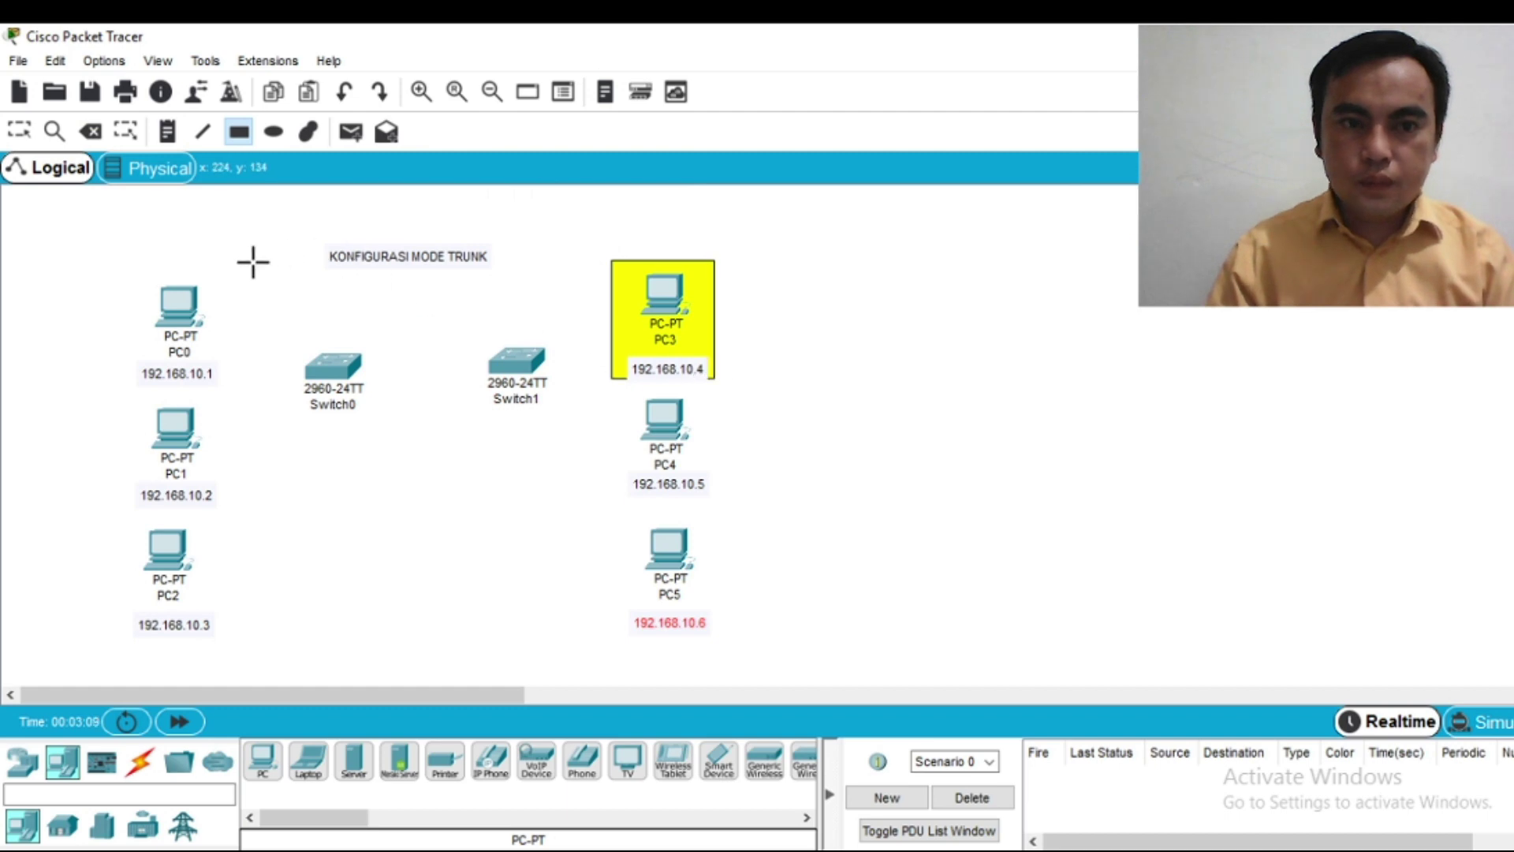
pyautogui.moveTo(126, 280); pyautogui.dragTo(229, 388)
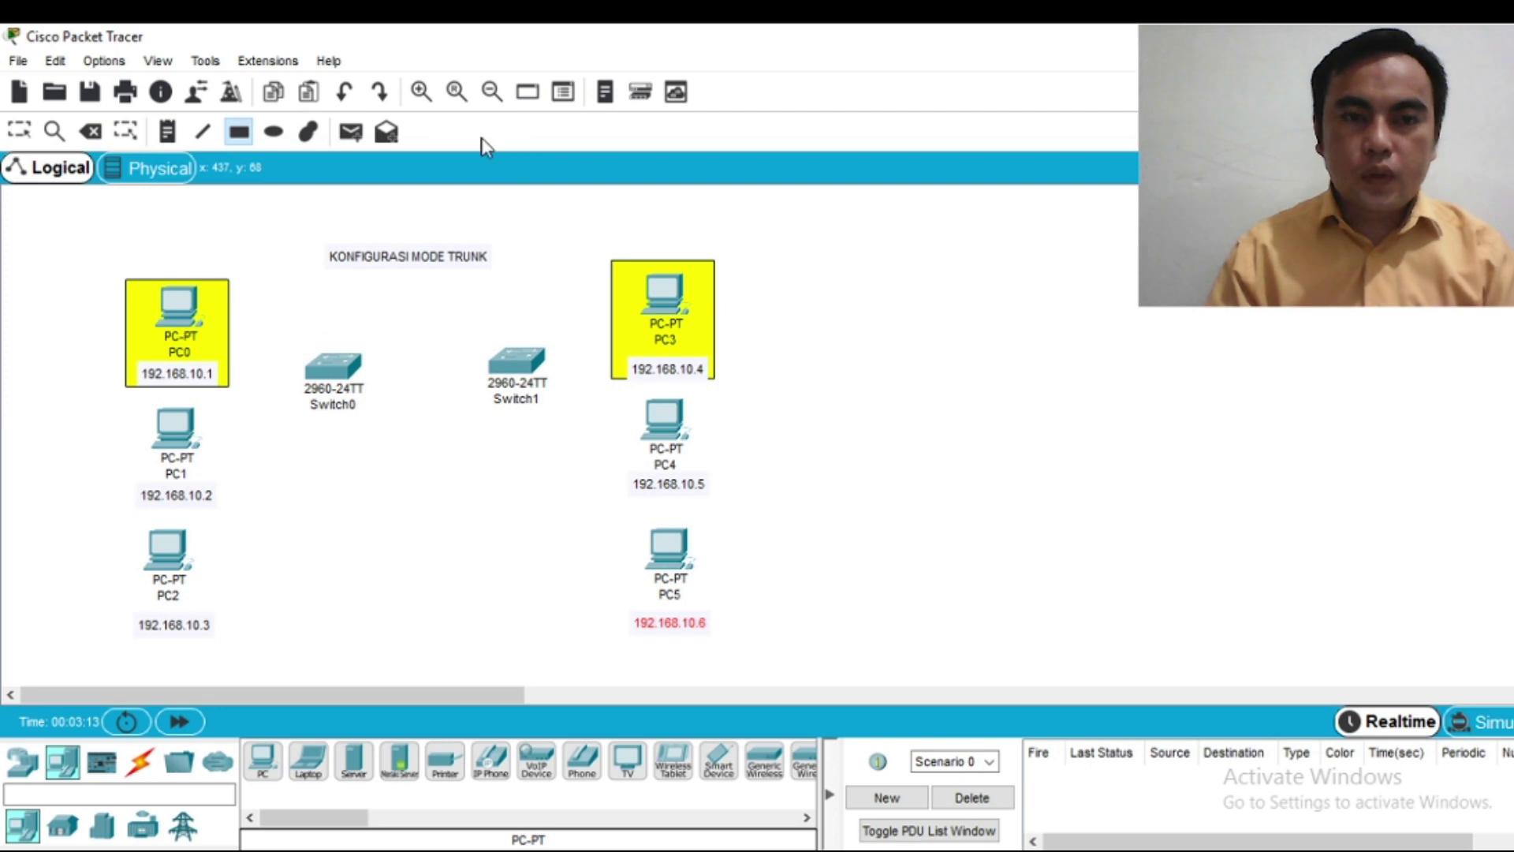
# Step: Draw rectangles filled with dark blue #00007f around PC1 and PC4, including their IP address notes
pyautogui.click(238, 131)
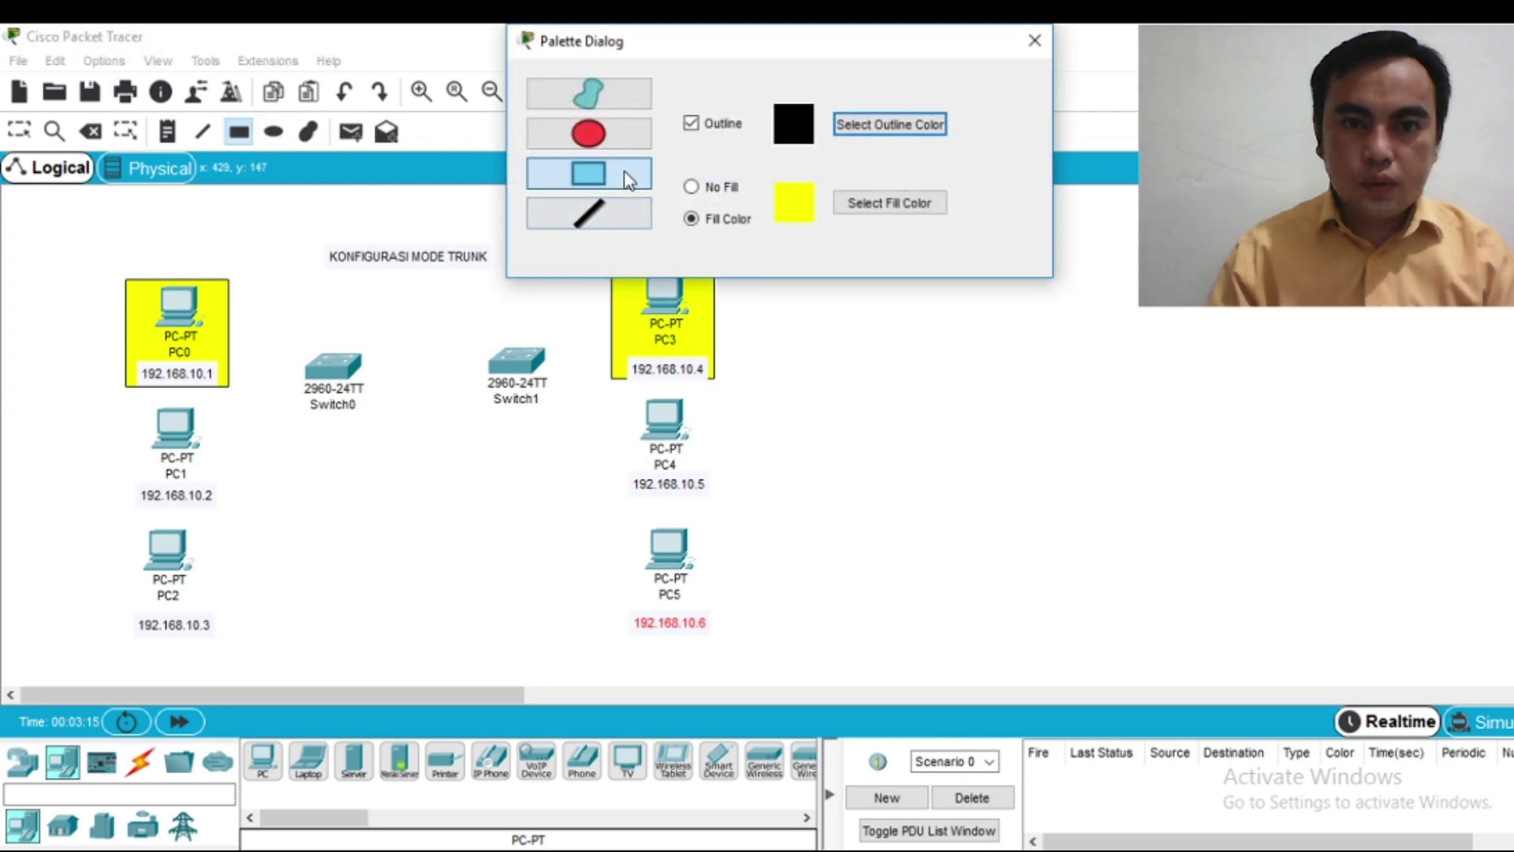
pyautogui.click(858, 206)
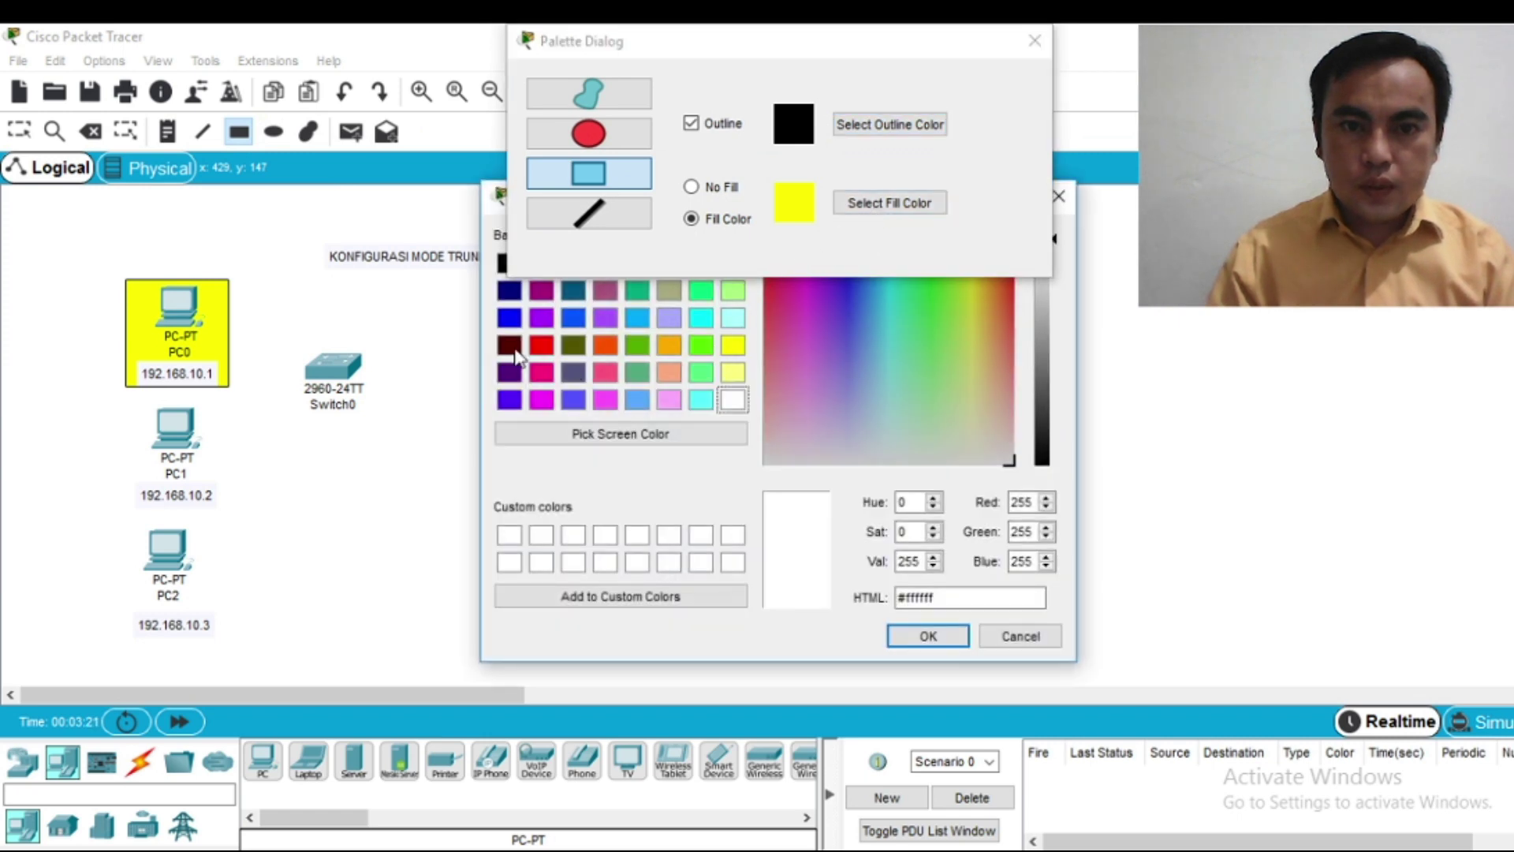
pyautogui.click(509, 316)
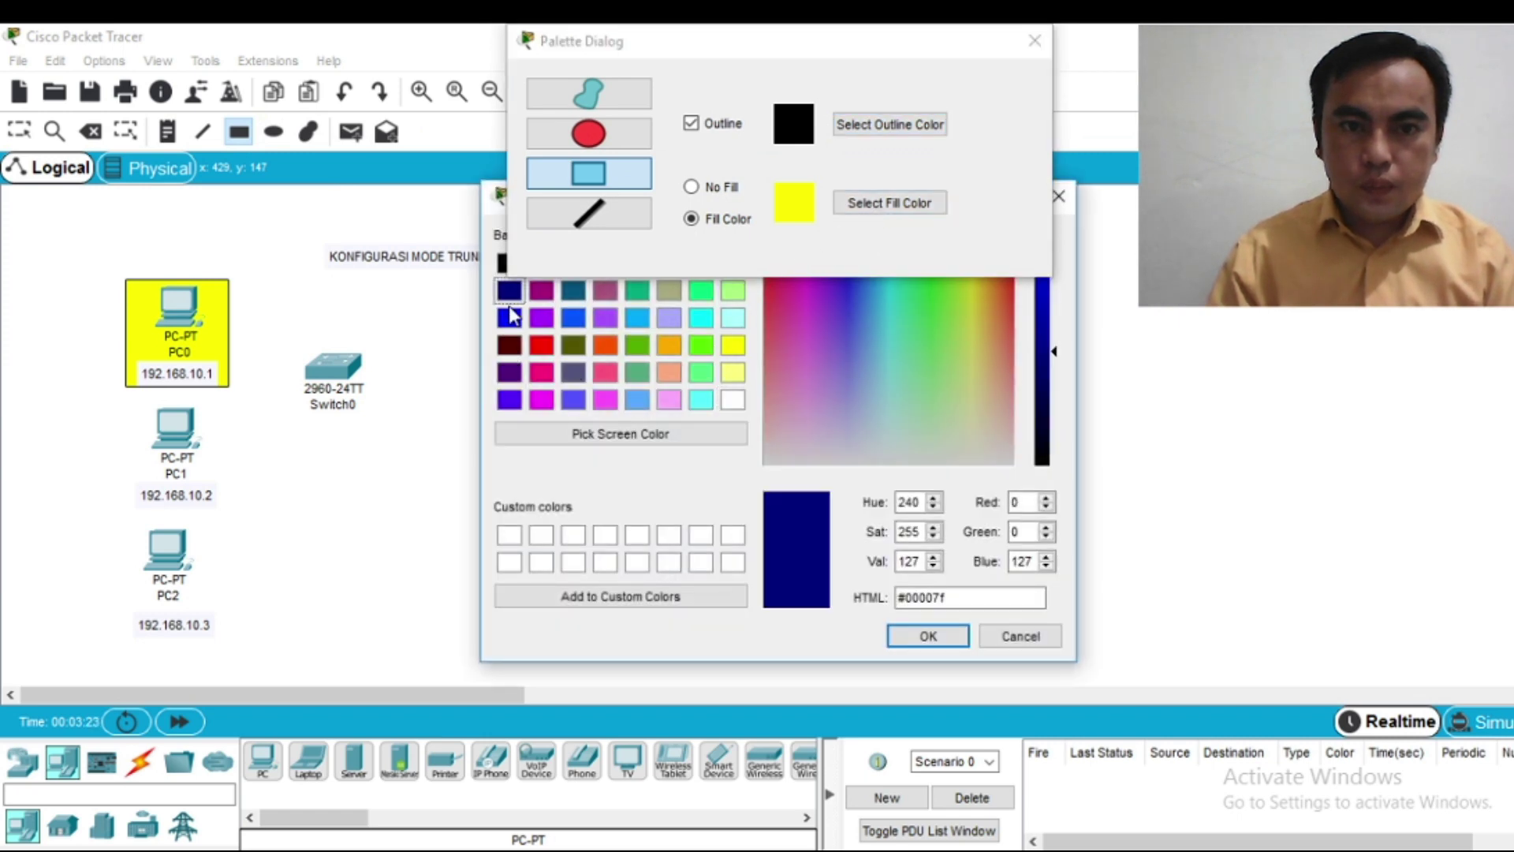
pyautogui.click(928, 636)
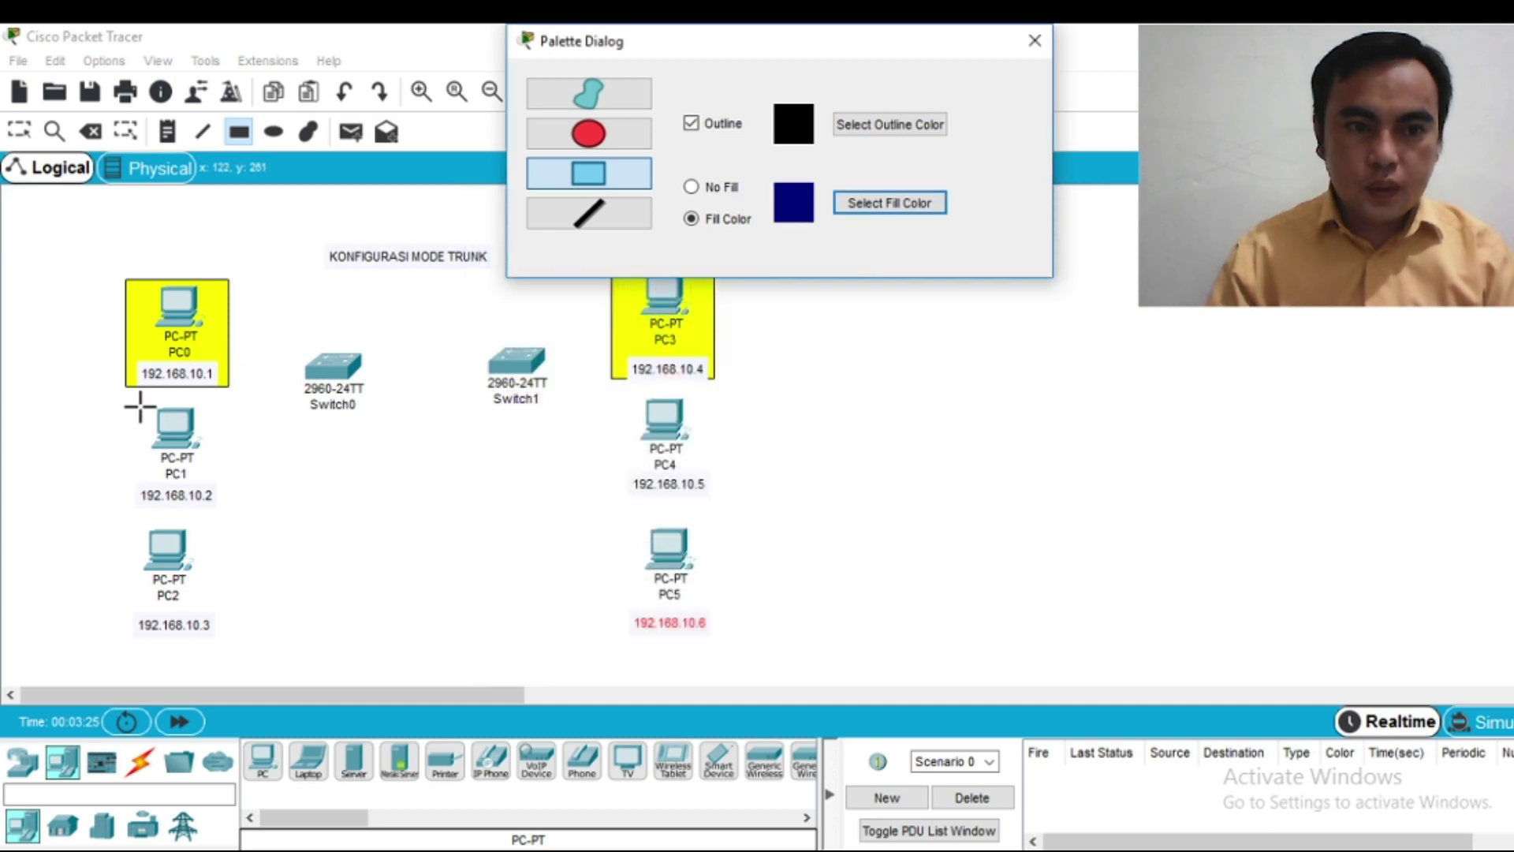
pyautogui.moveTo(129, 405); pyautogui.dragTo(234, 509)
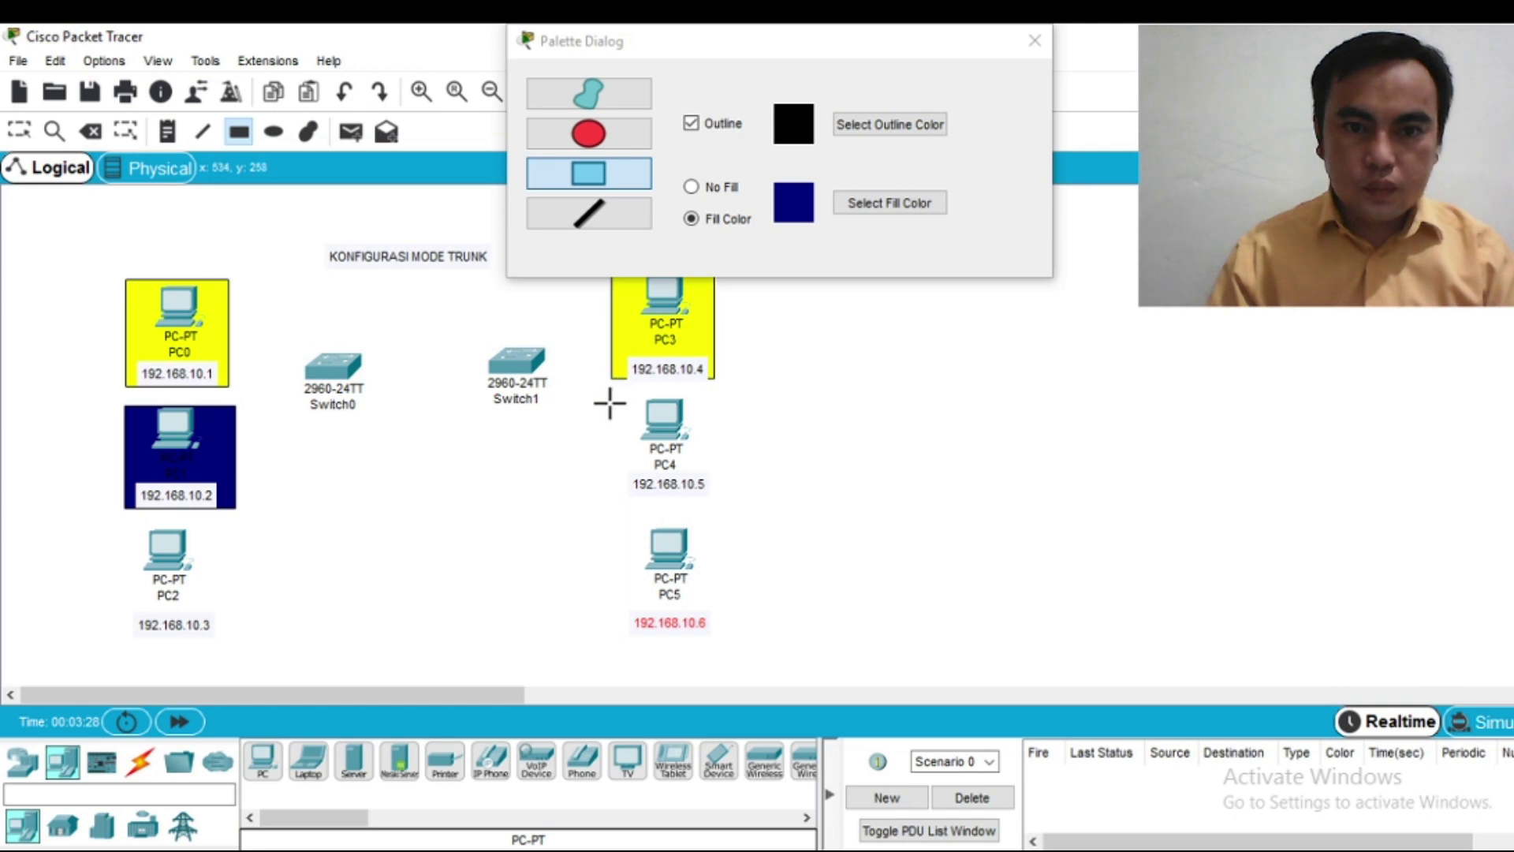
pyautogui.moveTo(616, 396); pyautogui.dragTo(715, 494)
pyautogui.click(1035, 40)
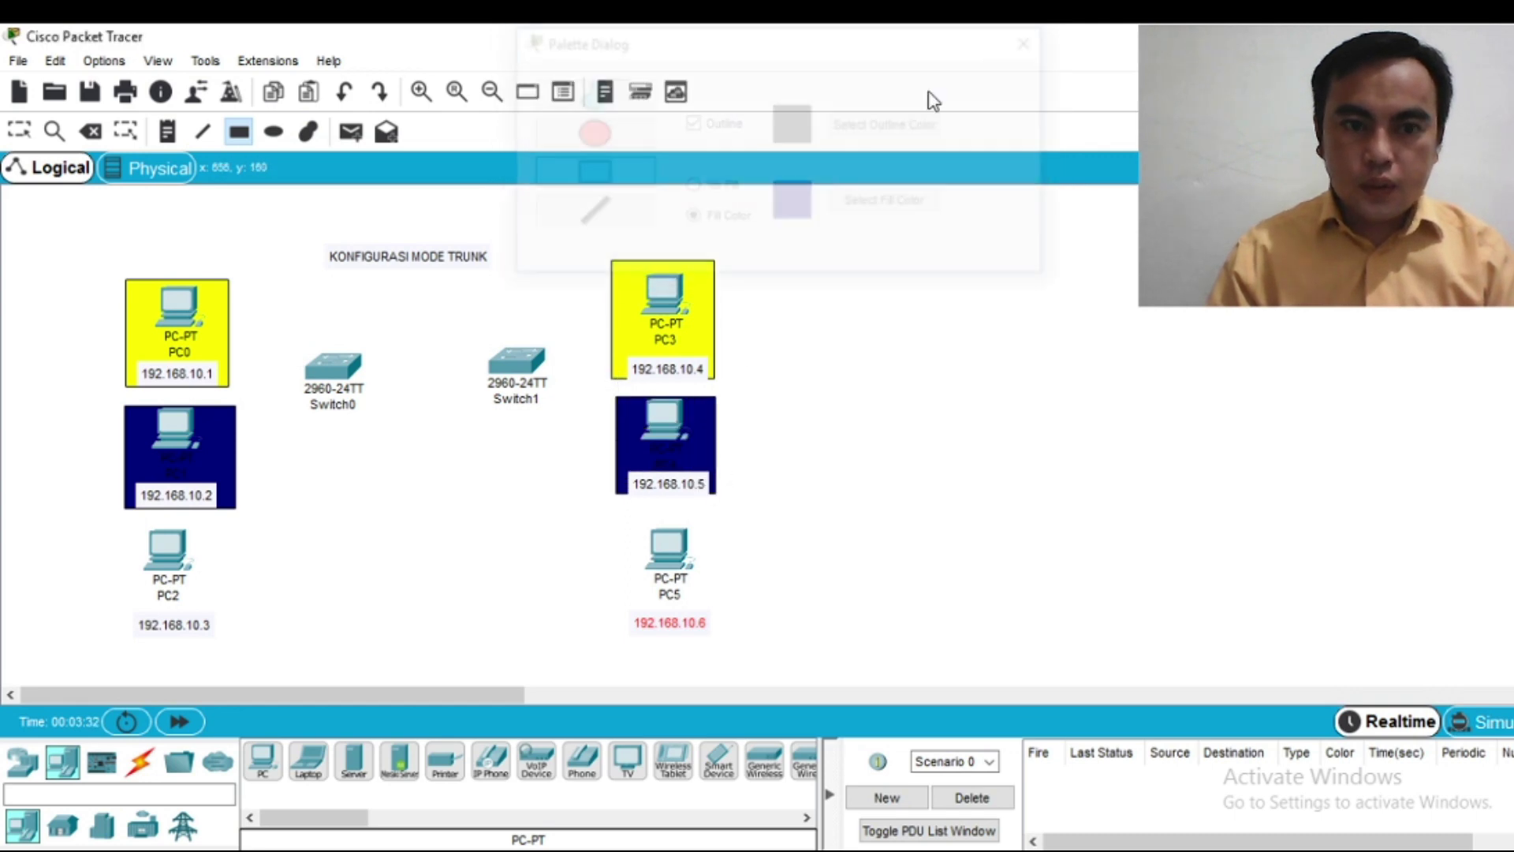
# Step: Draw rectangles filled with red #ff0000 around PC2 and PC5, including their IP address notes
pyautogui.click(237, 133)
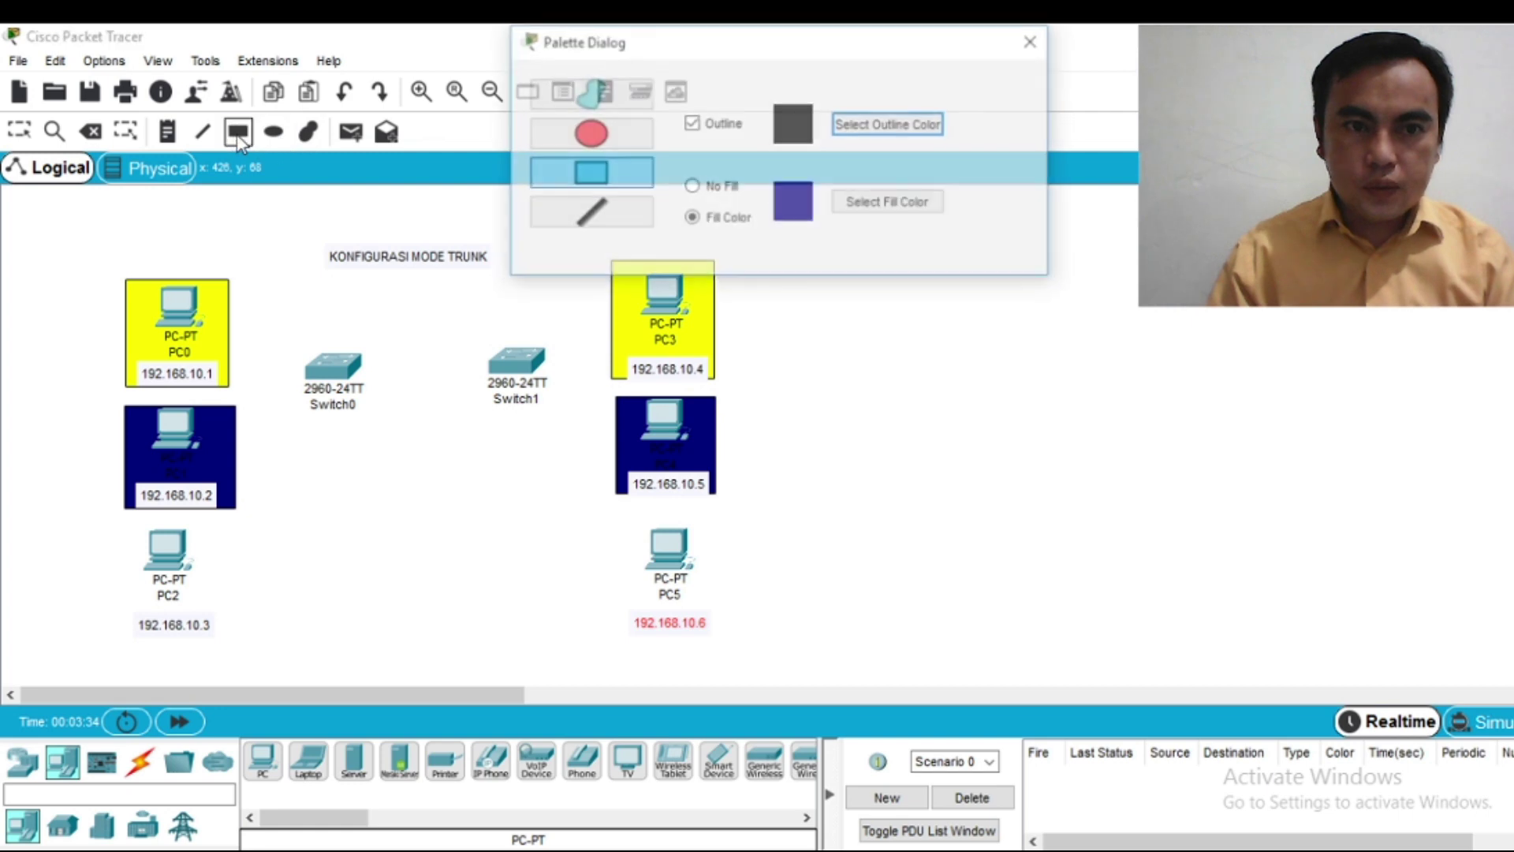
pyautogui.click(869, 202)
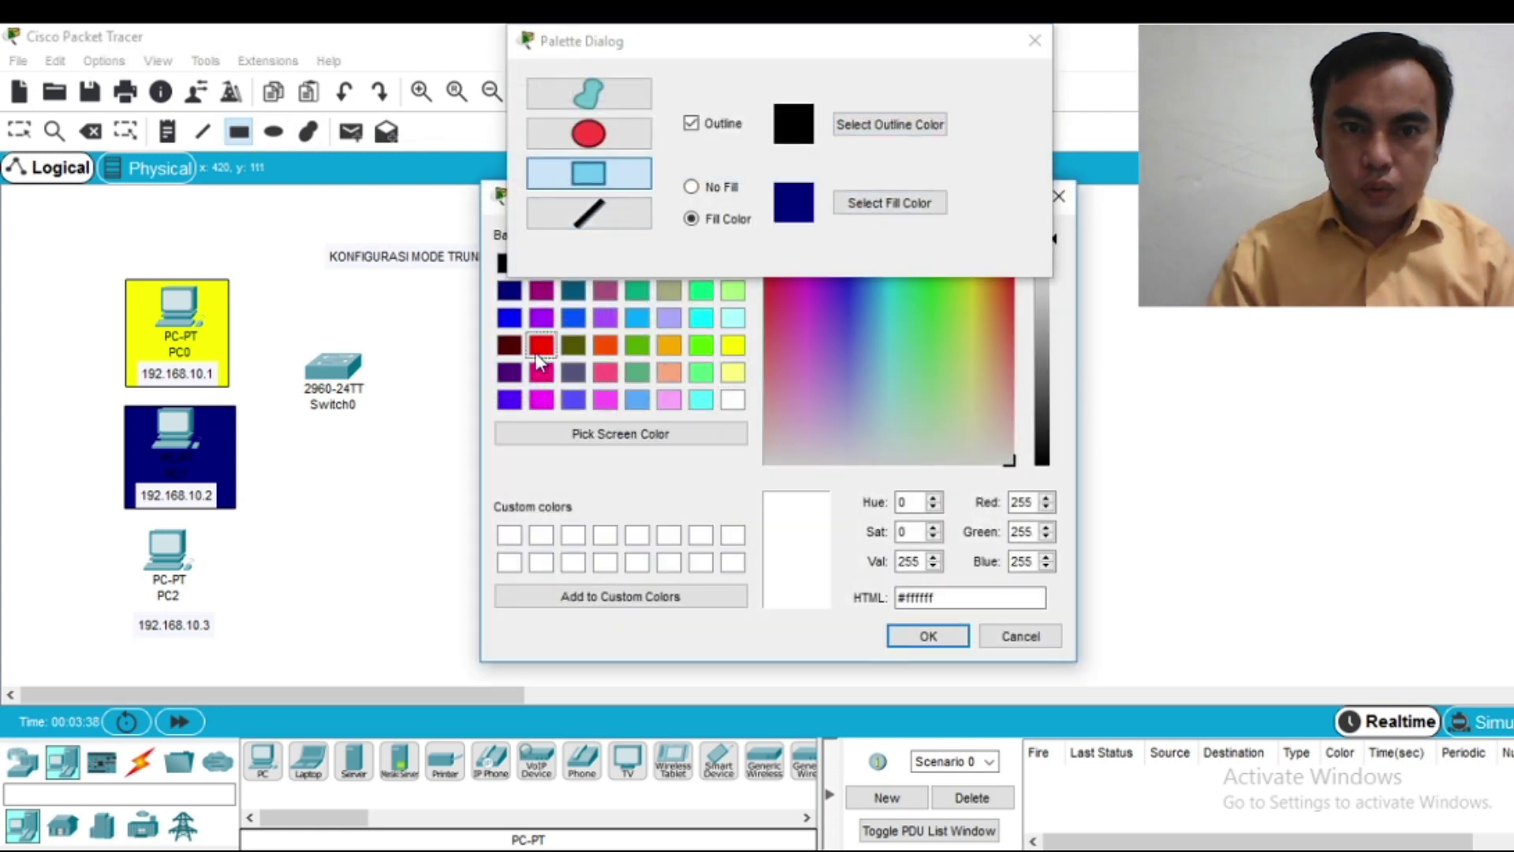
pyautogui.click(542, 345)
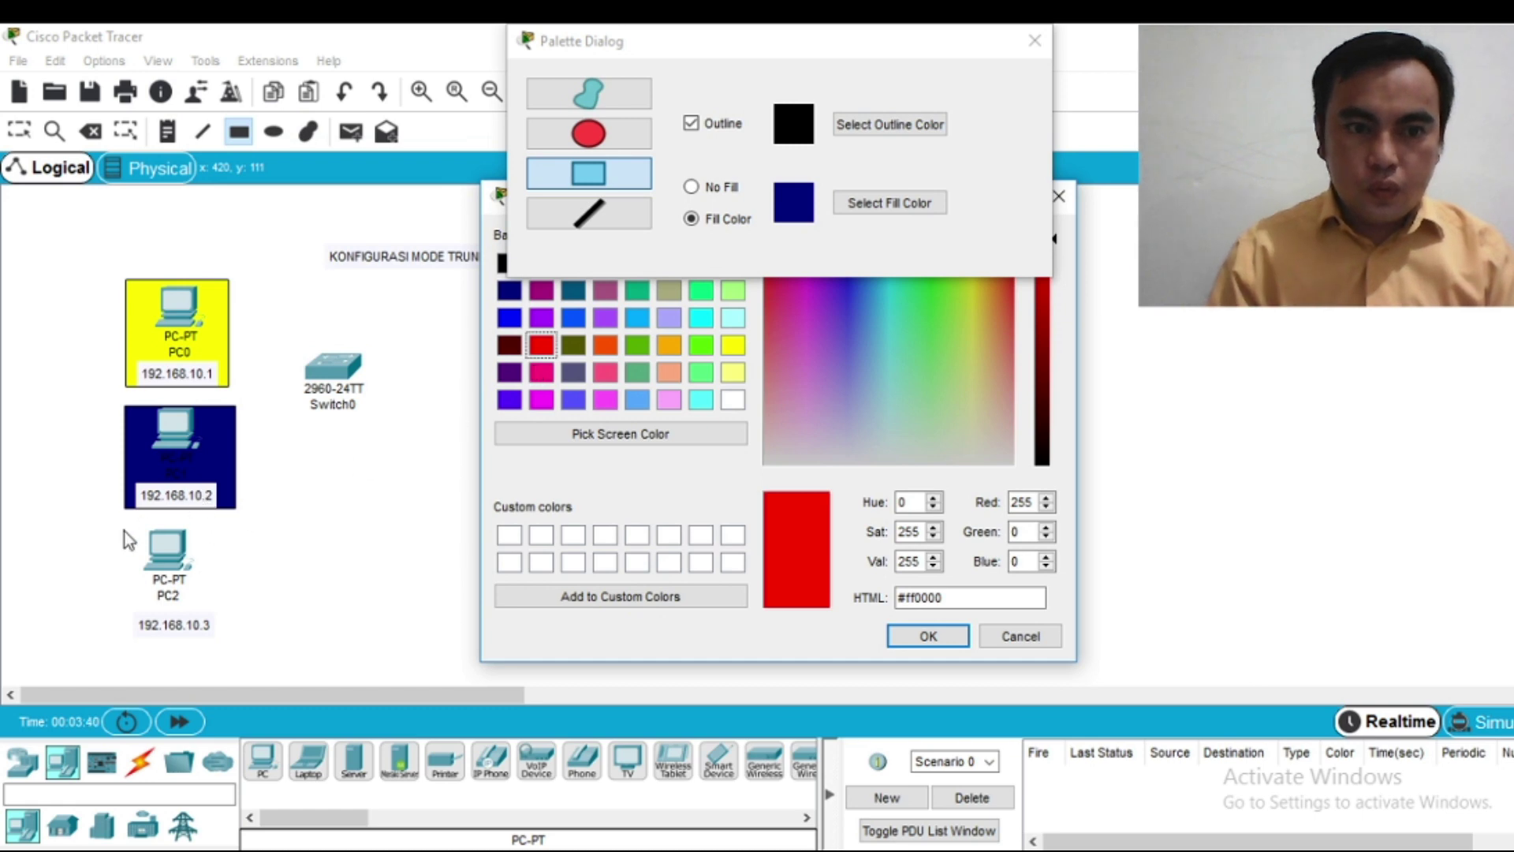
pyautogui.click(928, 635)
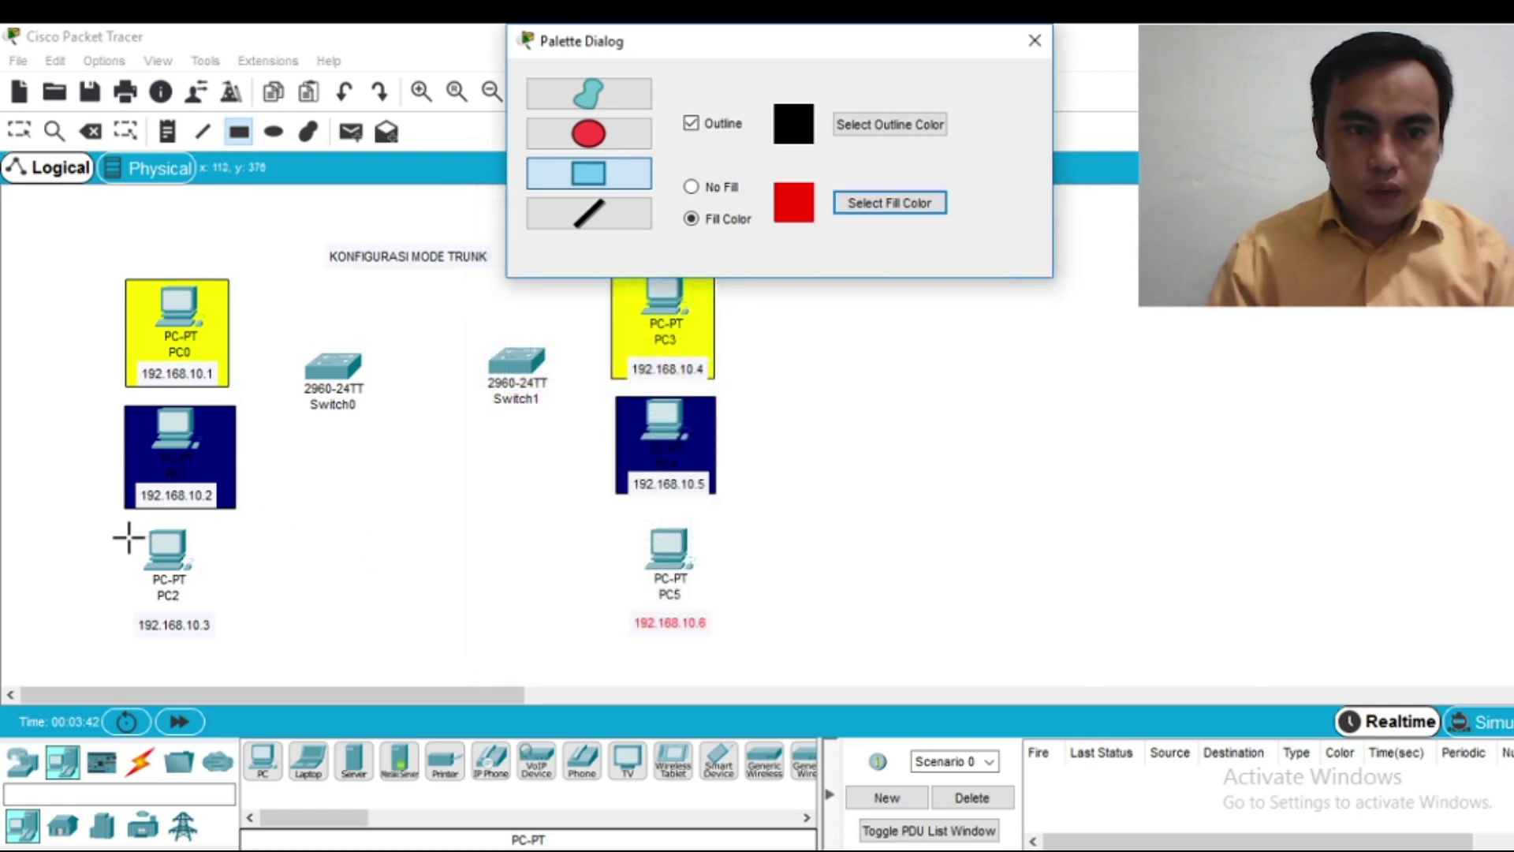
pyautogui.moveTo(121, 533); pyautogui.dragTo(237, 642)
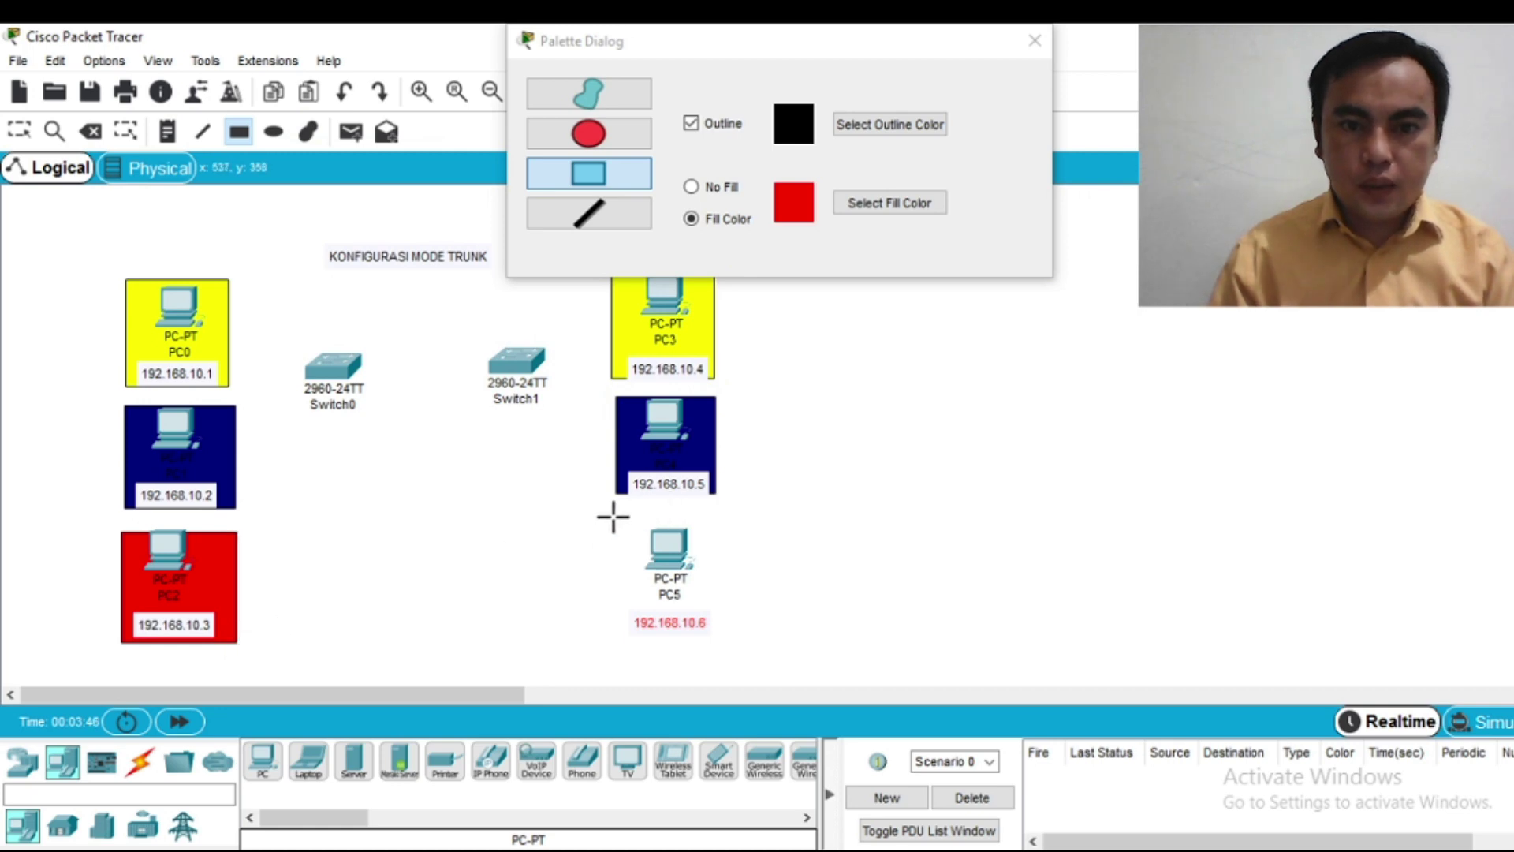
pyautogui.moveTo(614, 516); pyautogui.dragTo(718, 627)
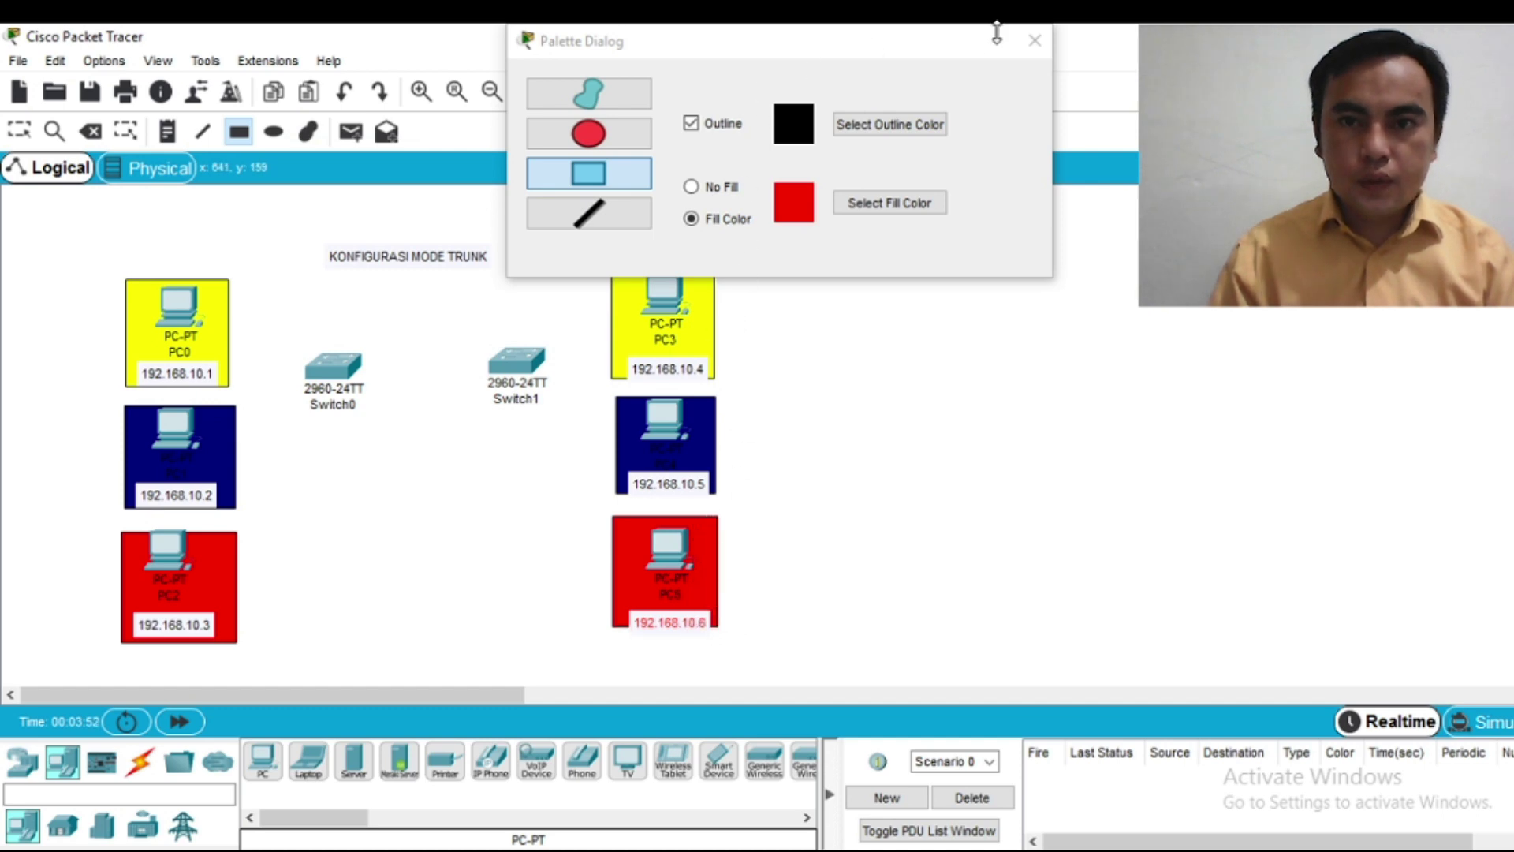
pyautogui.click(1034, 40)
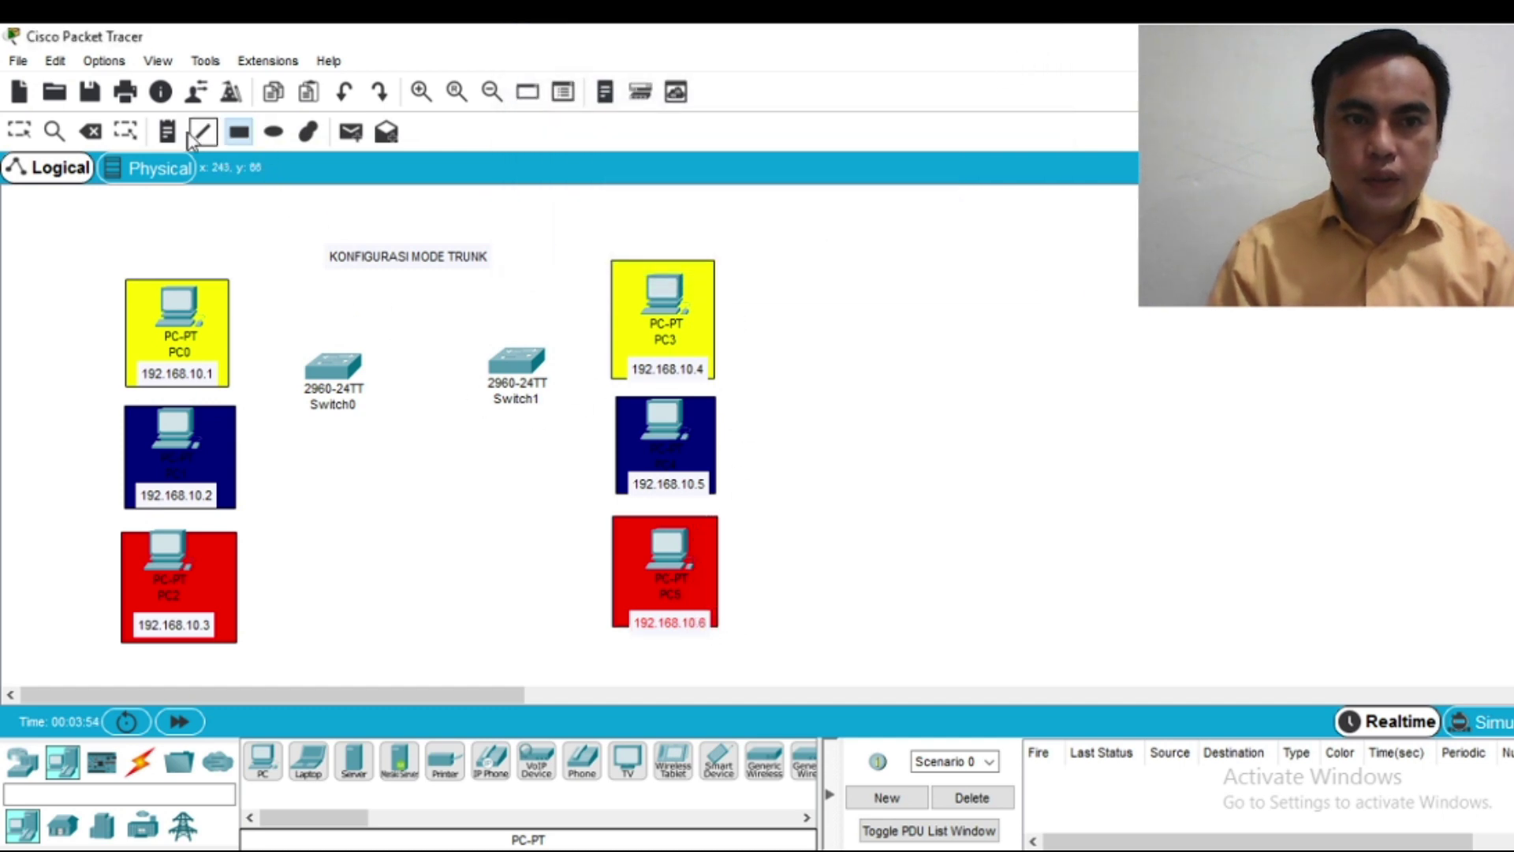
# Step: Add a two-line note reading VLAN 10 and MARKETING beside the yellow PC3 rectangle, on its outer side
pyautogui.click(162, 134)
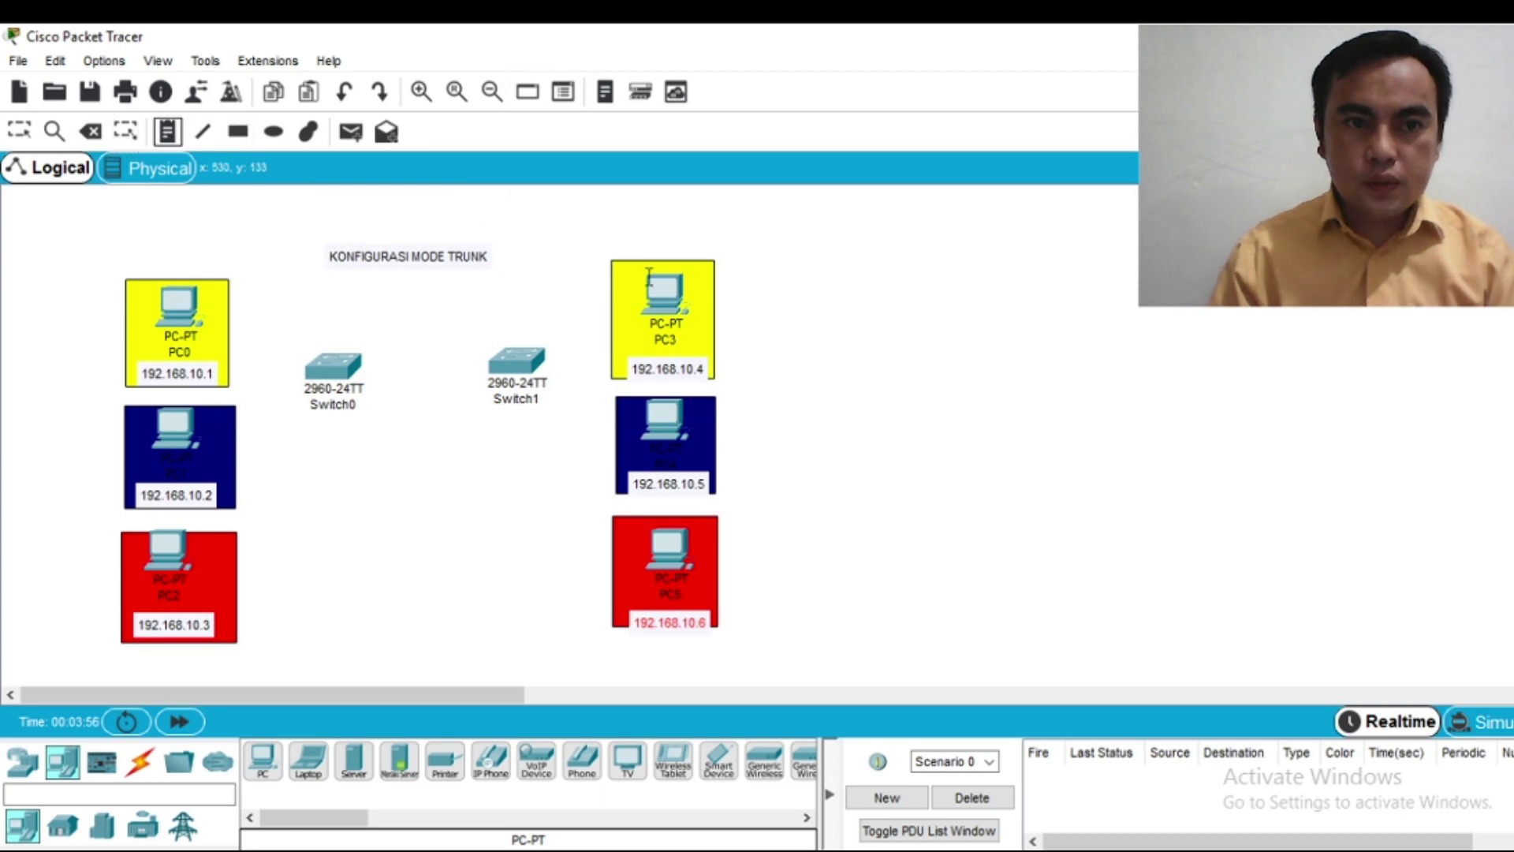
pyautogui.click(758, 310)
pyautogui.write('V')
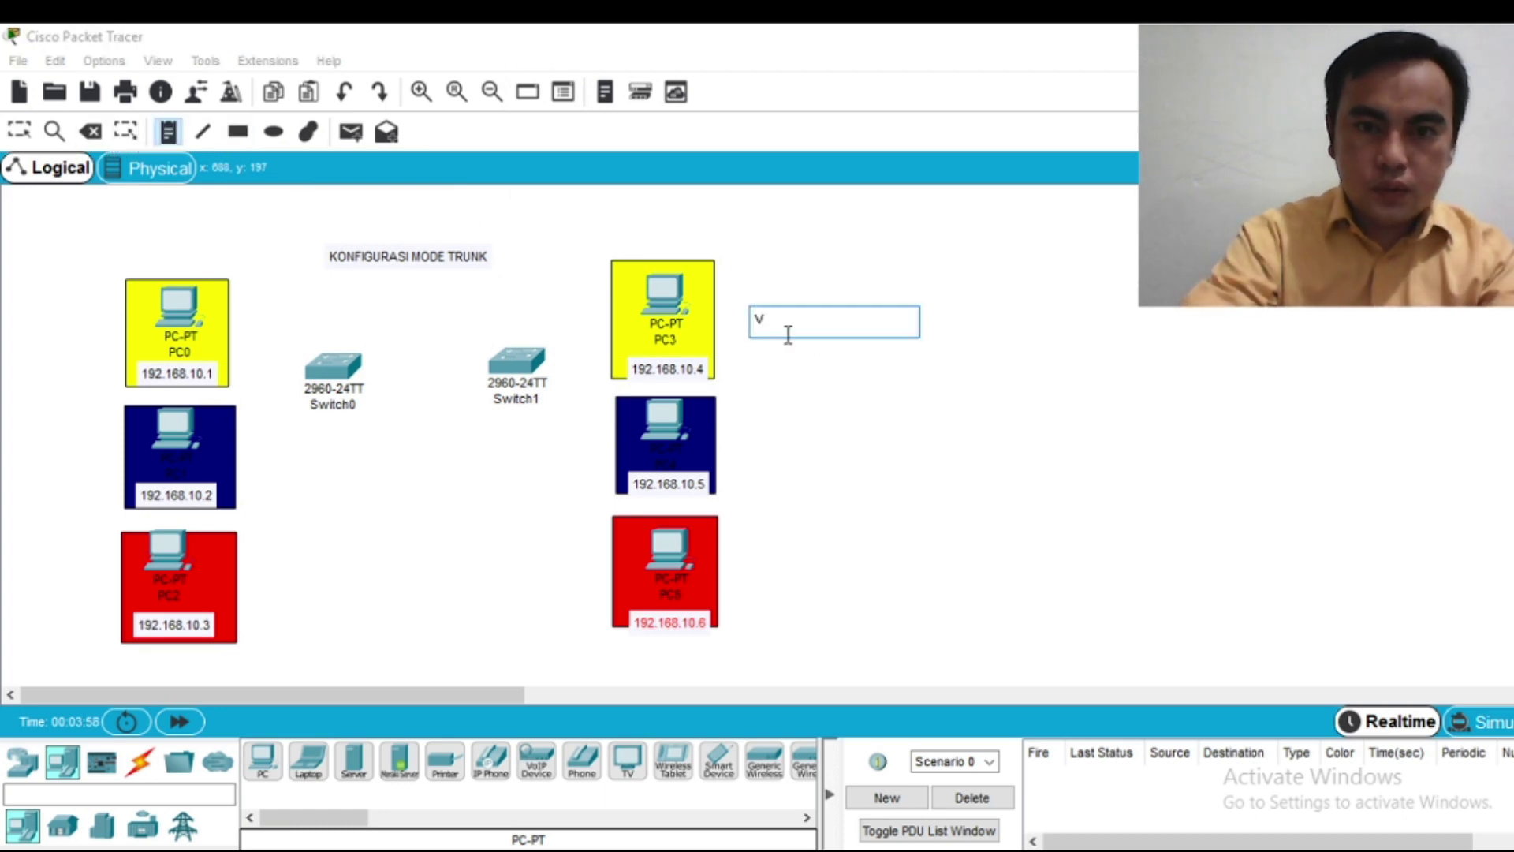
pyautogui.write('LAN 10')
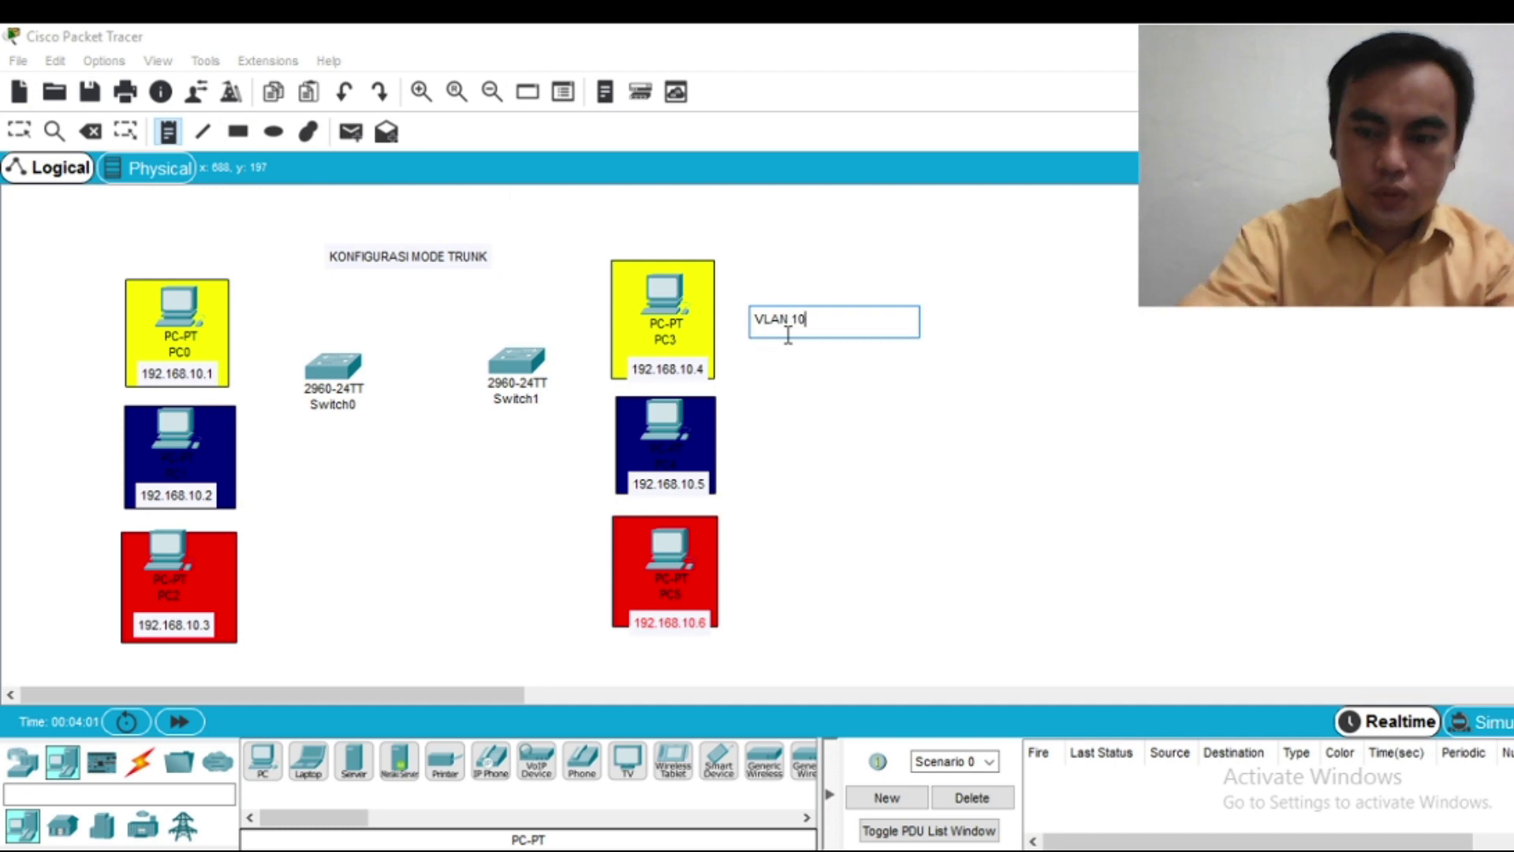
pyautogui.press('Return')
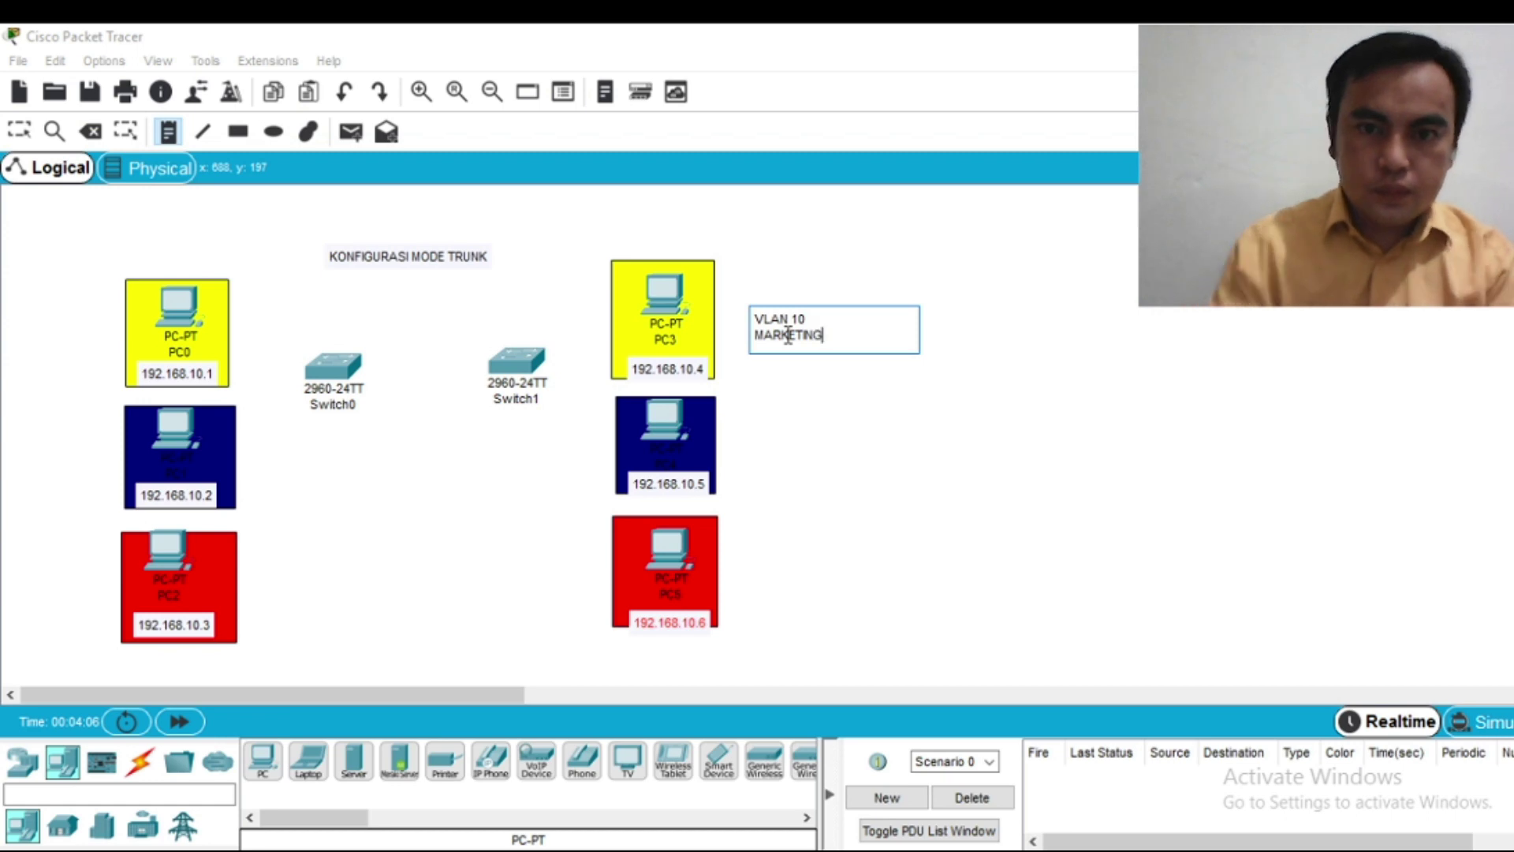
# Step: Add a two-line note reading VLAN 20 and MANAGEMEN beside the dark blue PC4 rectangle
pyautogui.click(770, 426)
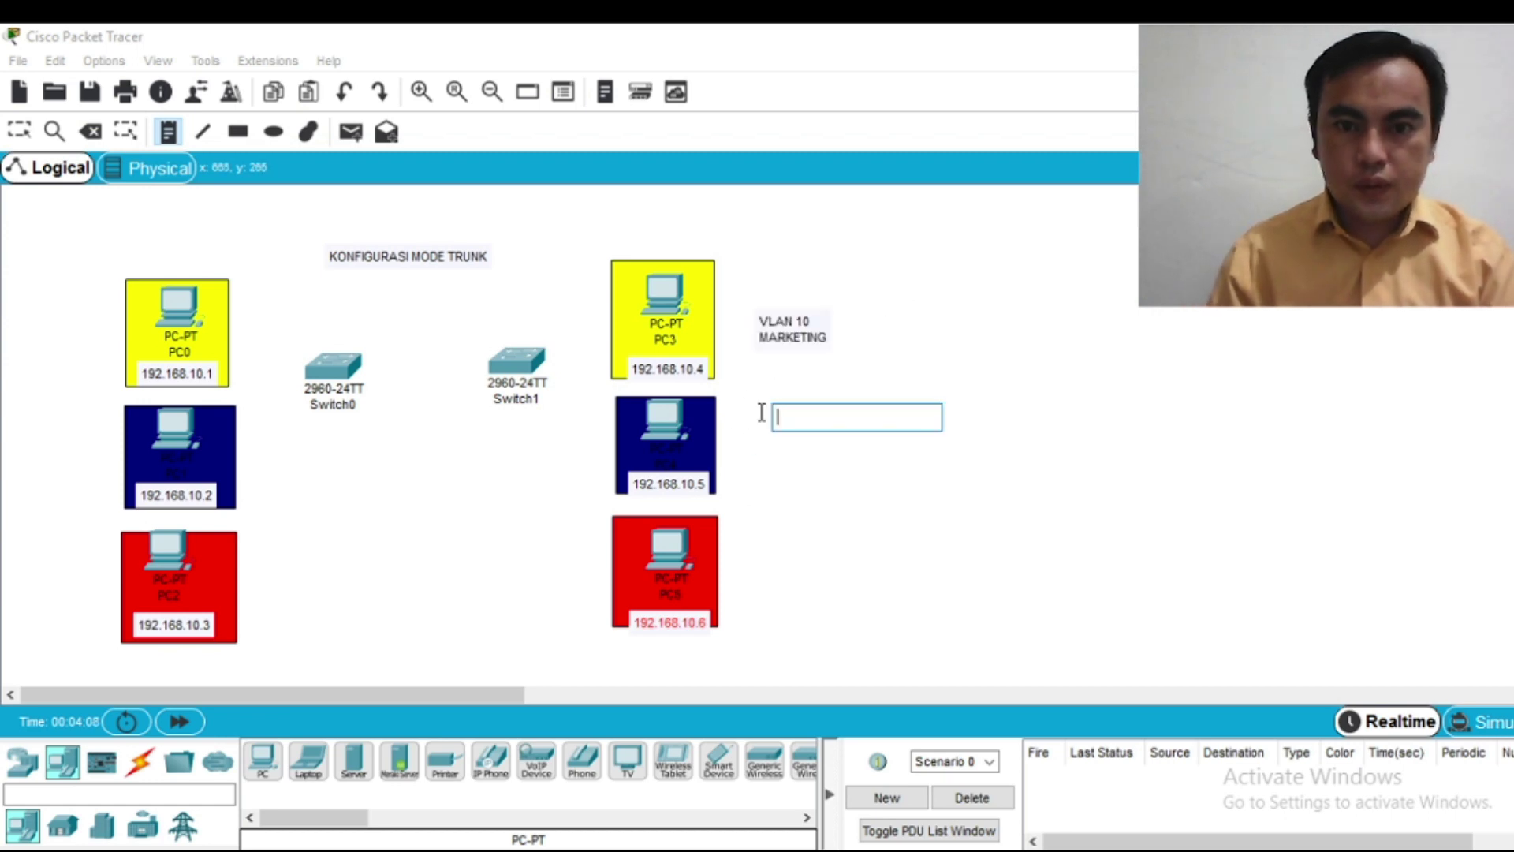
pyautogui.write('VLAN 20')
pyautogui.press('Return')
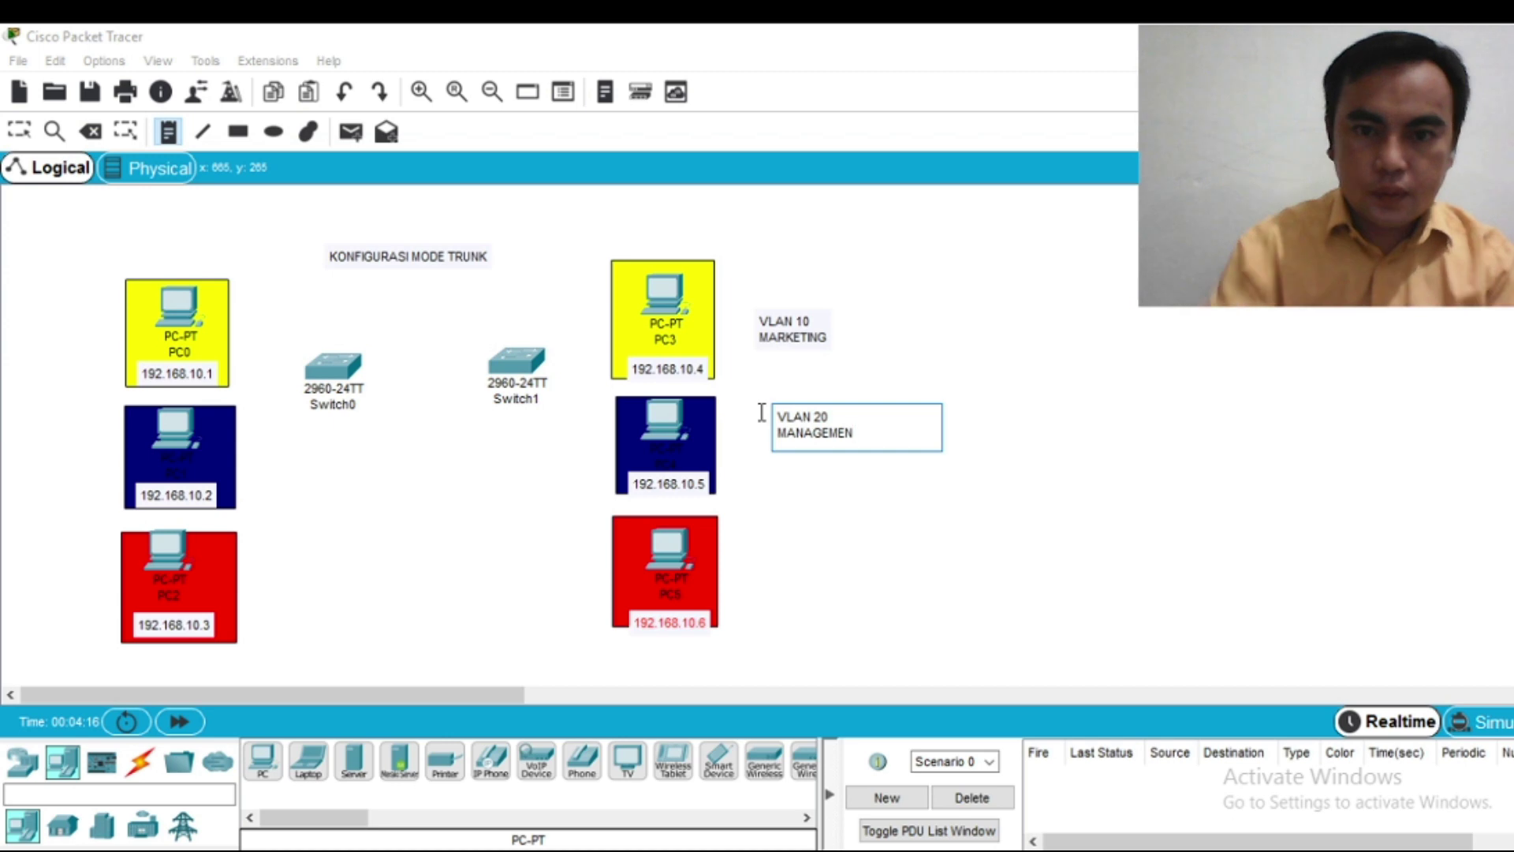
# Step: Add a two-line note reading VLAN 30 and PIMPINAN beside the red PC5 rectangle
pyautogui.click(788, 544)
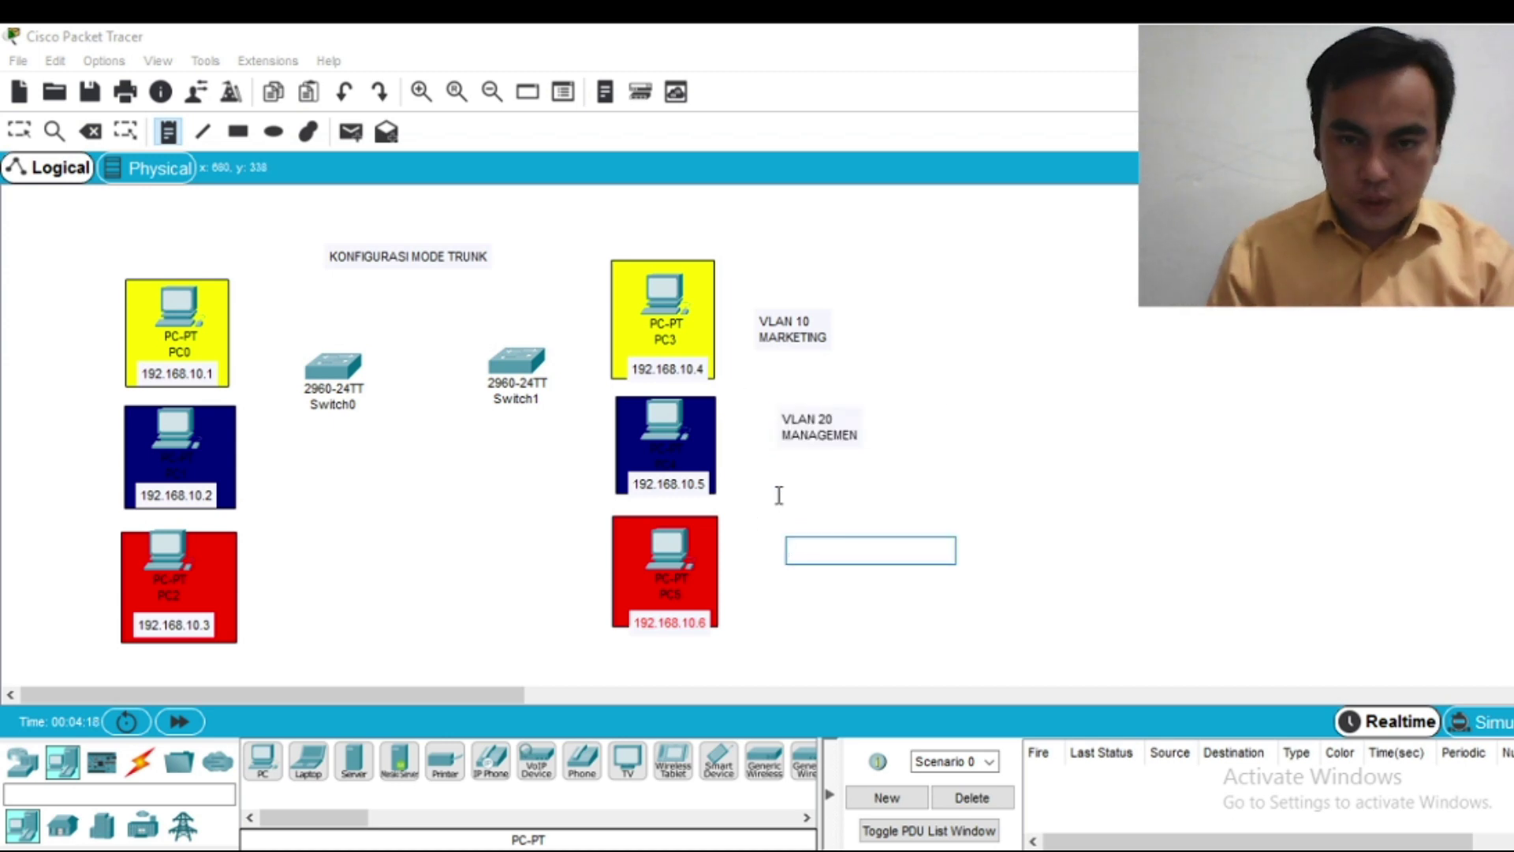
pyautogui.write('VLAN')
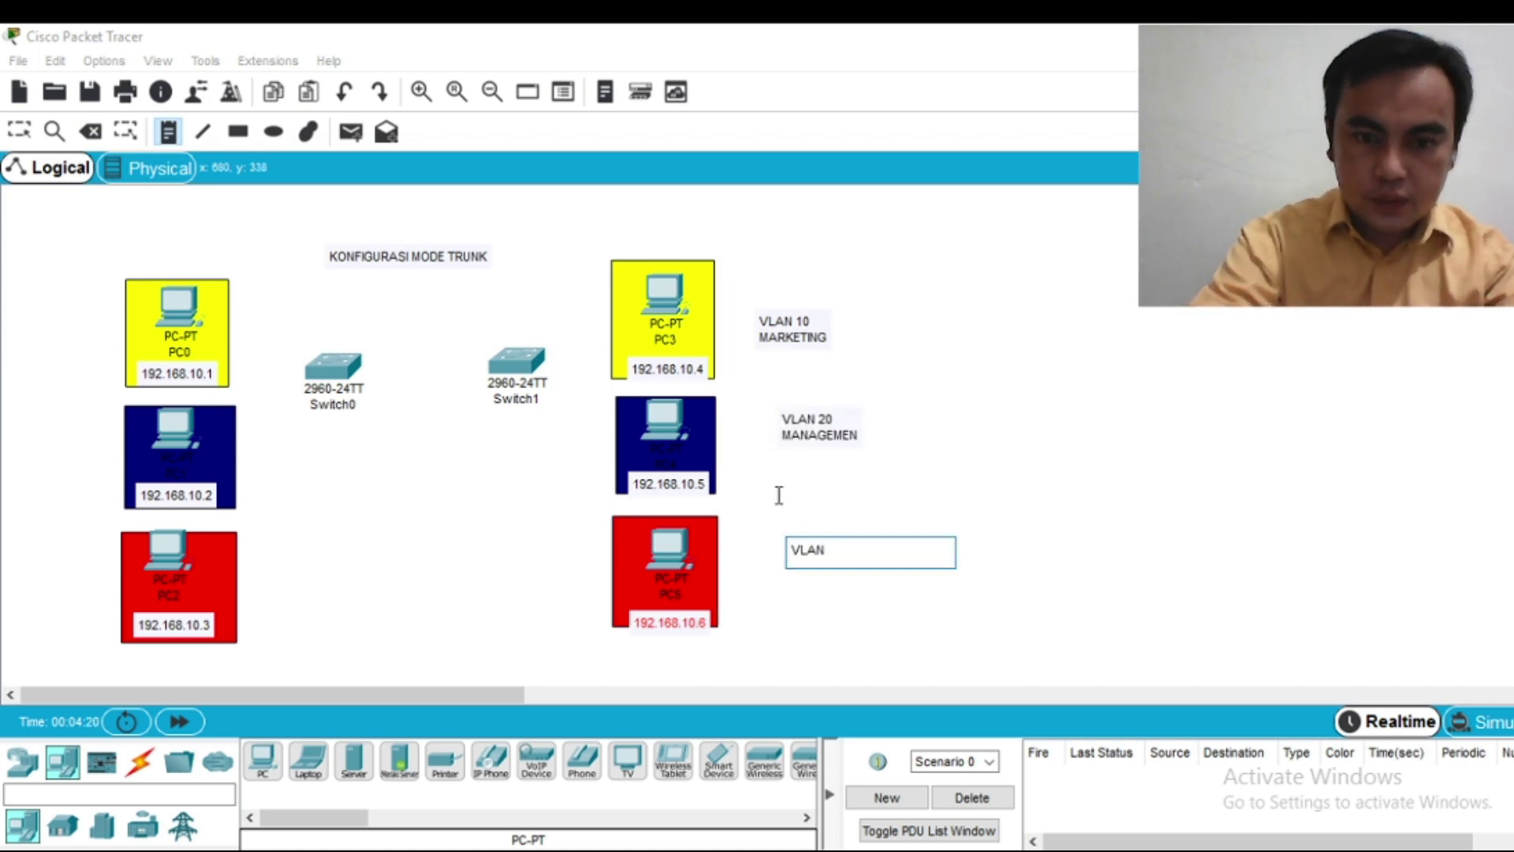
pyautogui.write(' 30')
pyautogui.press('Return')
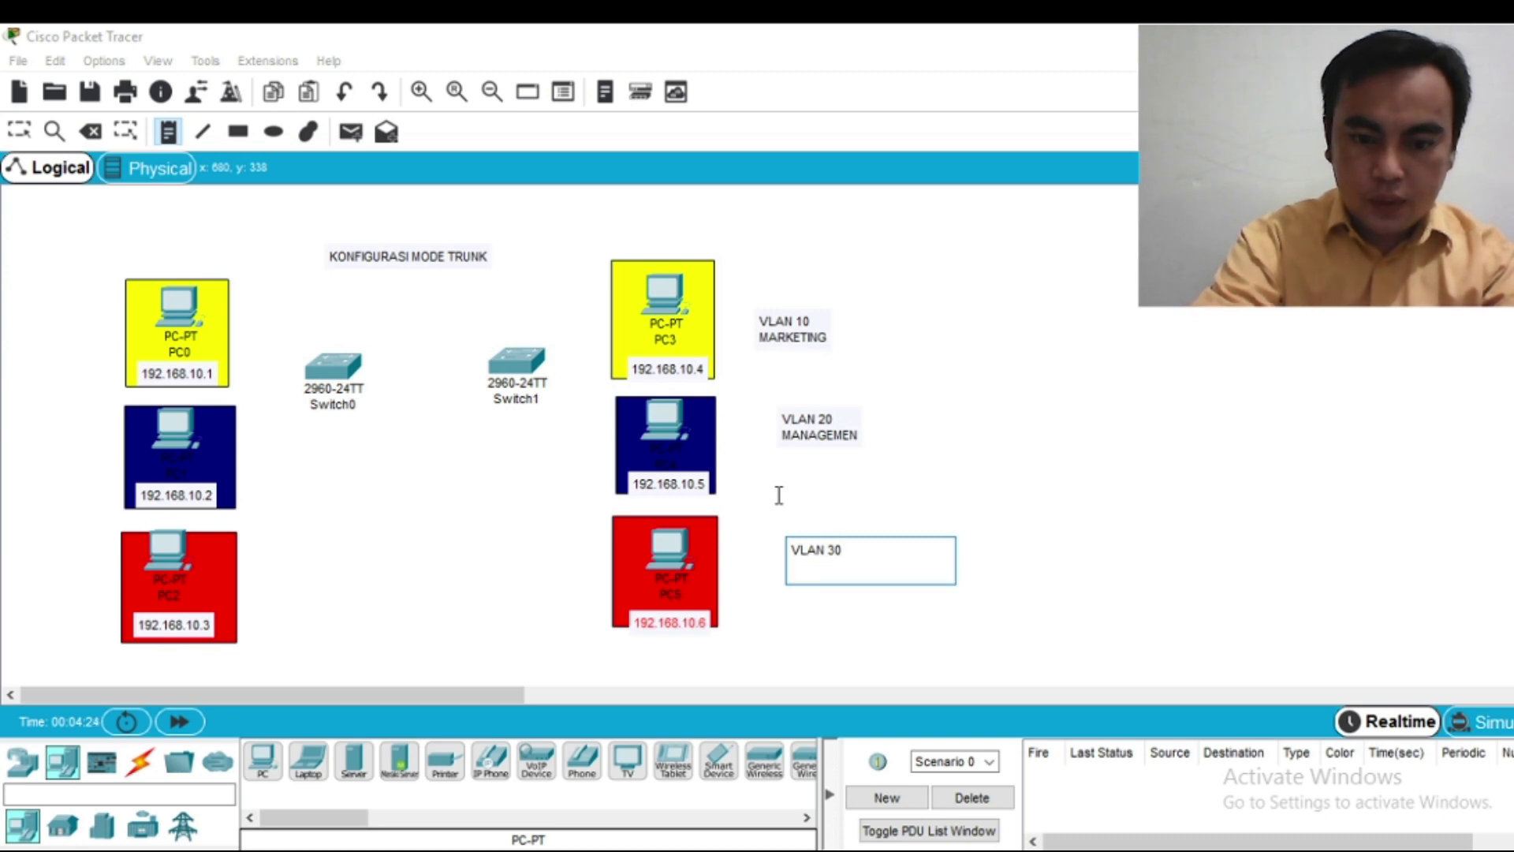
pyautogui.write('PIMPINAN')
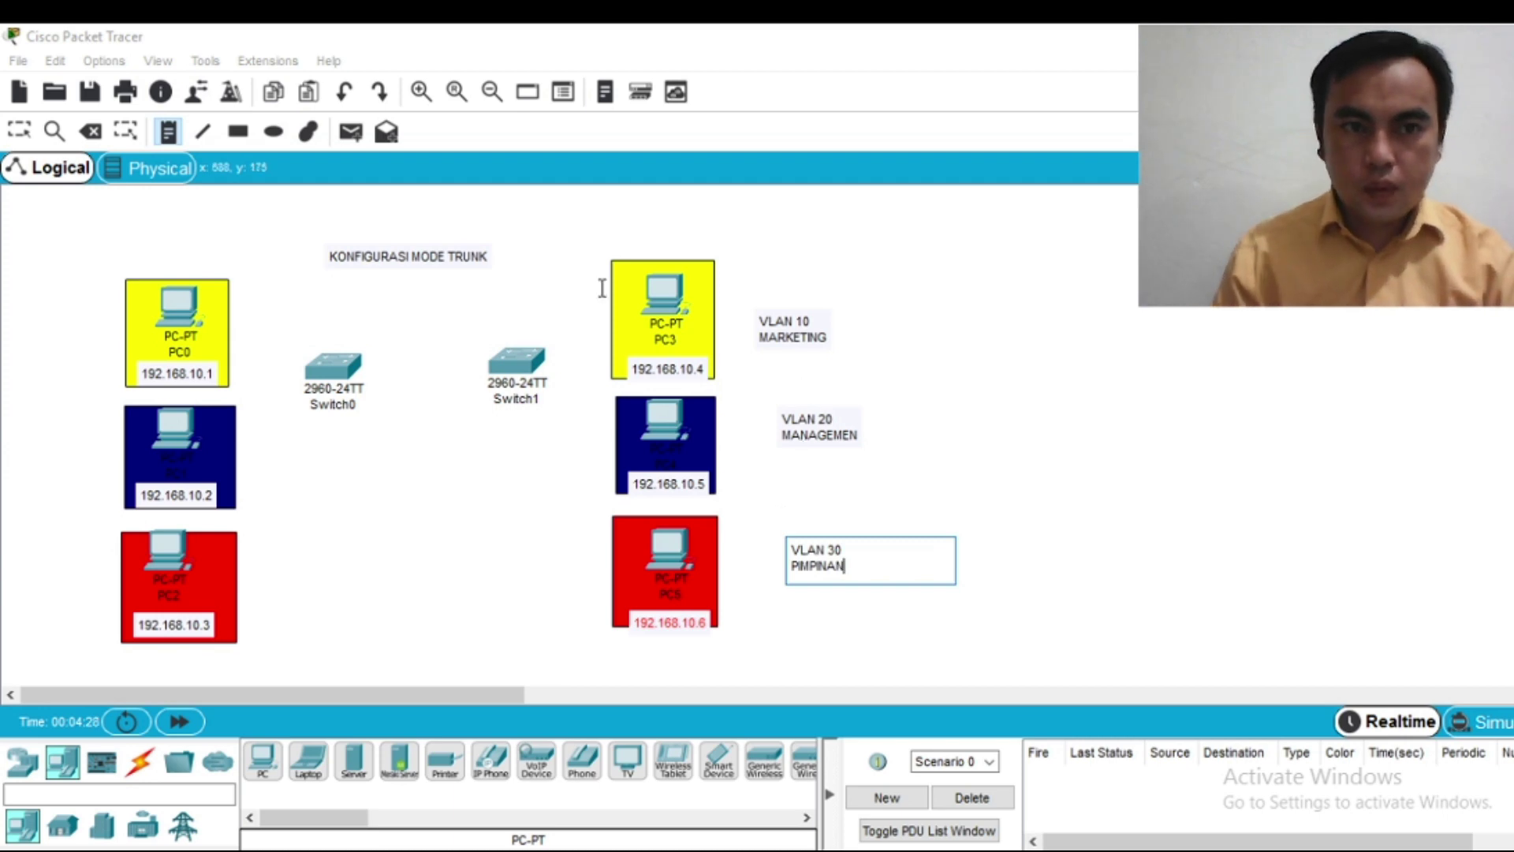
# Step: Finish the VLAN 30 note and move all three VLAN notes closer to the PC3, PC4 and PC5 rectangles
pyautogui.press('Escape')
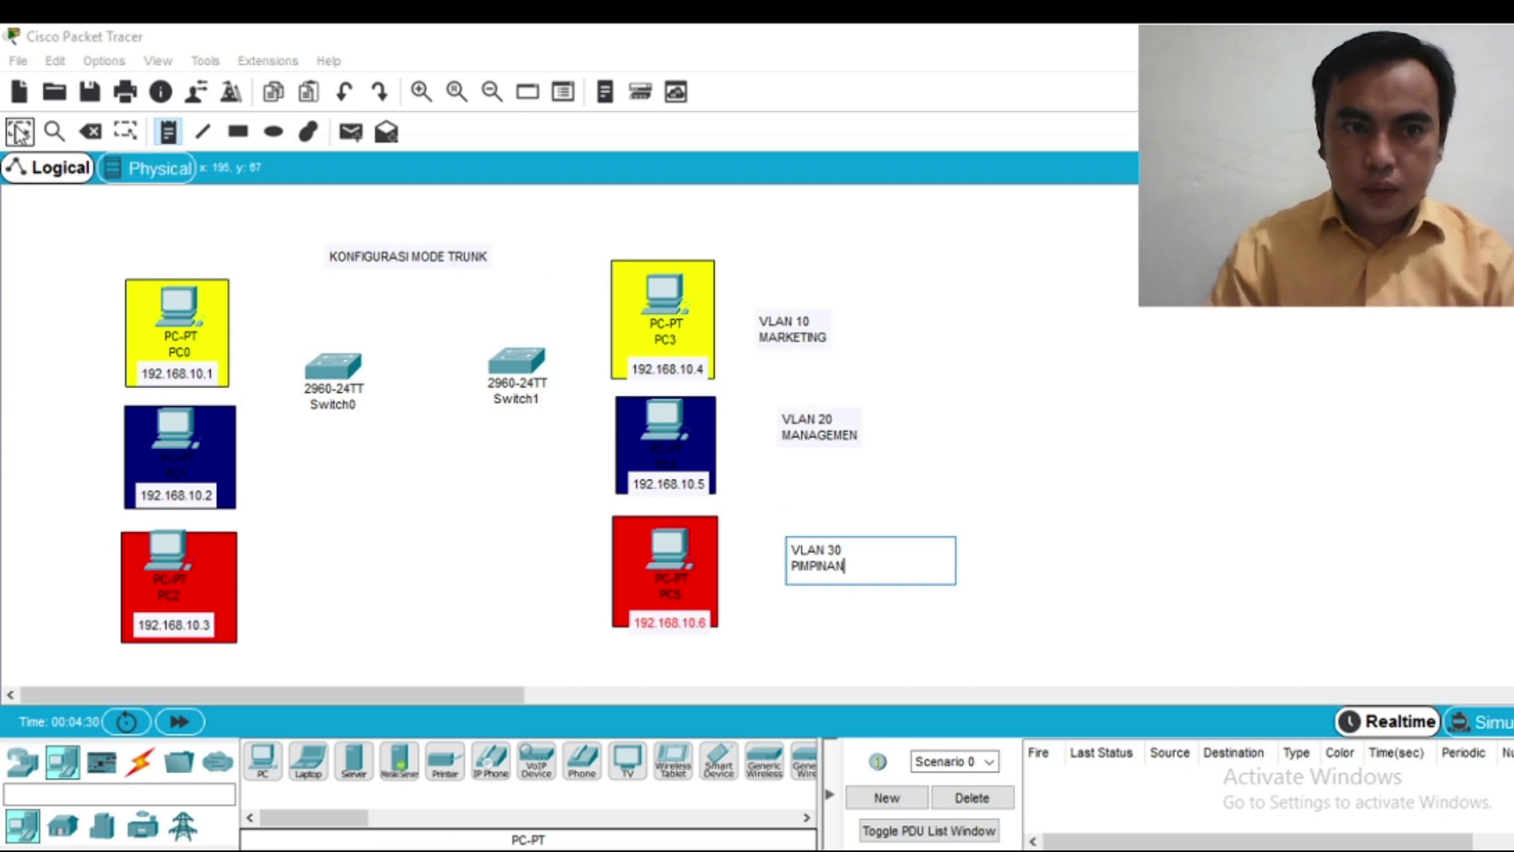
pyautogui.moveTo(795, 432); pyautogui.dragTo(764, 445)
pyautogui.moveTo(823, 568); pyautogui.dragTo(791, 579)
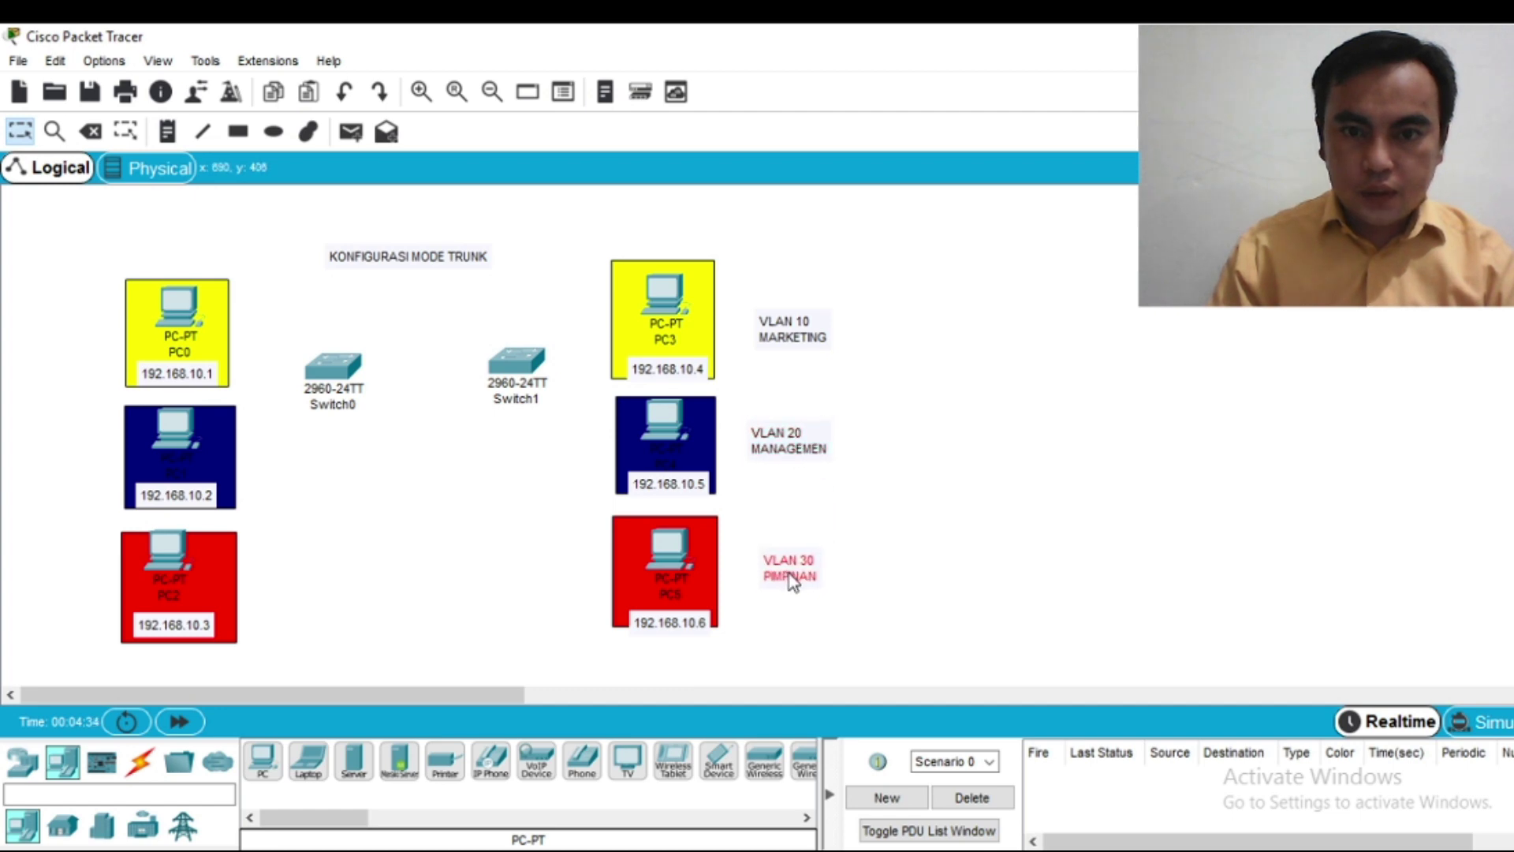
pyautogui.moveTo(781, 326); pyautogui.dragTo(768, 325)
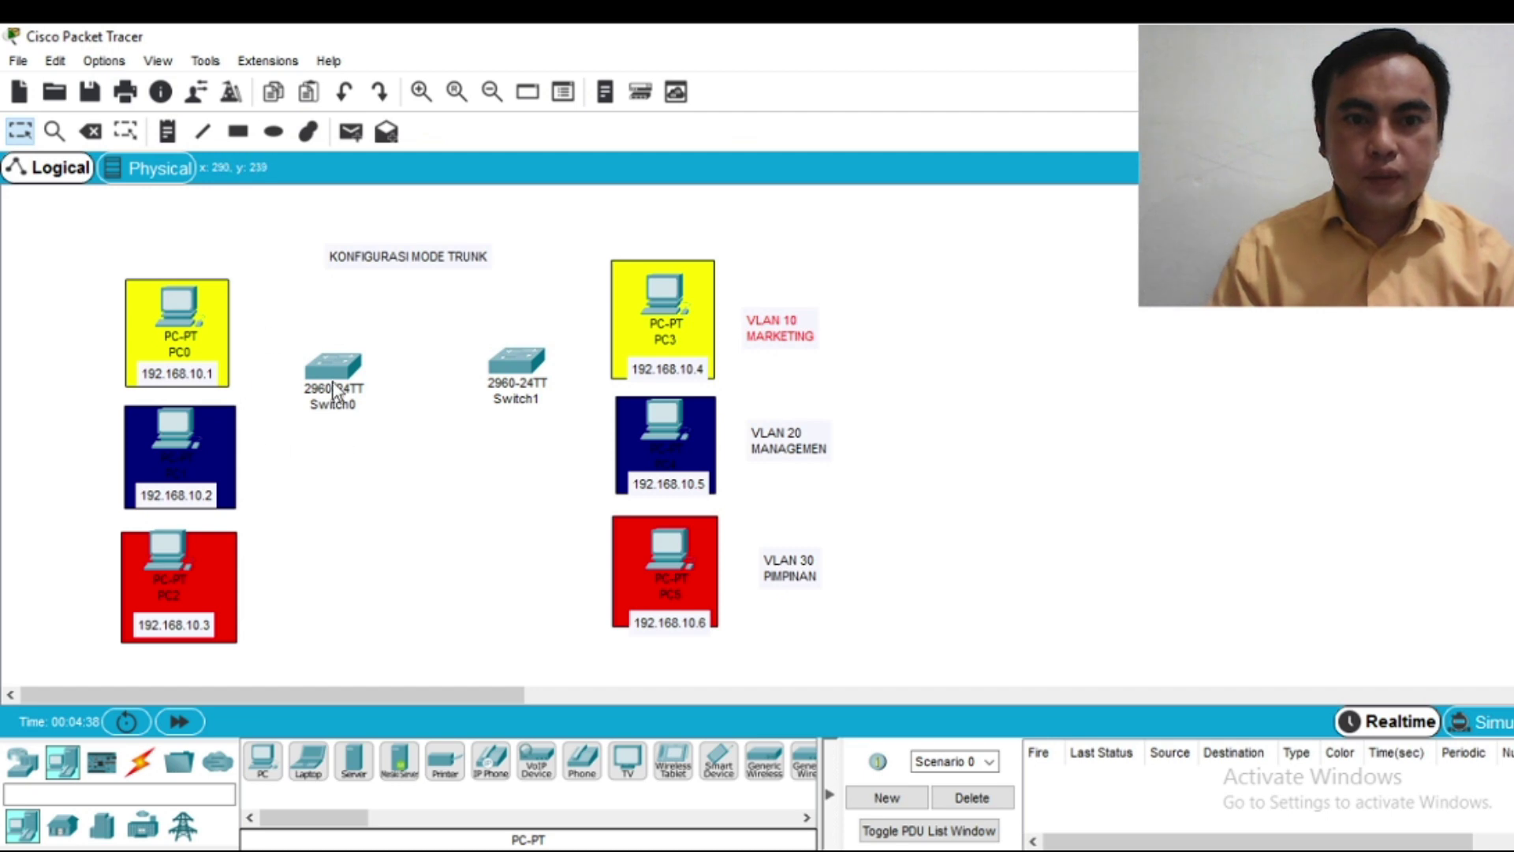
# Step: Move Switch0 and Switch1 down so they sit level with each other between PC1 and PC4
pyautogui.moveTo(329, 362); pyautogui.dragTo(332, 422)
pyautogui.moveTo(513, 382); pyautogui.dragTo(494, 436)
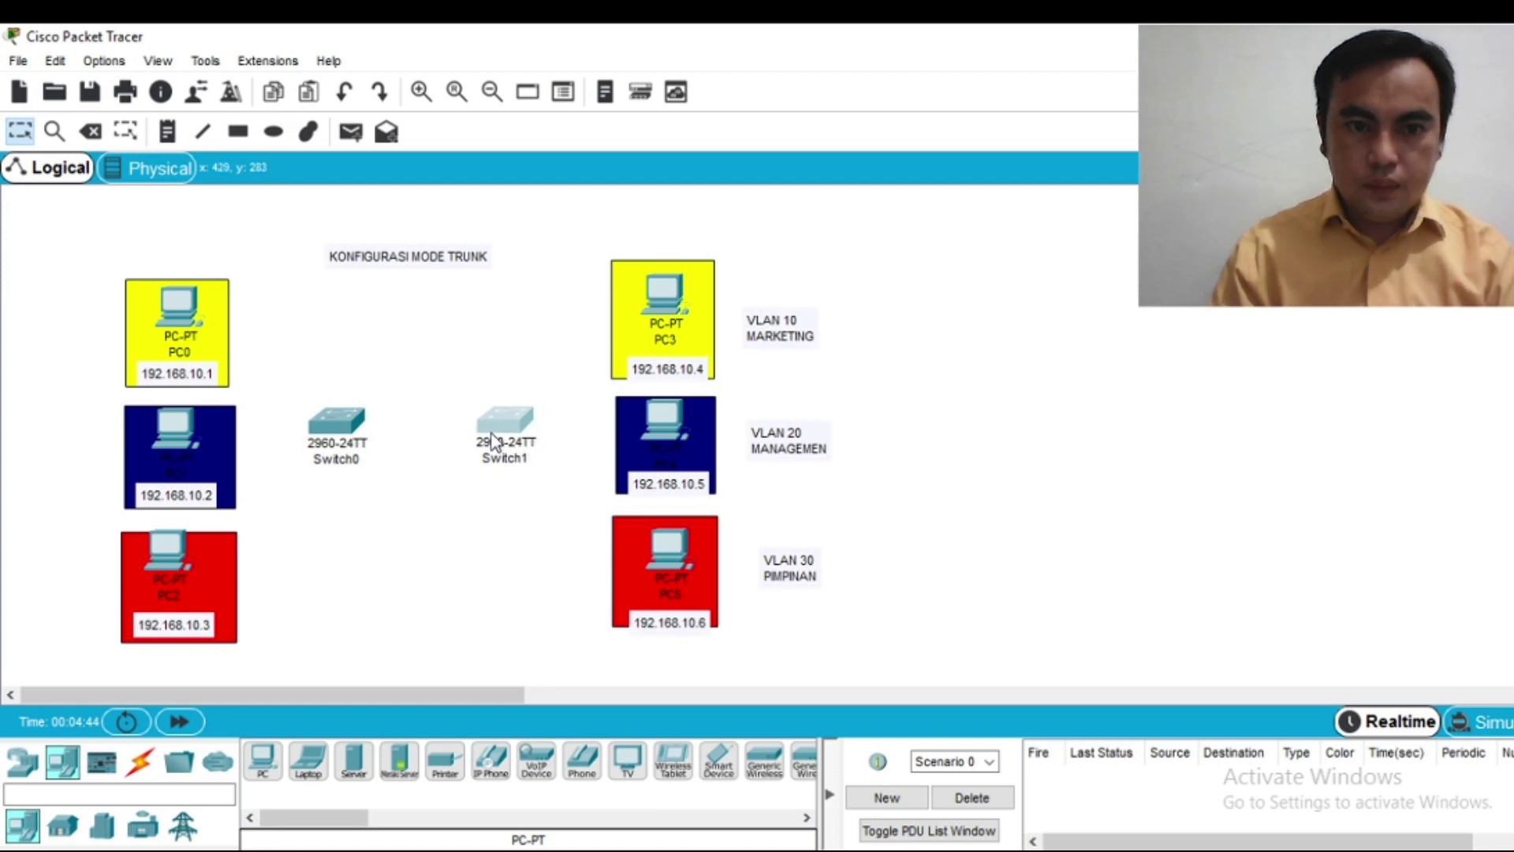
pyautogui.moveTo(327, 432); pyautogui.dragTo(328, 439)
pyautogui.moveTo(505, 433); pyautogui.dragTo(508, 441)
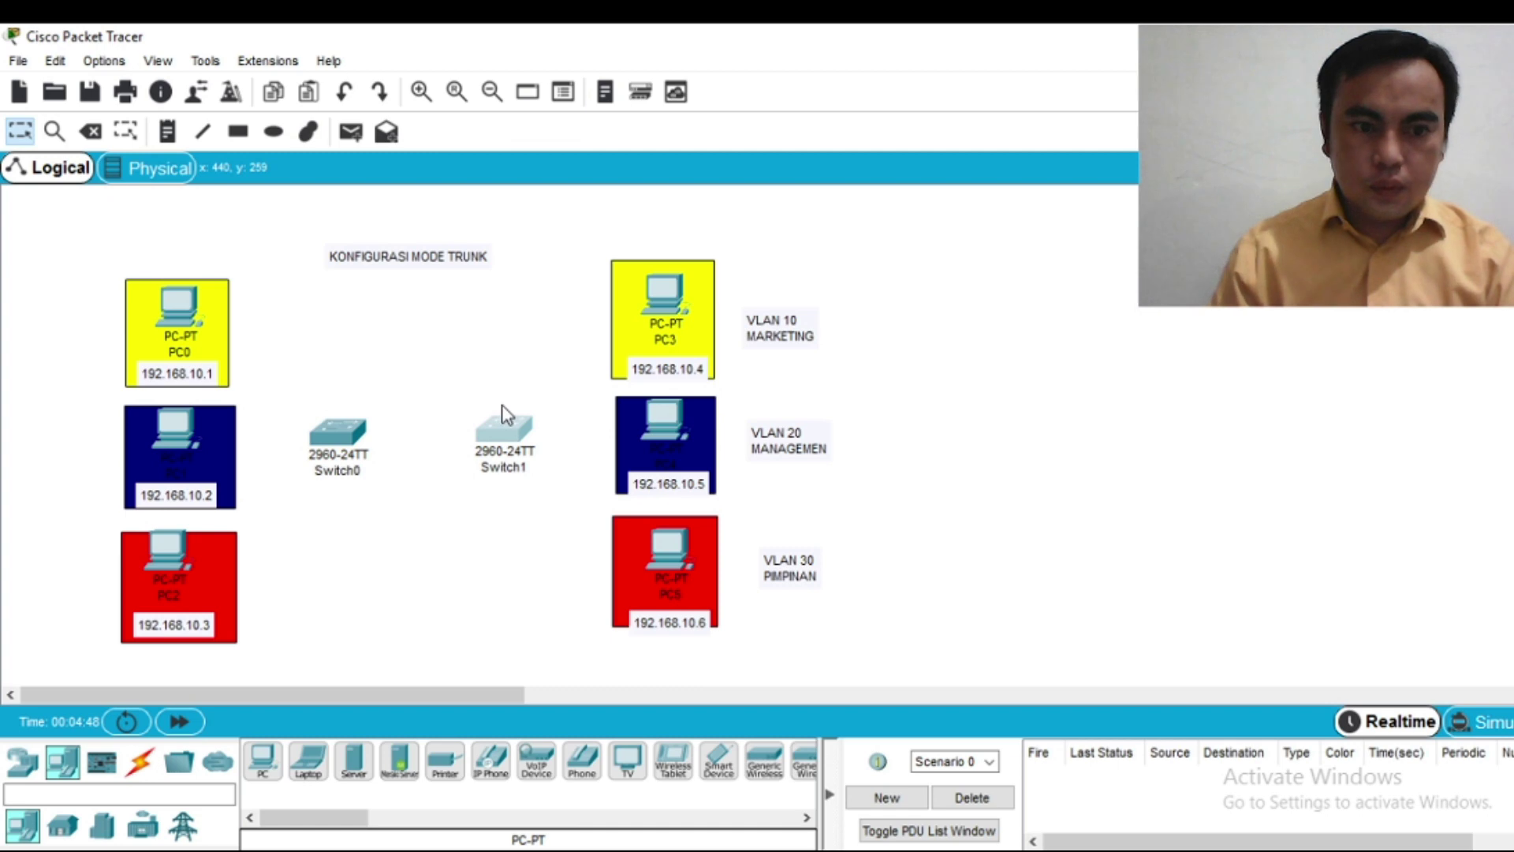
# Step: Connect Switch0 FastEthernet0/1 to PC0 FastEthernet0 with a copper straight-through cable
pyautogui.click(143, 764)
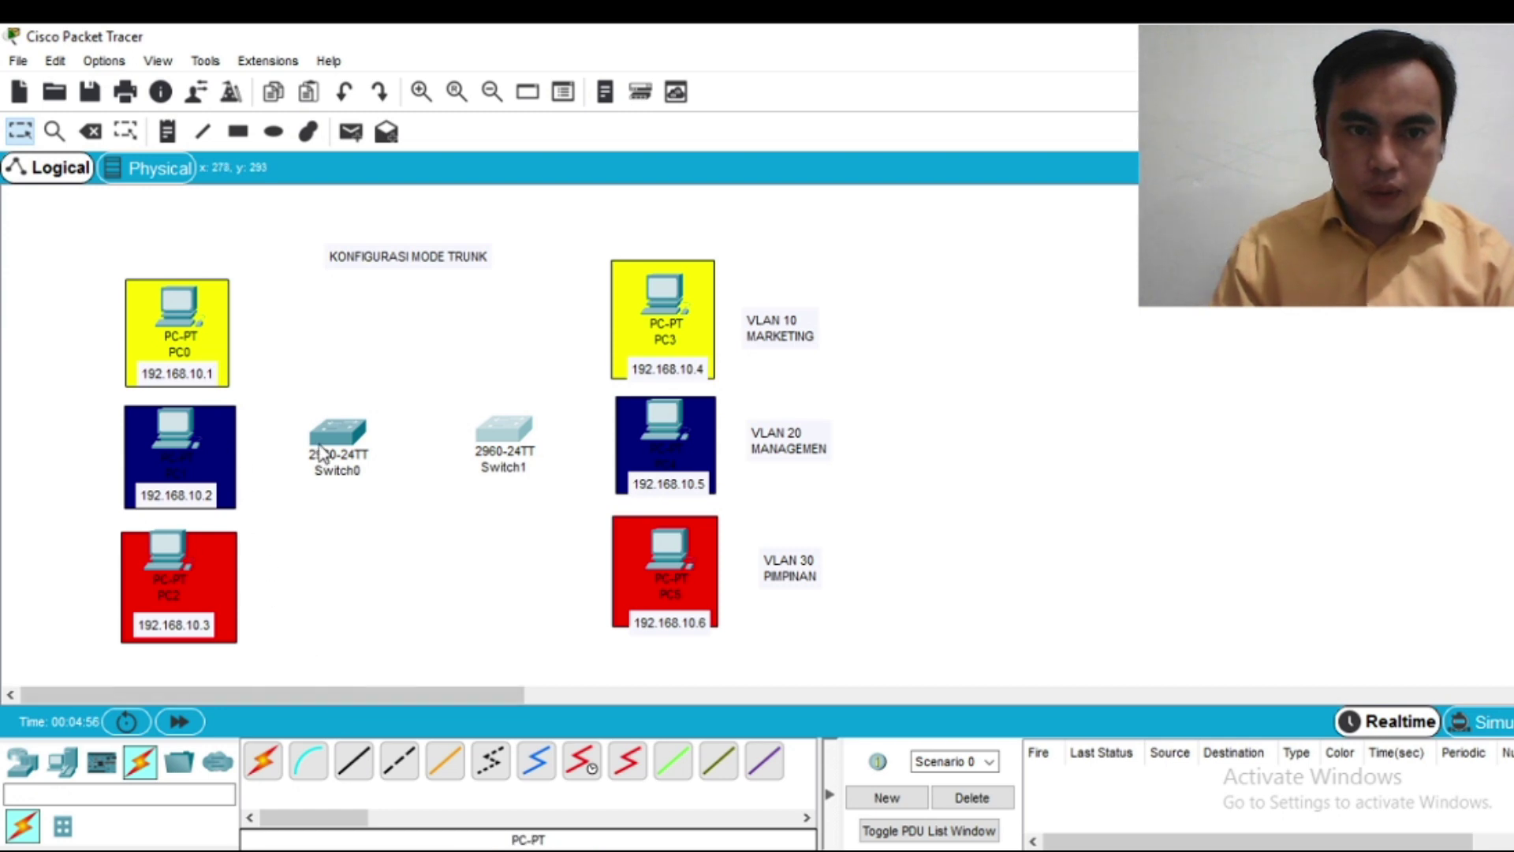
pyautogui.click(357, 776)
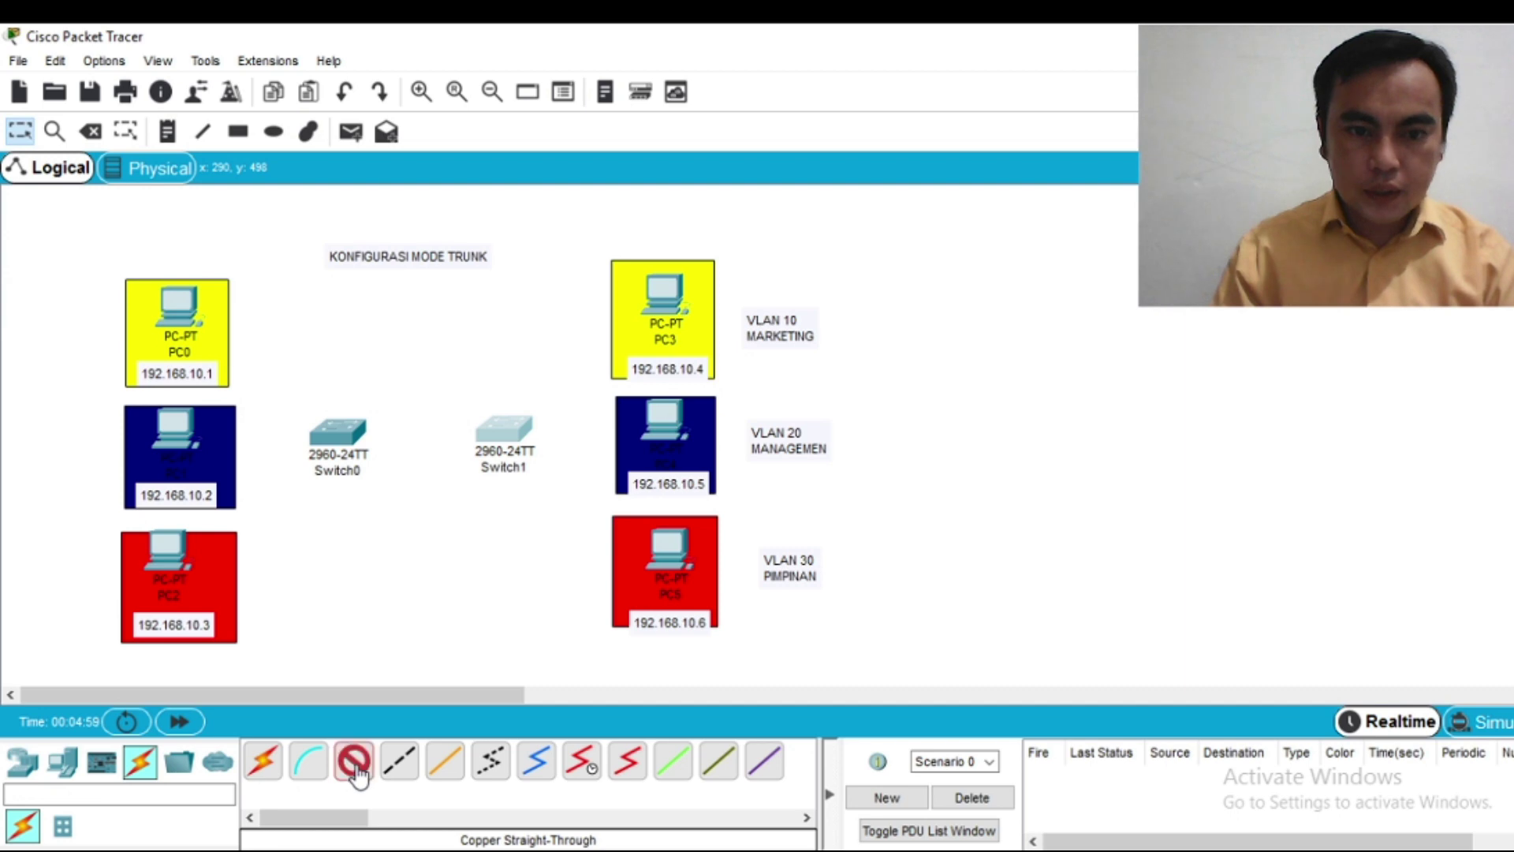
pyautogui.click(340, 437)
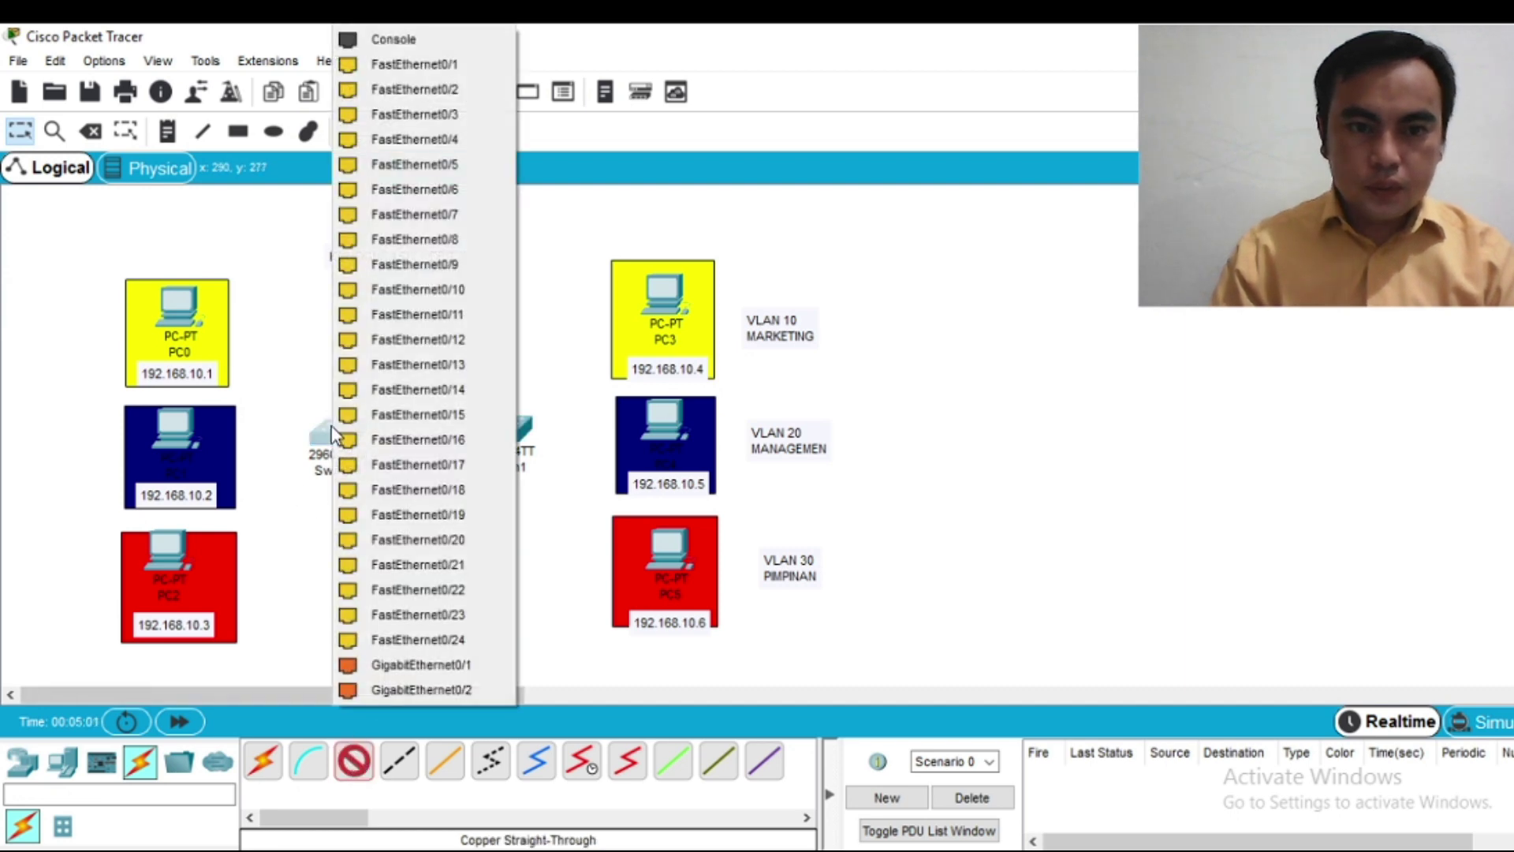
pyautogui.click(414, 72)
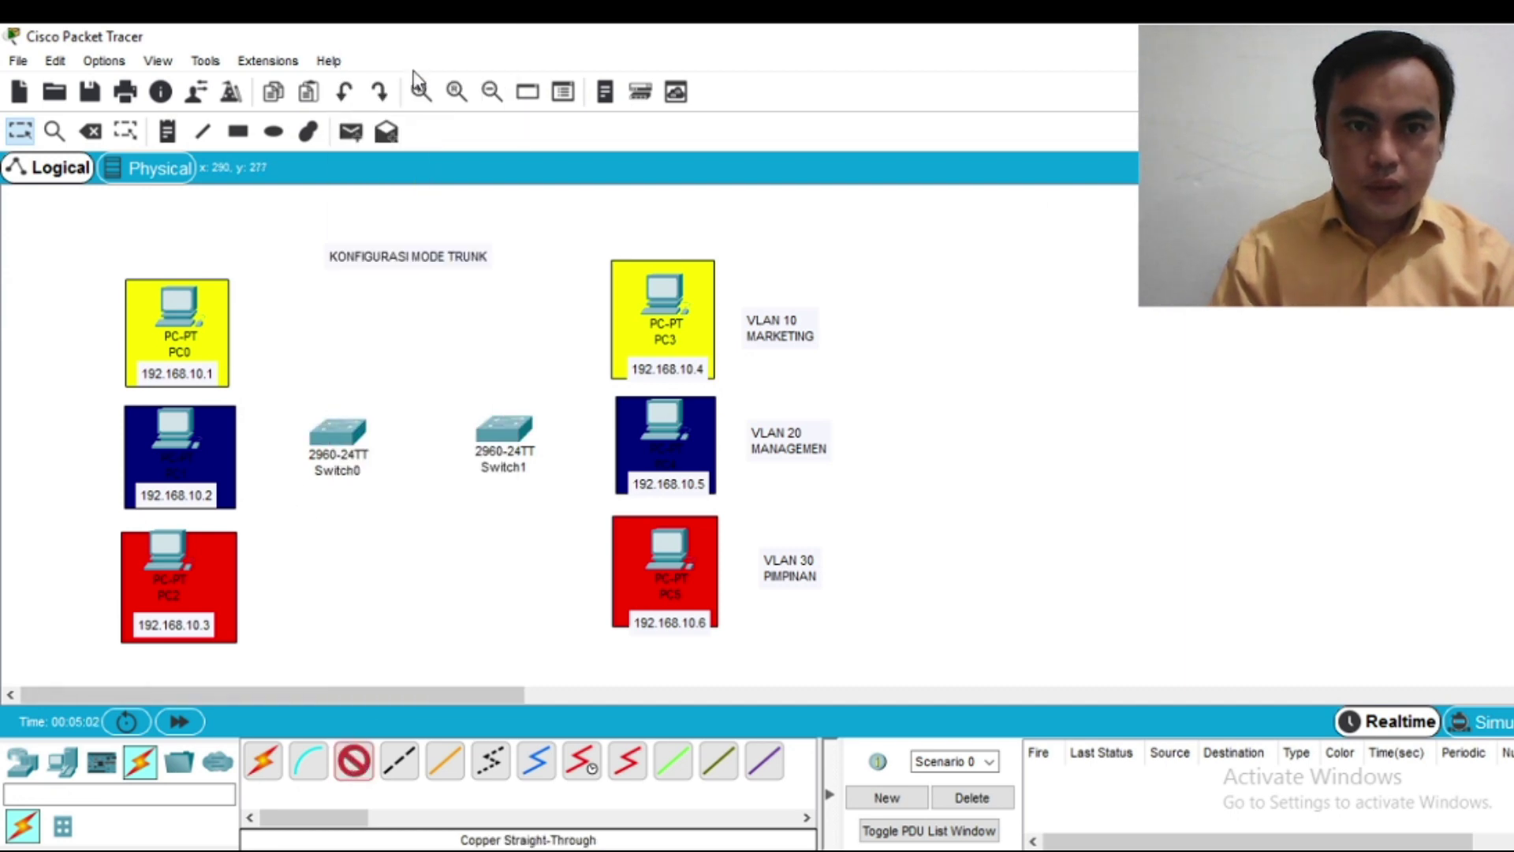
pyautogui.click(178, 317)
pyautogui.click(236, 407)
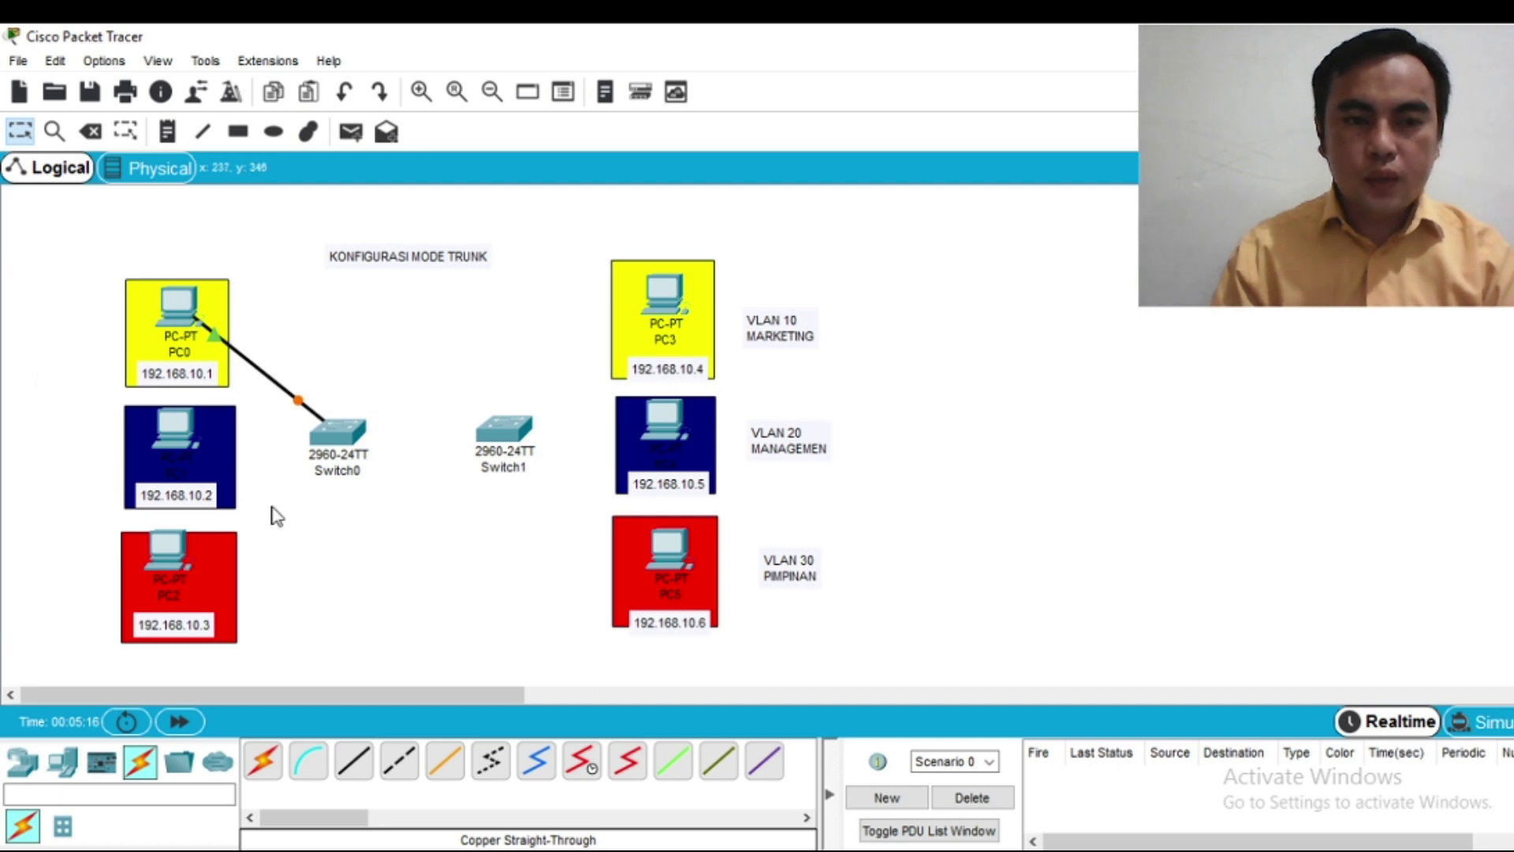
# Step: Connect Switch0 FastEthernet0/4 to FastEthernet0 of the PC in the dark blue 192.168.10.2 rectangle with a copper straight-through cable
pyautogui.click(353, 761)
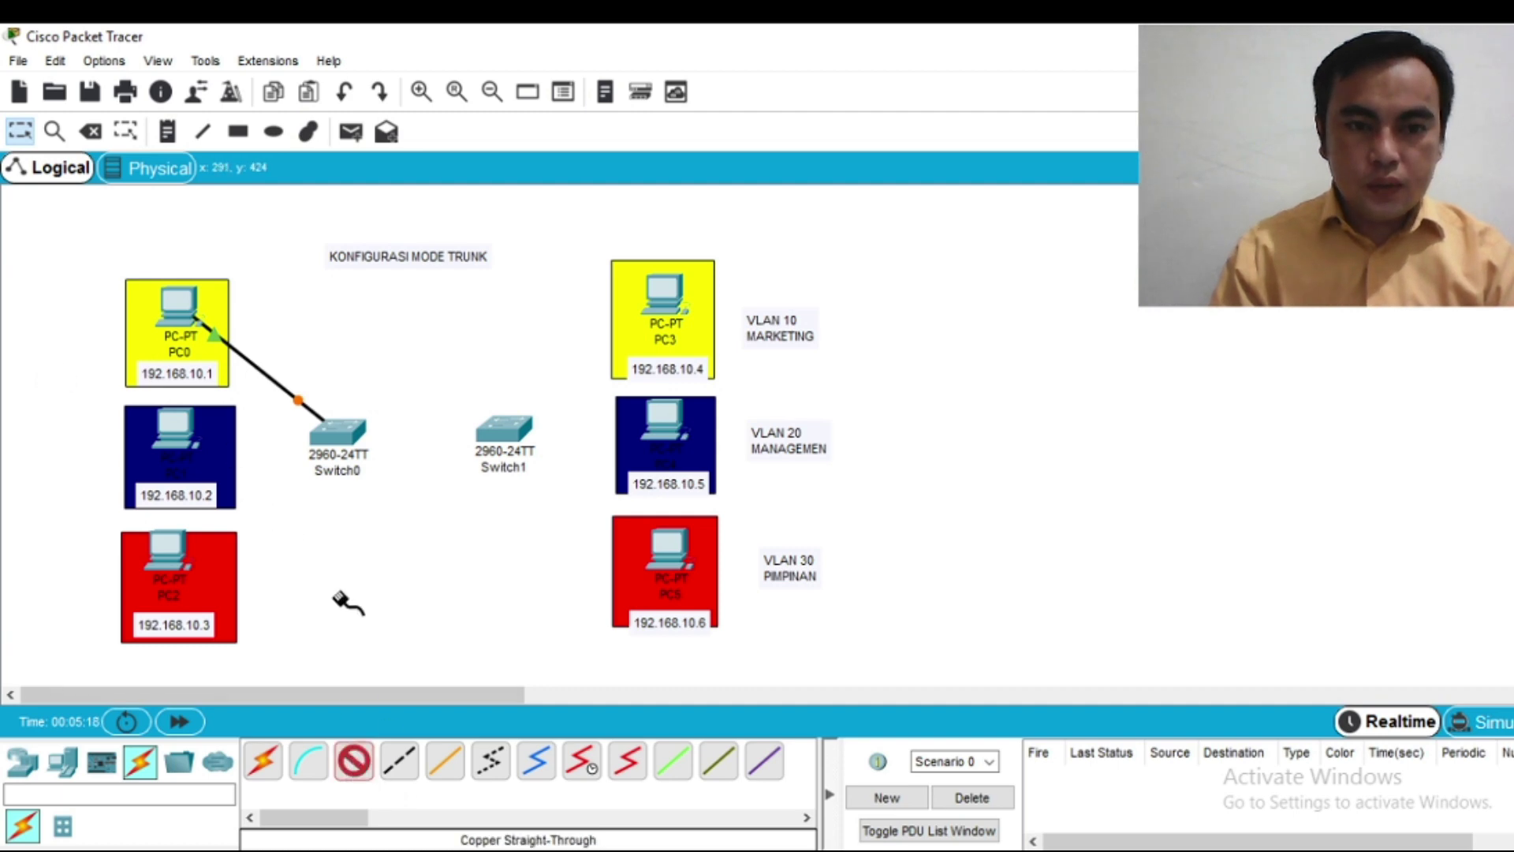
pyautogui.click(332, 440)
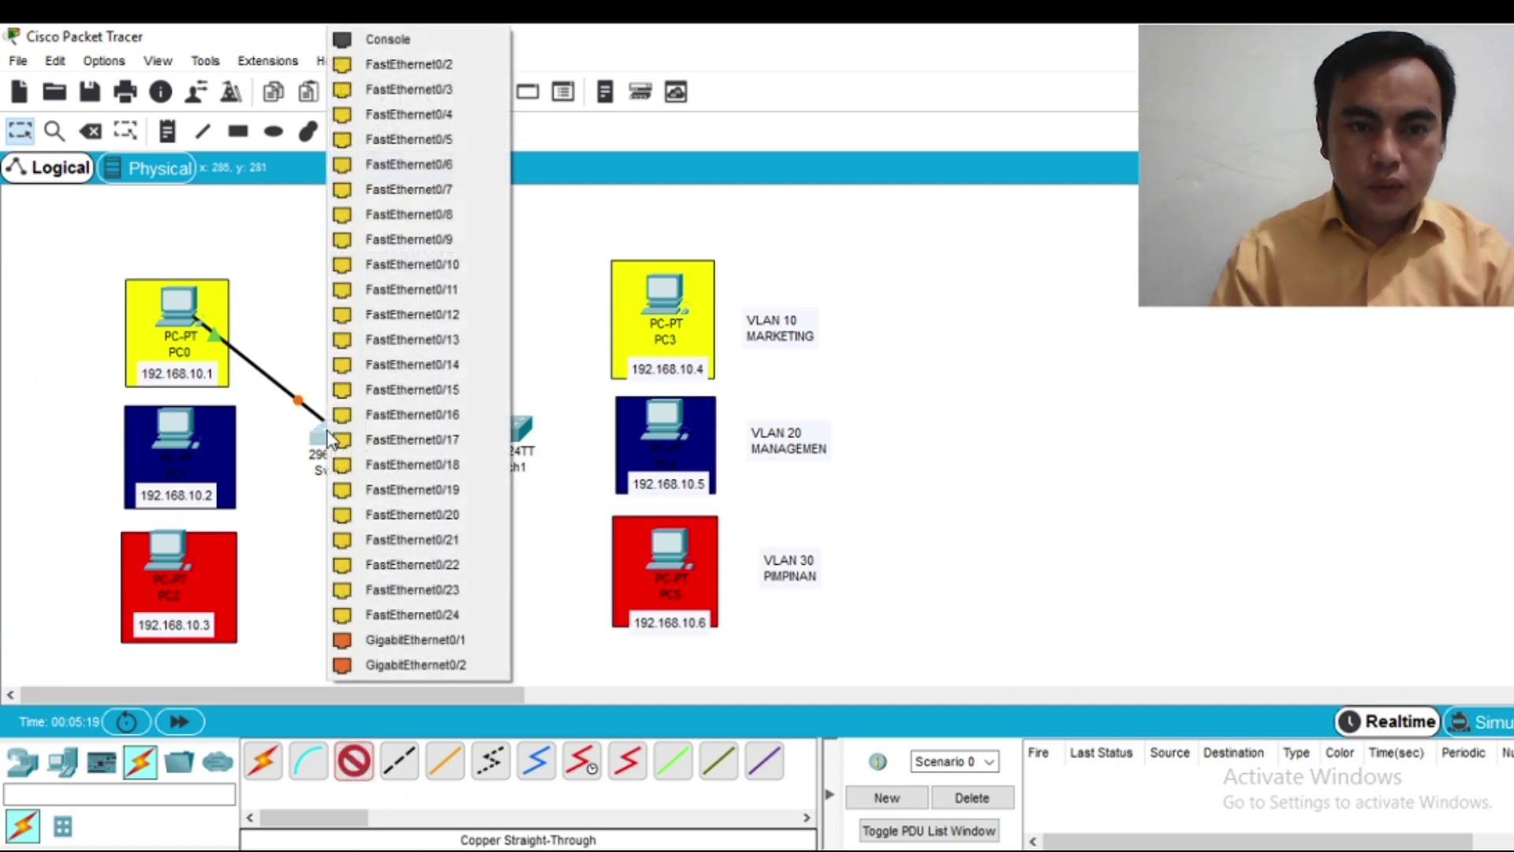
pyautogui.click(365, 116)
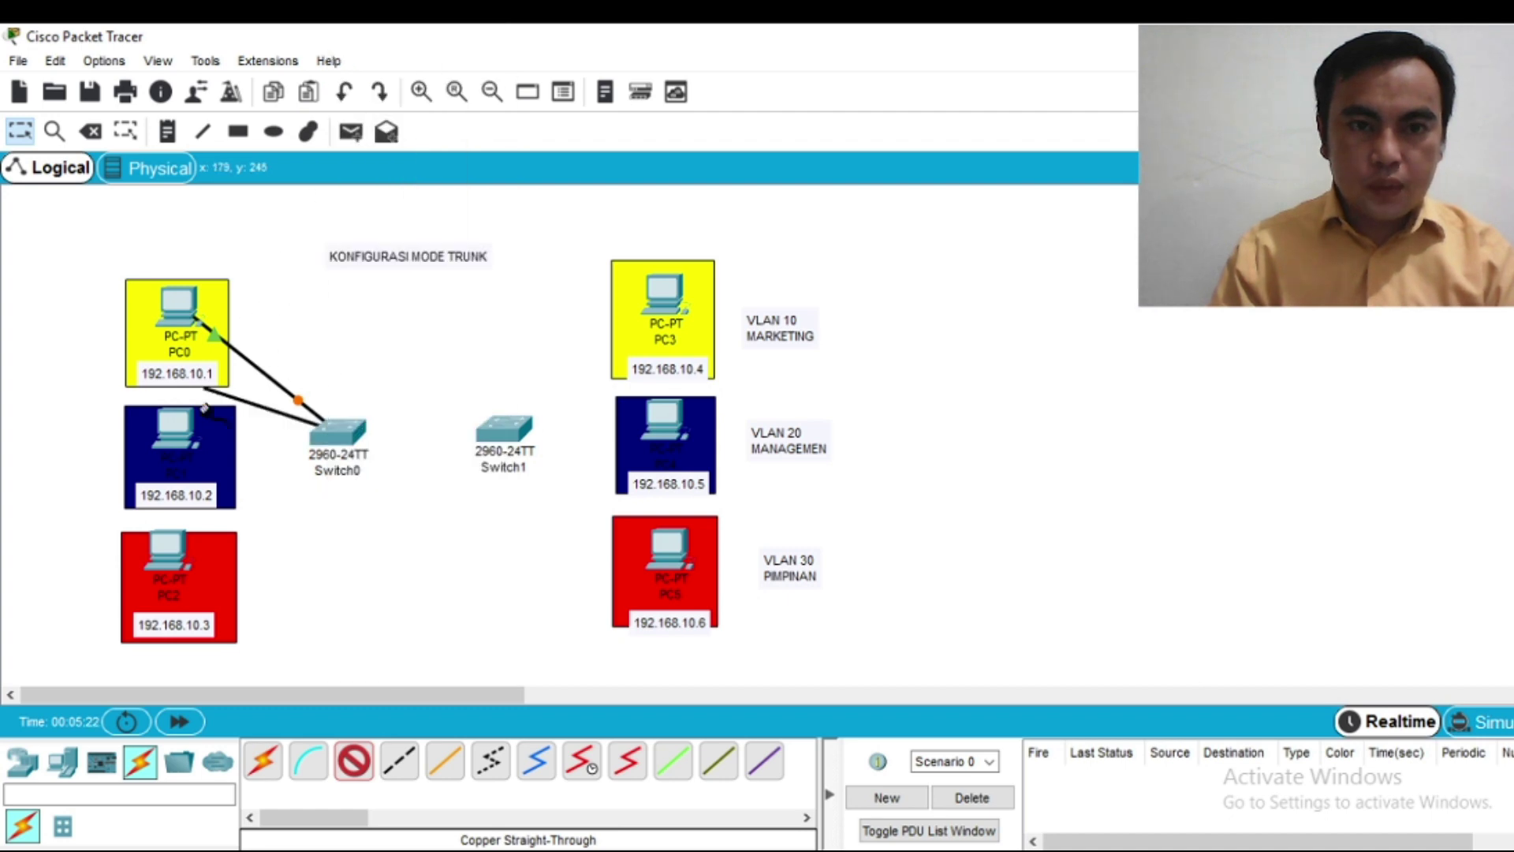
pyautogui.click(182, 444)
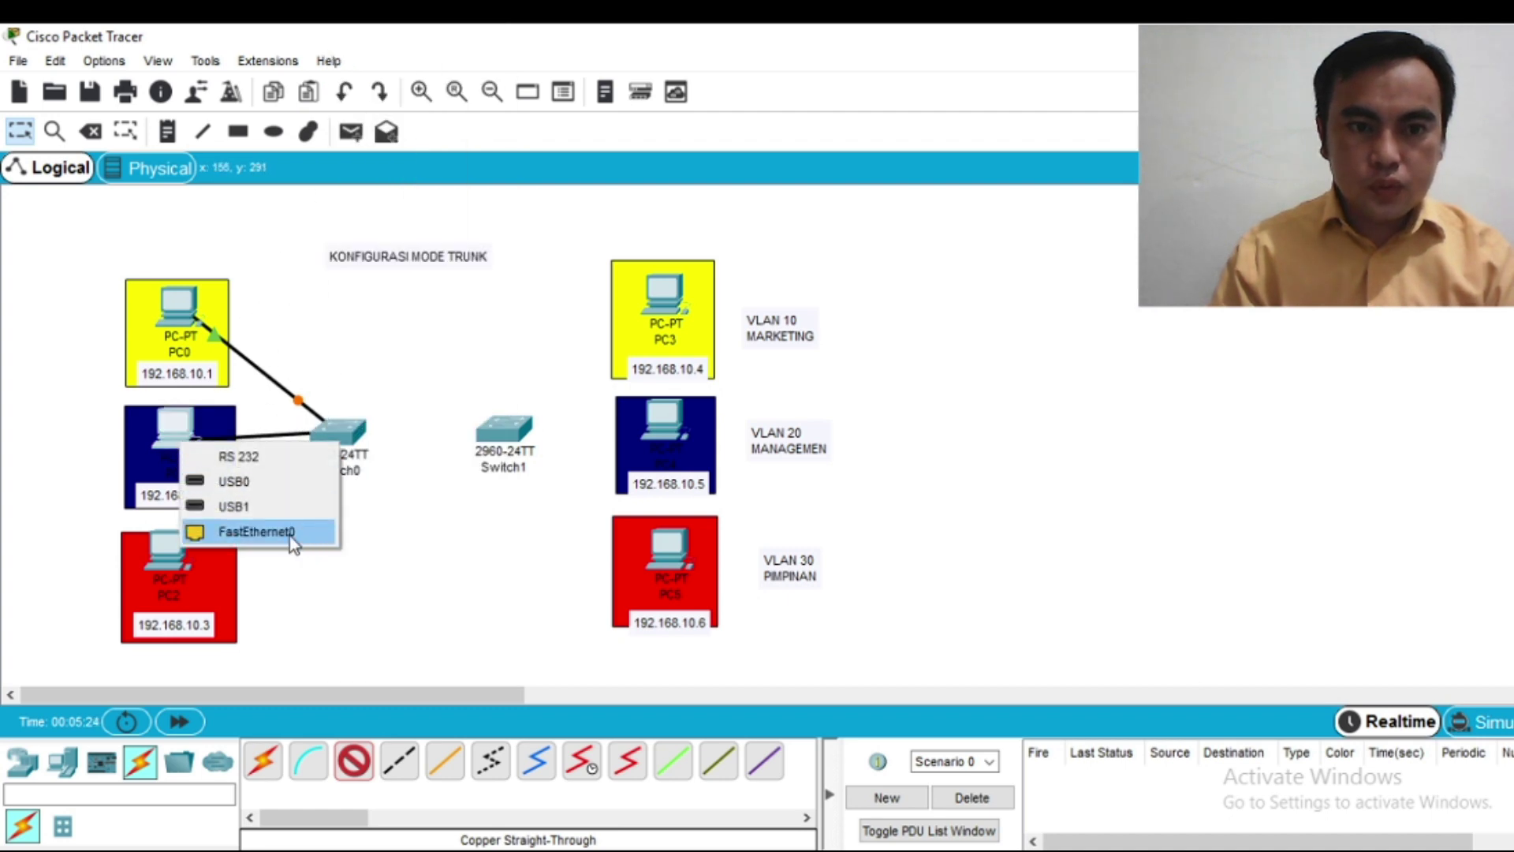
pyautogui.click(290, 534)
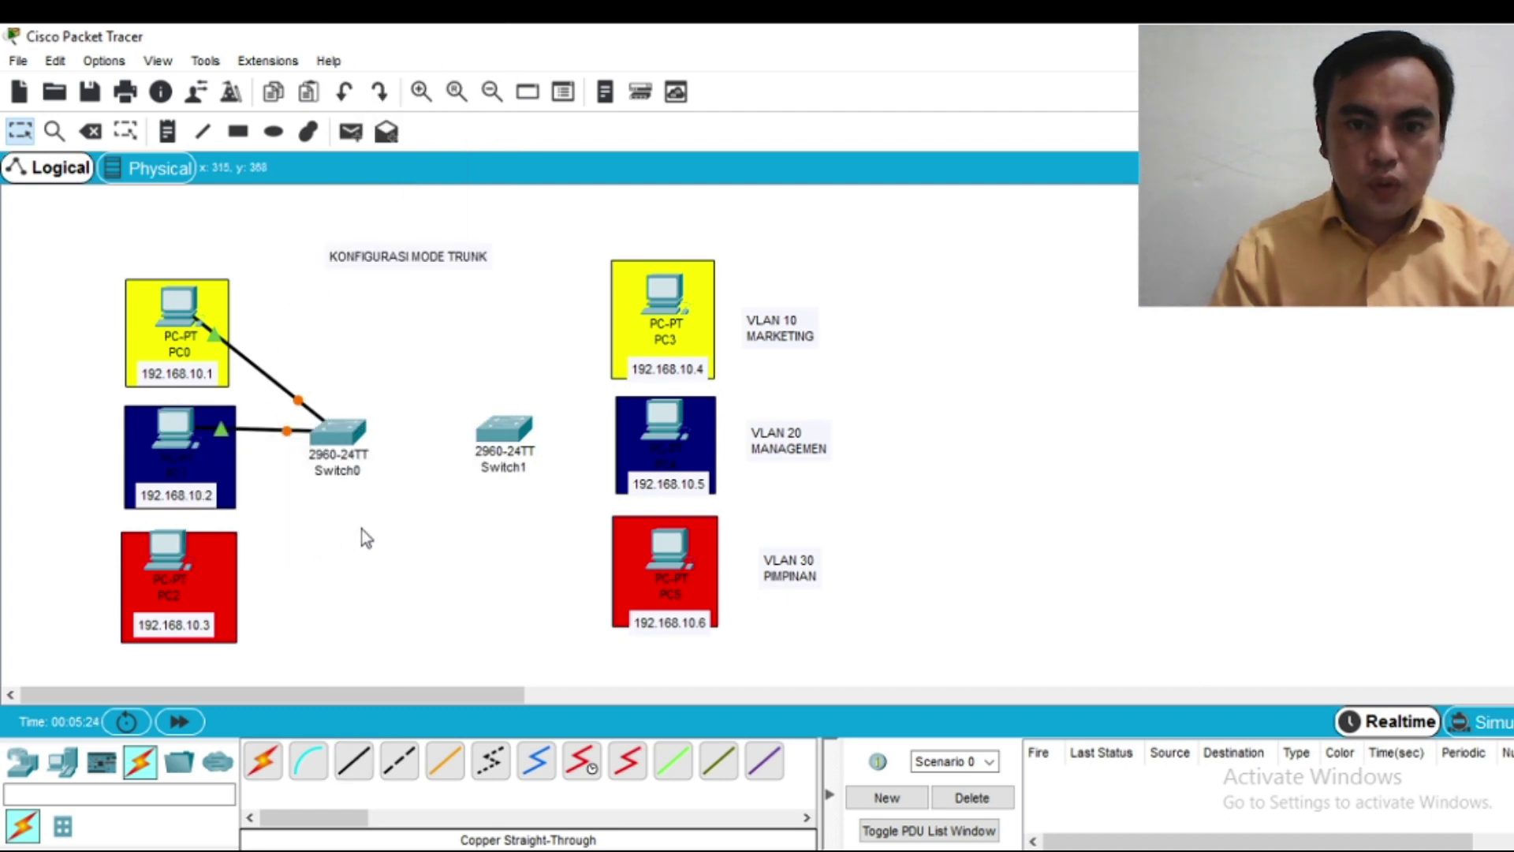
# Step: Connect Switch0 FastEthernet0/7 to PC2 FastEthernet0 with a copper straight-through cable
pyautogui.click(353, 762)
pyautogui.click(335, 438)
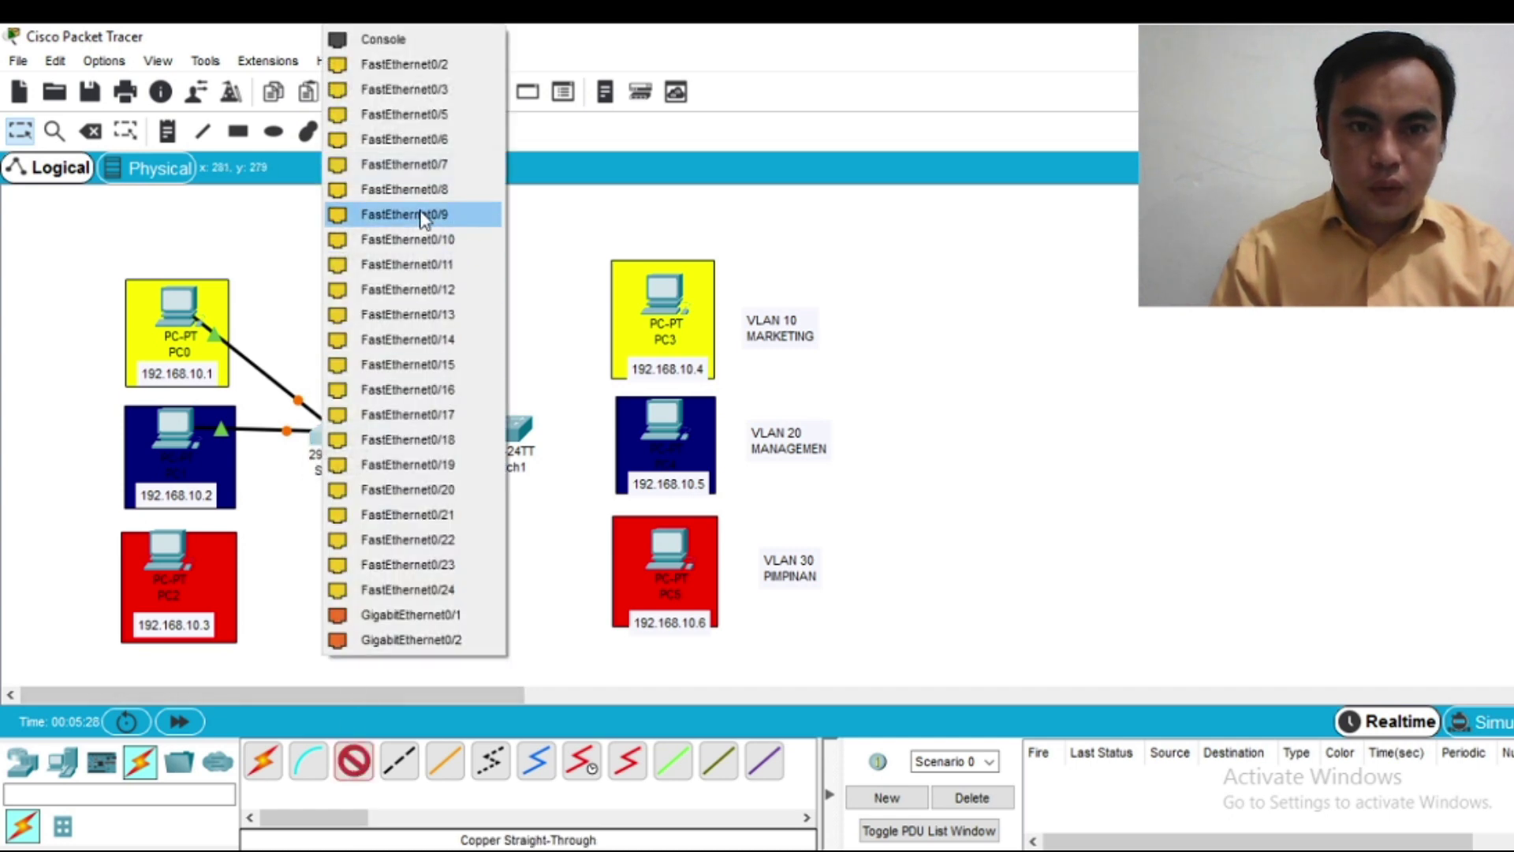
pyautogui.click(430, 163)
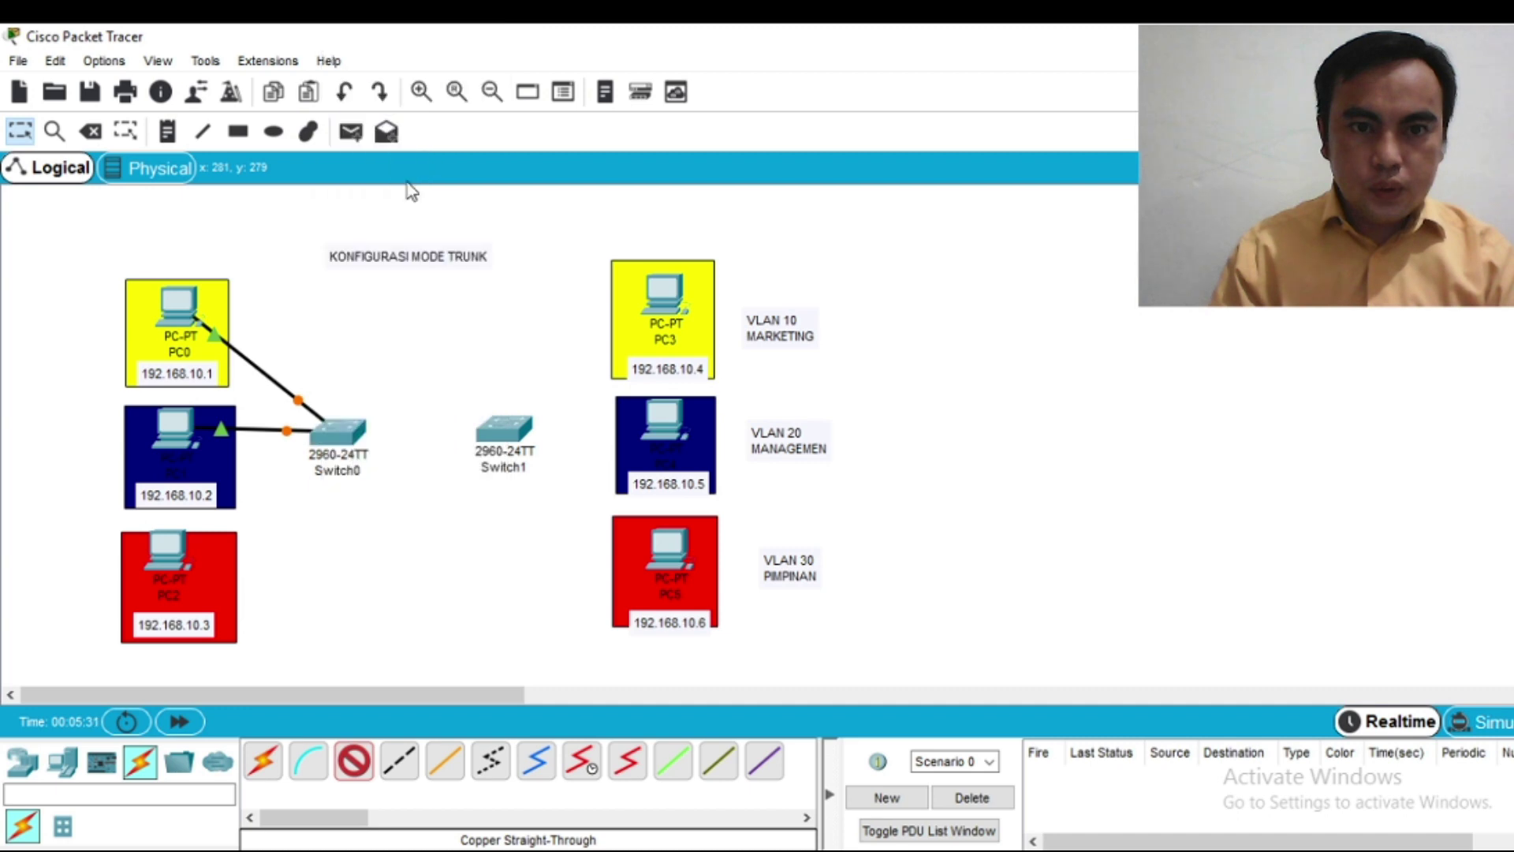
pyautogui.click(186, 554)
pyautogui.click(268, 656)
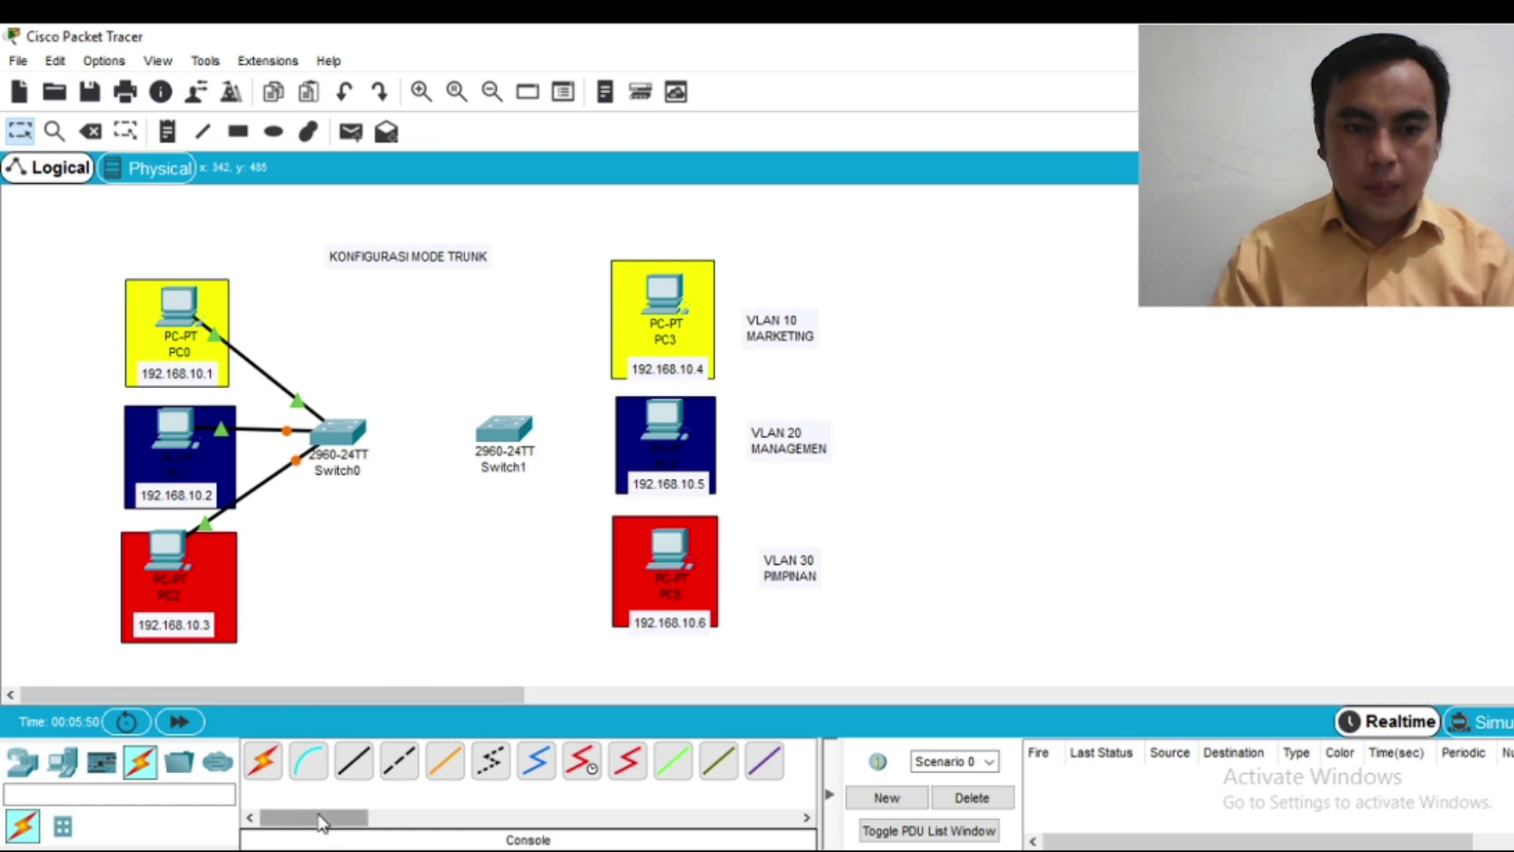
# Step: Connect Switch1 FastEthernet0/1 to PC3 FastEthernet0 with a copper straight-through cable
pyautogui.click(353, 765)
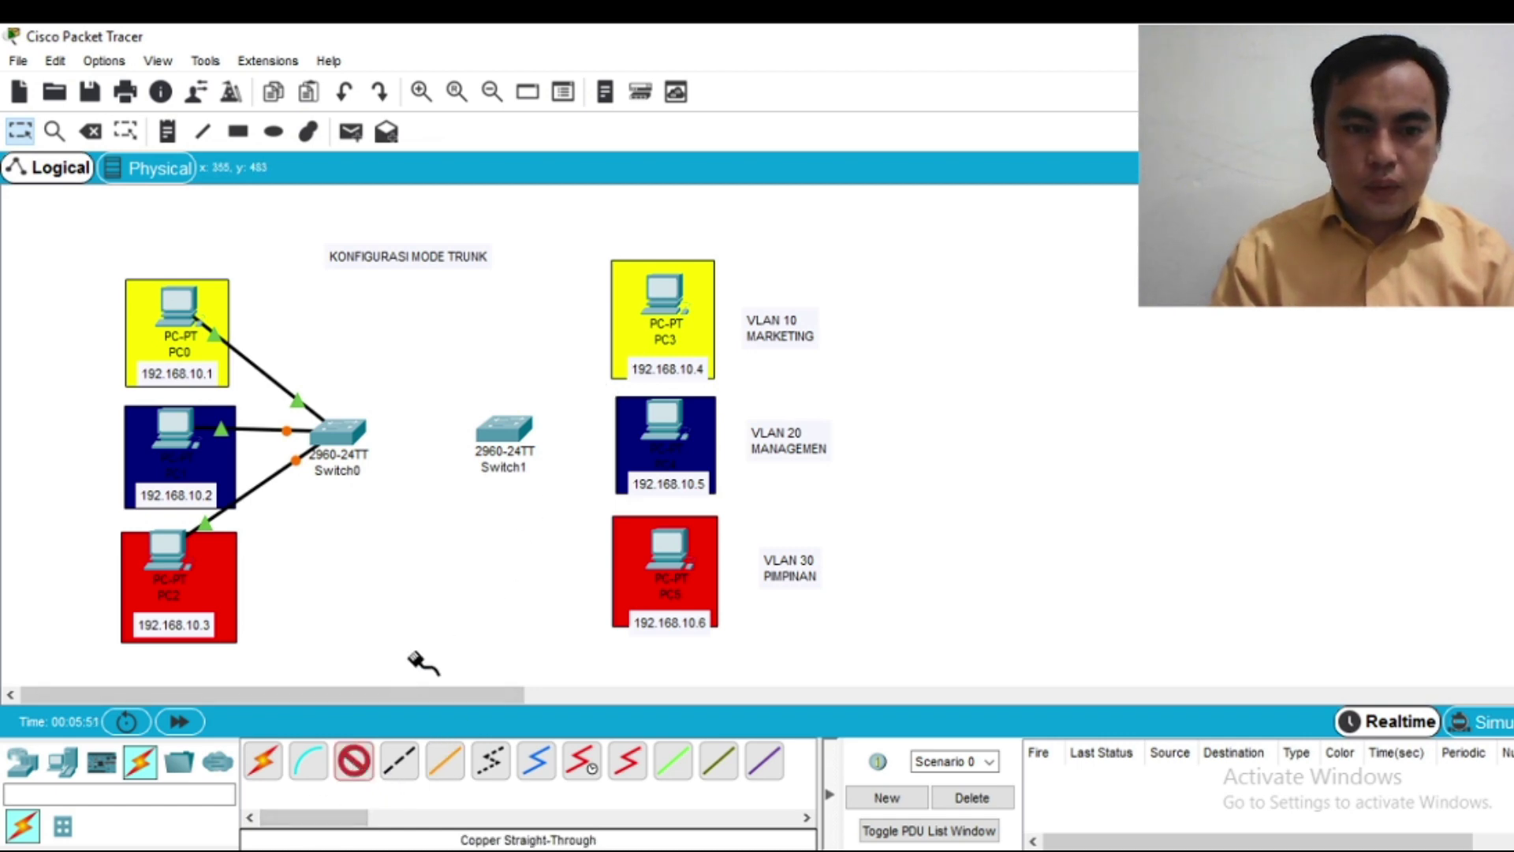
pyautogui.click(508, 430)
pyautogui.click(621, 67)
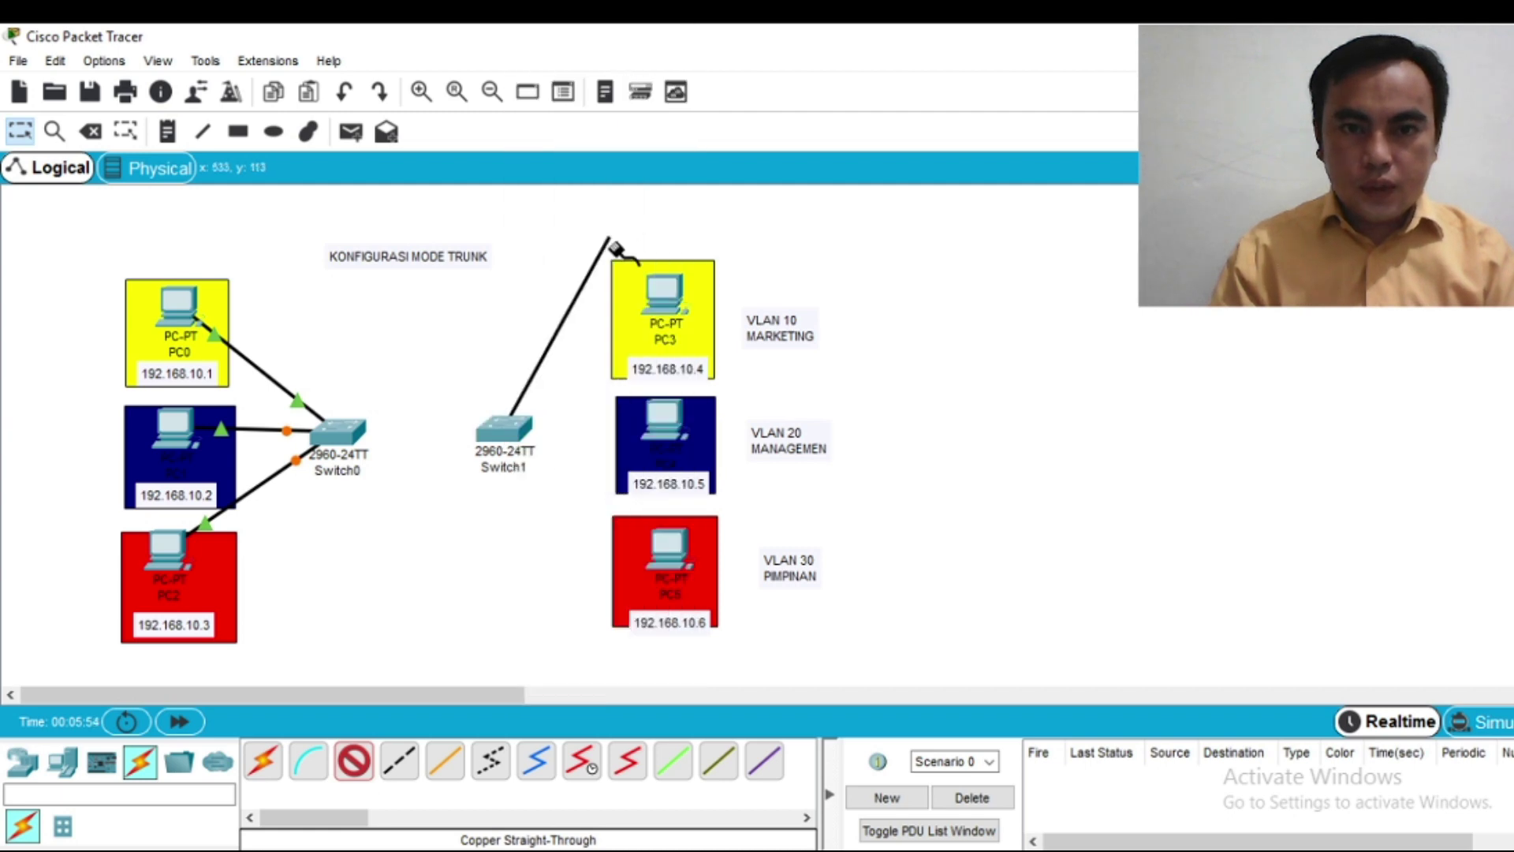
pyautogui.click(661, 304)
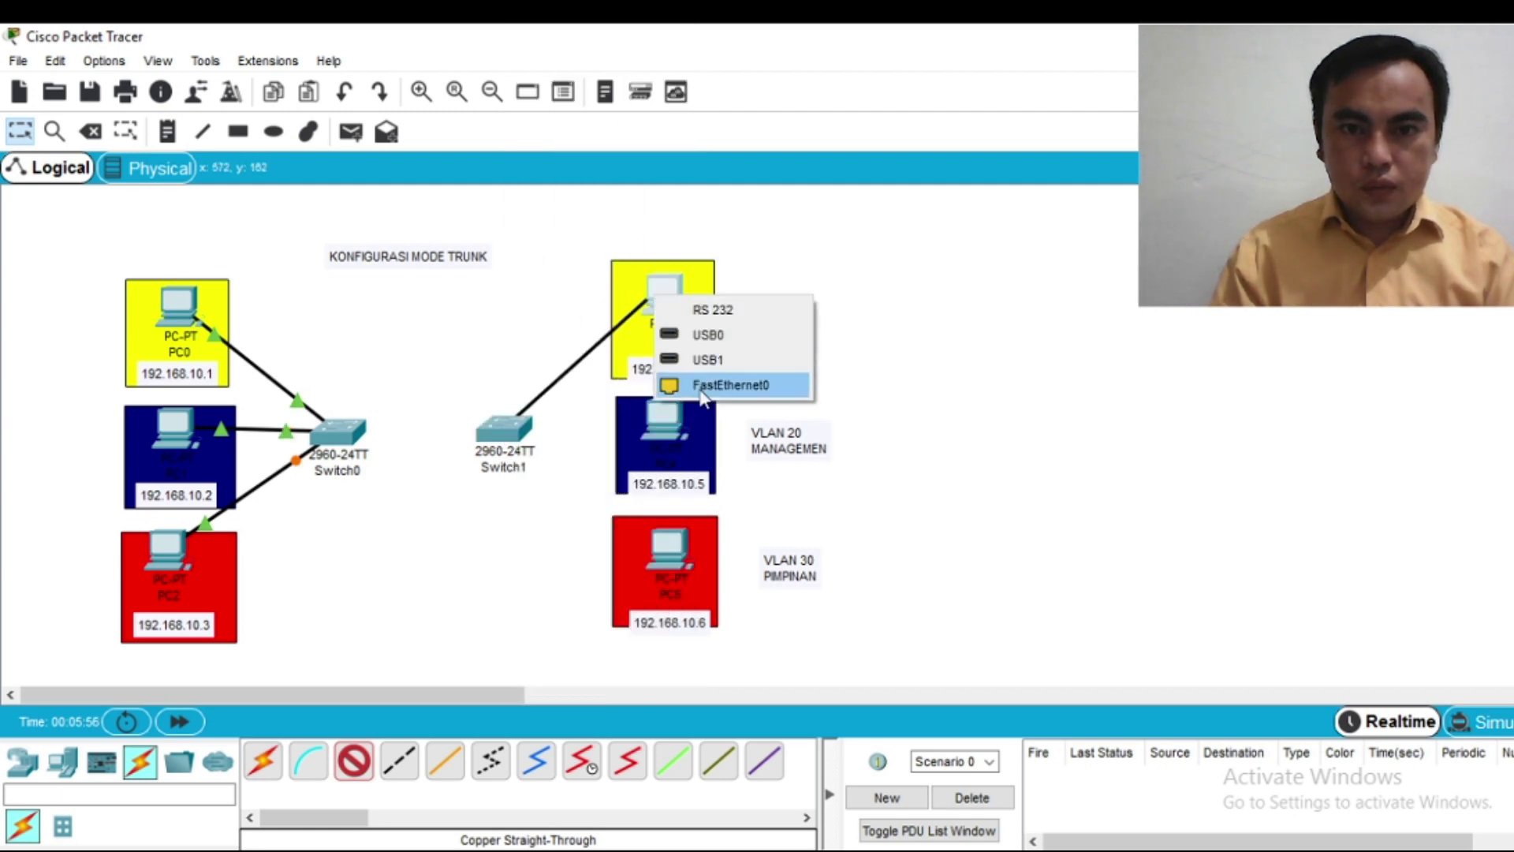
pyautogui.click(702, 389)
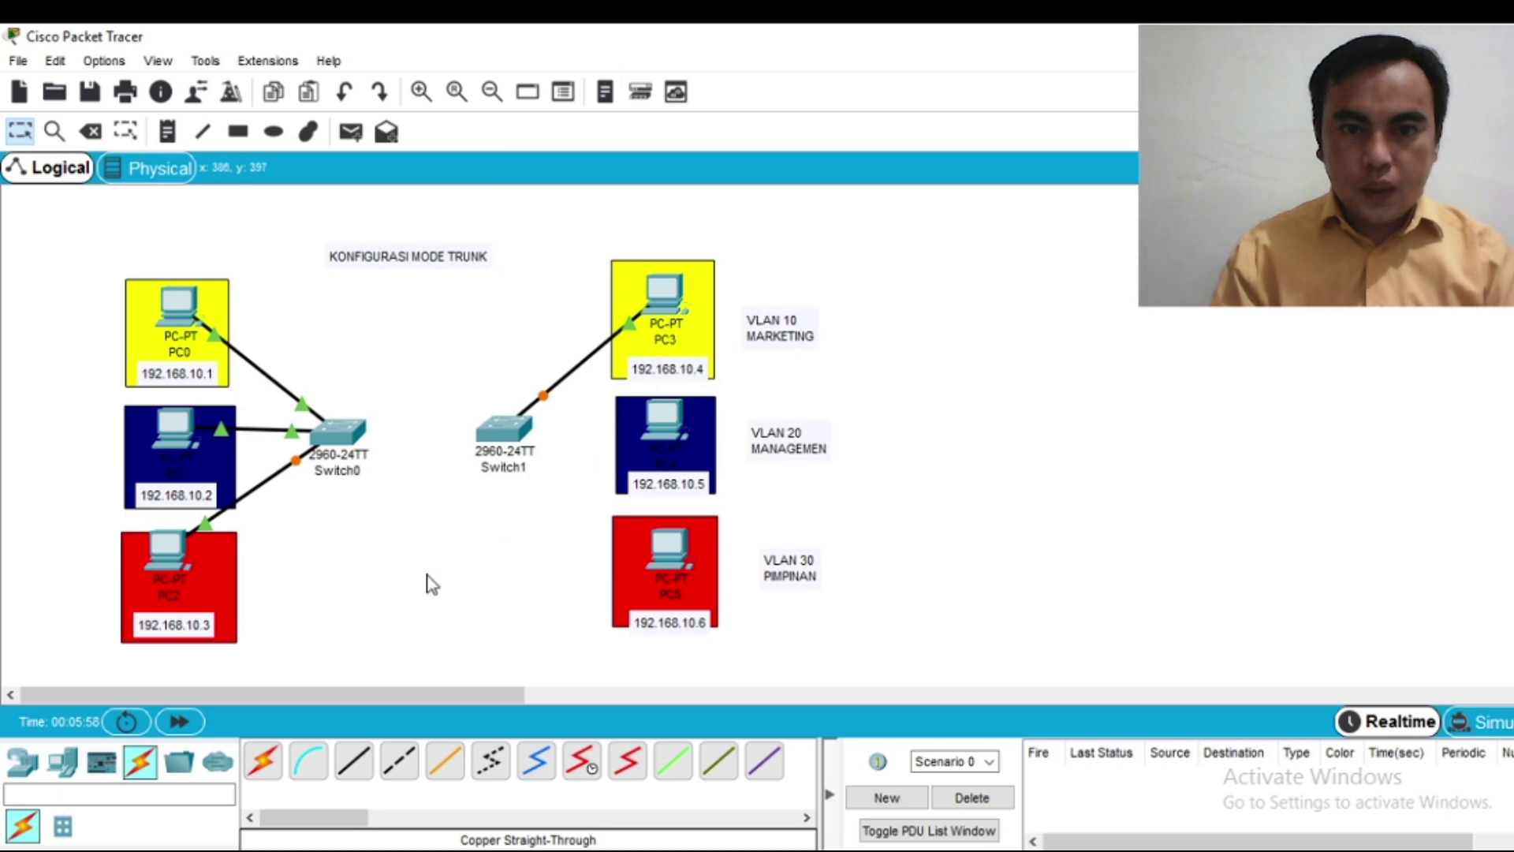
# Step: Connect Switch1 FastEthernet0/4 to PC4 FastEthernet0 with a copper straight-through cable
pyautogui.click(357, 762)
pyautogui.click(501, 441)
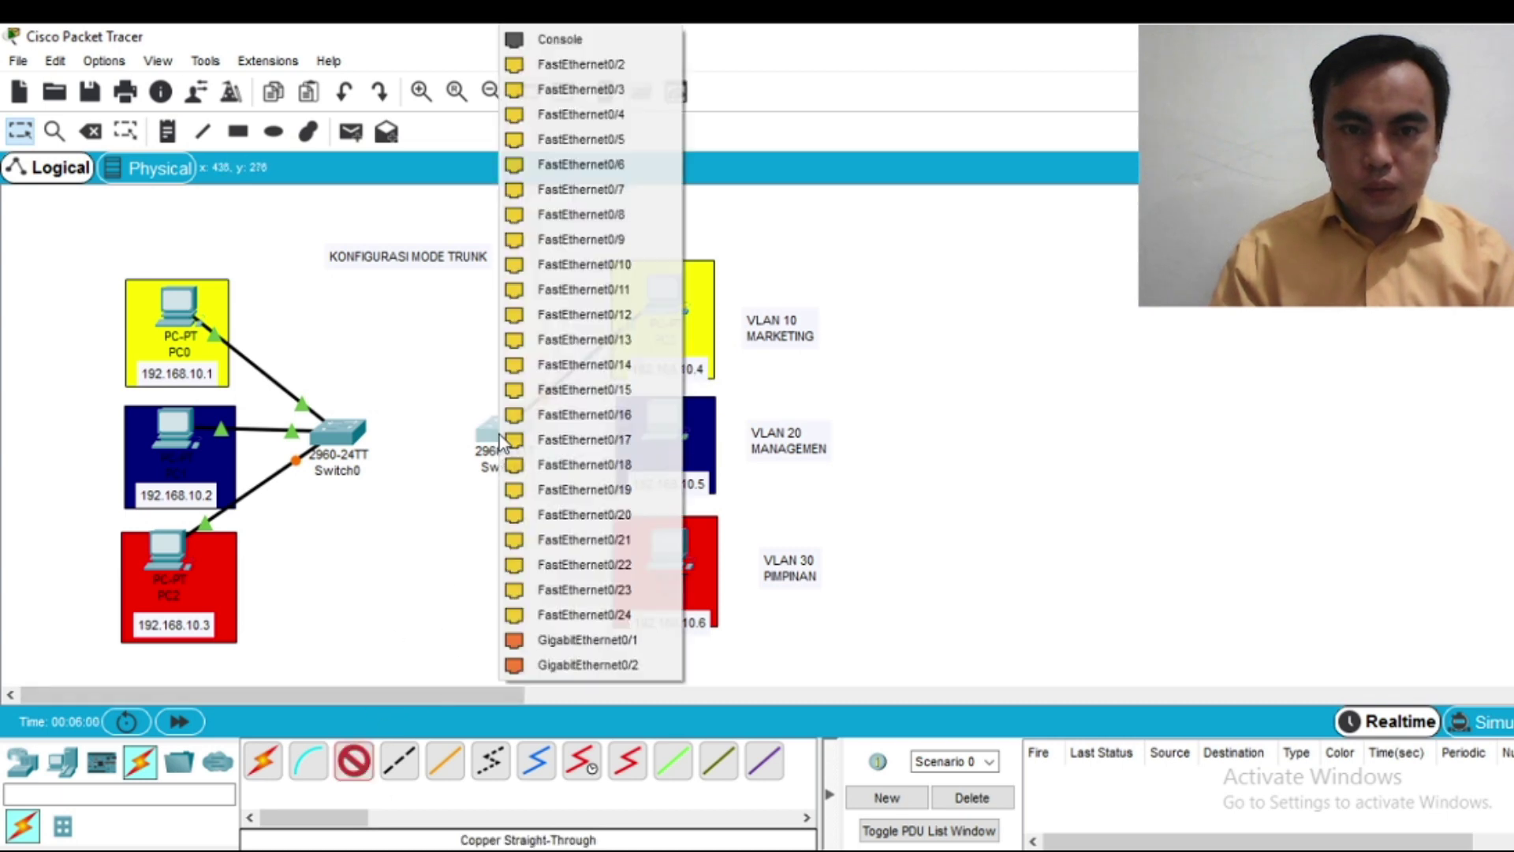
pyautogui.click(620, 115)
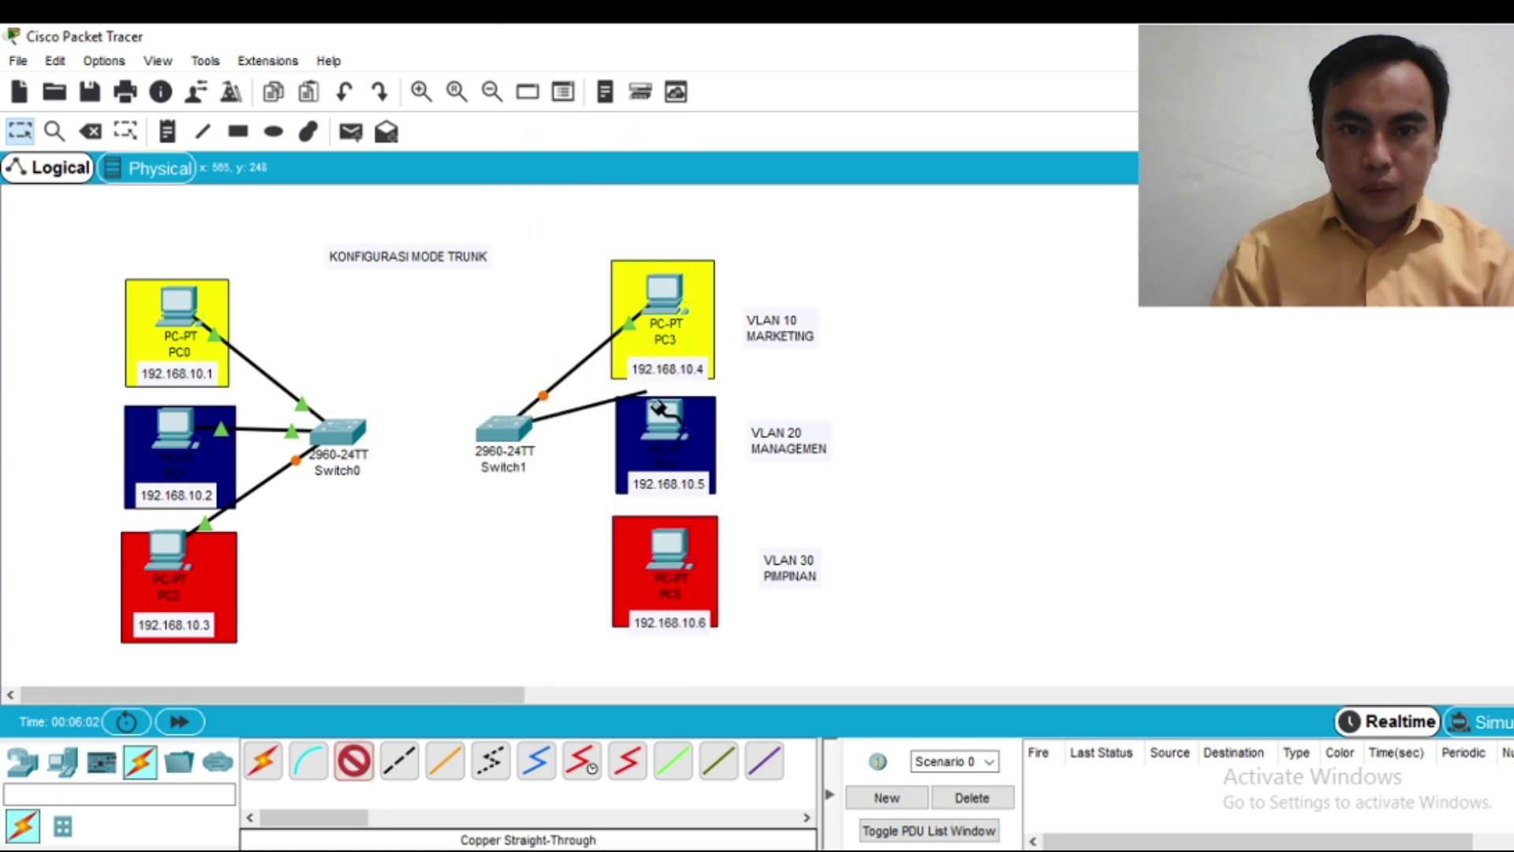
pyautogui.click(662, 418)
pyautogui.click(695, 504)
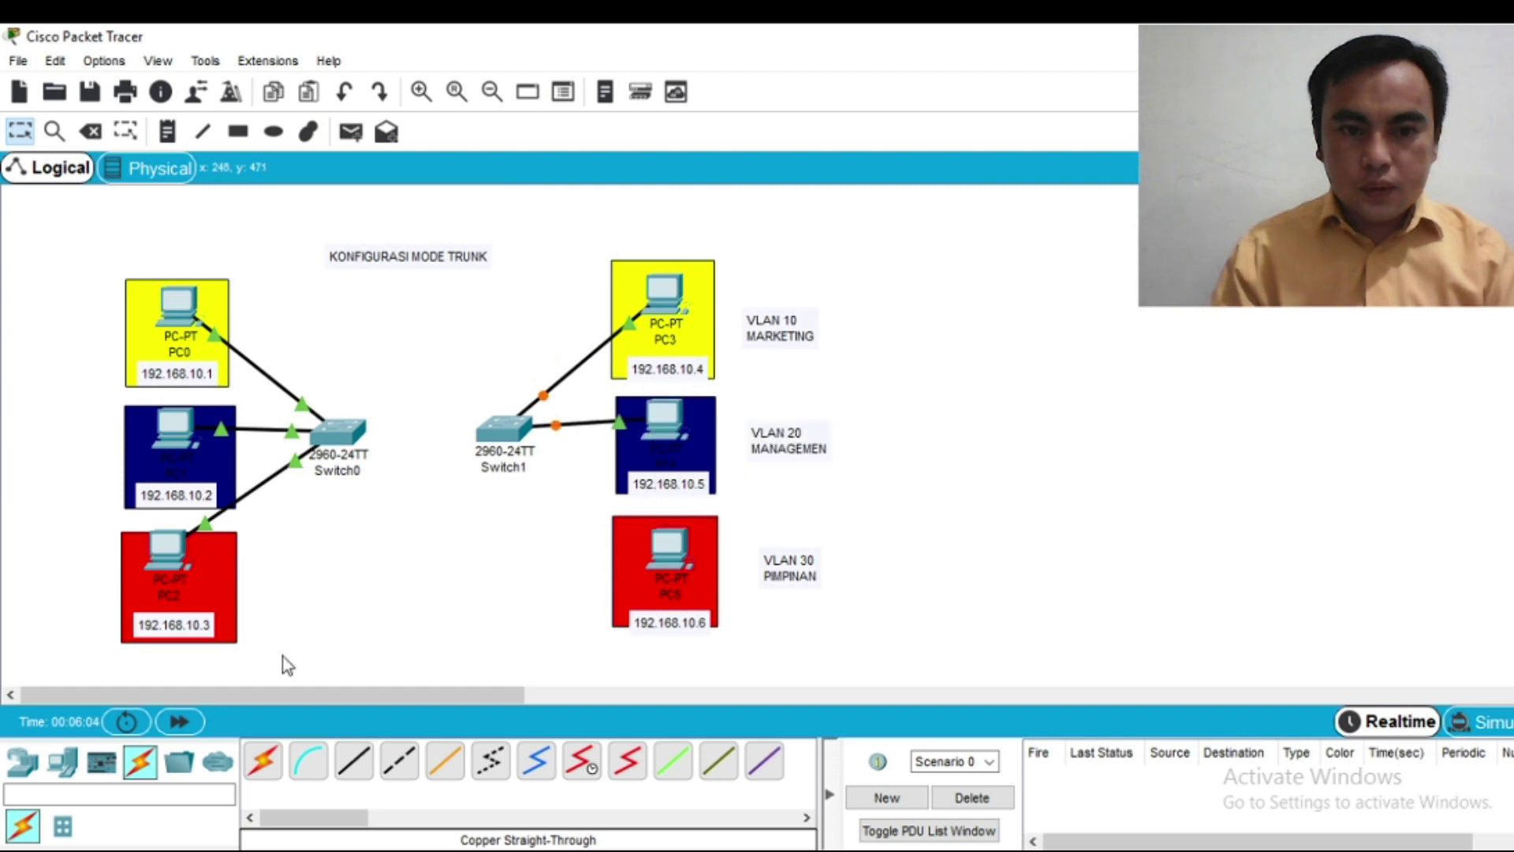
# Step: Connect Switch1 FastEthernet0/7 to PC5 FastEthernet0 with a copper straight-through cable
pyautogui.click(354, 762)
pyautogui.click(509, 425)
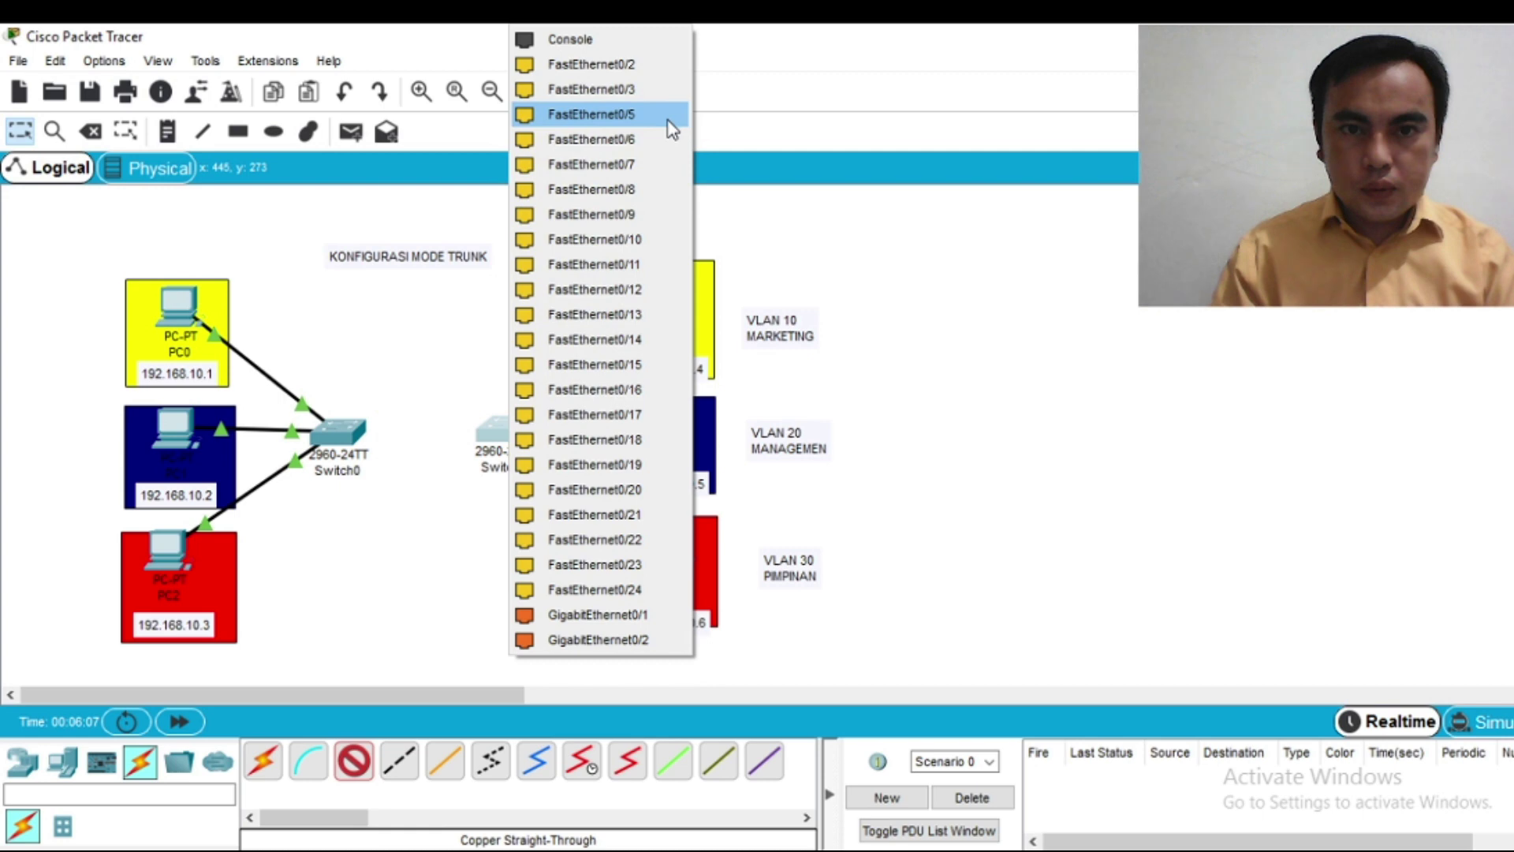
pyautogui.click(648, 165)
pyautogui.click(661, 585)
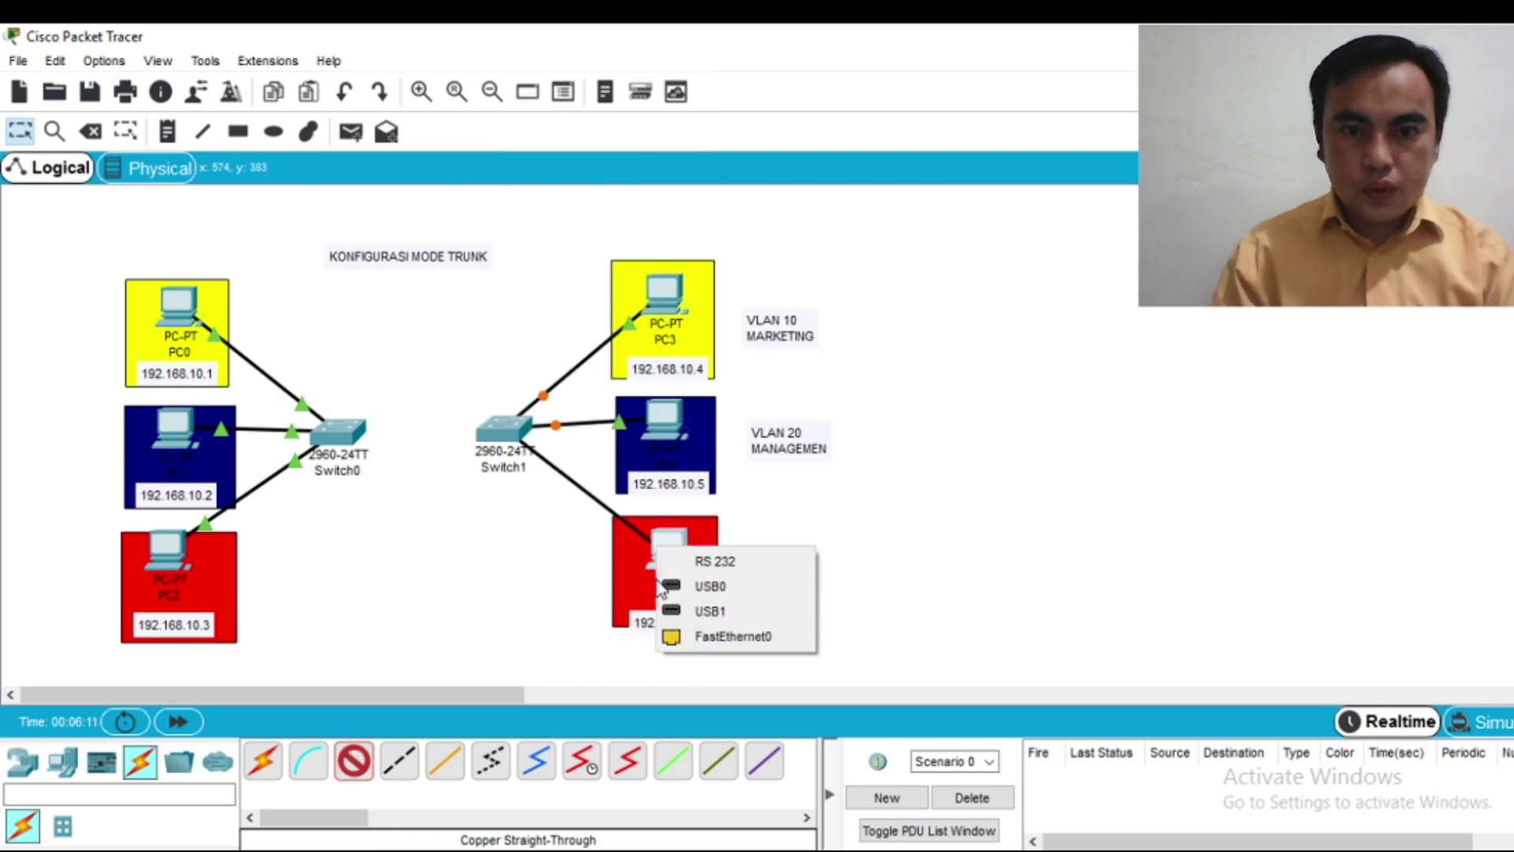
pyautogui.click(694, 635)
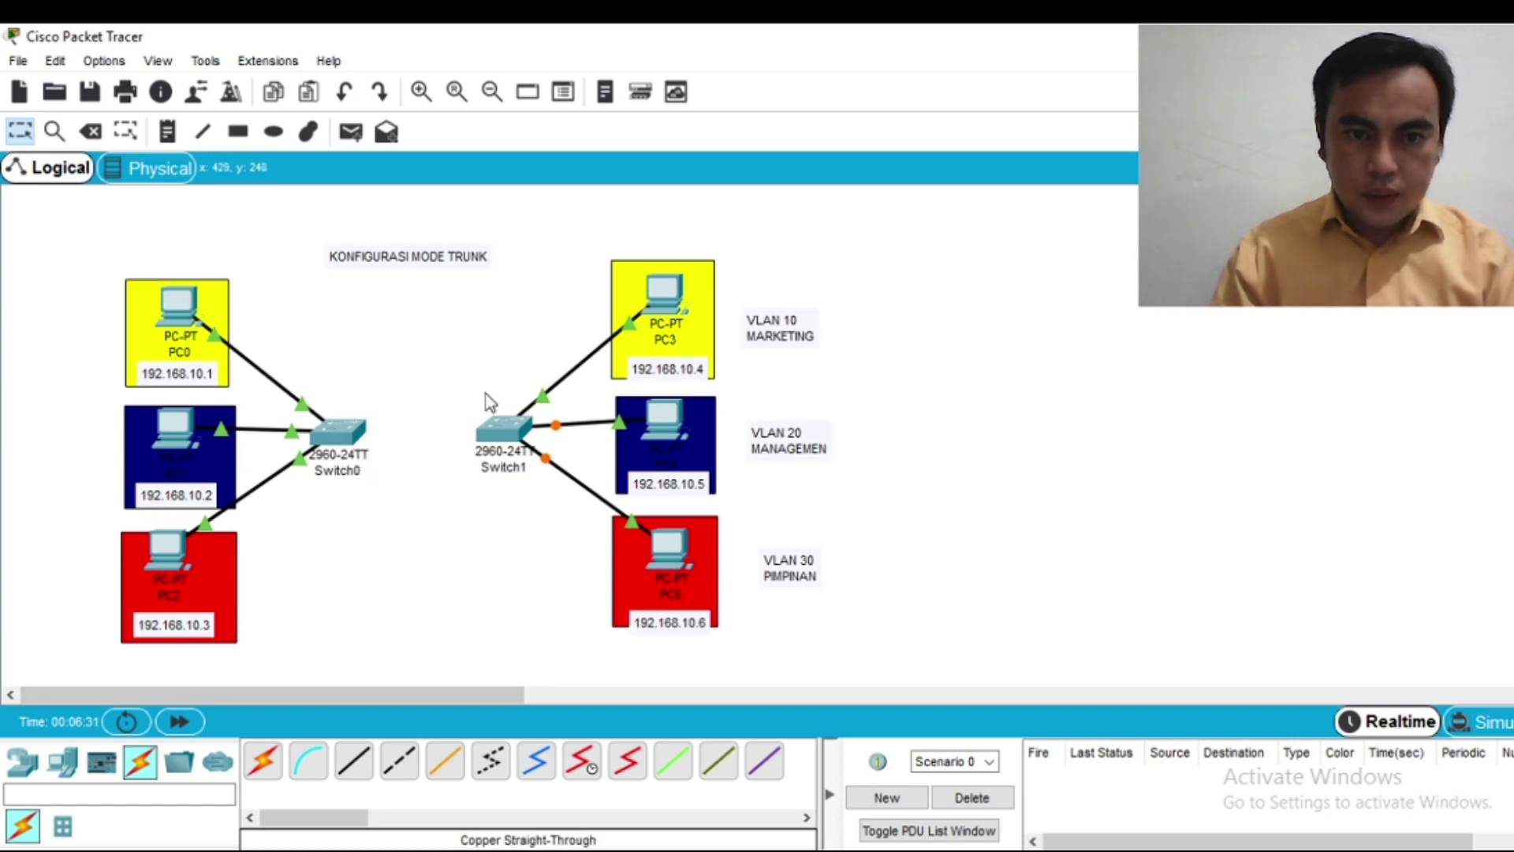
# Step: Link Switch0 and Switch1 with a copper cross-over cable, using FastEthernet0/24 on both switches
pyautogui.click(400, 762)
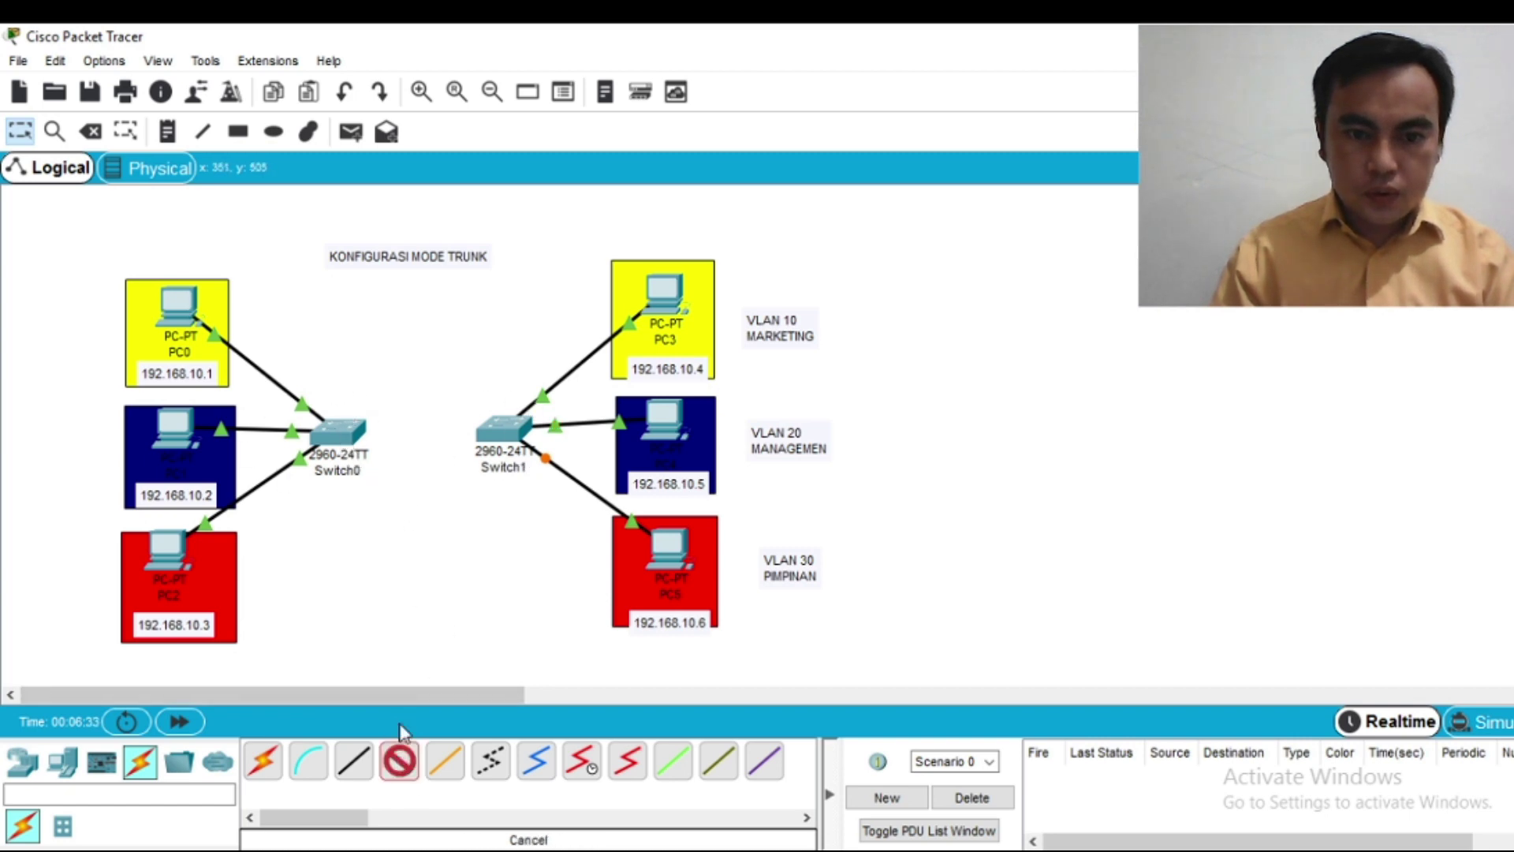
pyautogui.click(332, 435)
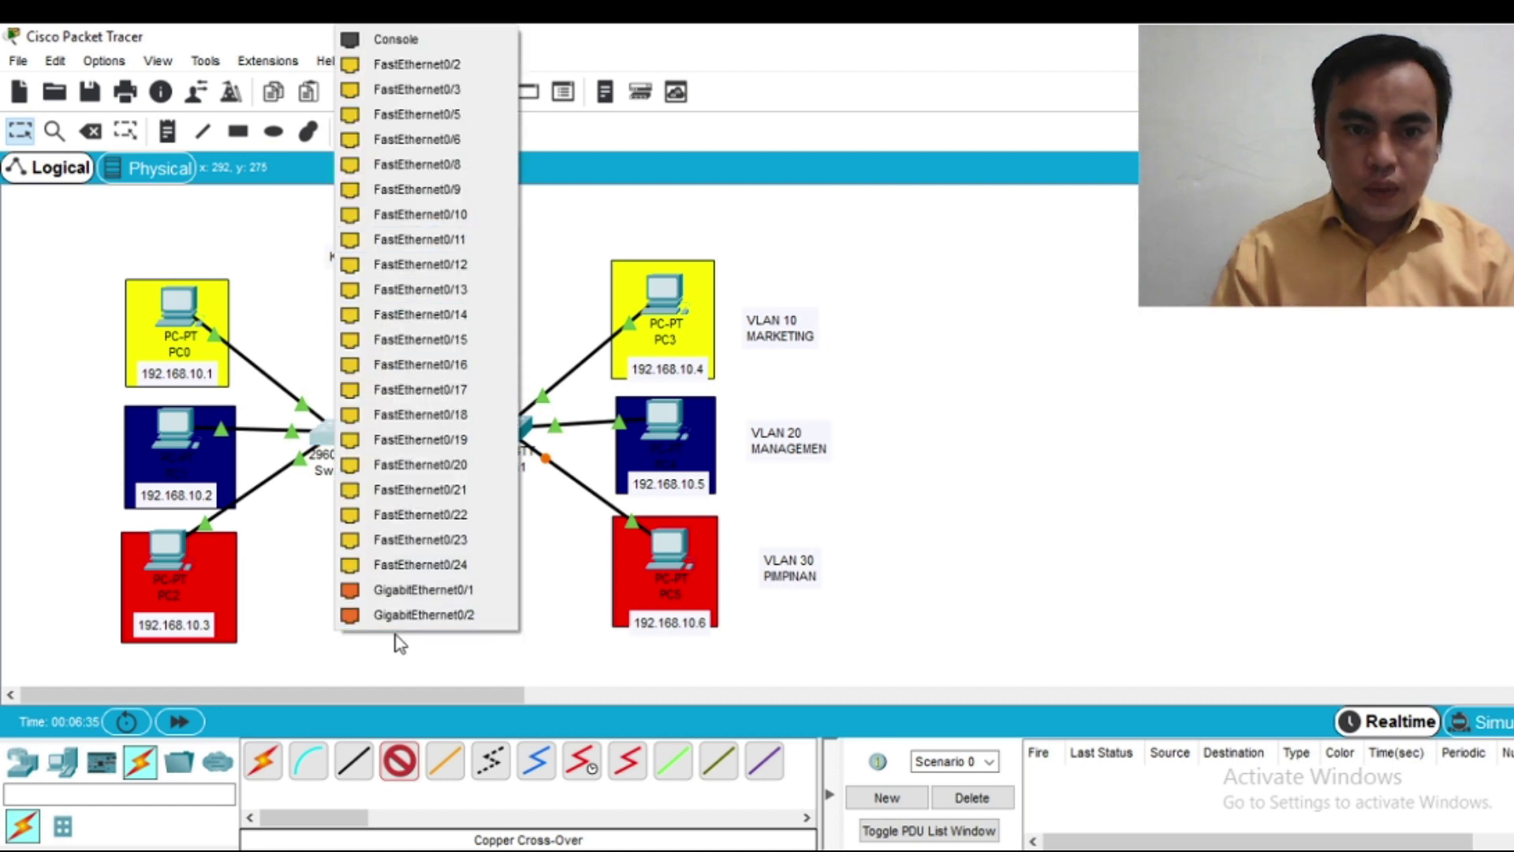
pyautogui.click(412, 567)
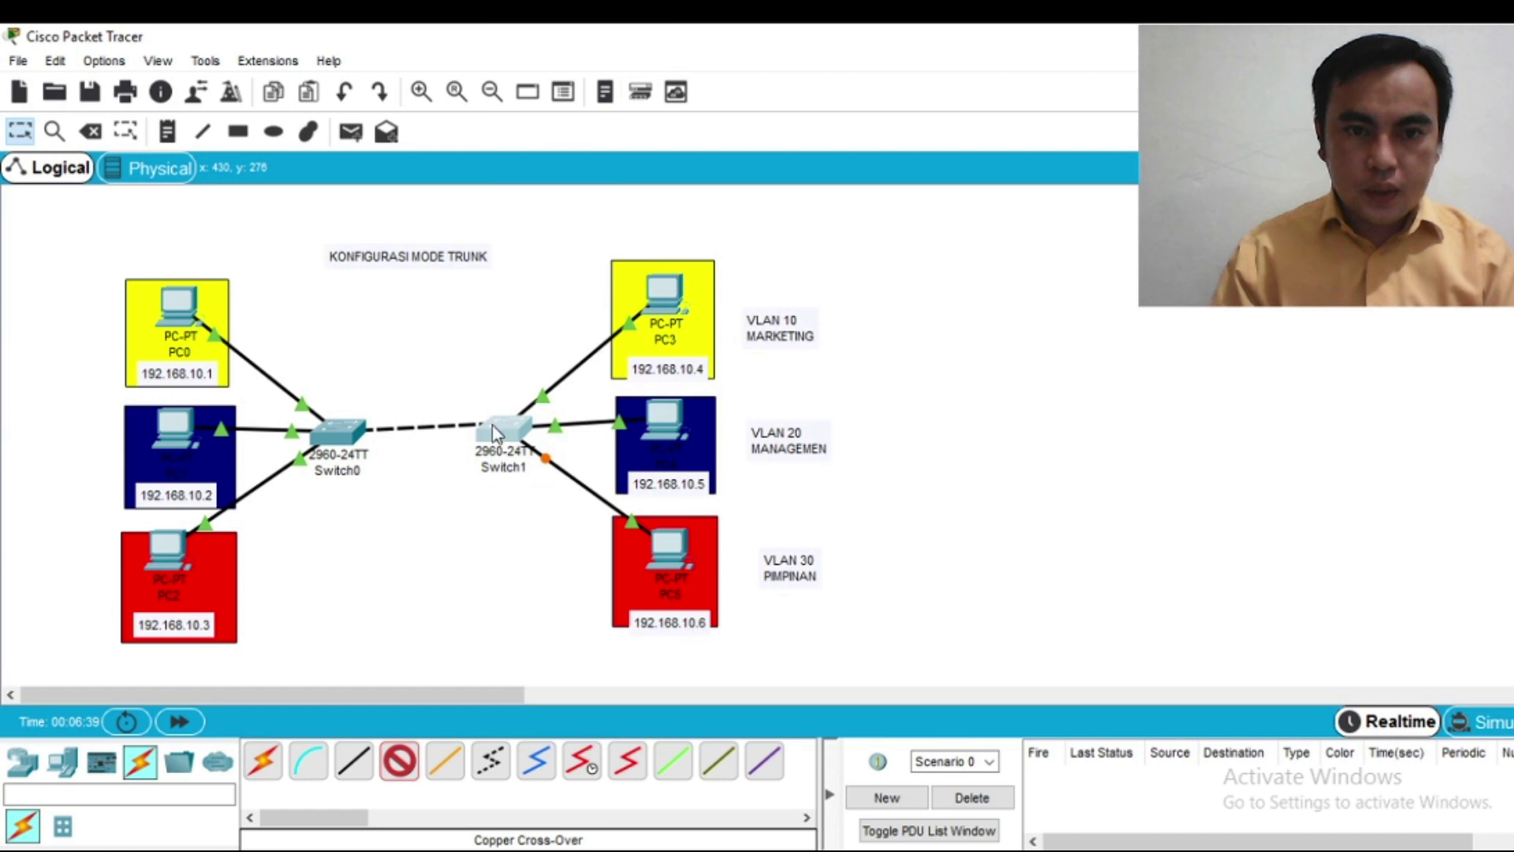
pyautogui.click(498, 431)
pyautogui.click(552, 565)
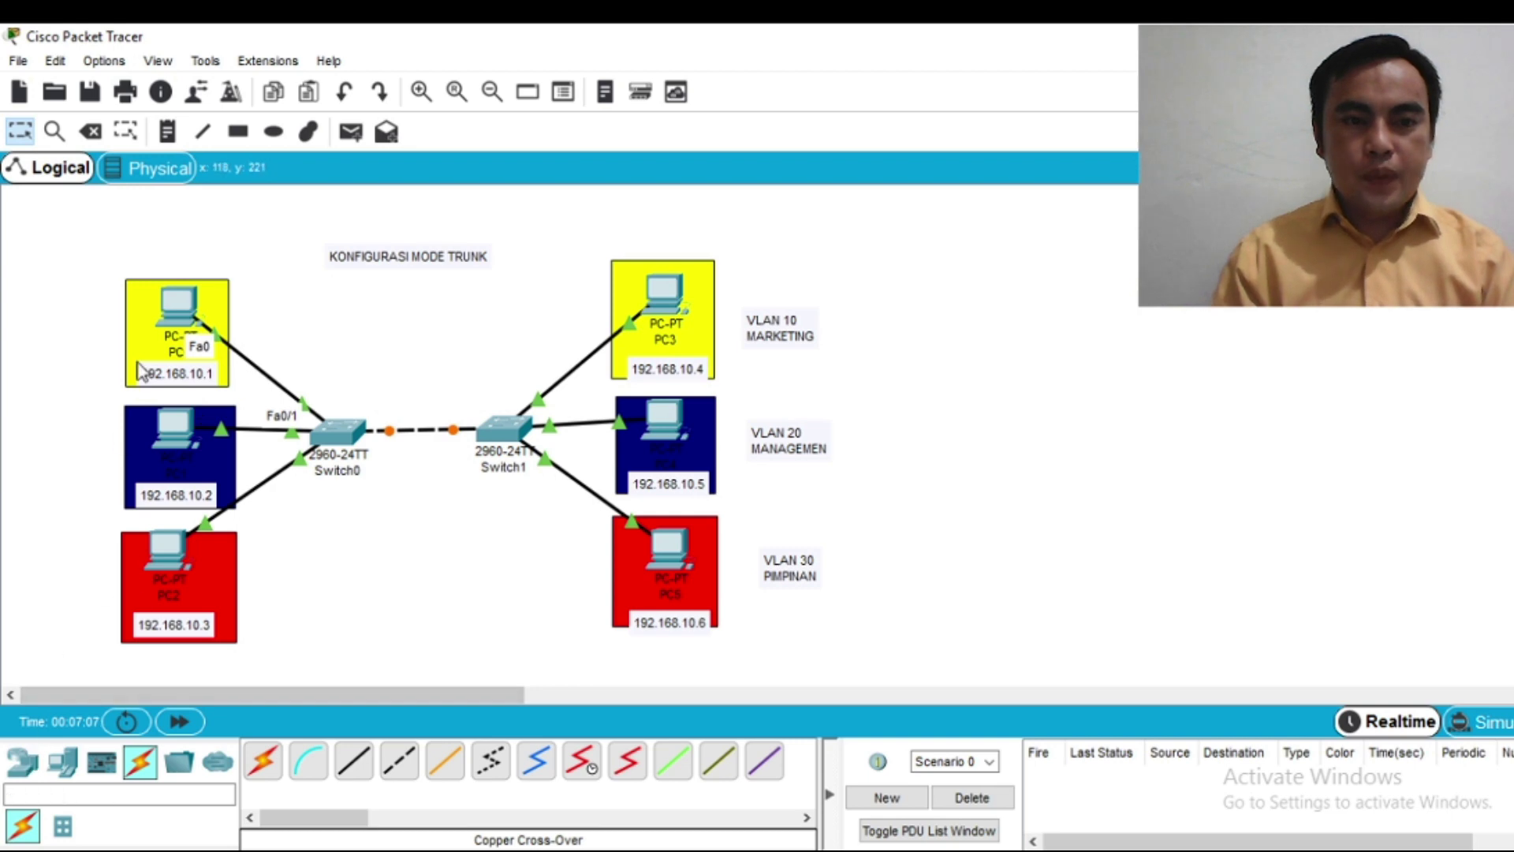
# Step: Give PC0 the static IP address 192.168.10.1 with subnet mask 255.255.255.0
pyautogui.click(178, 308)
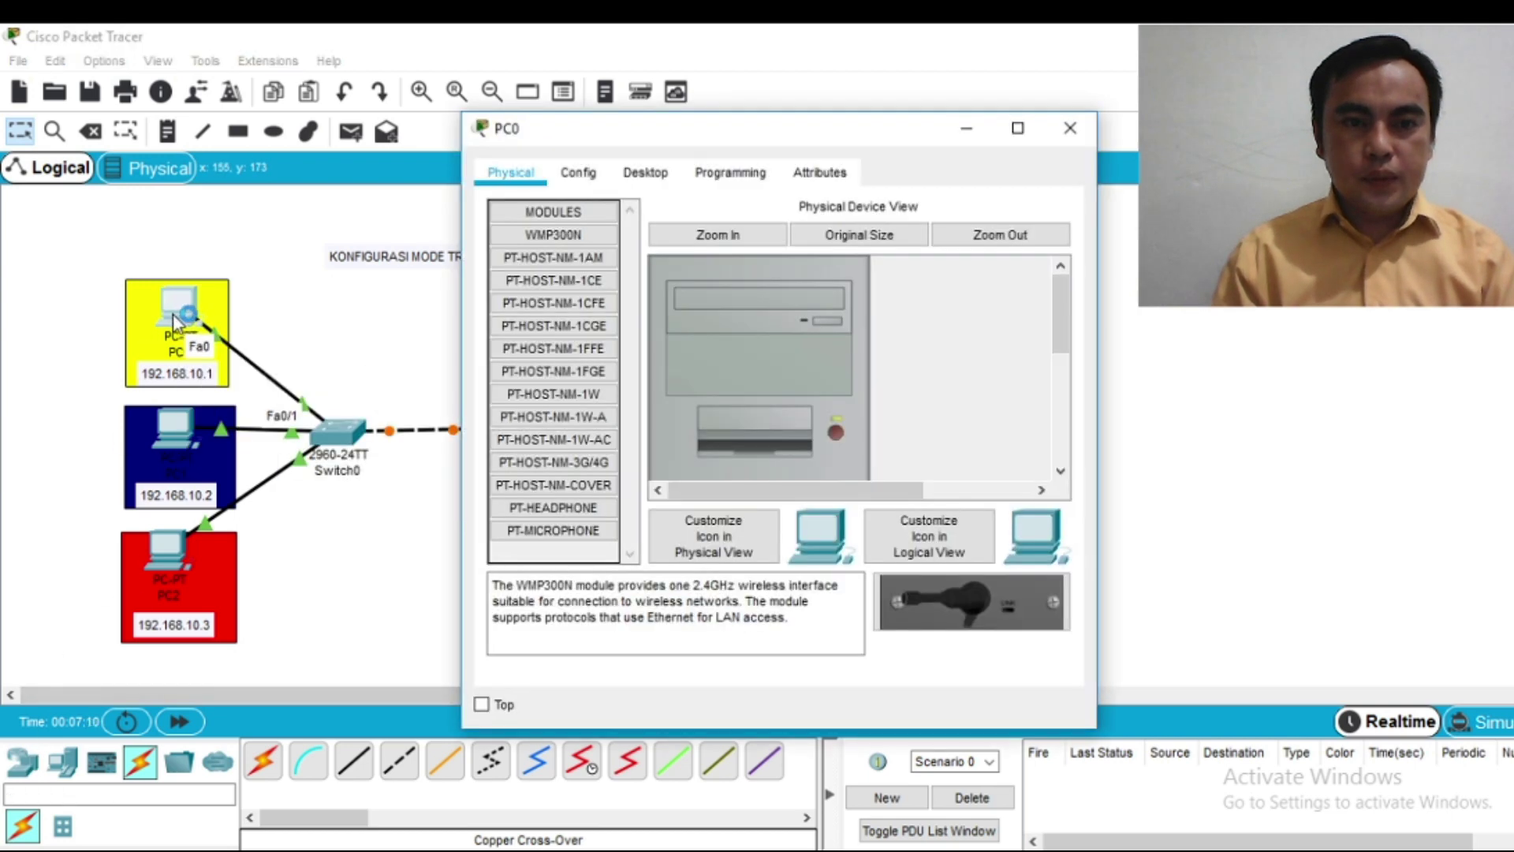
pyautogui.click(641, 175)
pyautogui.click(545, 264)
pyautogui.click(669, 331)
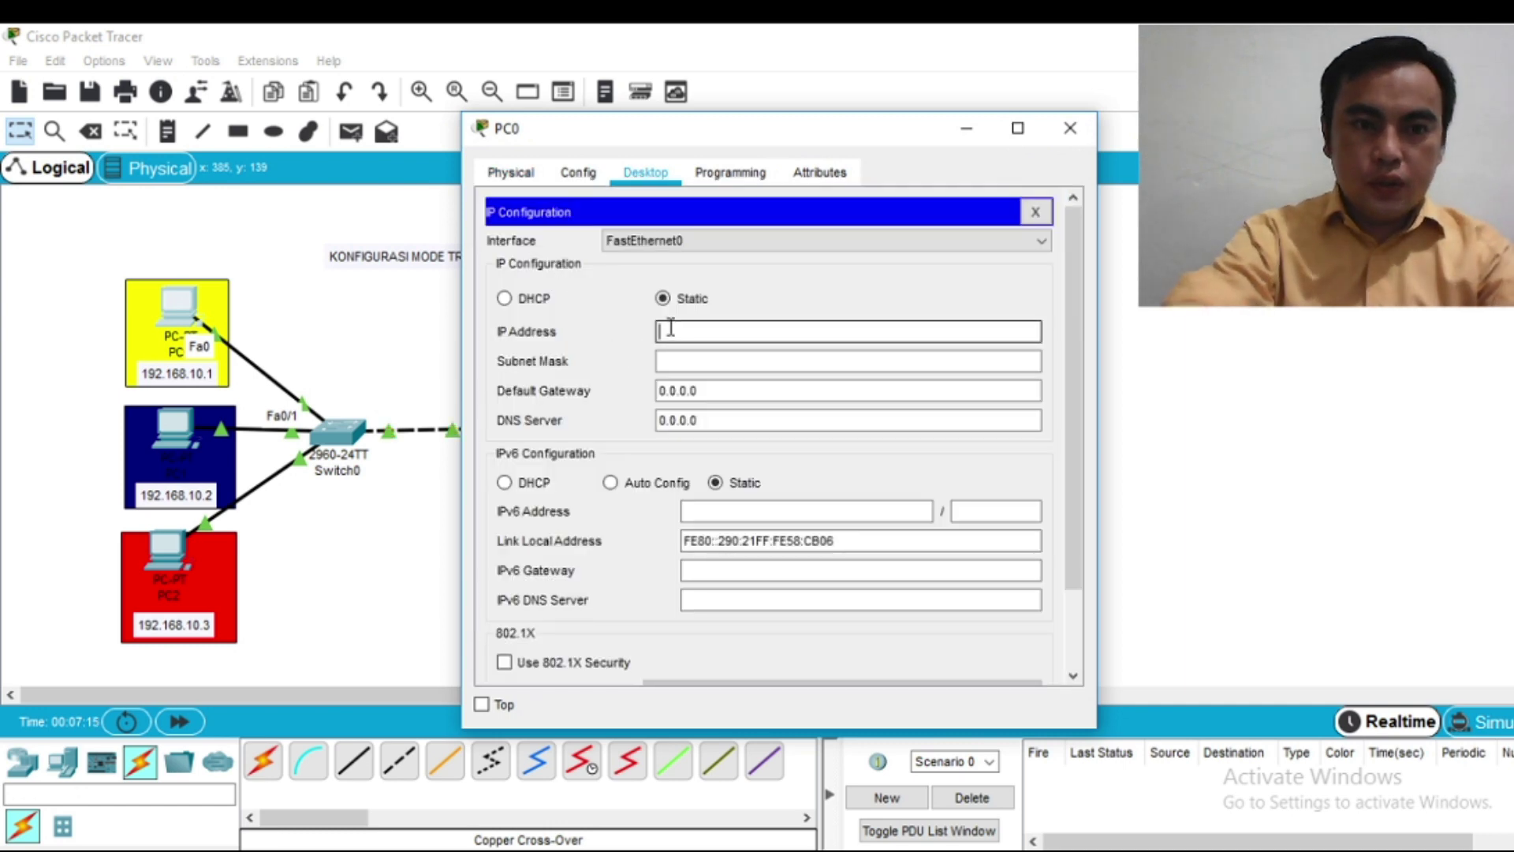
pyautogui.write('19')
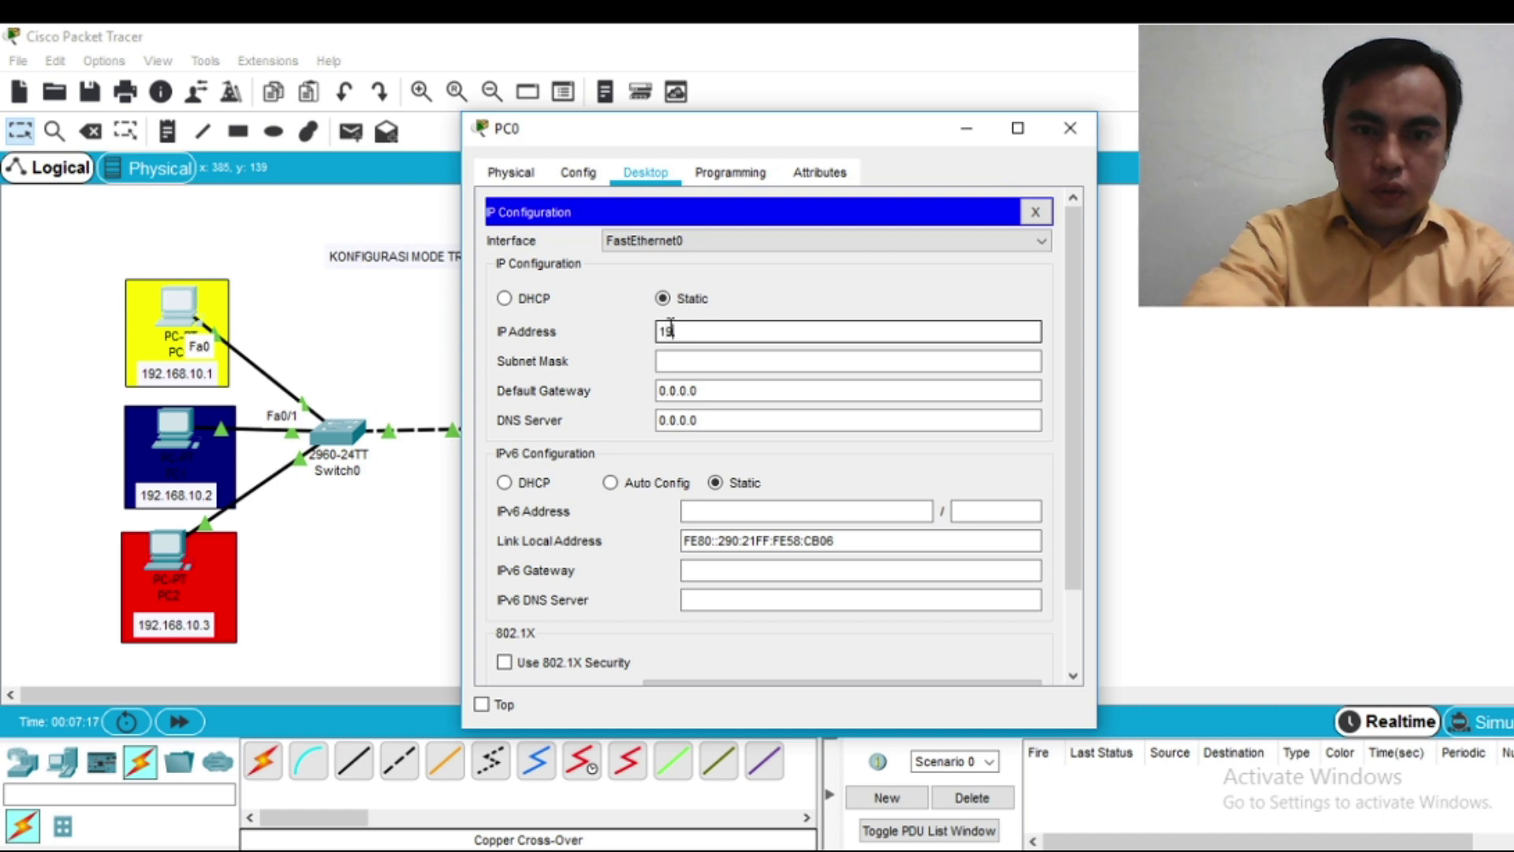
pyautogui.write('2.168')
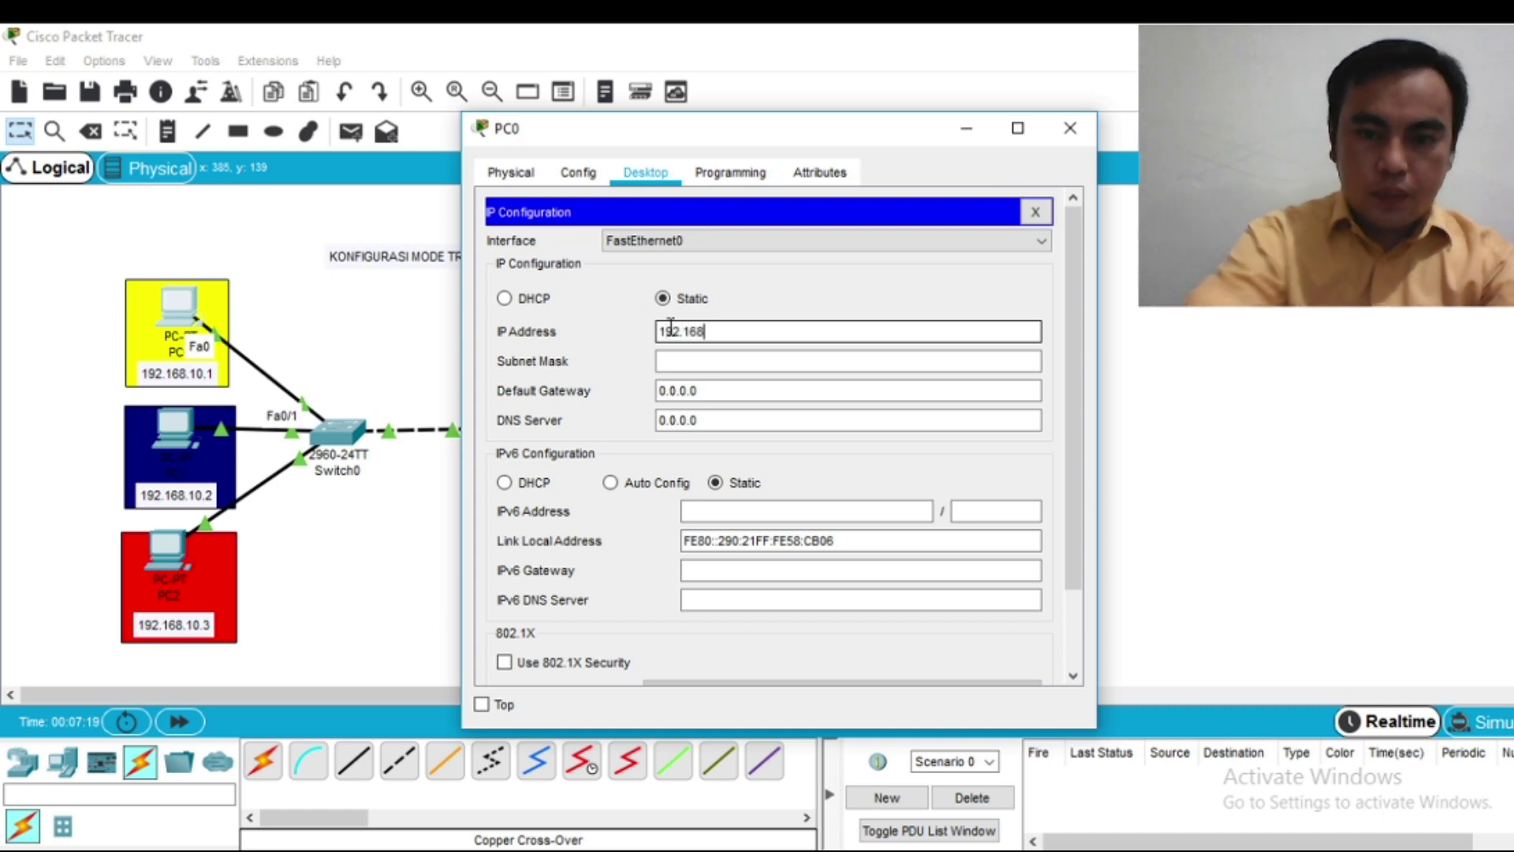
pyautogui.write('.10.1')
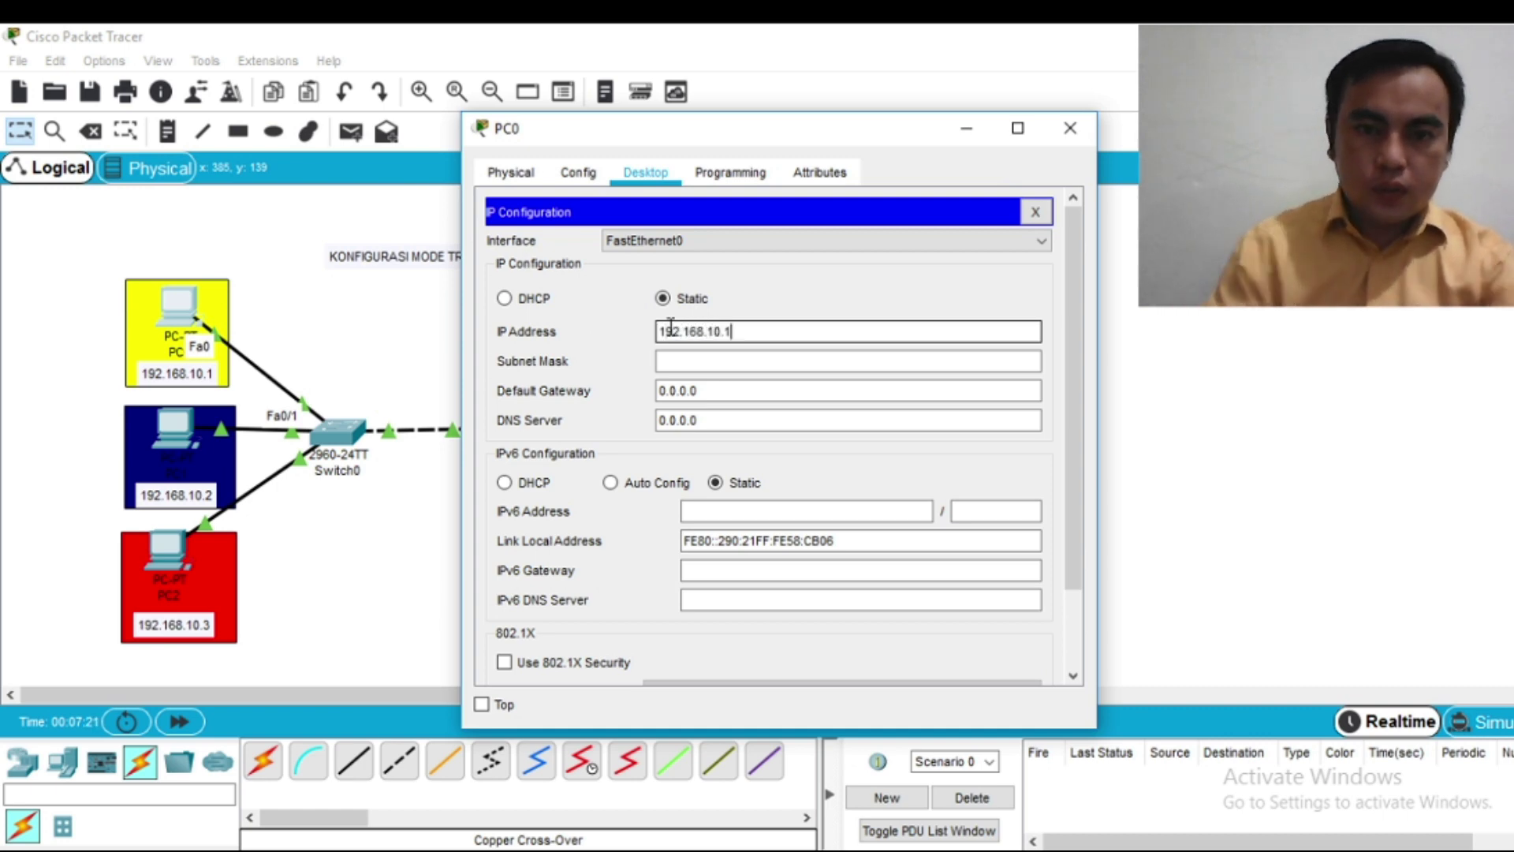
pyautogui.click(701, 361)
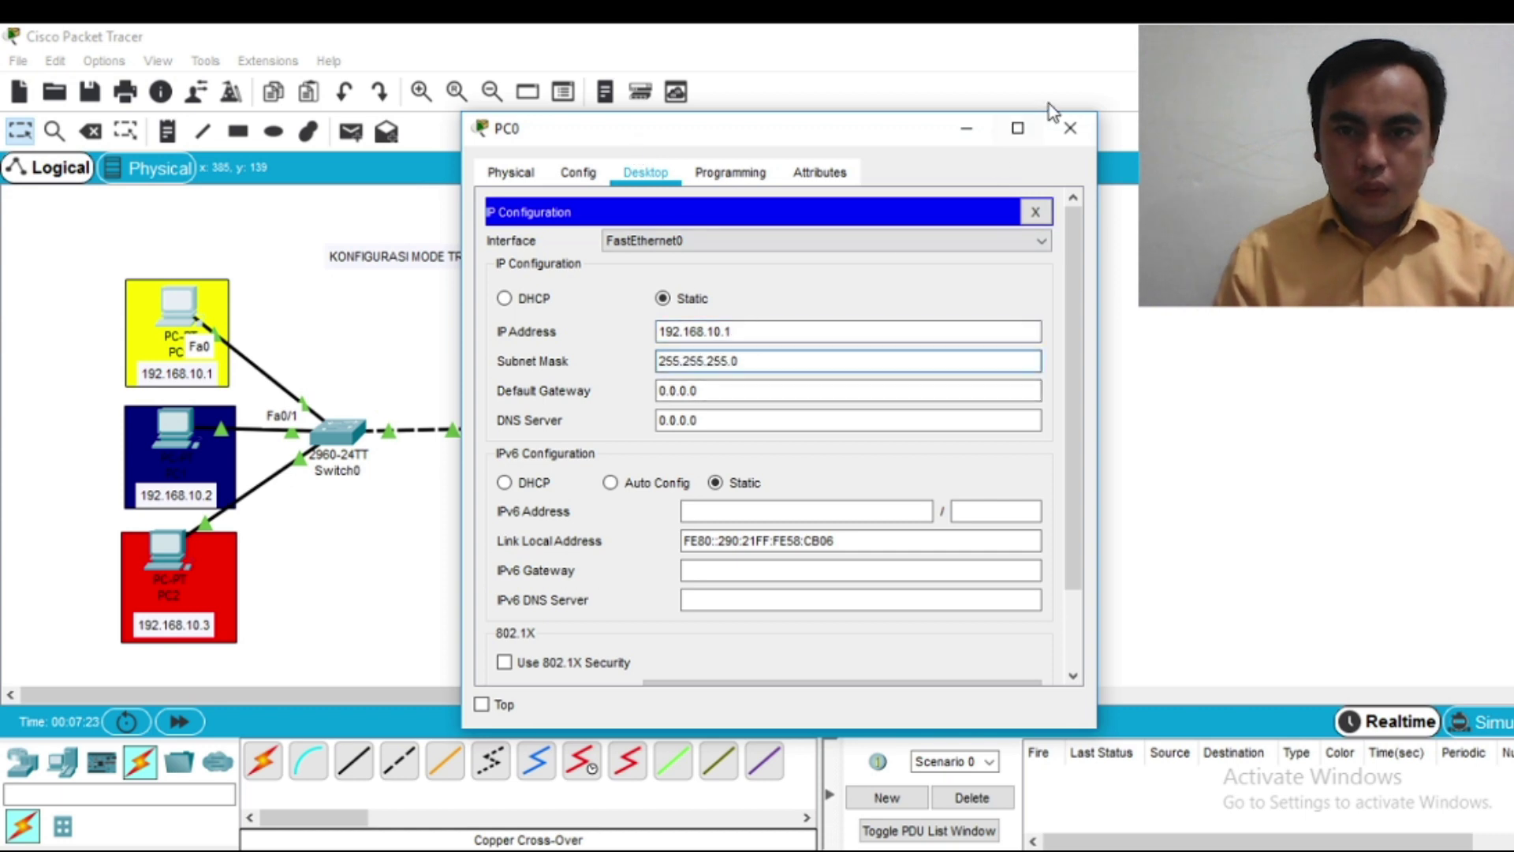
pyautogui.click(1071, 128)
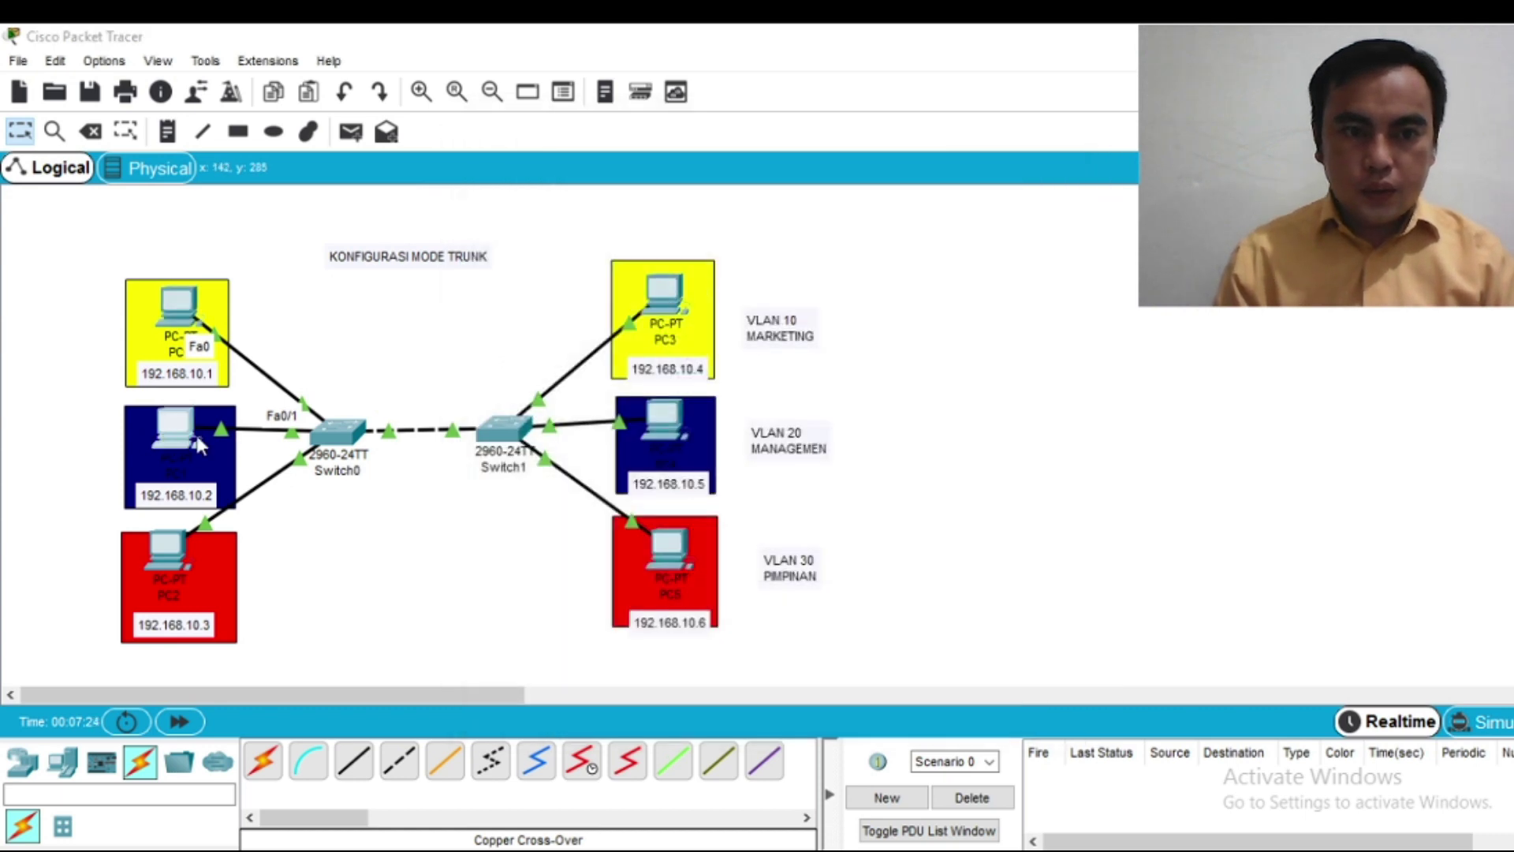
# Step: Give PC1 the static IP address 192.168.10.2 with subnet mask 255.255.255.0
pyautogui.click(190, 437)
pyautogui.click(643, 172)
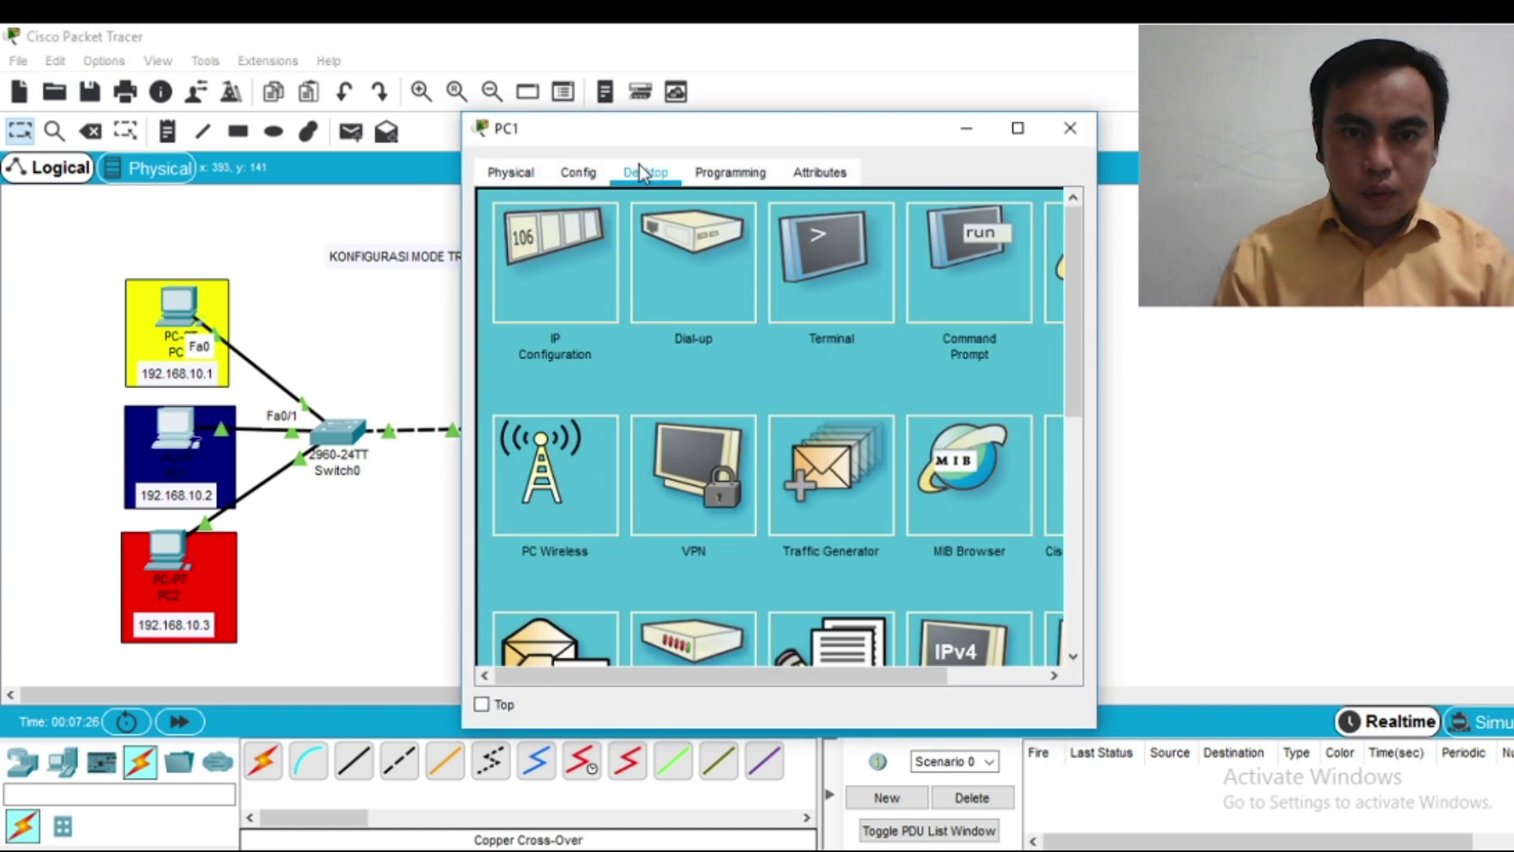
pyautogui.click(560, 283)
pyautogui.click(676, 332)
pyautogui.write('192.168.1')
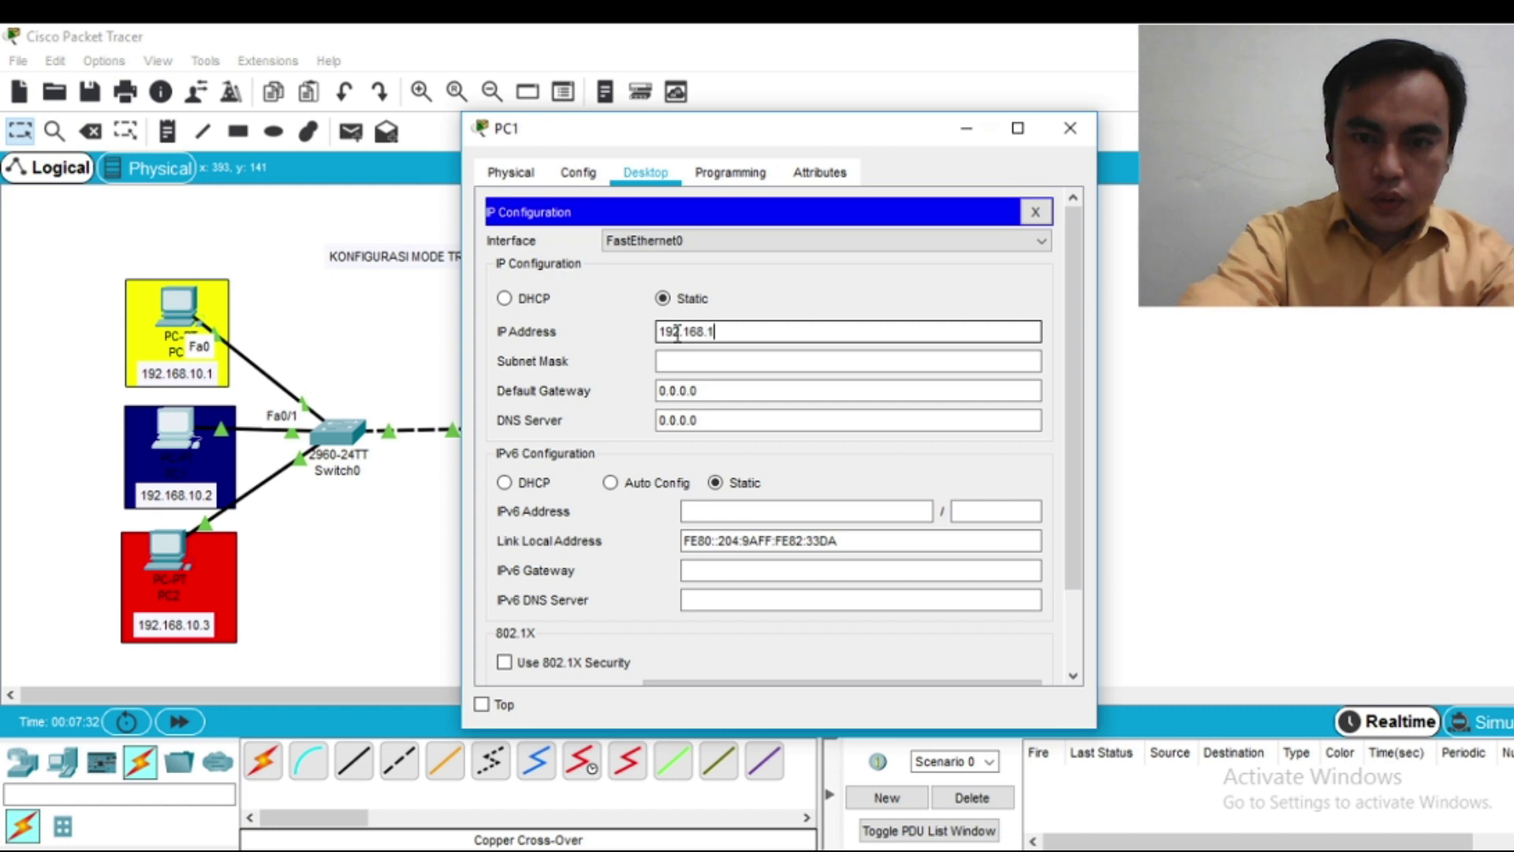
pyautogui.write('0.2')
pyautogui.click(675, 362)
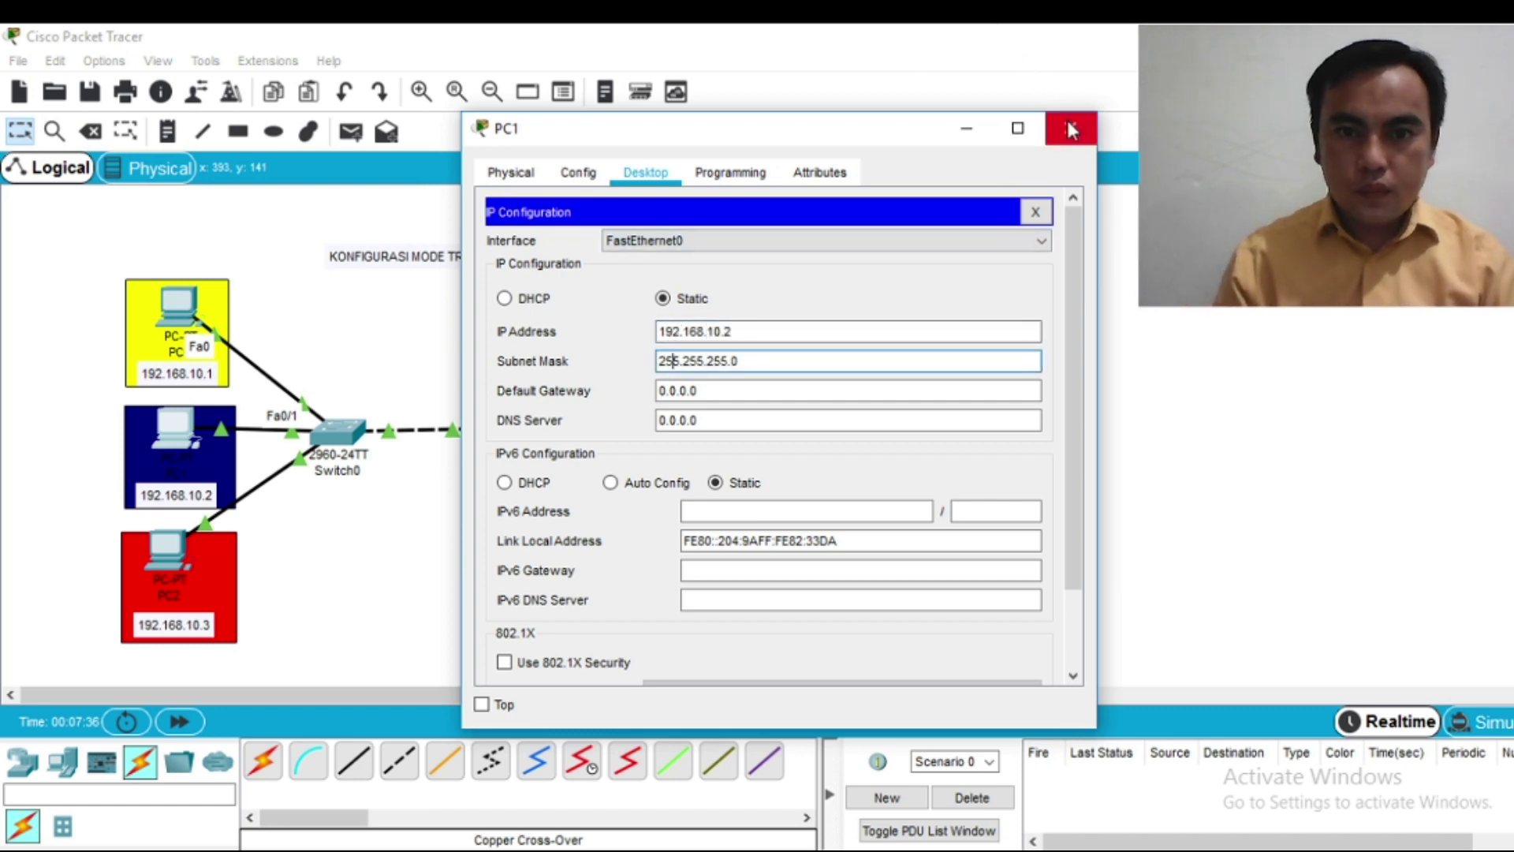
pyautogui.click(1070, 131)
# Step: Give PC2 the static IP address 192.168.10.3 and let its default subnet mask fill in
pyautogui.doubleClick(212, 546)
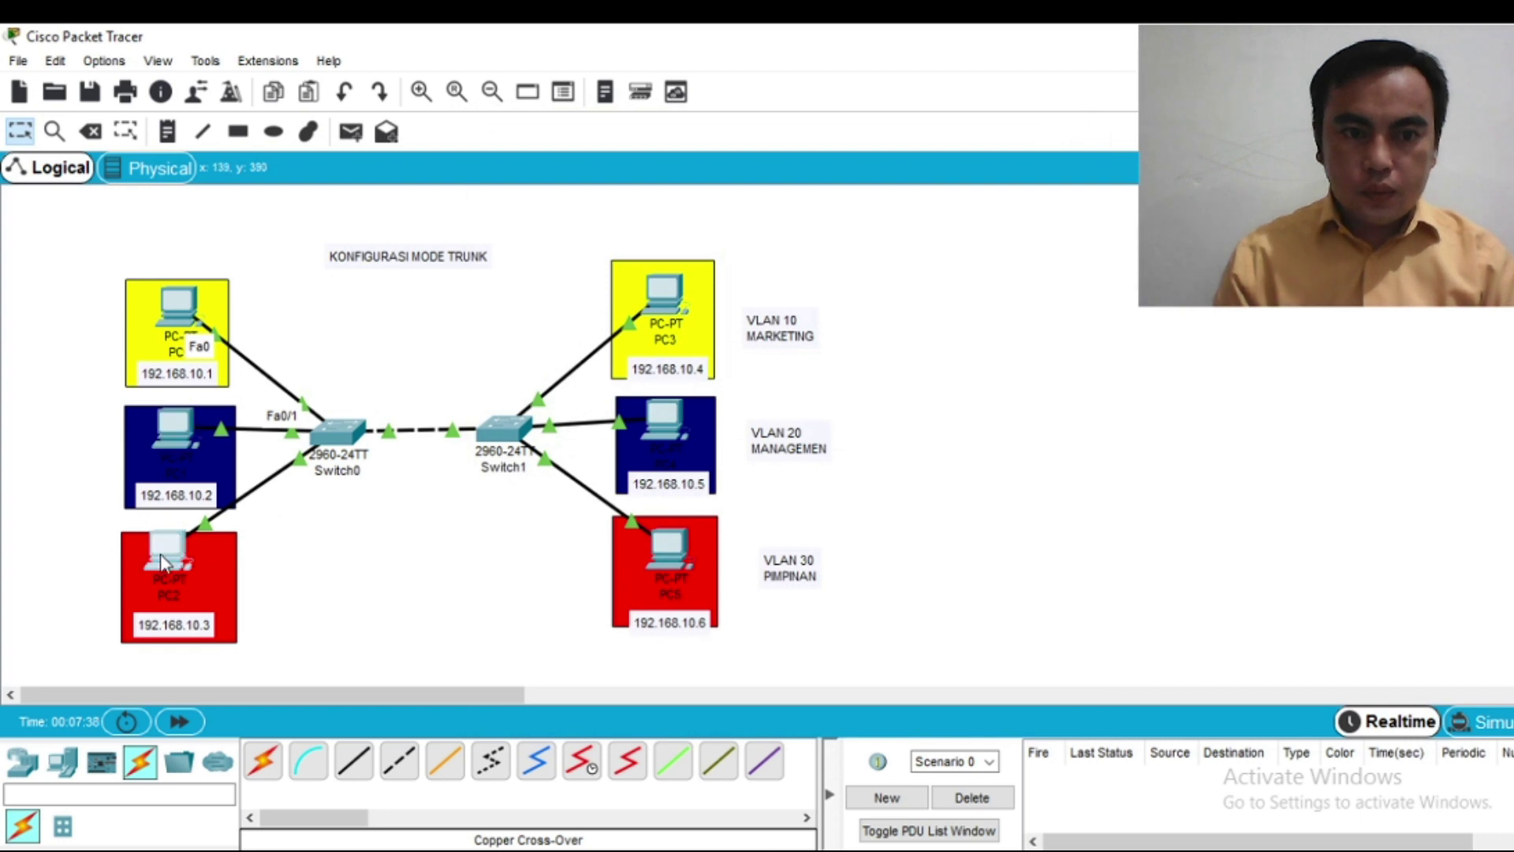
pyautogui.click(616, 175)
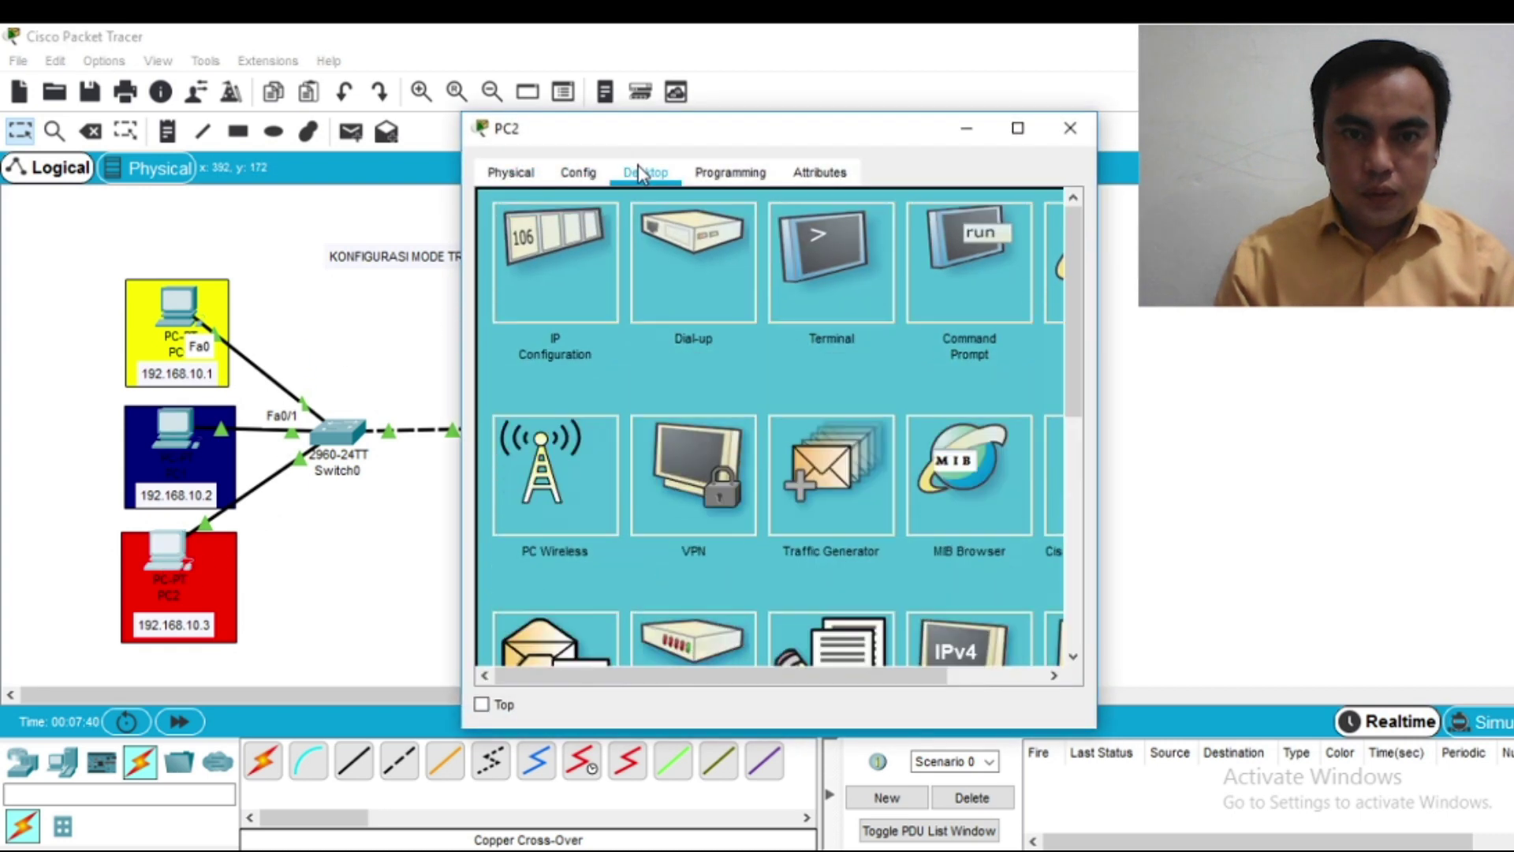
pyautogui.click(555, 282)
pyautogui.click(673, 333)
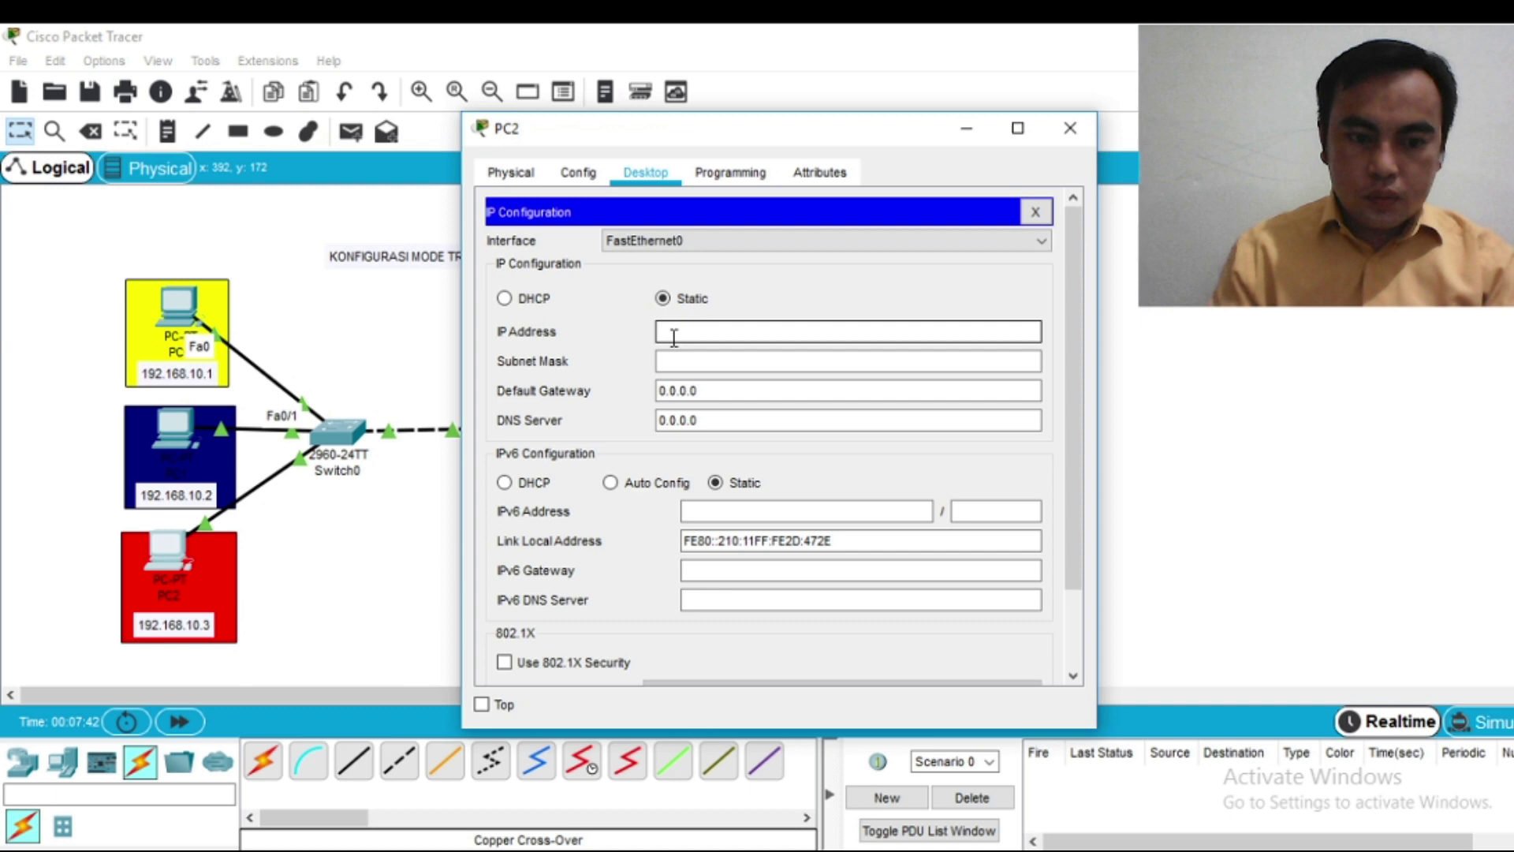
pyautogui.write('192.1')
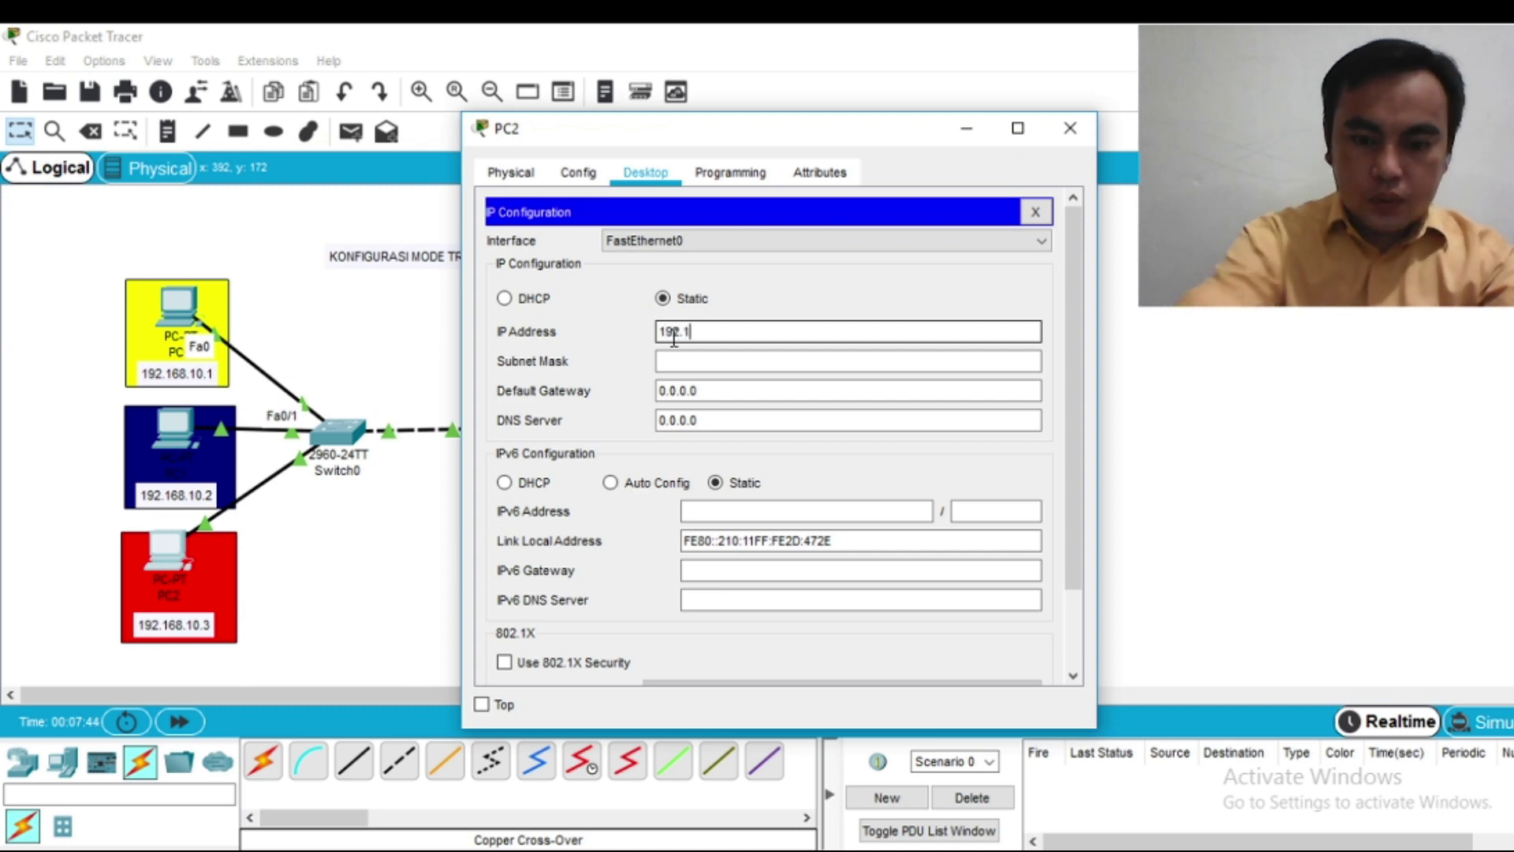
pyautogui.write('68.10.3')
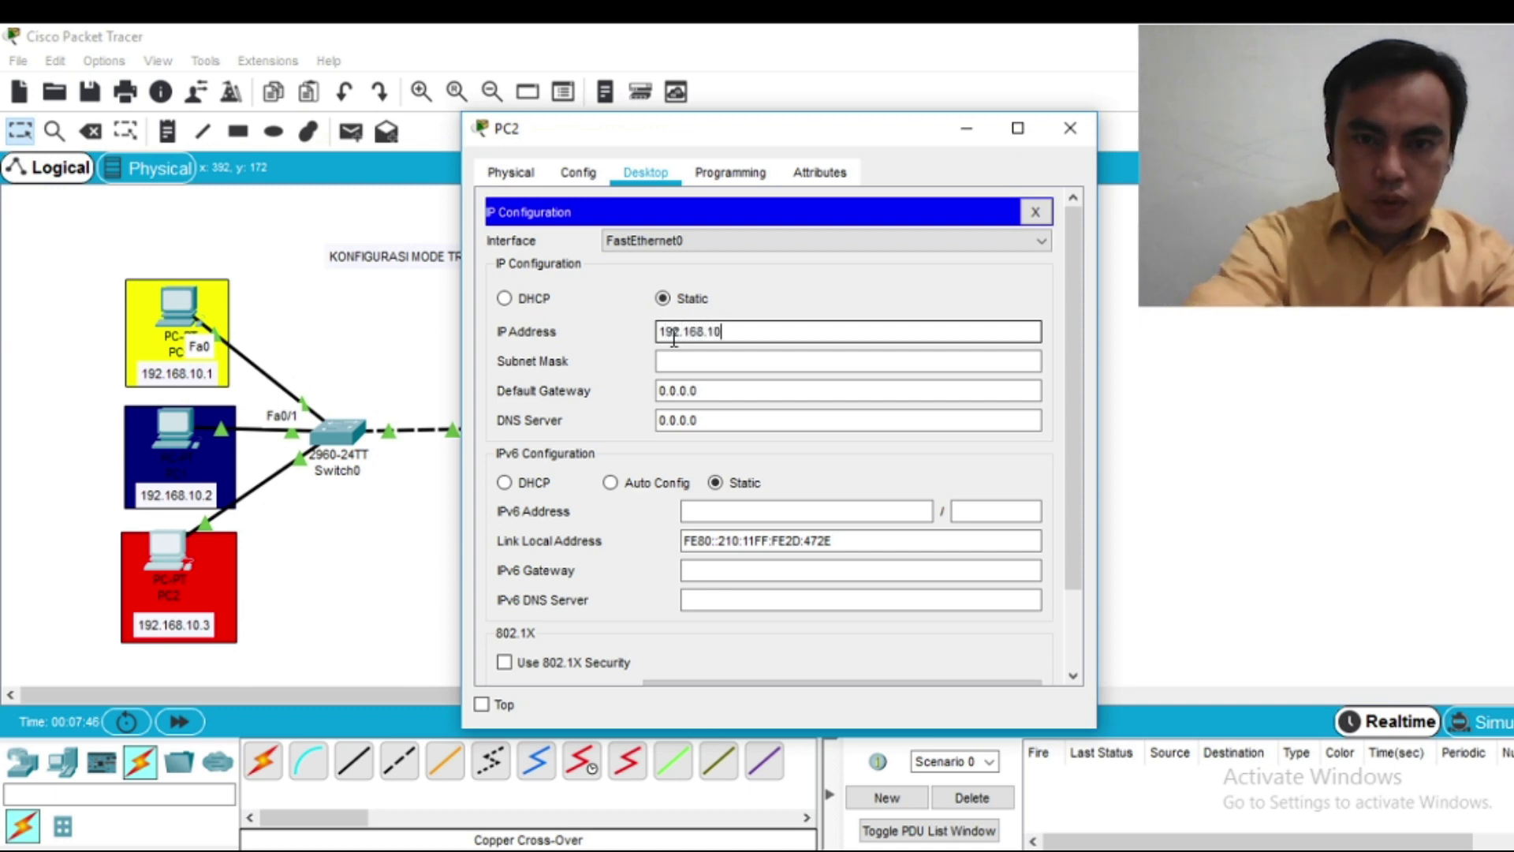
pyautogui.click(686, 361)
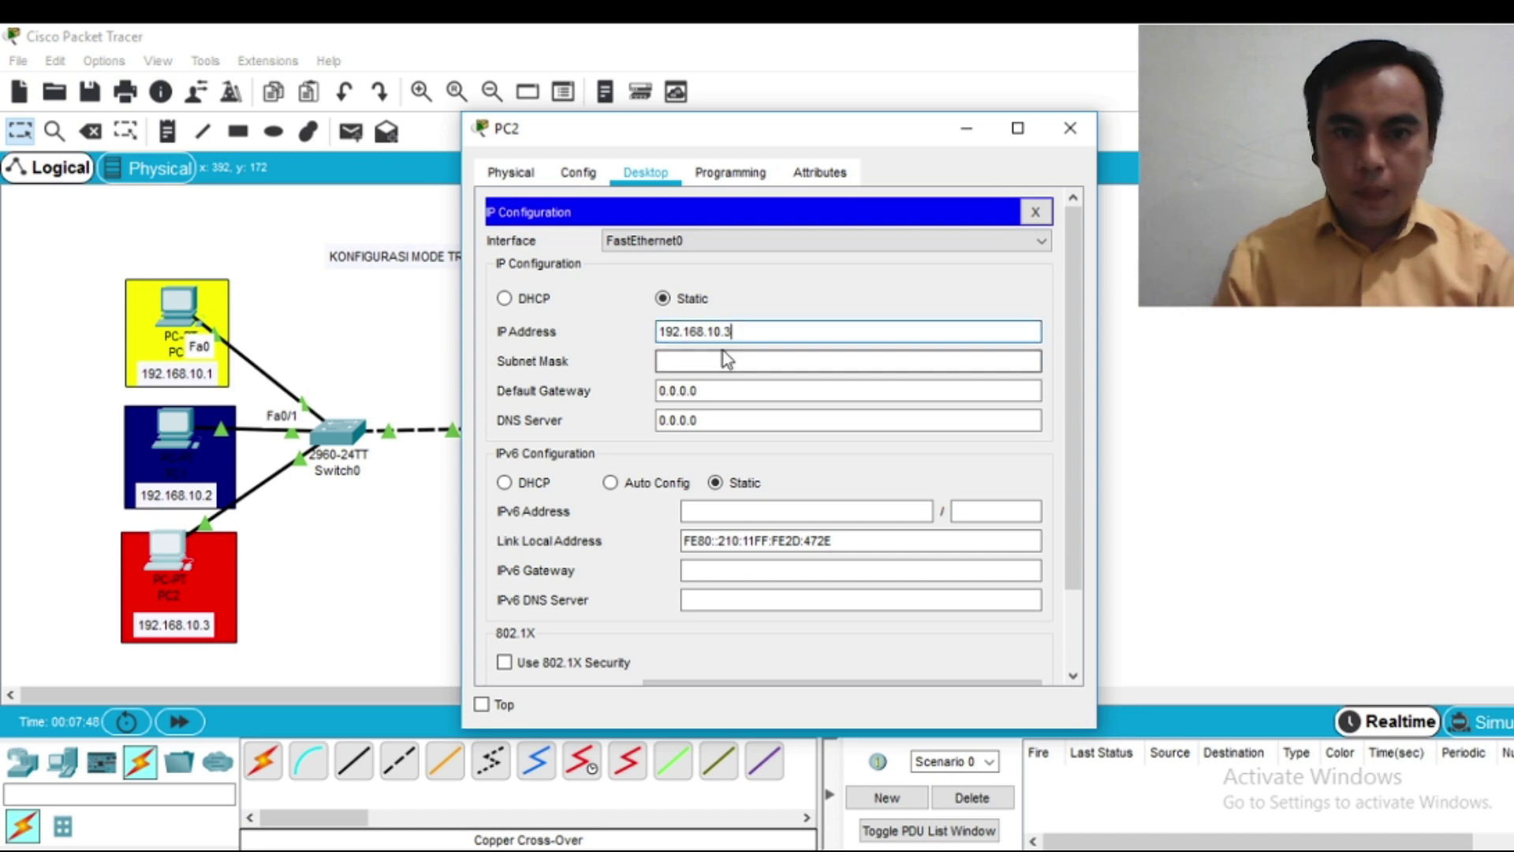
pyautogui.click(1016, 131)
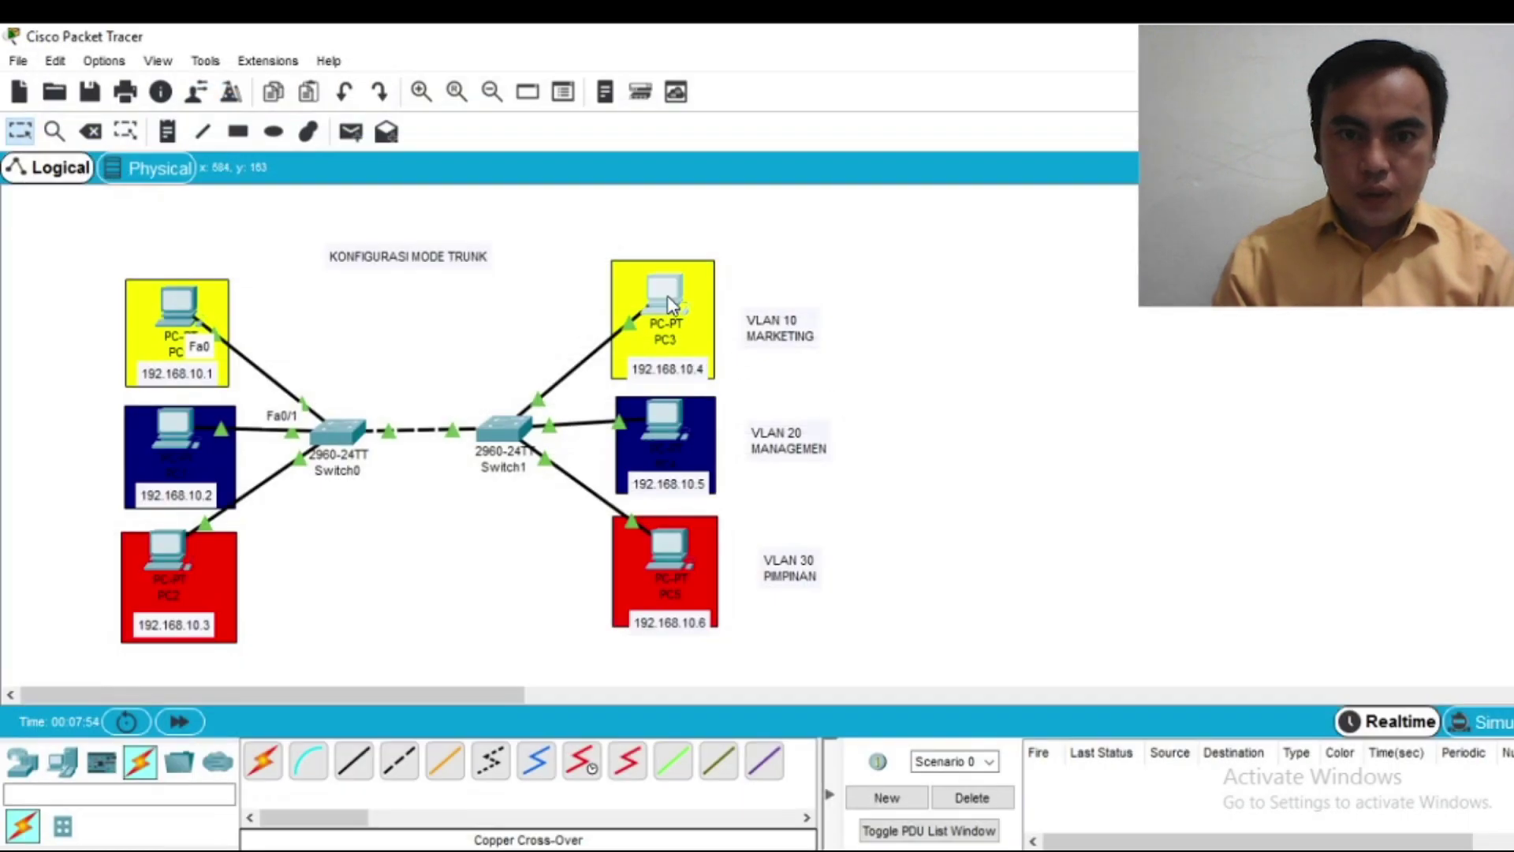
# Step: Give PC3 the static IP address 192.168.10.4 and let its default subnet mask fill in
pyautogui.click(672, 303)
pyautogui.click(646, 174)
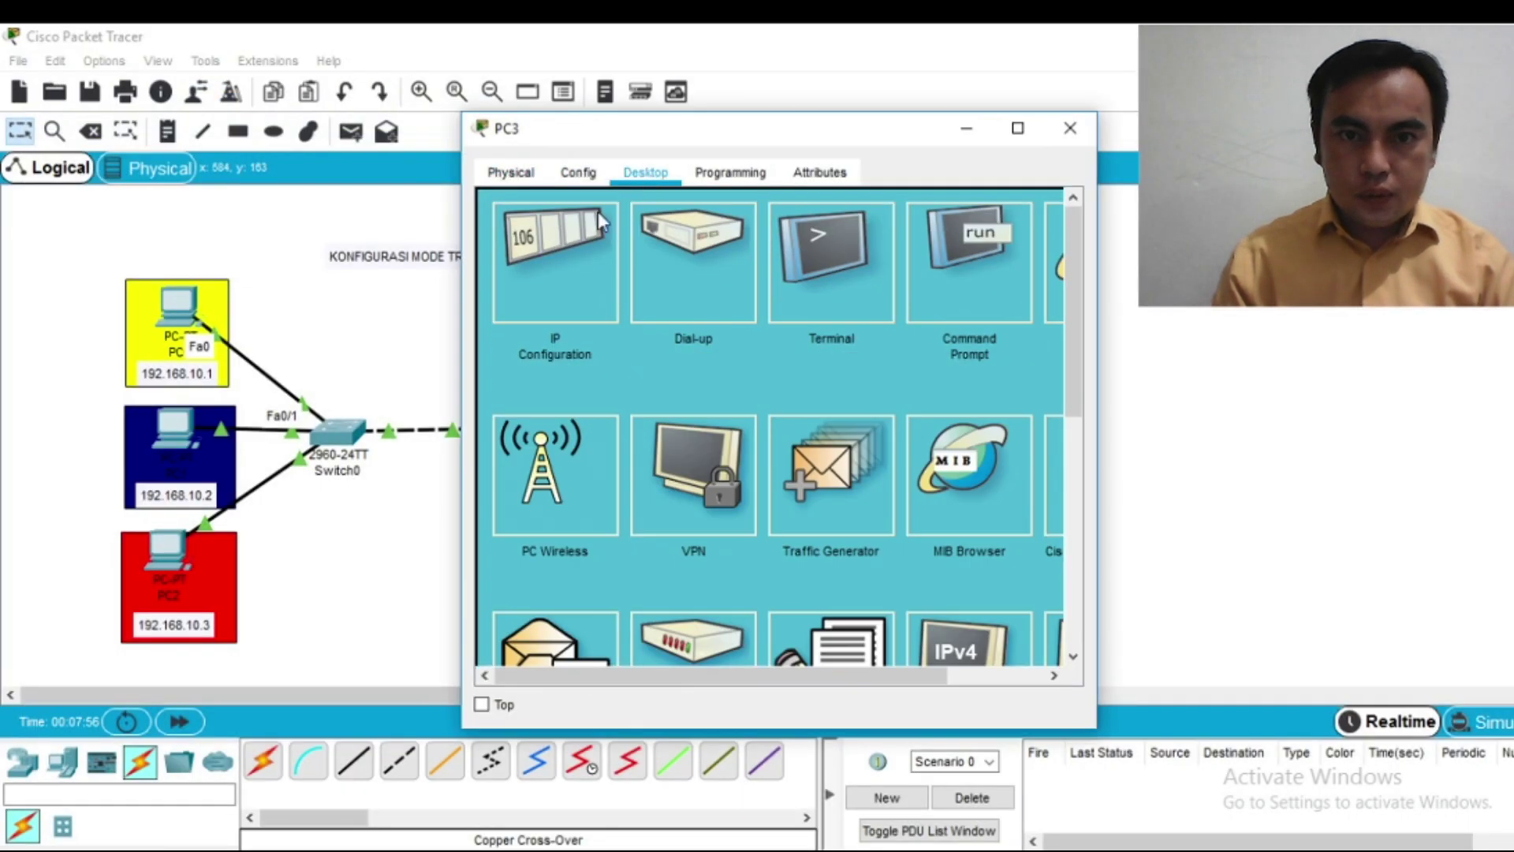
pyautogui.click(557, 238)
pyautogui.click(685, 335)
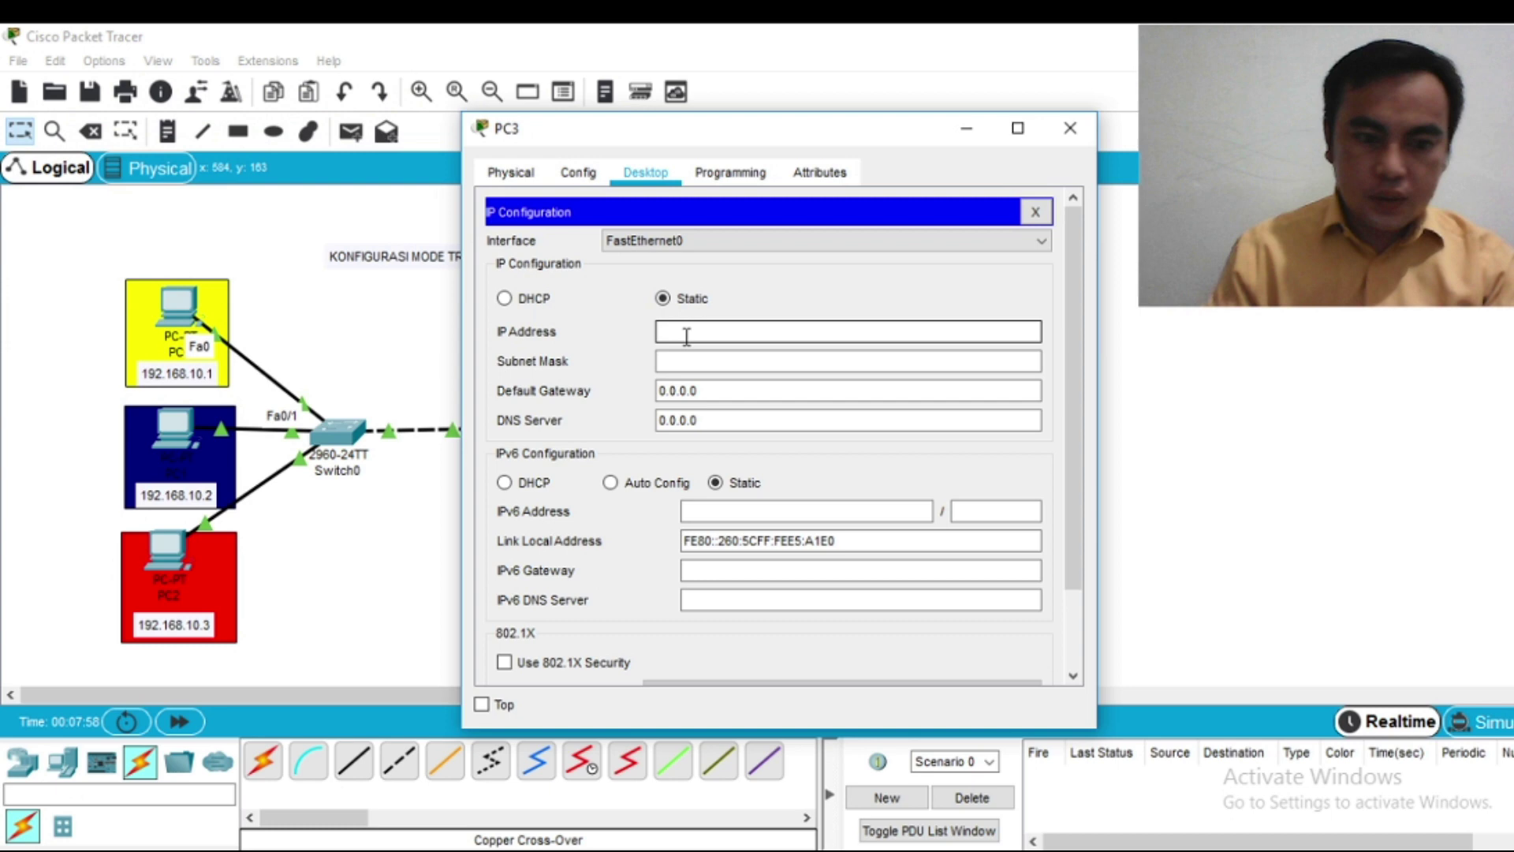
pyautogui.write('192.168.10.4')
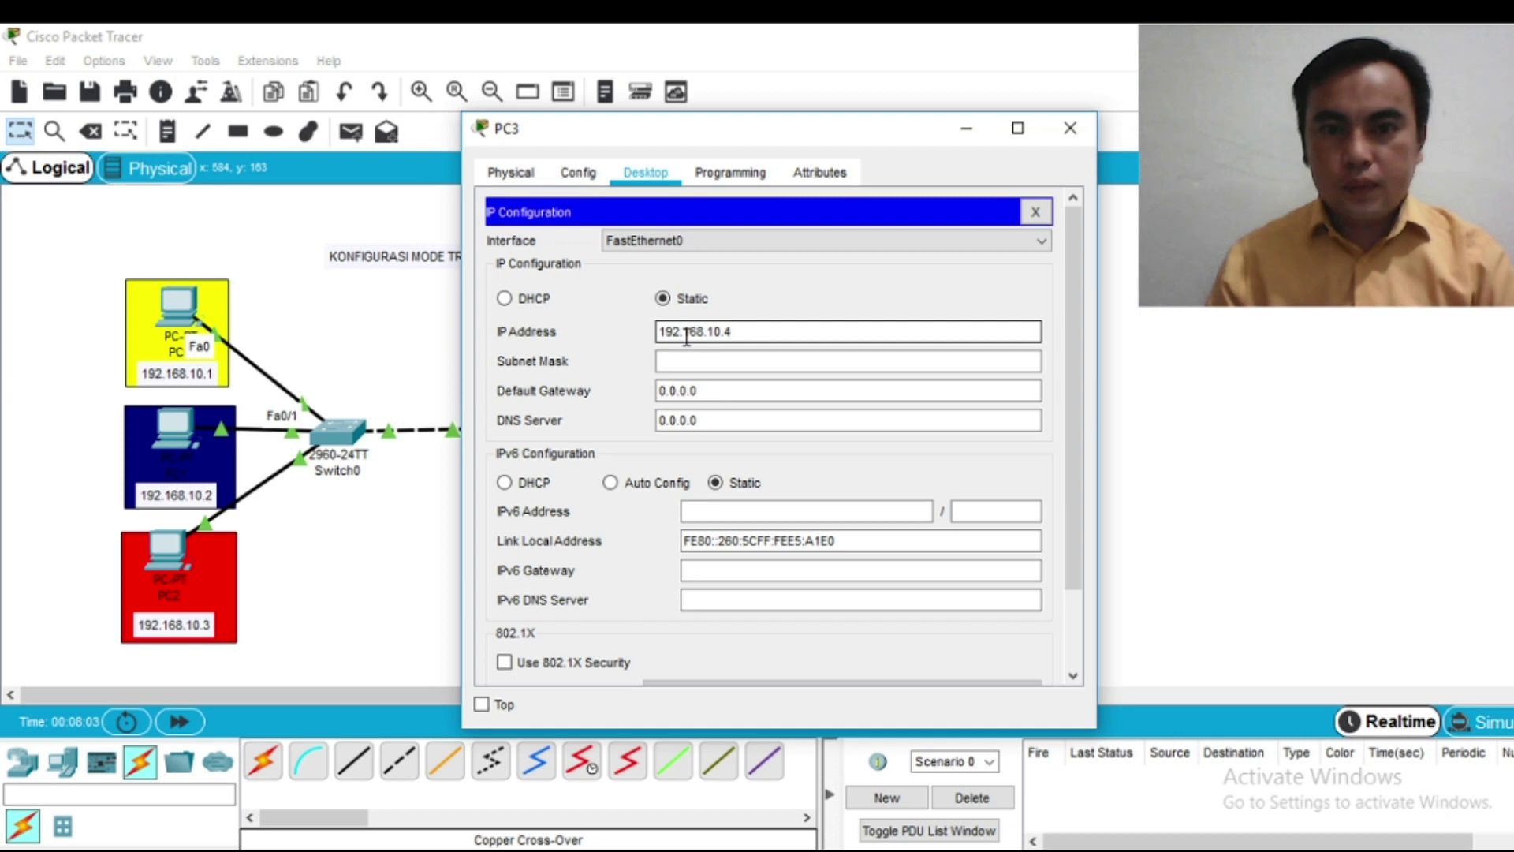
pyautogui.press('Tab')
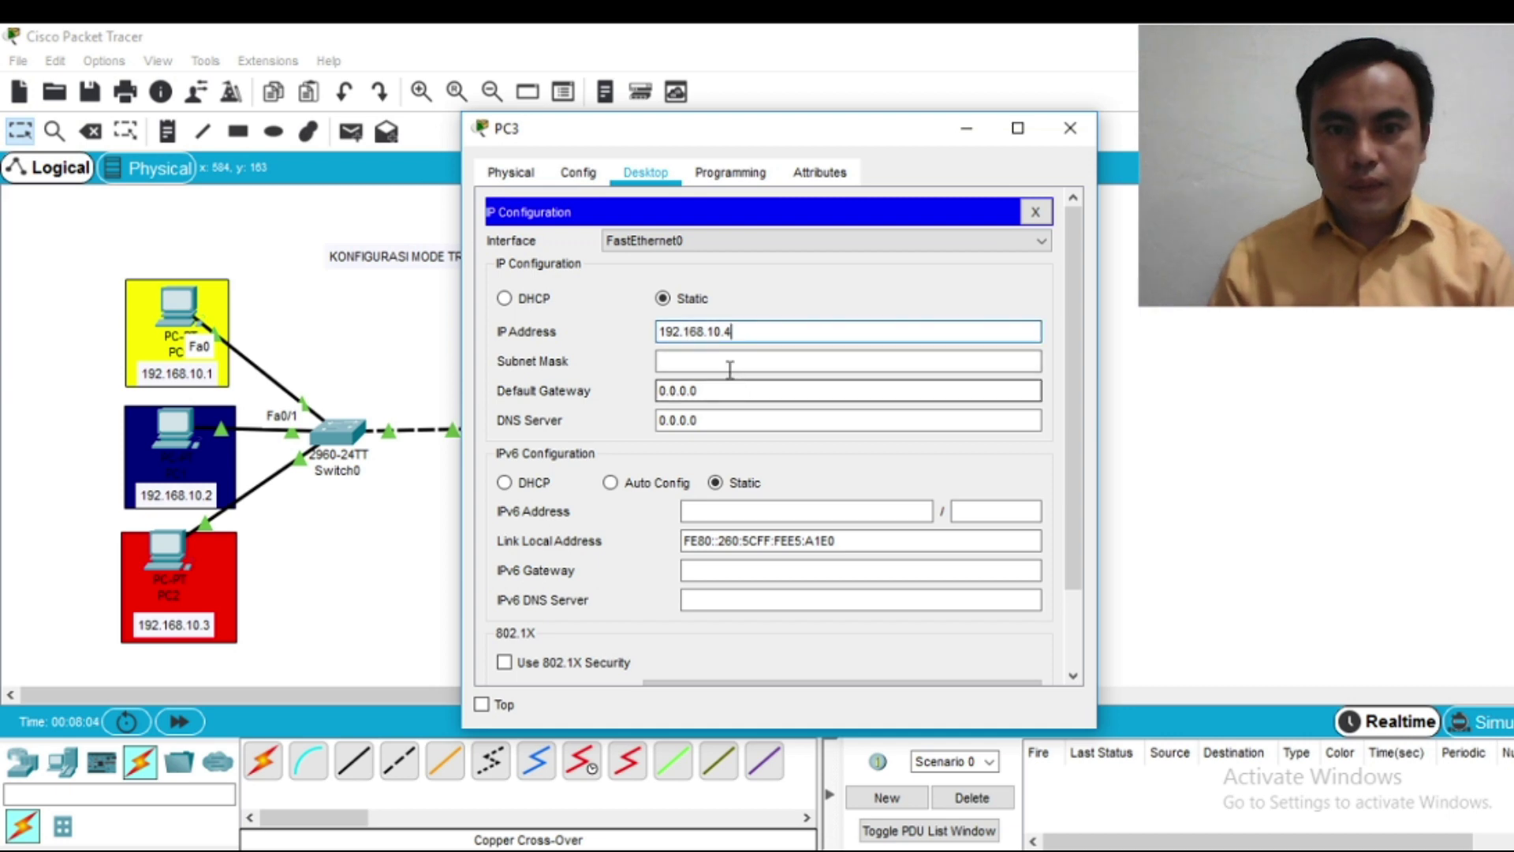
pyautogui.click(1070, 128)
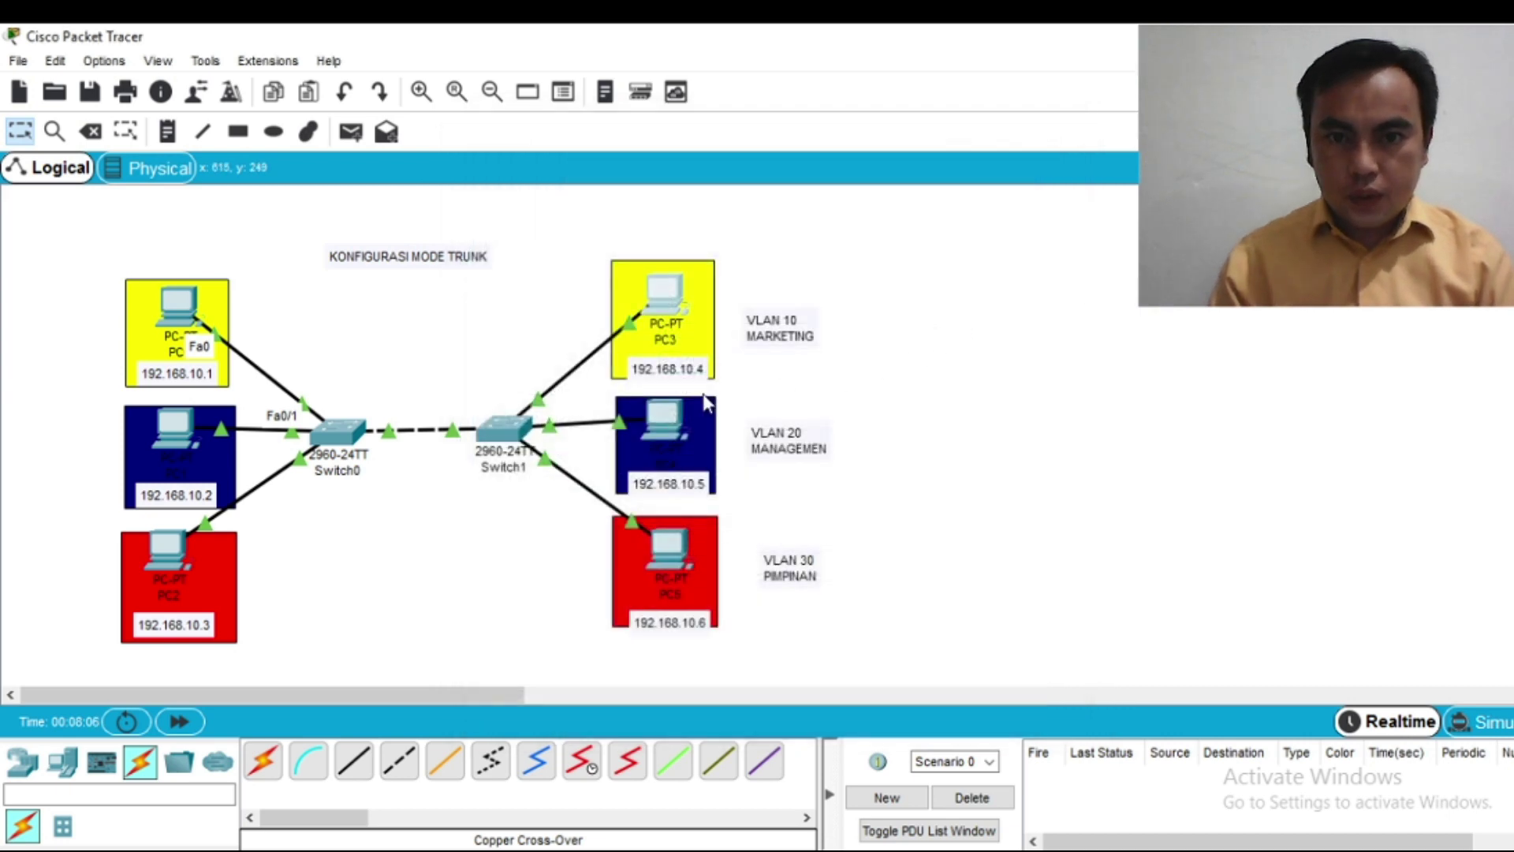
# Step: Give PC4 the static IP address 192.168.10.5 with subnet mask 255.255.255.0
pyautogui.click(671, 447)
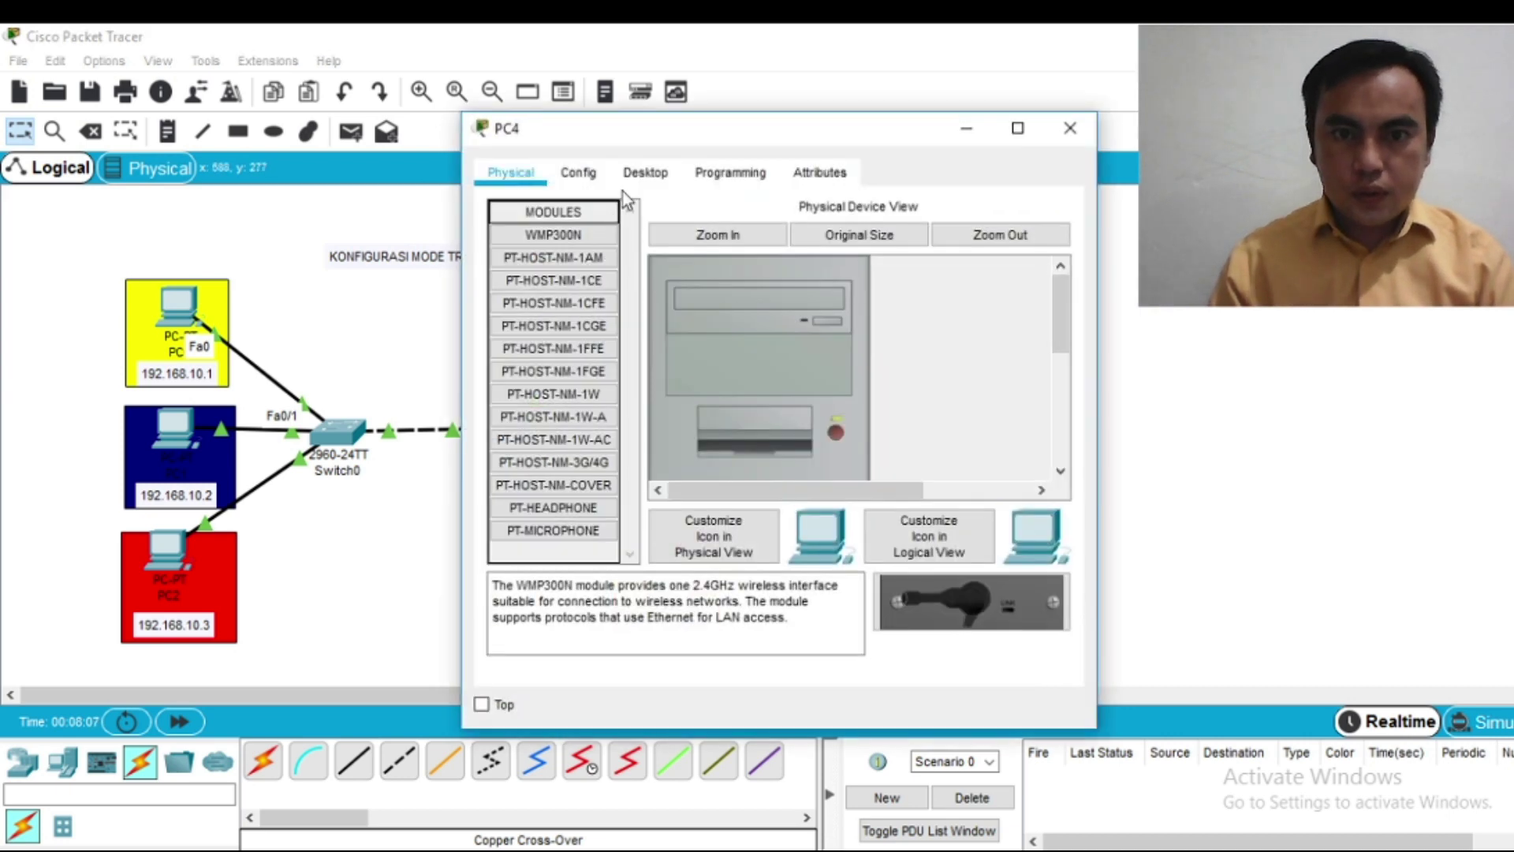
pyautogui.click(646, 172)
pyautogui.click(604, 230)
pyautogui.click(661, 331)
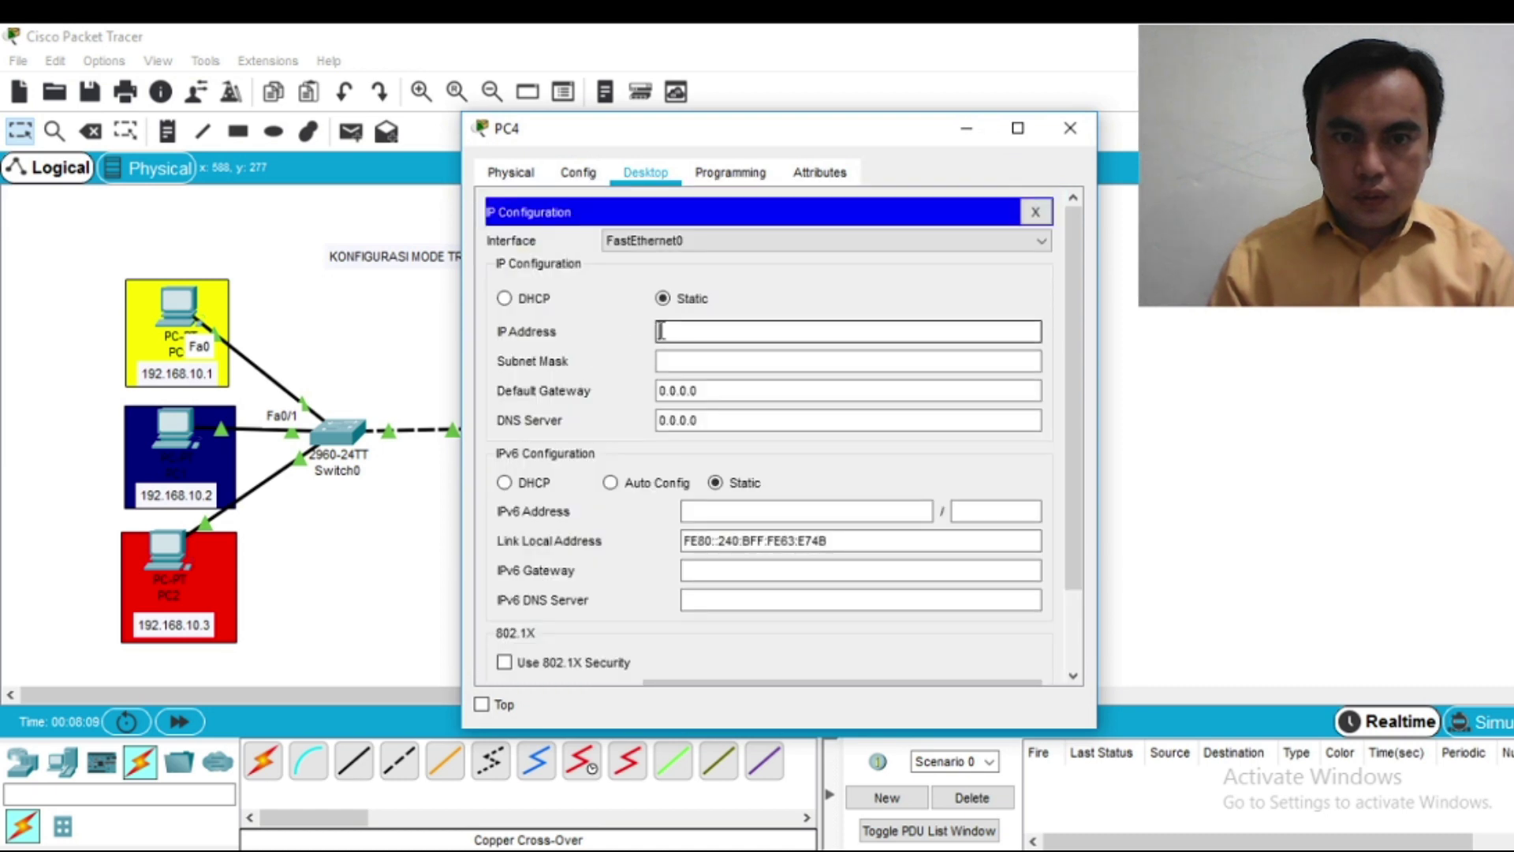
pyautogui.write('192.168.10.5')
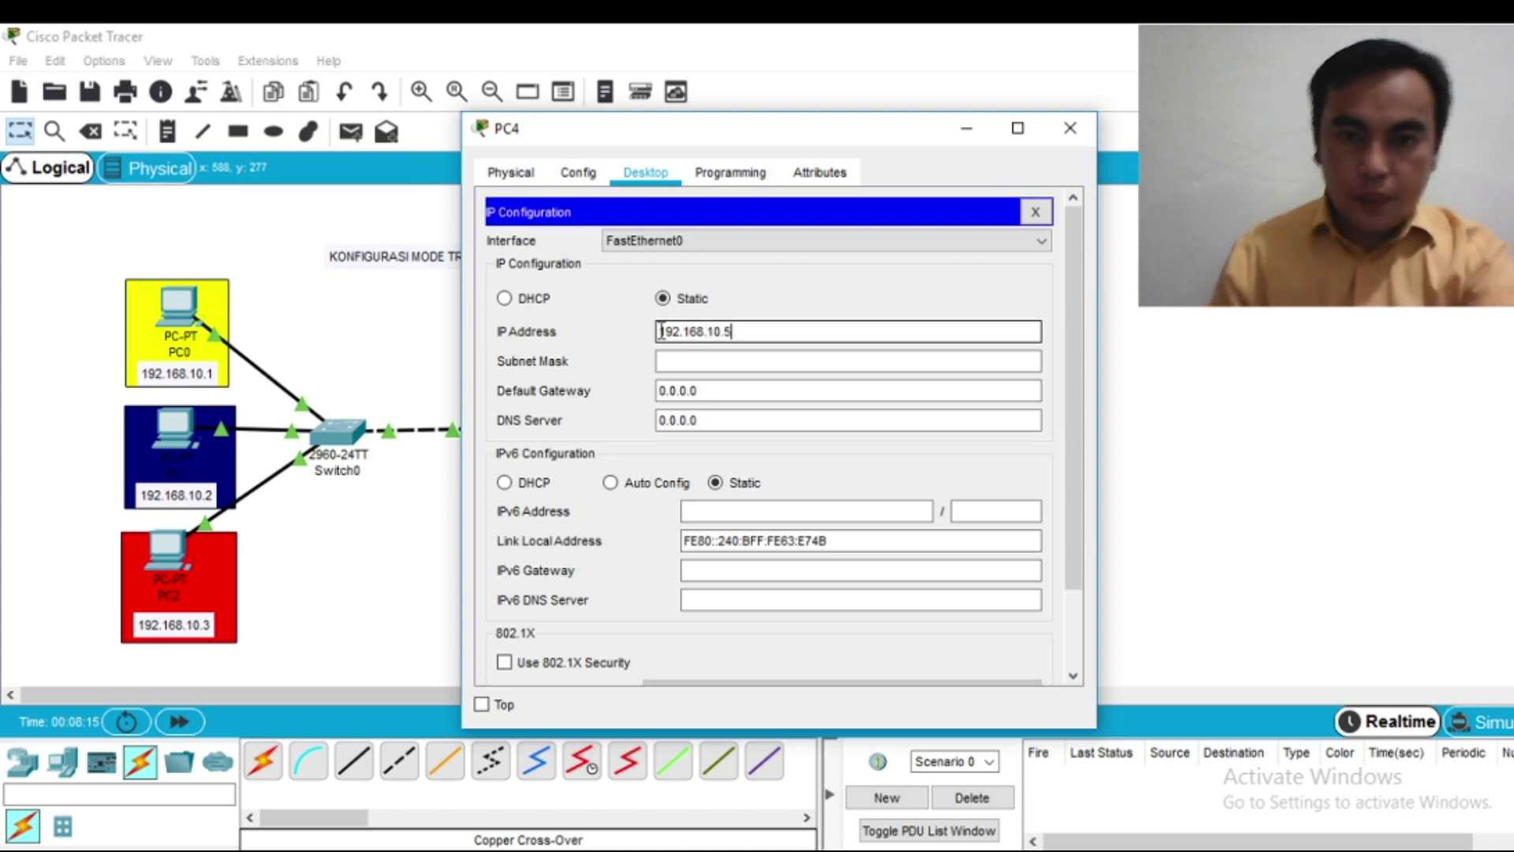
pyautogui.click(759, 359)
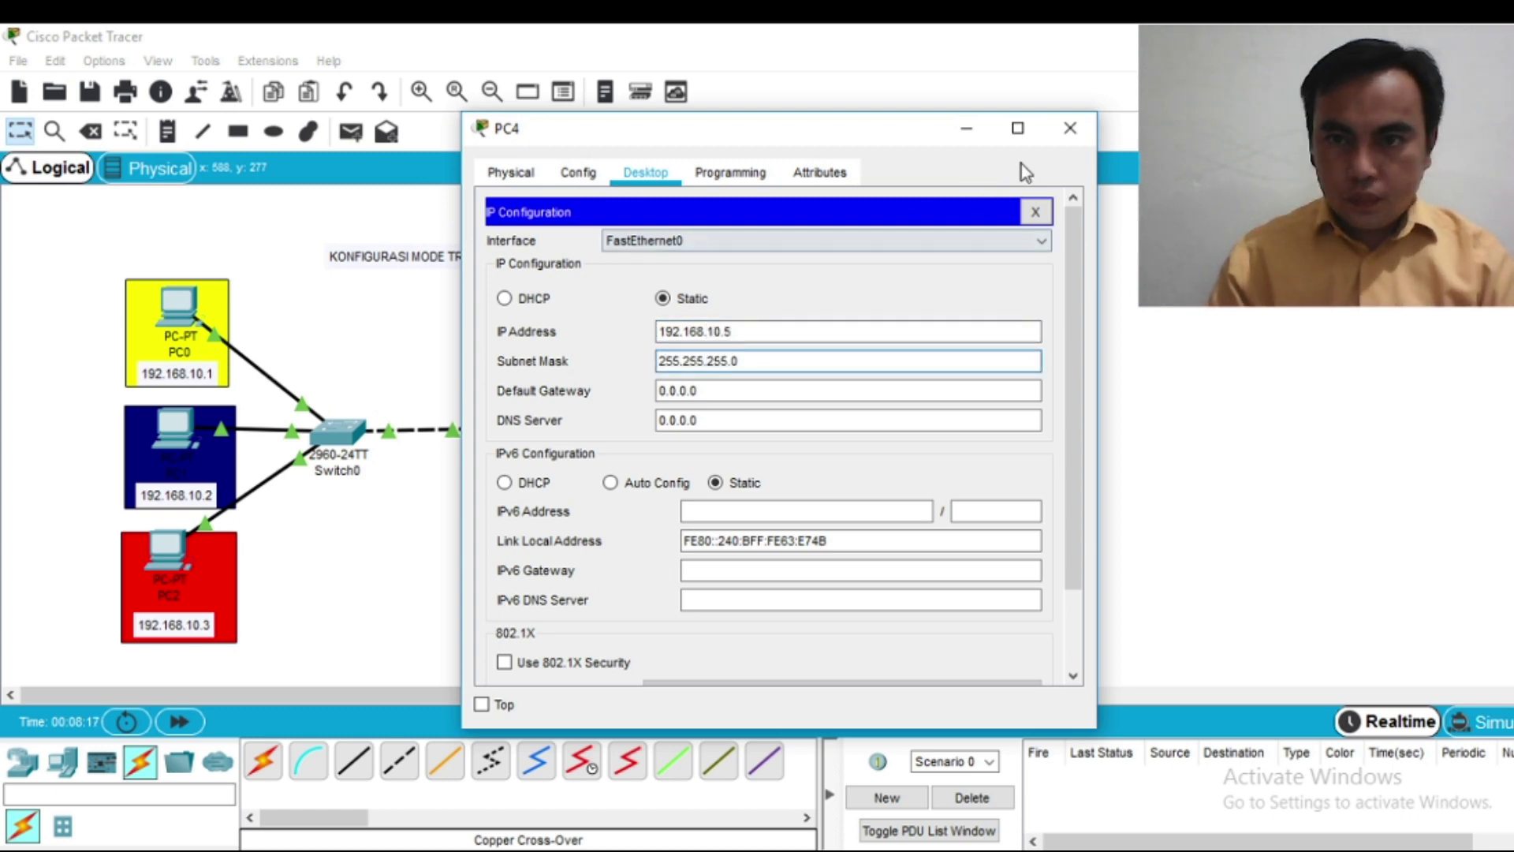
pyautogui.click(1071, 129)
# Step: Give PC5 the static IP address 192.168.10.6 and let its default subnet mask fill in
pyautogui.click(680, 555)
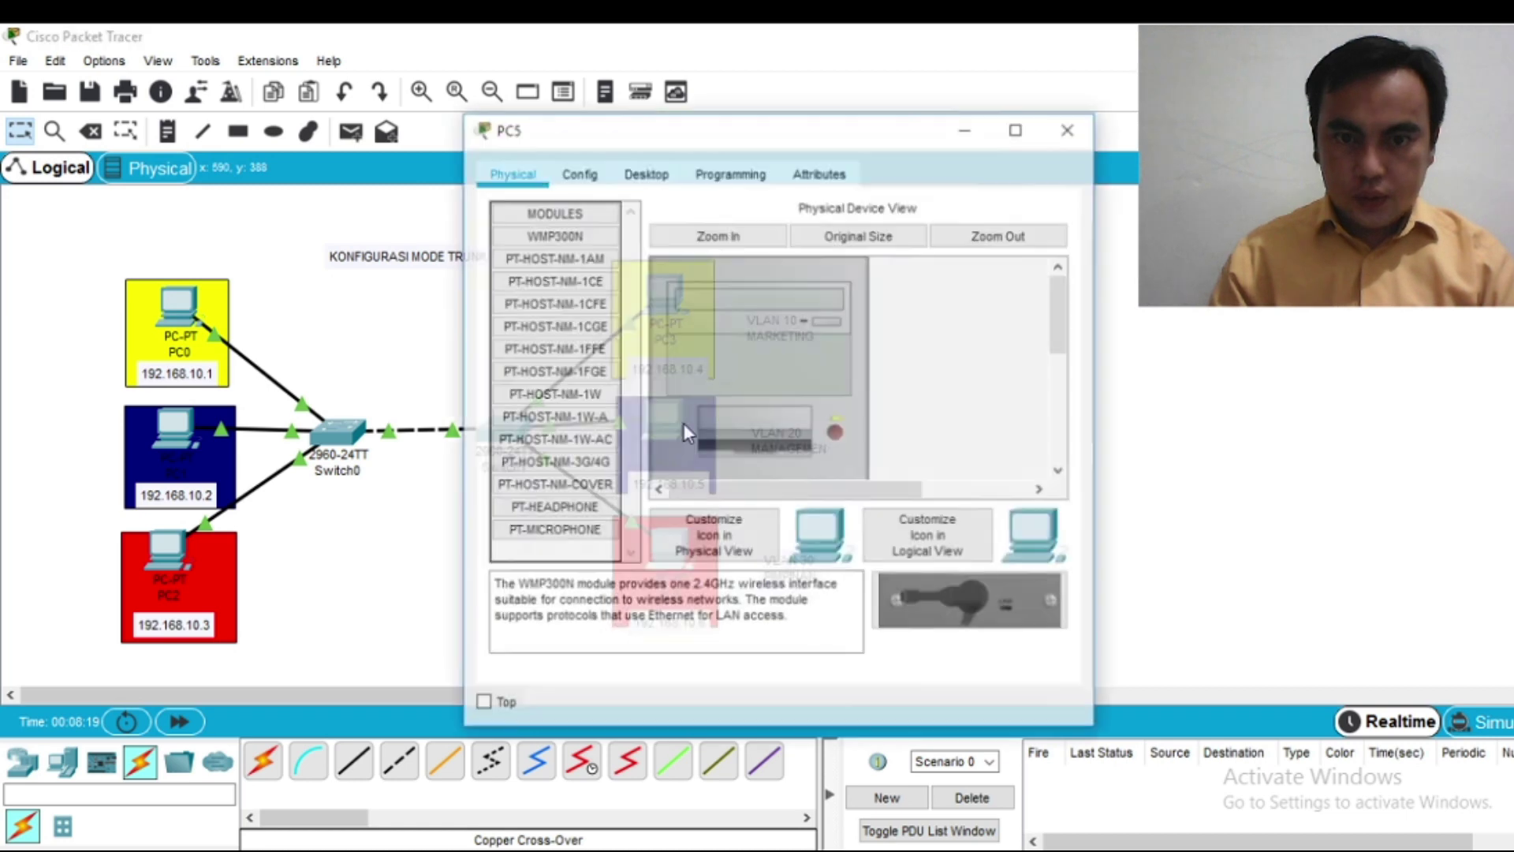
pyautogui.click(641, 174)
pyautogui.click(571, 312)
pyautogui.click(670, 333)
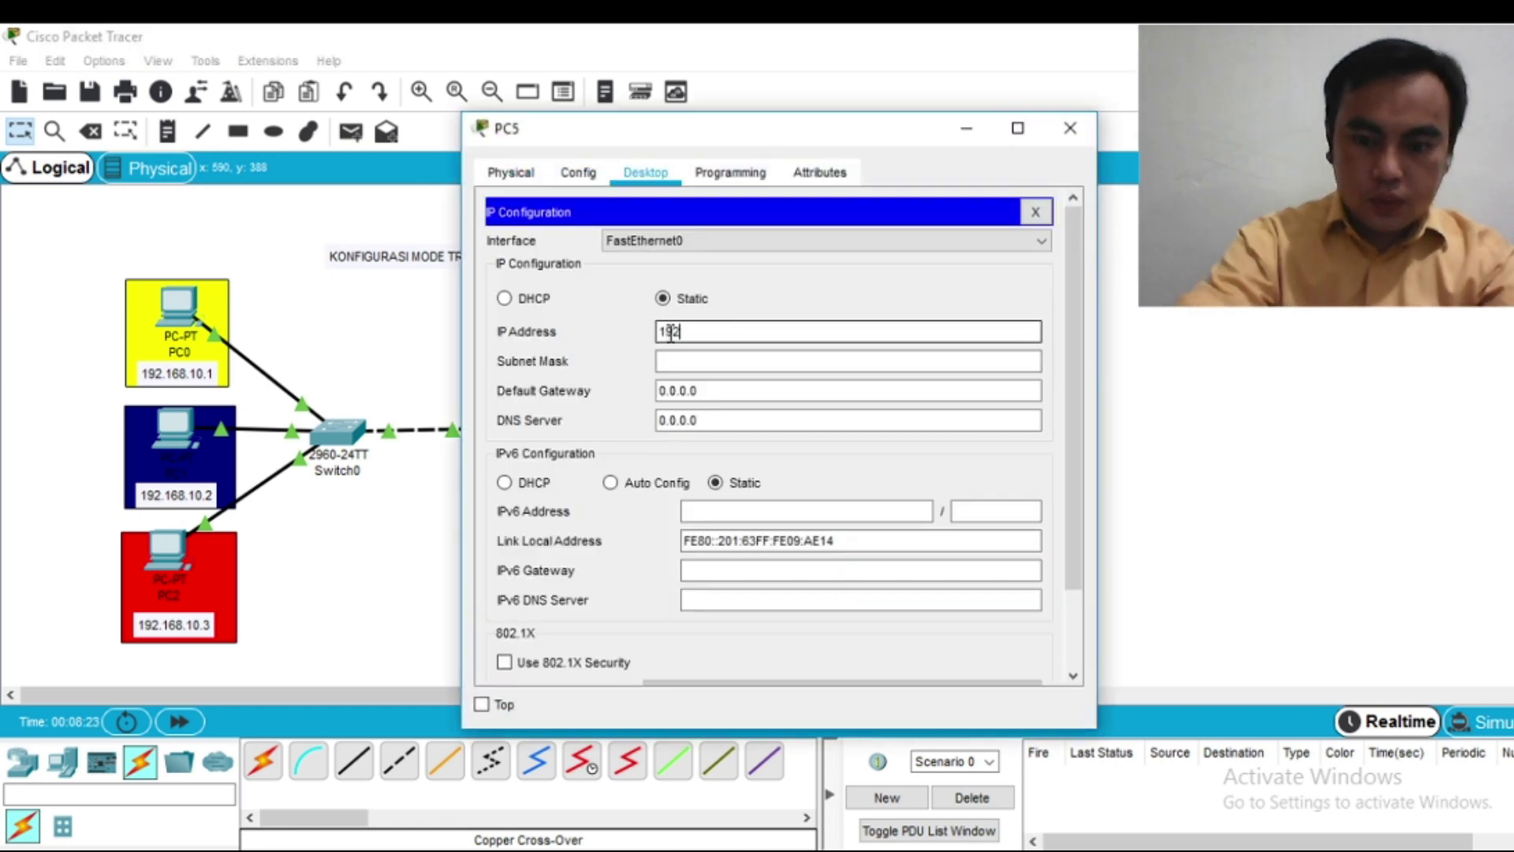
pyautogui.write('192.168.10.6')
pyautogui.click(704, 361)
pyautogui.click(1070, 128)
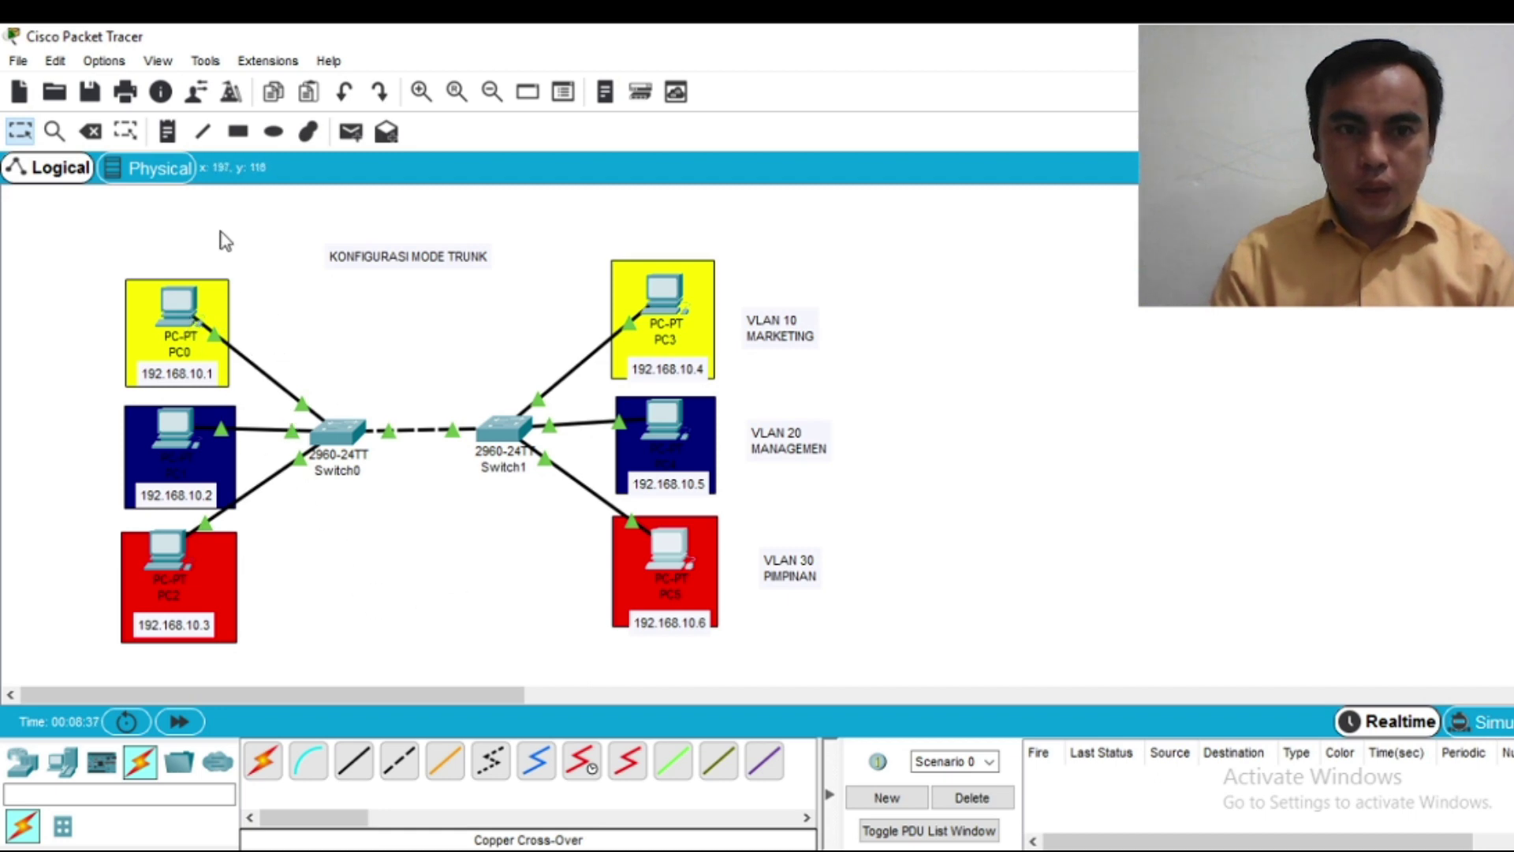
# Step: Test connectivity within the marketing group by sending a simple PDU from PC0 to PC3
pyautogui.click(351, 132)
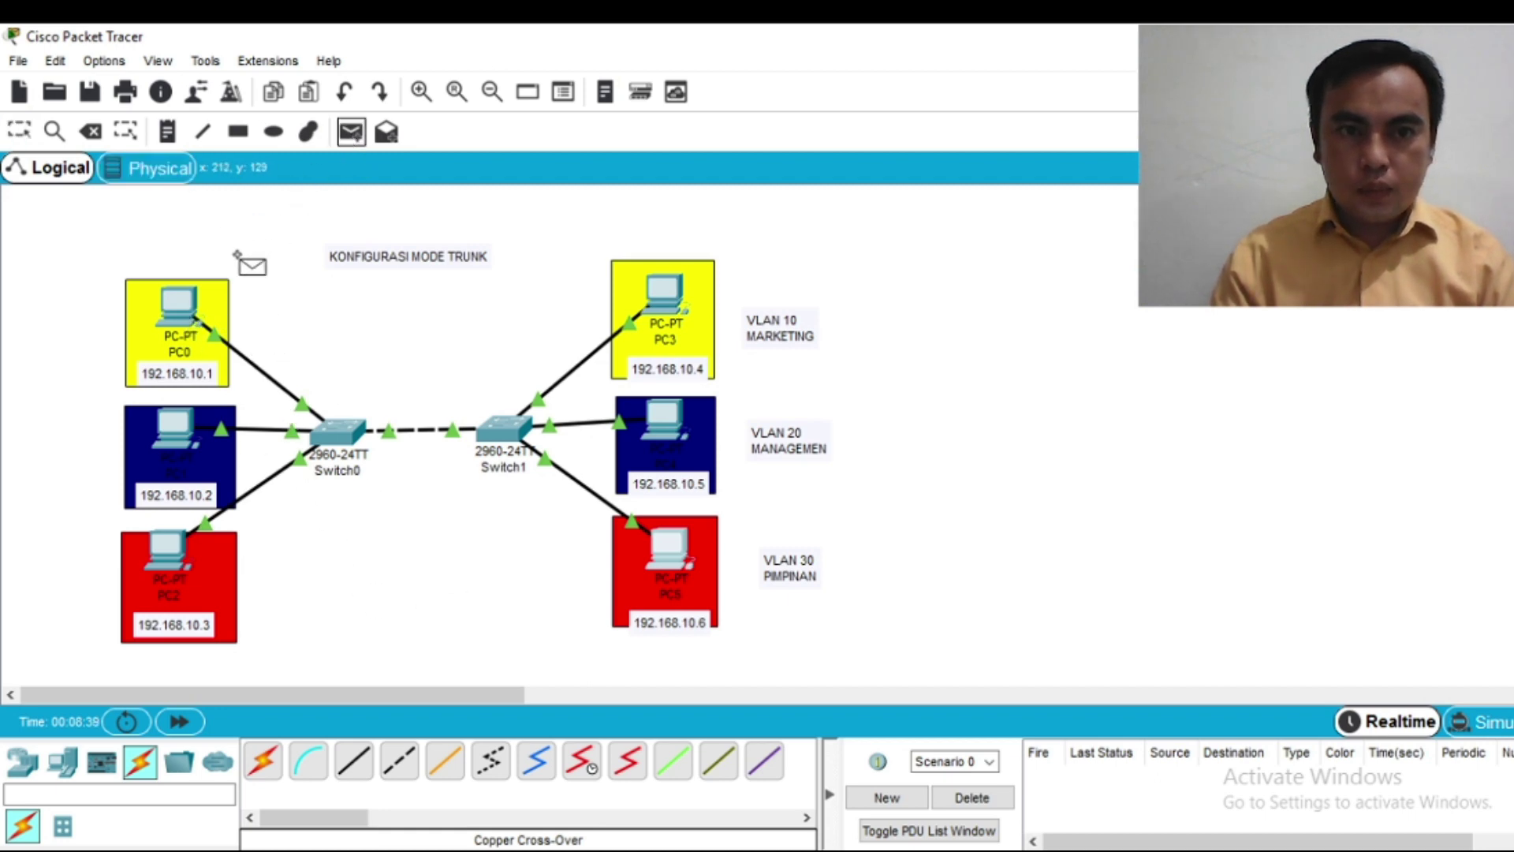
pyautogui.click(189, 316)
pyautogui.click(669, 308)
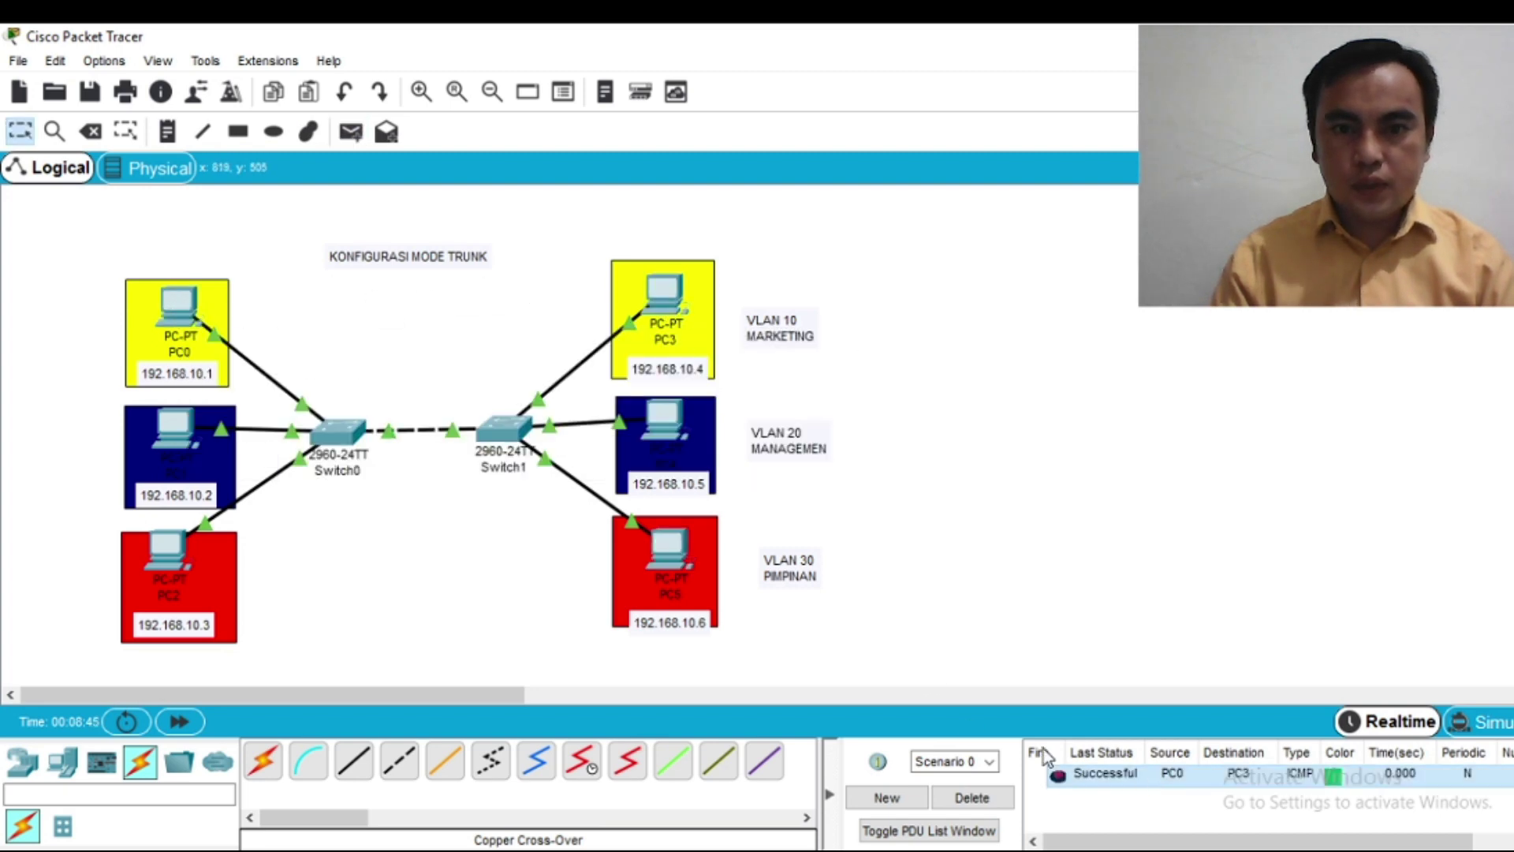
# Step: Test connectivity between groups with a simple PDU from PC0 to PC4, and delete the scenario's PDU entries
pyautogui.click(348, 136)
pyautogui.click(206, 308)
pyautogui.click(663, 436)
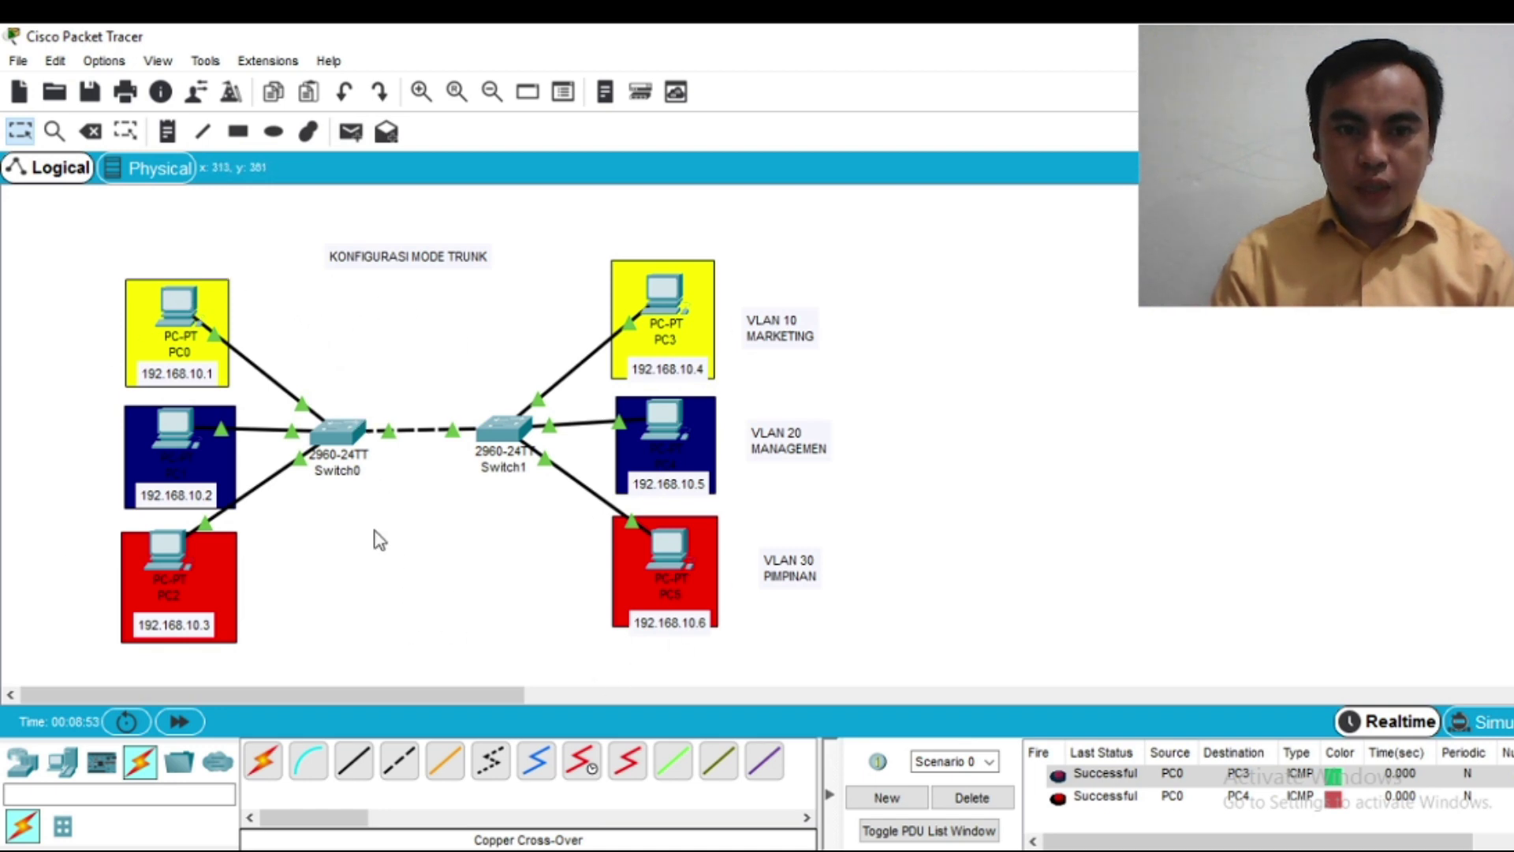
pyautogui.click(982, 801)
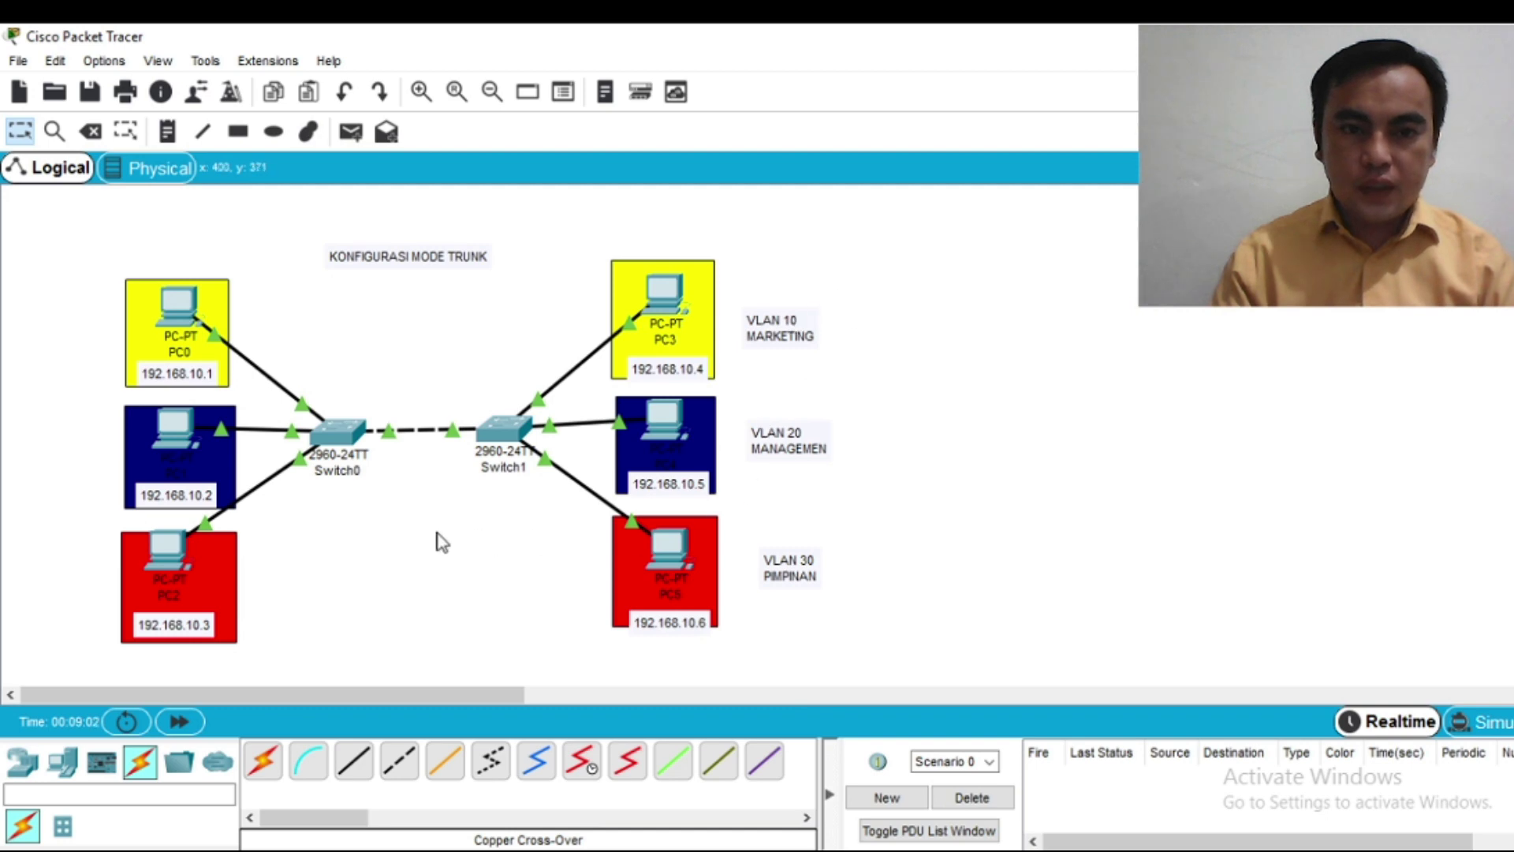
# Step: Open Switch0's command line interface and enter privileged mode with the Enable command
pyautogui.click(338, 438)
pyautogui.click(1081, 126)
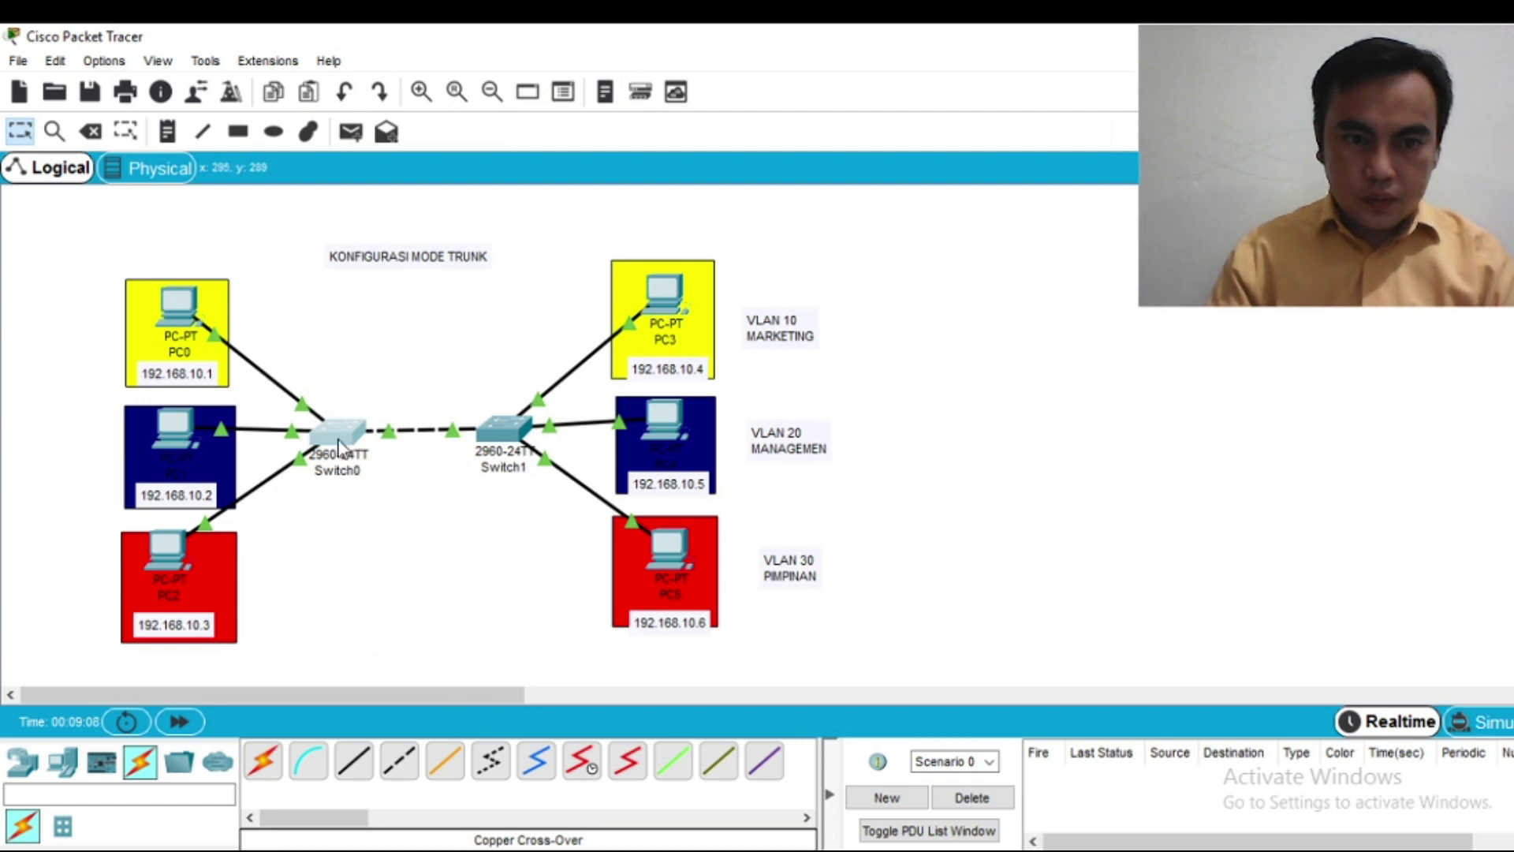
pyautogui.moveTo(254, 848)
pyautogui.click(369, 754)
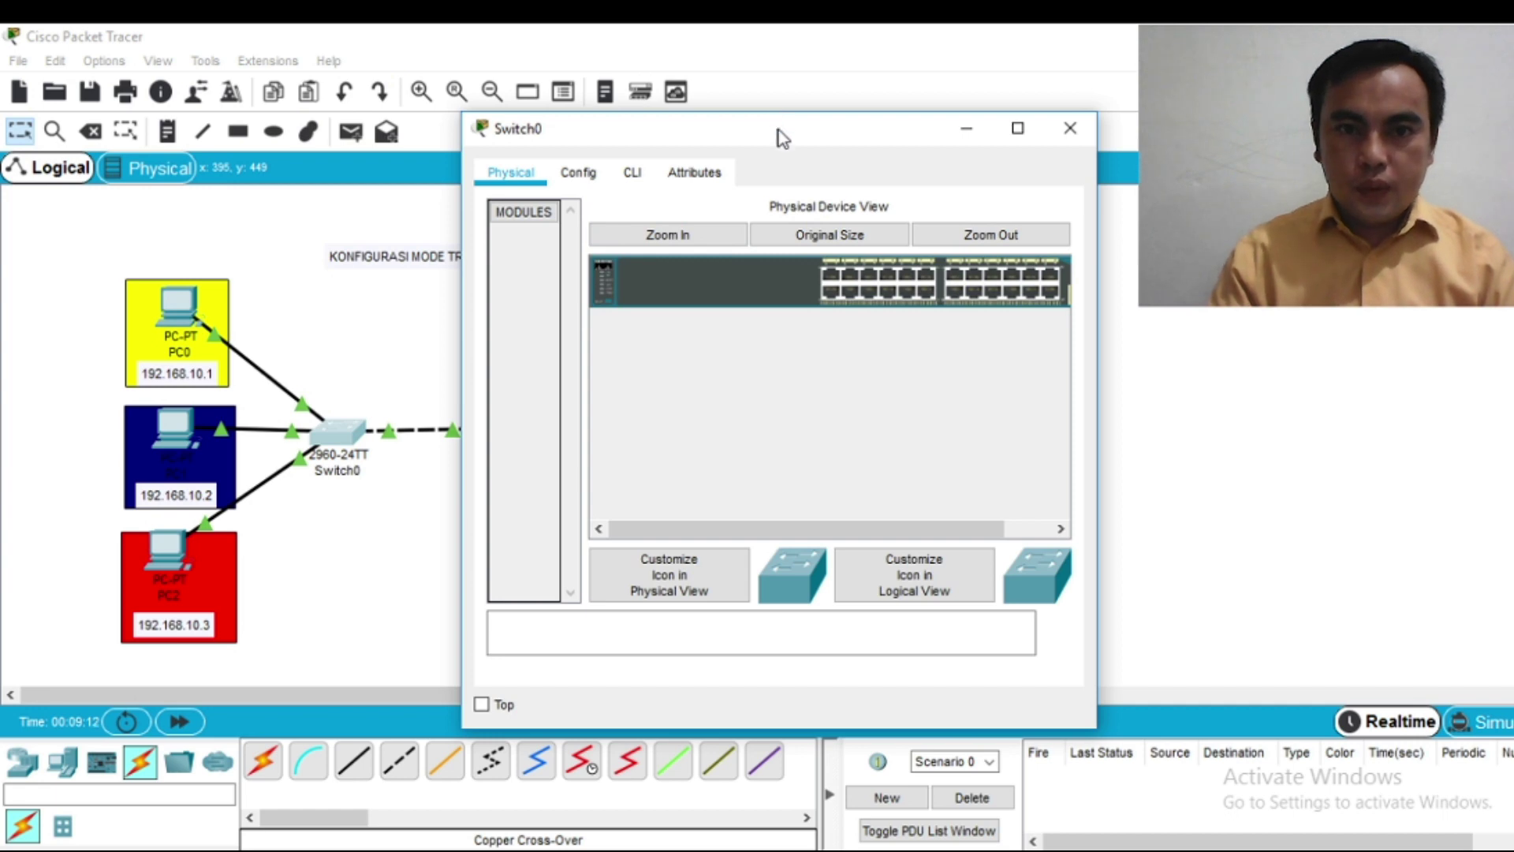
pyautogui.click(633, 172)
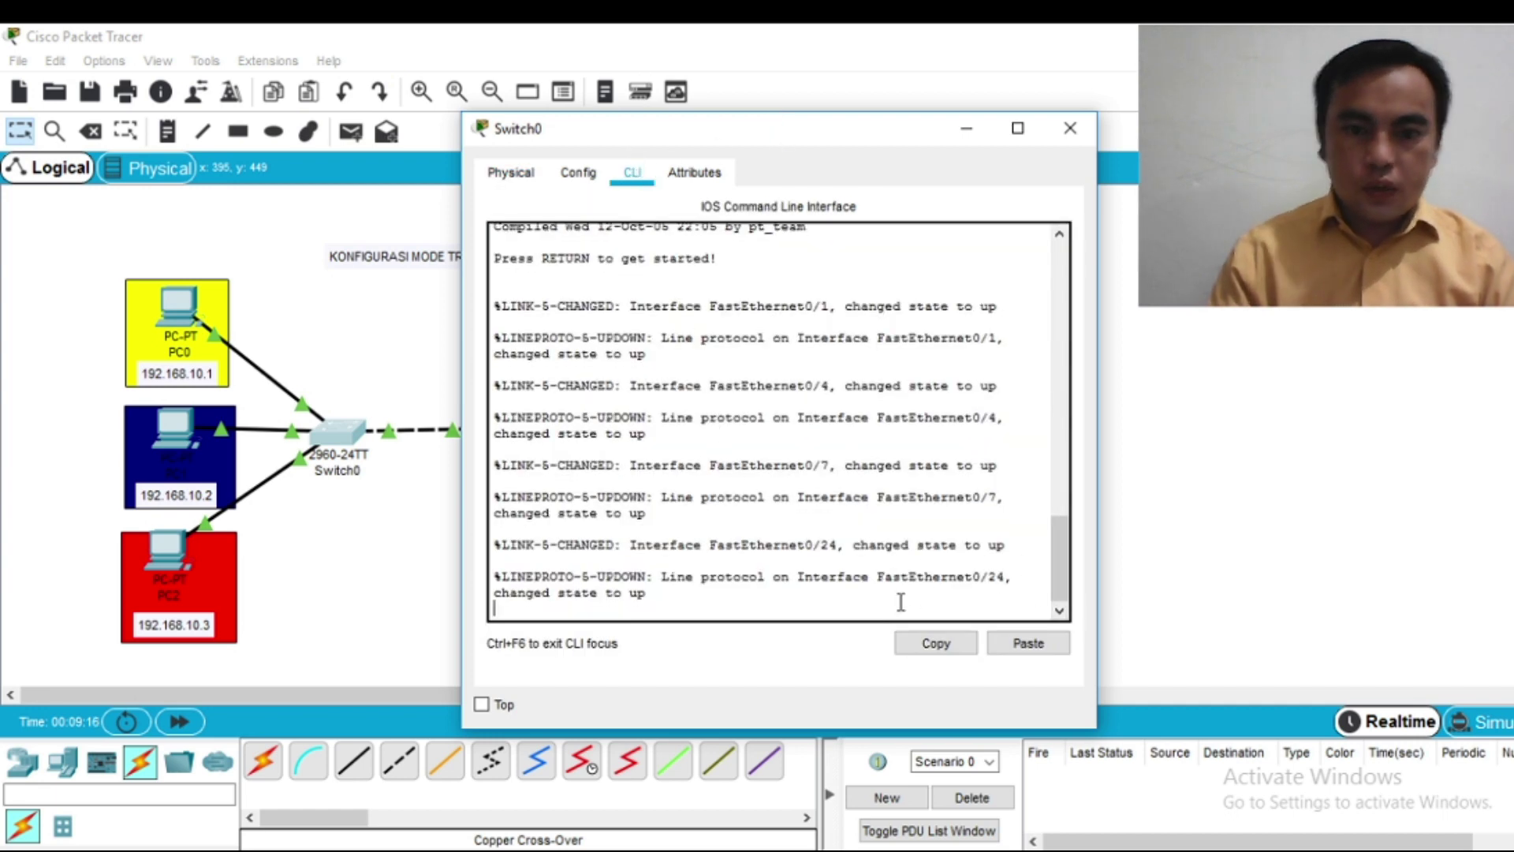
pyautogui.press('Return')
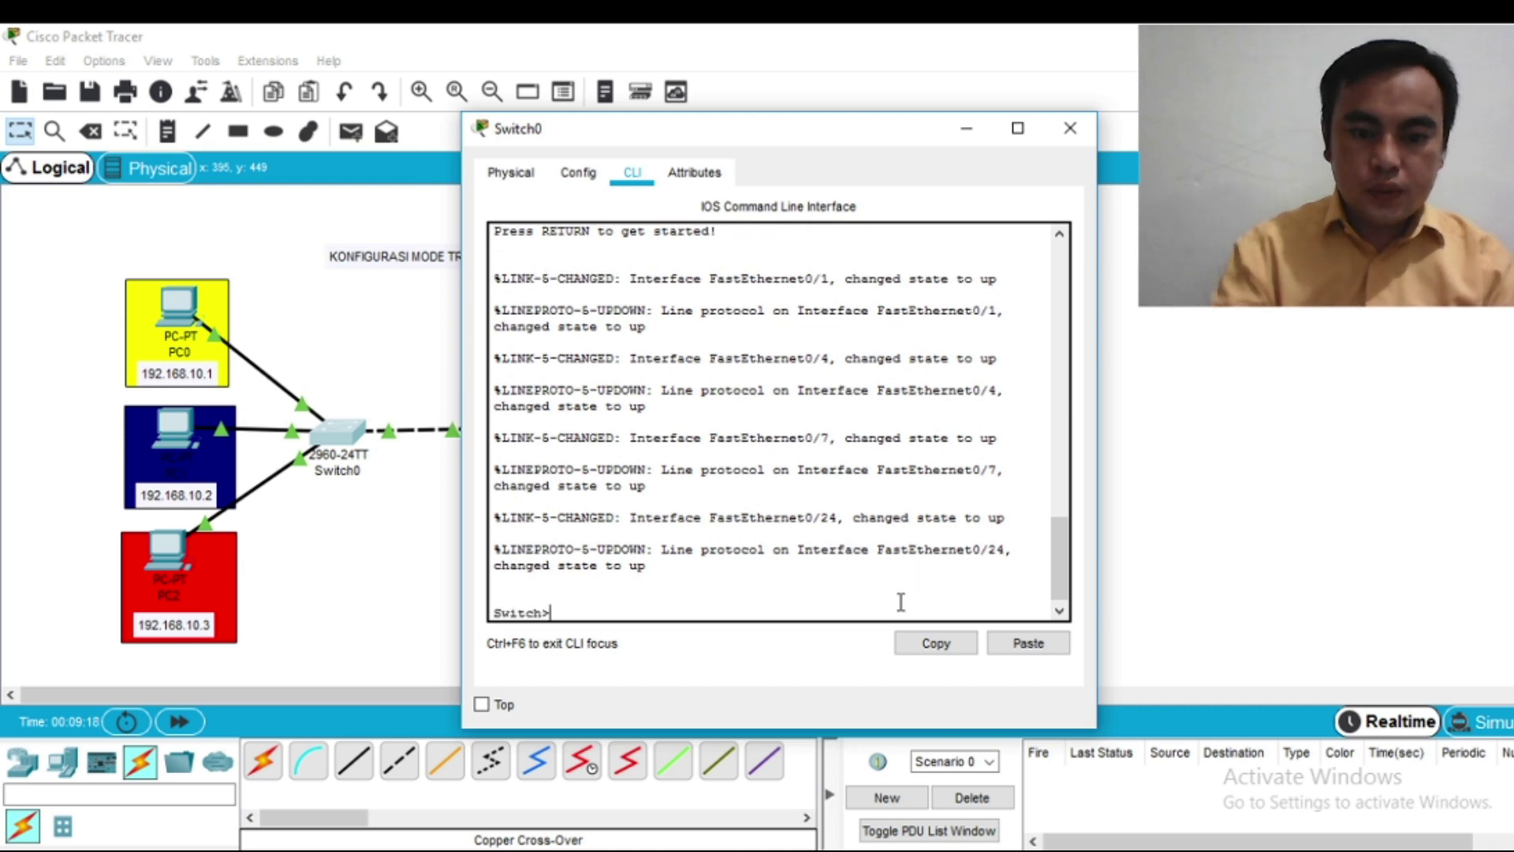
pyautogui.write('EN')
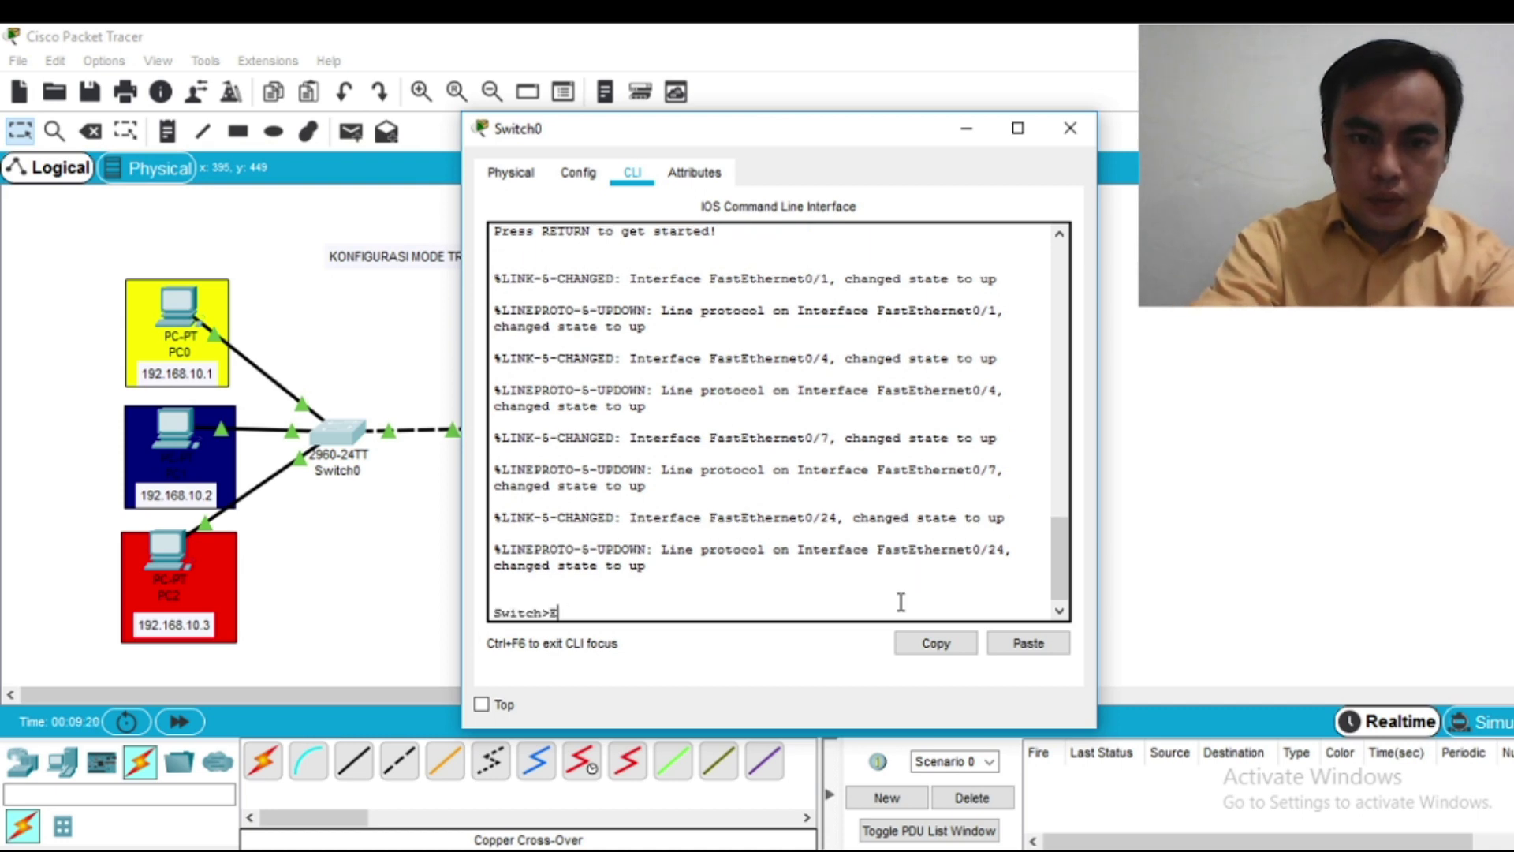
pyautogui.press('BackSpace')
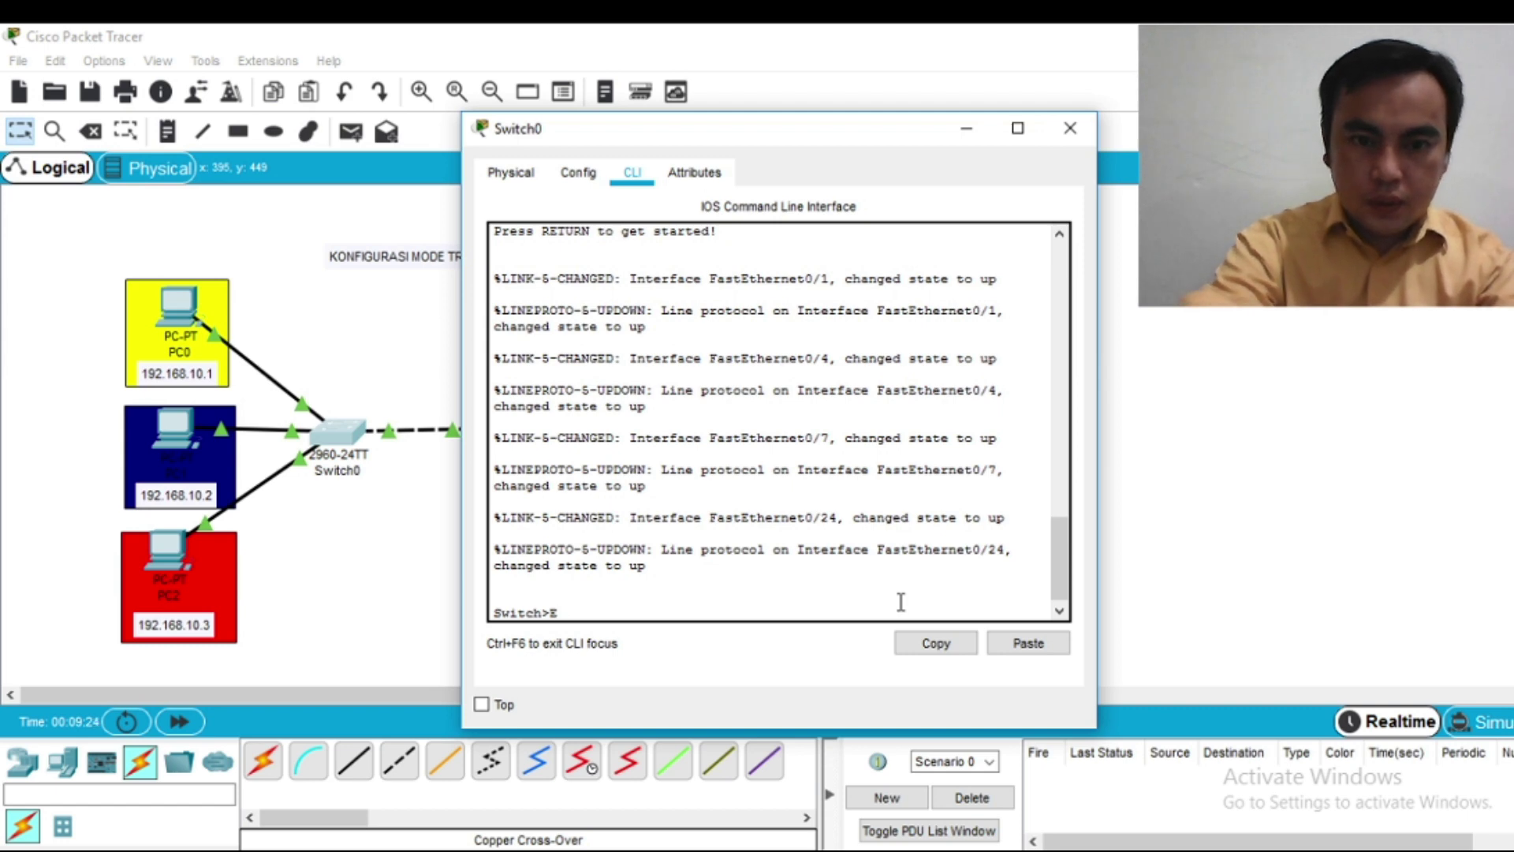
pyautogui.write('n')
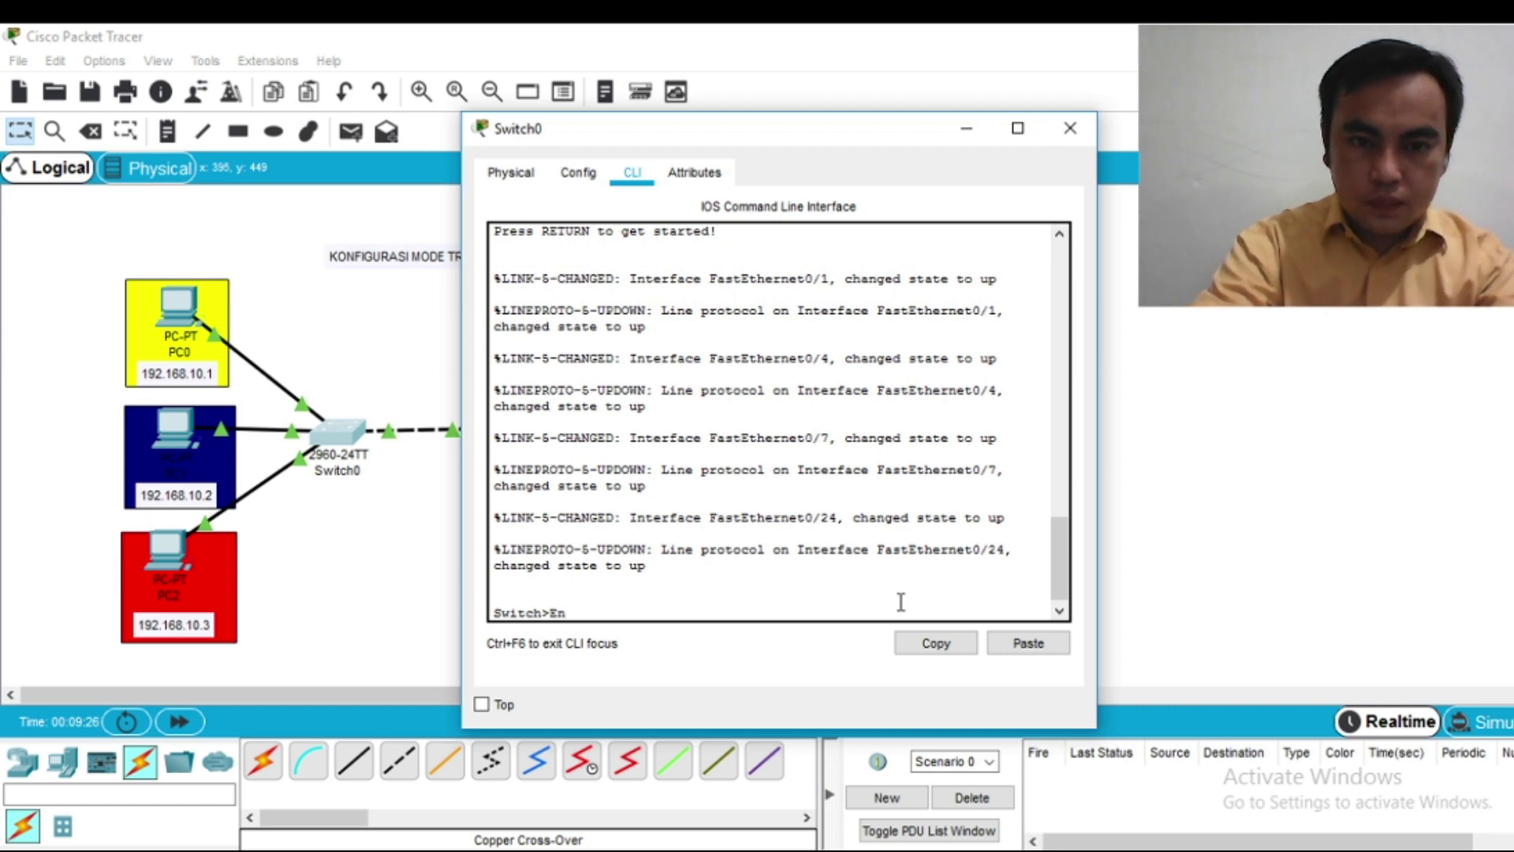
pyautogui.write('able')
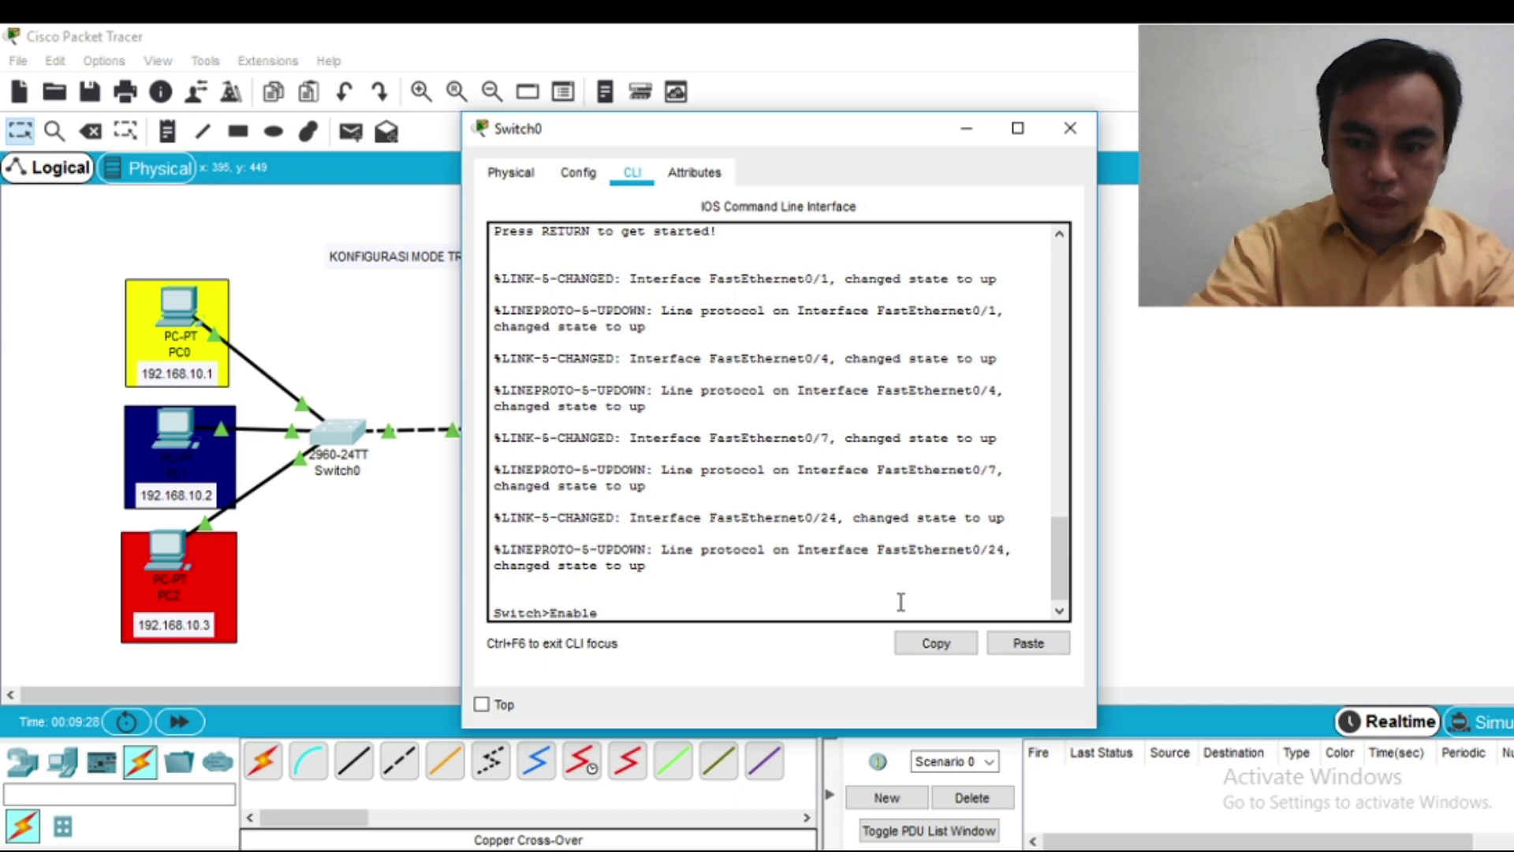
pyautogui.press('Return')
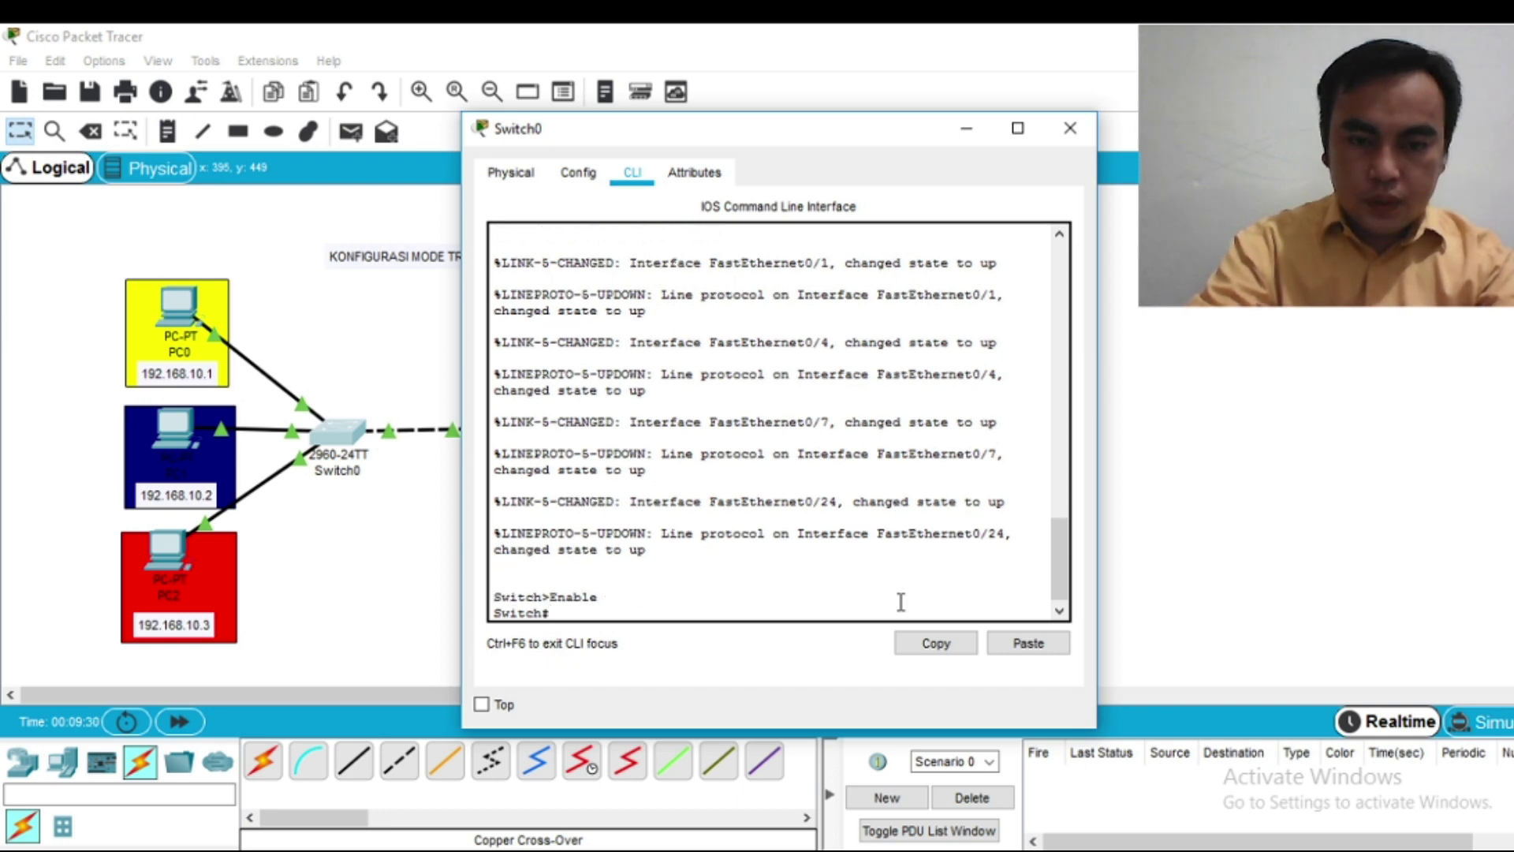
# Step: Try the vlan 10 command in privileged mode, and enter global configuration mode with config t
pyautogui.write('vlan 10')
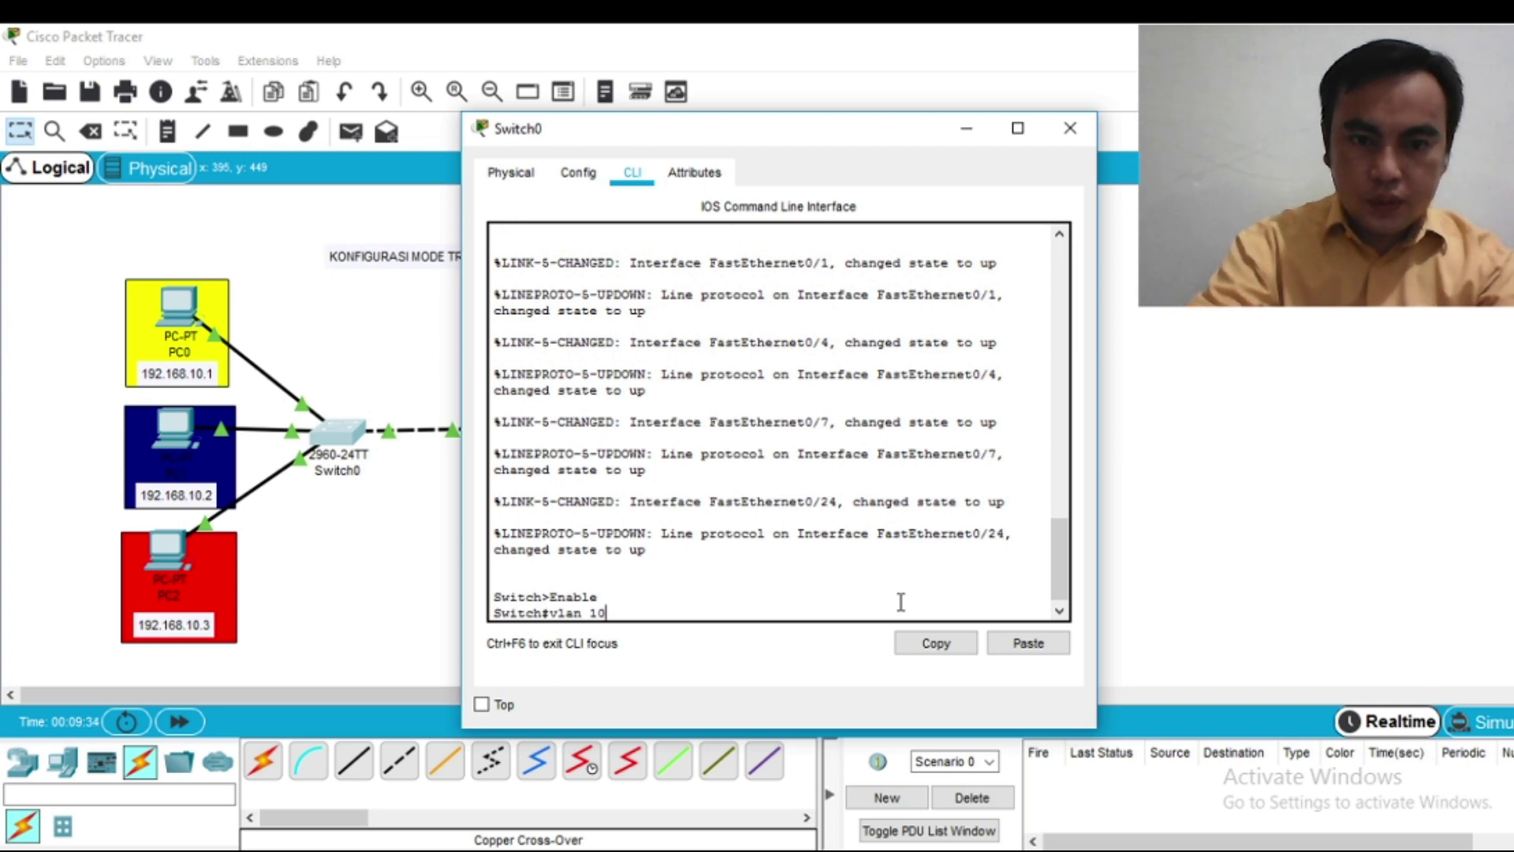
pyautogui.press('Return')
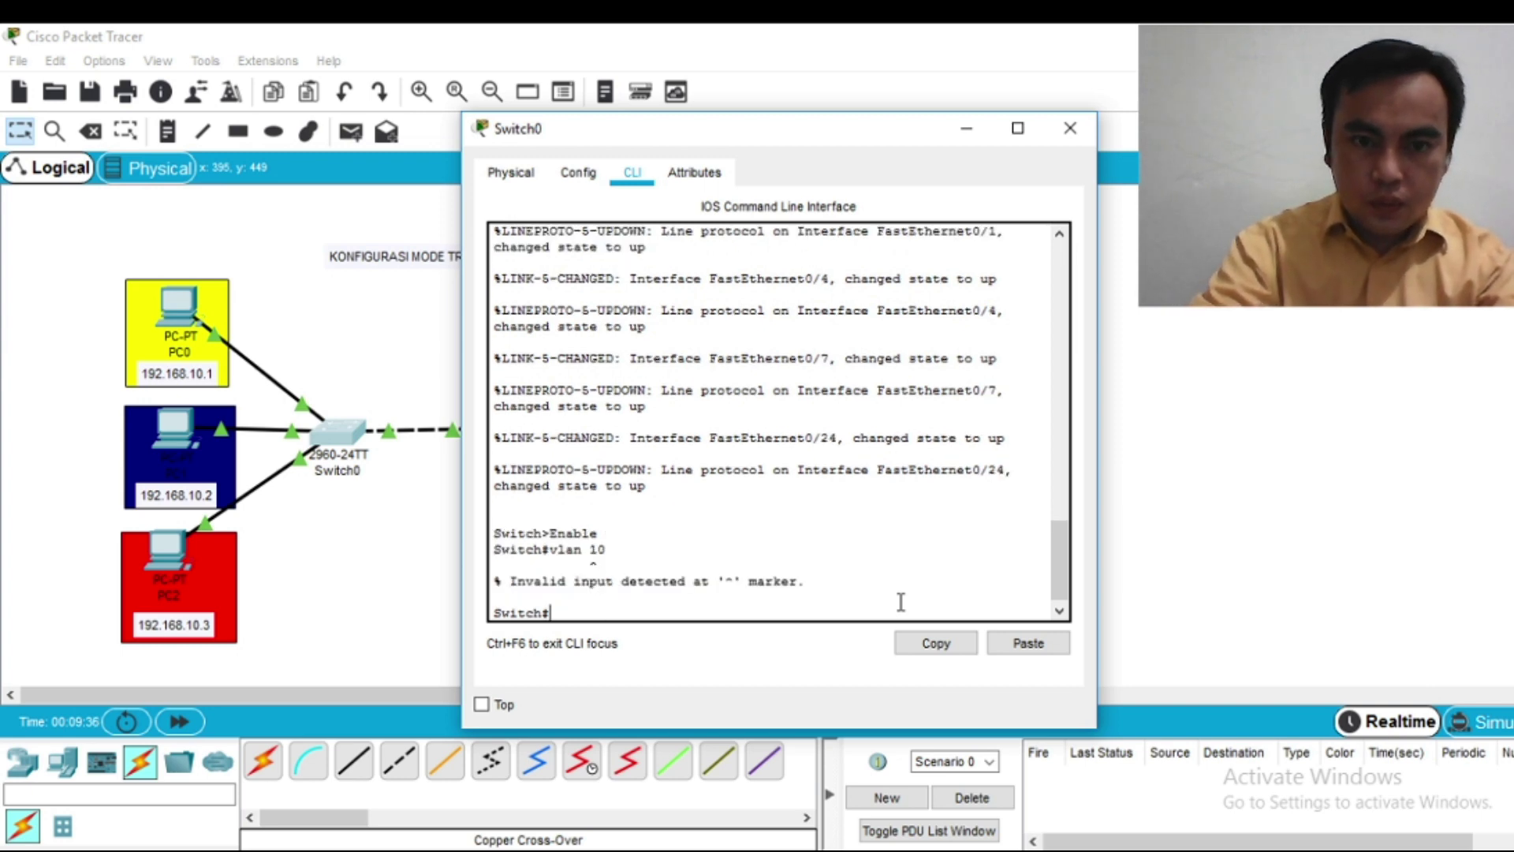
pyautogui.write('confi')
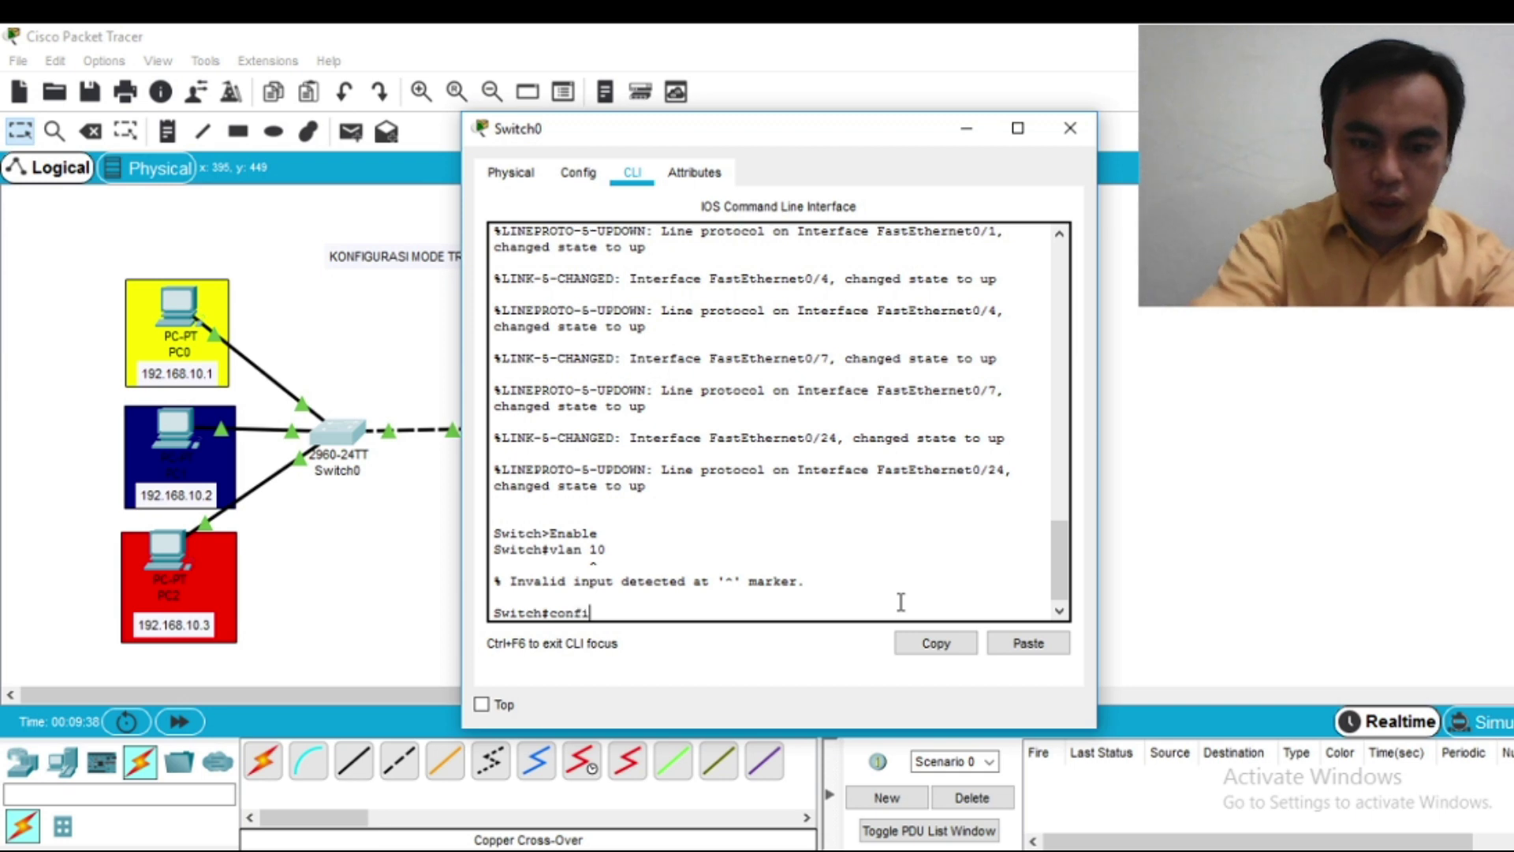
pyautogui.write('g t')
pyautogui.press('Return')
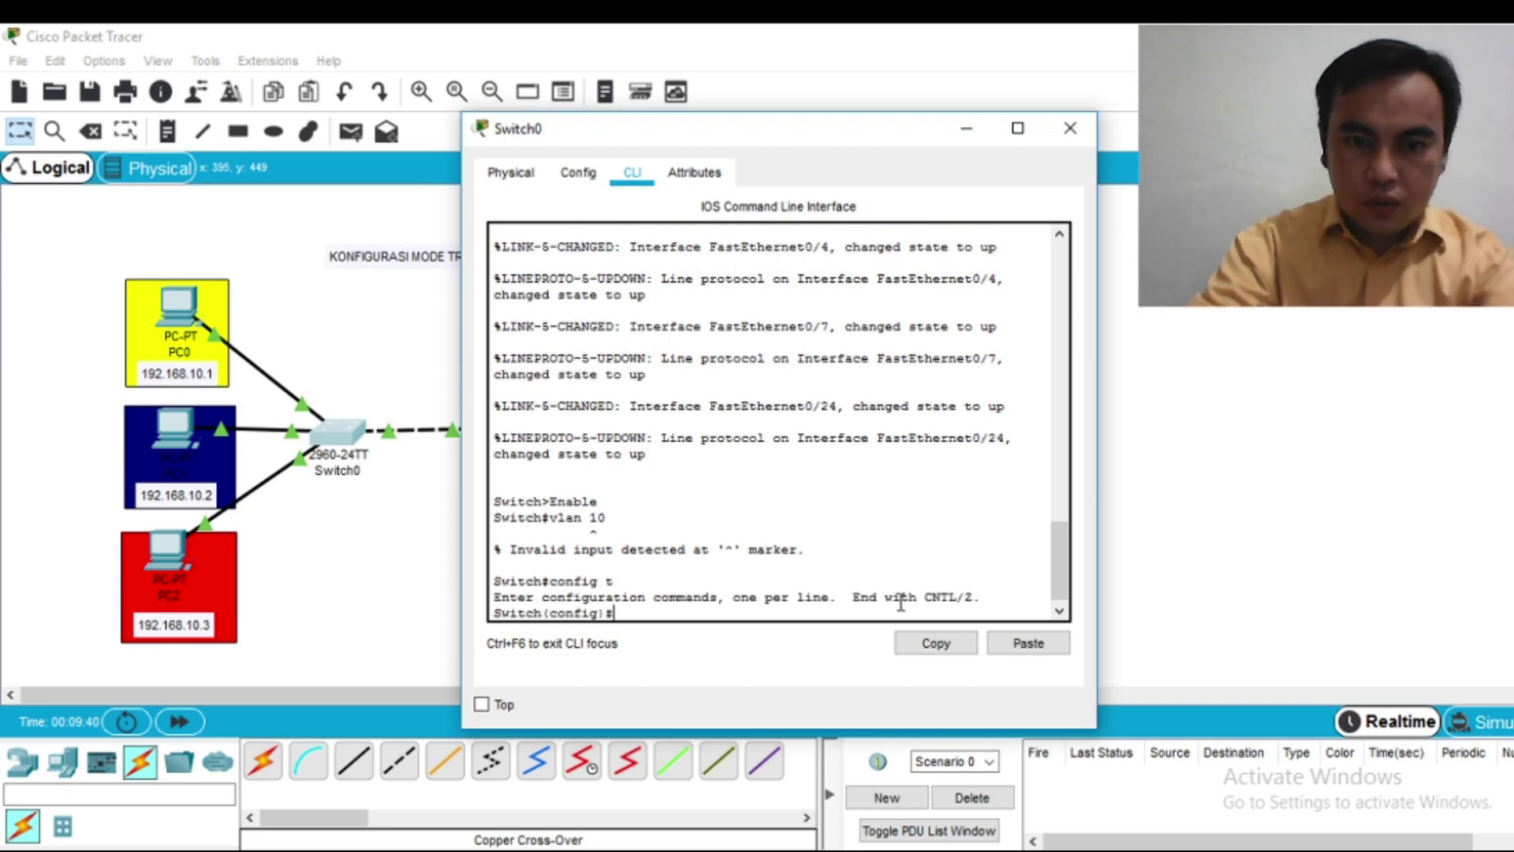
# Step: Create VLAN 10 on Switch0 with the name Marketing, and exit back to global configuration mode
pyautogui.write('vlan 10')
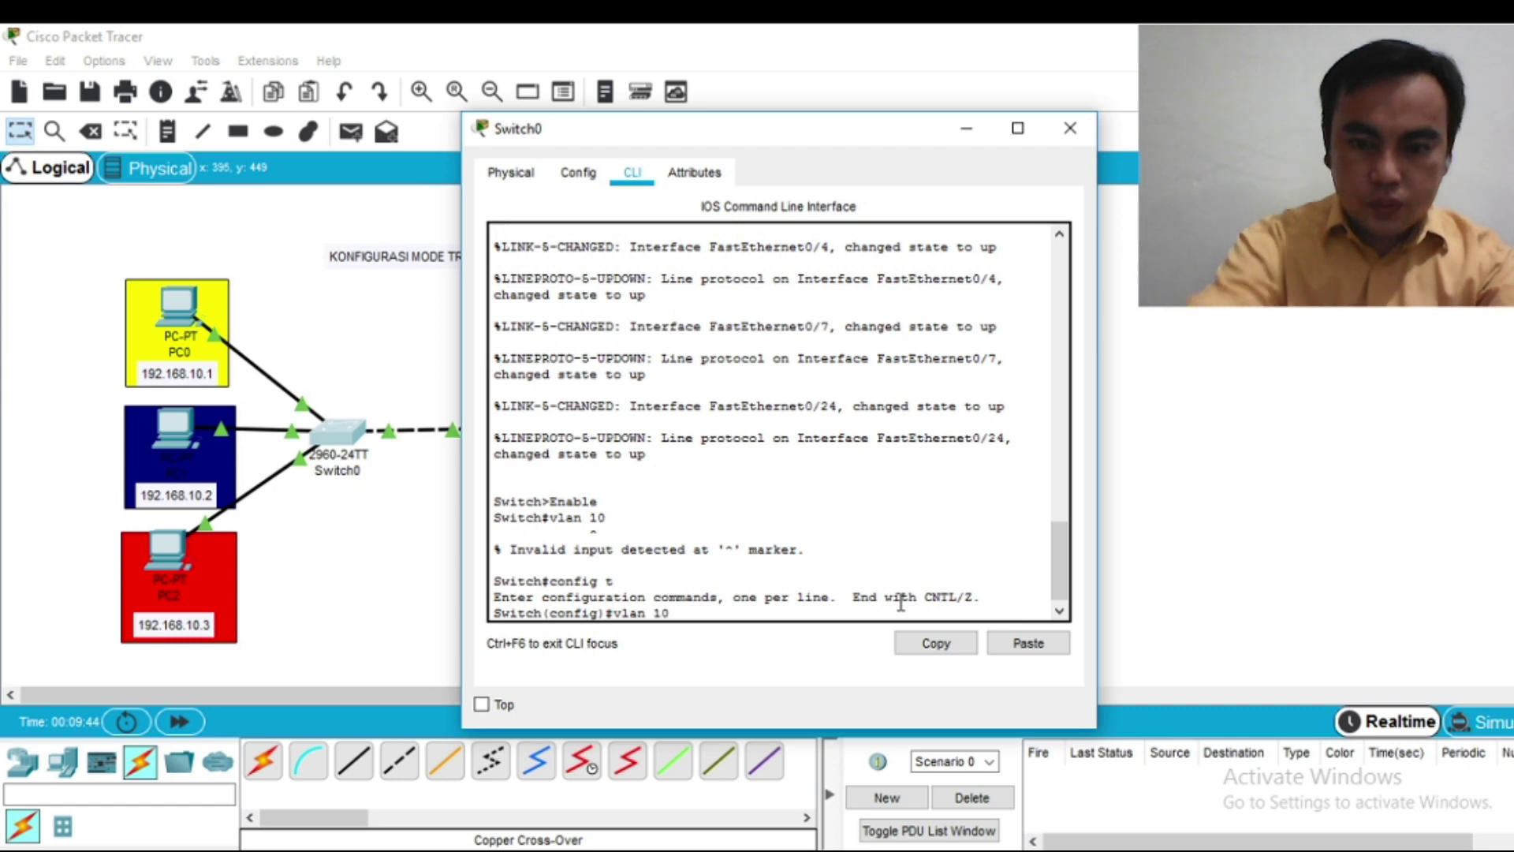
pyautogui.press('Return')
pyautogui.write('name Mare')
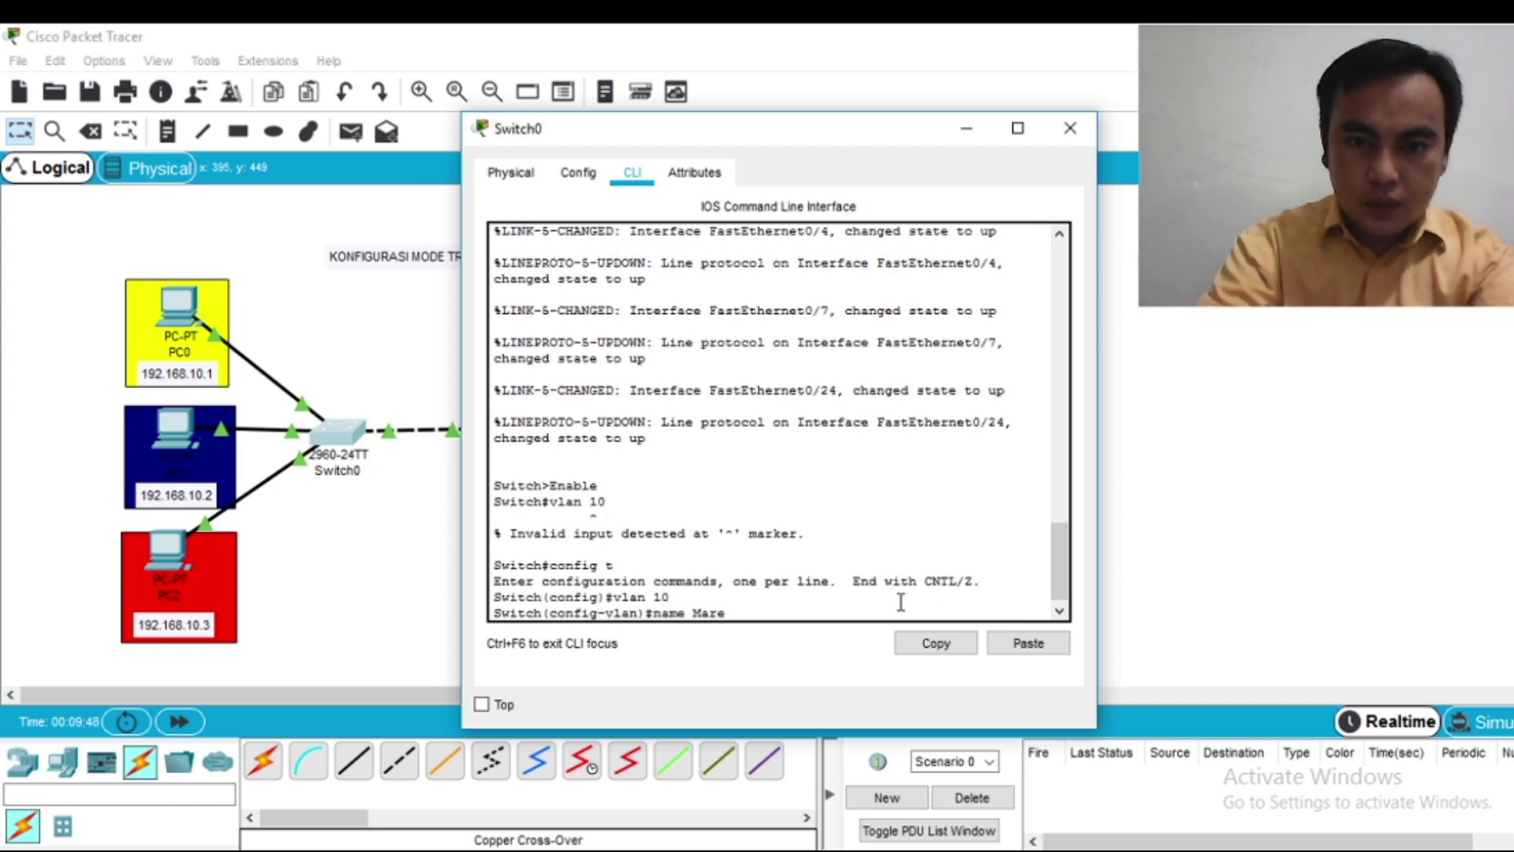
pyautogui.write('keting')
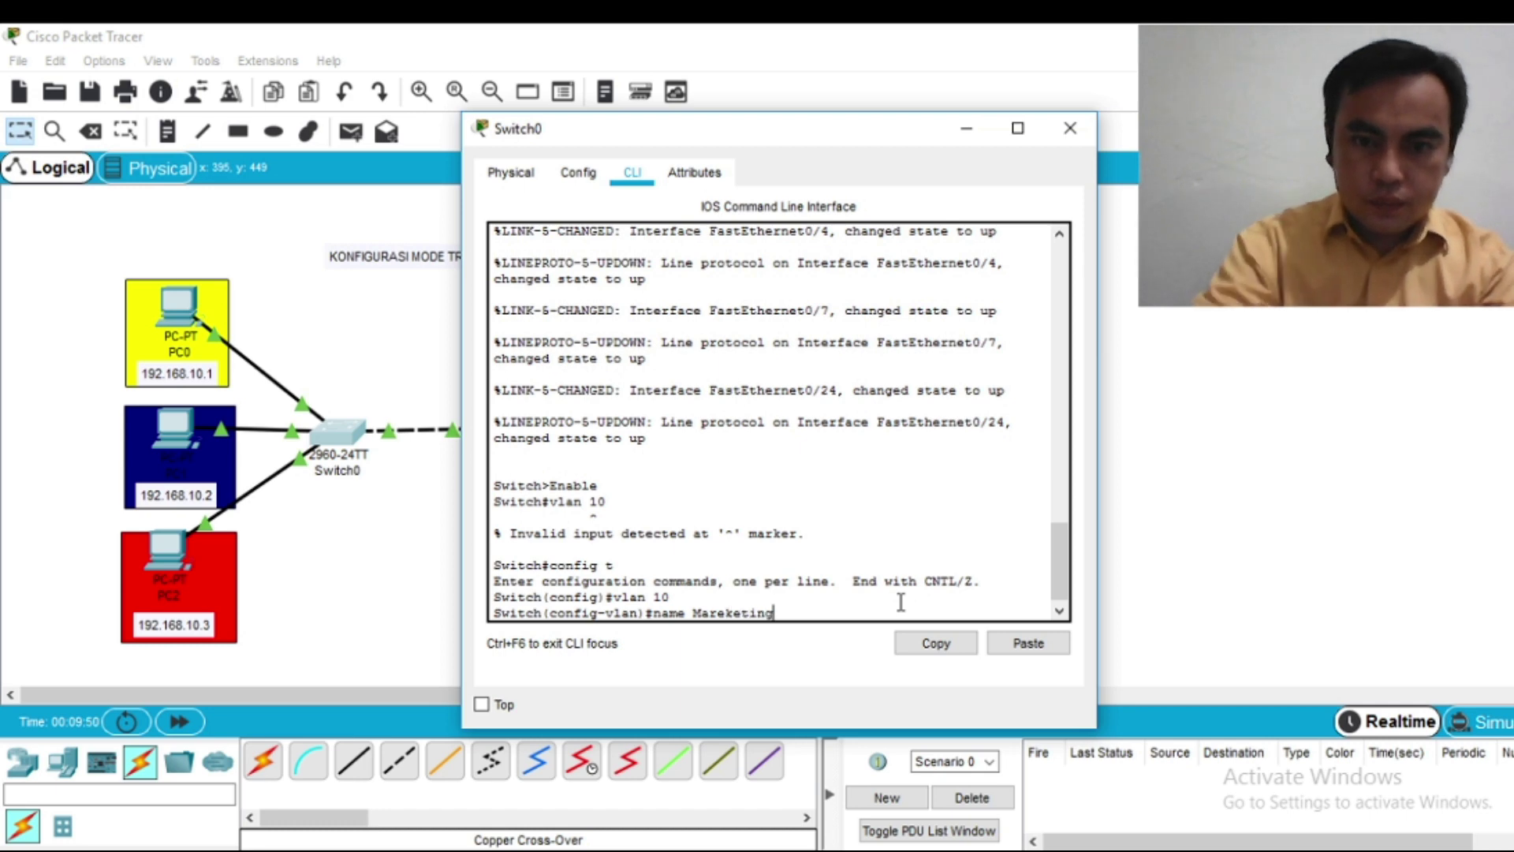
pyautogui.press('Left')
pyautogui.press('Left')
pyautogui.press('Left')
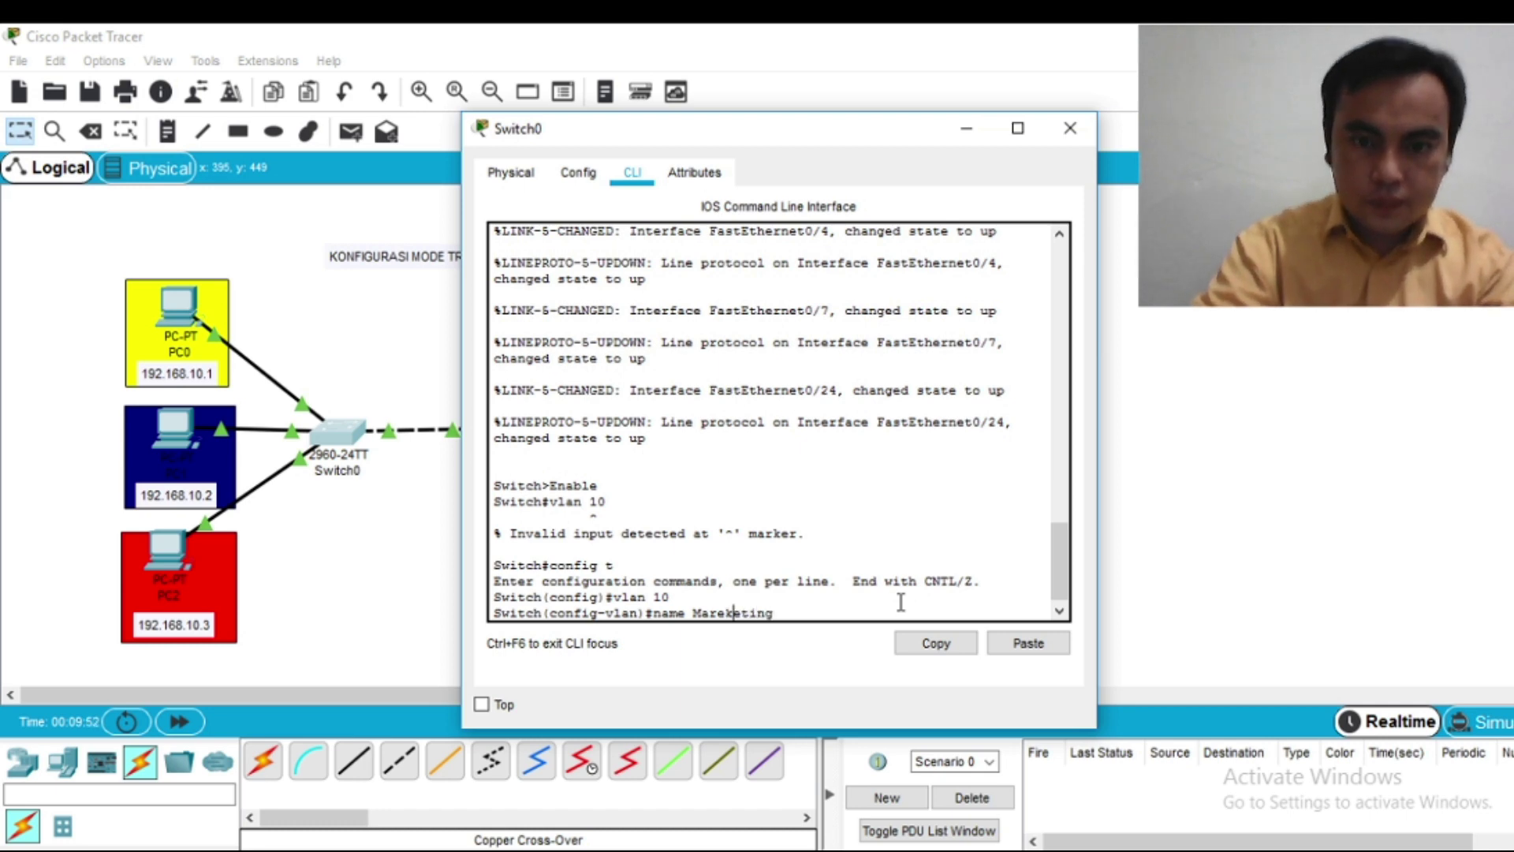
pyautogui.press('BackSpace')
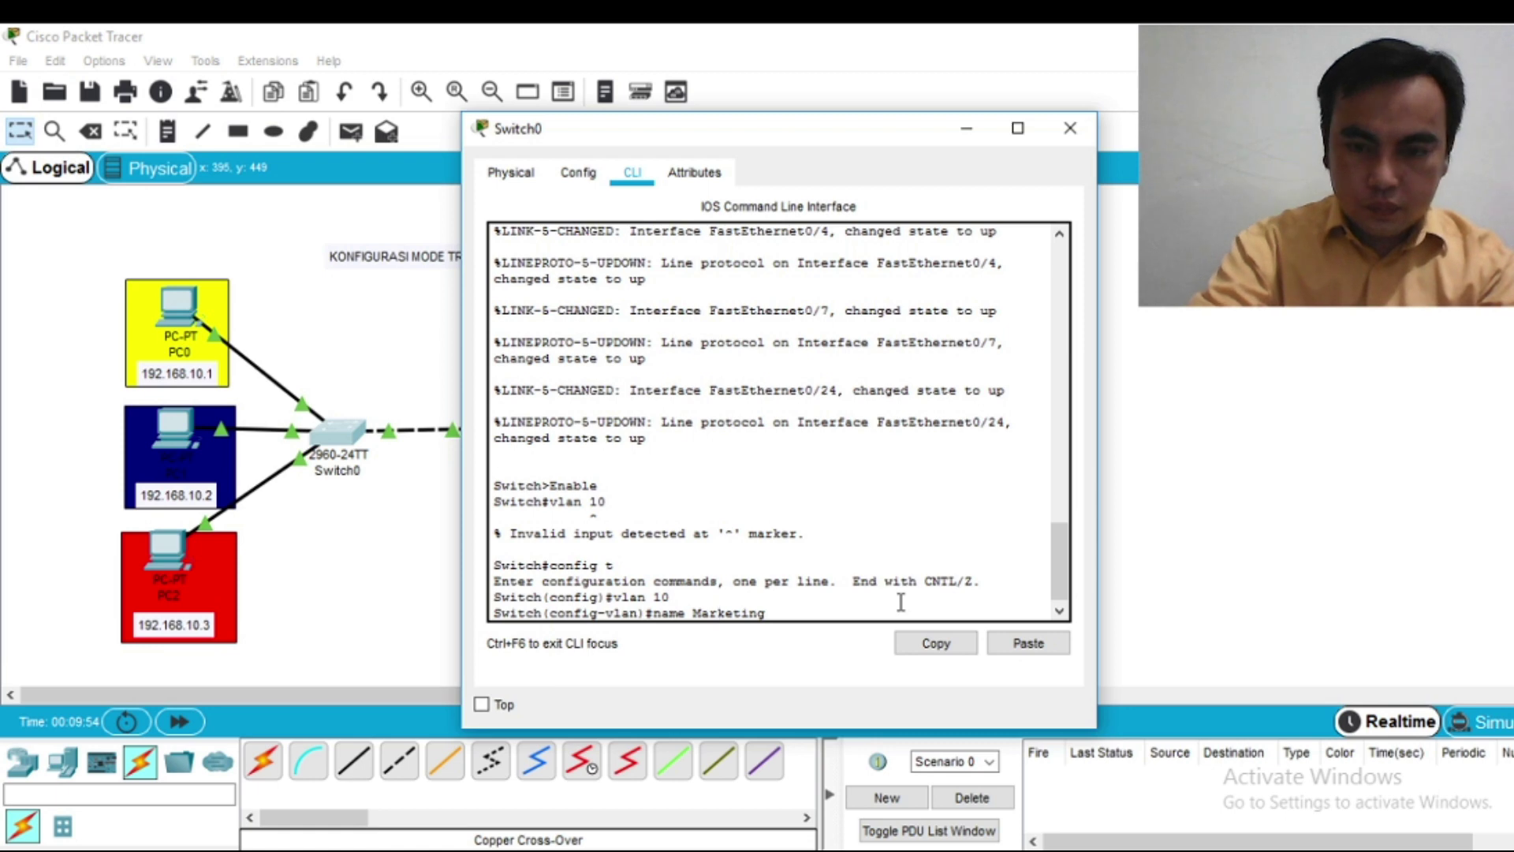
pyautogui.press('Return')
pyautogui.write('ex')
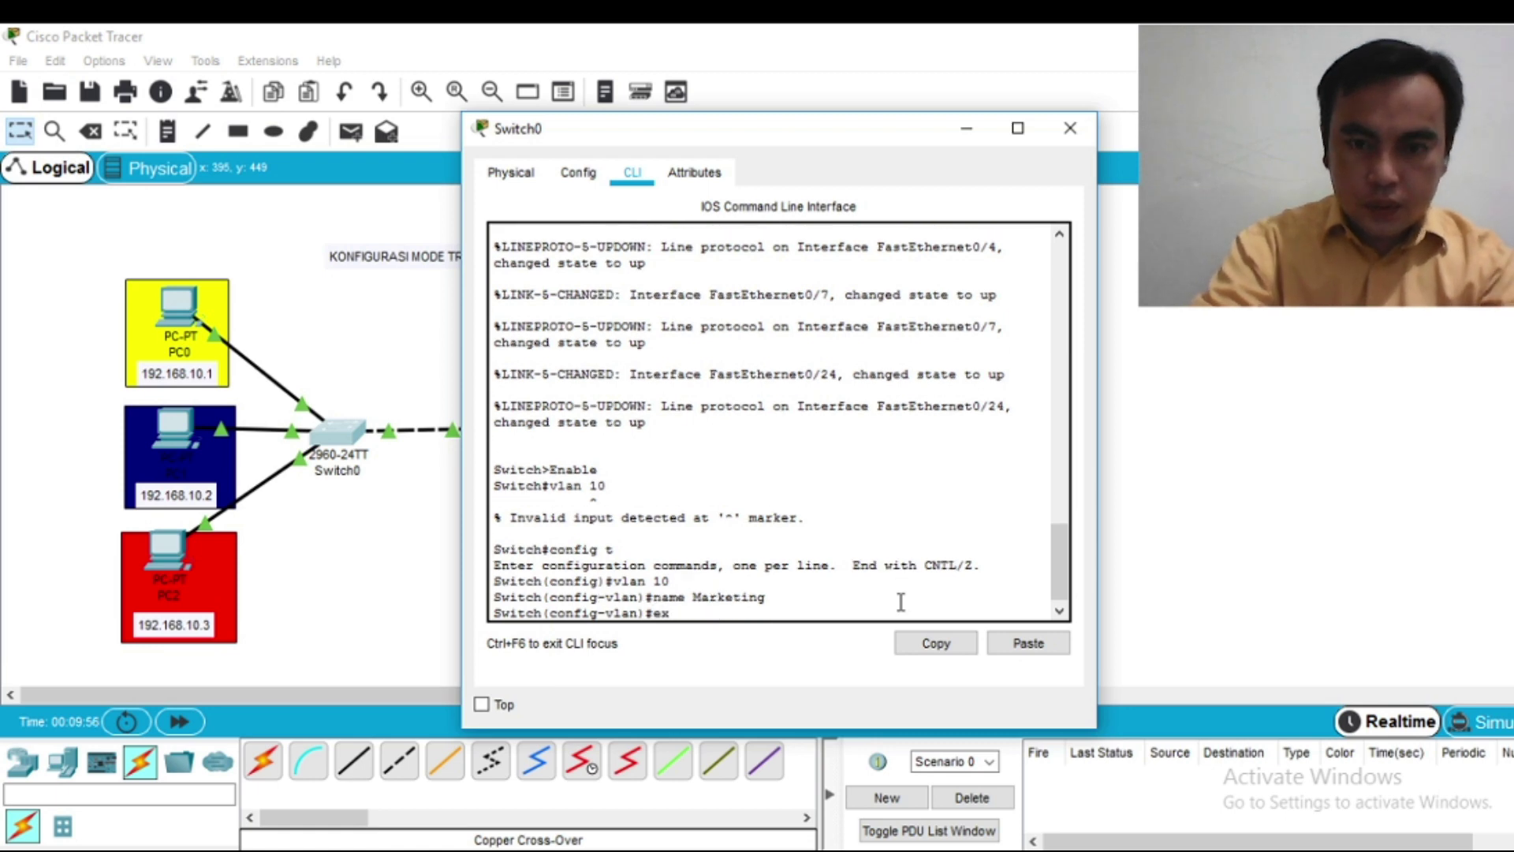
pyautogui.press('Return')
# Step: Create VLAN 20 on Switch0 with the name Managemen, and exit its VLAN configuration
pyautogui.write('vlan 20')
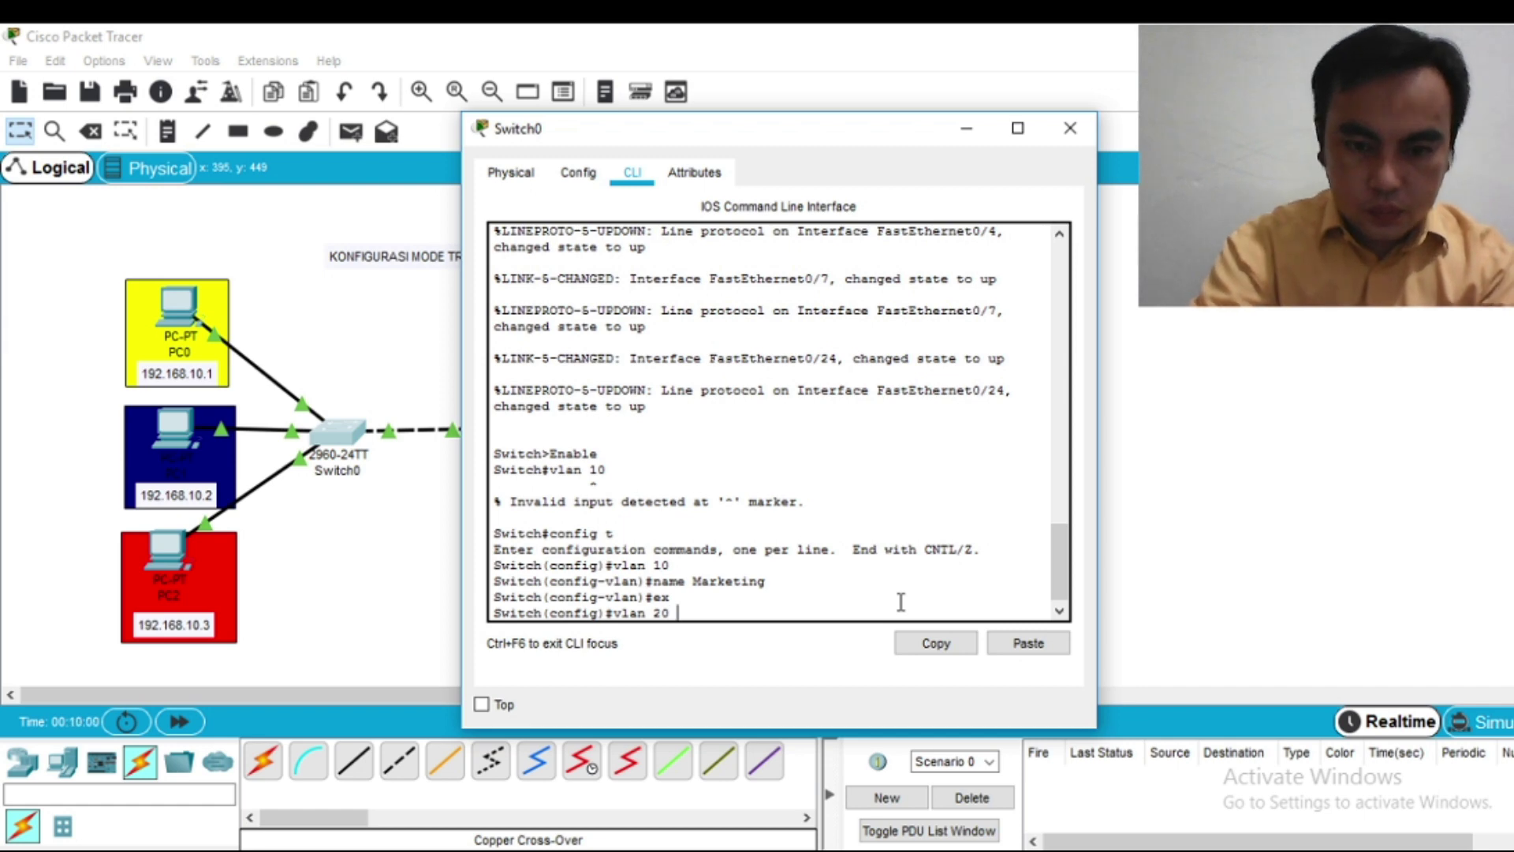
pyautogui.press('Return')
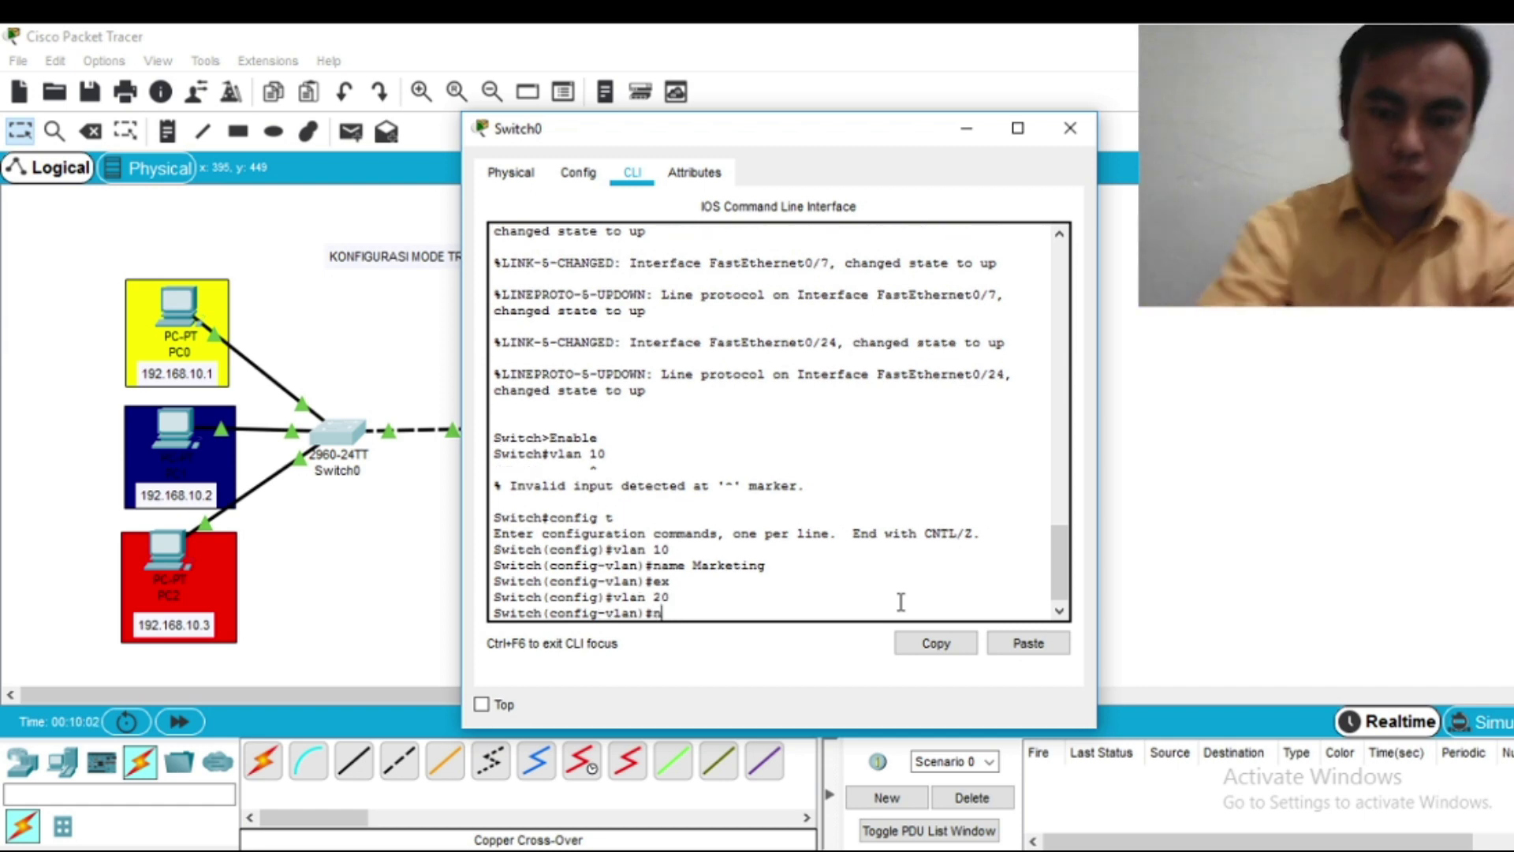
pyautogui.write('name')
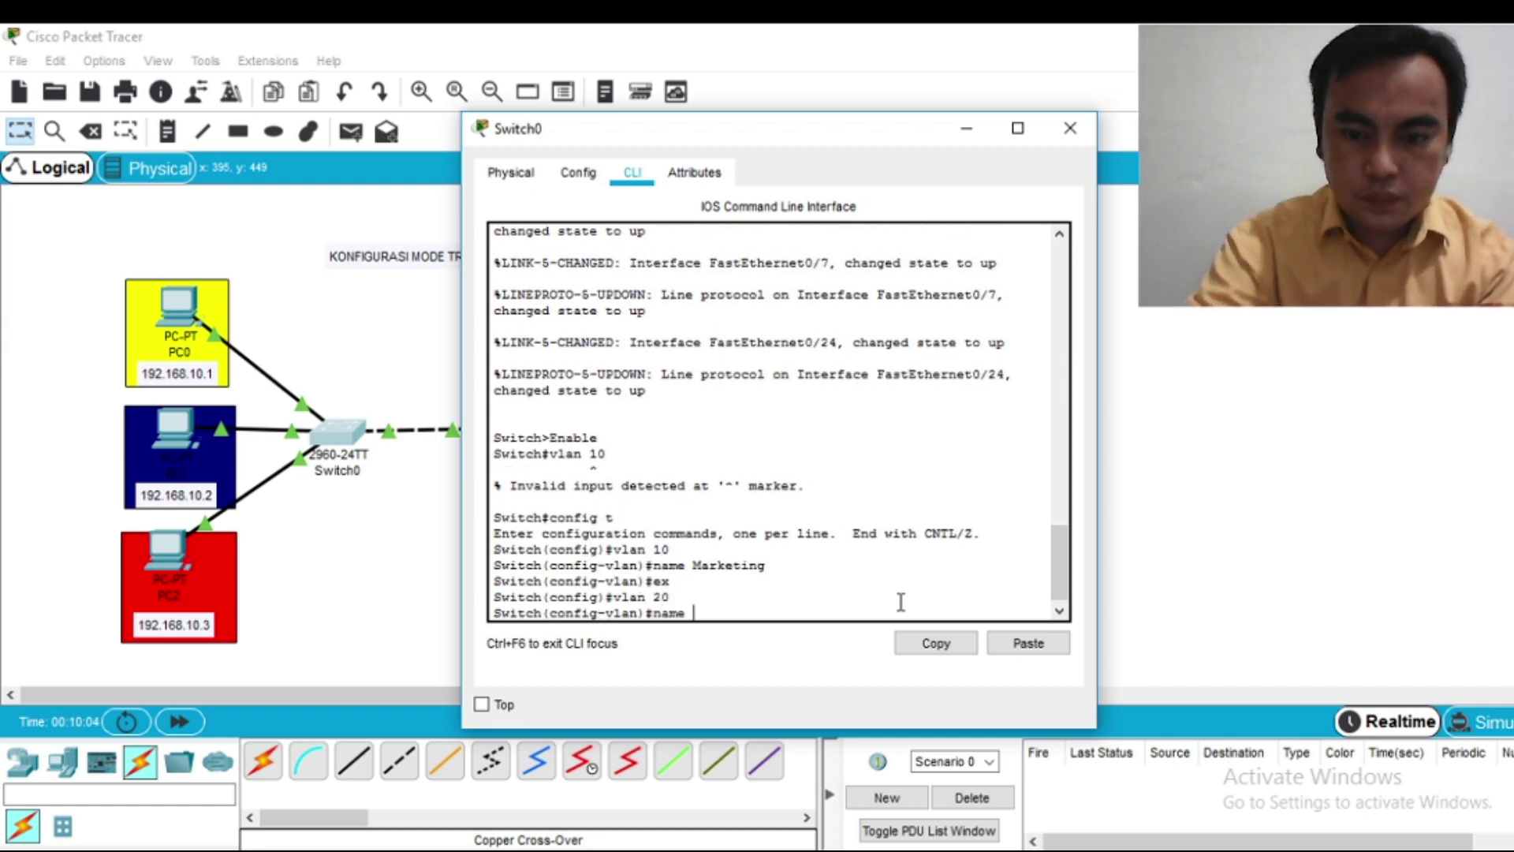
pyautogui.write(' Managemen')
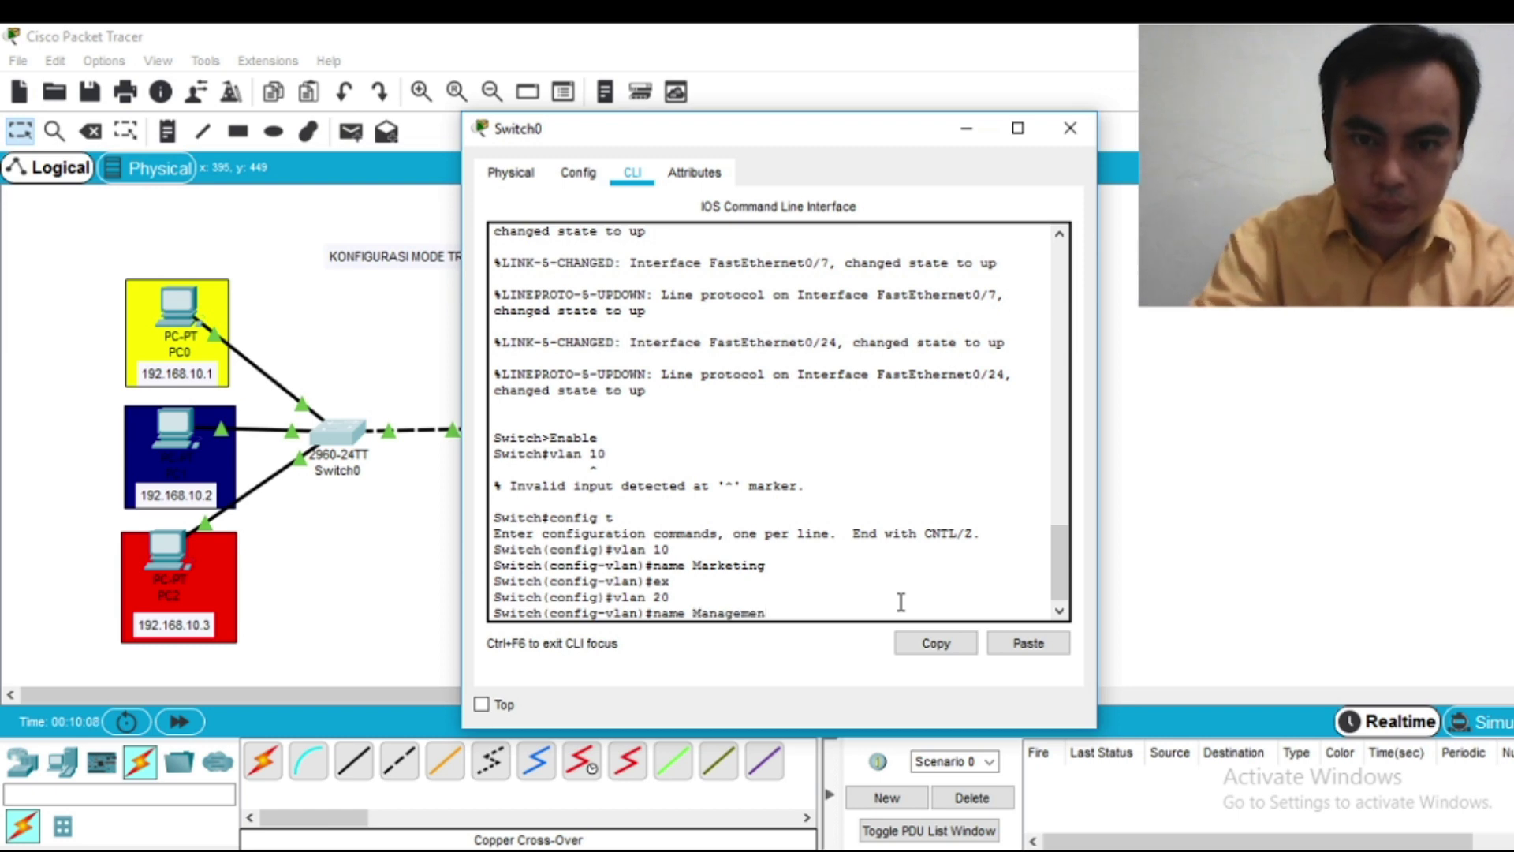
pyautogui.press('Return')
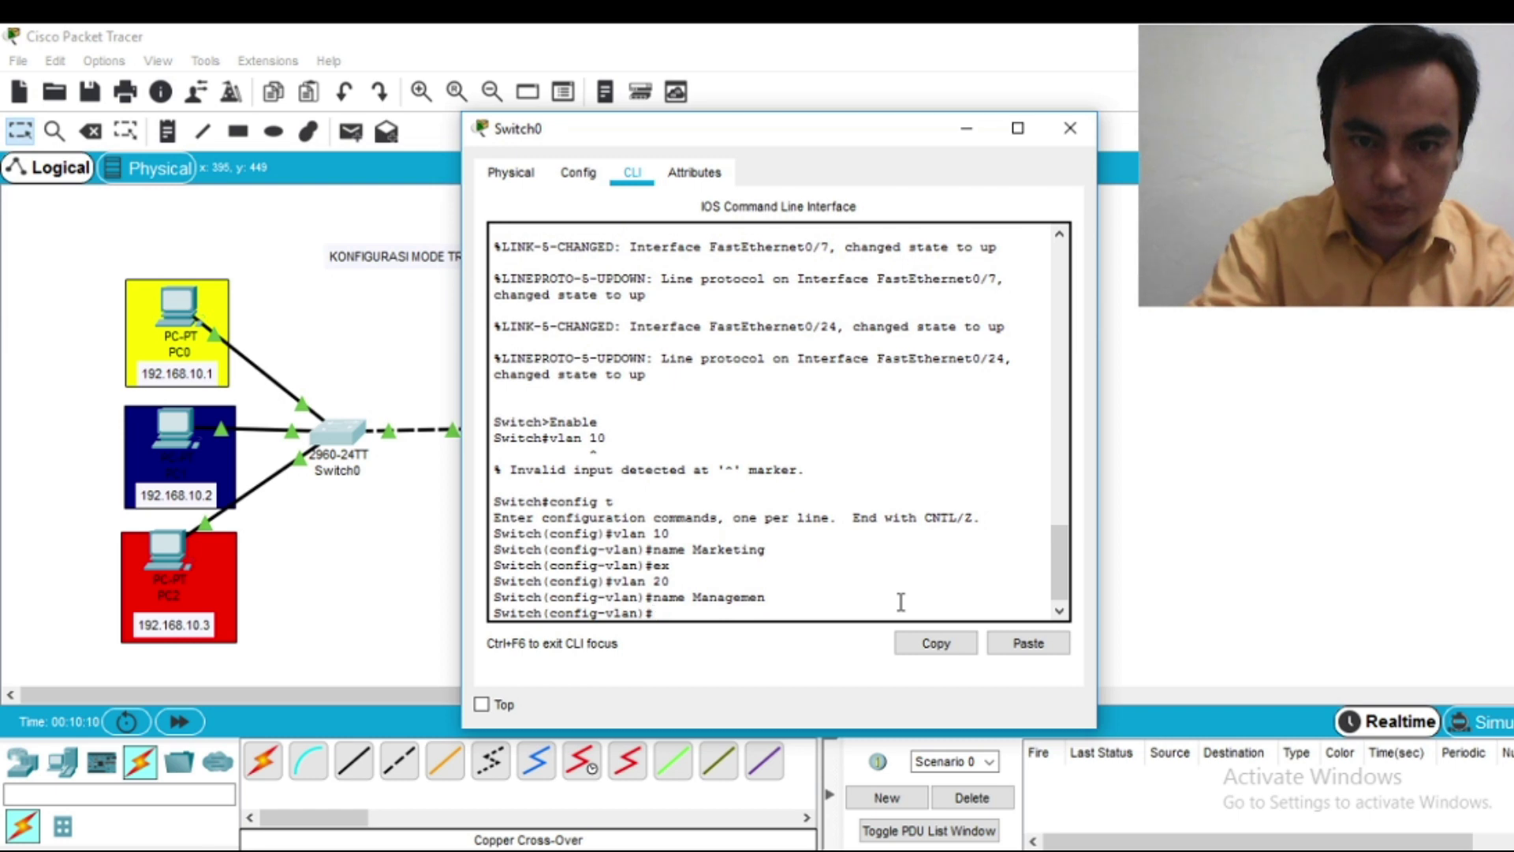
pyautogui.write('ex')
pyautogui.press('Return')
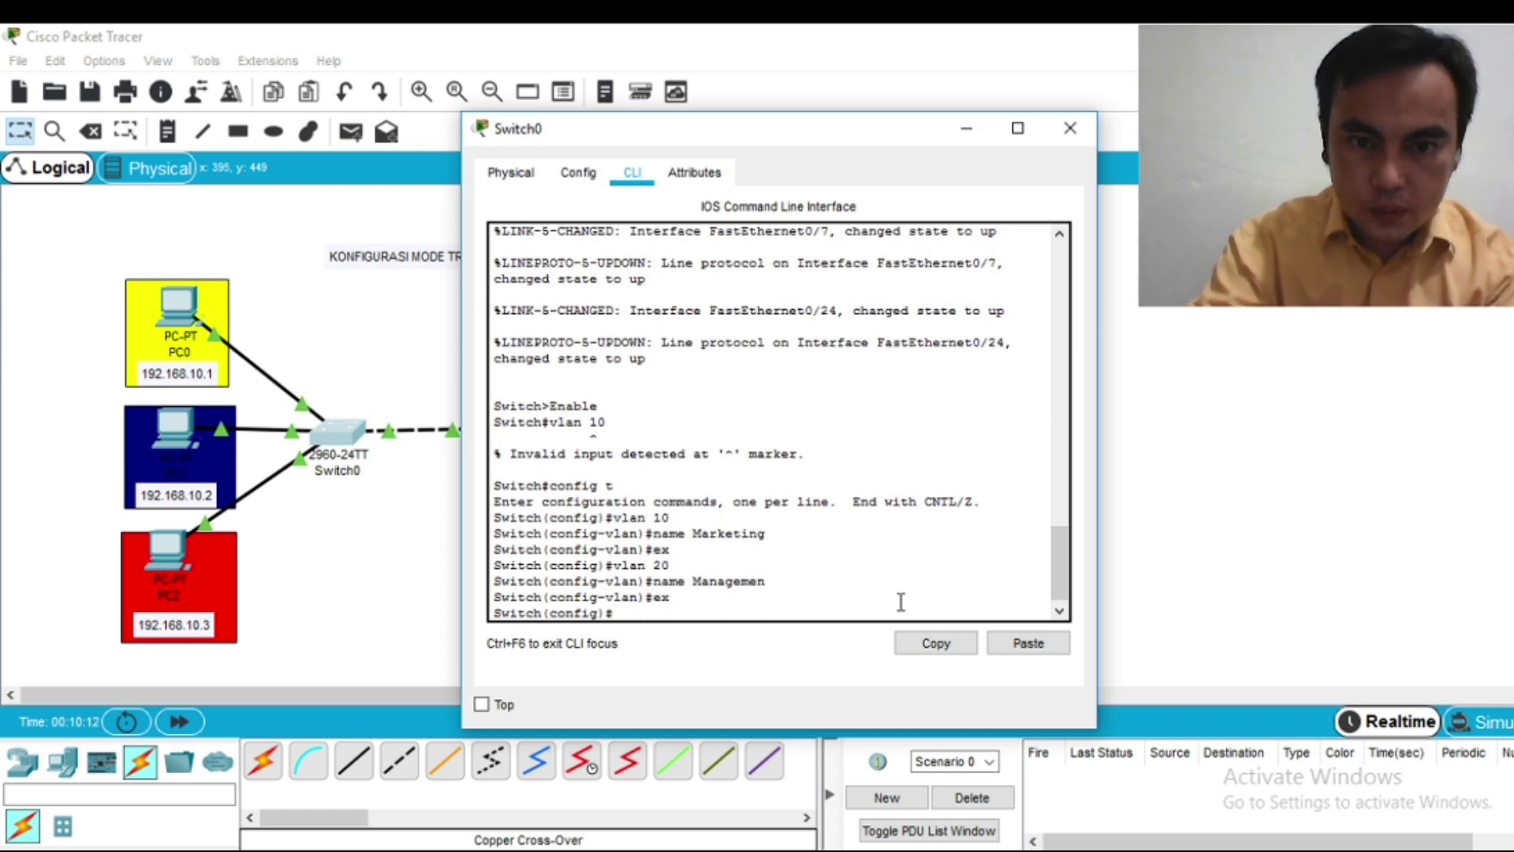
# Step: Create VLAN 30 on Switch0 with the name Pimpinan, and return to privileged mode
pyautogui.write('vlan 30')
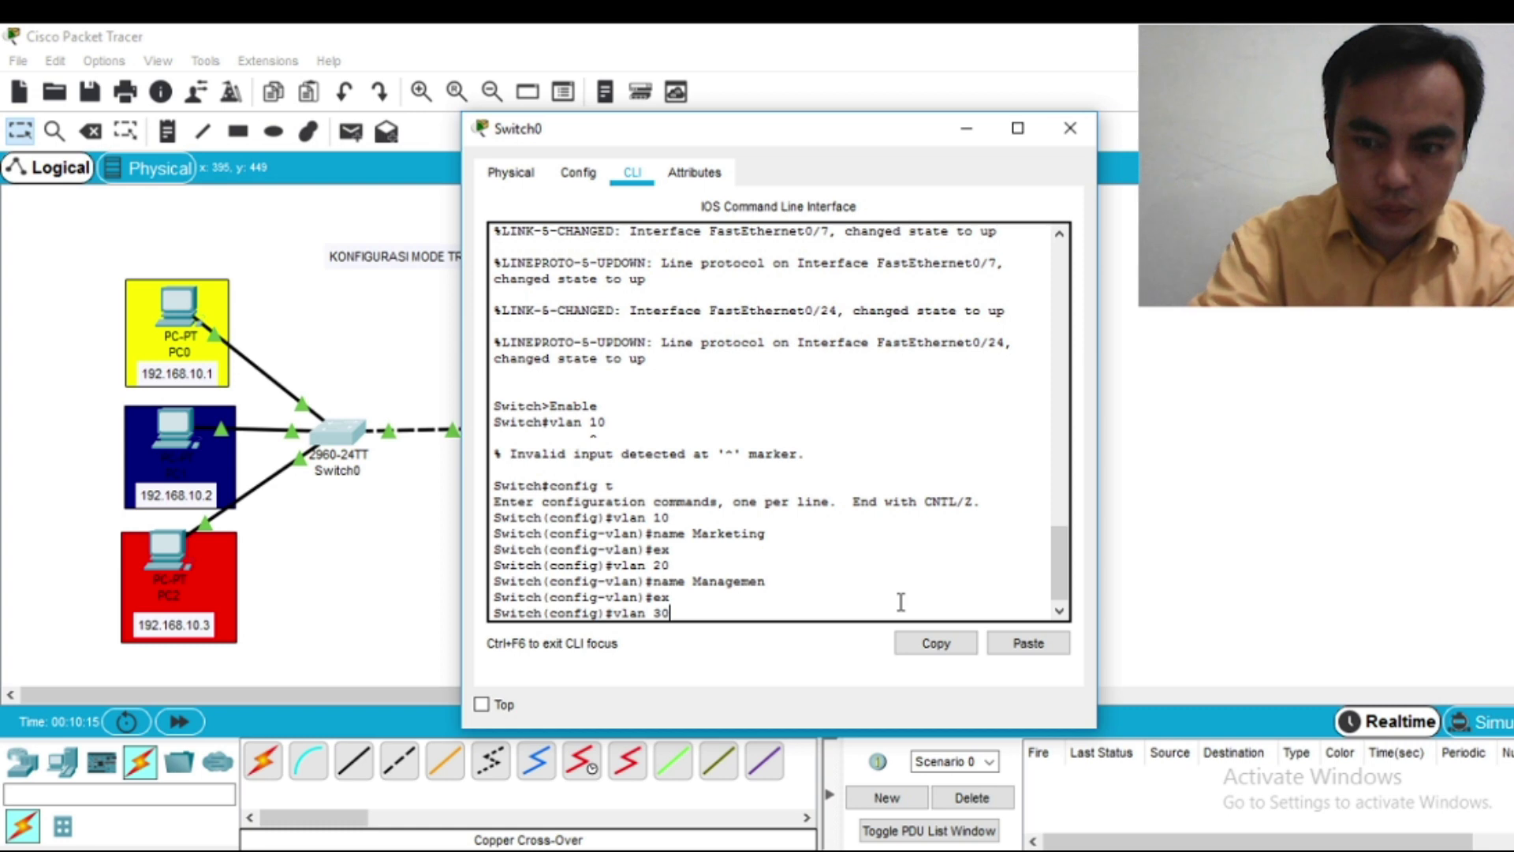
pyautogui.press('Return')
pyautogui.write('n')
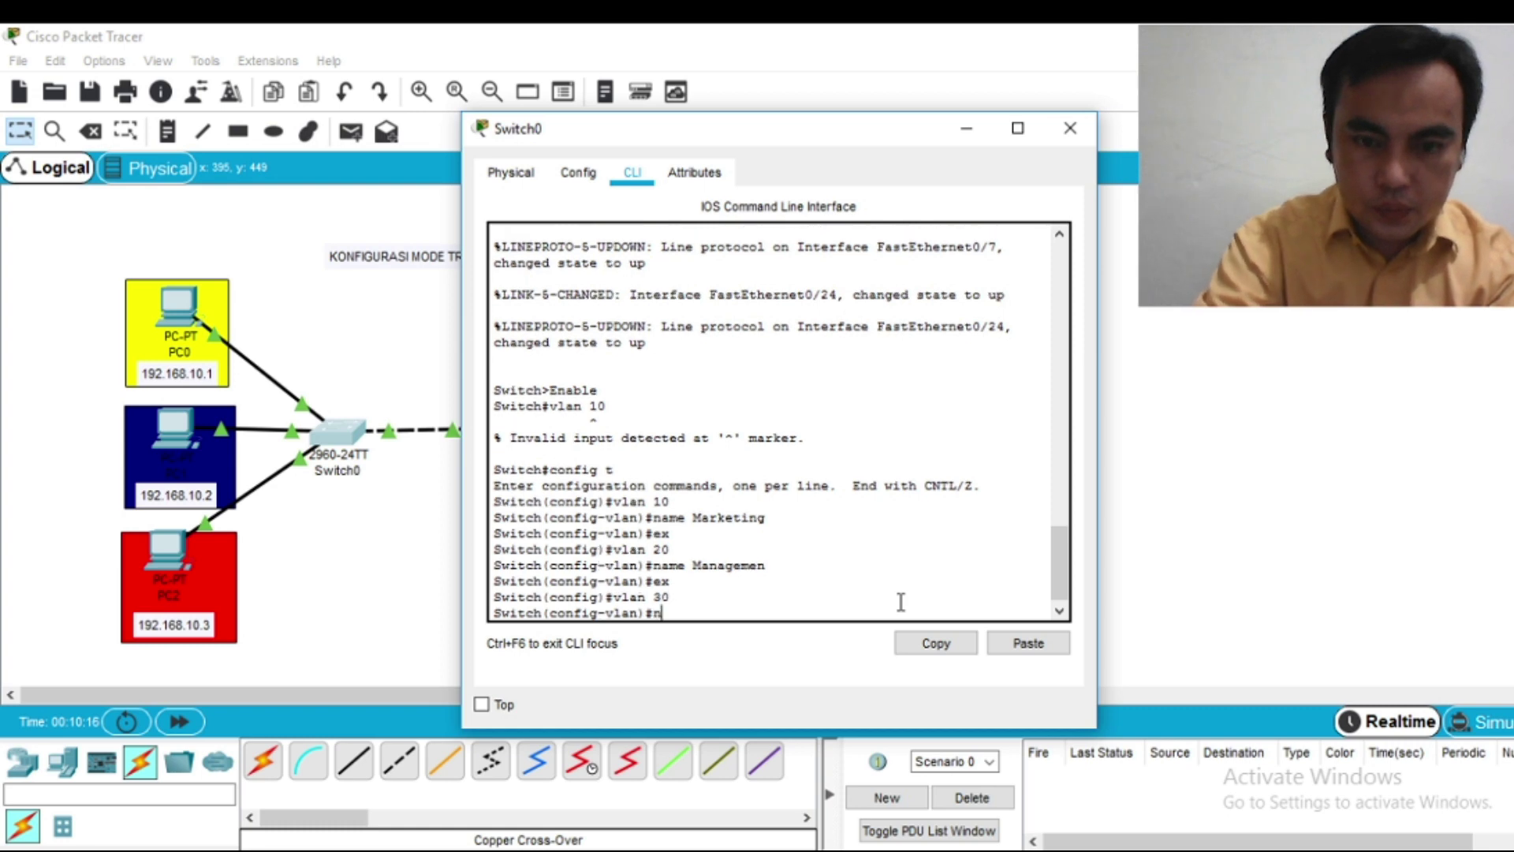
pyautogui.write('ame P')
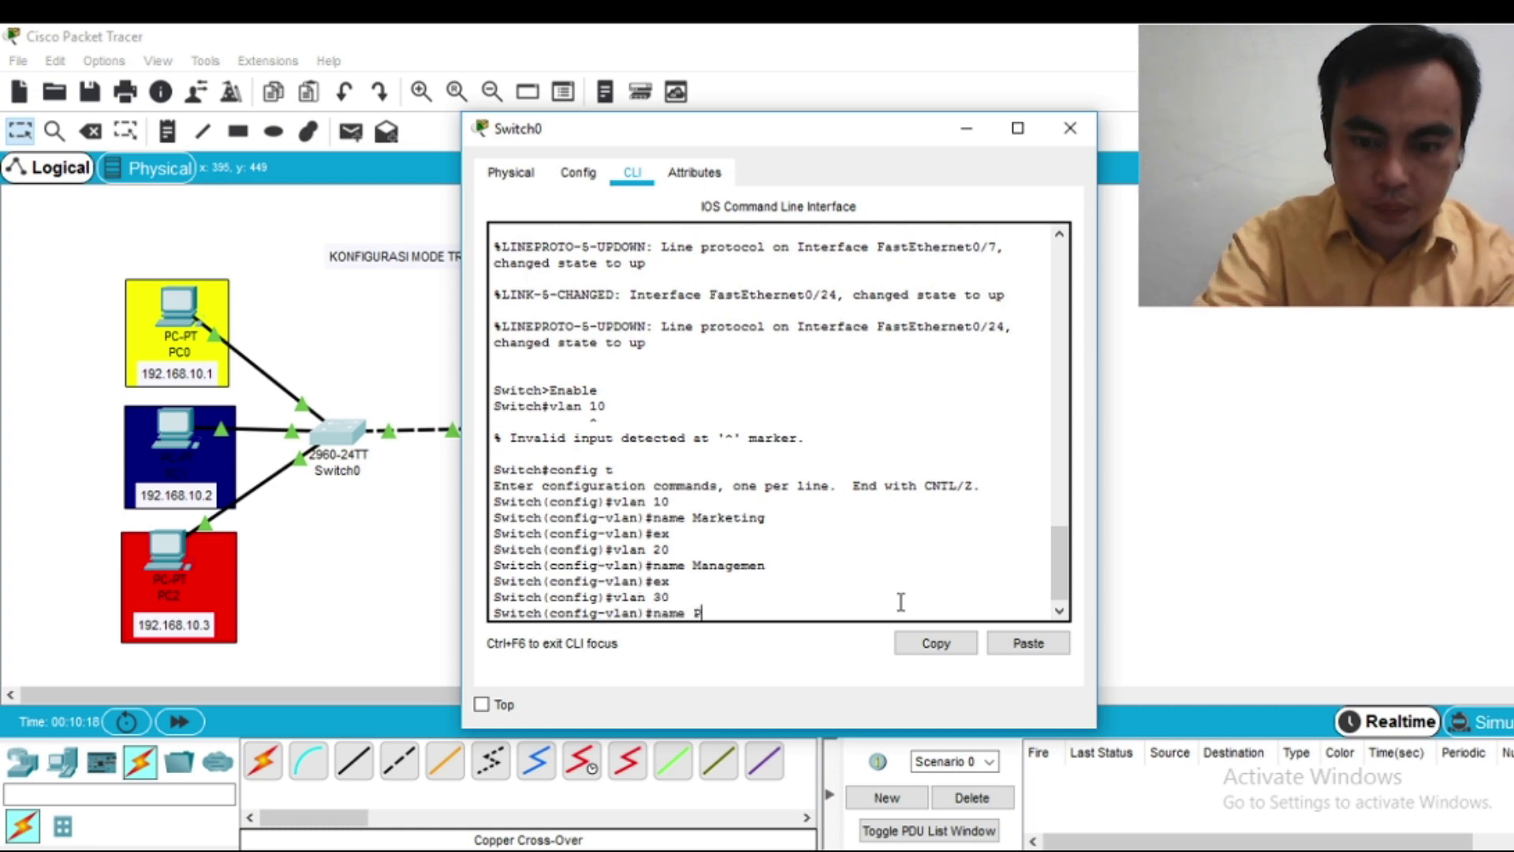
pyautogui.write('impinan')
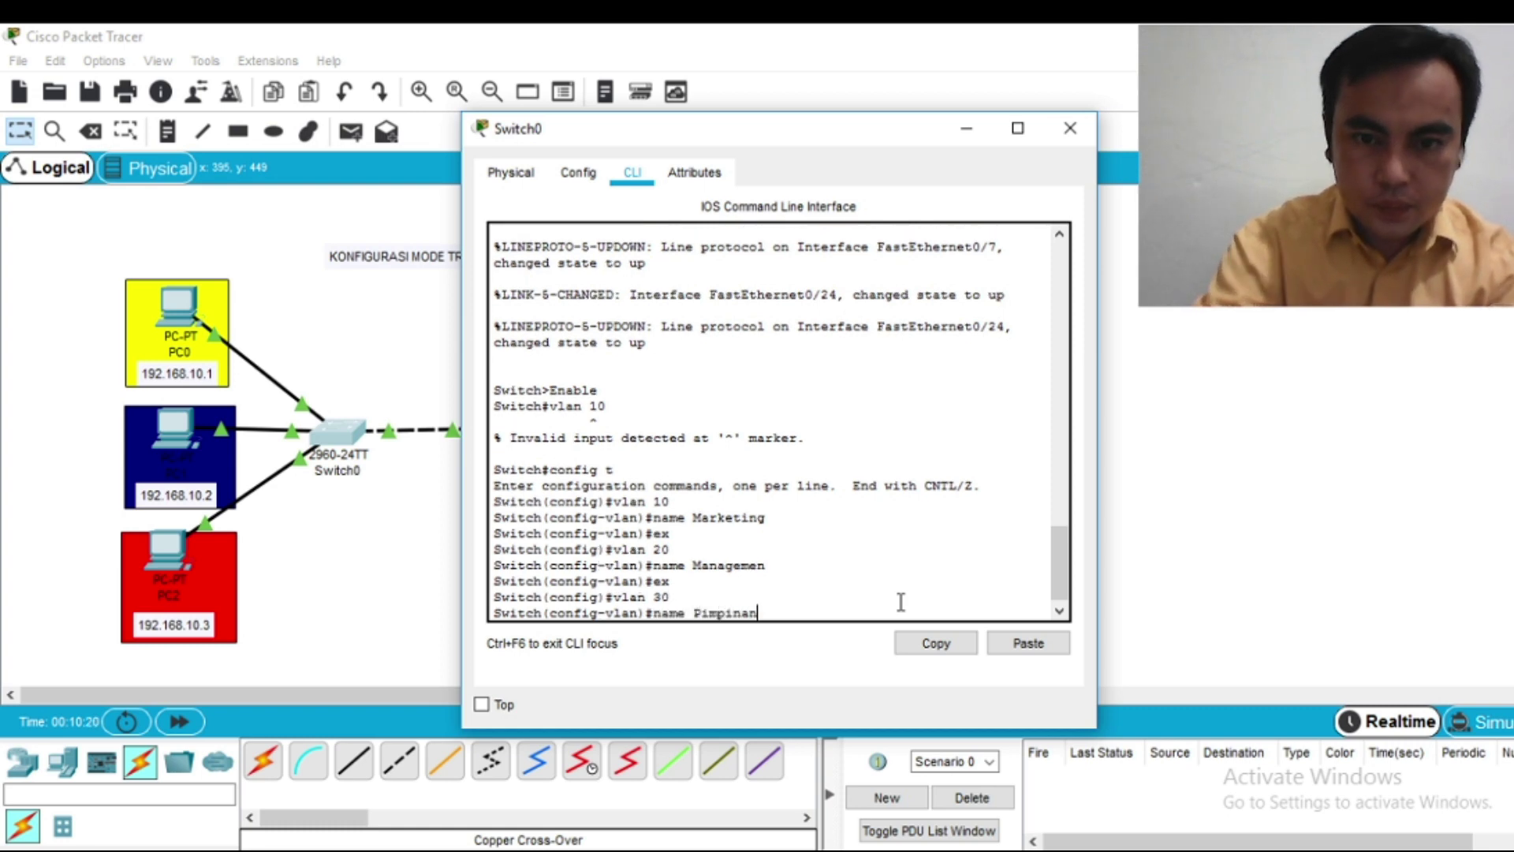
pyautogui.press('Return')
pyautogui.write('ex')
pyautogui.press('Return')
pyautogui.write('ex')
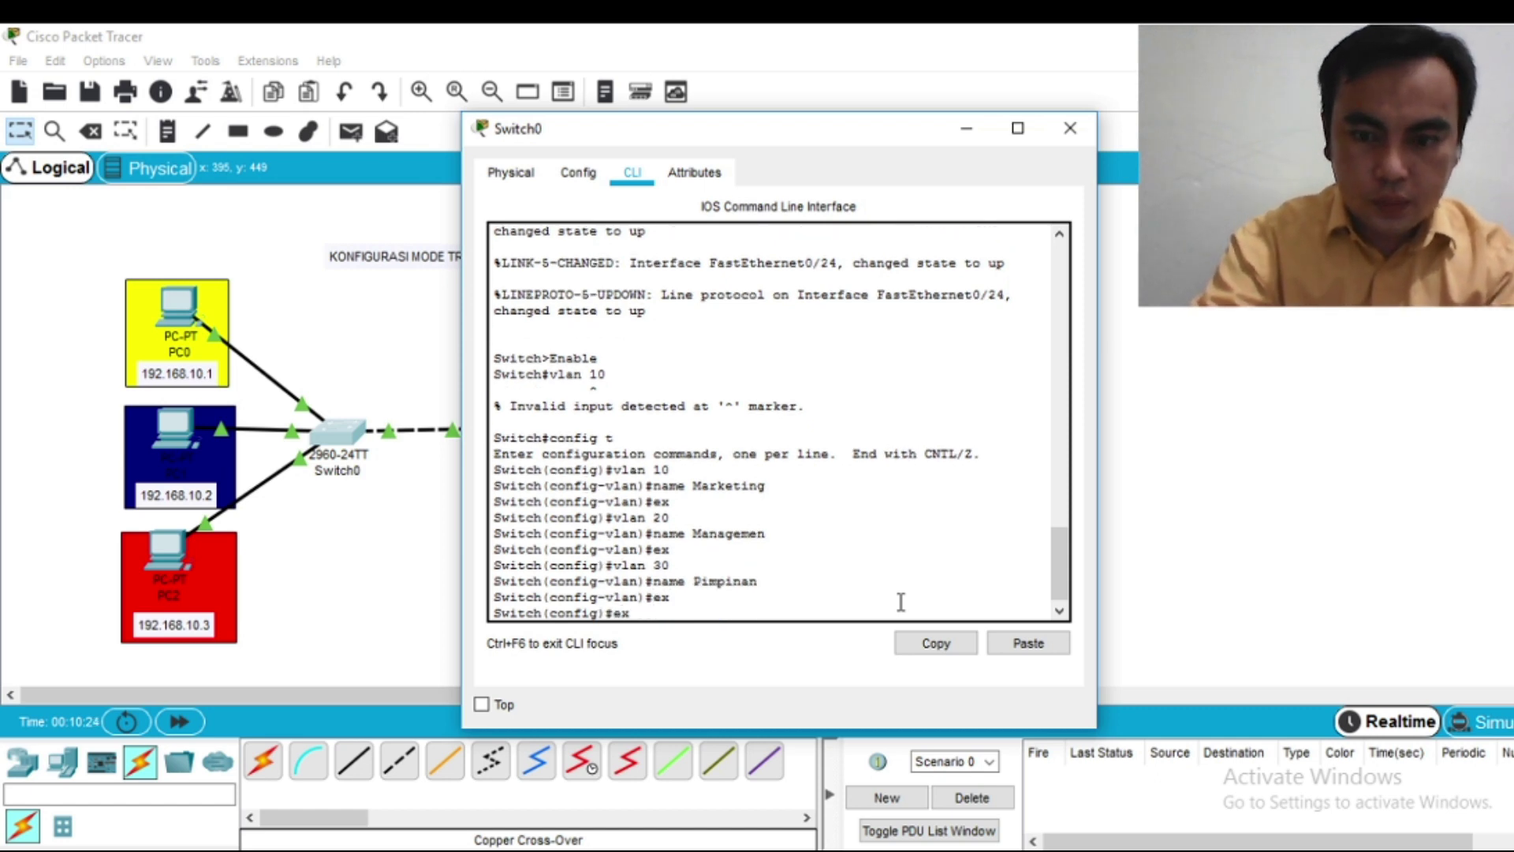
pyautogui.press('Return')
pyautogui.press('Return')
# Step: Display Switch0's VLAN table with show vlan and page through the listing to check VLANs 10, 20 and 30
pyautogui.write('show vlan')
pyautogui.press('Return')
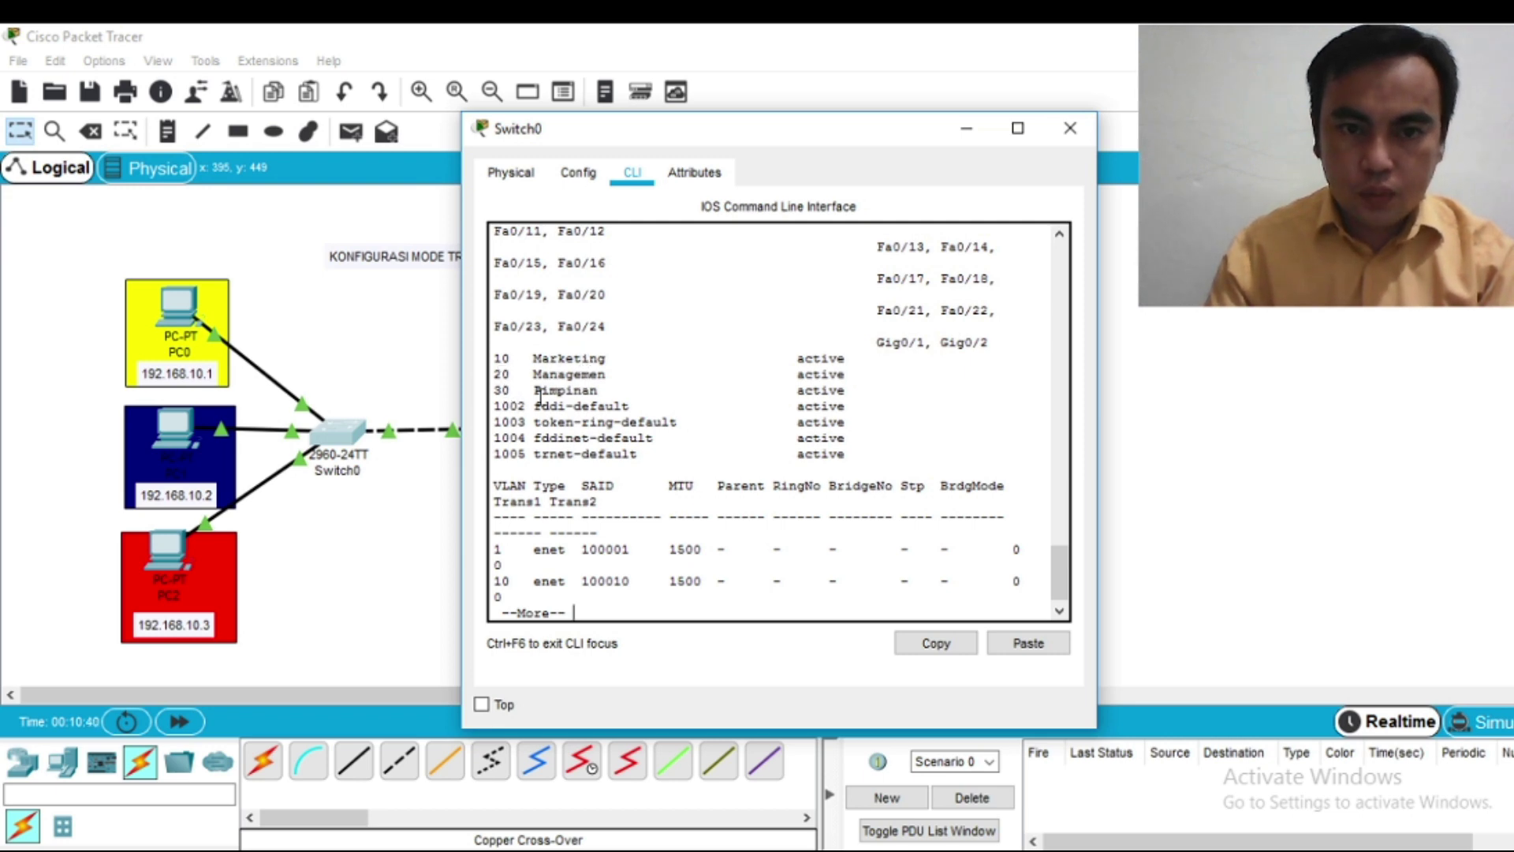
pyautogui.scroll(3, 907, 377)
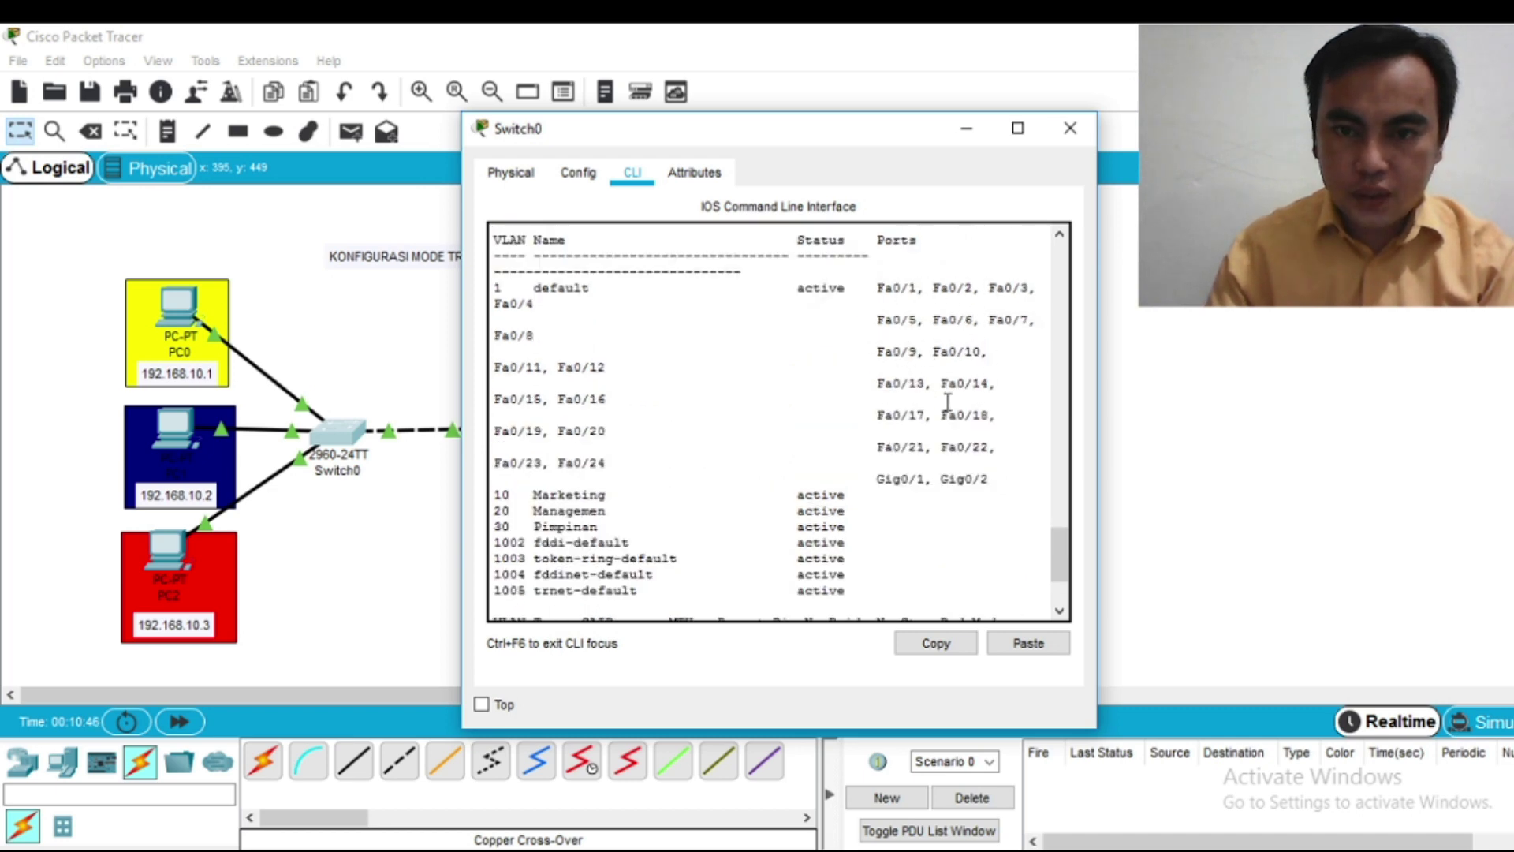
pyautogui.scroll(-1, 893, 496)
pyautogui.scroll(-1, 883, 443)
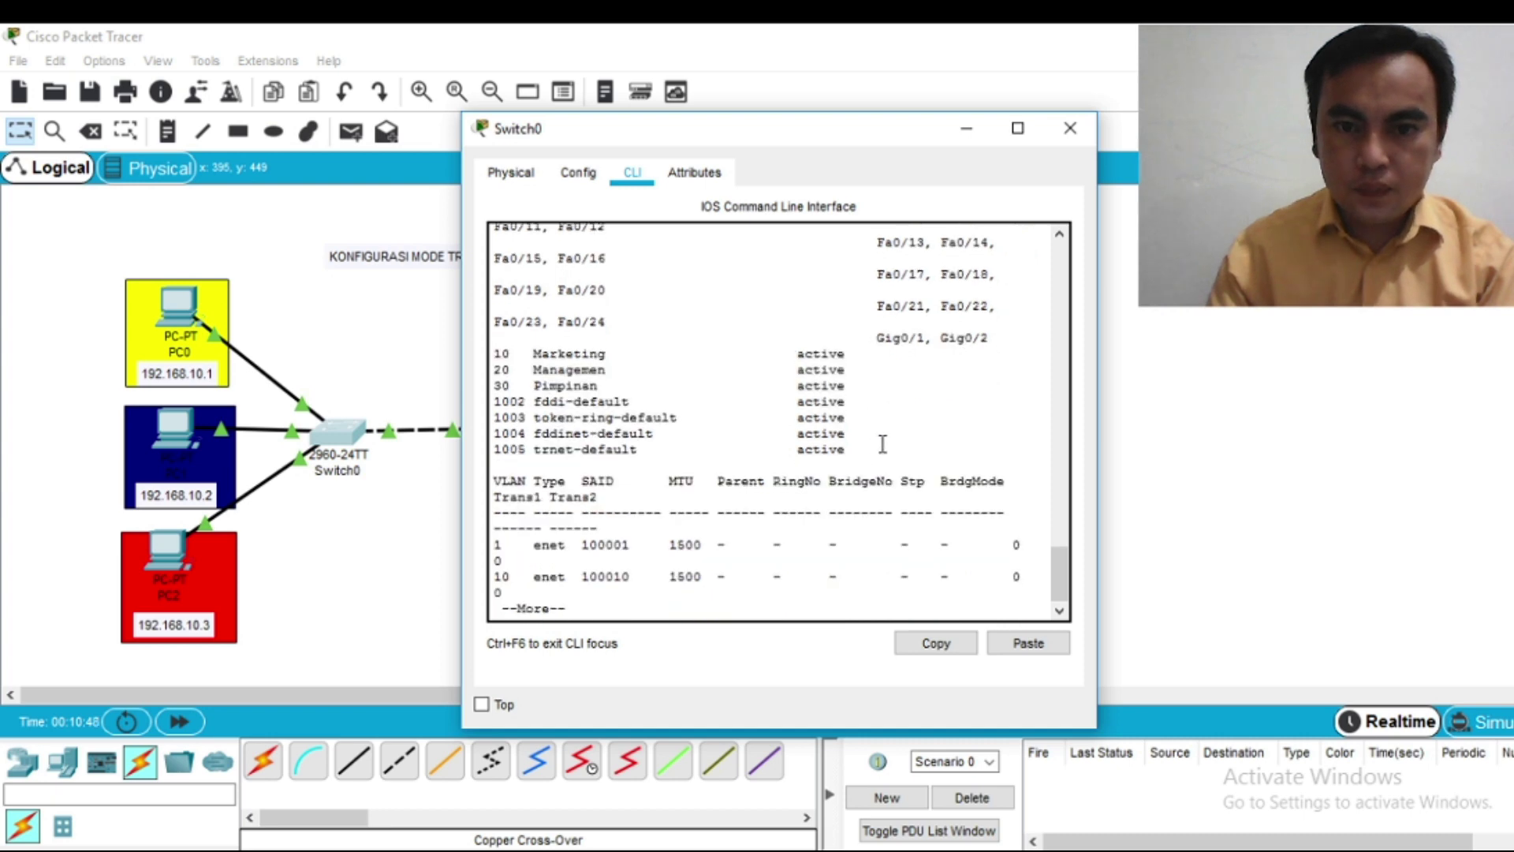
pyautogui.press('space')
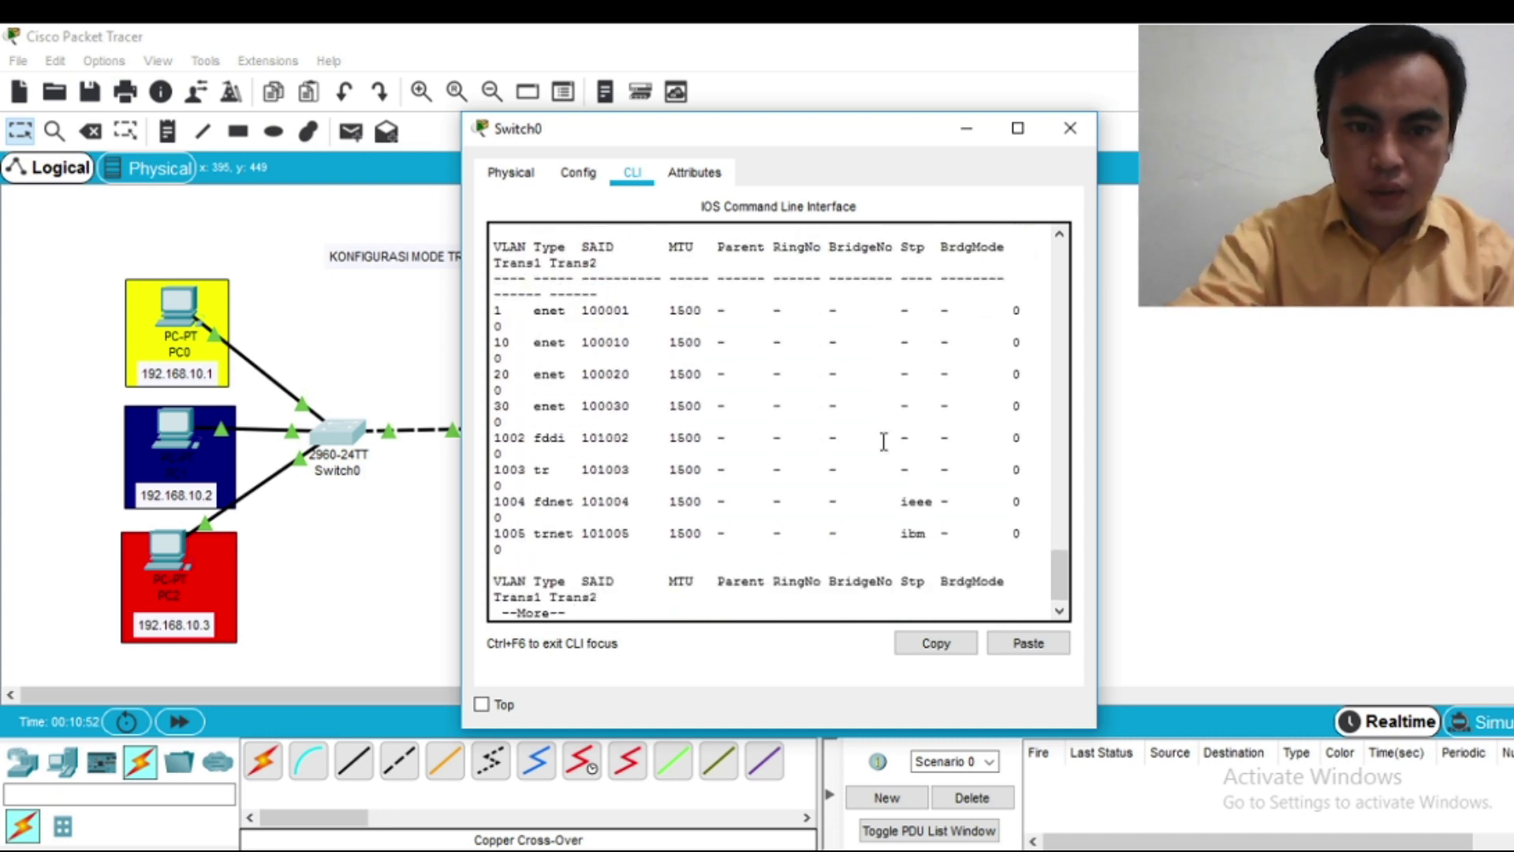
pyautogui.press('space')
pyautogui.press('space')
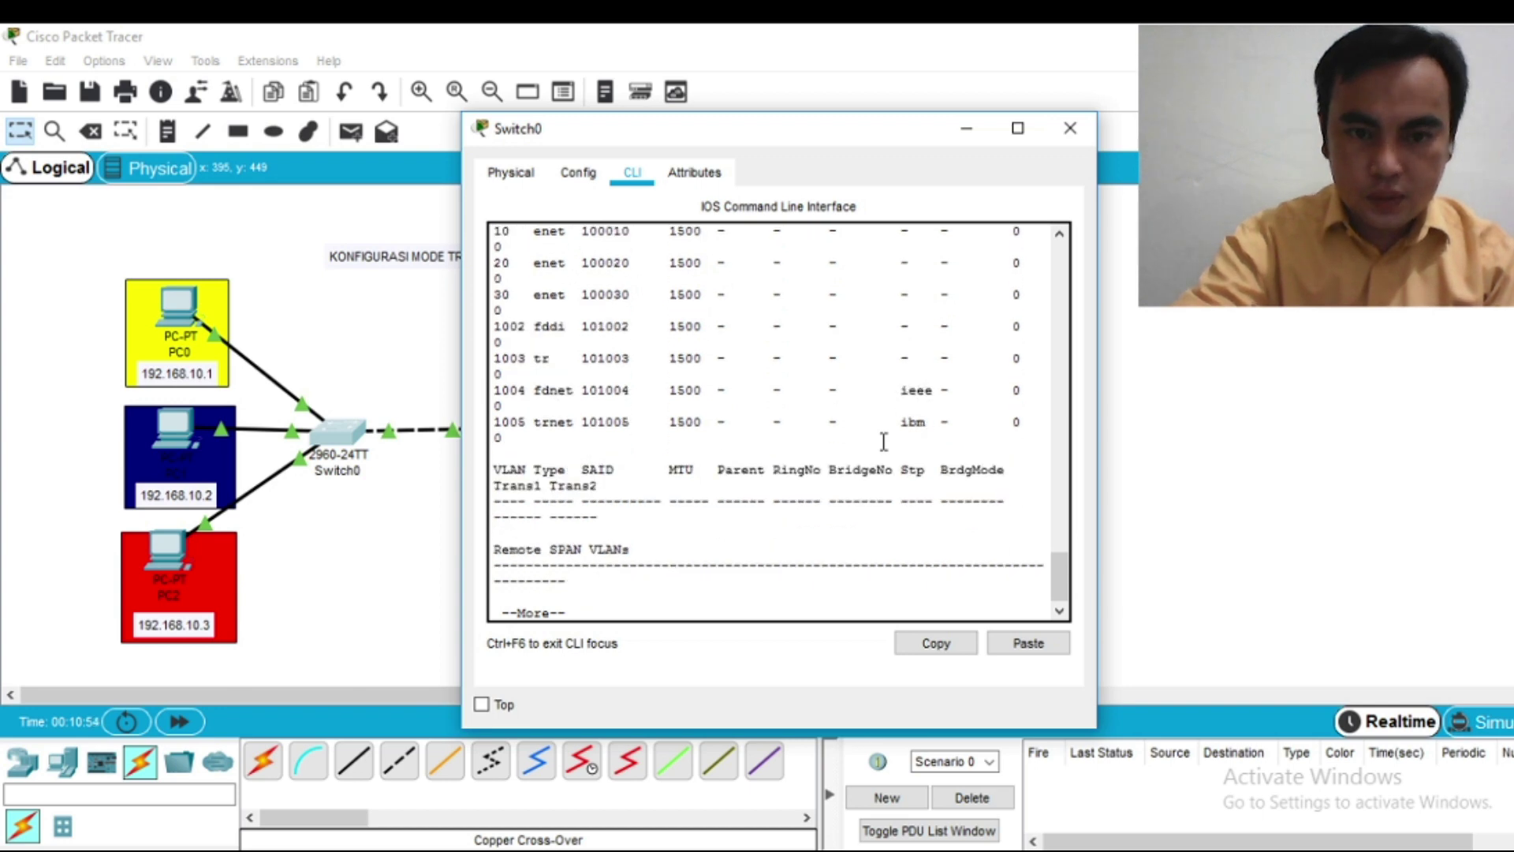
# Step: Enter global configuration mode with config t, and check in the topology which Switch0 ports the PCs use
pyautogui.write('config t')
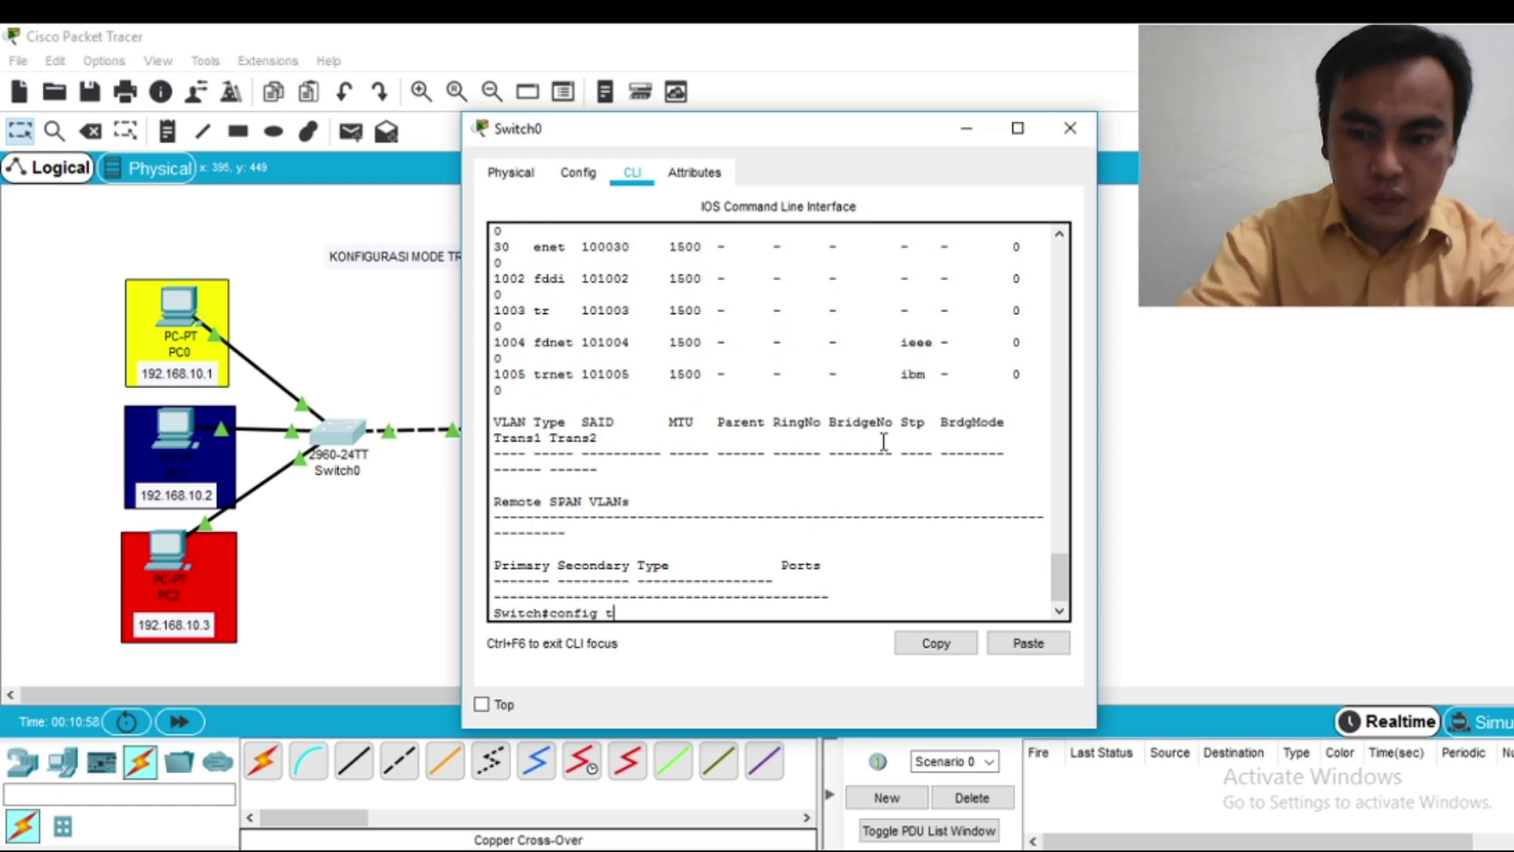
pyautogui.press('Return')
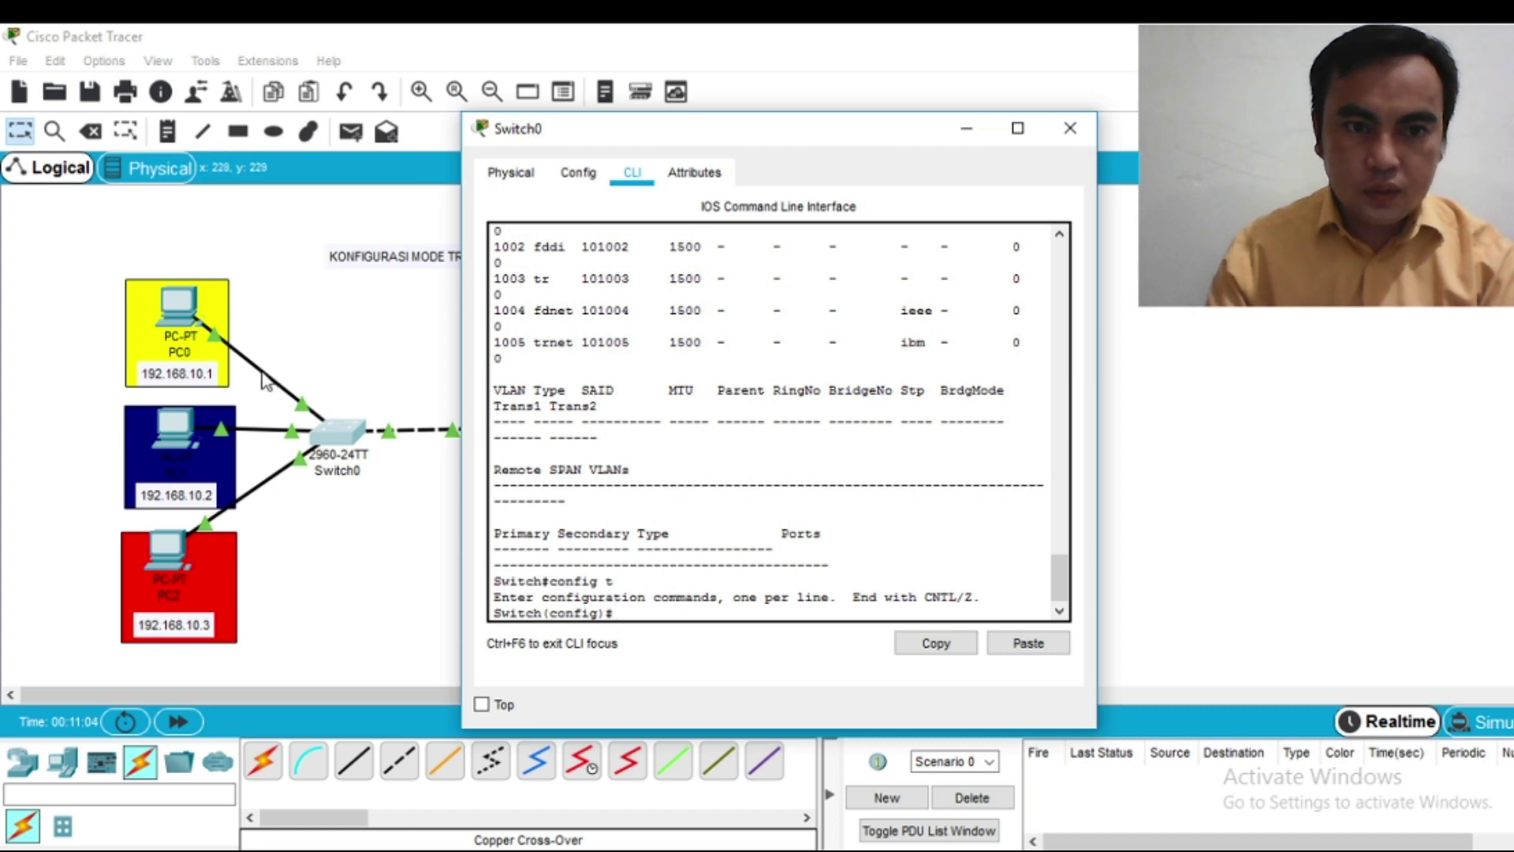
pyautogui.click(967, 128)
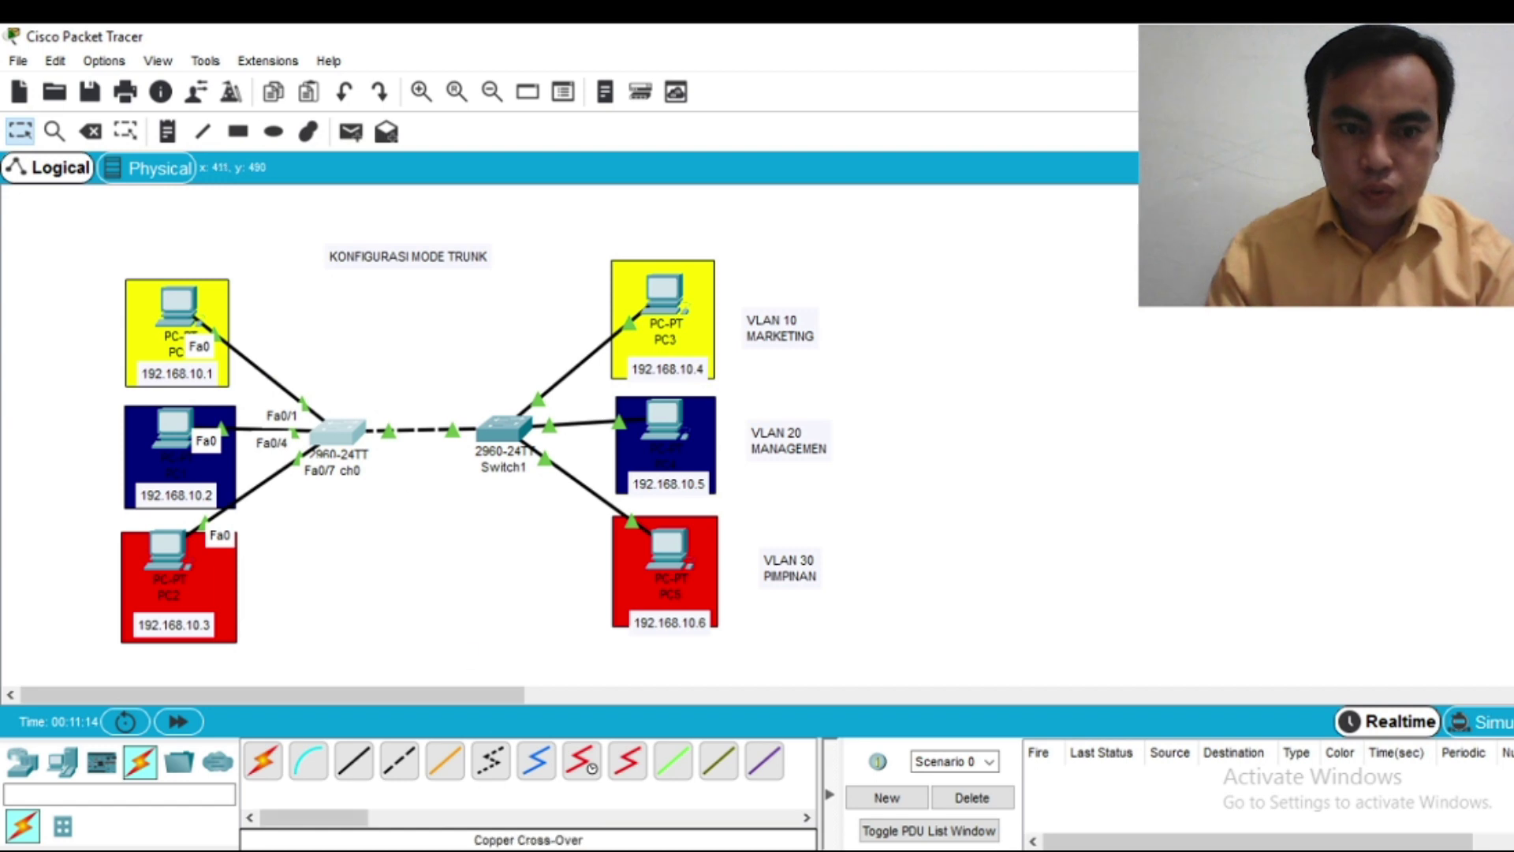
pyautogui.click(423, 769)
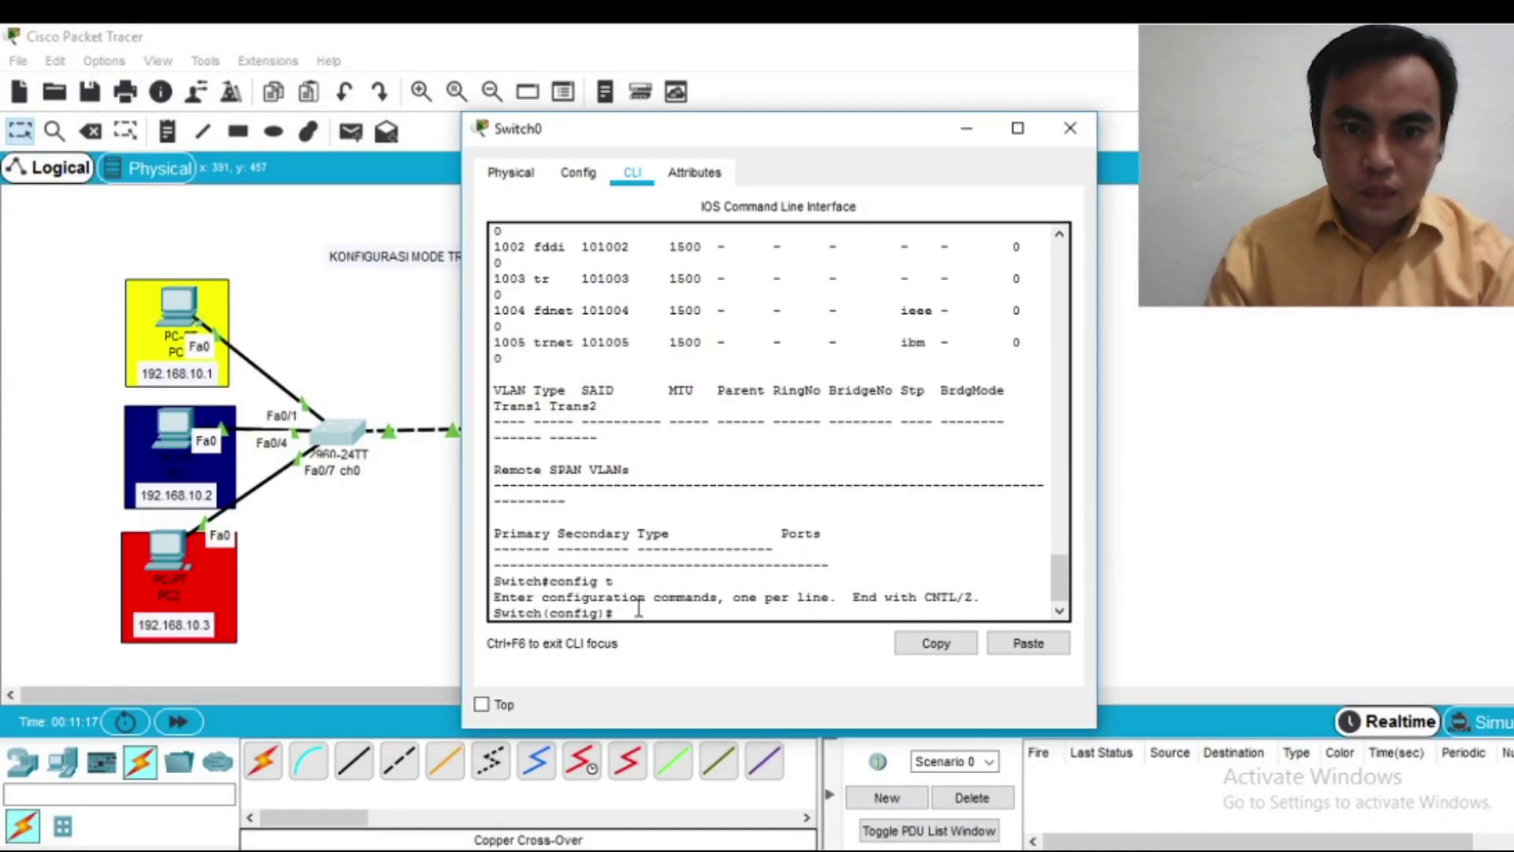
# Step: Open the configuration of Switch0's port range fa0/1-3 with the interface ra command
pyautogui.write('inter')
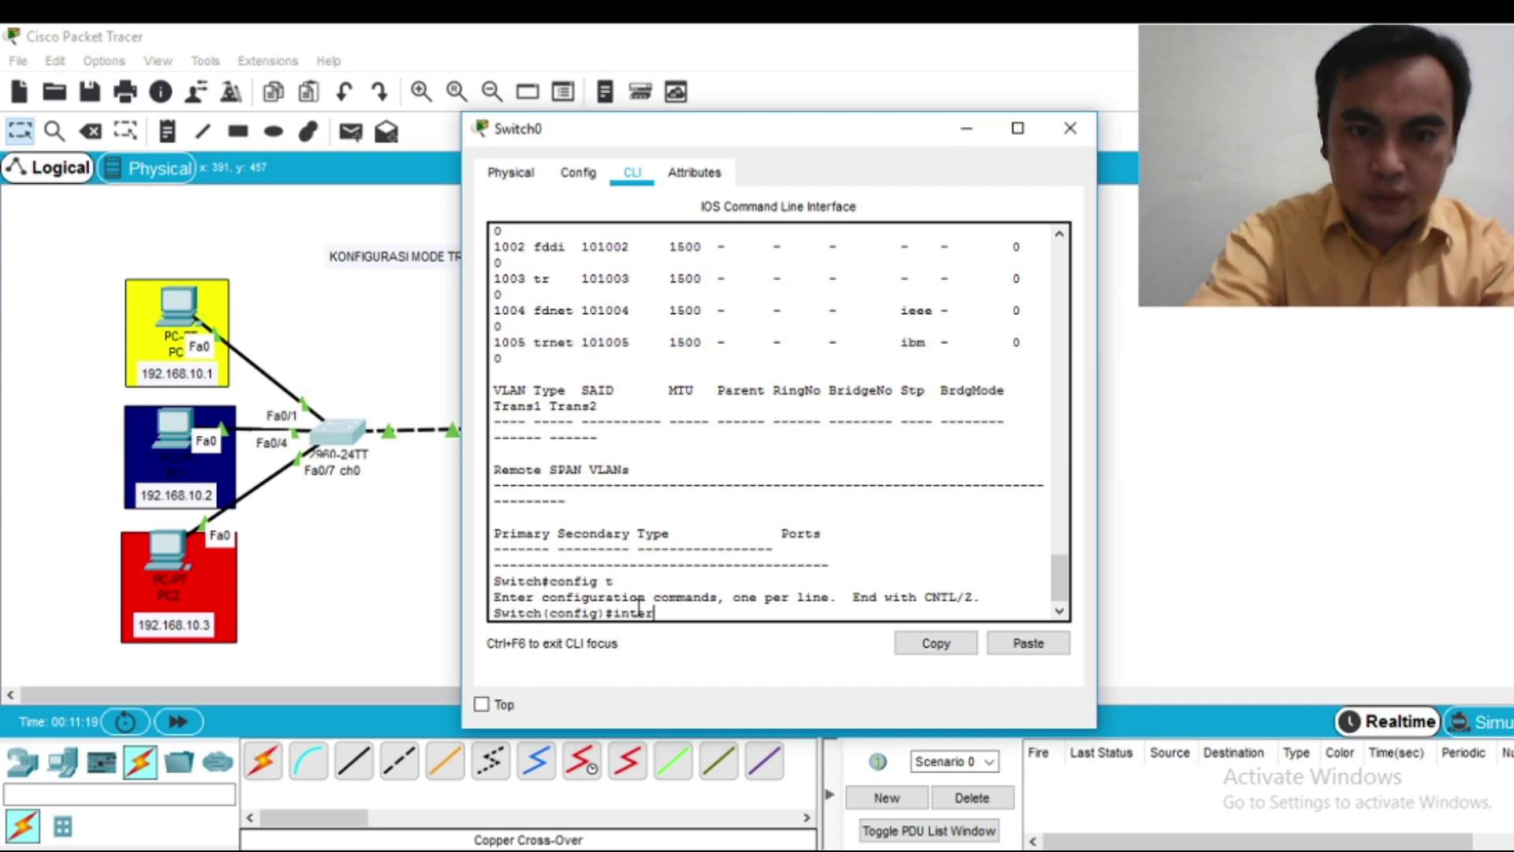
pyautogui.write('face')
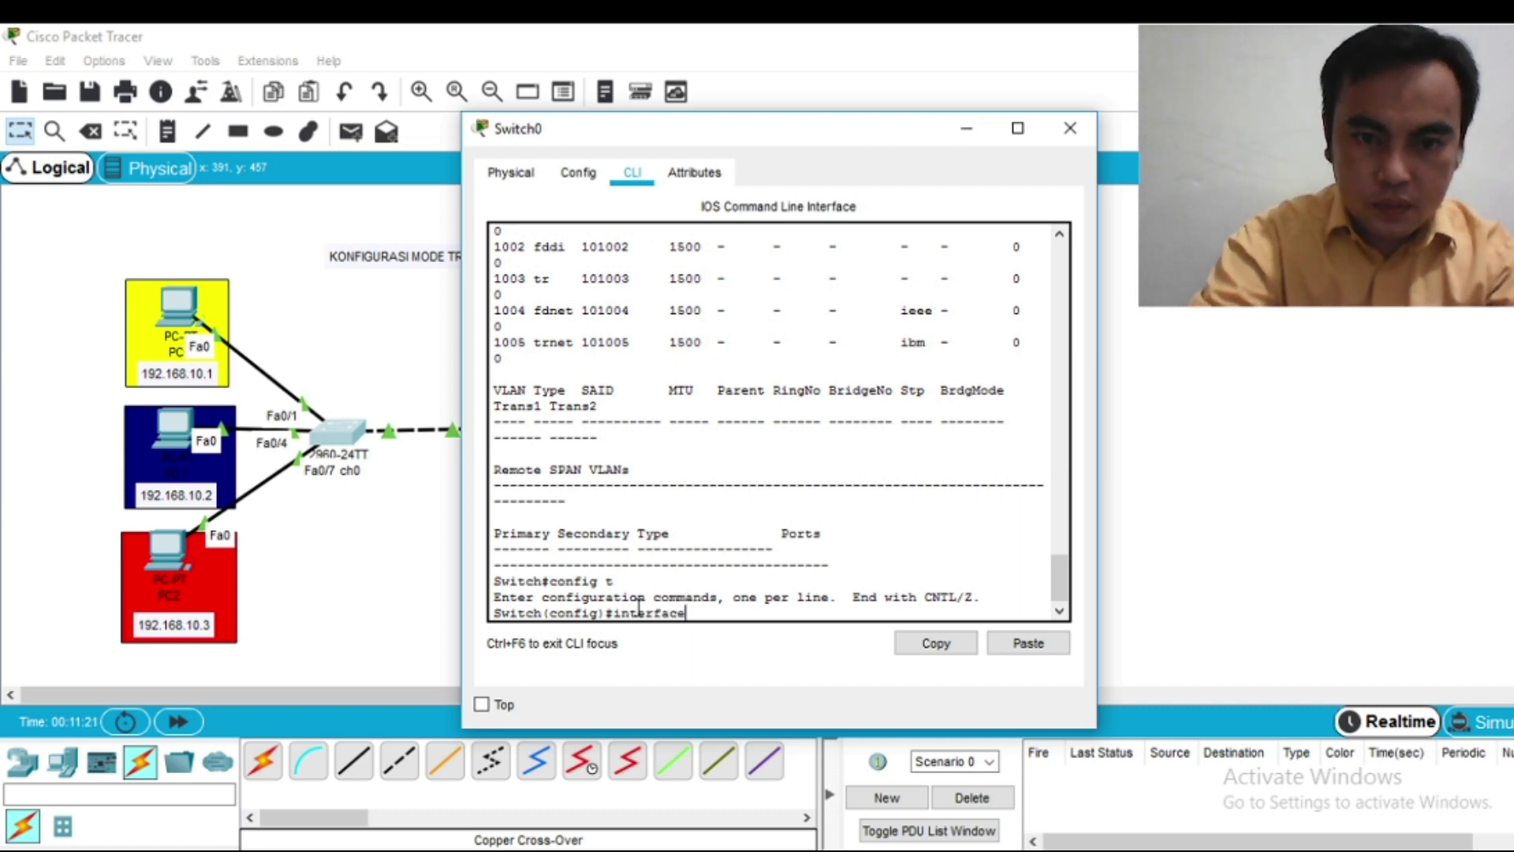
pyautogui.write(' fa')
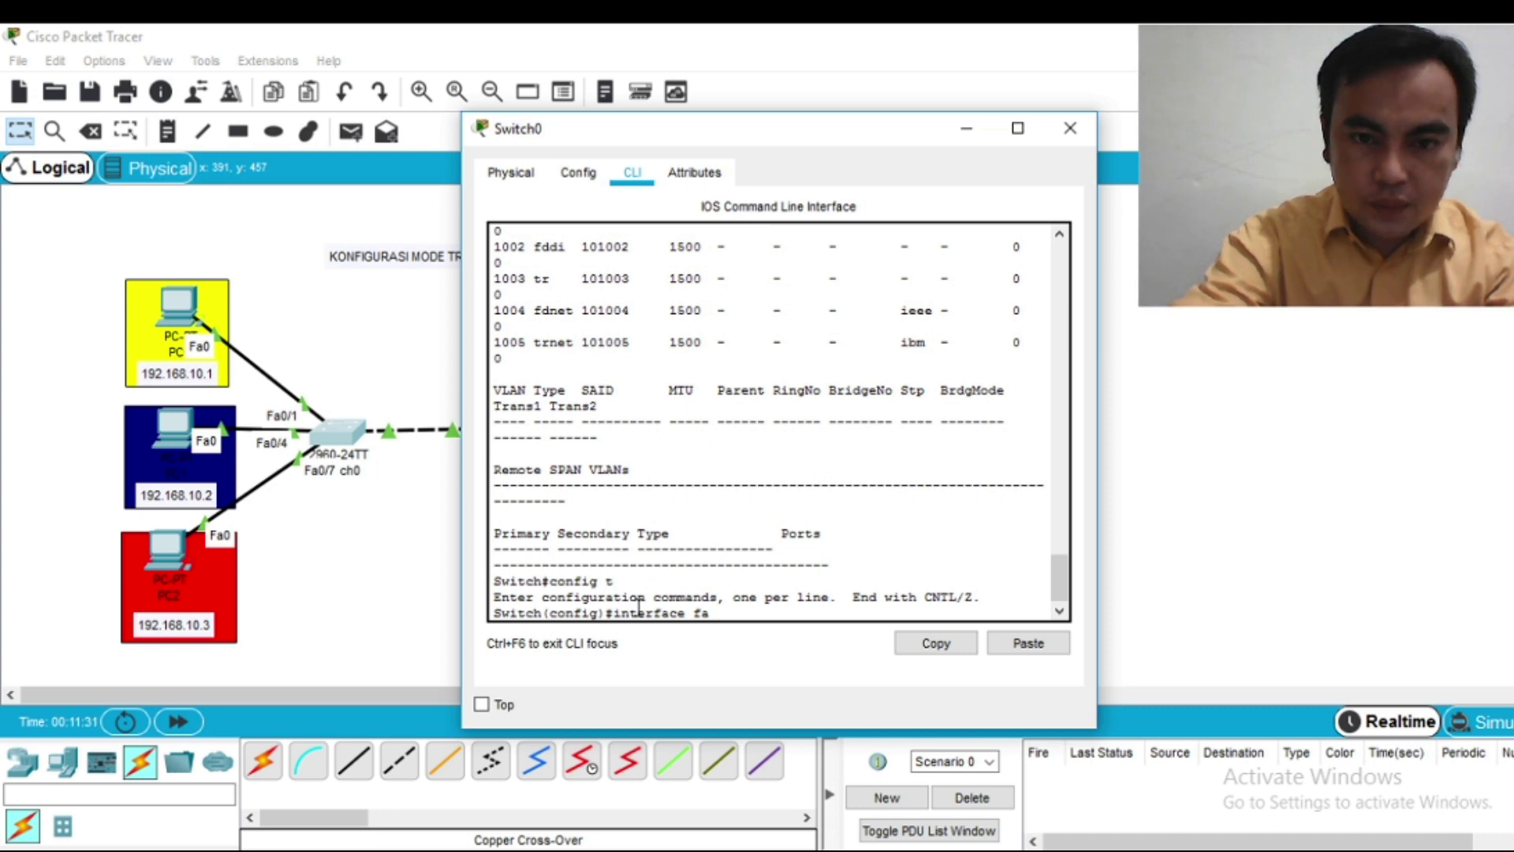
pyautogui.press('BackSpace')
pyautogui.press('BackSpace')
pyautogui.write('ra')
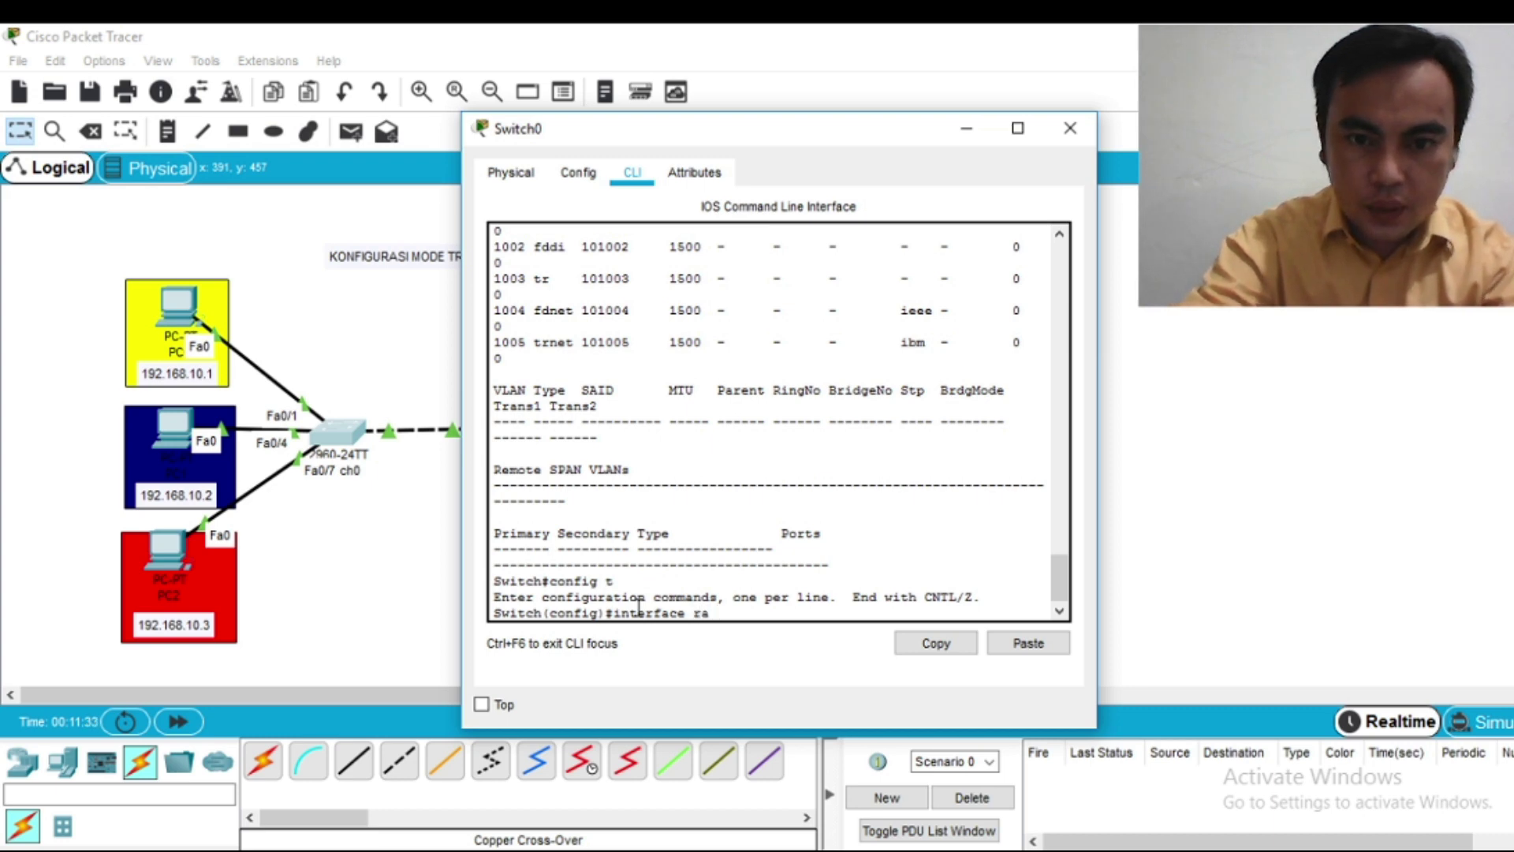
pyautogui.write(' fa')
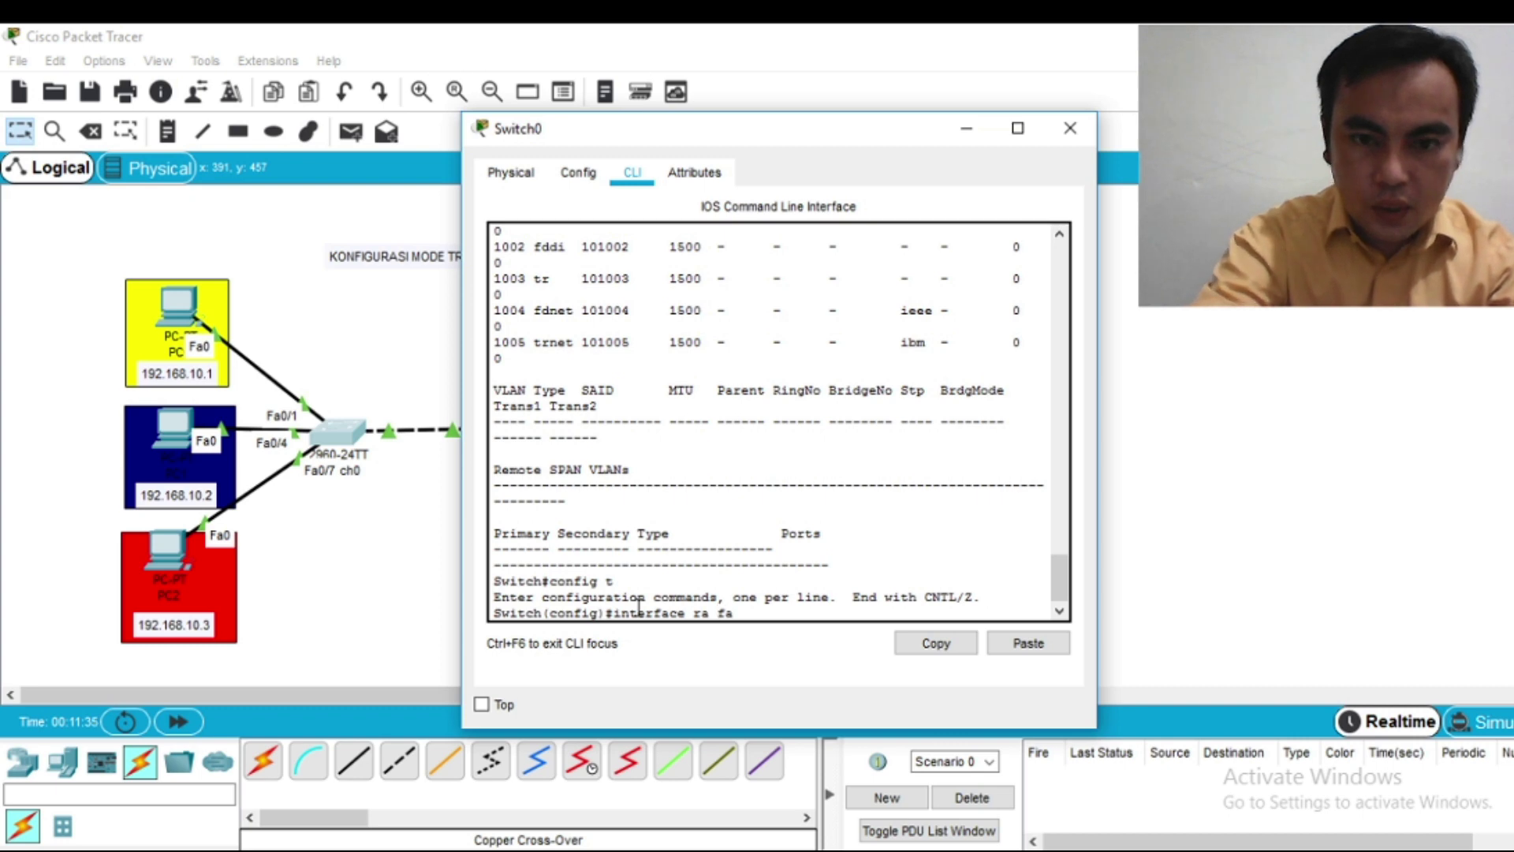
pyautogui.write('0')
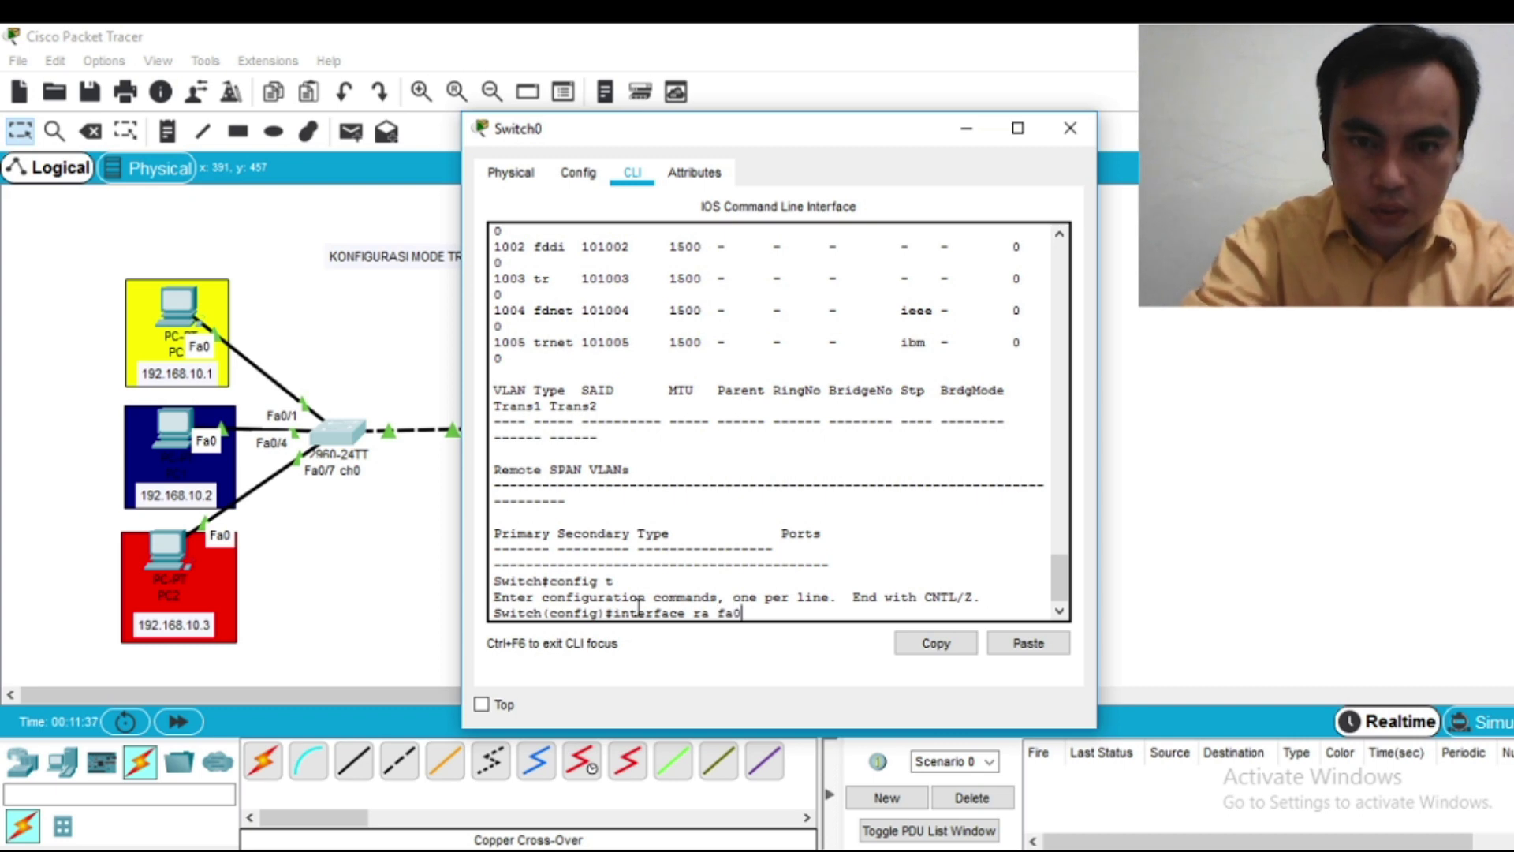
pyautogui.write('/1-3')
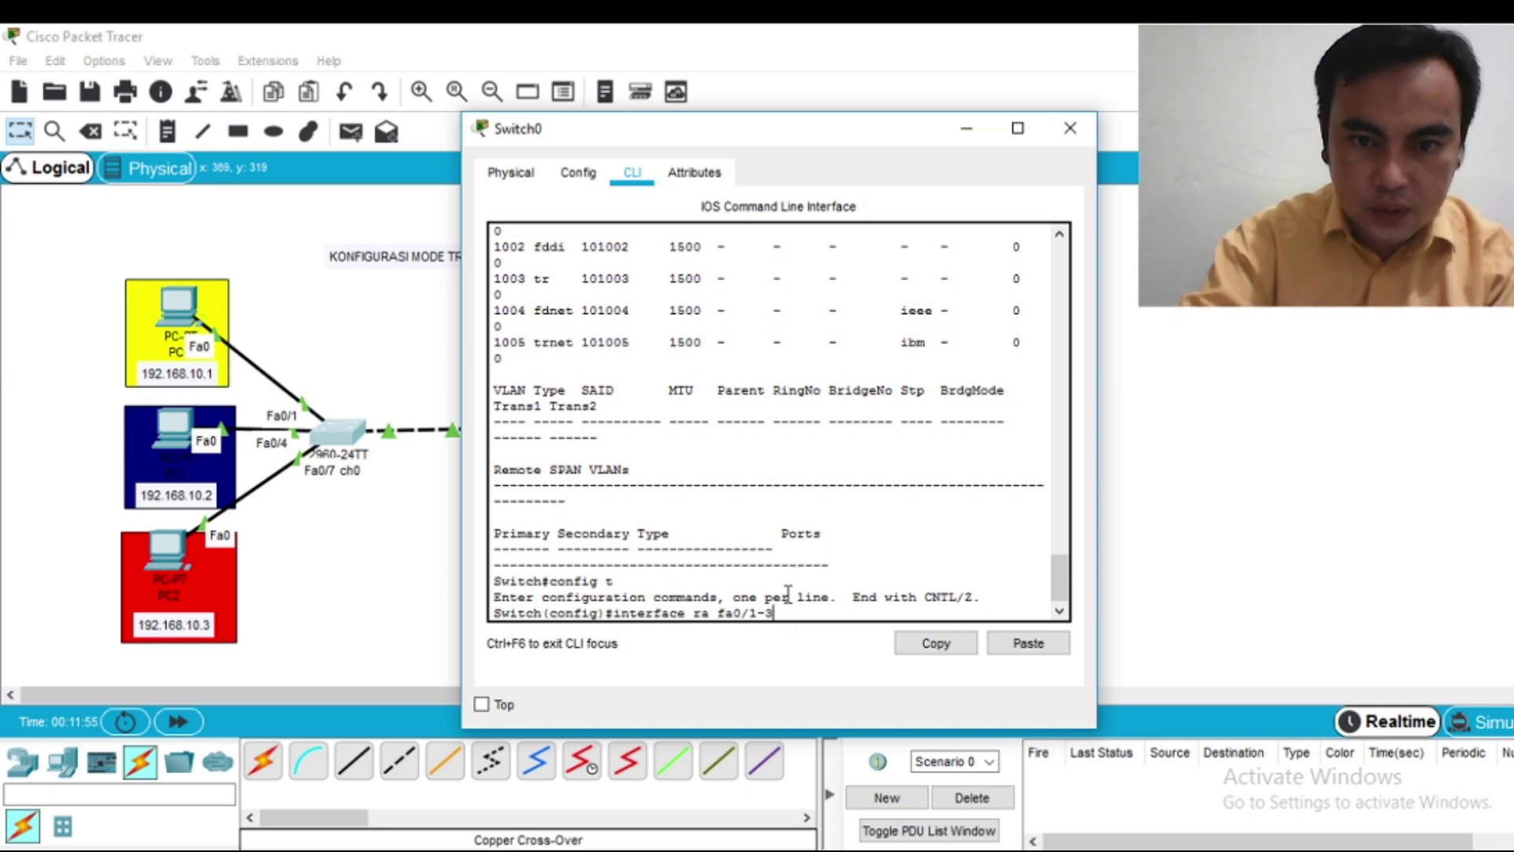
pyautogui.press('Return')
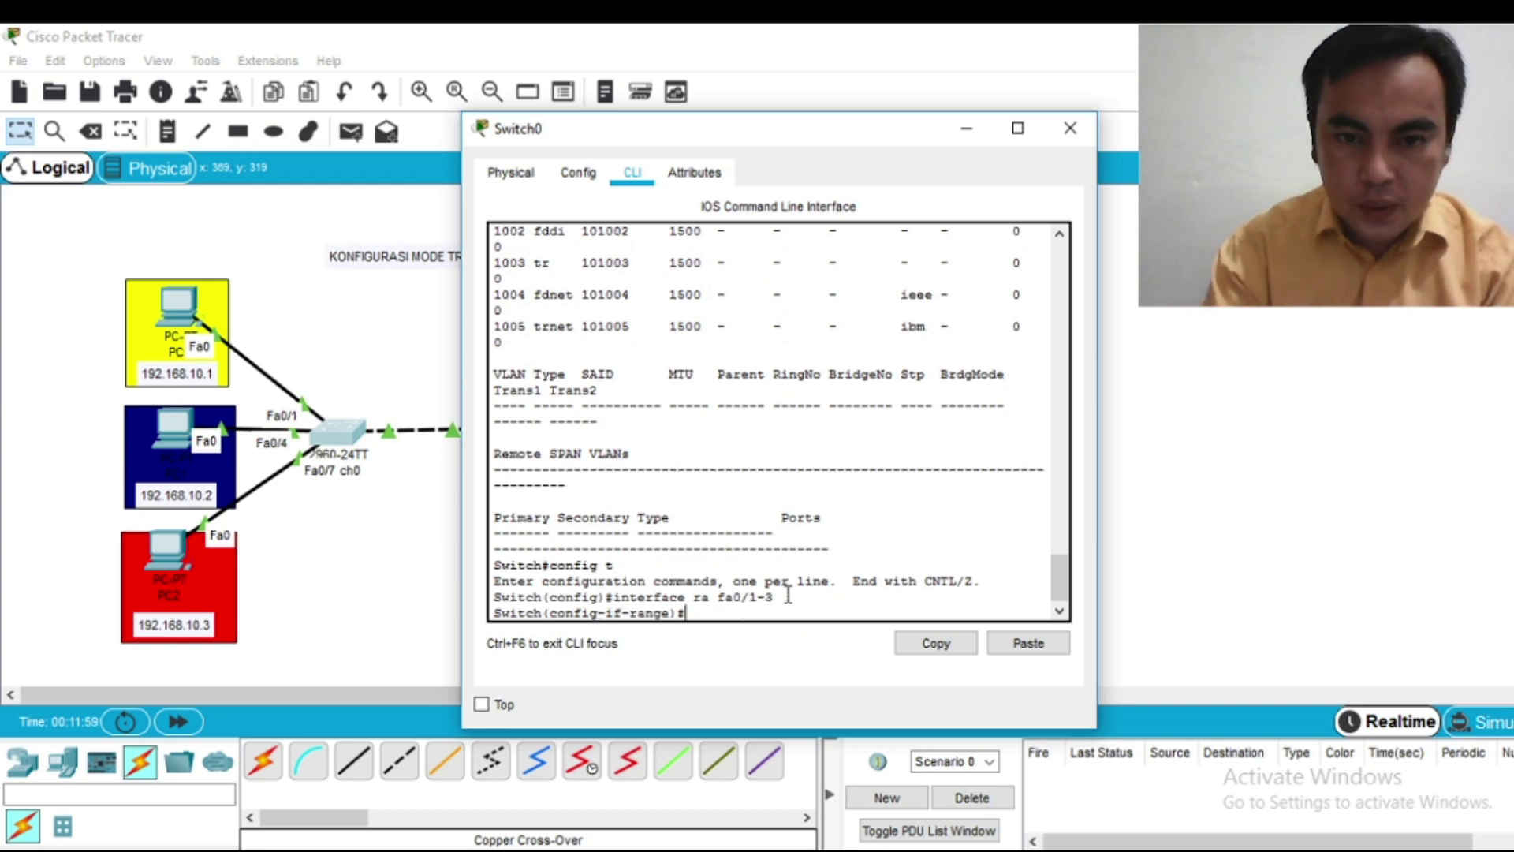
# Step: Set ports fa0/1-3 to switchport mode access on VLAN 10, and exit to global configuration mode
pyautogui.write('switchport mo')
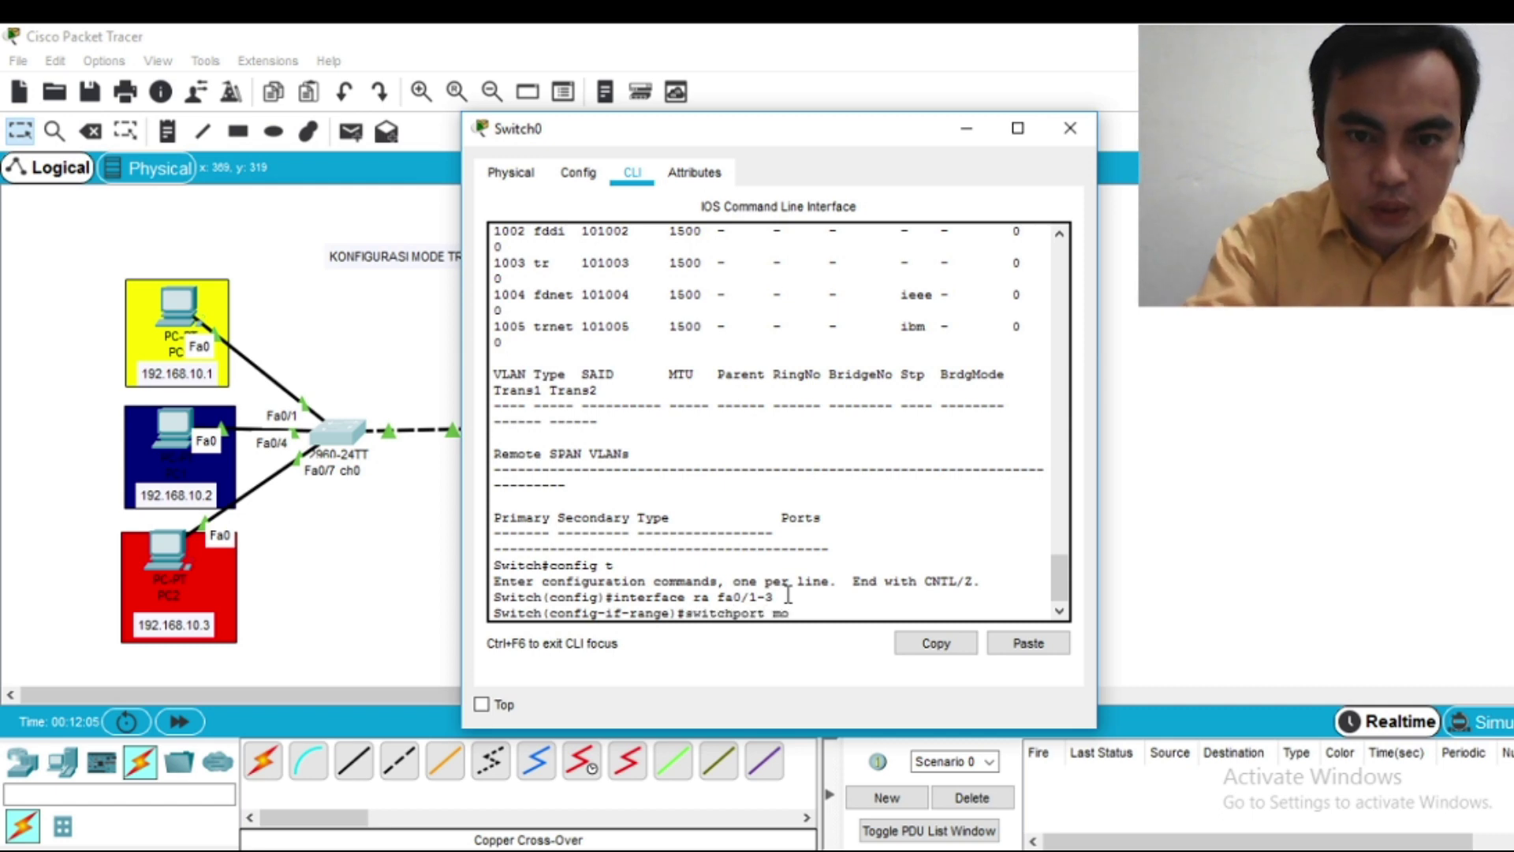
pyautogui.write('de access')
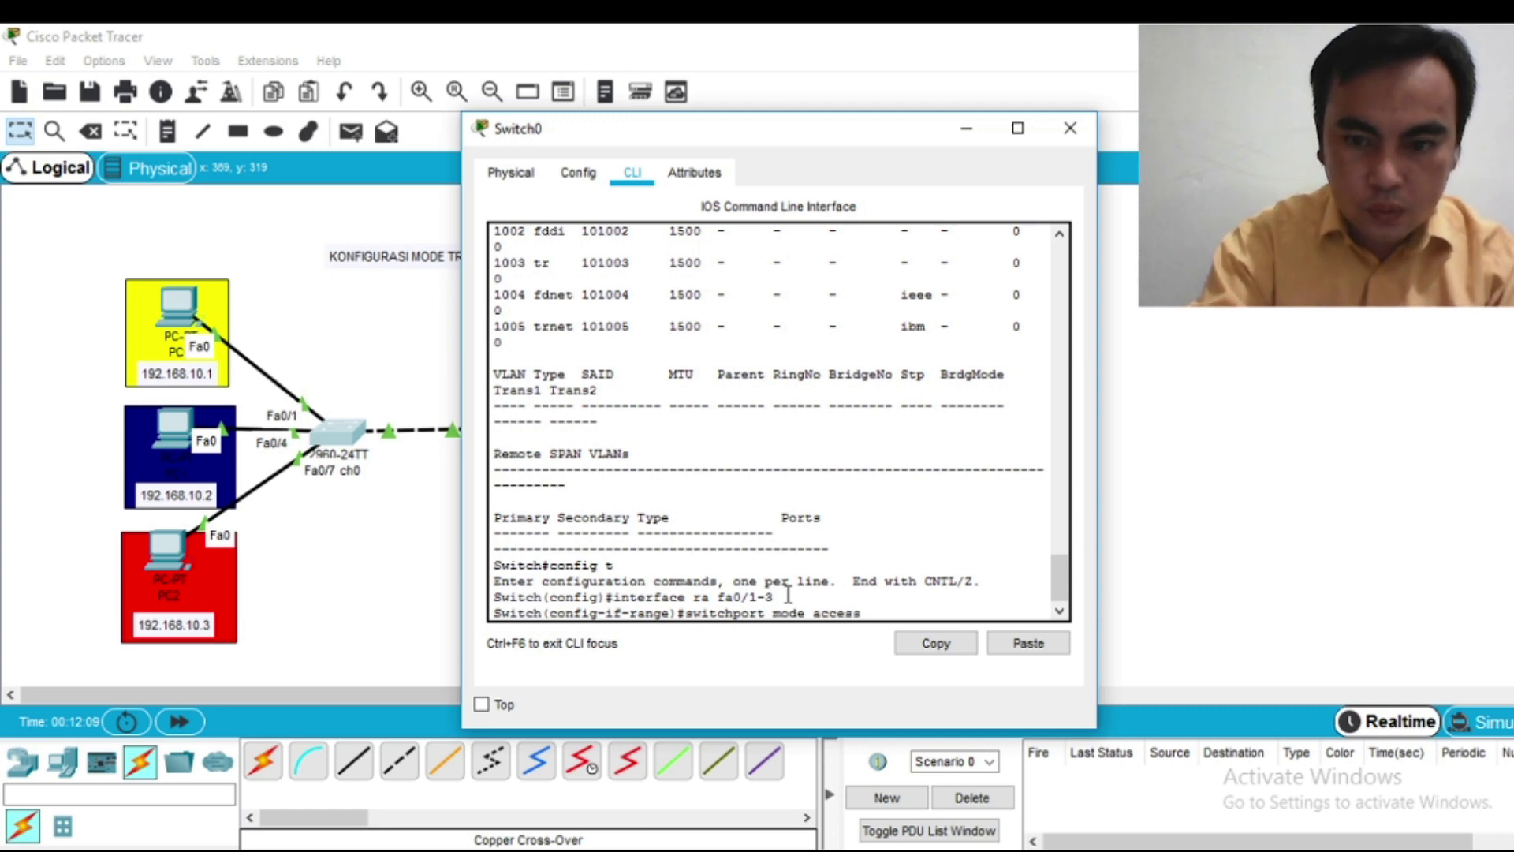
pyautogui.press('Return')
pyautogui.write('switchport acc')
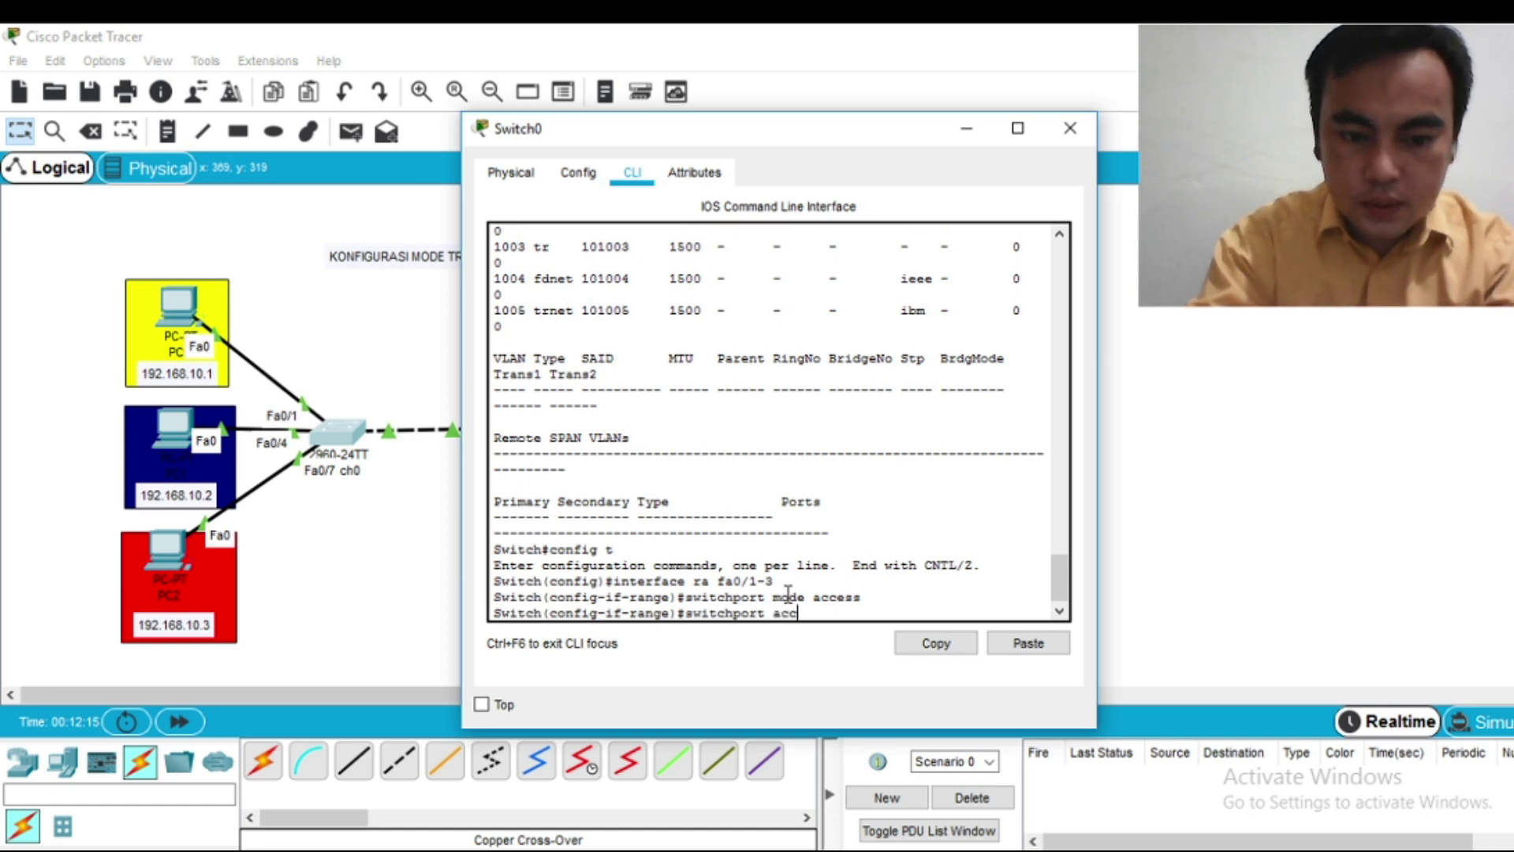
pyautogui.write('ess vlan 10')
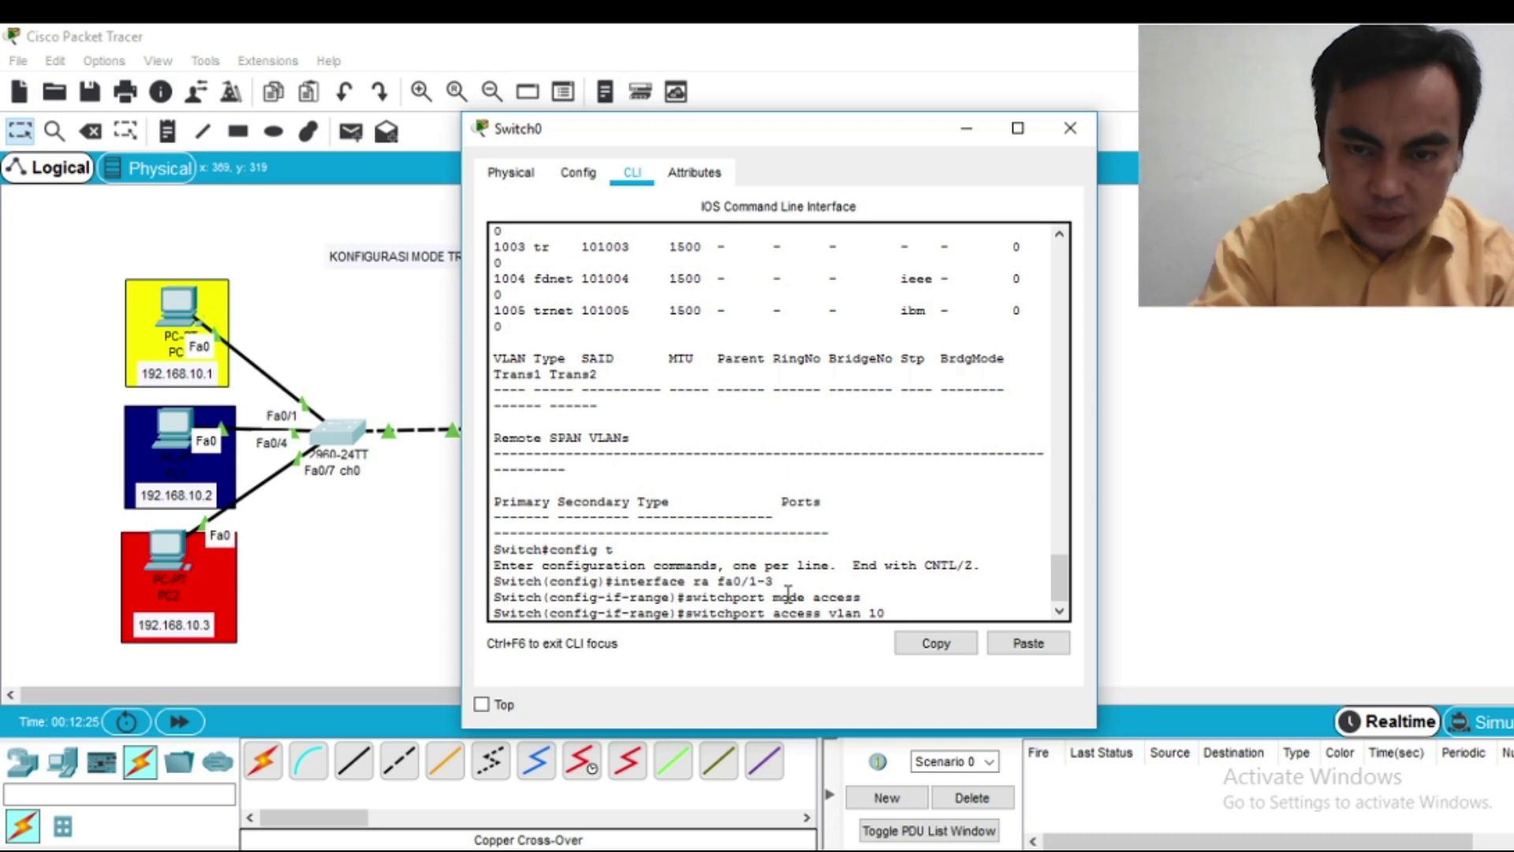
pyautogui.press('Return')
pyautogui.write('ex')
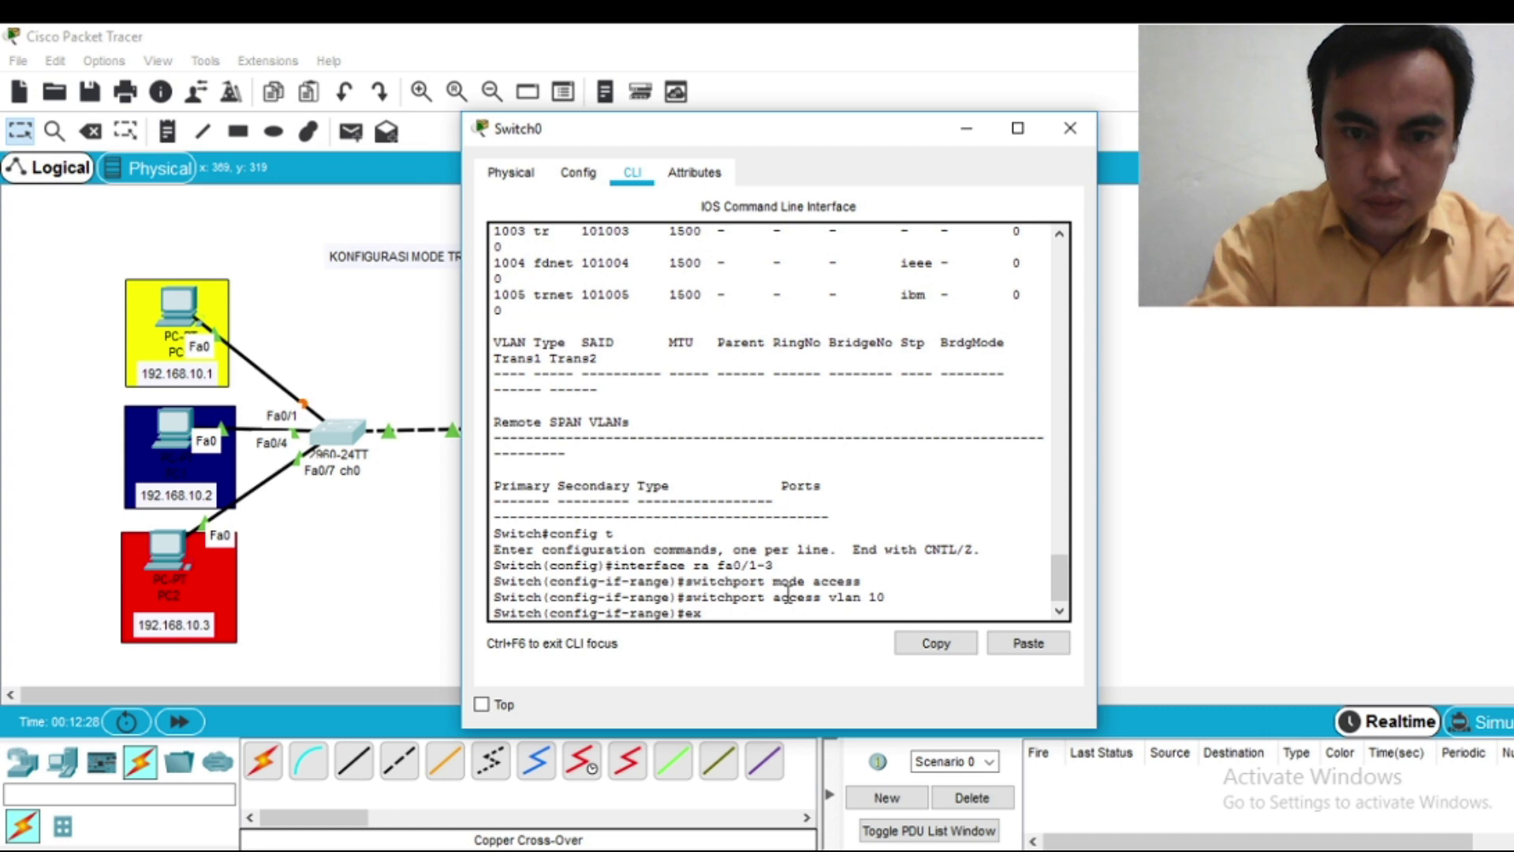
pyautogui.press('Return')
# Step: Open the configuration of Switch0's port range fa0/4-6 with the interface ra command
pyautogui.write('interfav')
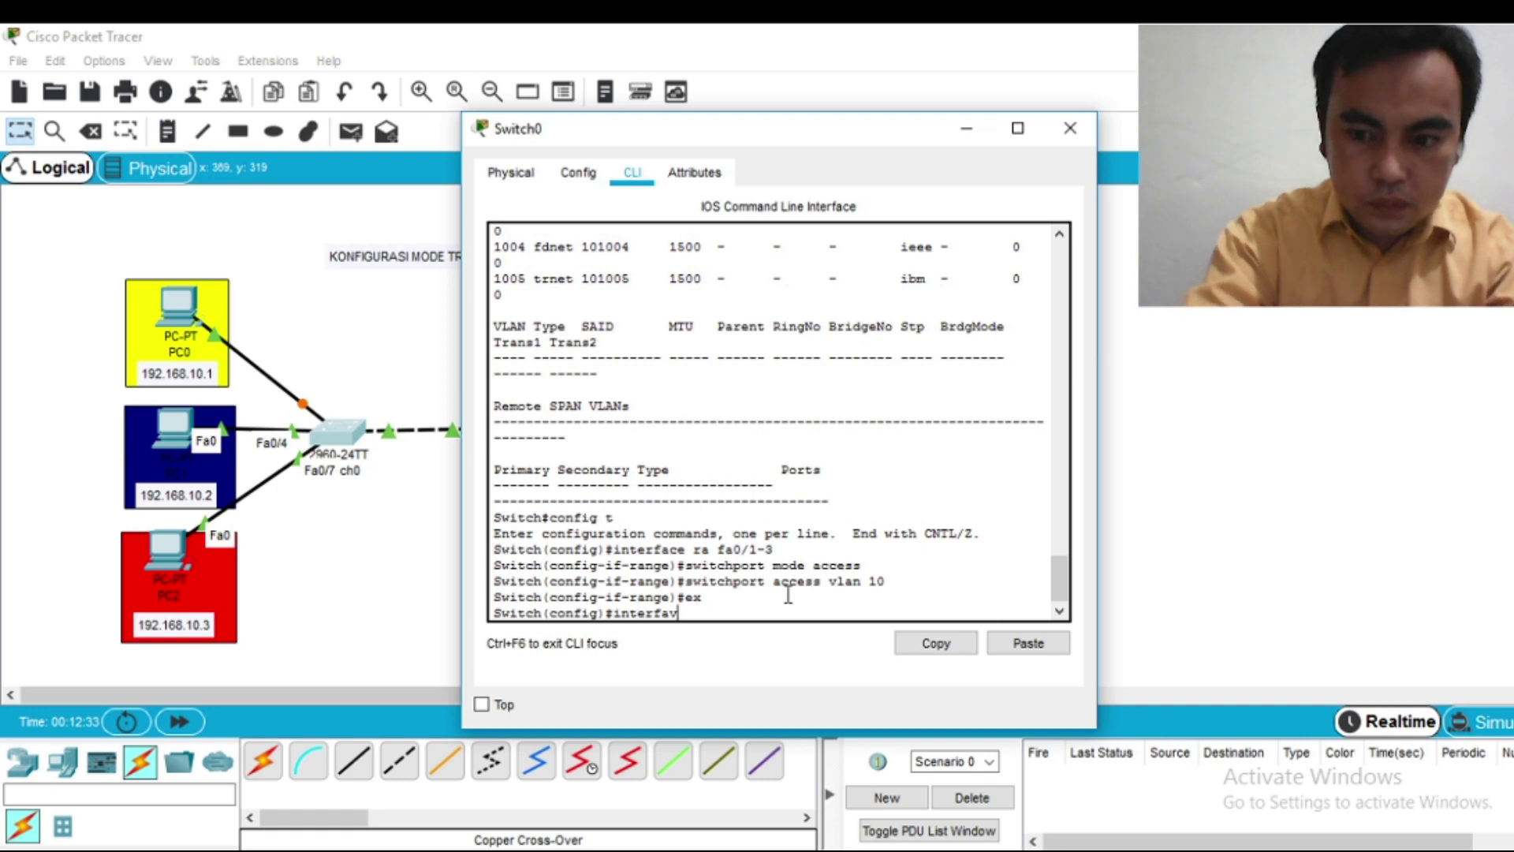
pyautogui.press('BackSpace')
pyautogui.write('ce ra fa')
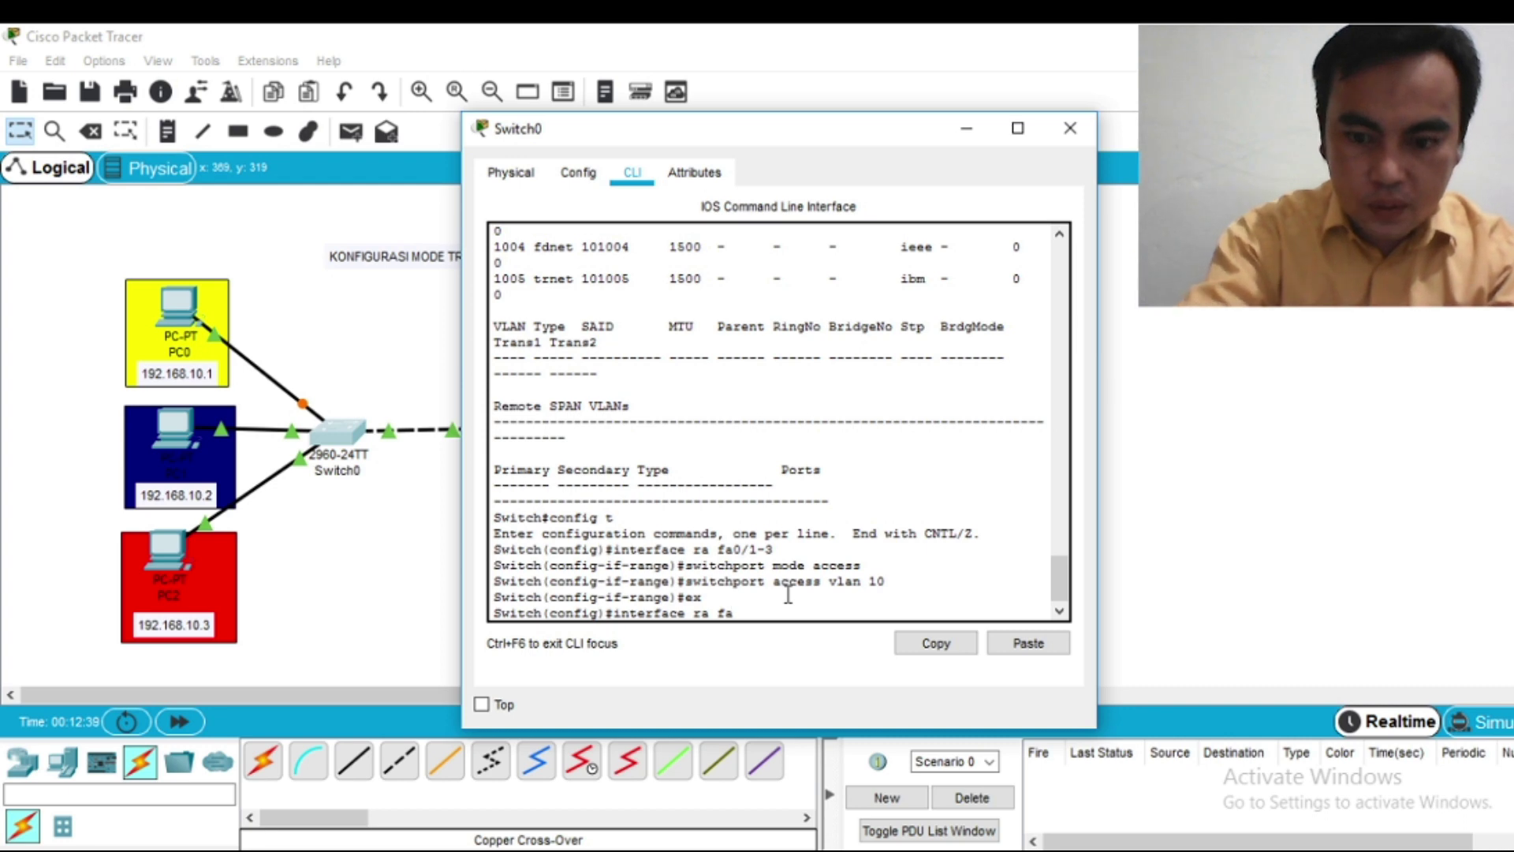
pyautogui.write('0')
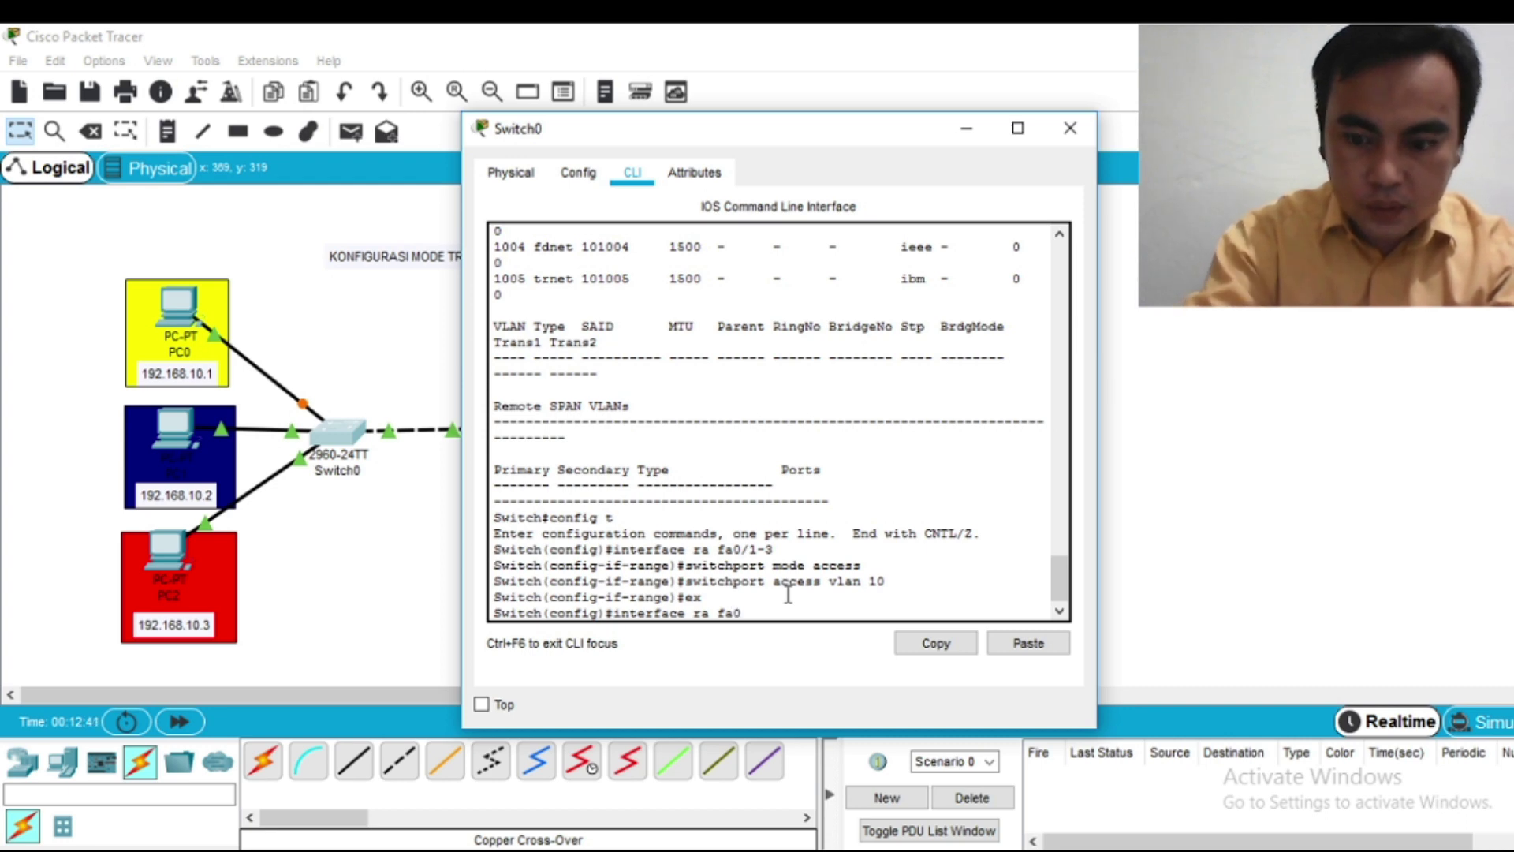
pyautogui.write('-6')
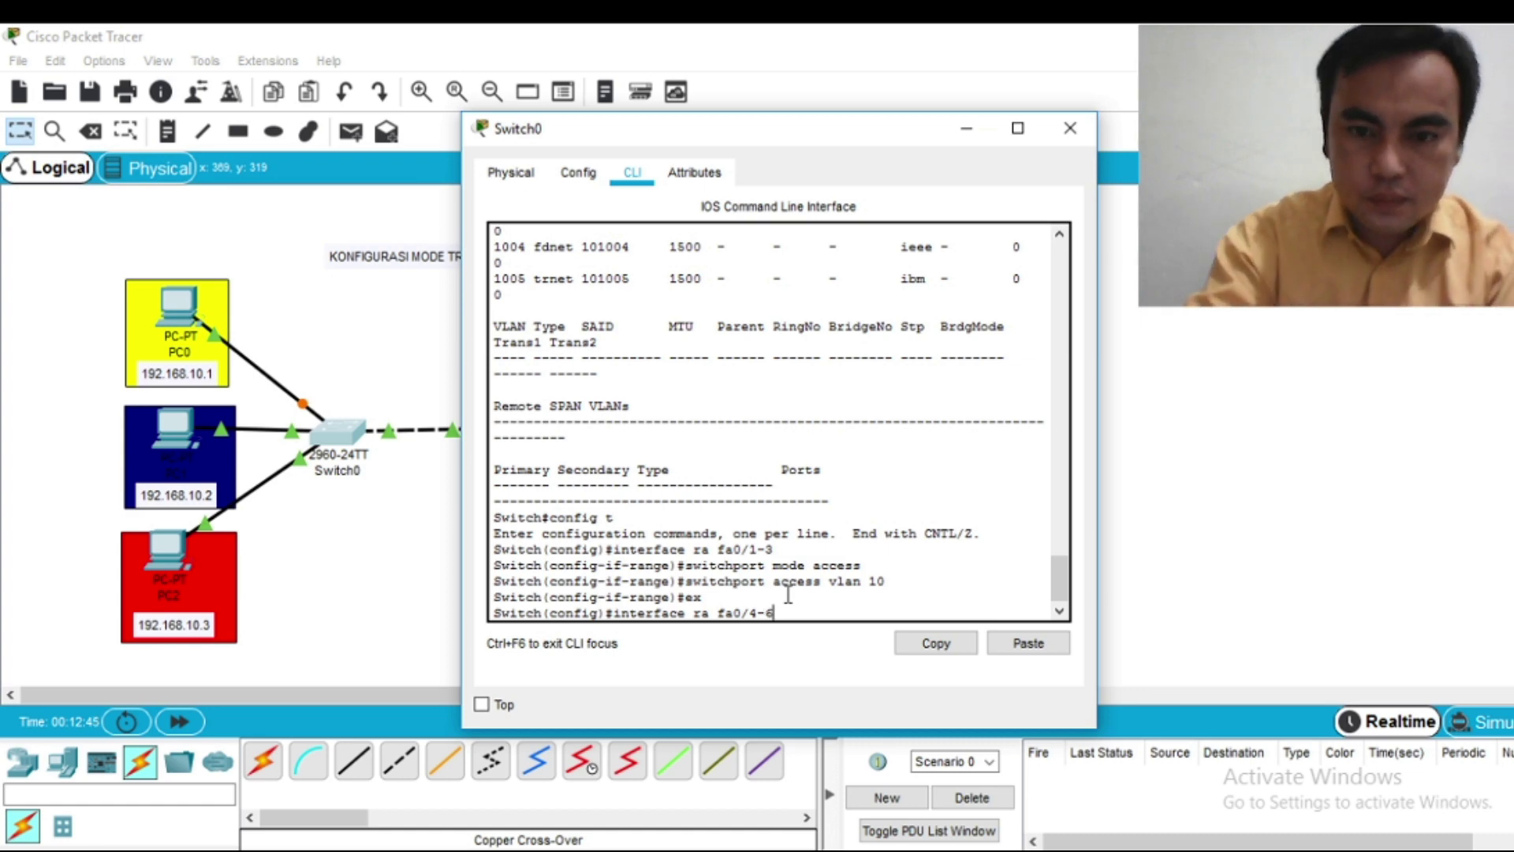
pyautogui.press('Return')
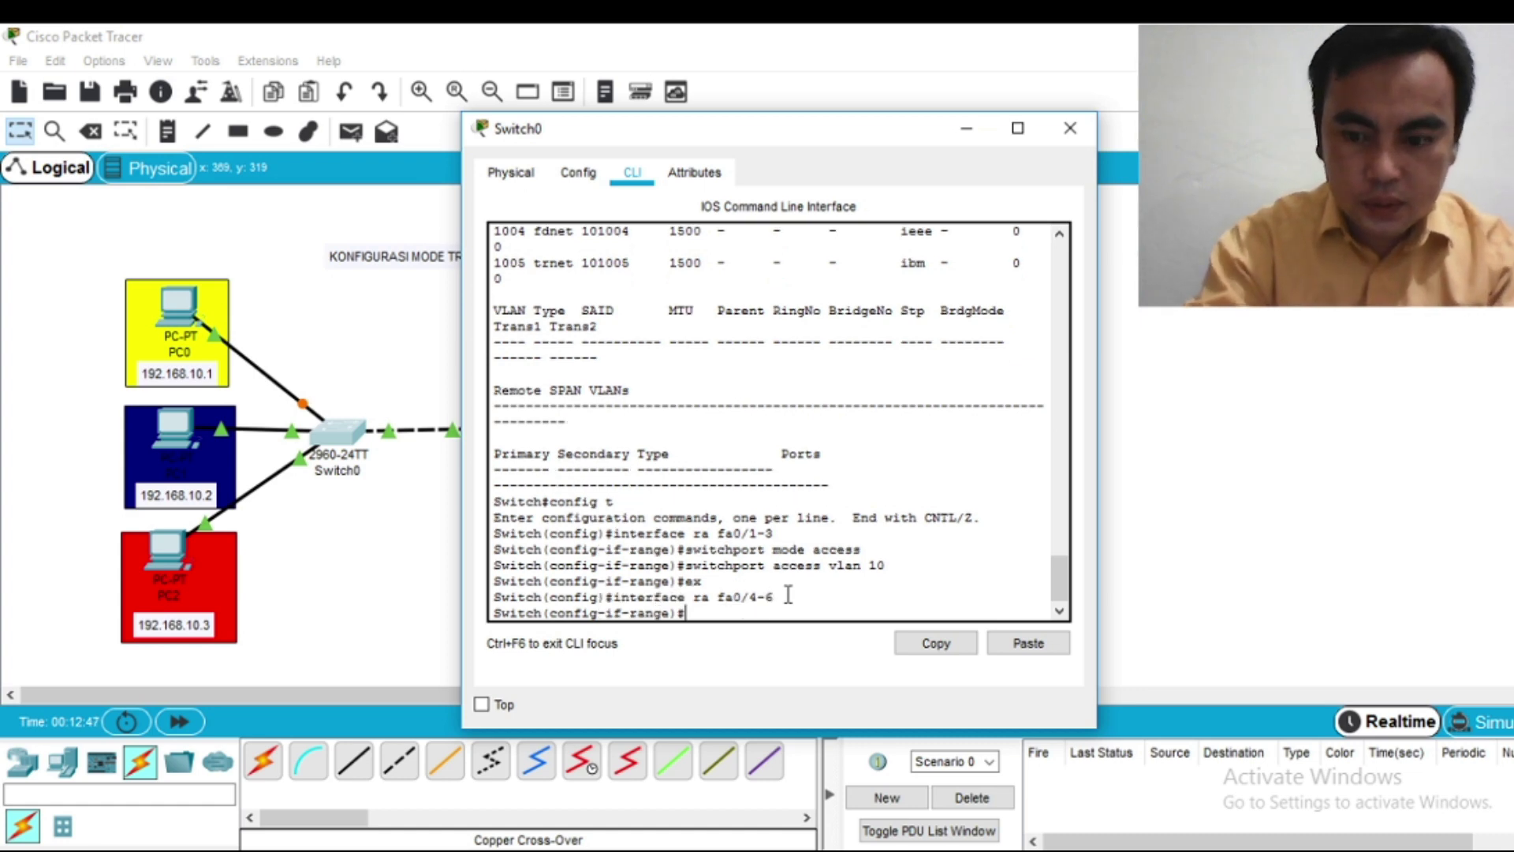
# Step: Set Switch0's ports fa0/4-6 to access mode with the switchport mode access command
pyautogui.write('s')
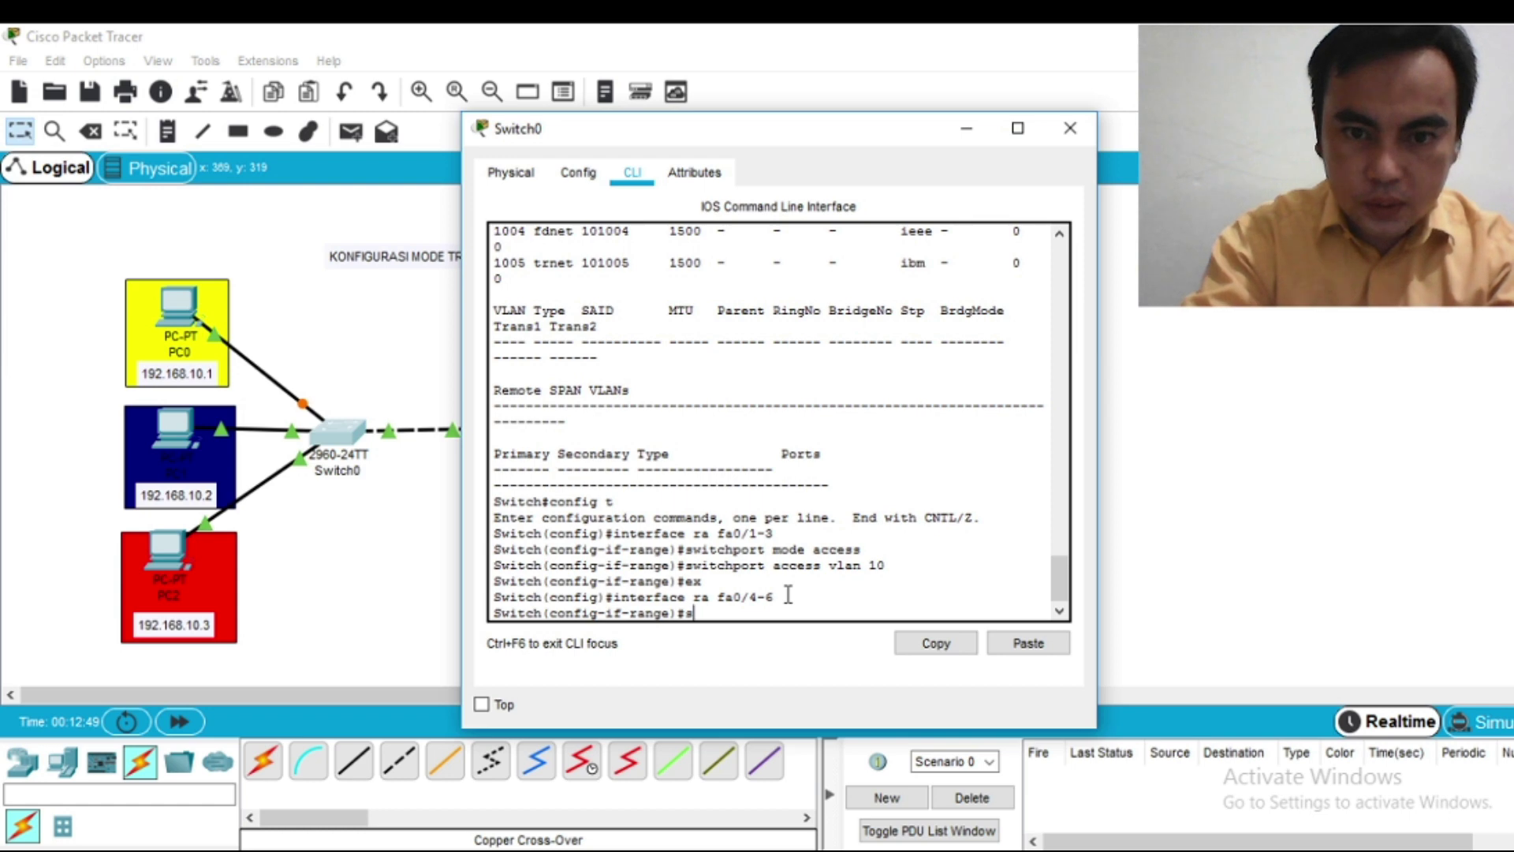
pyautogui.write('i')
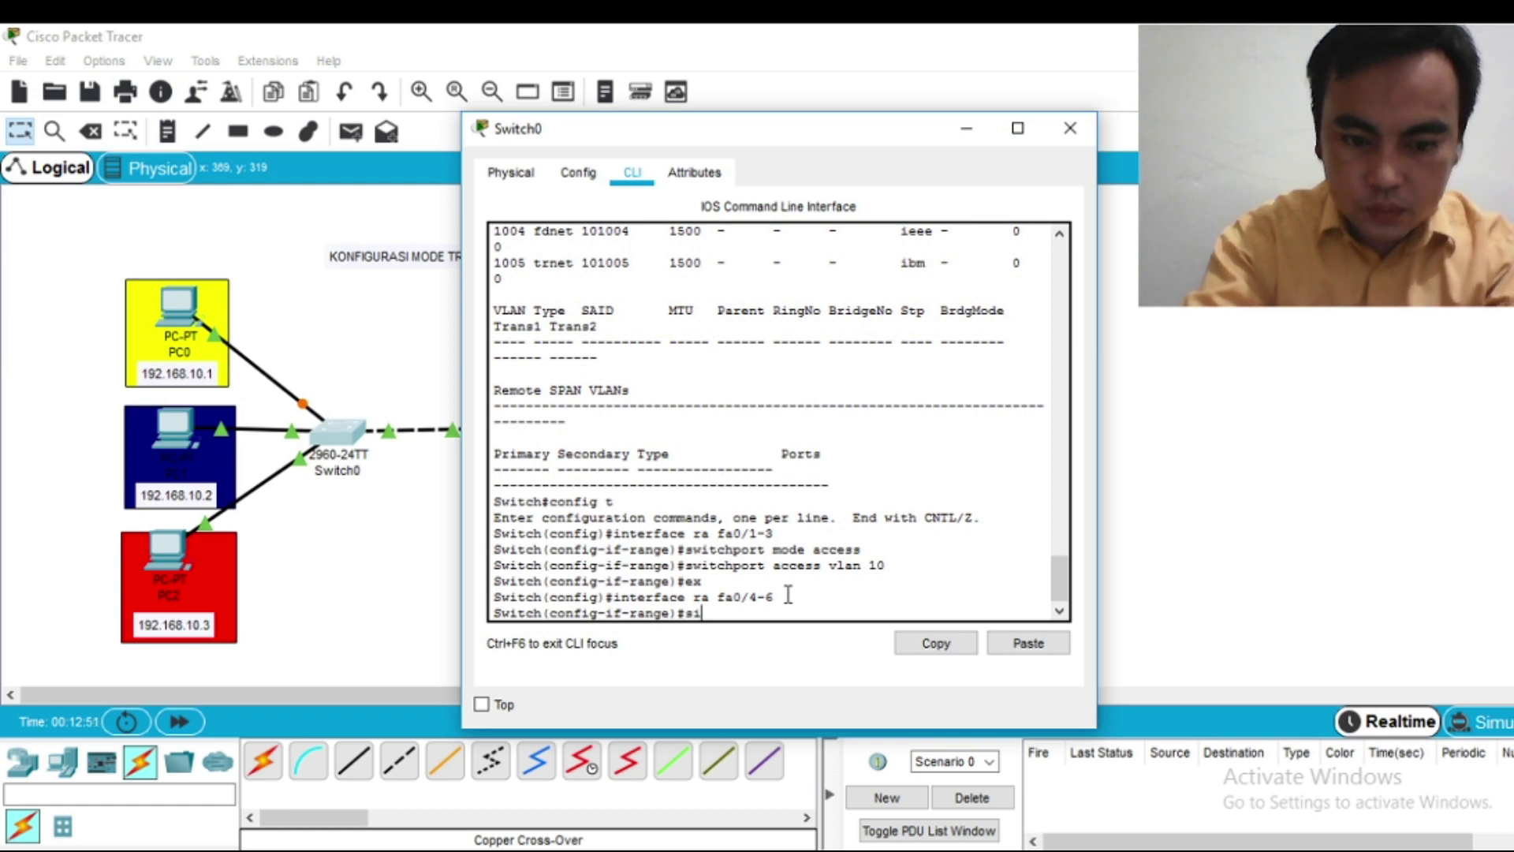
pyautogui.write('t')
pyautogui.press('BackSpace')
pyautogui.write('witchport mode access')
pyautogui.press('Return')
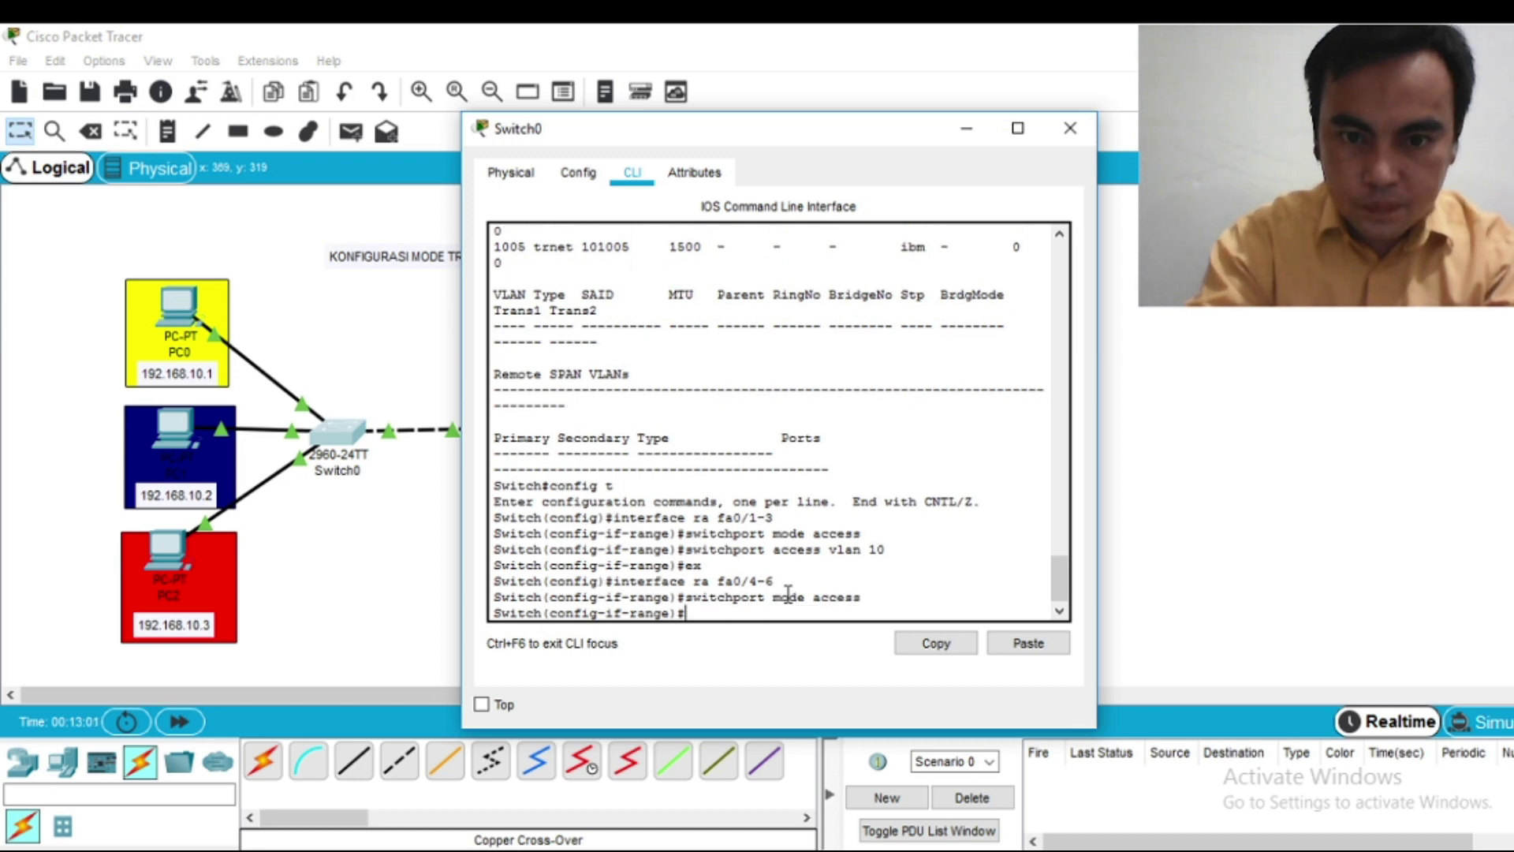
# Step: Assign ports fa0/4-6 to VLAN 20 with switchport access vlan 20, and exit to global configuration mode
pyautogui.write('switch')
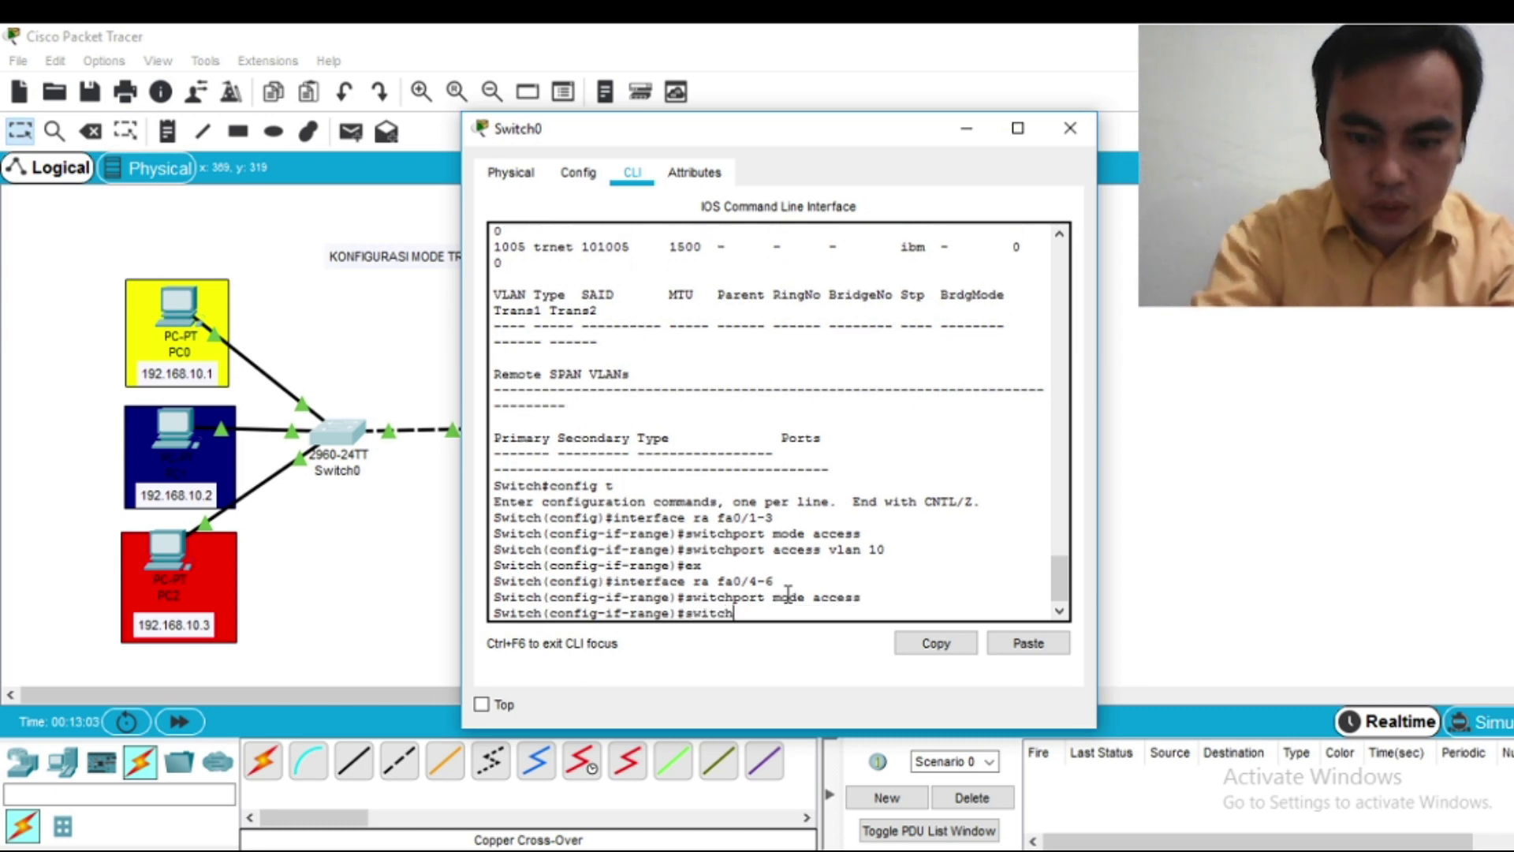
pyautogui.write('port acc')
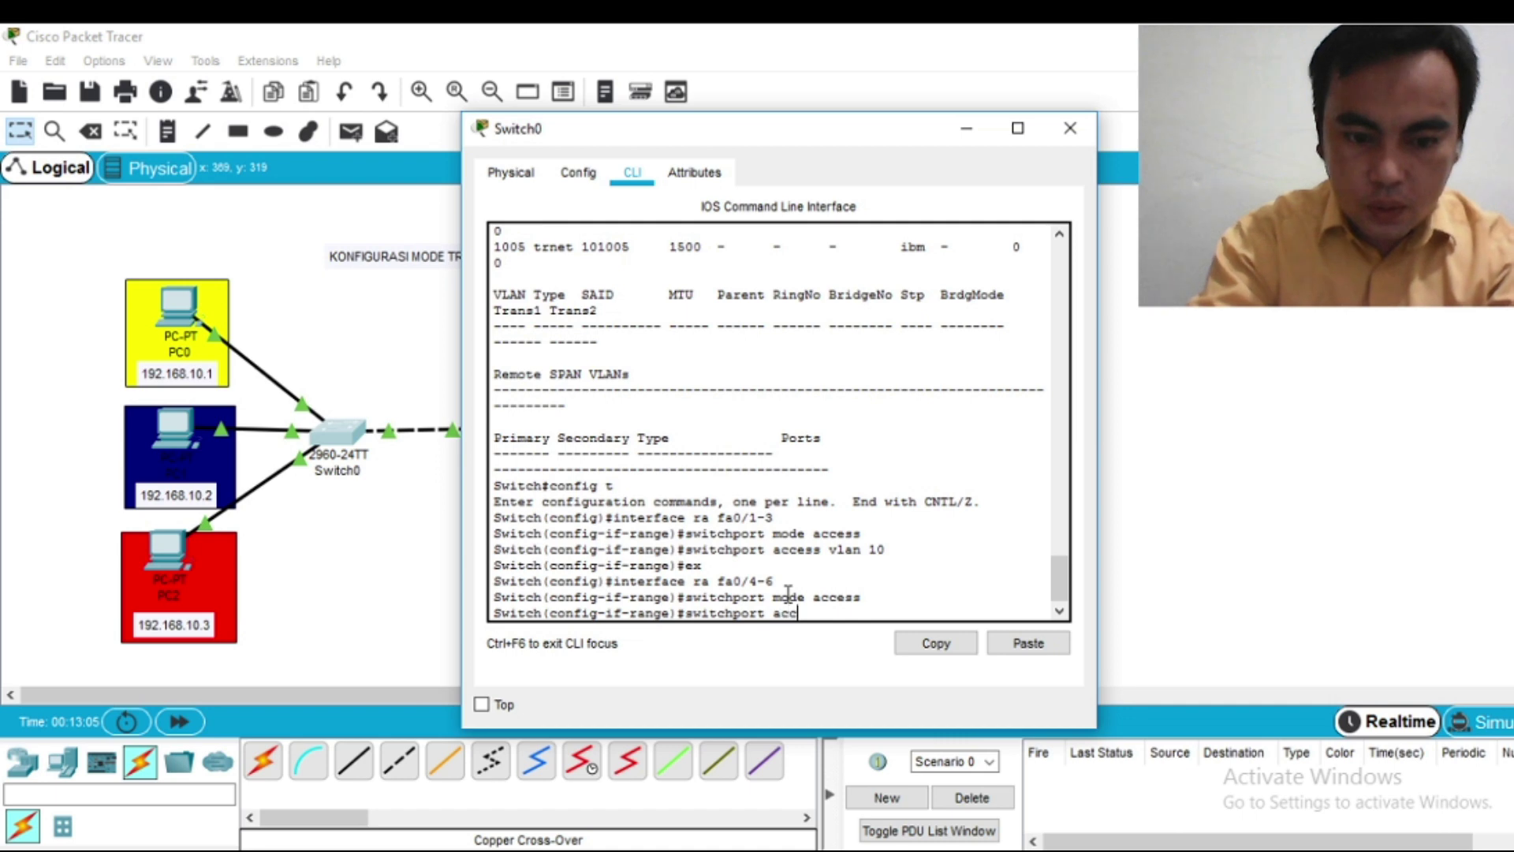
pyautogui.write('ess vlan 20')
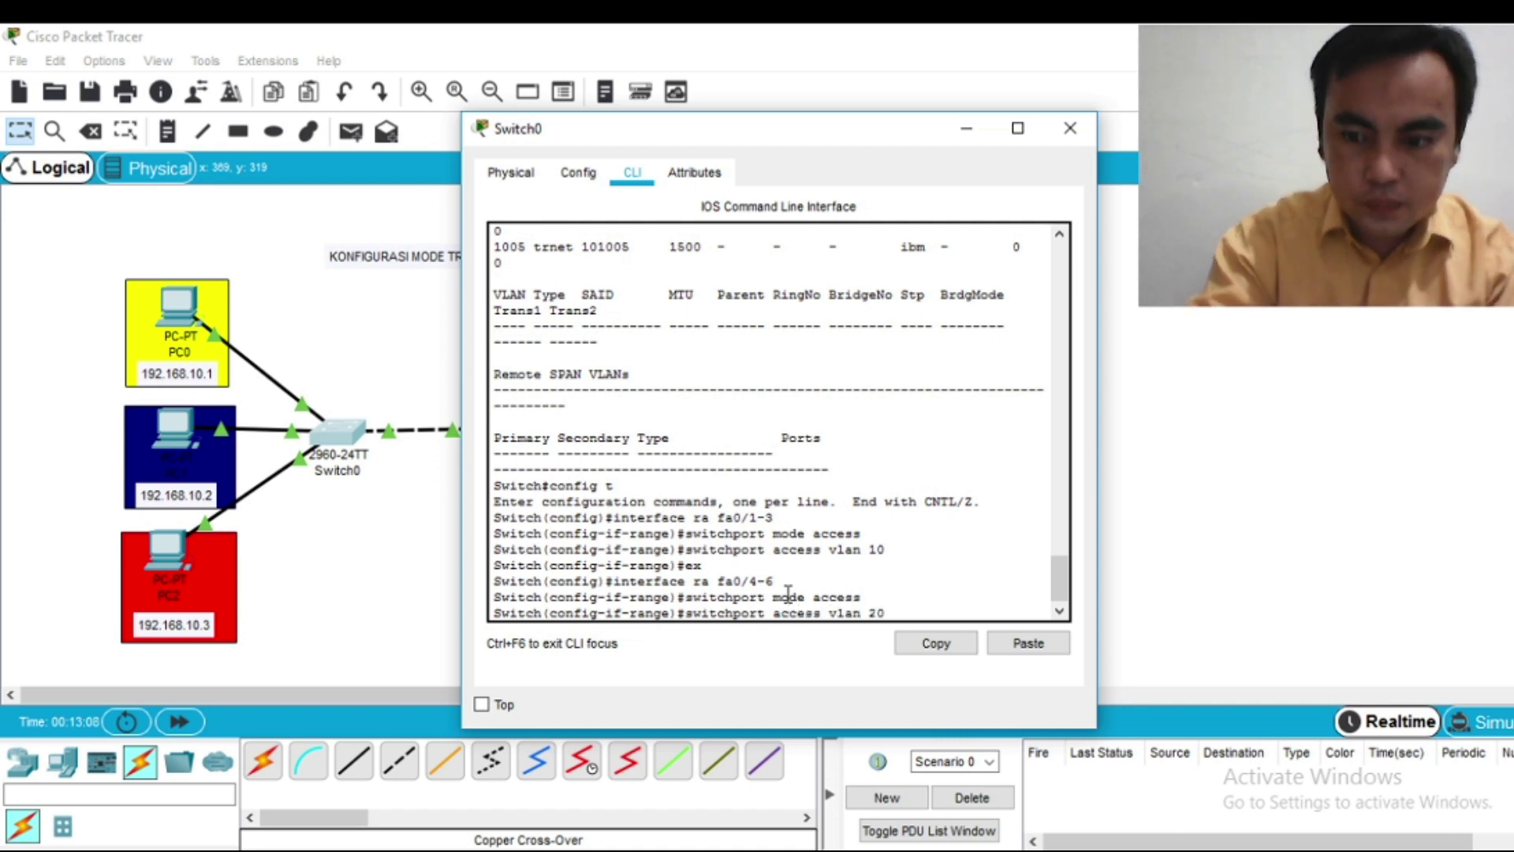
pyautogui.press('Return')
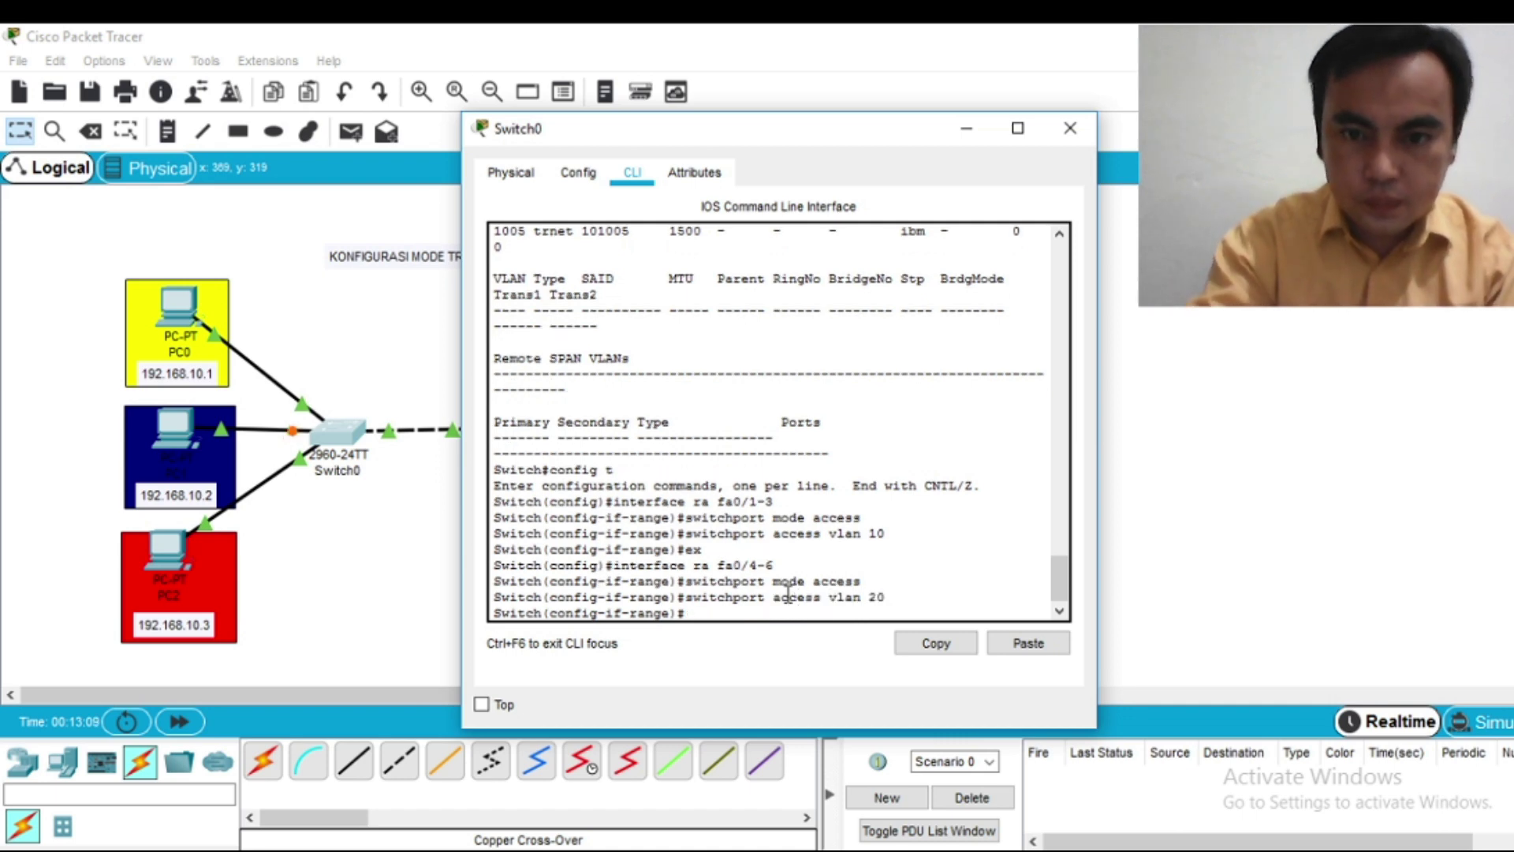
pyautogui.write('ex')
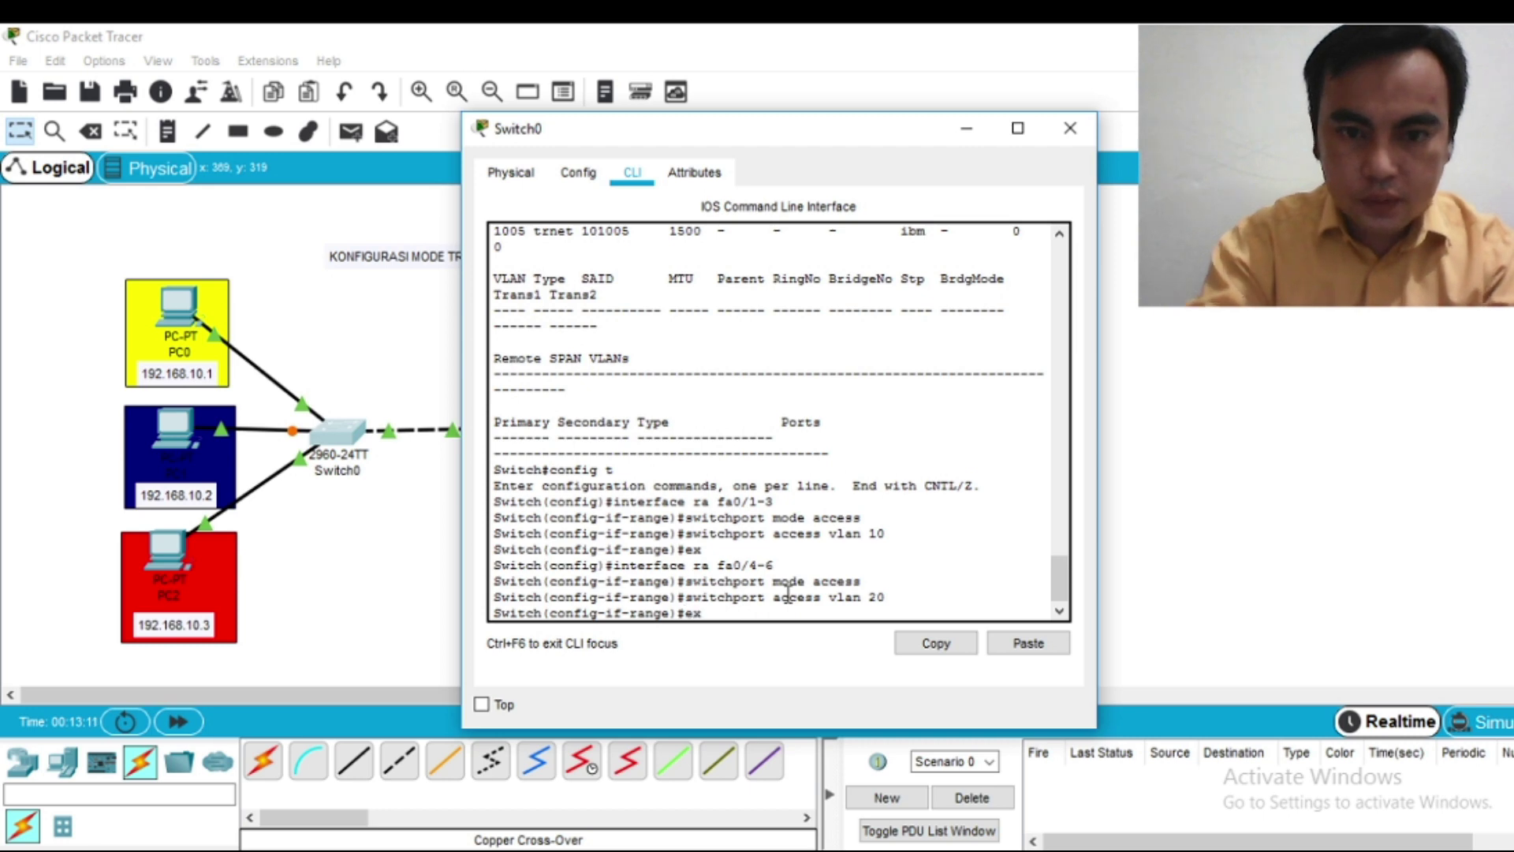
pyautogui.press('Return')
# Step: Open Switch0's port range fa0/7-9 with the interface ra command and set it to switchport mode access
pyautogui.write('interfa')
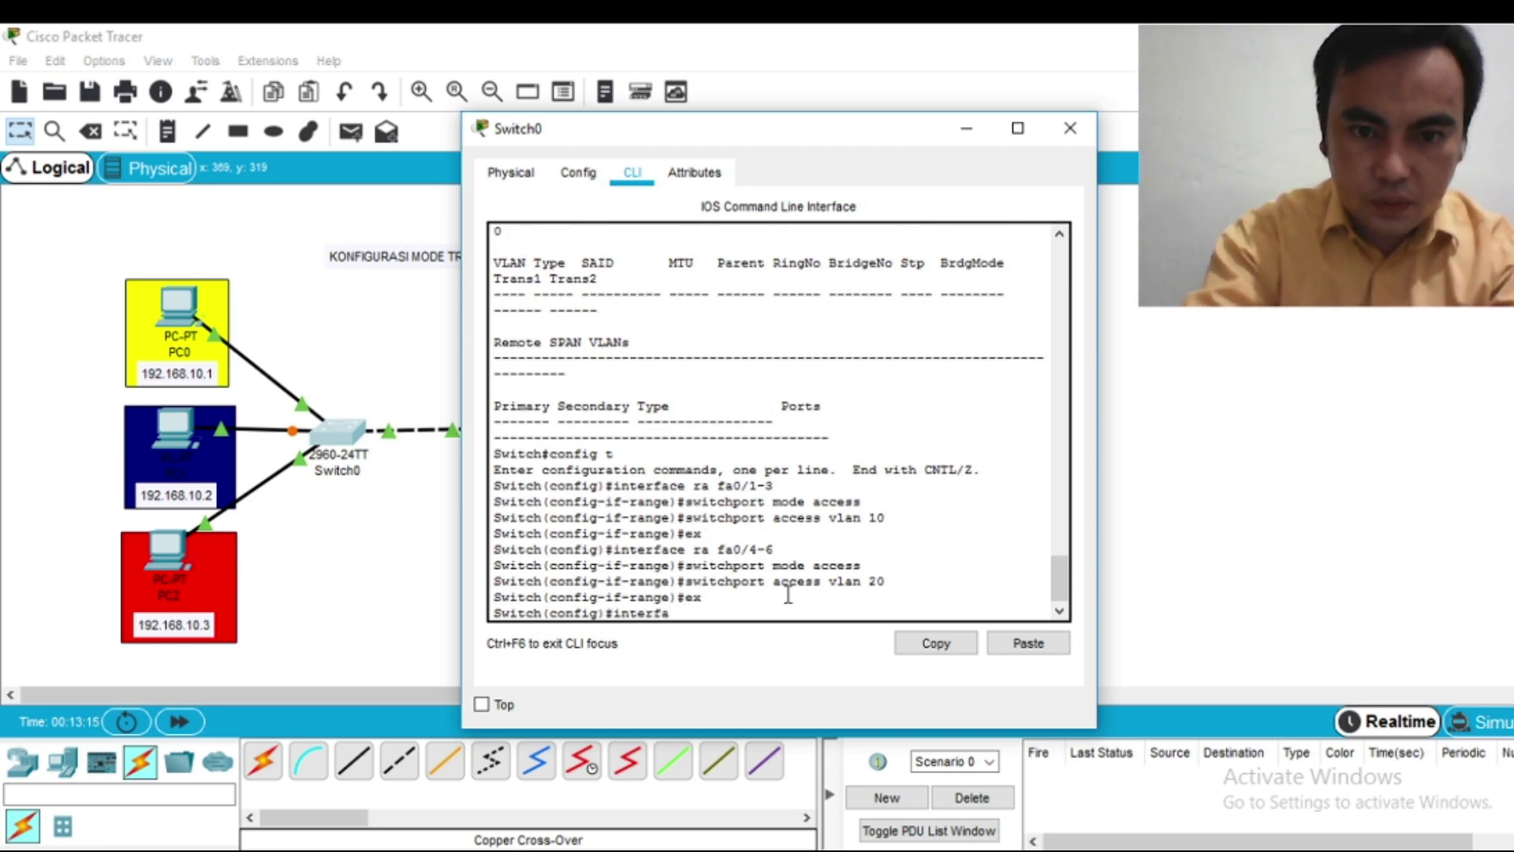
pyautogui.write('ce')
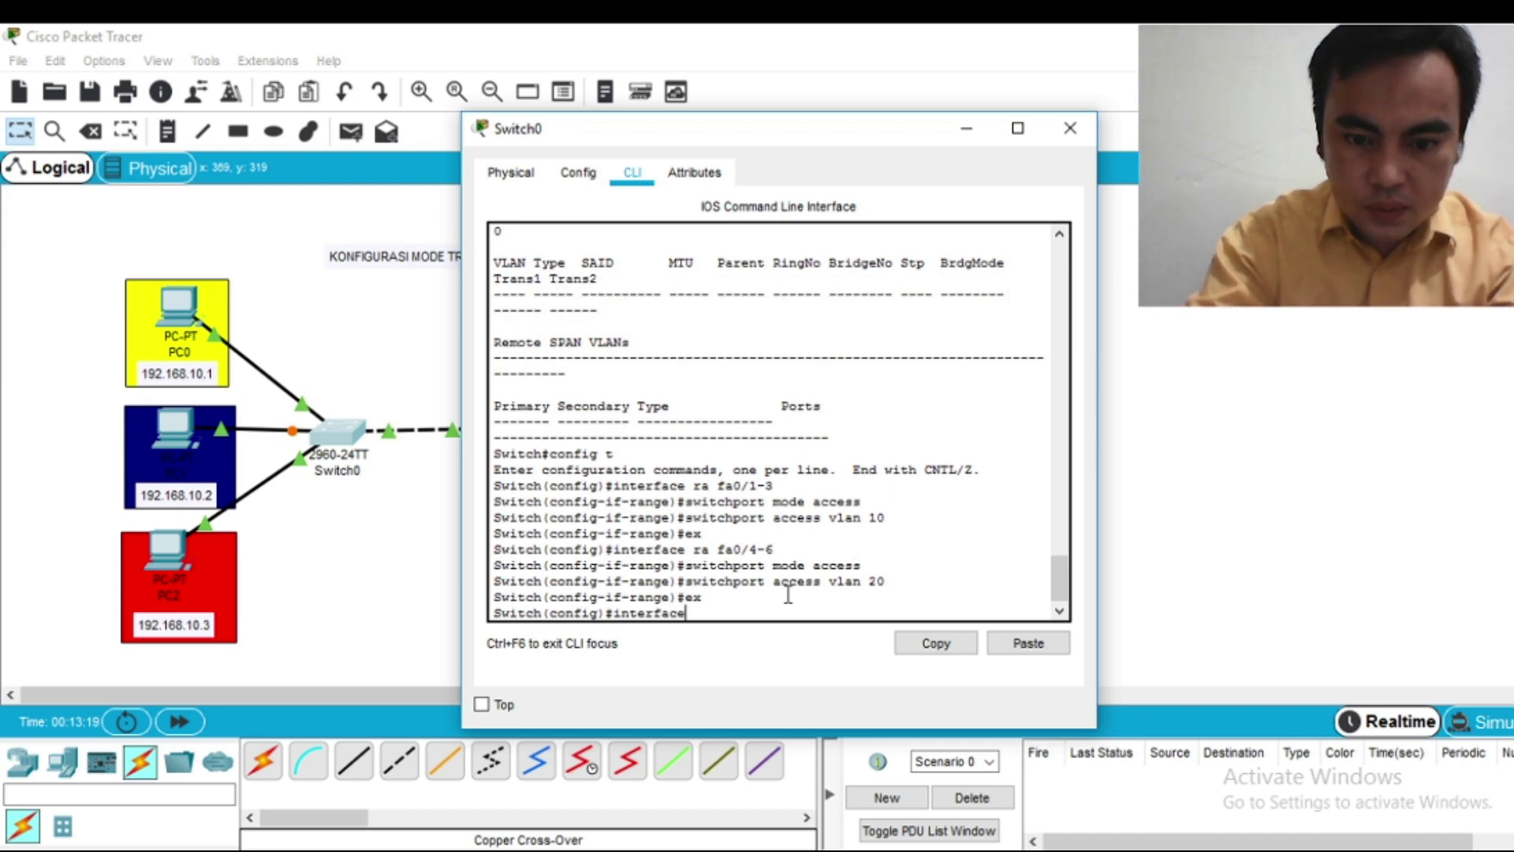
pyautogui.write(' ra fa')
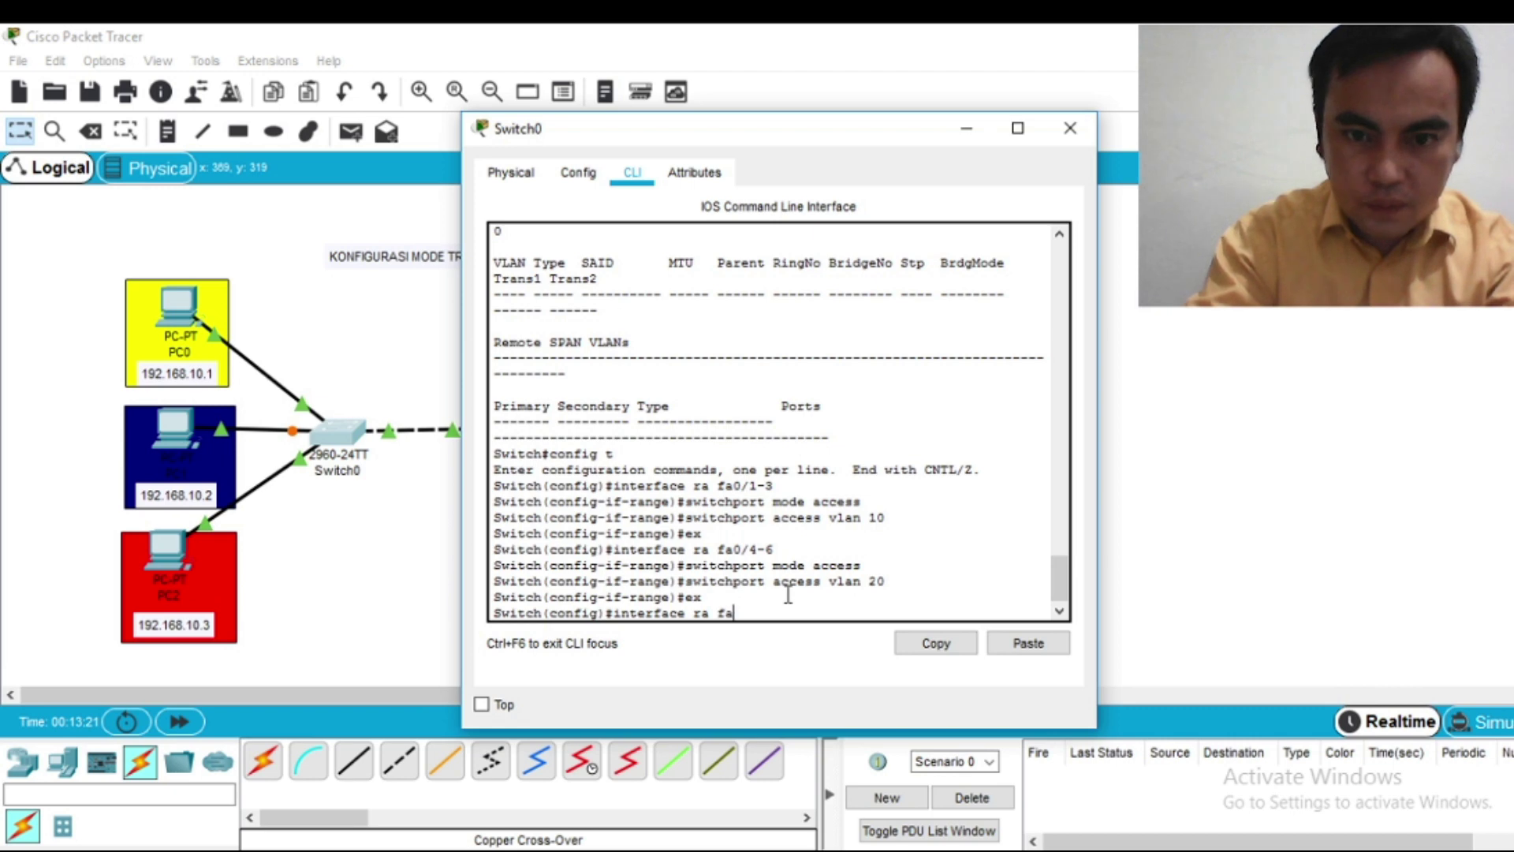
pyautogui.write('0/')
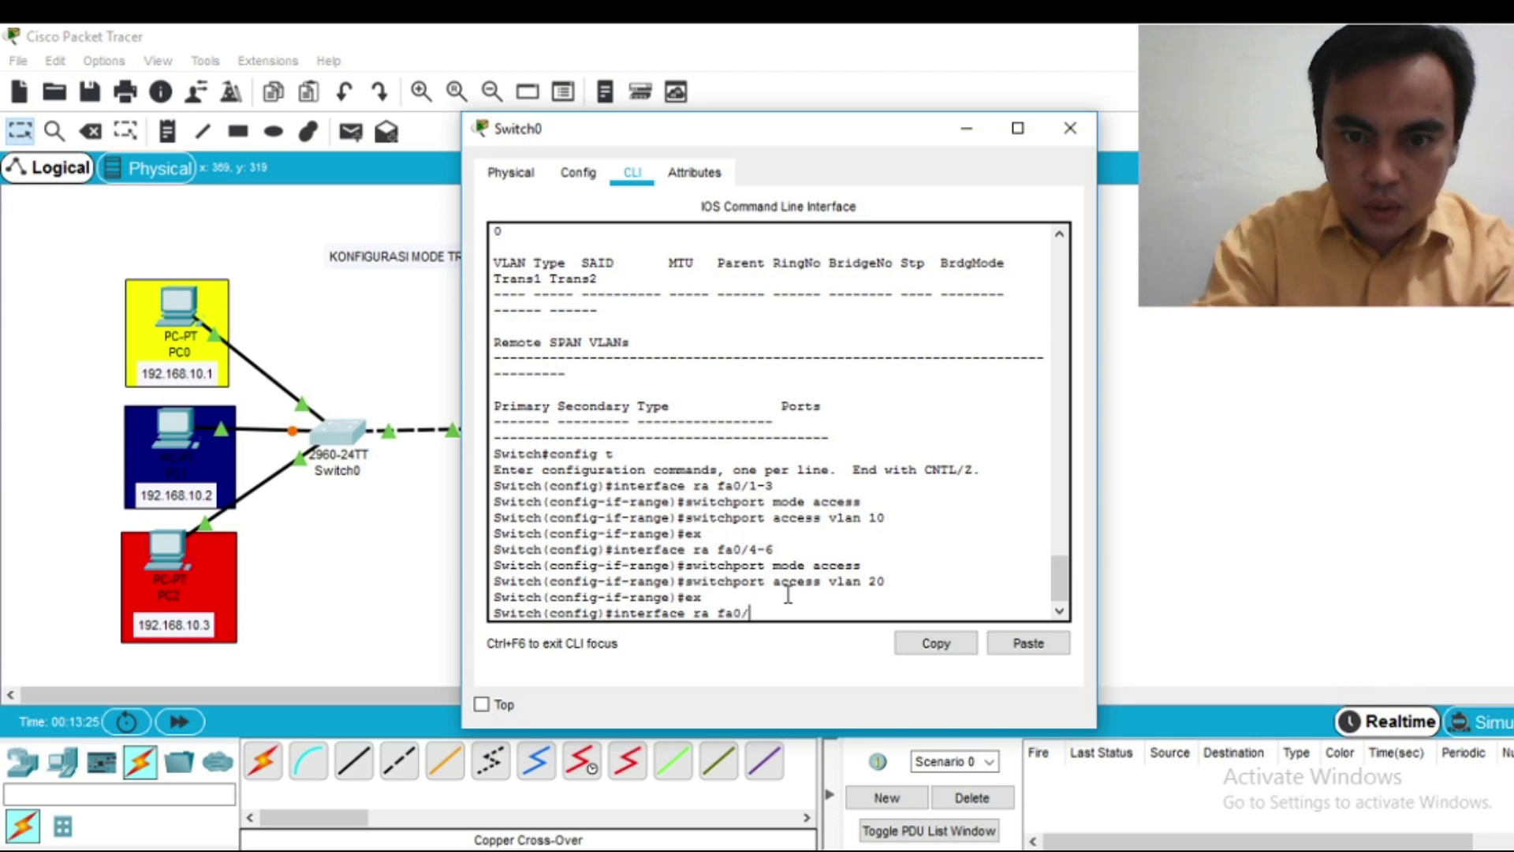
pyautogui.write('7-9')
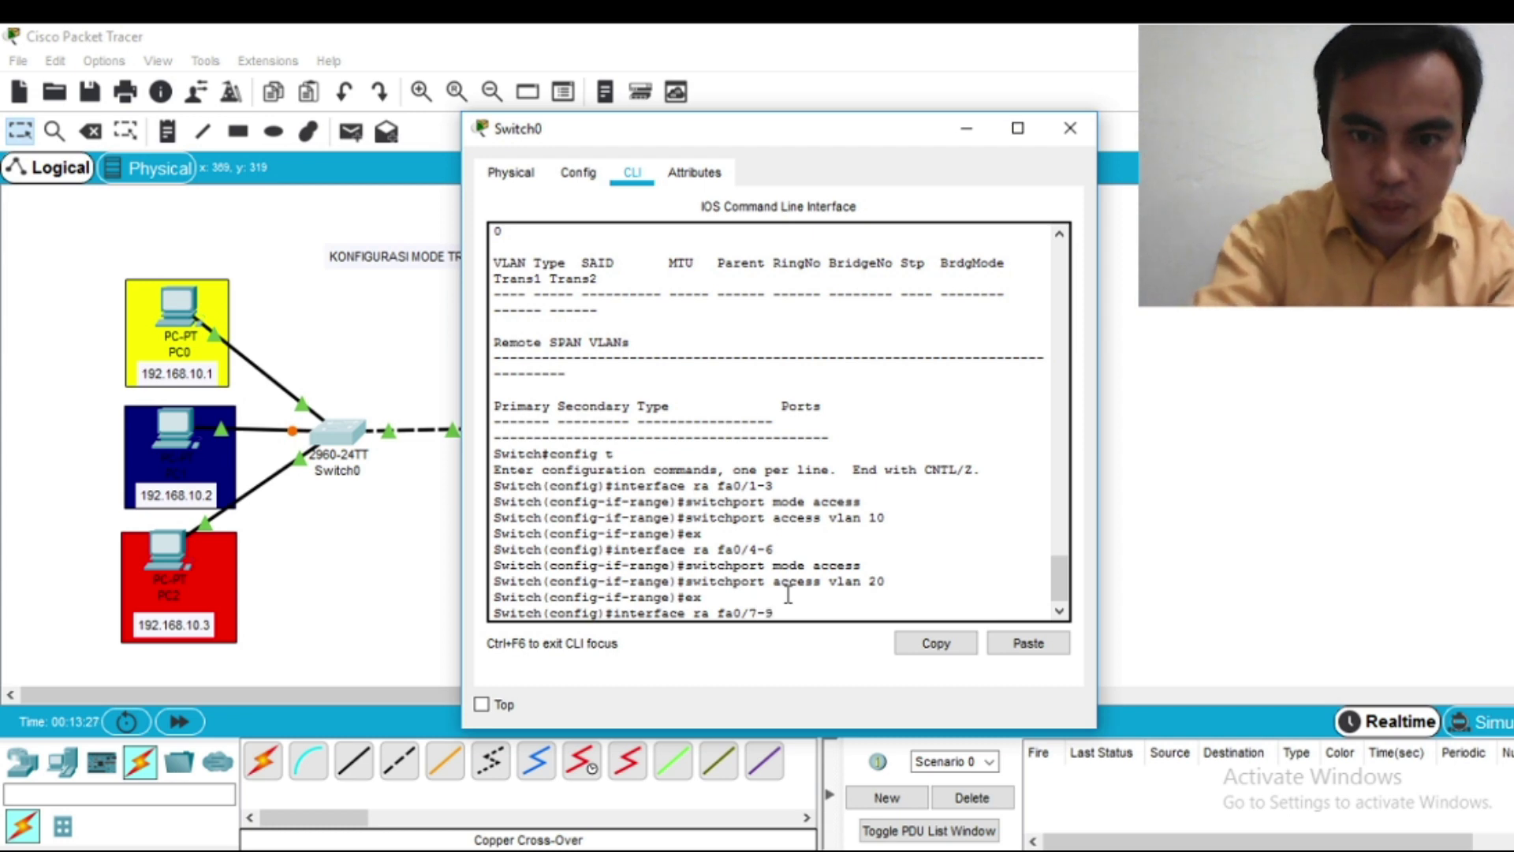
pyautogui.press('Return')
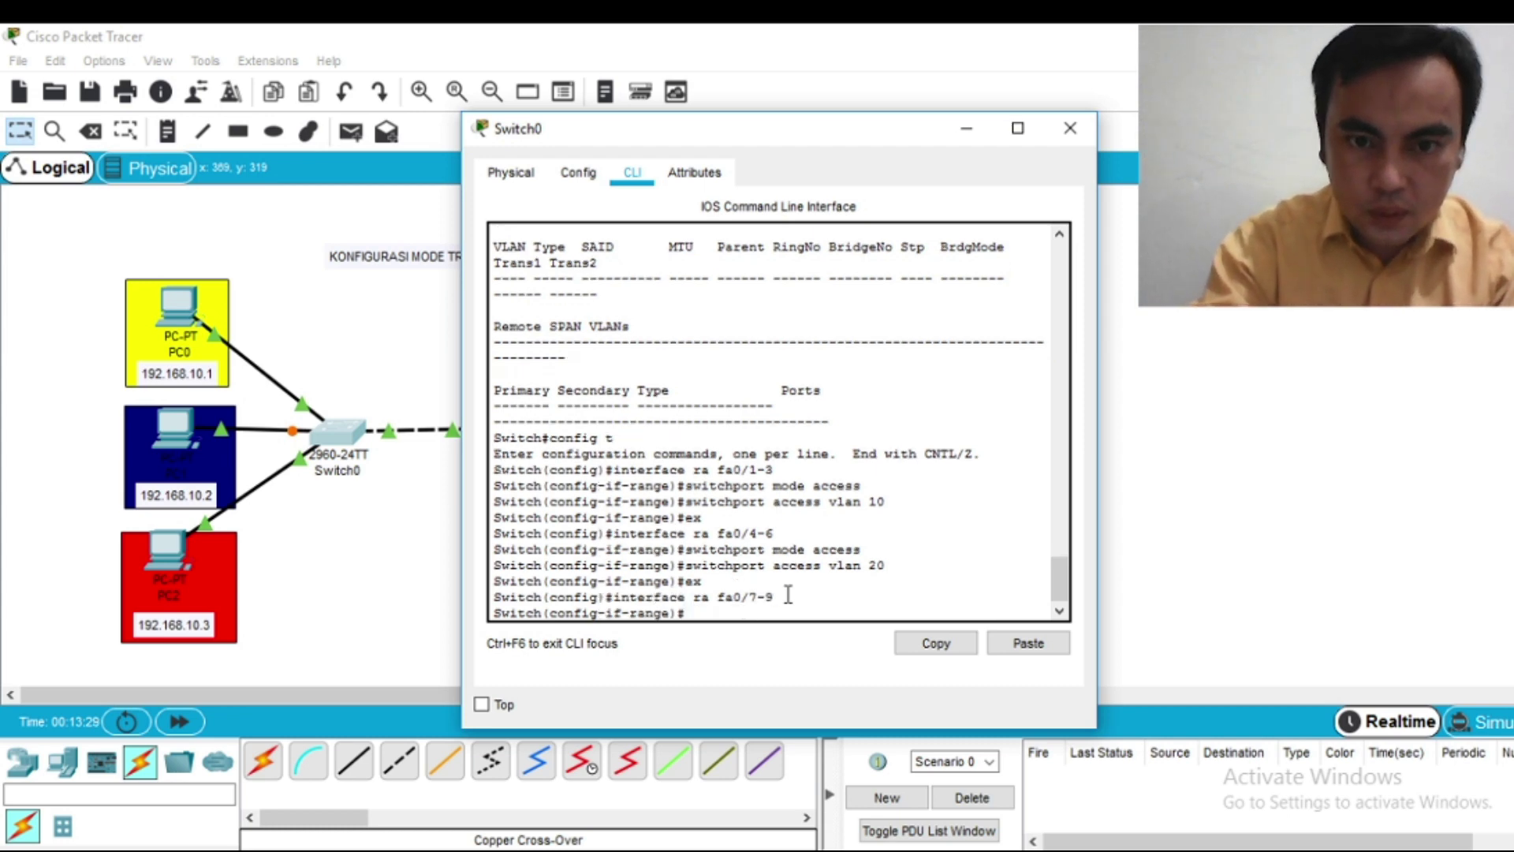
pyautogui.write('switchp')
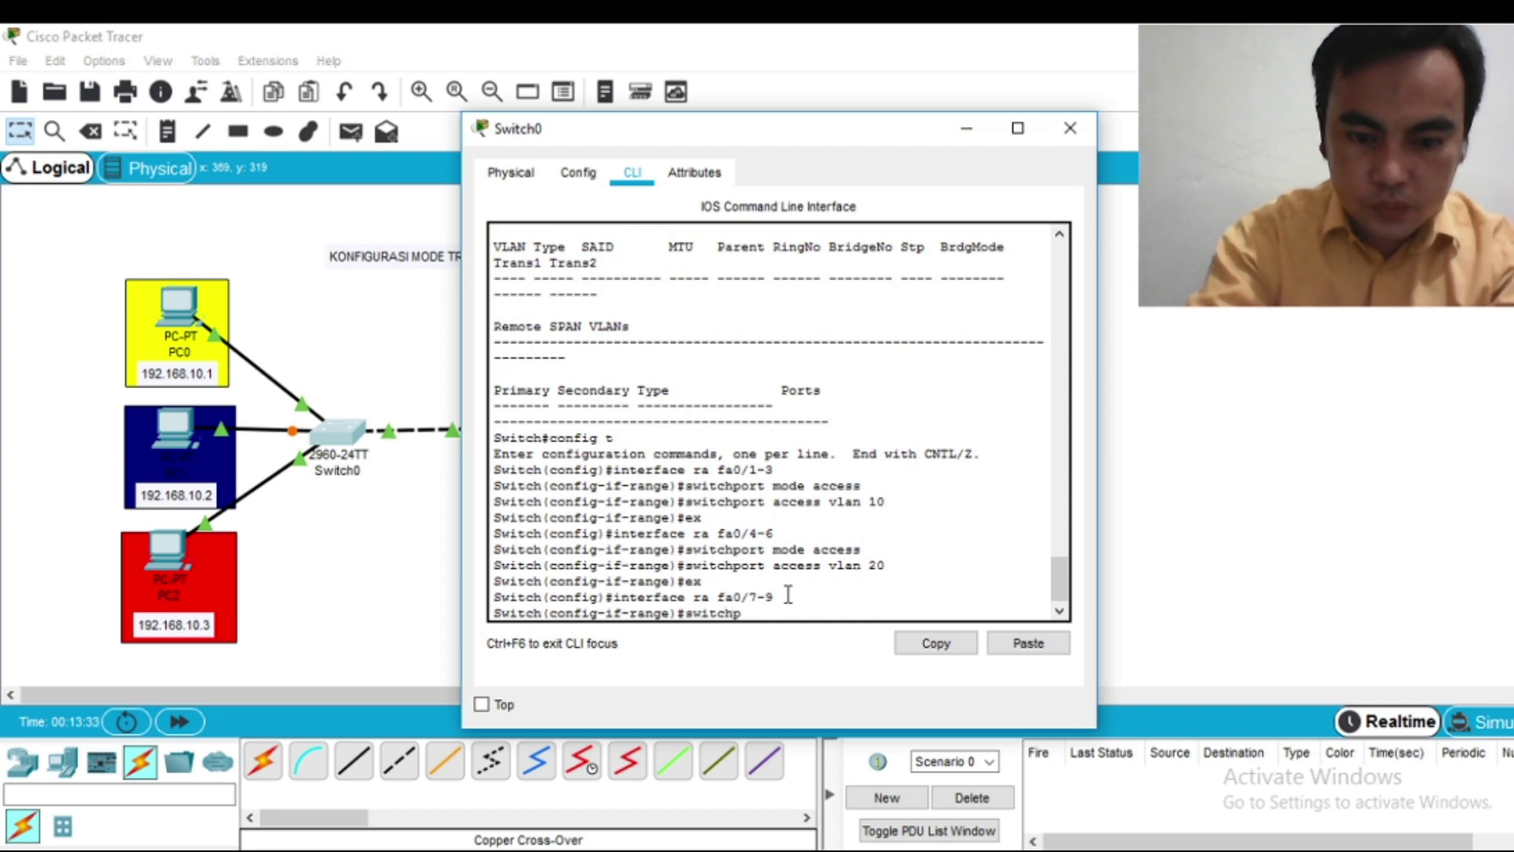
pyautogui.write('ort mode ')
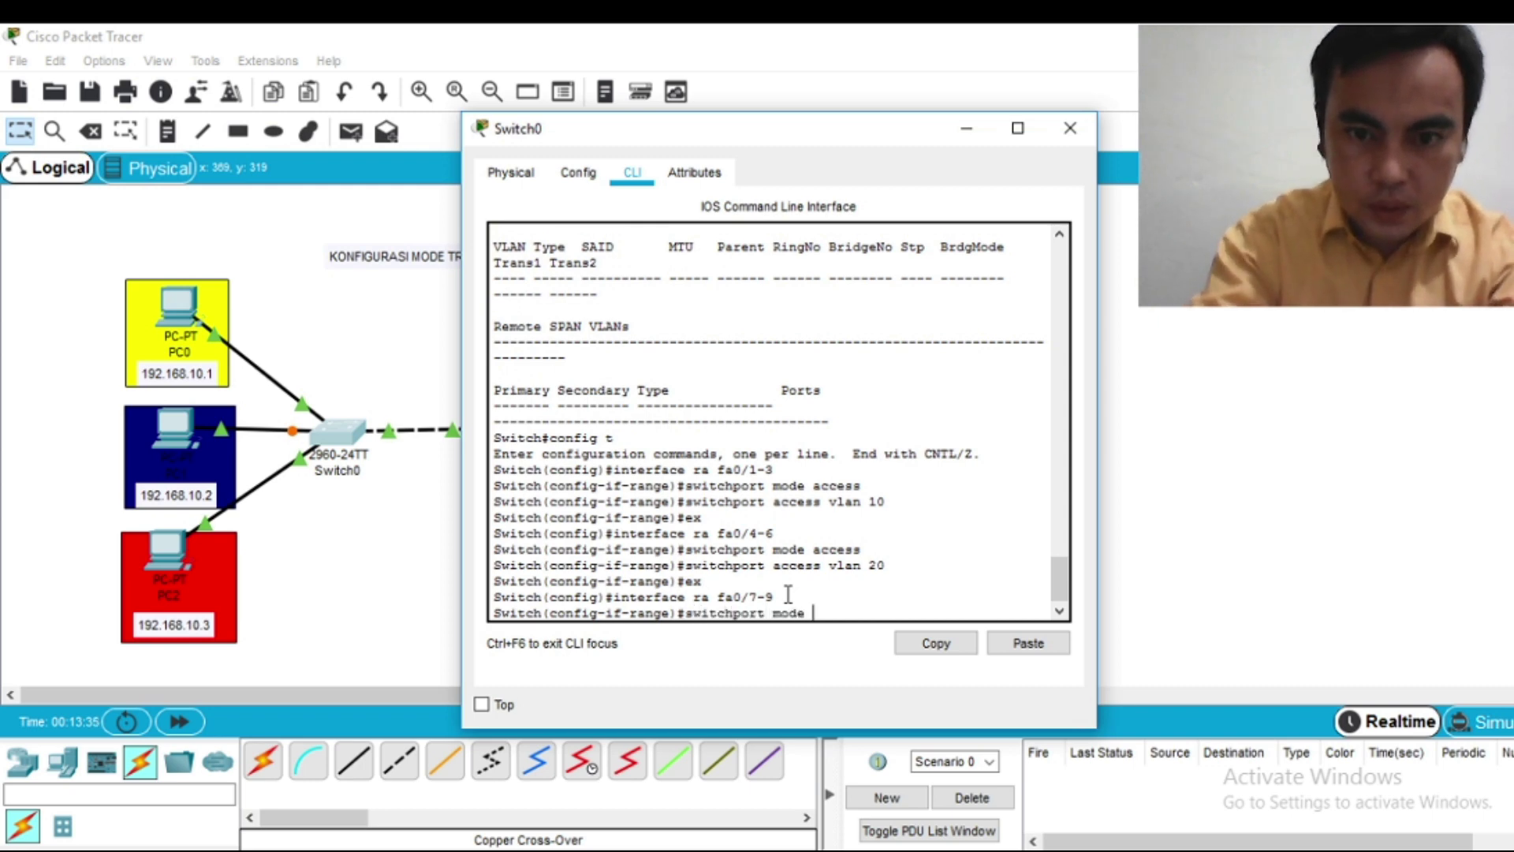
pyautogui.write('access')
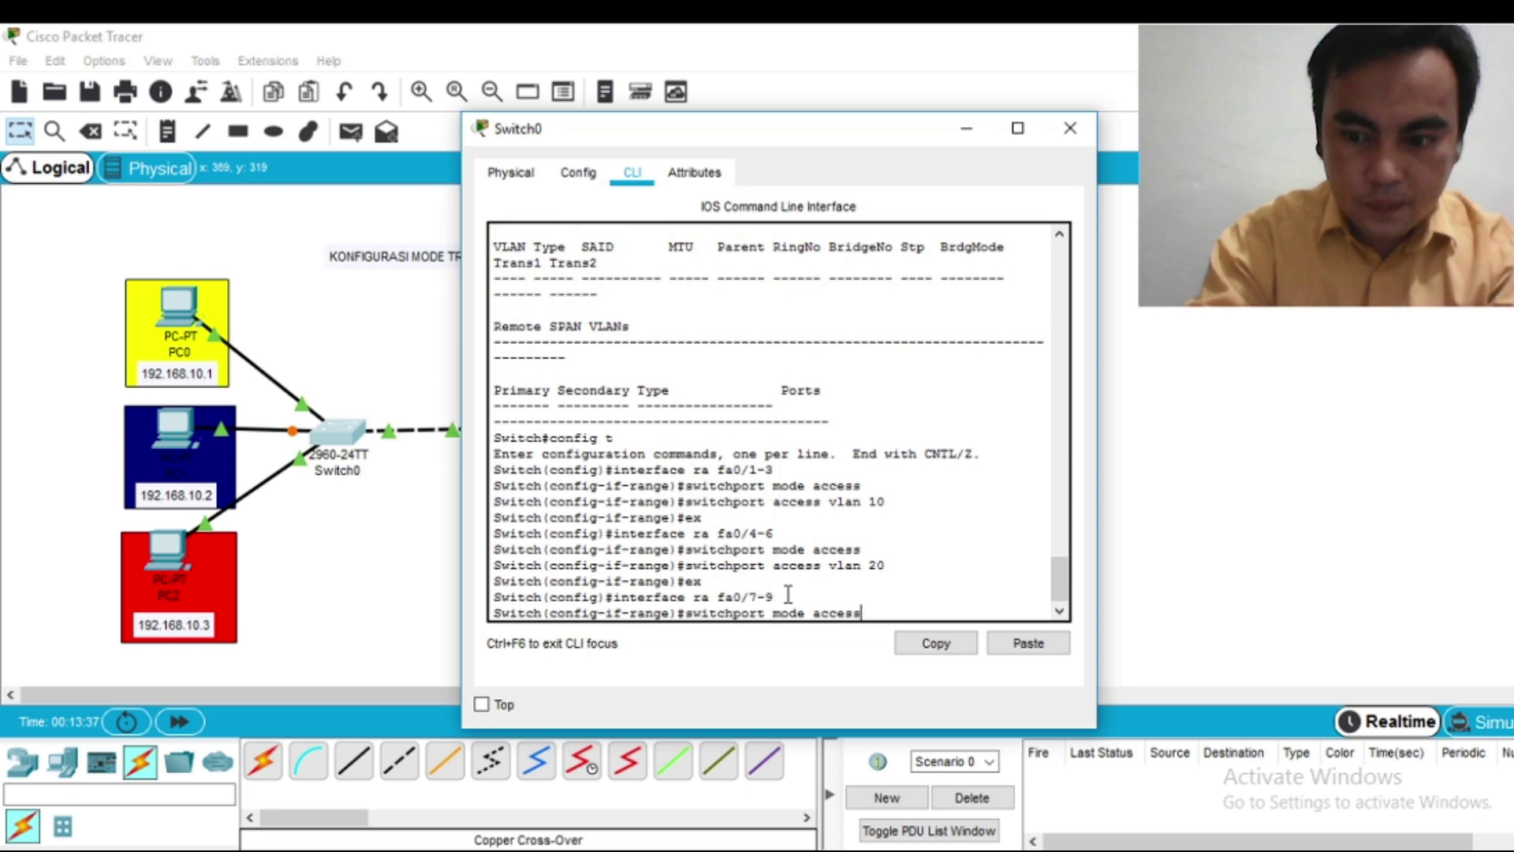
pyautogui.press('Return')
# Step: Assign ports fa0/7-9 to VLAN 30 with switchport access vlan 30, and exit with ex back to privileged mode
pyautogui.write('swi')
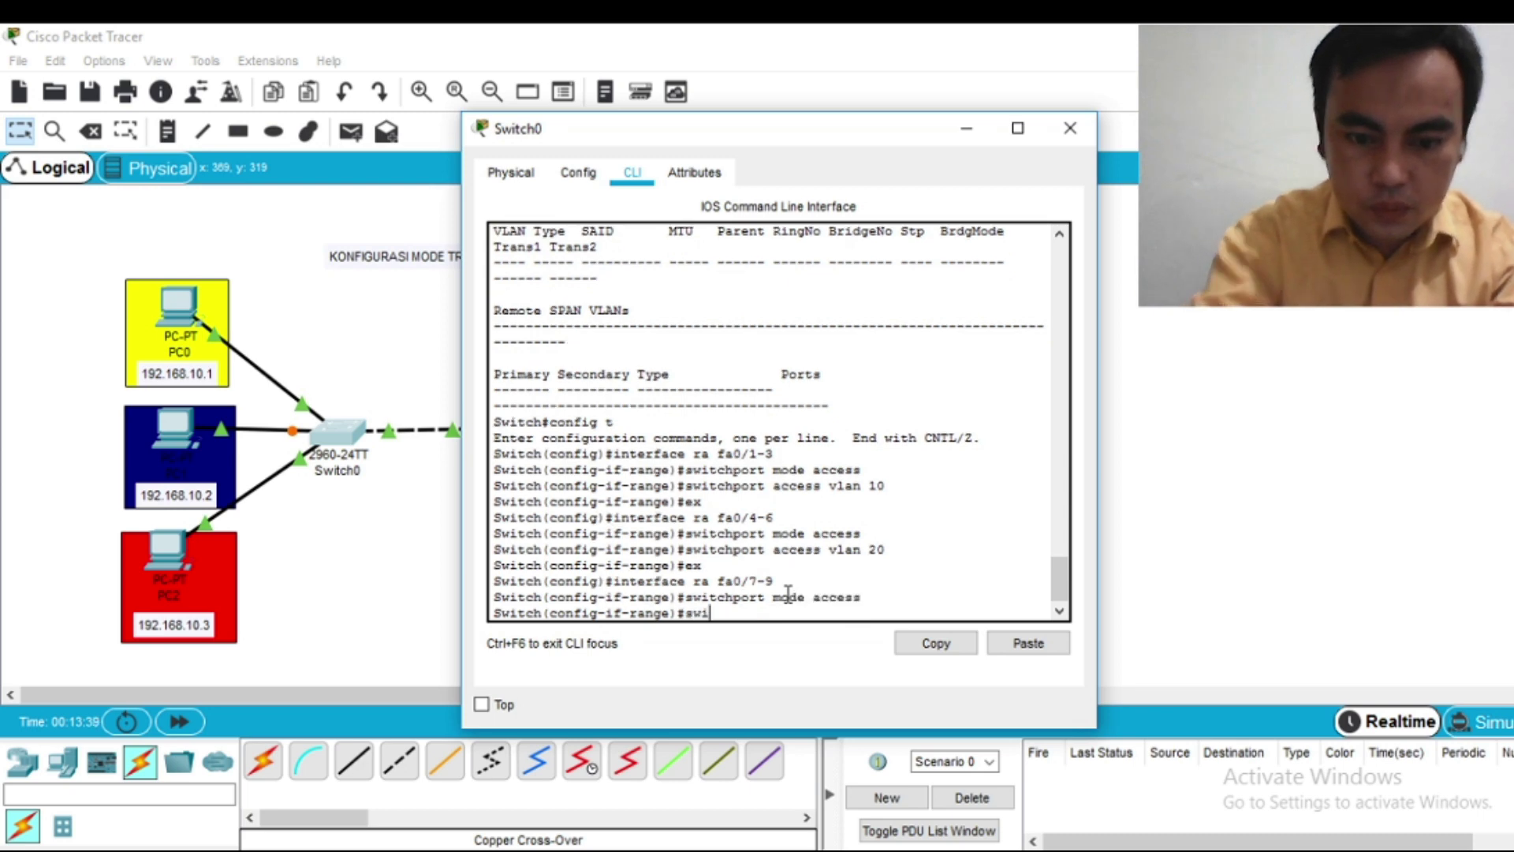
pyautogui.write('tchp')
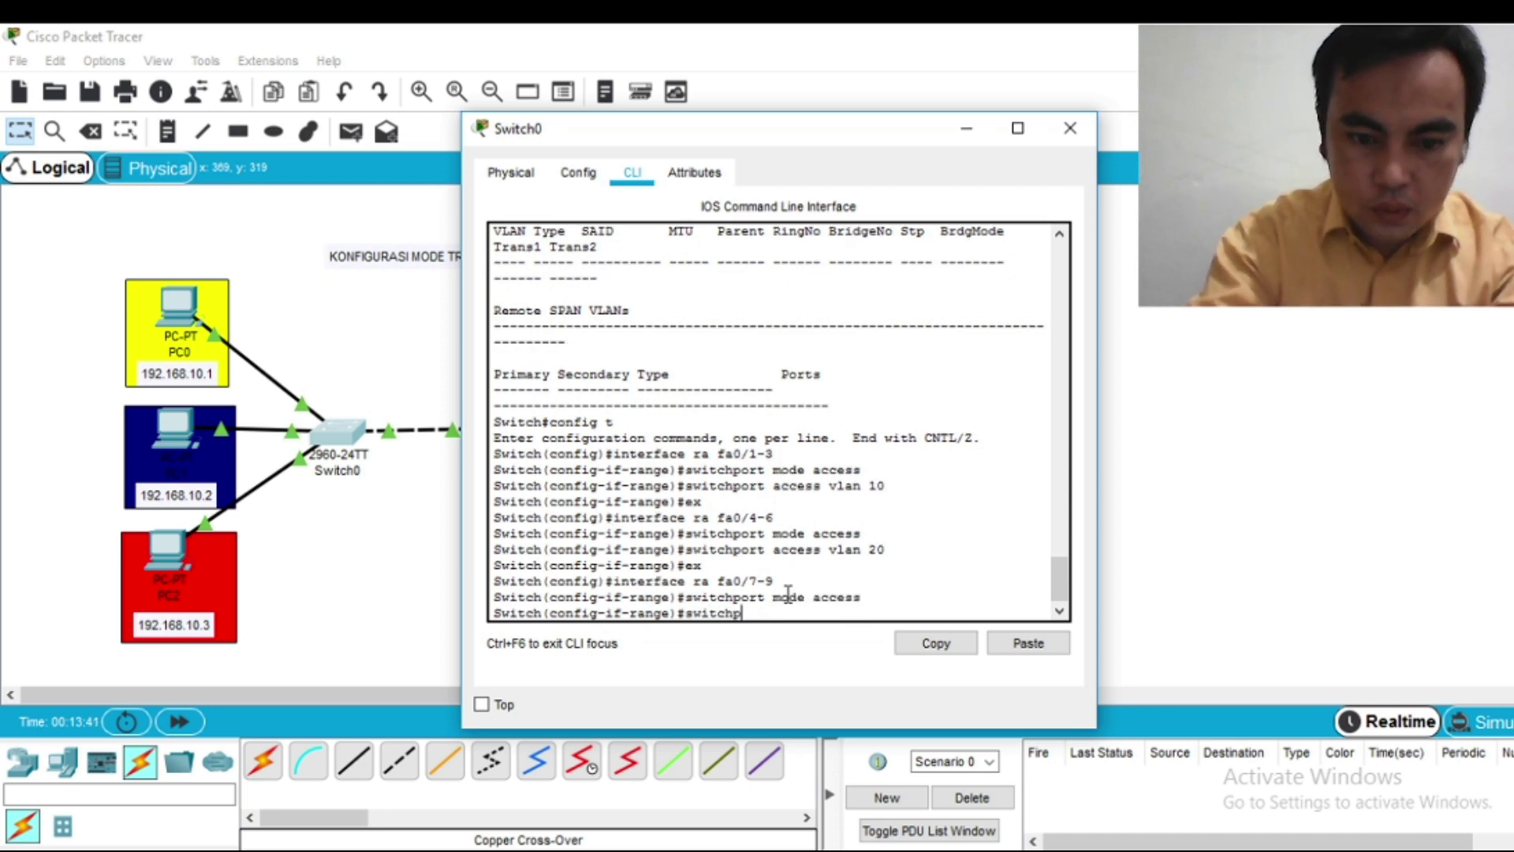
pyautogui.write('ort access')
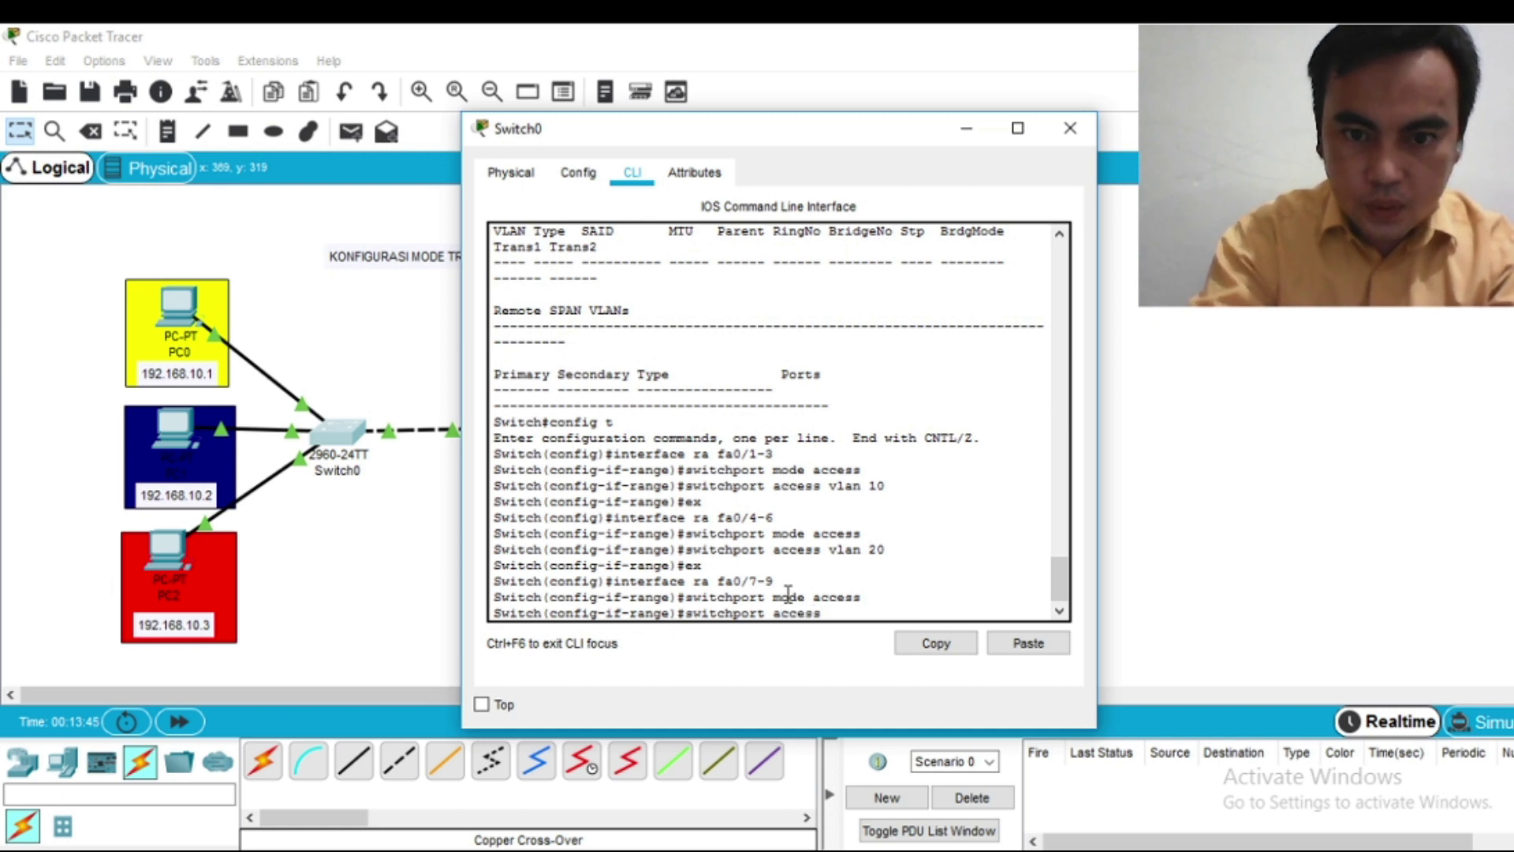
pyautogui.write(' vlan')
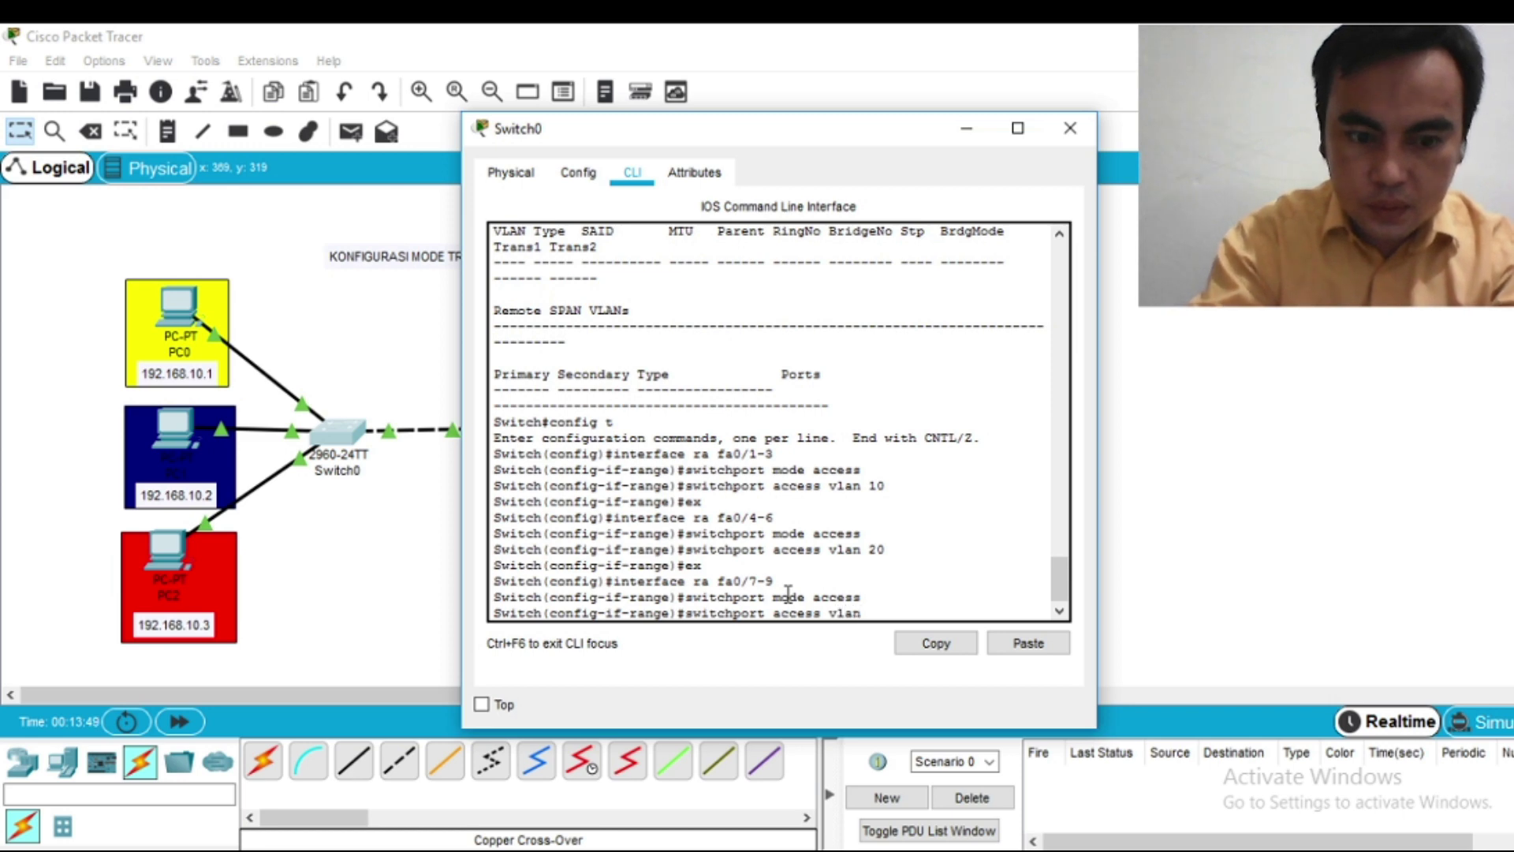
pyautogui.write(' 30')
pyautogui.press('Return')
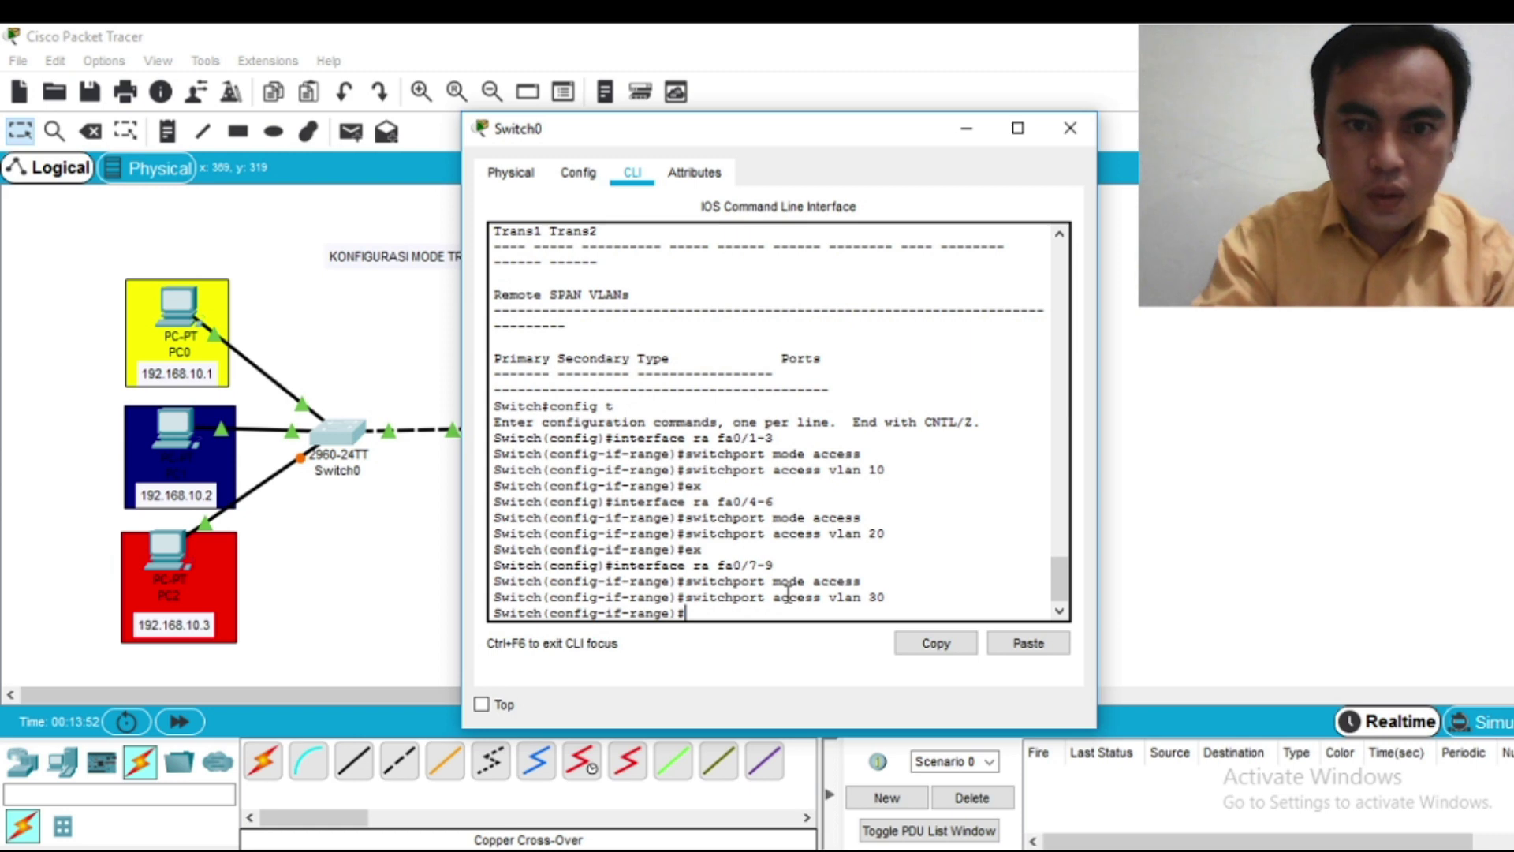
pyautogui.write('ex')
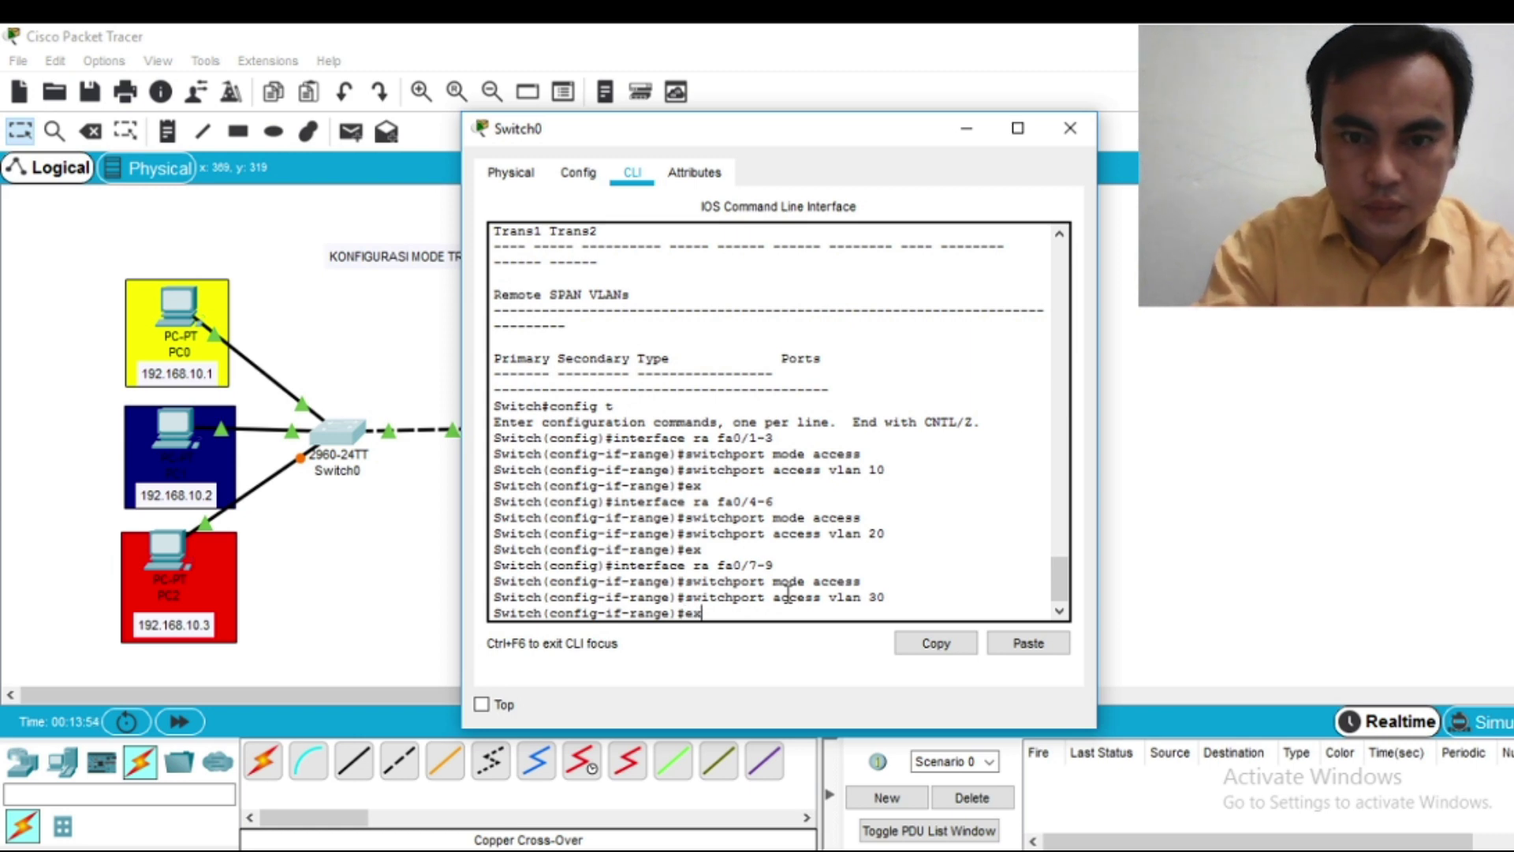
pyautogui.press('Return')
pyautogui.write('ex')
pyautogui.press('Return')
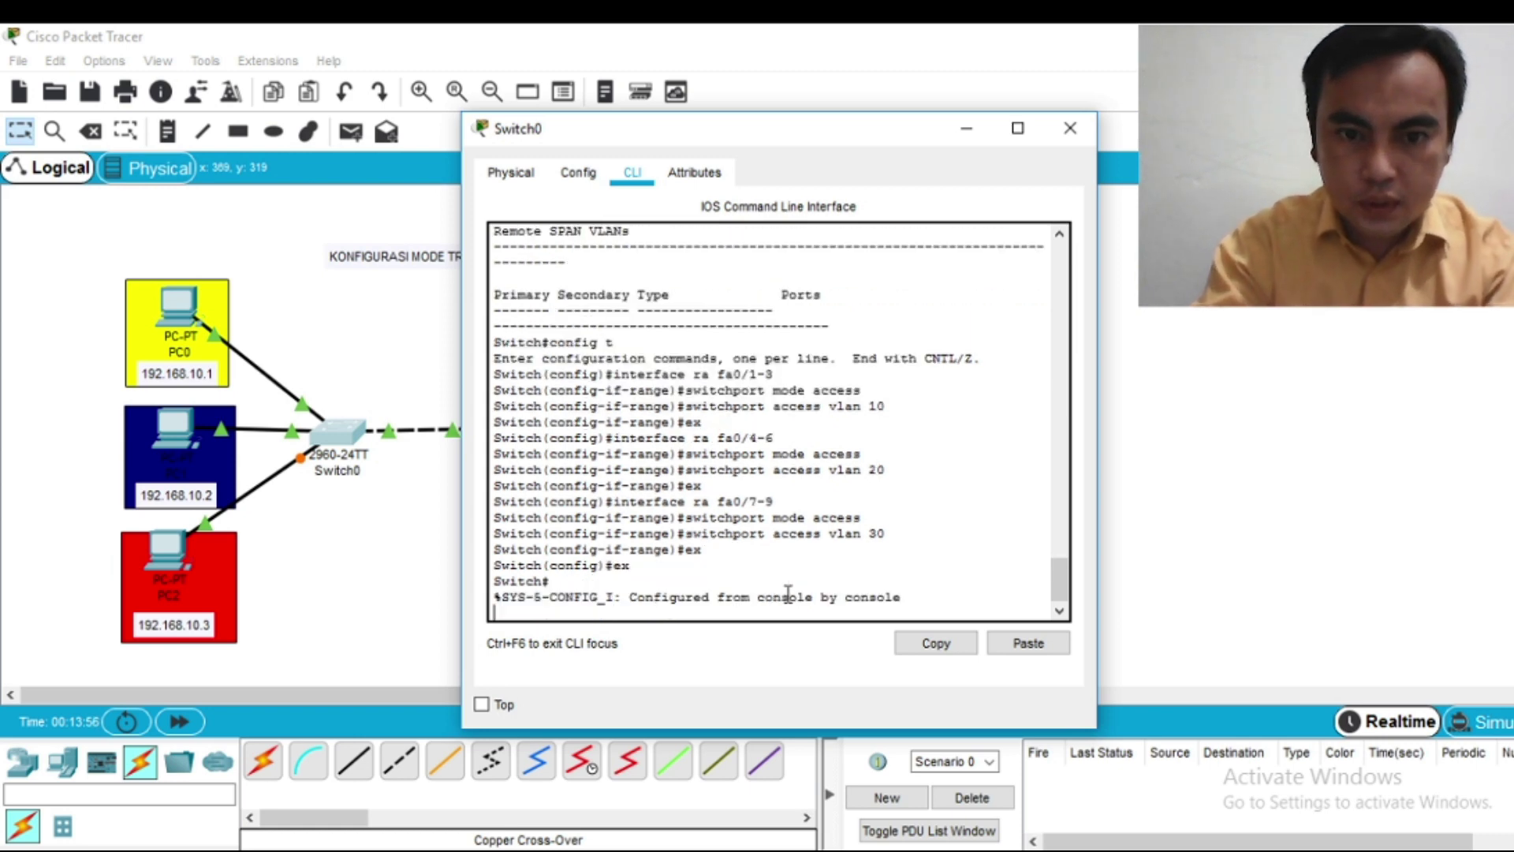
# Step: Run show vlan on Switch0 and page through the whole output to check the port assignment of each VLAN
pyautogui.write('show')
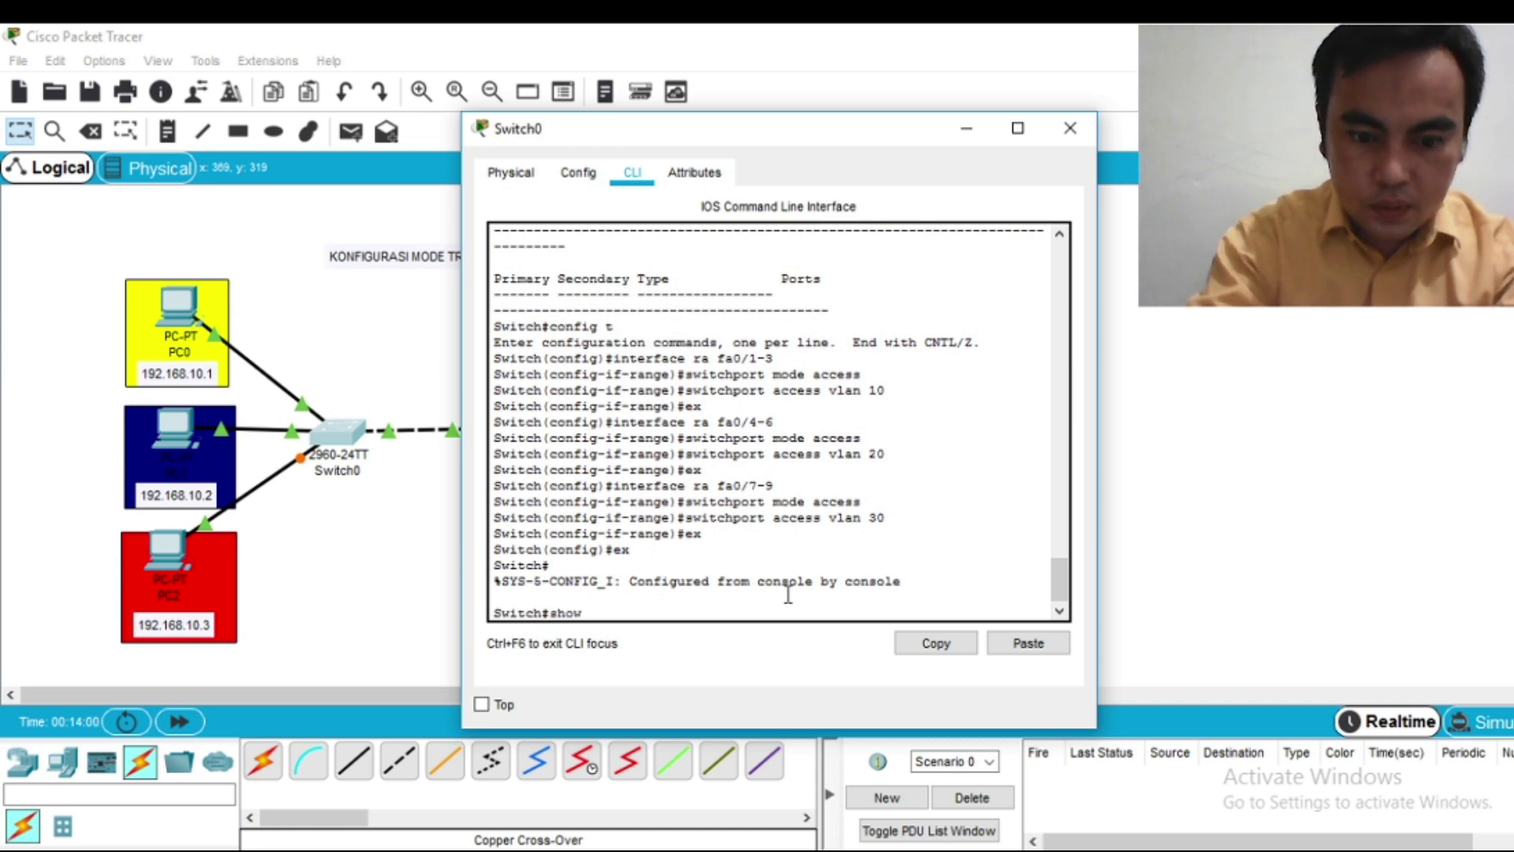
pyautogui.write(' vlan')
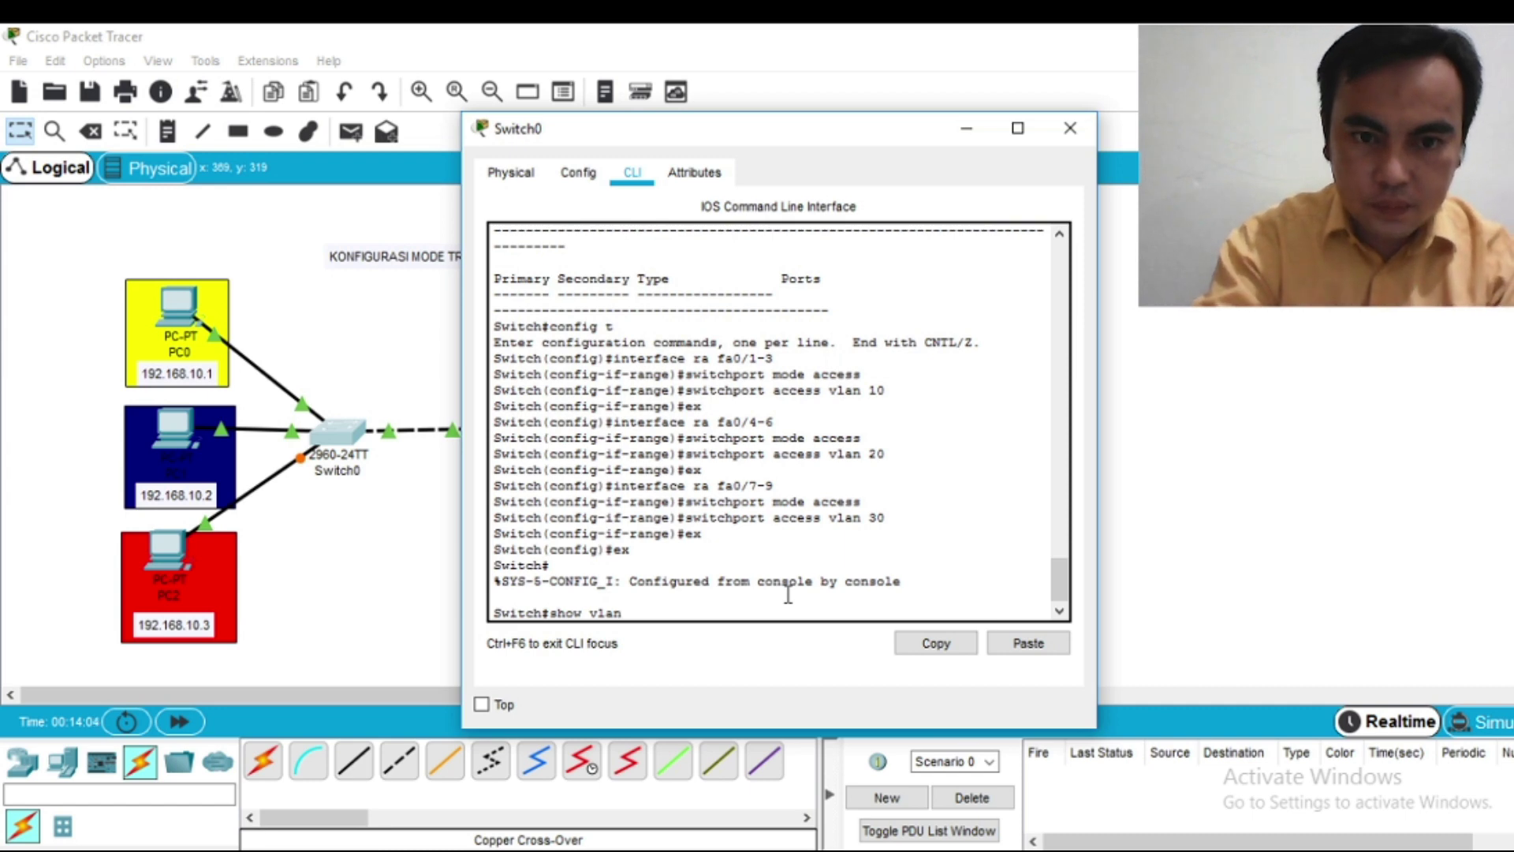
pyautogui.press('Return')
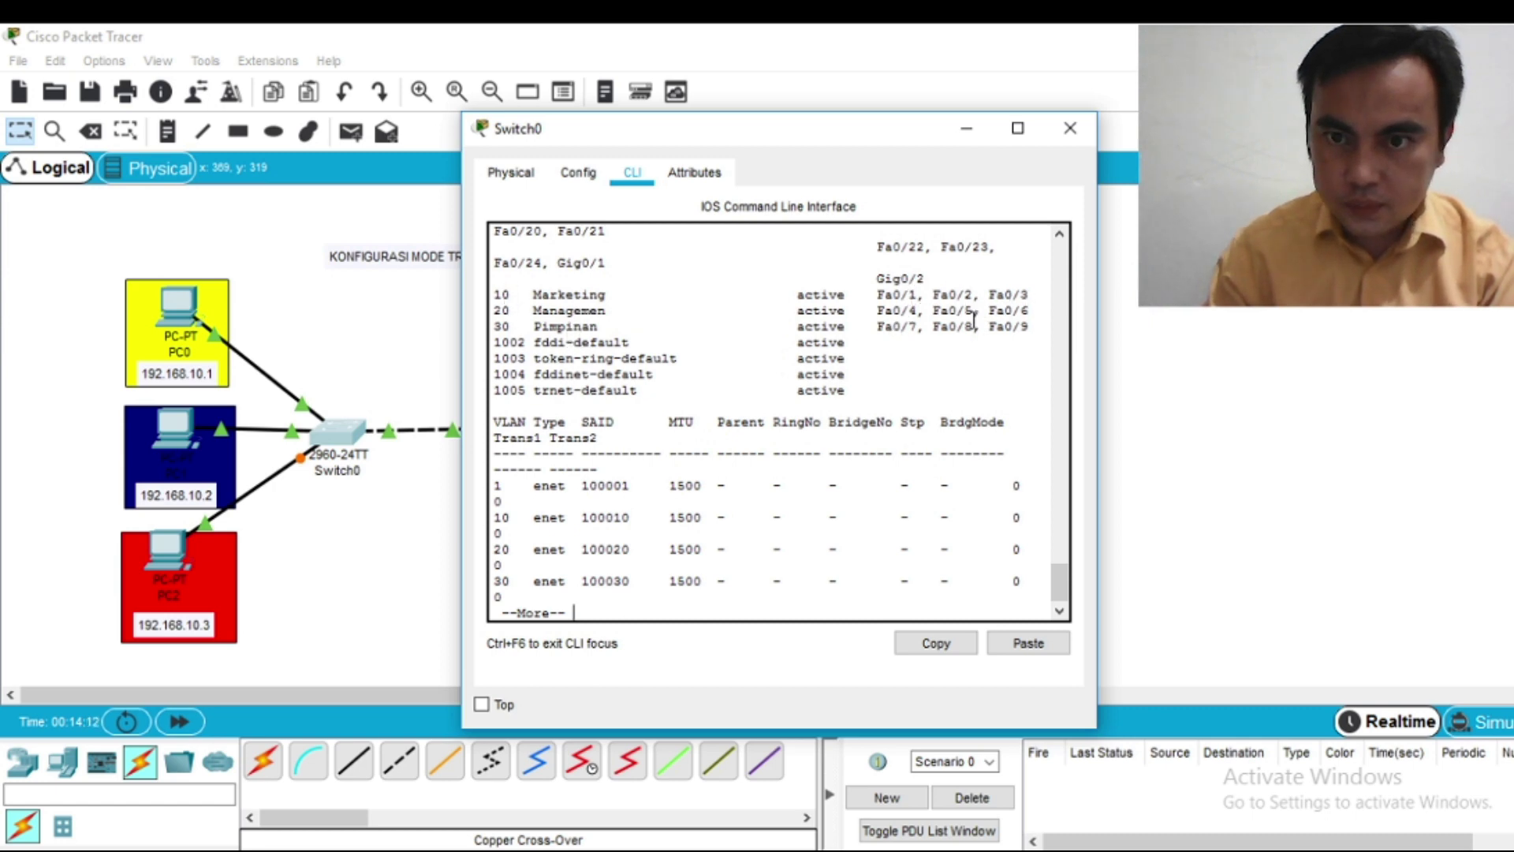
pyautogui.scroll(-1, 900, 483)
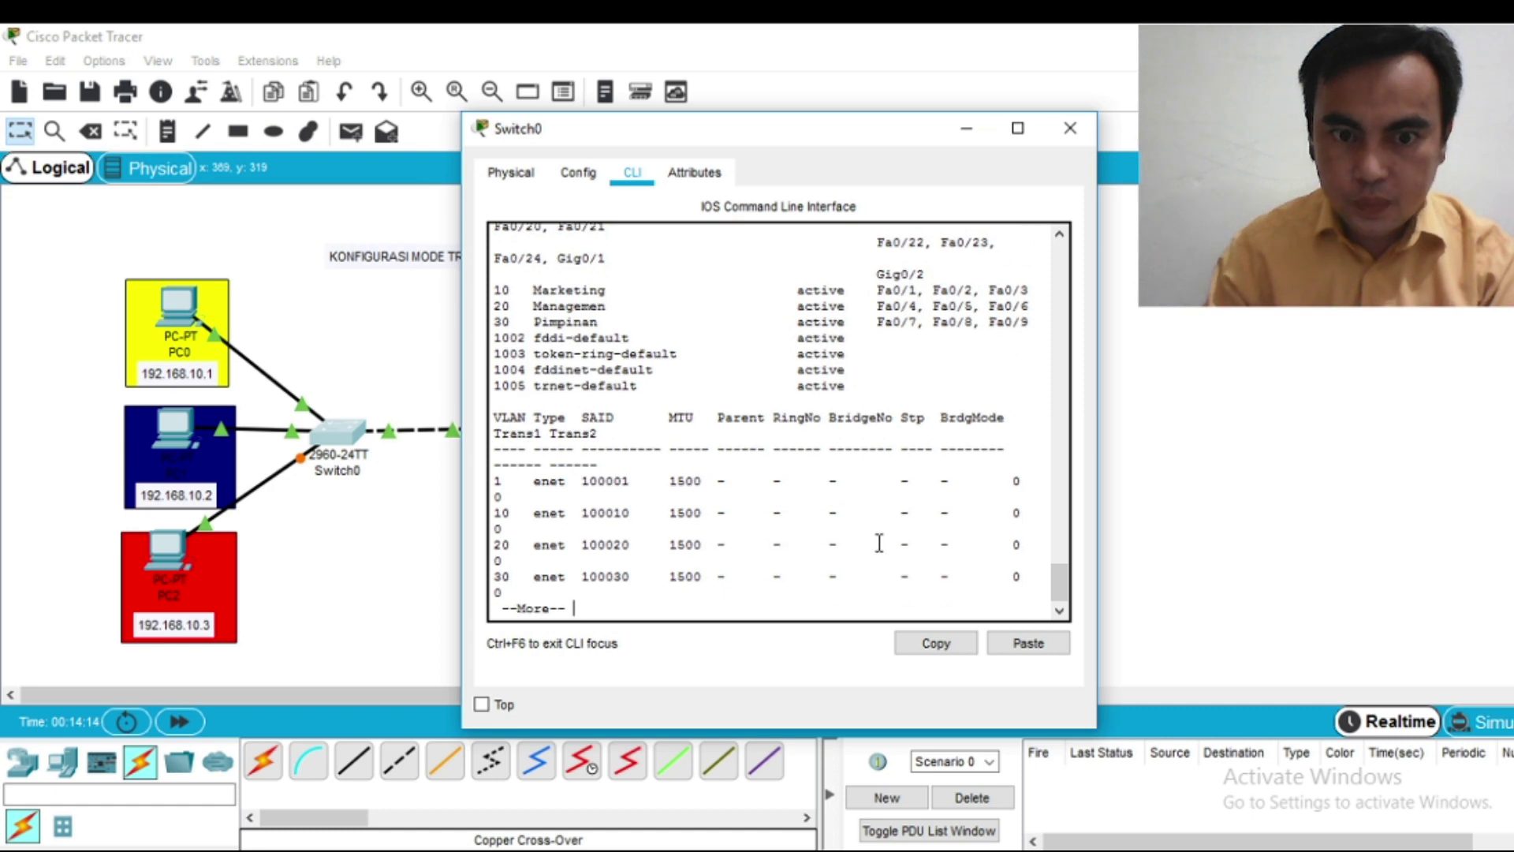
pyautogui.press('Return')
pyautogui.press('Return')
pyautogui.press('Return')
pyautogui.press('Return')
pyautogui.press('Return')
pyautogui.press('Return')
pyautogui.press('Return')
pyautogui.press('Return')
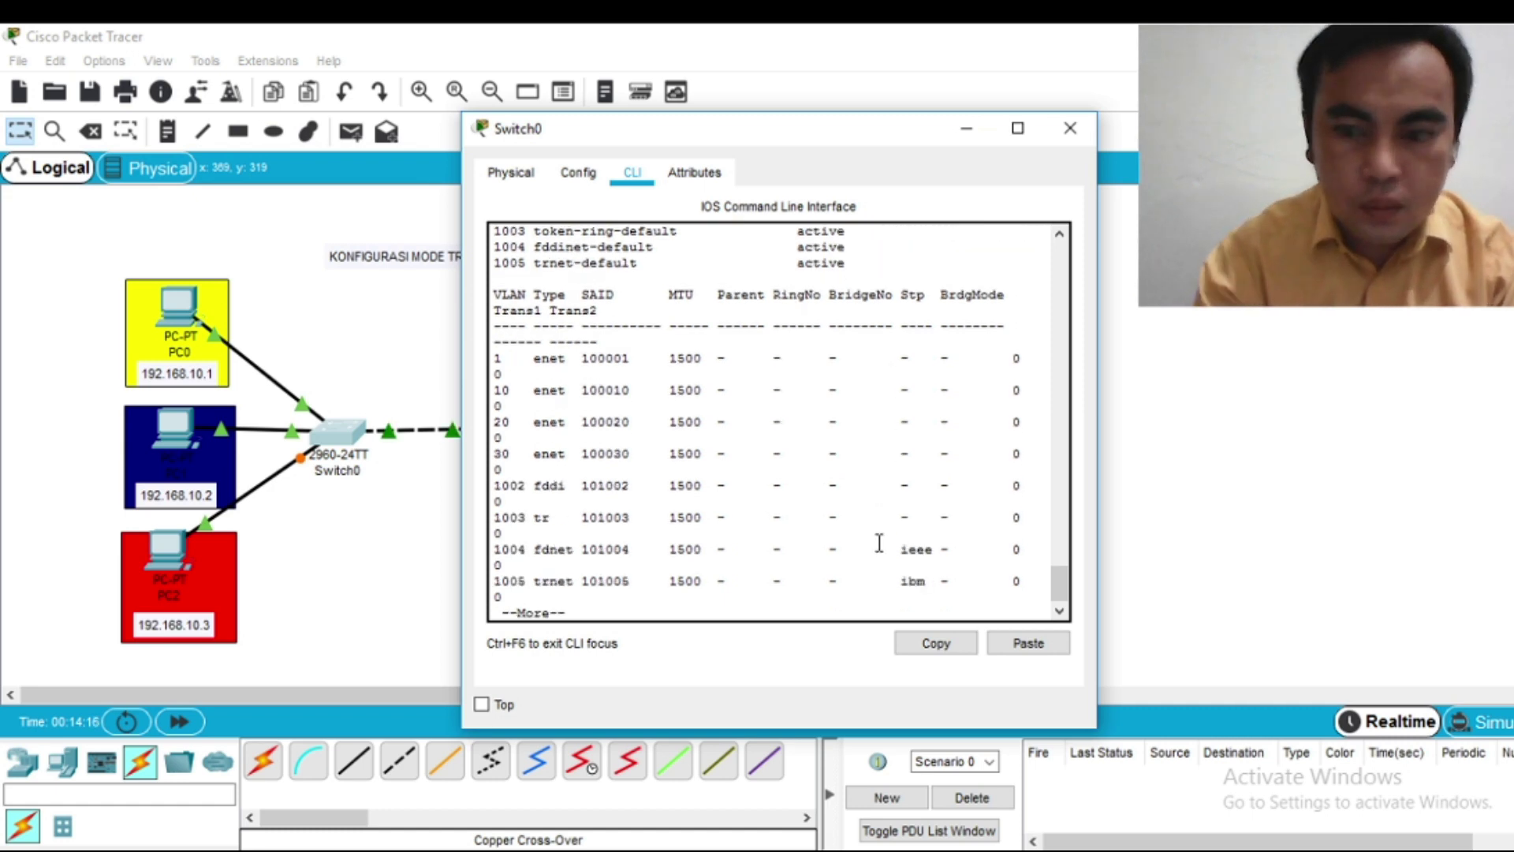
pyautogui.press('Return')
pyautogui.press('Return')
pyautogui.press('Return')
pyautogui.press('Return')
pyautogui.press('Return')
pyautogui.press('Return')
pyautogui.press('Return')
pyautogui.press('Return')
pyautogui.press('Return')
pyautogui.press('Return')
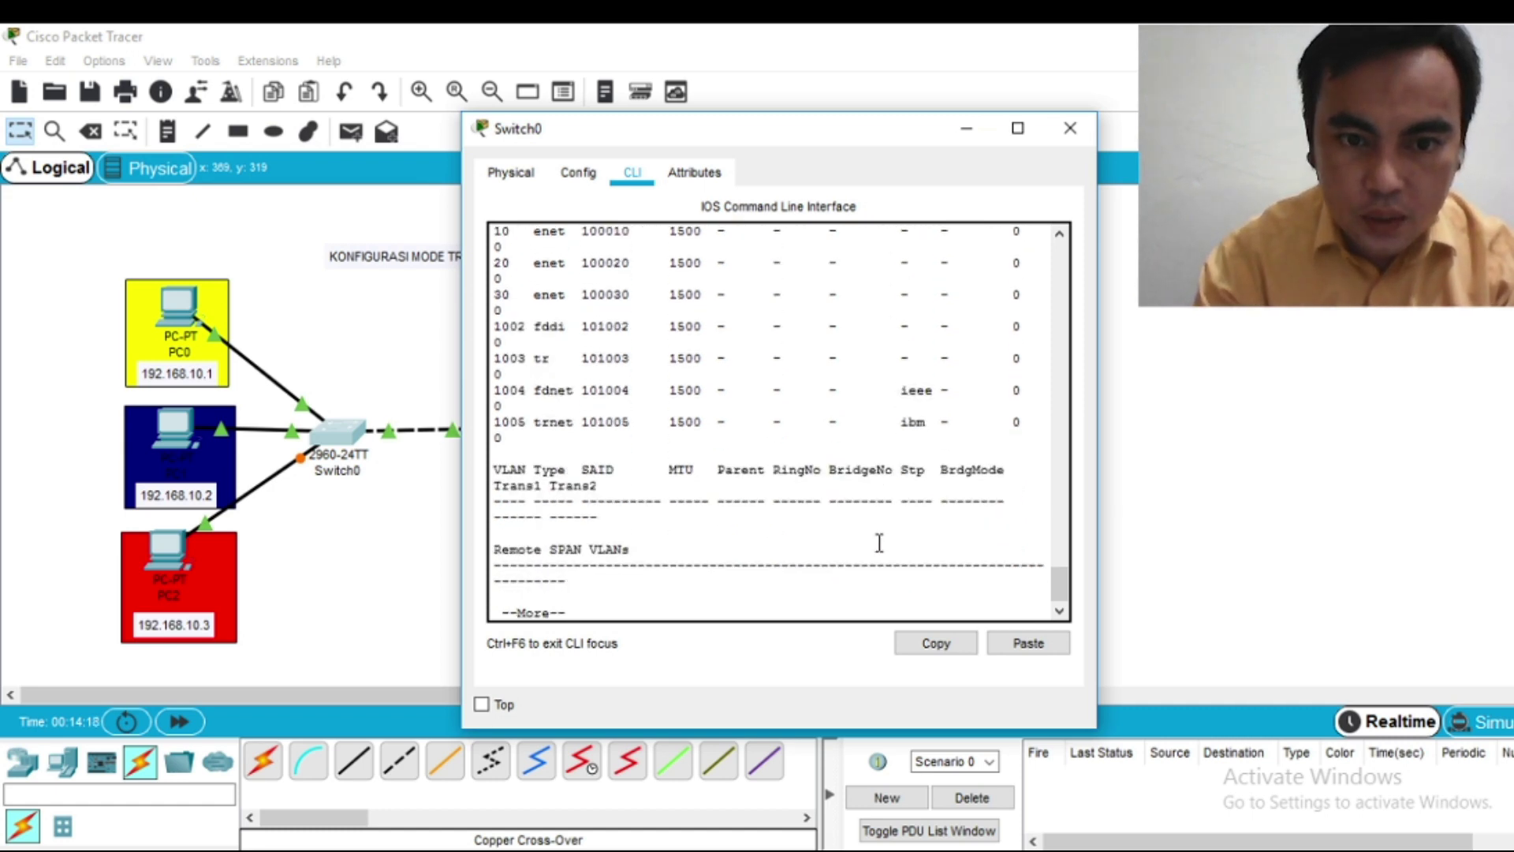
pyautogui.press('Return')
pyautogui.press('Return')
pyautogui.press('Return')
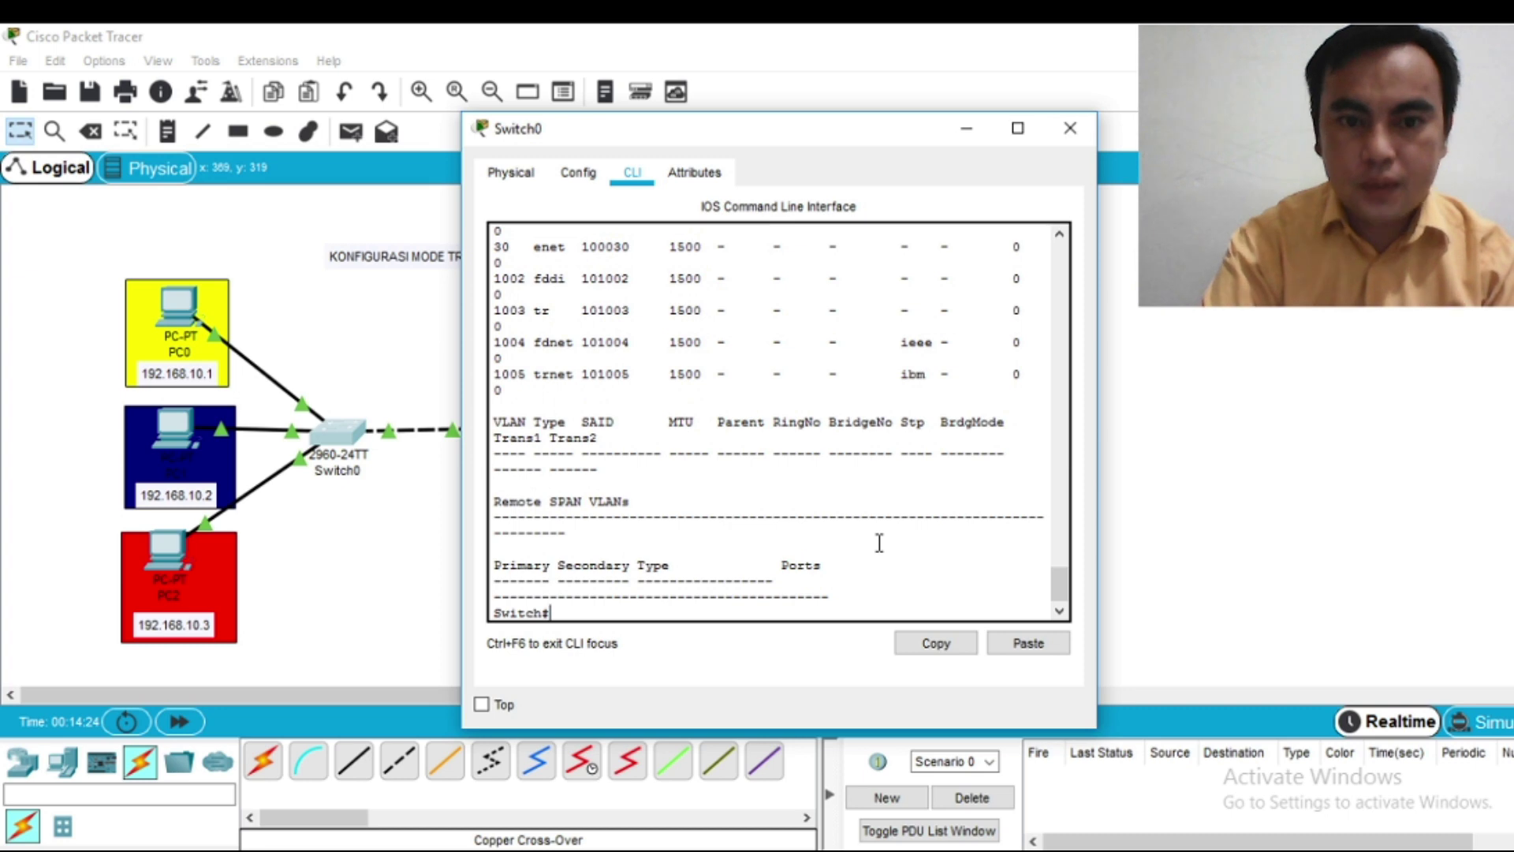
# Step: Enter Switch0's global configuration mode with config t and open the inter-switch port with interface fa0/24
pyautogui.write('config t')
pyautogui.press('Return')
pyautogui.write('in')
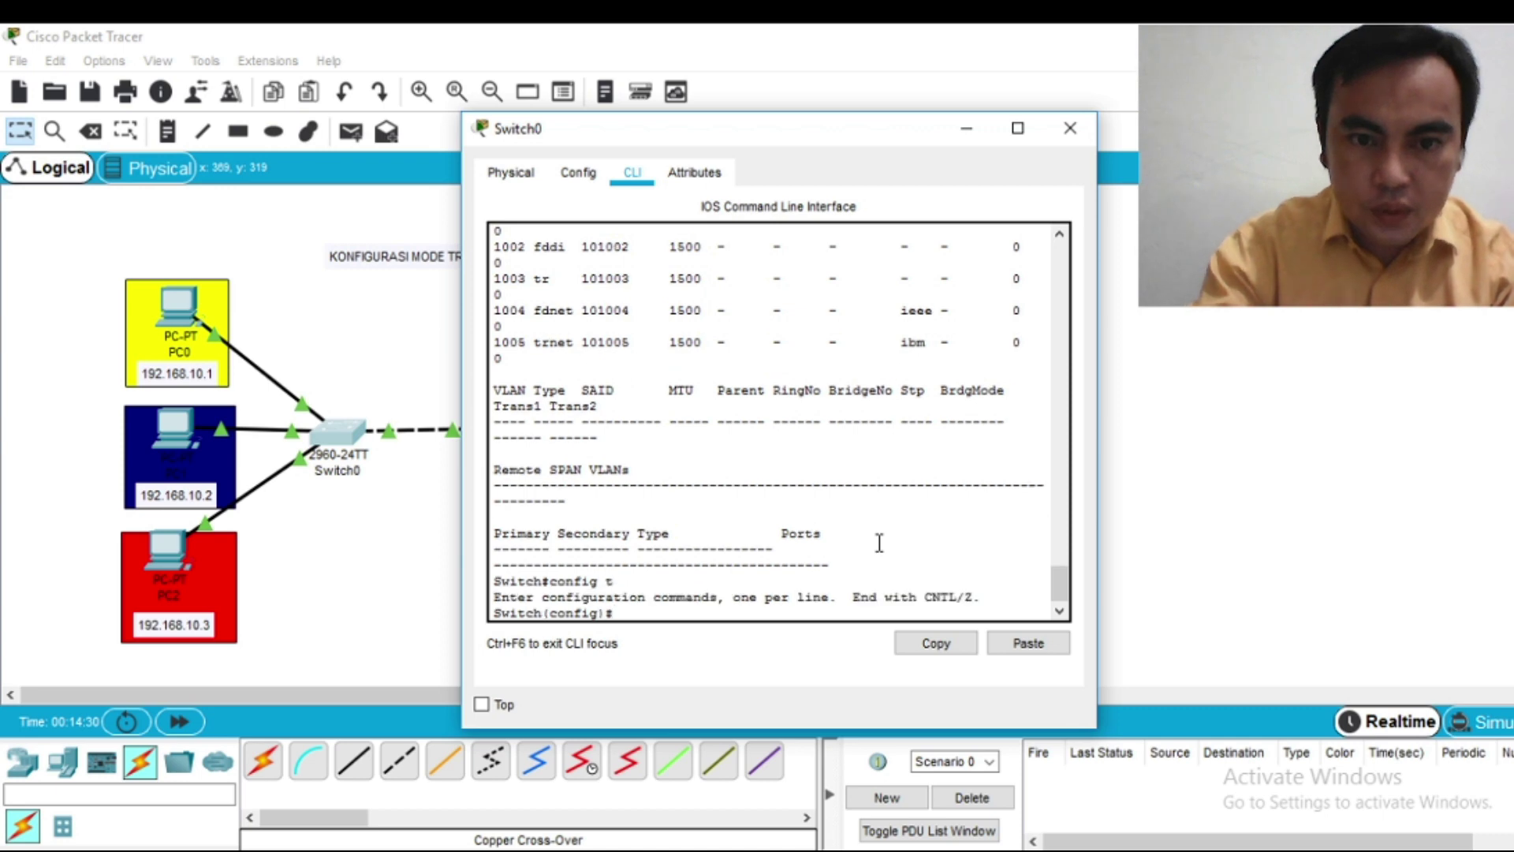
pyautogui.write('terface')
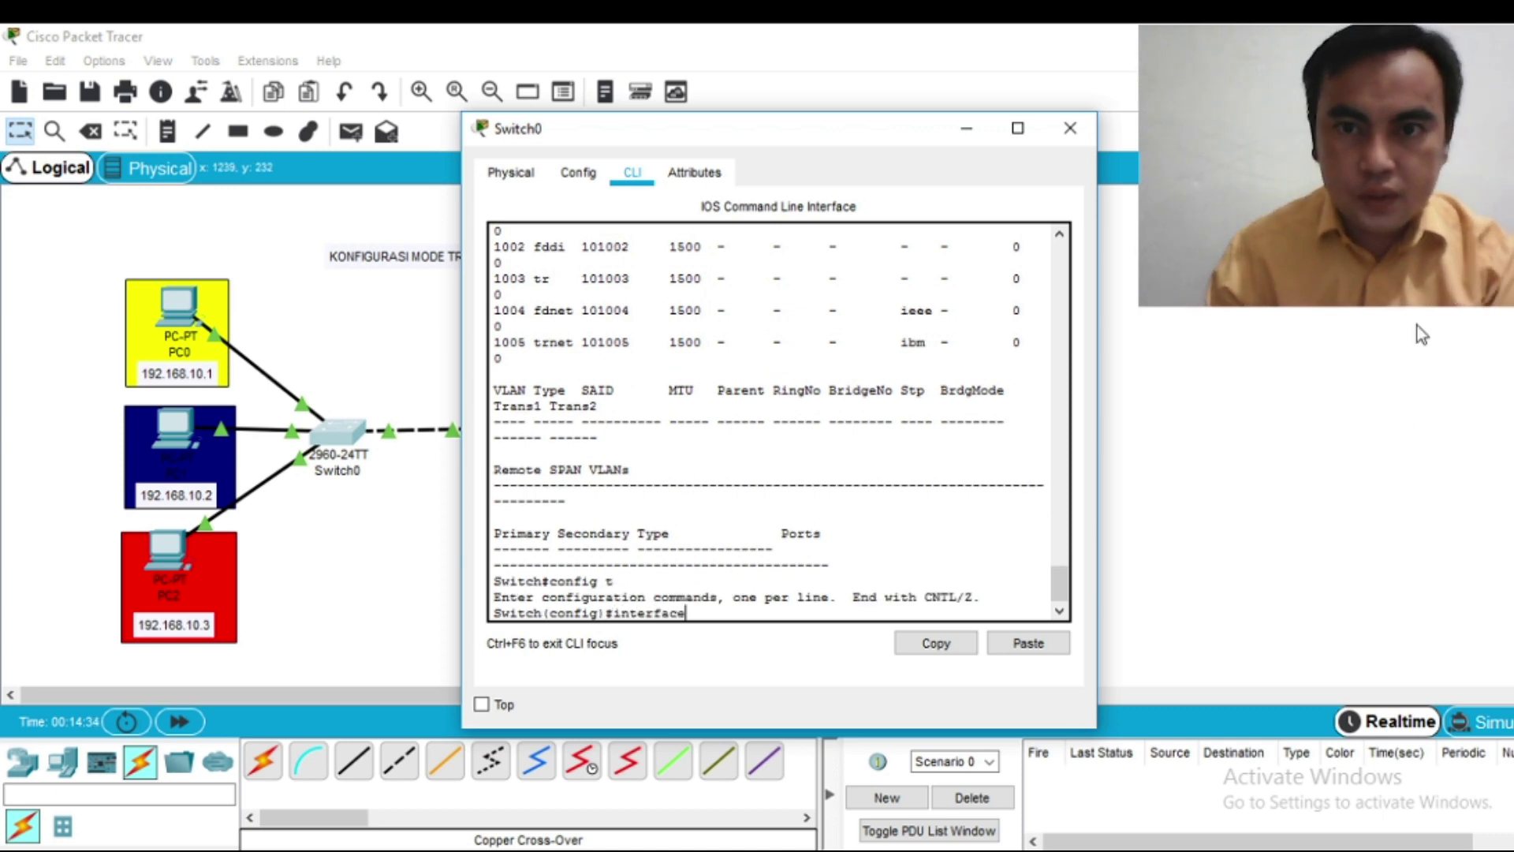
pyautogui.click(966, 130)
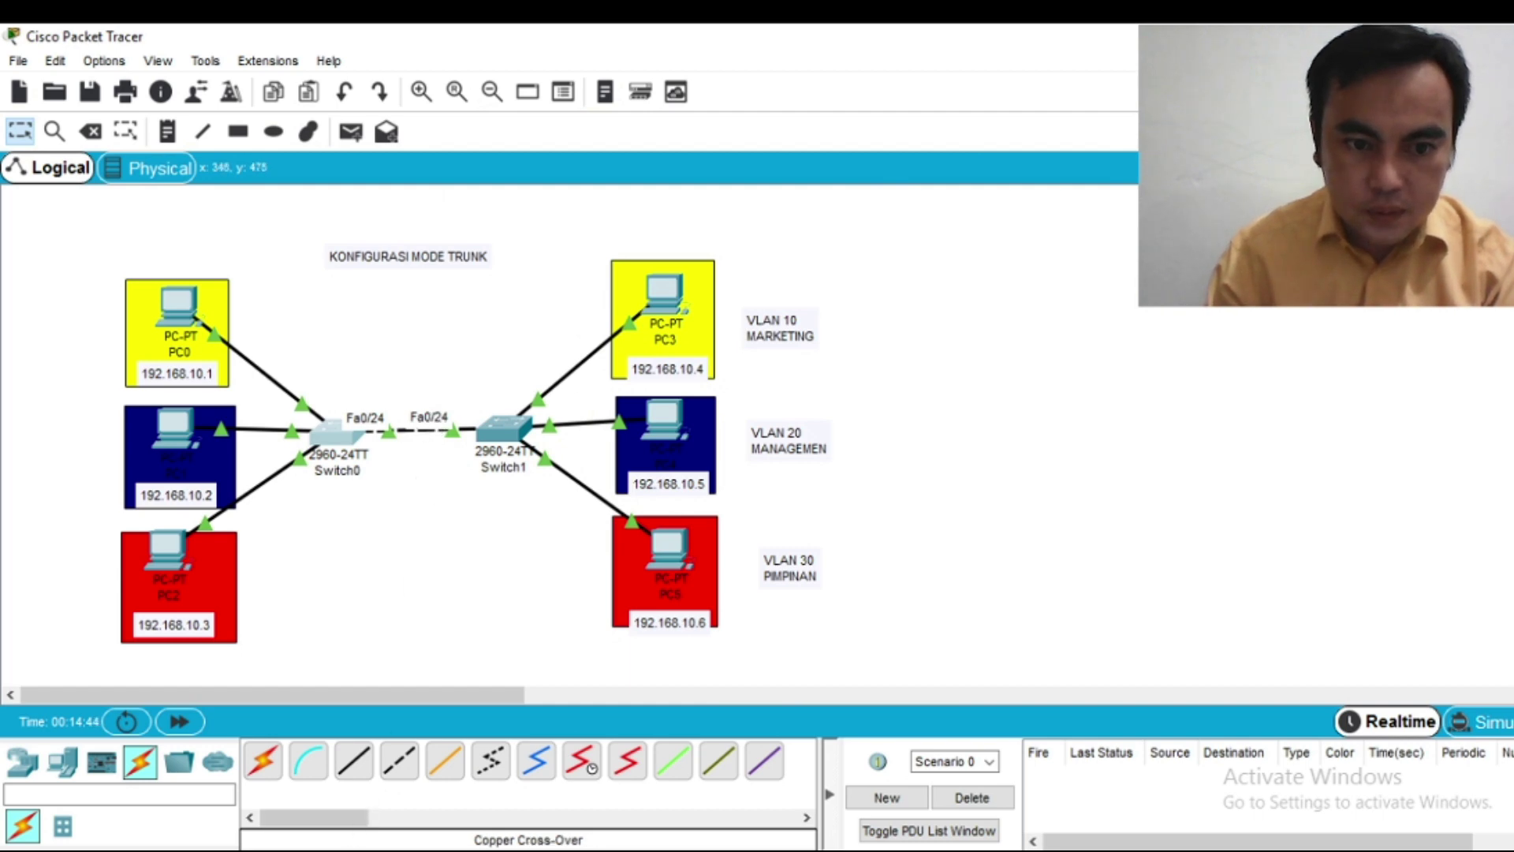
pyautogui.click(347, 798)
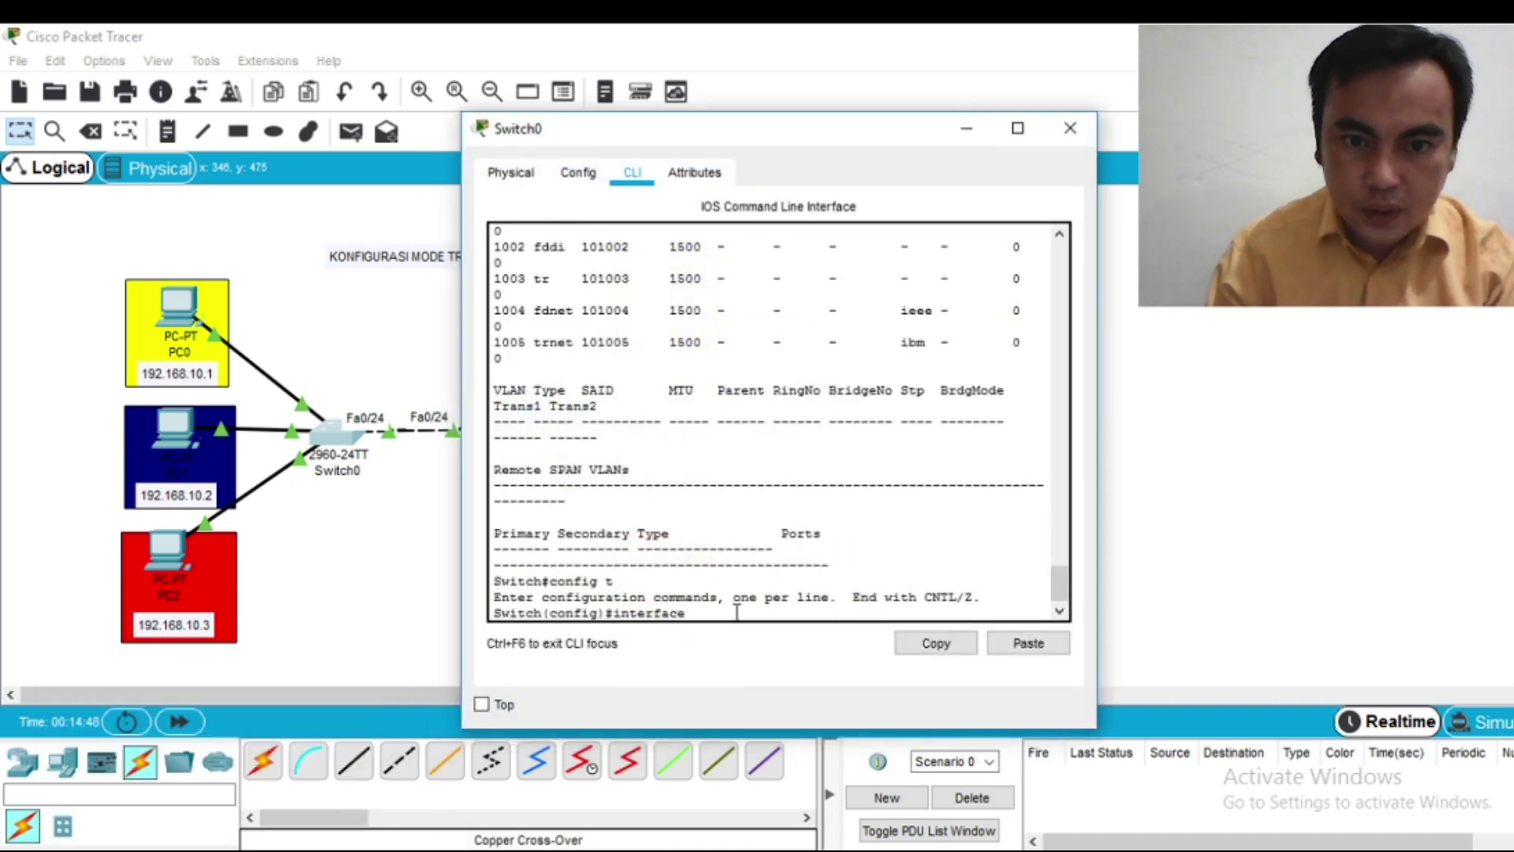
pyautogui.write('fa')
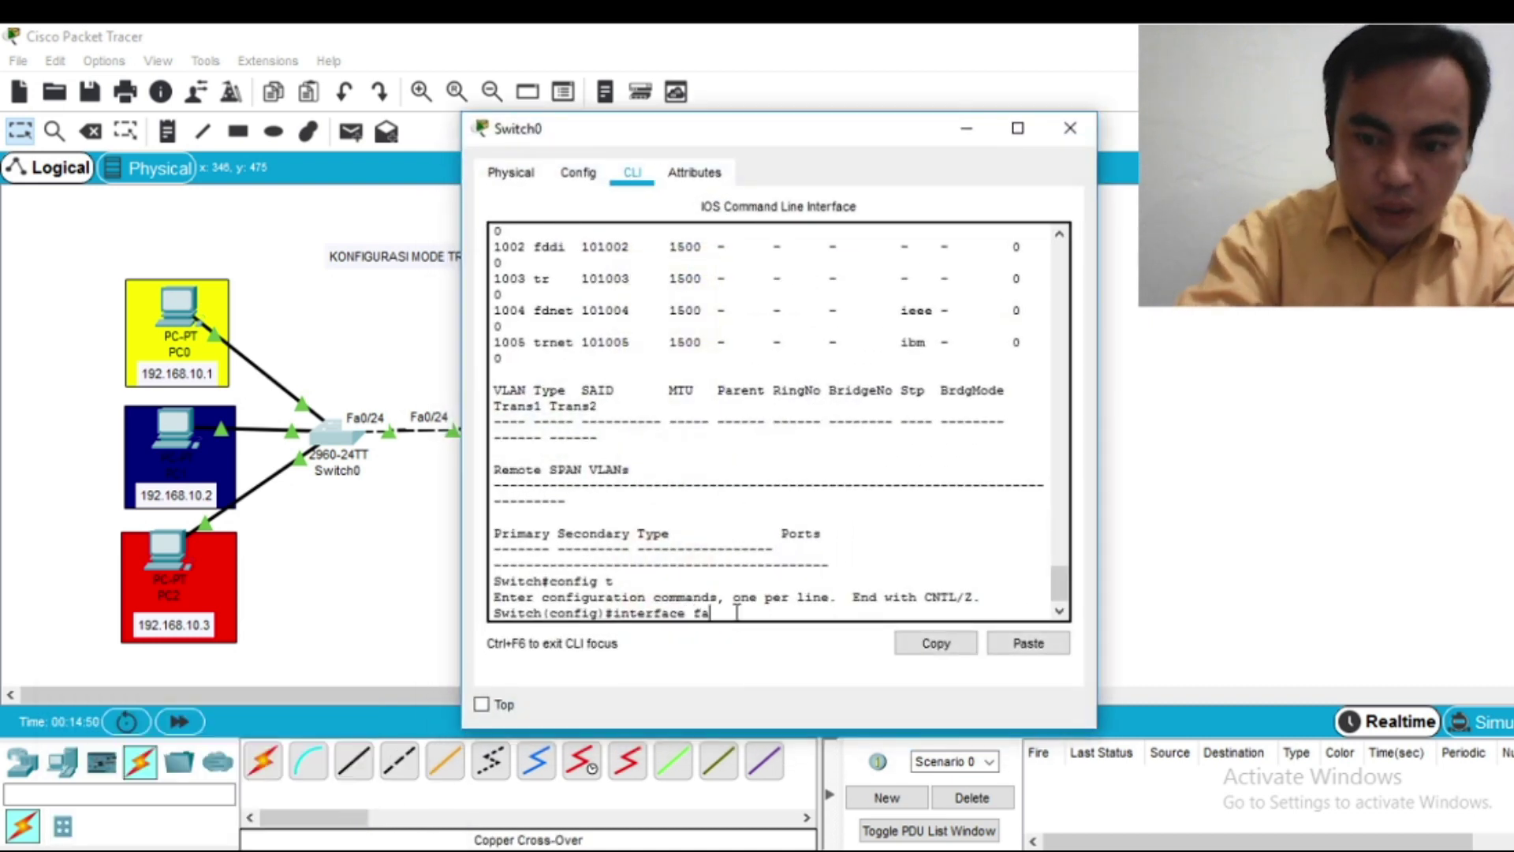
pyautogui.write('0/24')
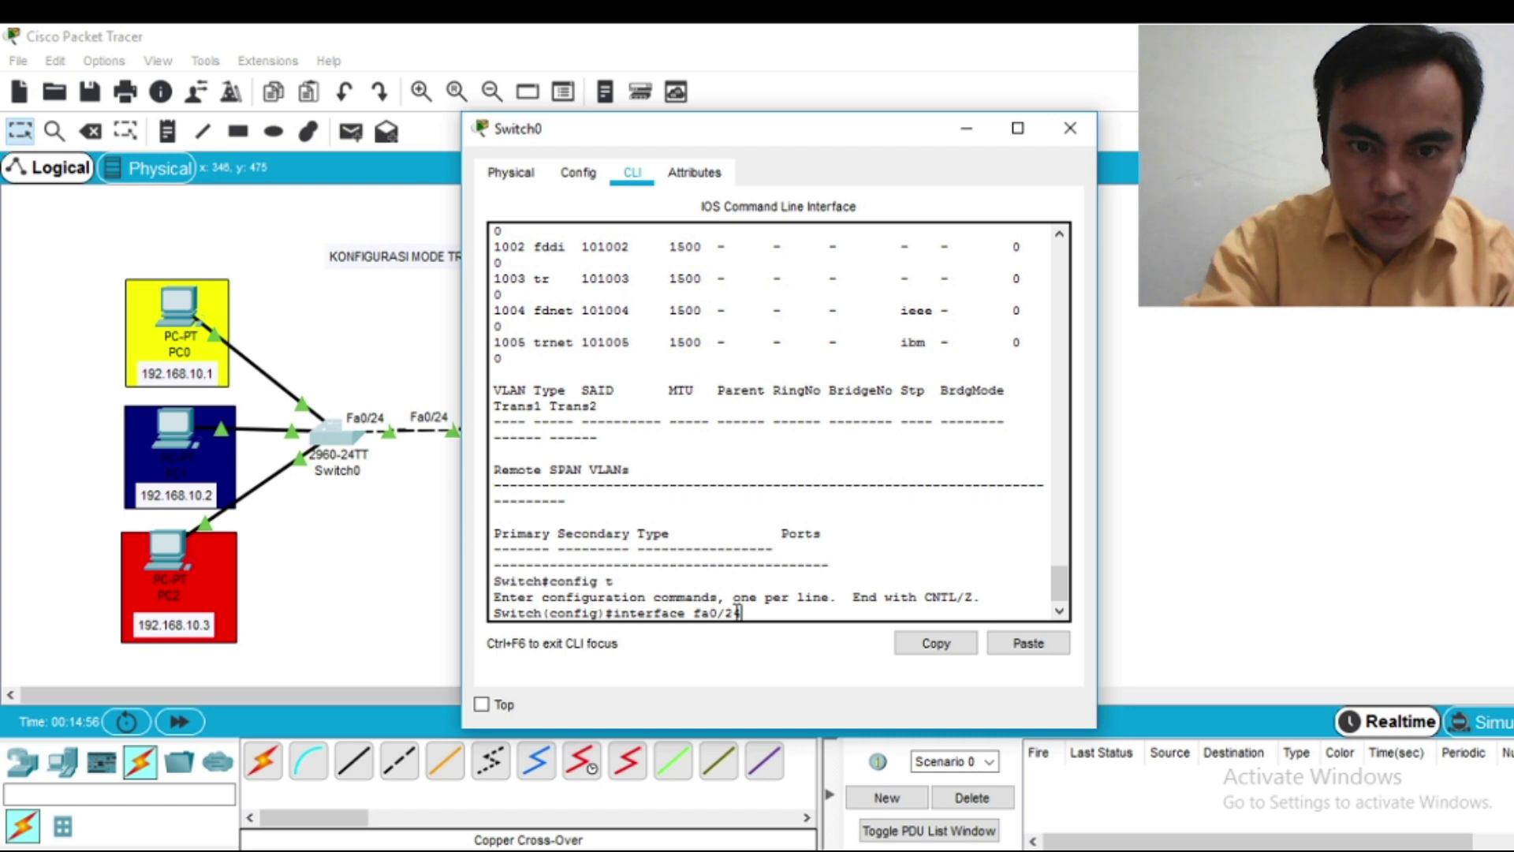
pyautogui.press('Return')
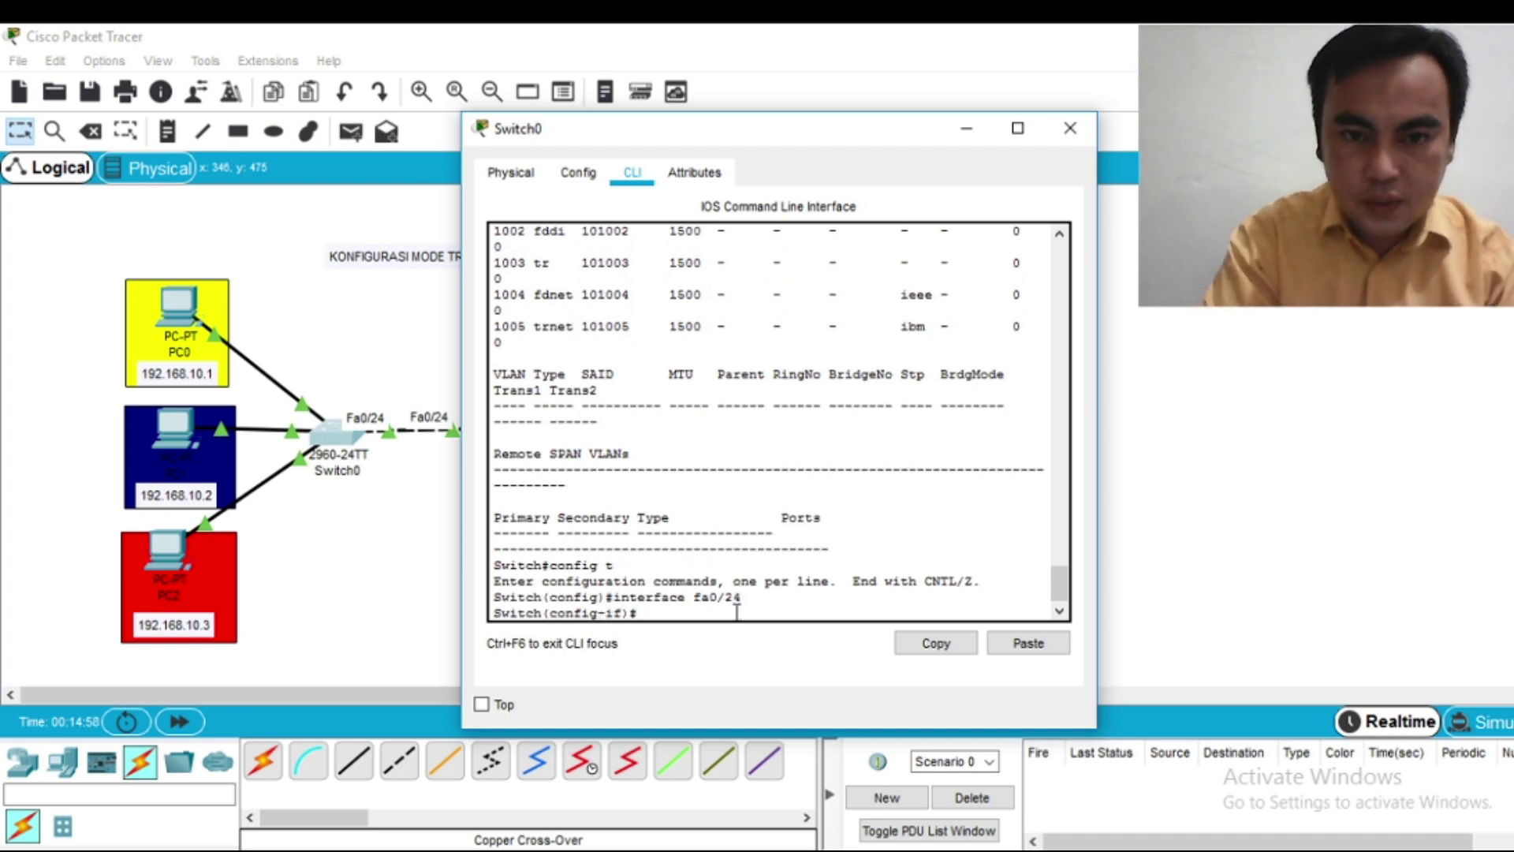
# Step: Set Switch0's port fa0/24 to trunk mode with switchport mode trunk, and return to the interface prompt
pyautogui.write('swi')
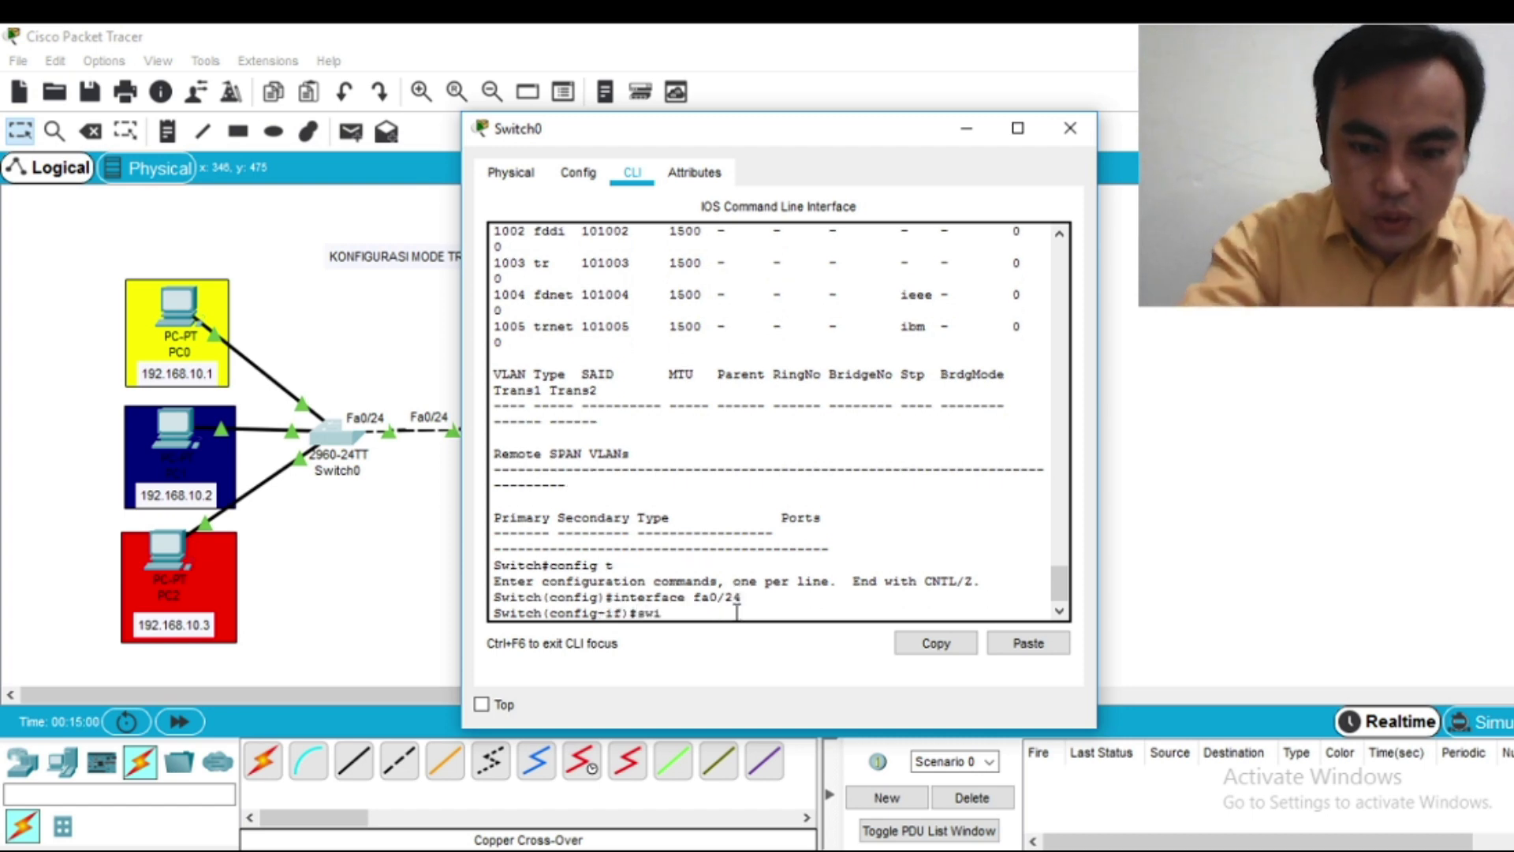
pyautogui.write('tchport')
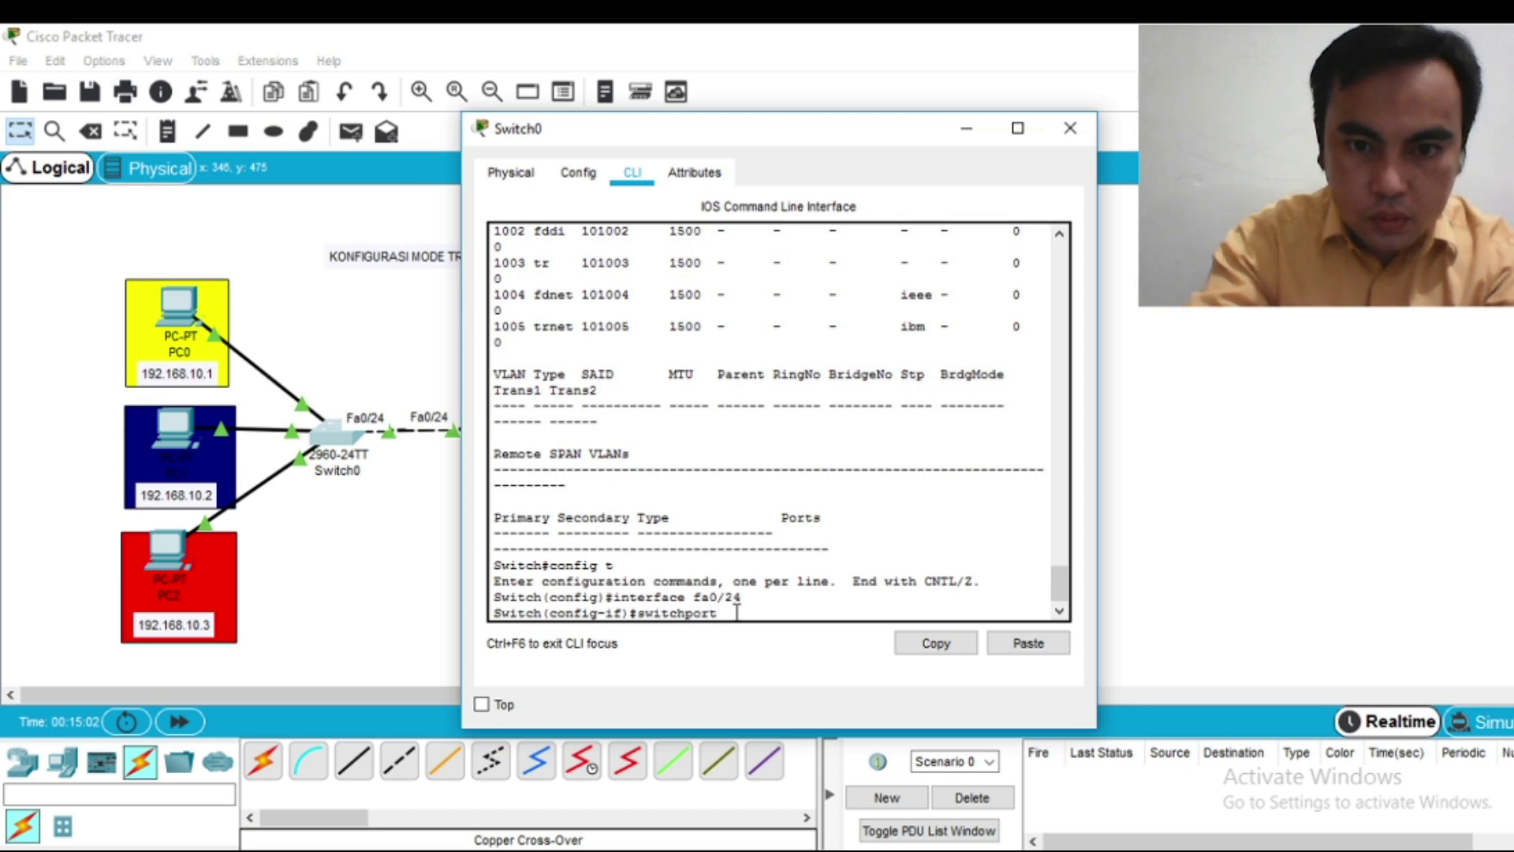
pyautogui.write(' mode')
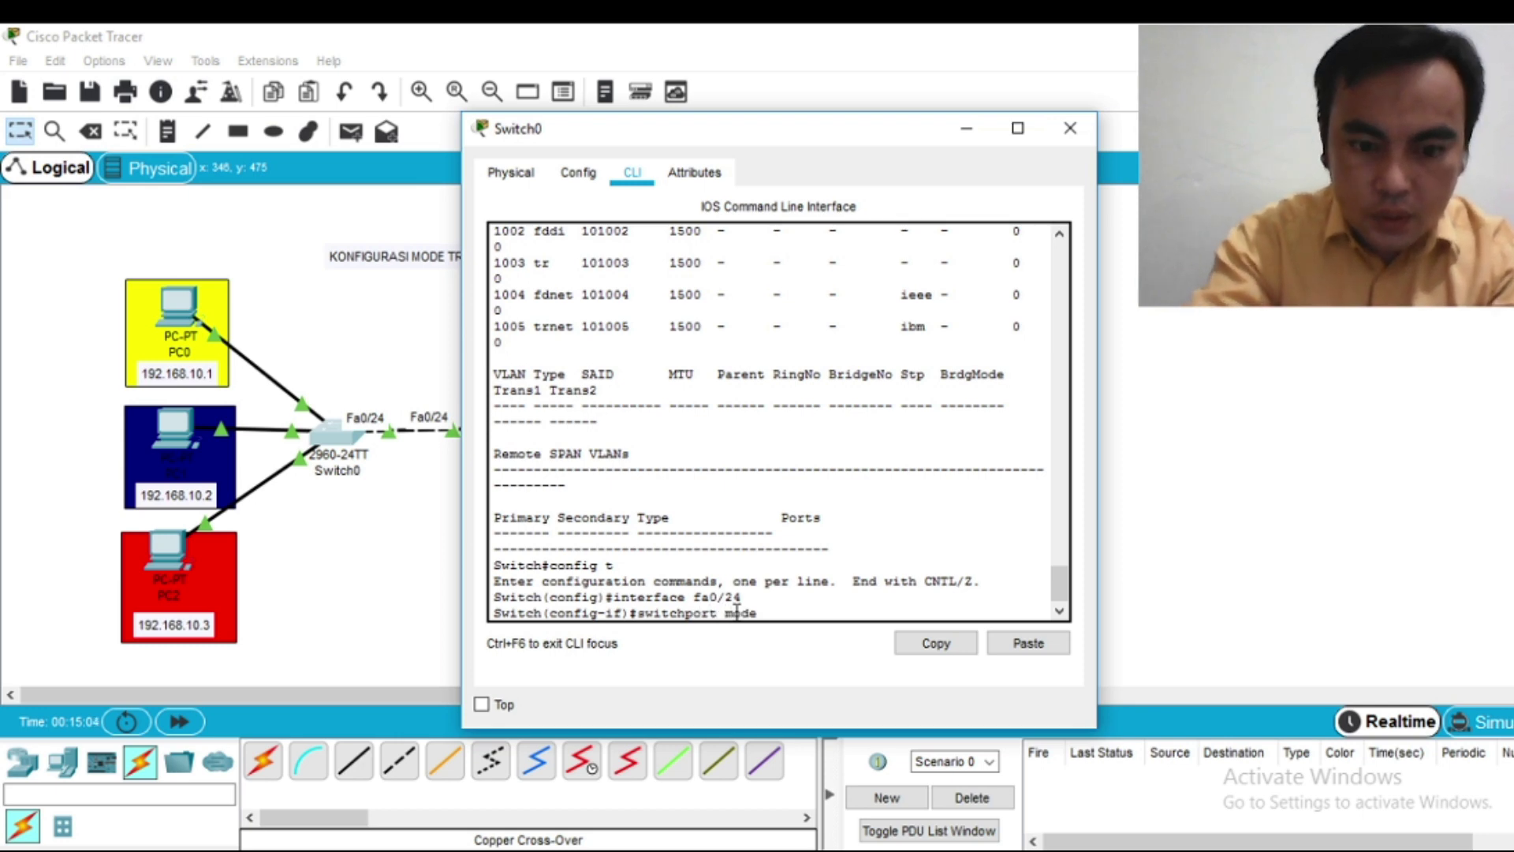
pyautogui.write(' trunk')
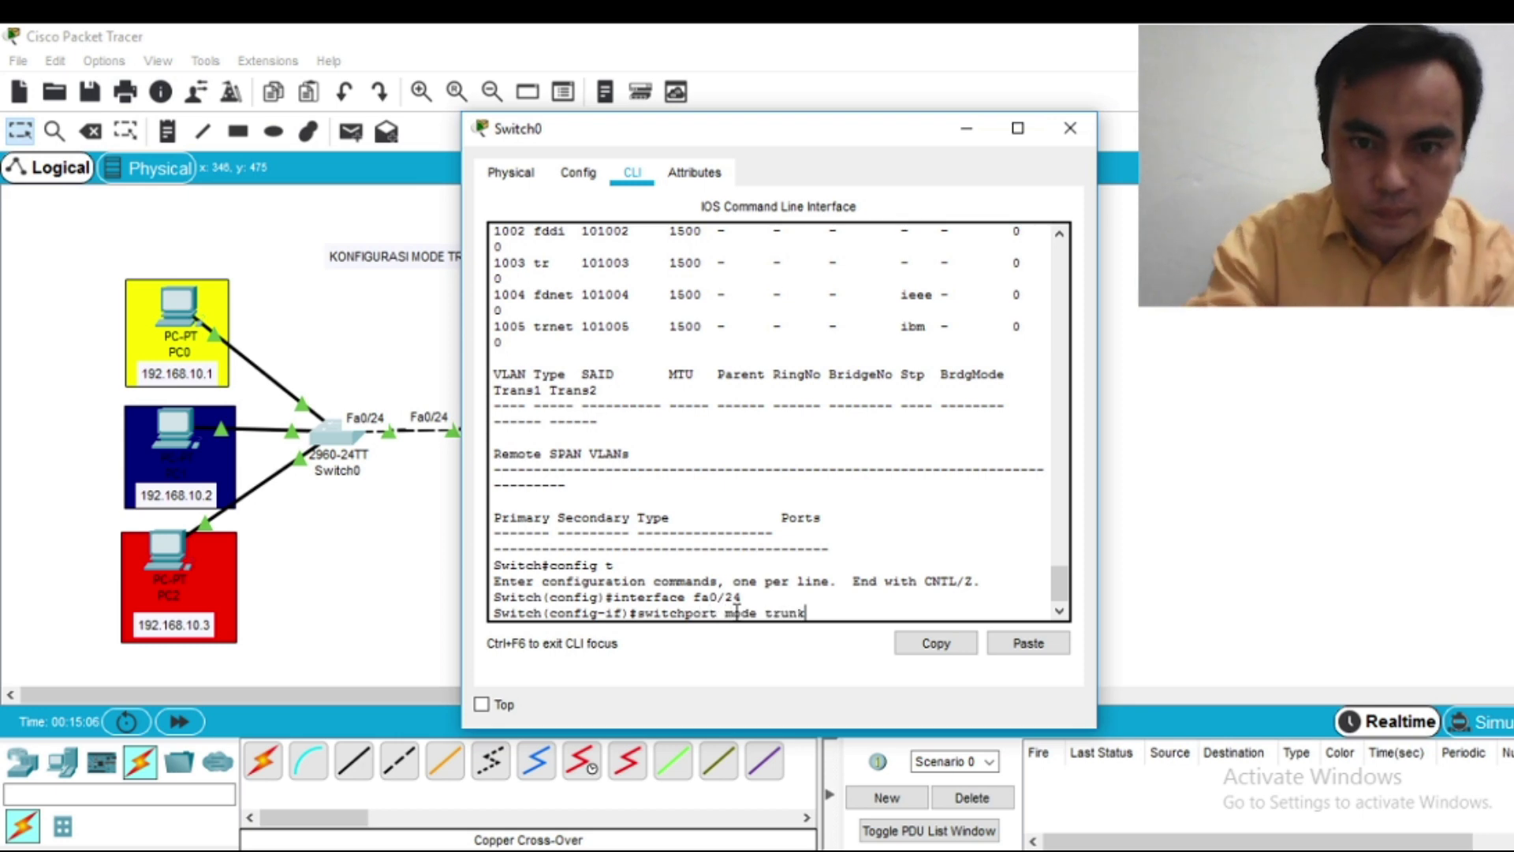
pyautogui.press('Return')
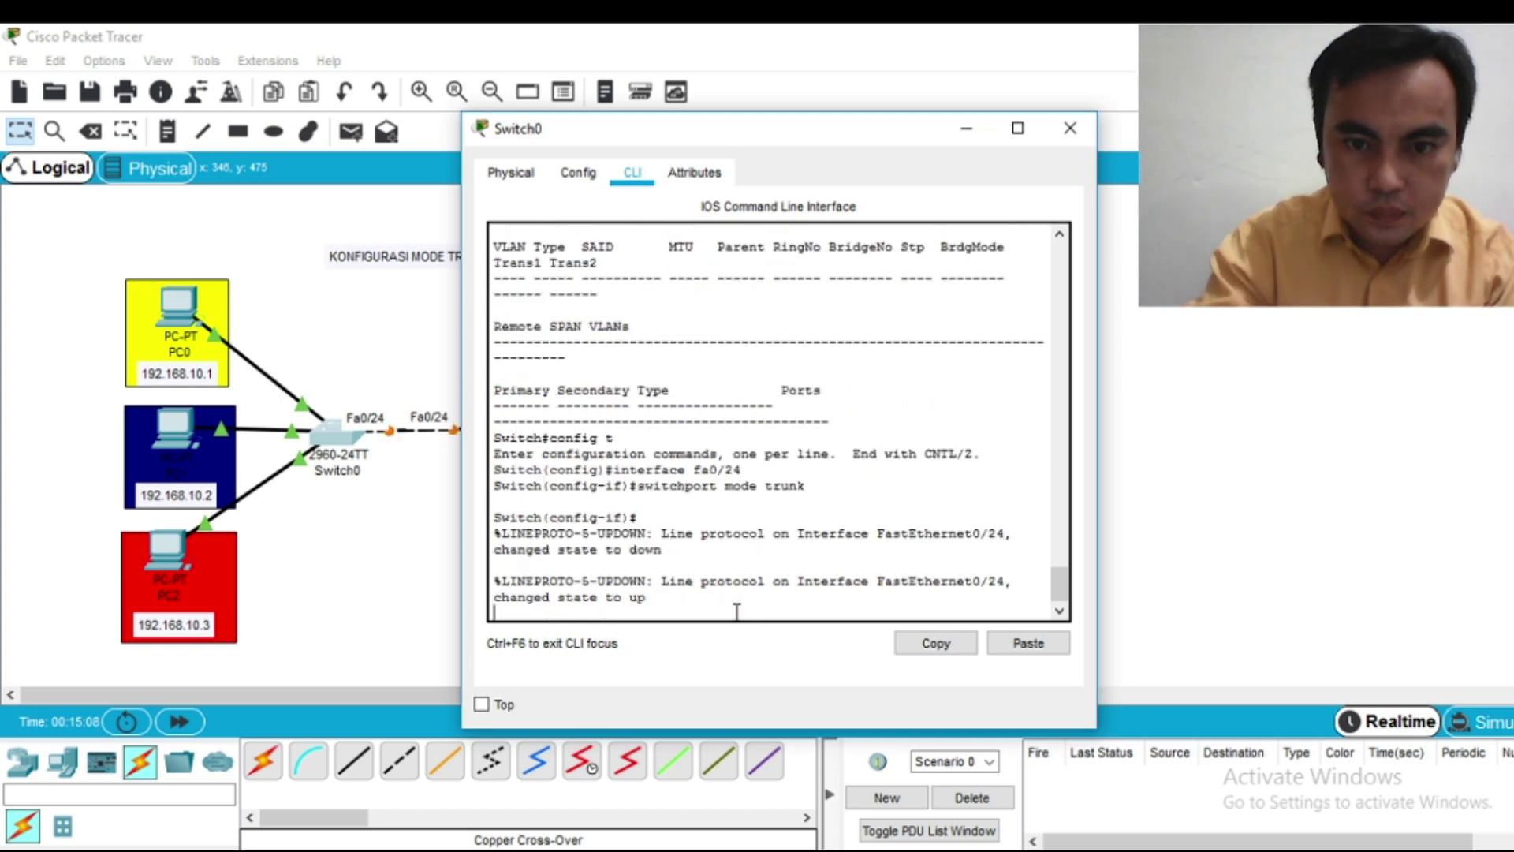
pyautogui.press('Return')
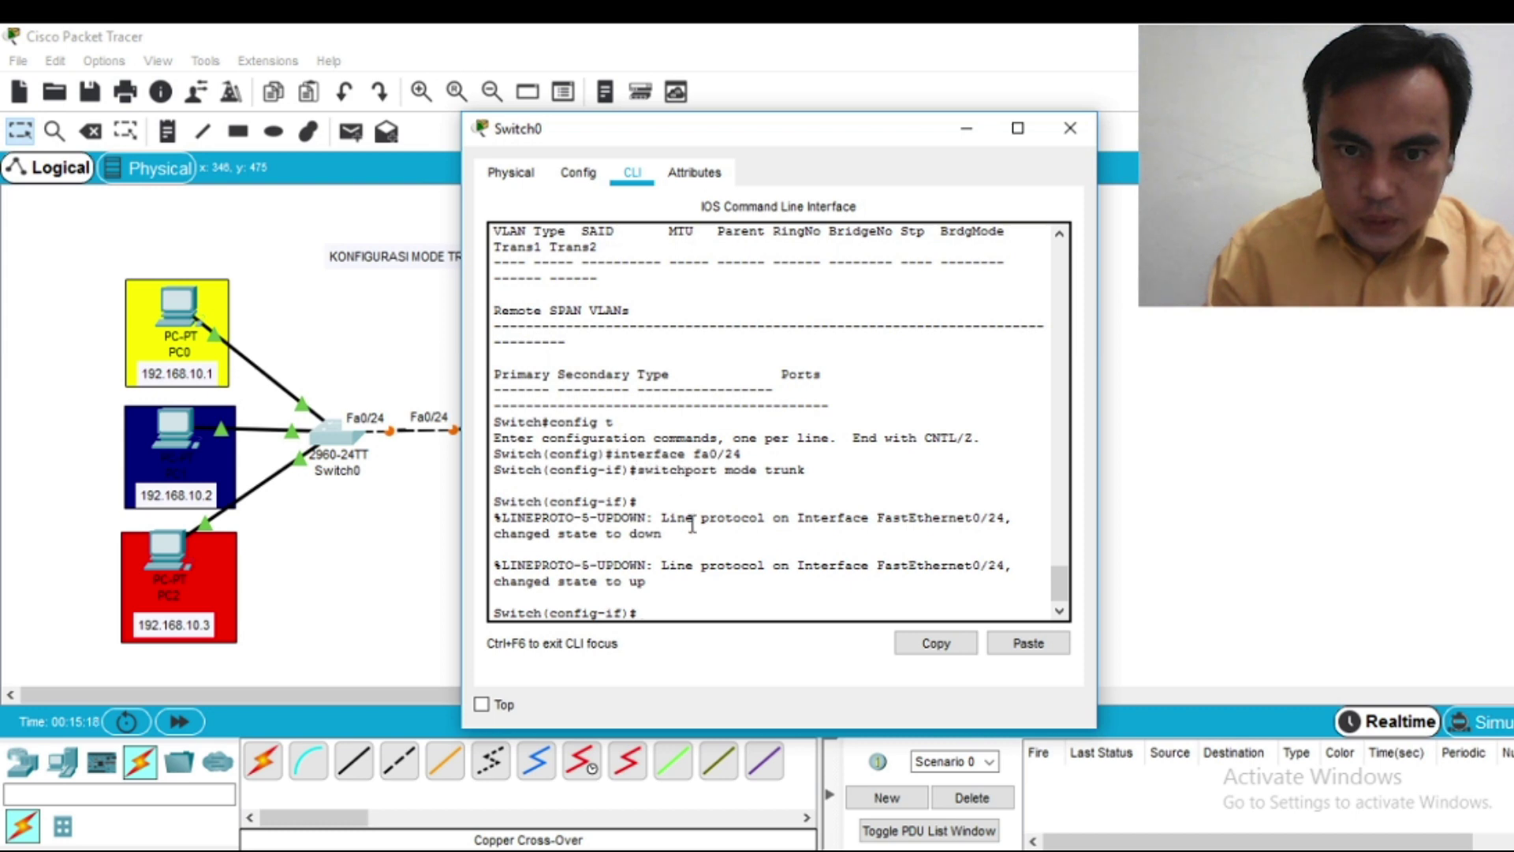
# Step: Review the FA0/24 trunk commands in the Notepad notes and recall switchport mode trunk at Switch0's prompt
pyautogui.hotkey('alt', 'Tab')
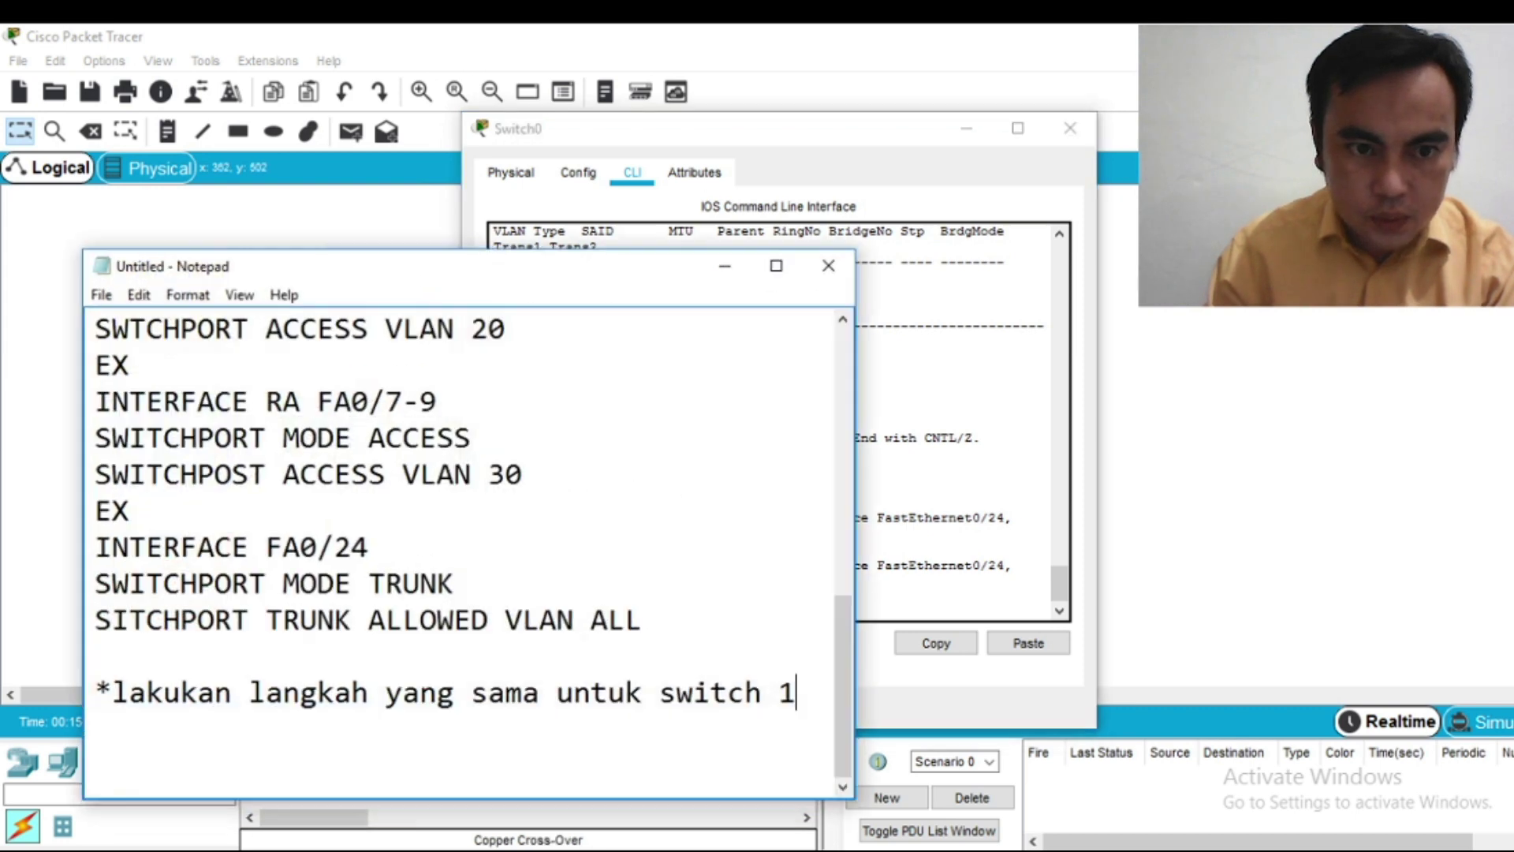
pyautogui.moveTo(96, 550); pyautogui.dragTo(397, 550)
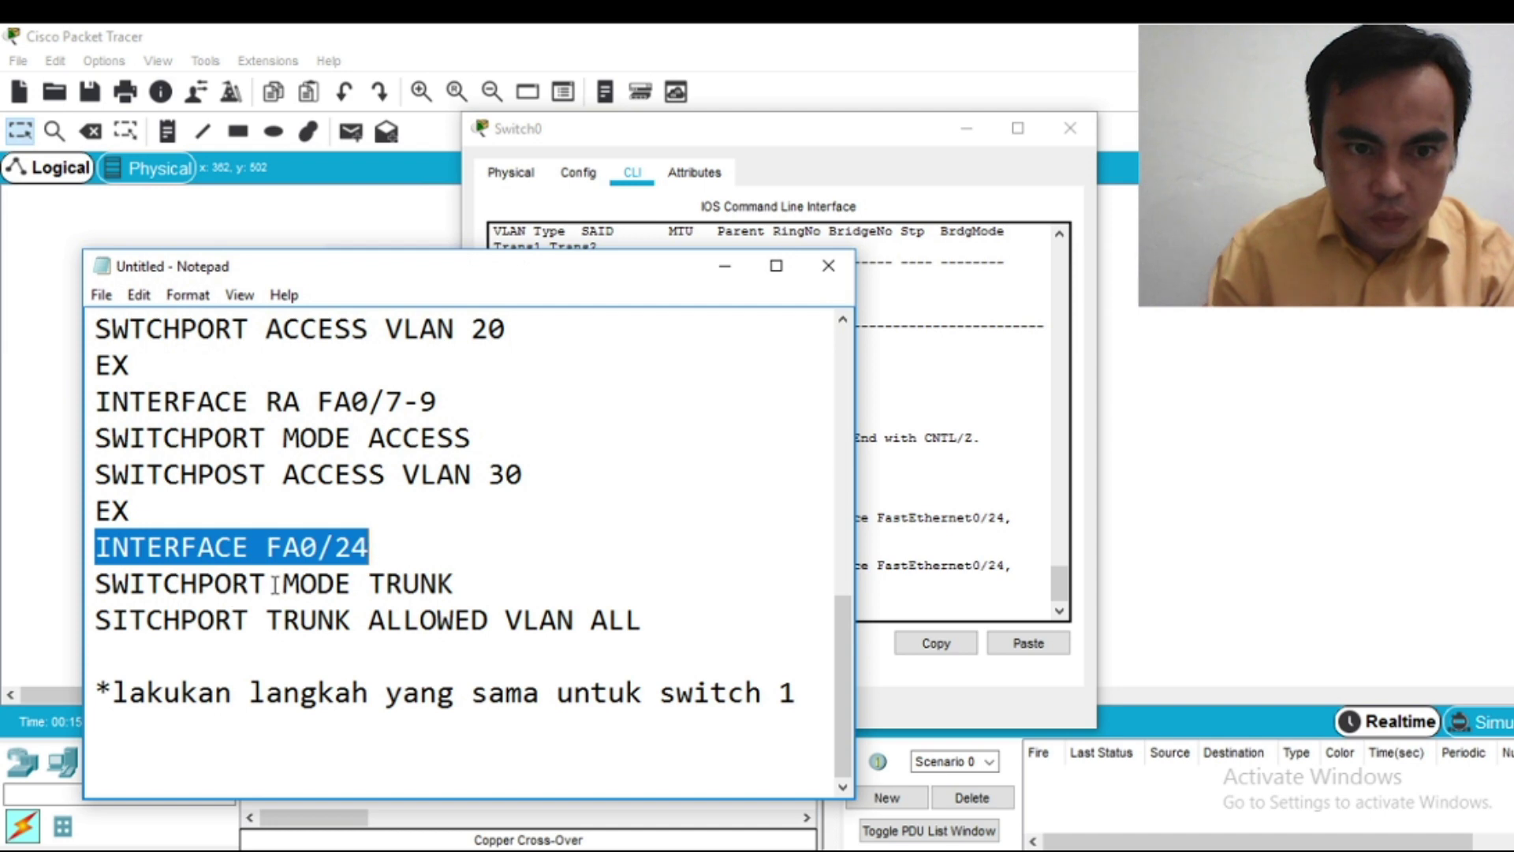
pyautogui.click(725, 266)
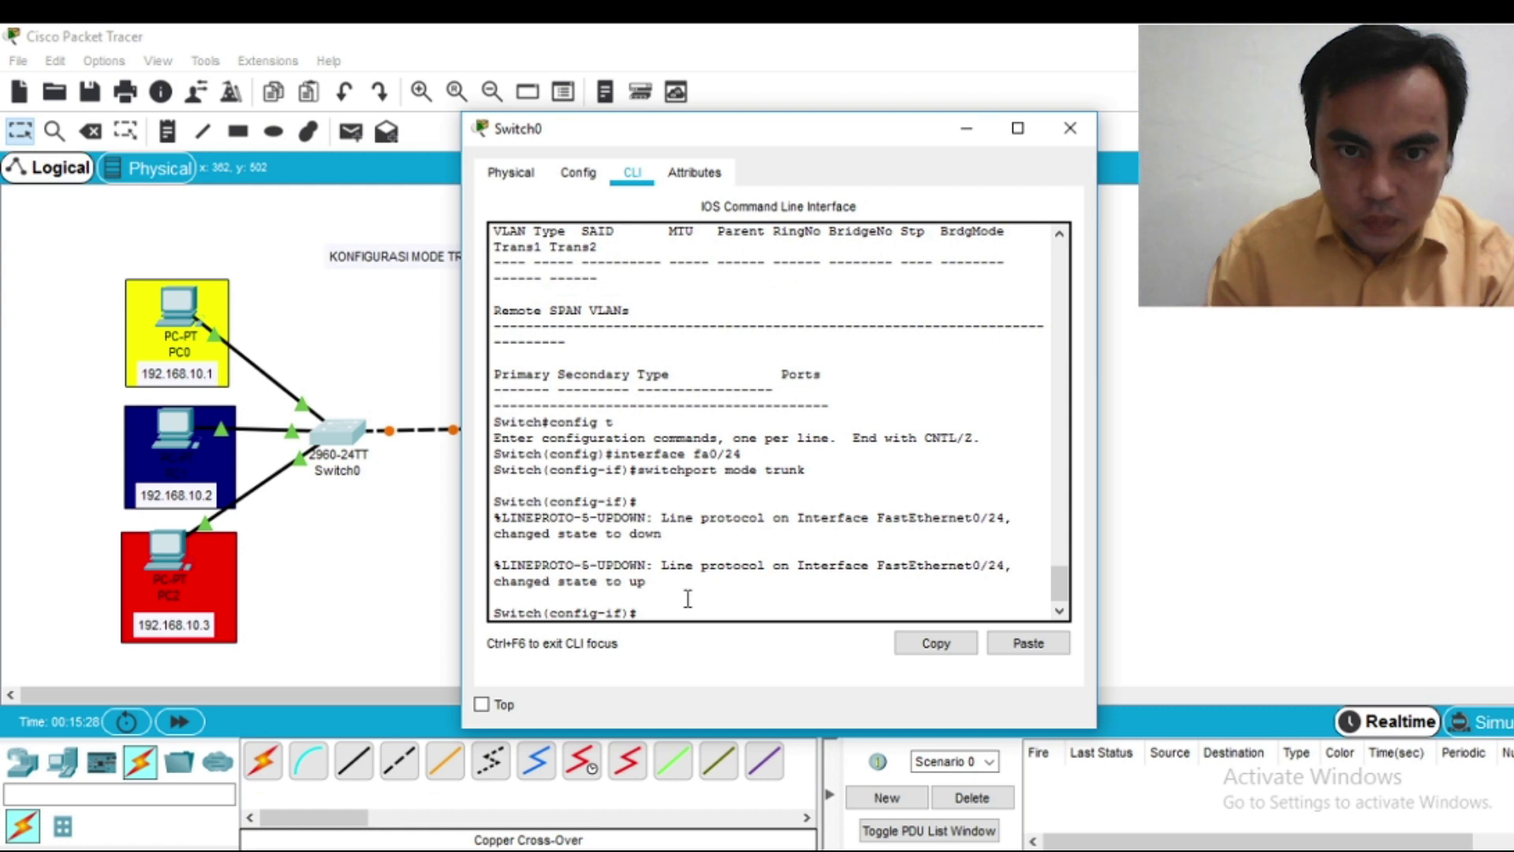
pyautogui.press('Up')
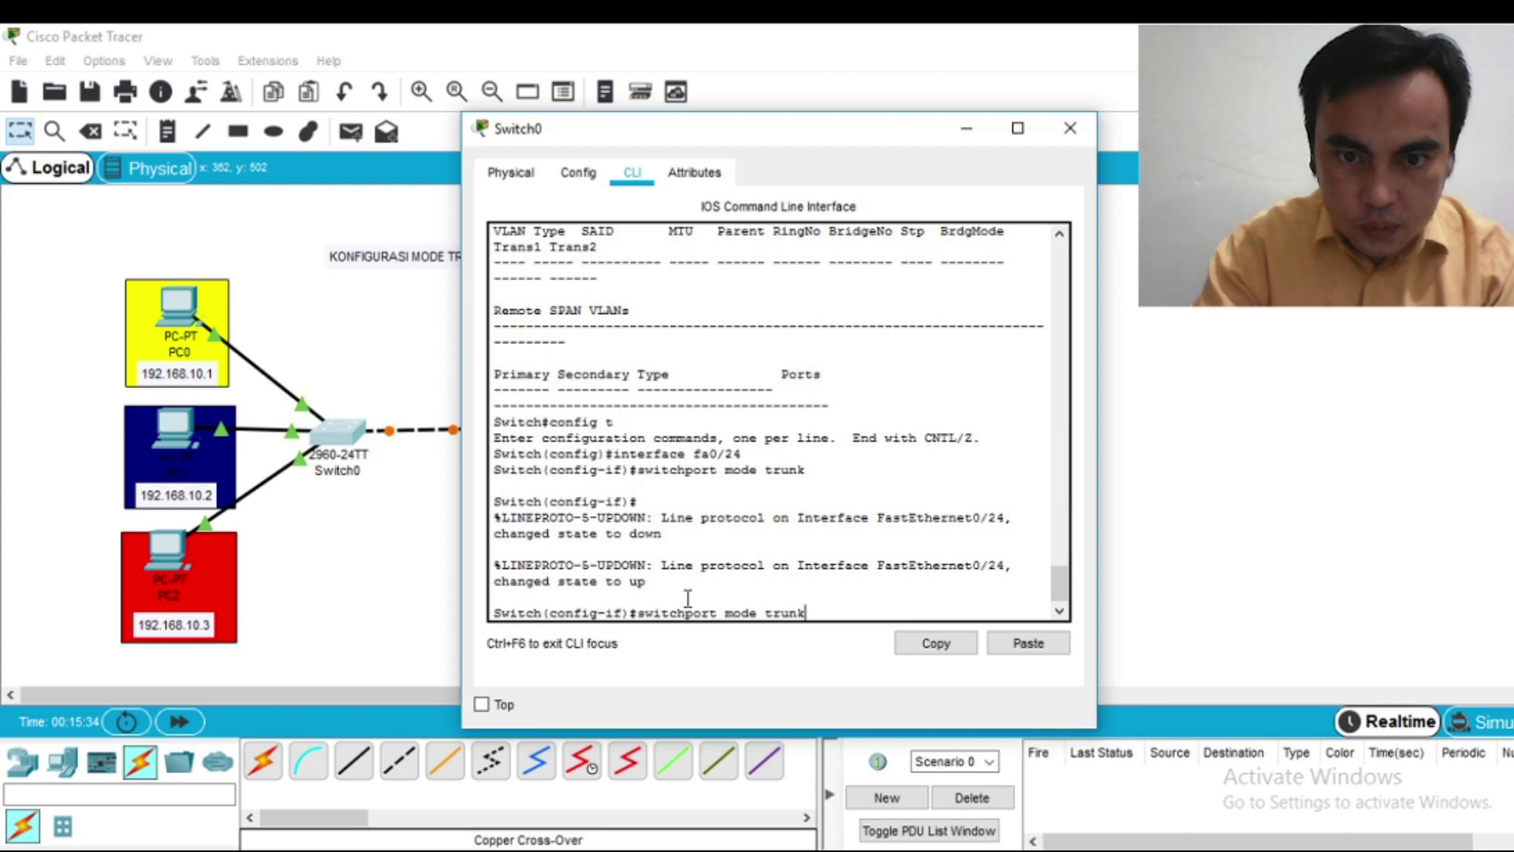
pyautogui.press('Up')
pyautogui.press('Down')
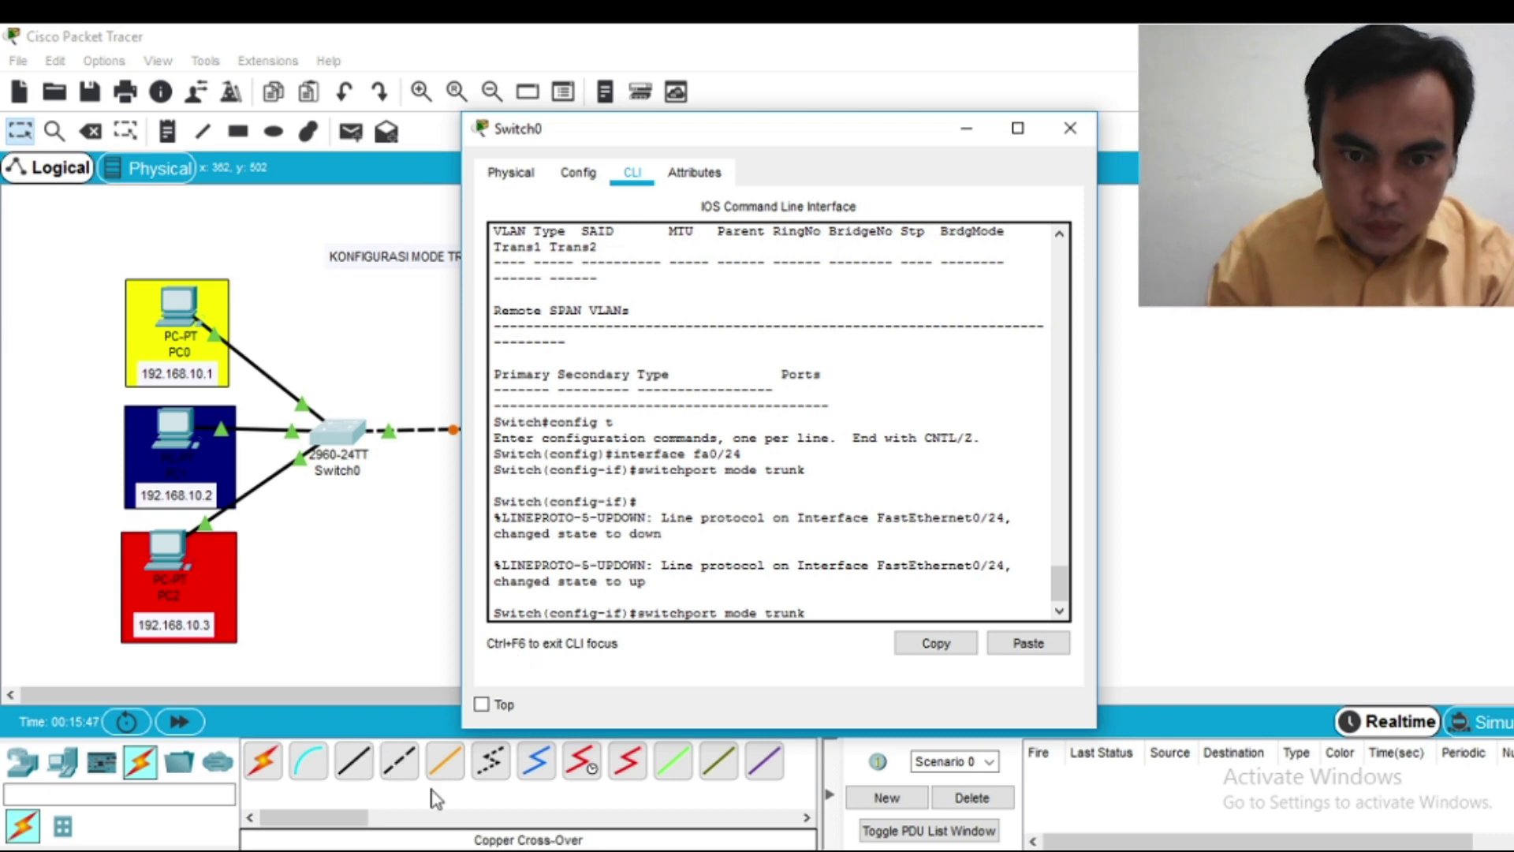
pyautogui.click(457, 851)
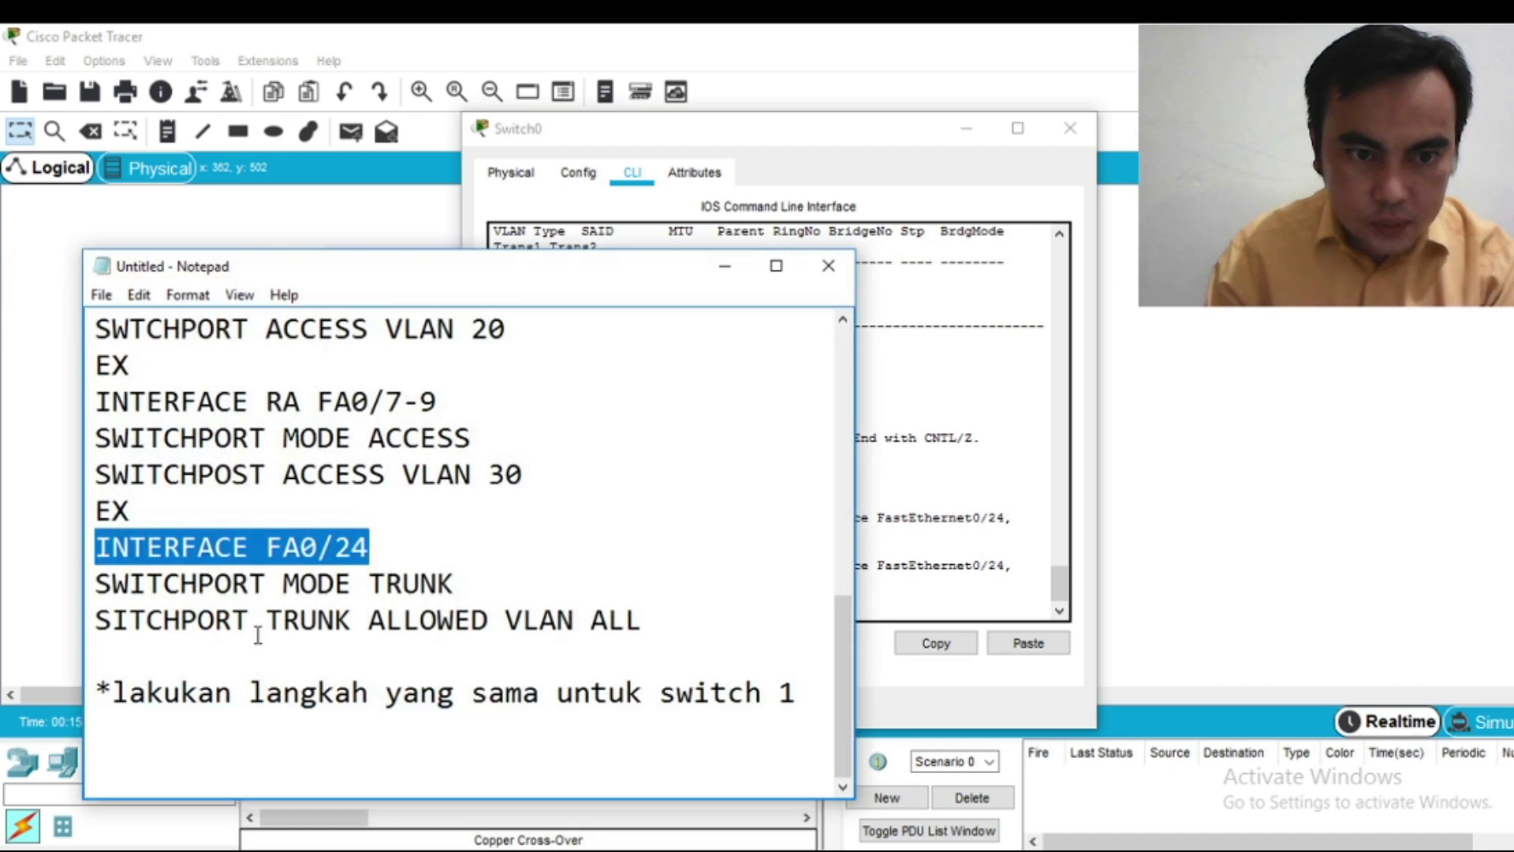
pyautogui.click(261, 565)
pyautogui.click(109, 587)
pyautogui.click(229, 556)
pyautogui.click(131, 588)
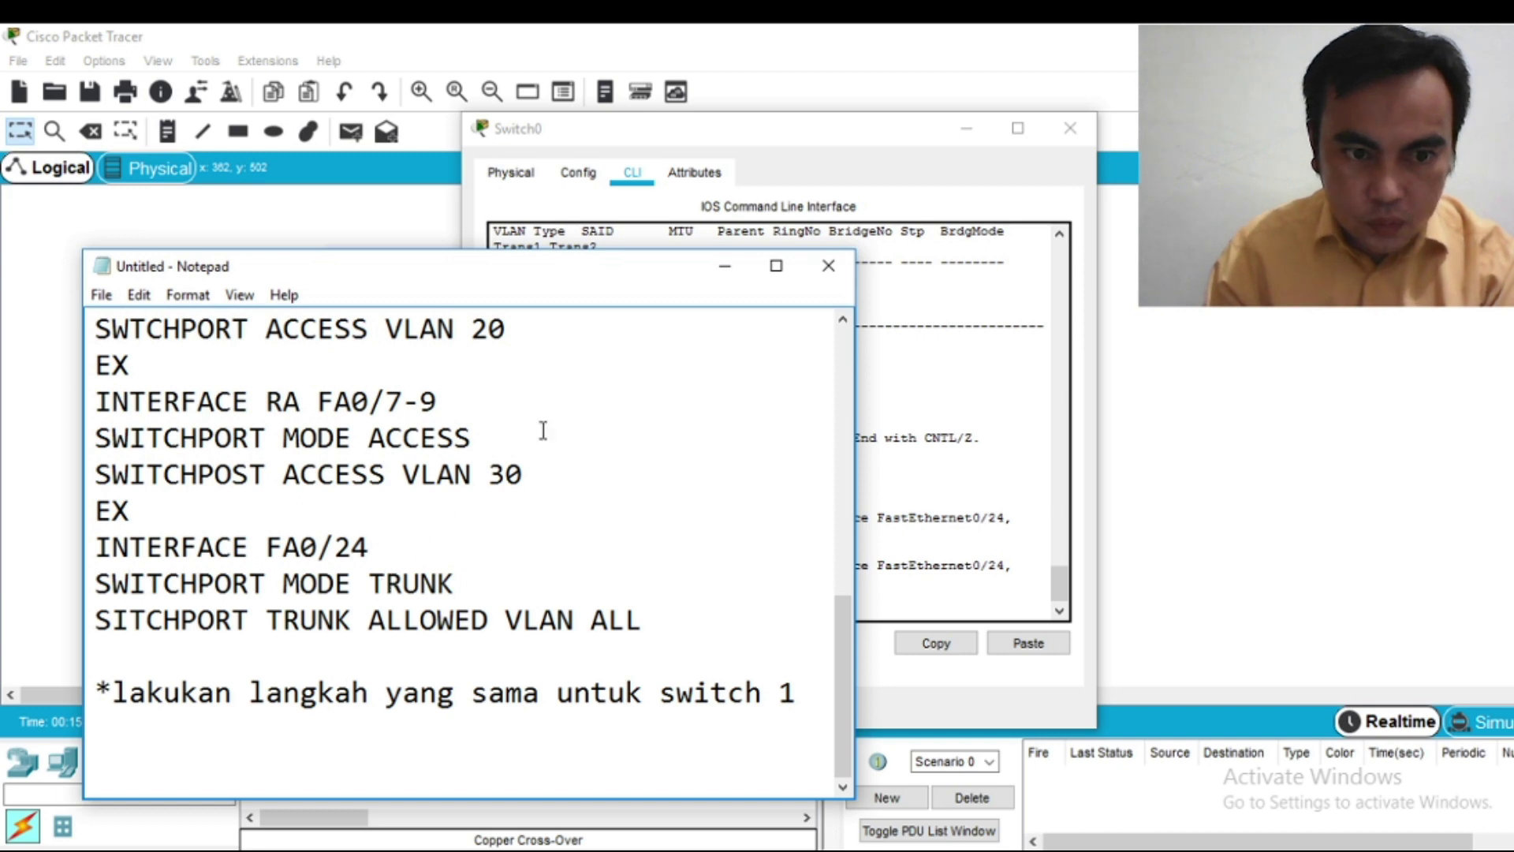
pyautogui.click(725, 267)
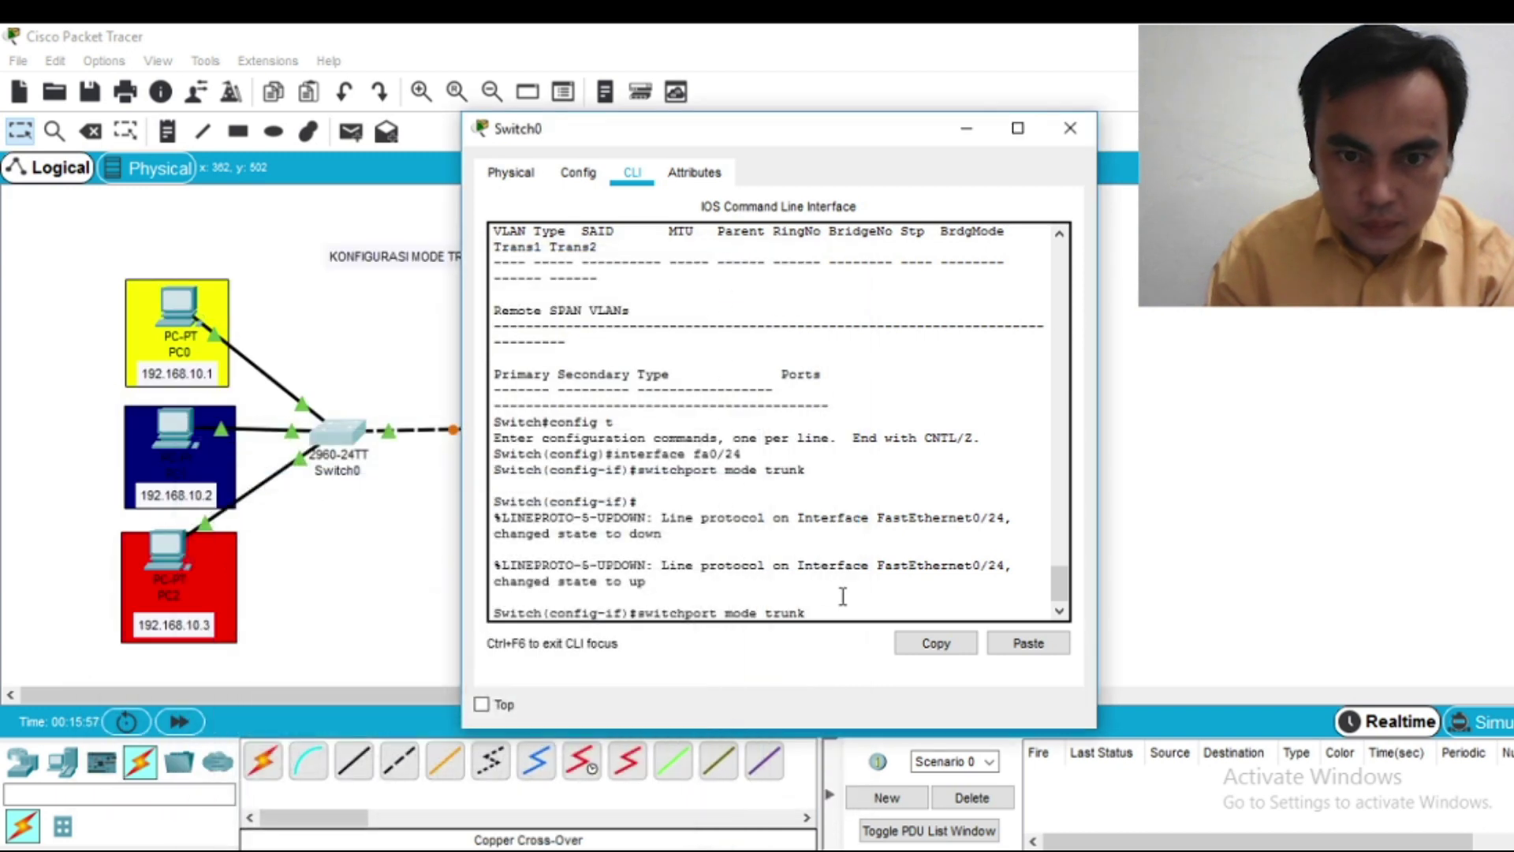
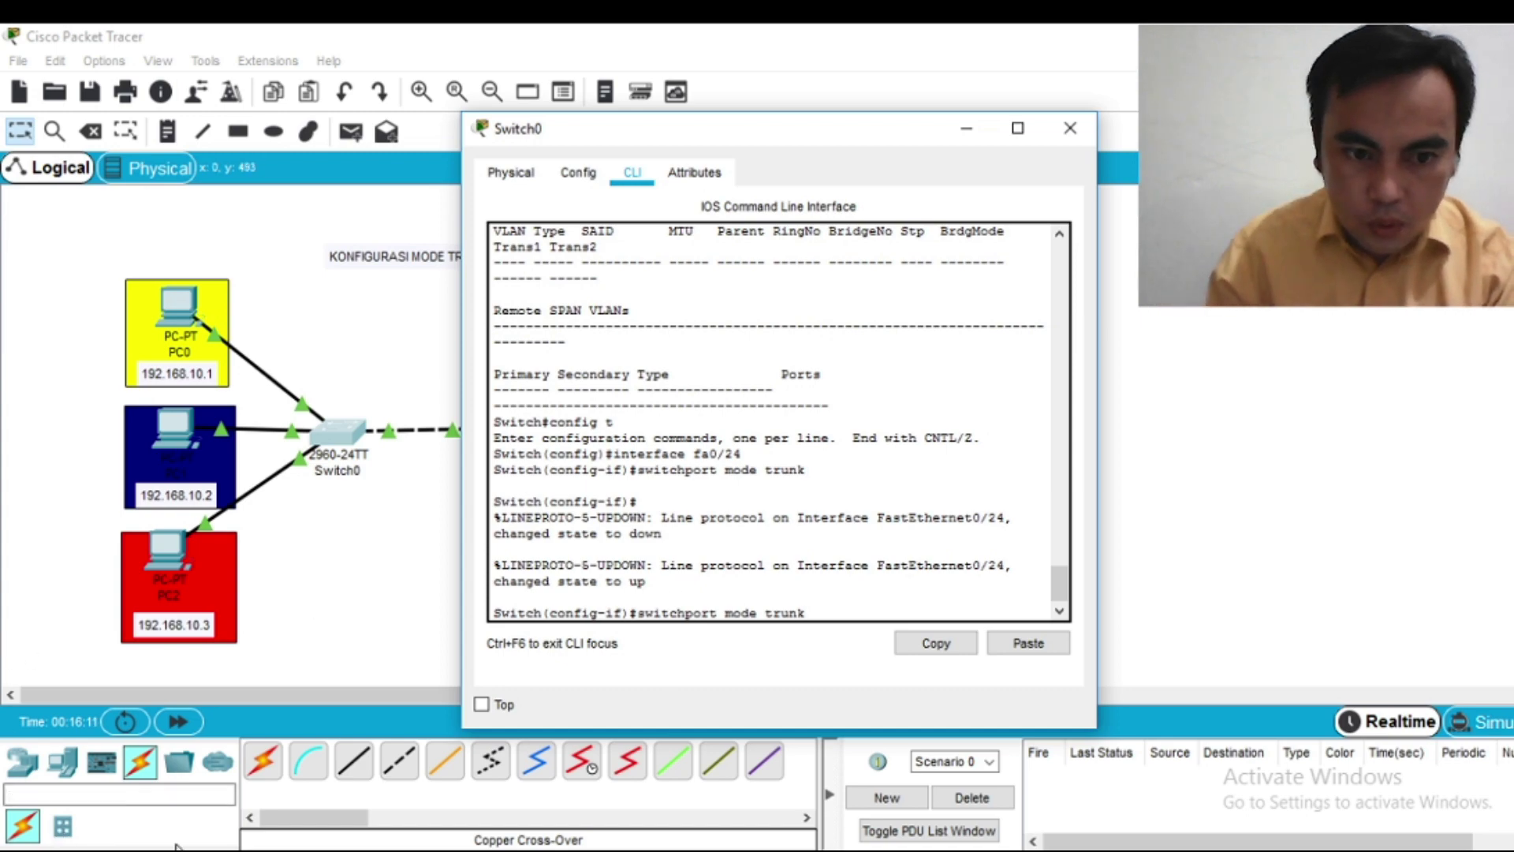
pyautogui.click(135, 850)
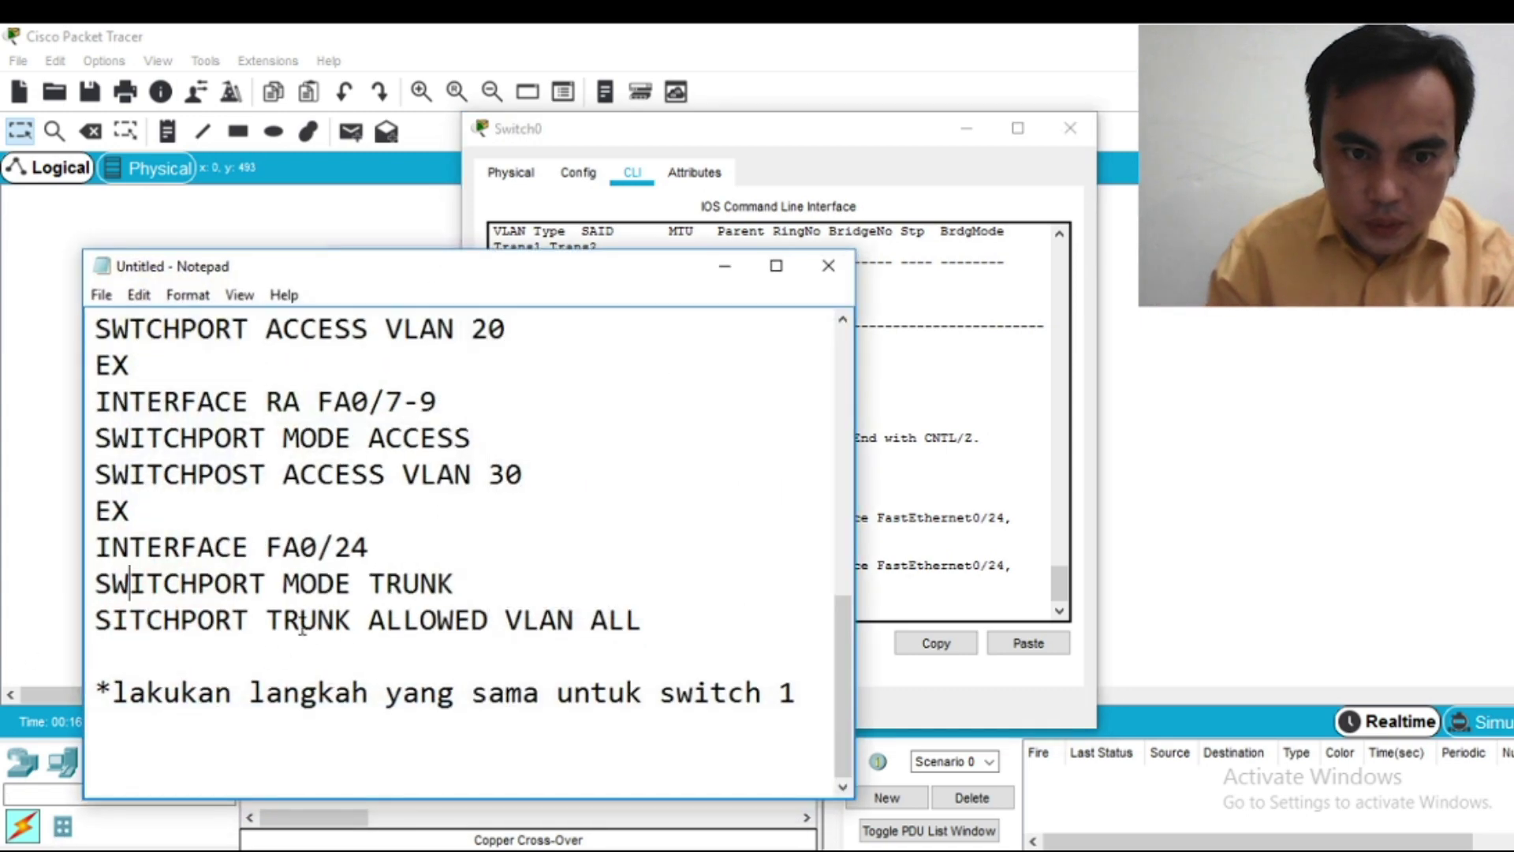
pyautogui.click(725, 268)
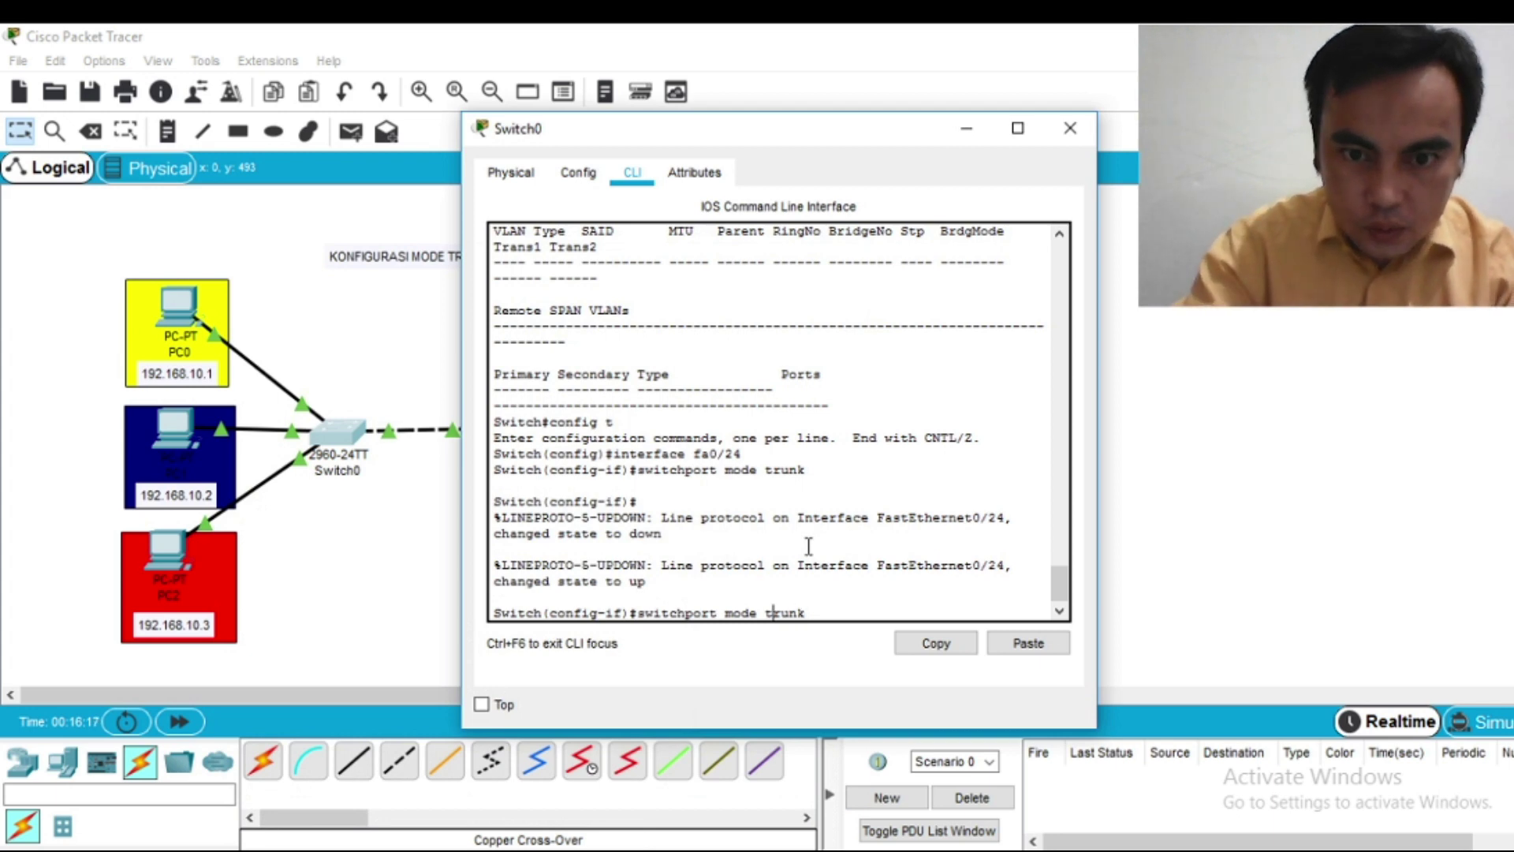
# Step: Edit the recalled command to switchport trunk allowed vlan all and run it on Switch0's port fa0/24
pyautogui.press('BackSpace')
pyautogui.press('BackSpace')
pyautogui.press('BackSpace')
pyautogui.press('BackSpace')
pyautogui.press('BackSpace')
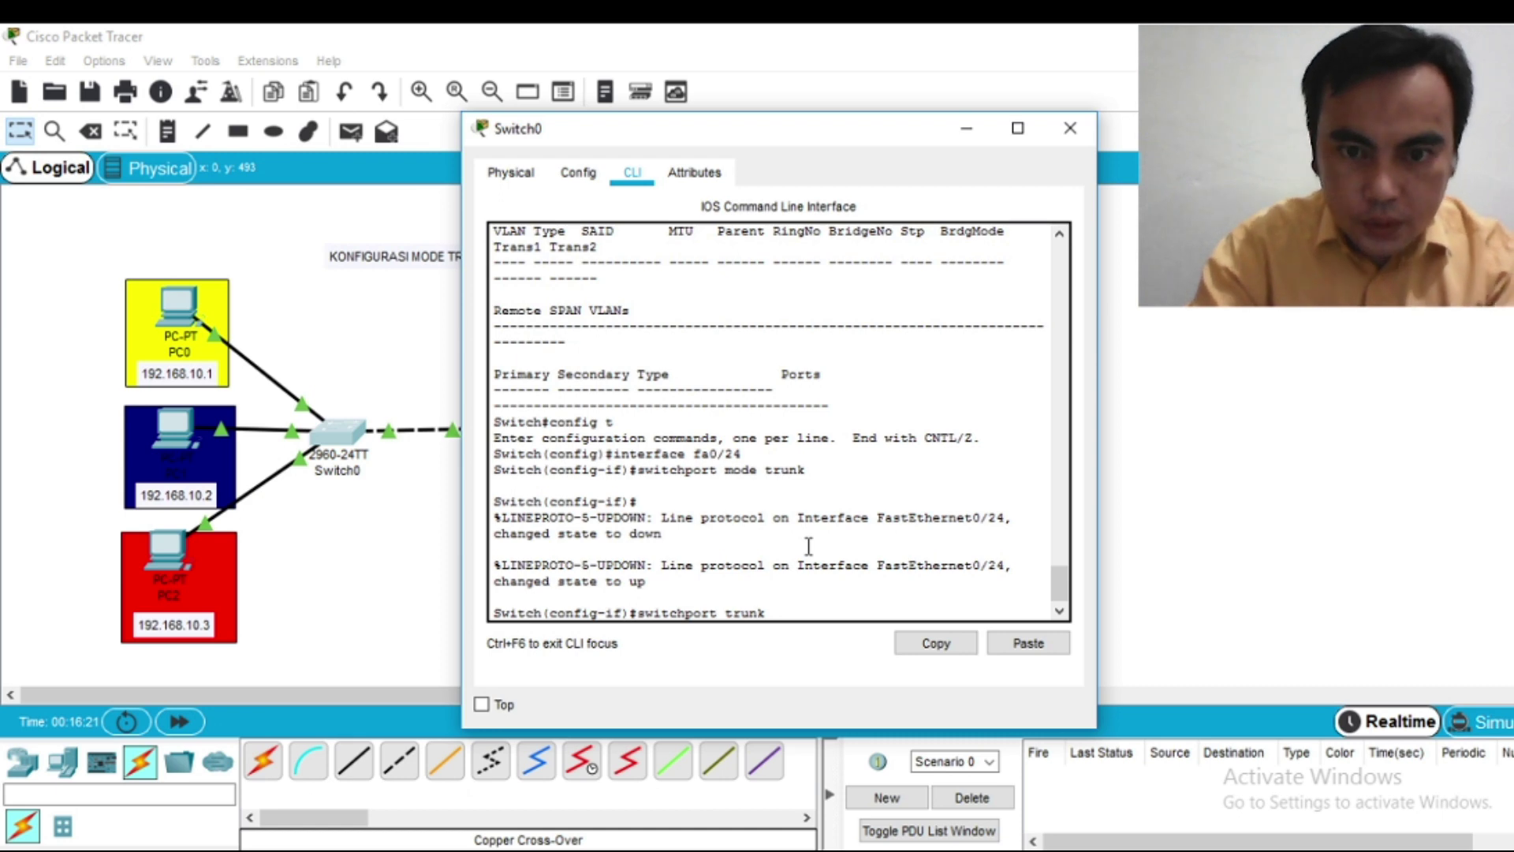
pyautogui.write('all')
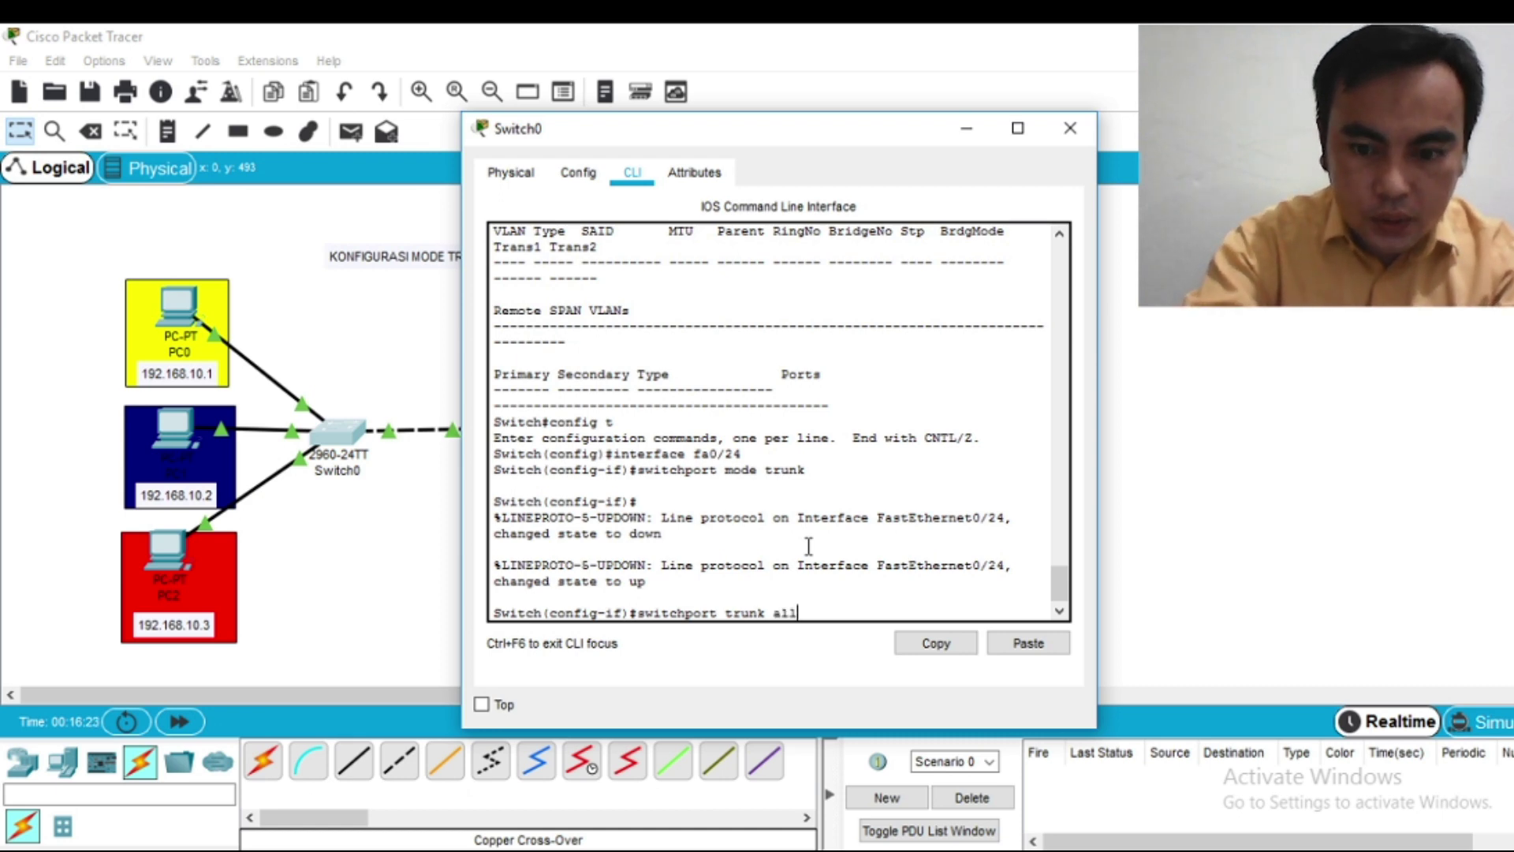
pyautogui.write('owed')
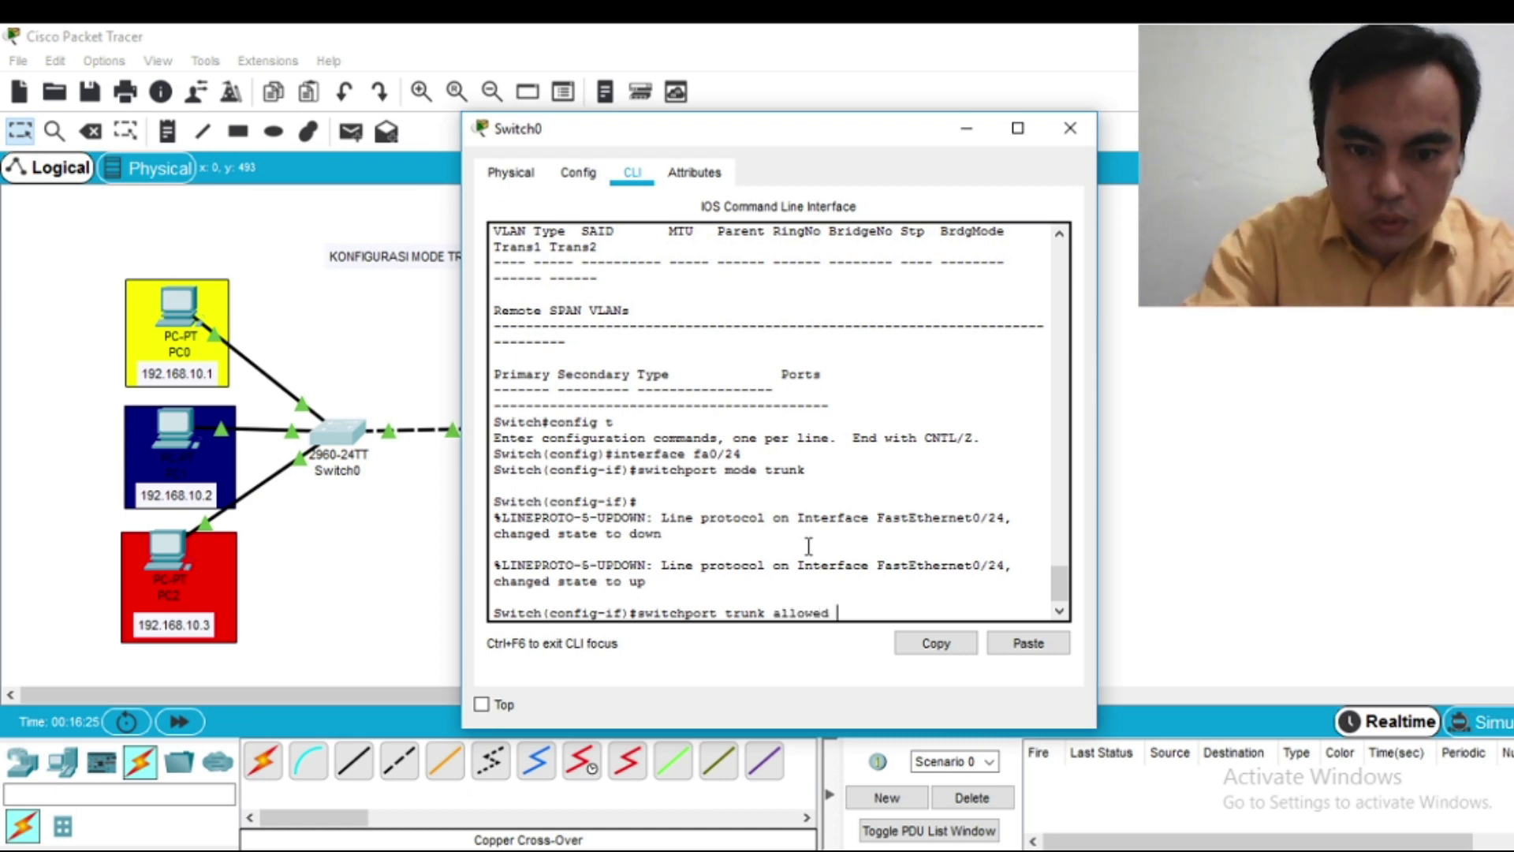
pyautogui.write(' vlan')
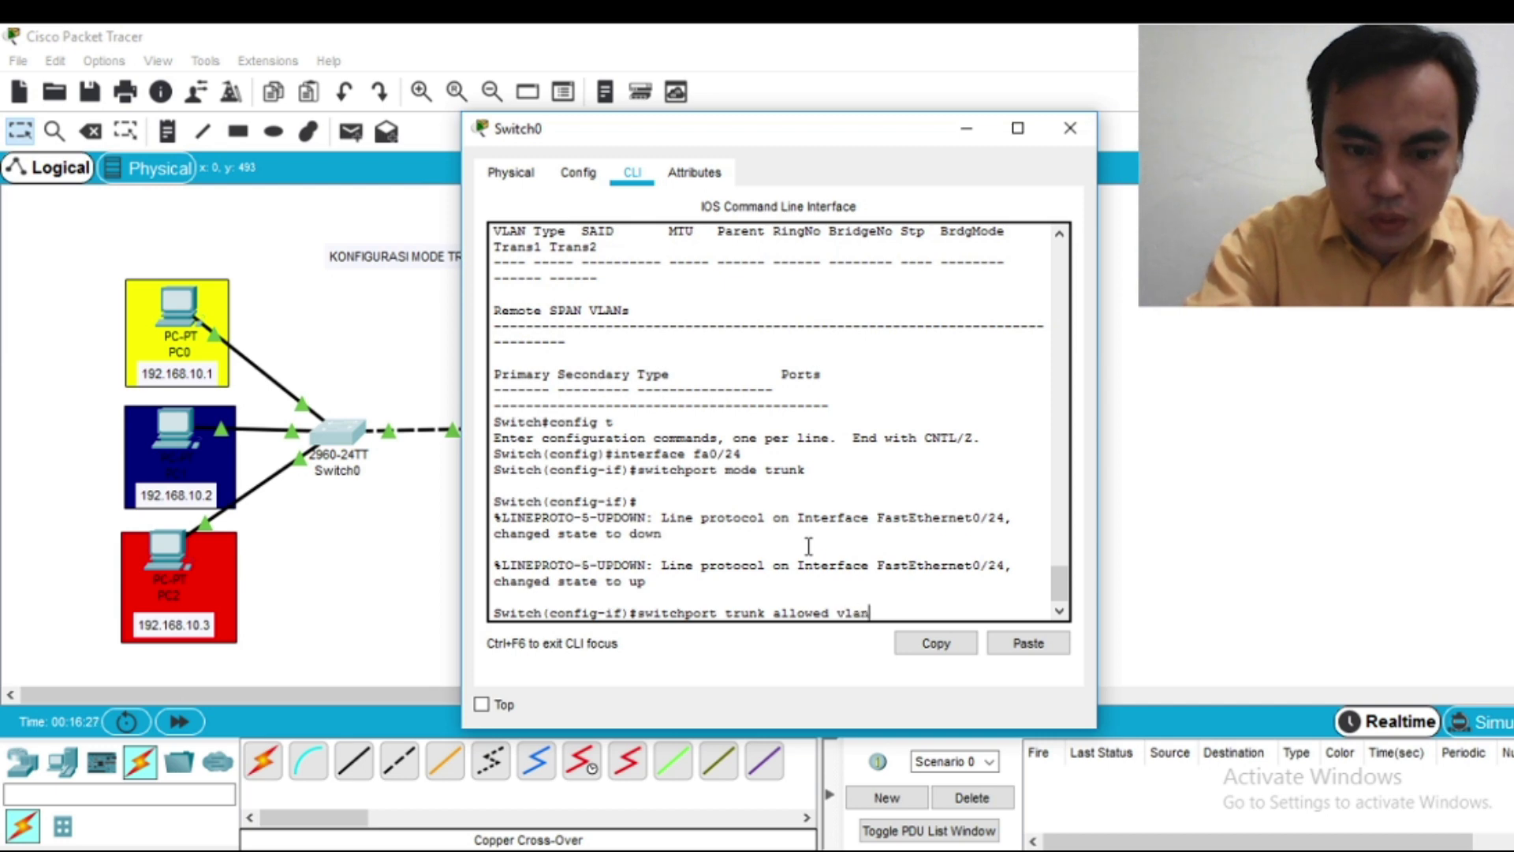
pyautogui.write(' all')
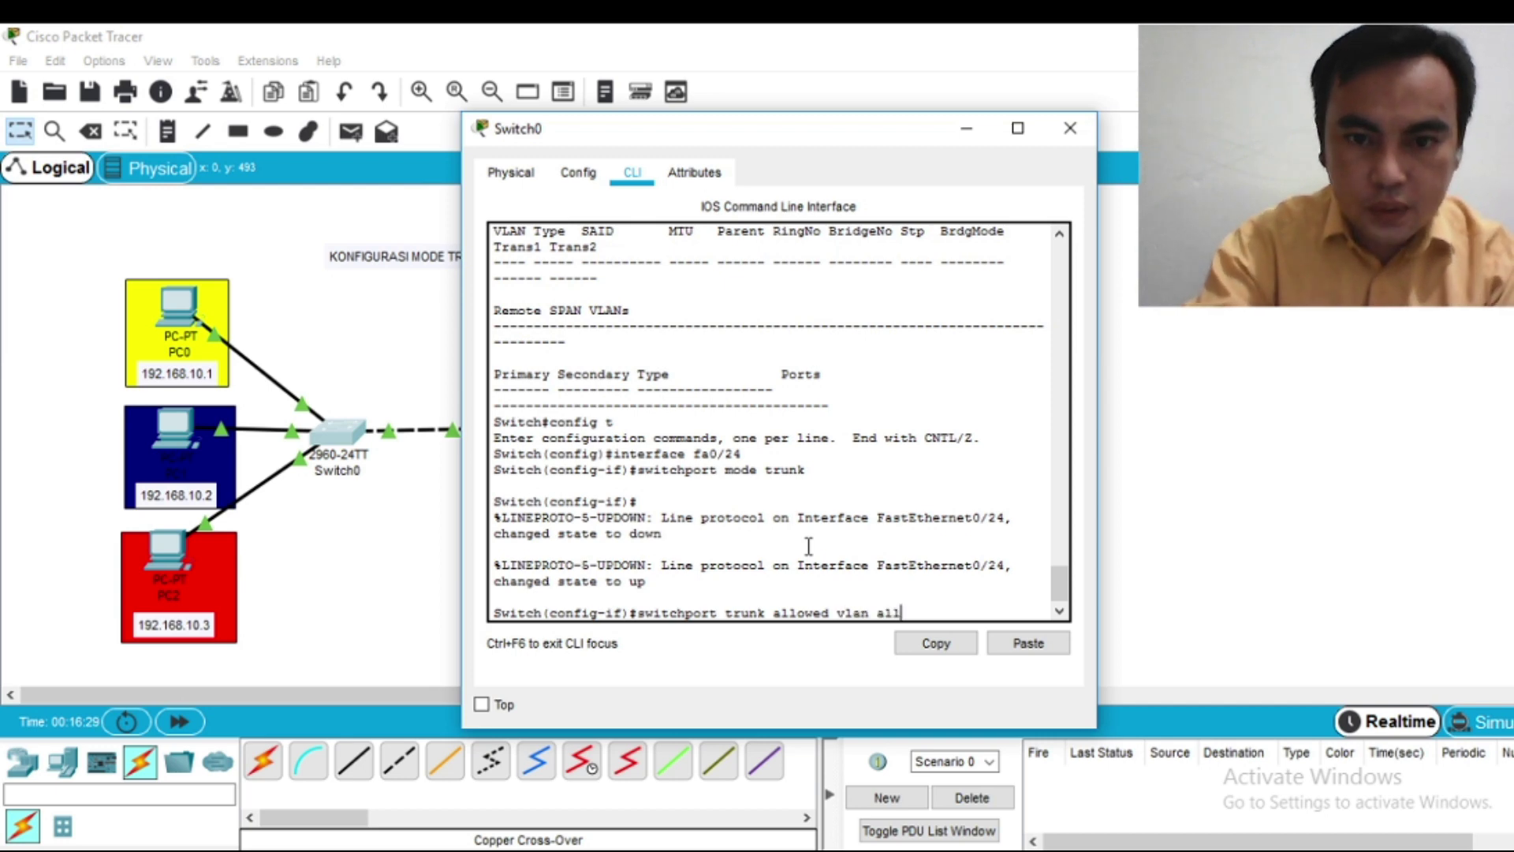
pyautogui.press('Return')
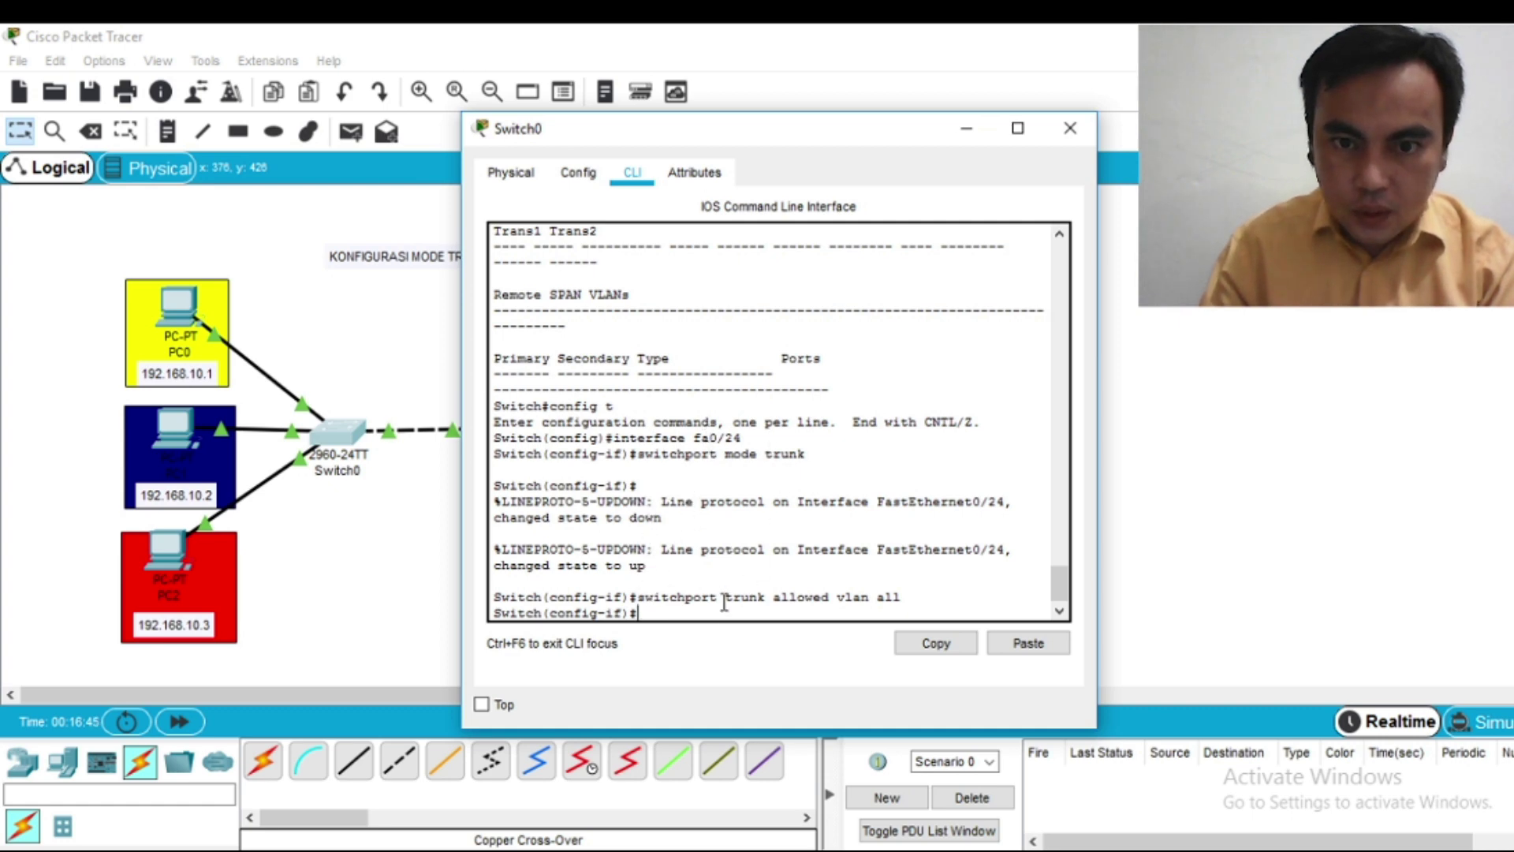
# Step: Close Switch0's window and read the last line of the Notepad notes about switch 1
pyautogui.click(1070, 128)
pyautogui.hotkey('alt', 'Tab')
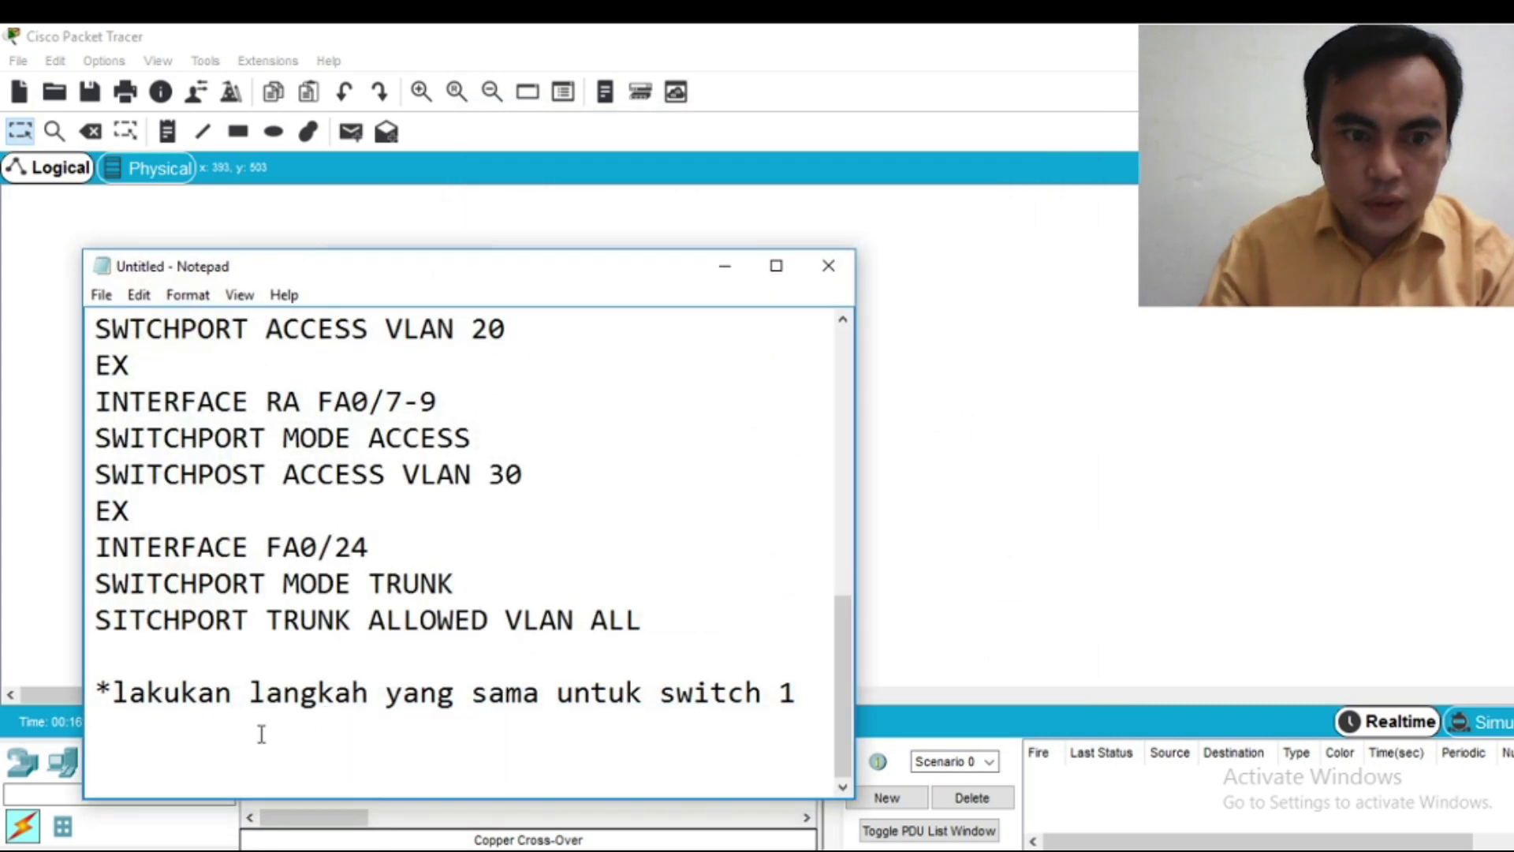
pyautogui.moveTo(111, 693); pyautogui.dragTo(785, 682)
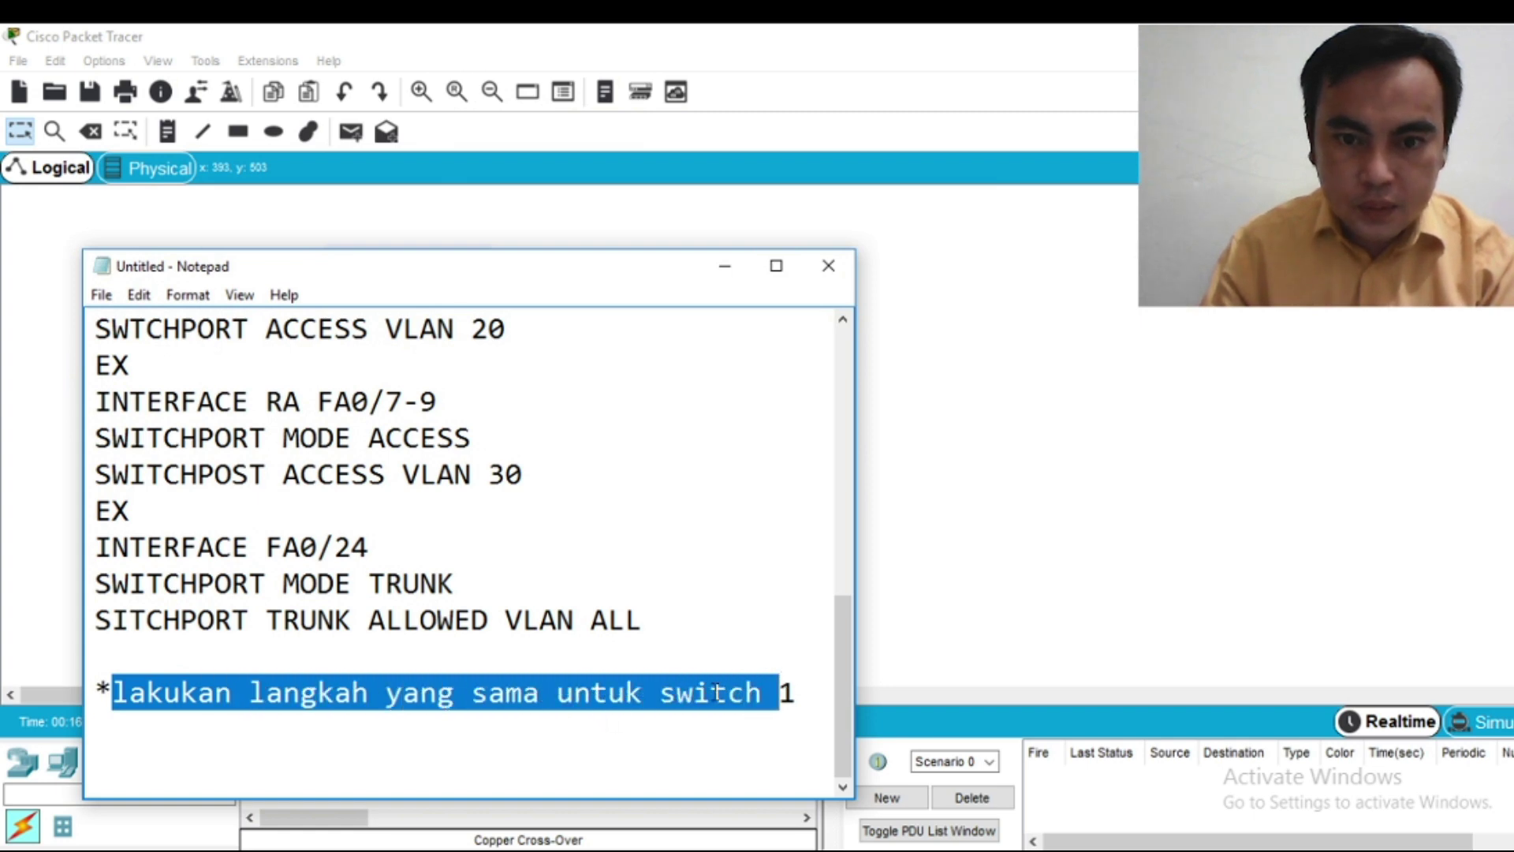
pyautogui.click(811, 683)
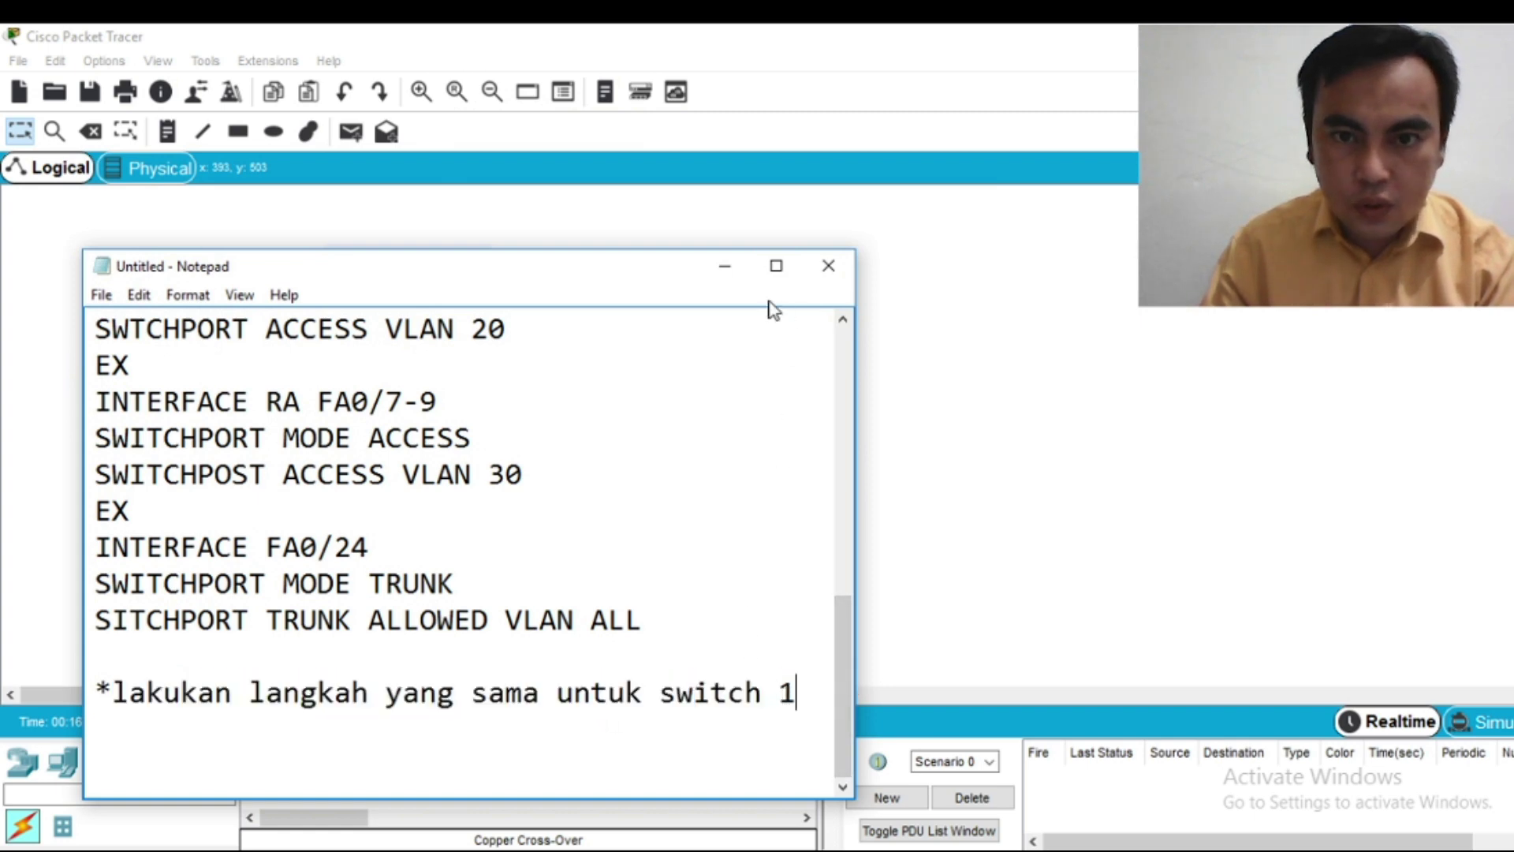
pyautogui.click(727, 268)
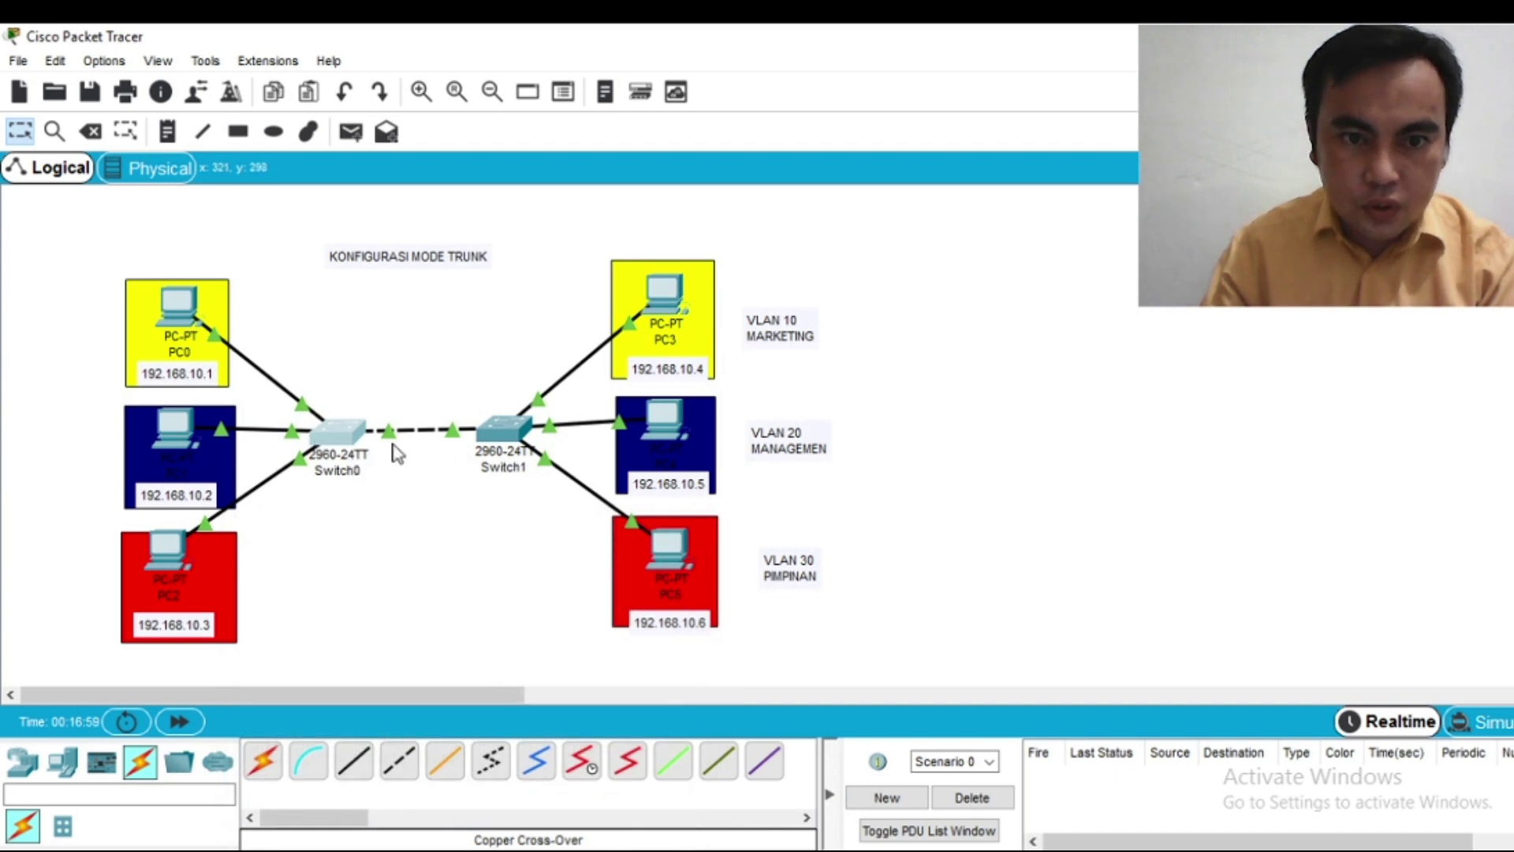
# Step: Open Switch1's command line and enter global configuration mode with en and config t
pyautogui.click(504, 433)
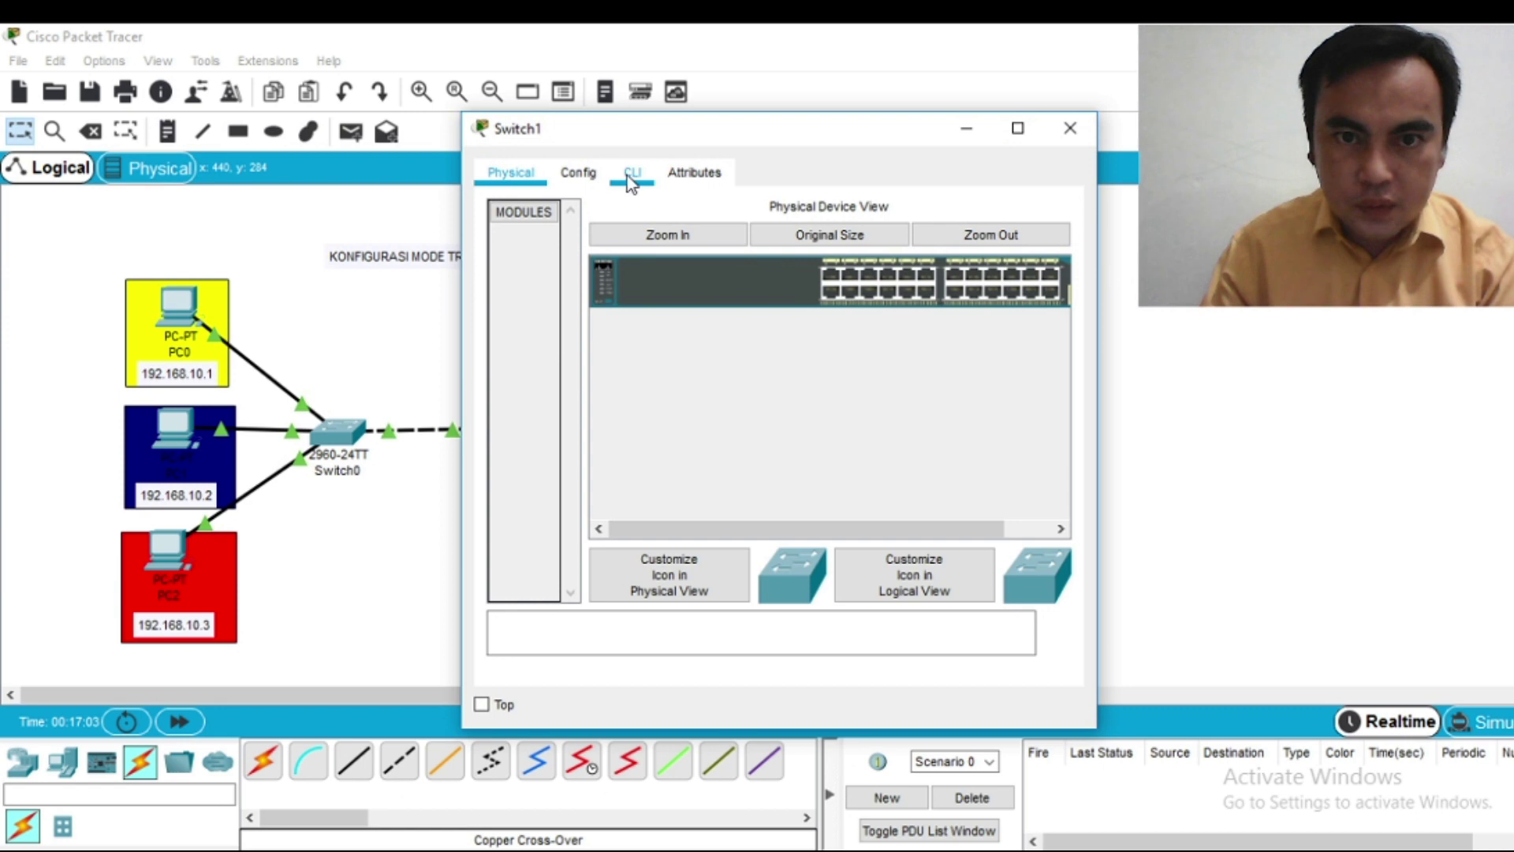
pyautogui.click(630, 174)
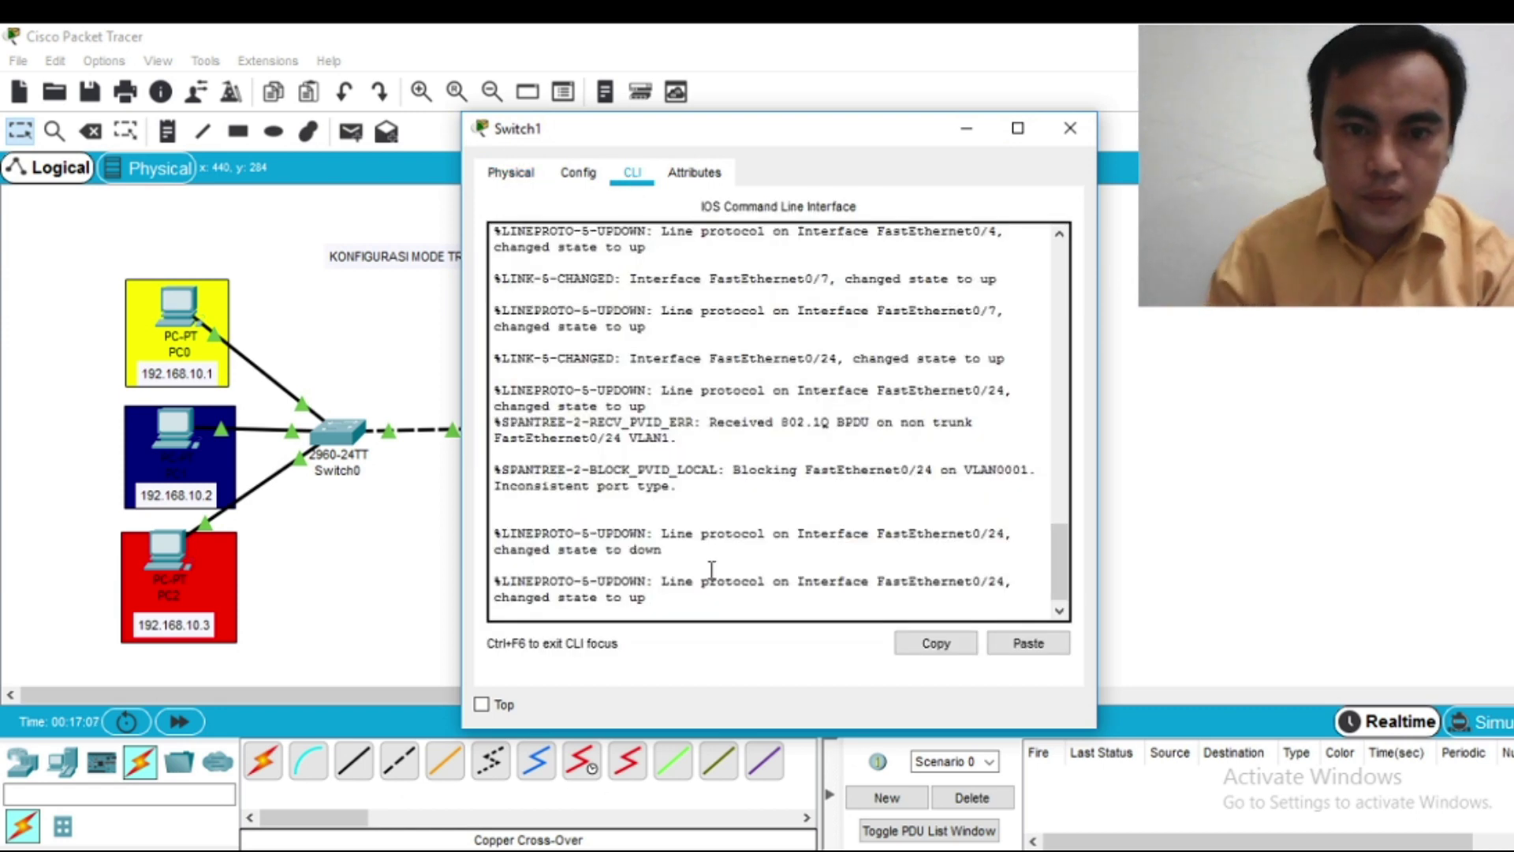
pyautogui.click(696, 588)
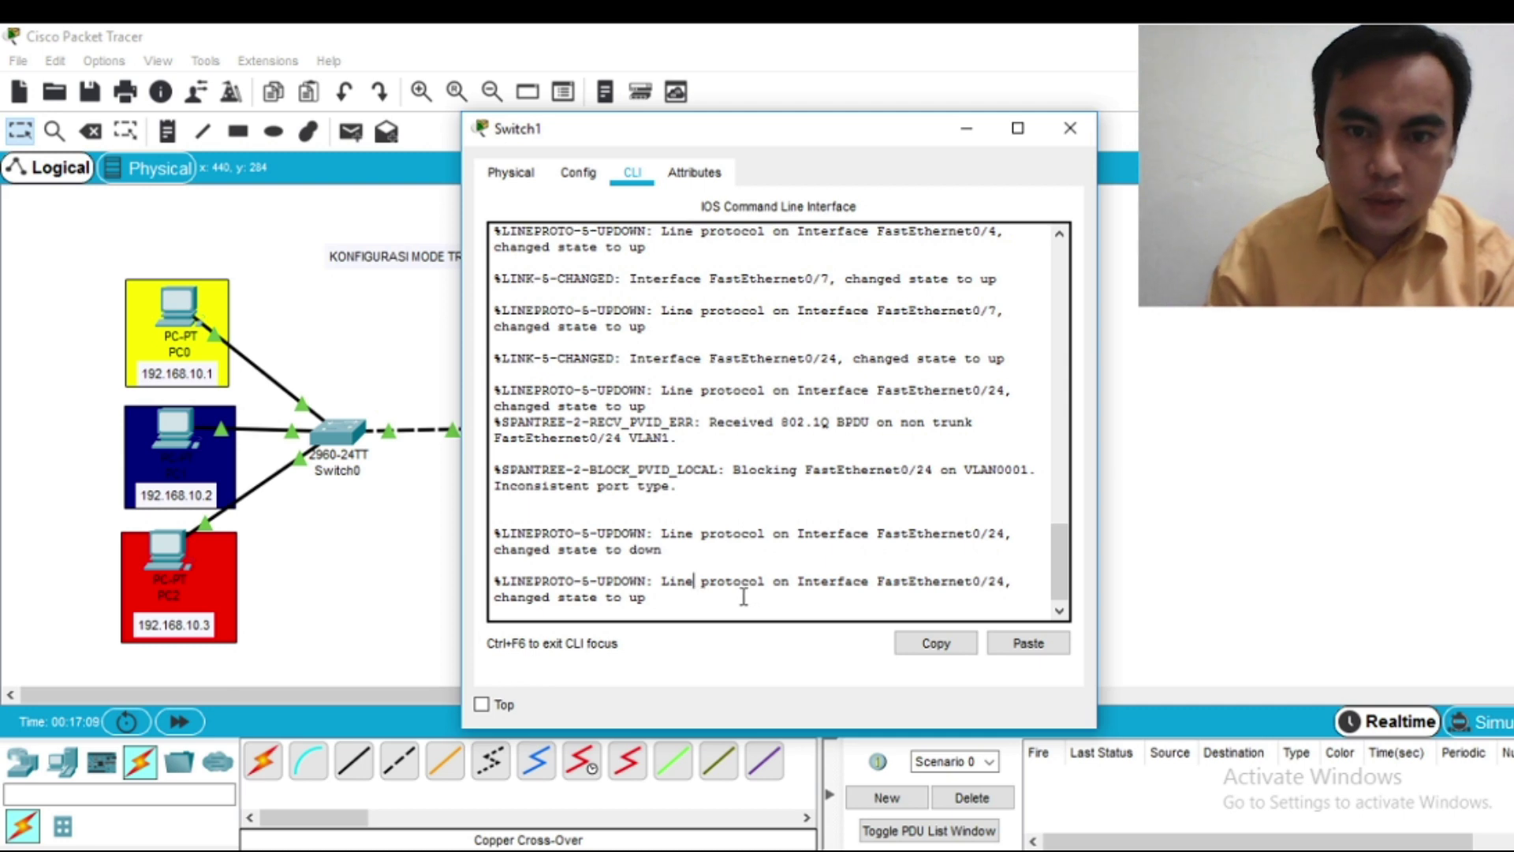
pyautogui.press('Return')
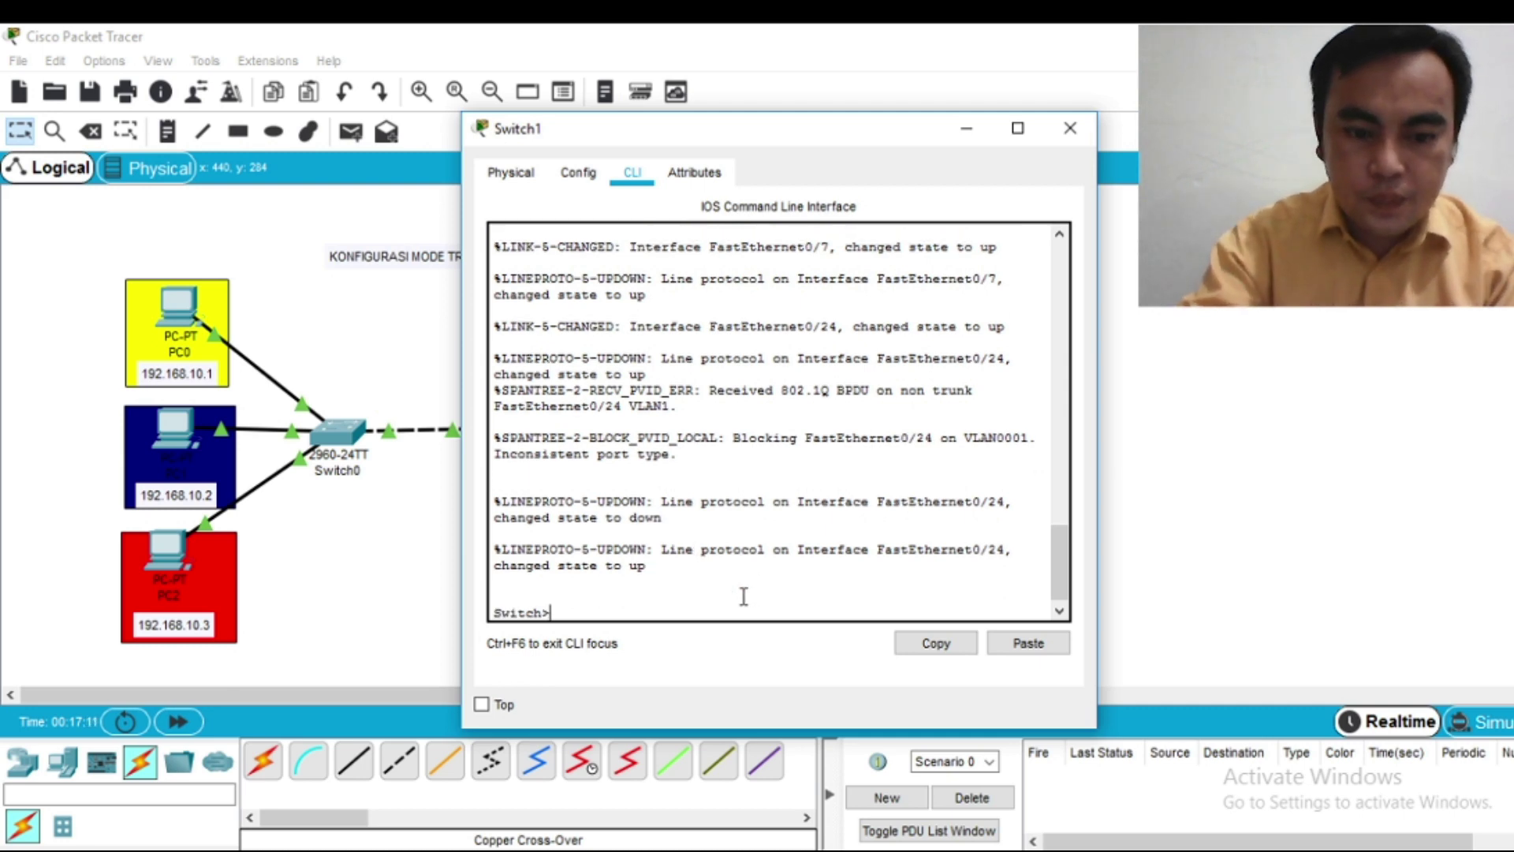
pyautogui.write('en')
pyautogui.press('Return')
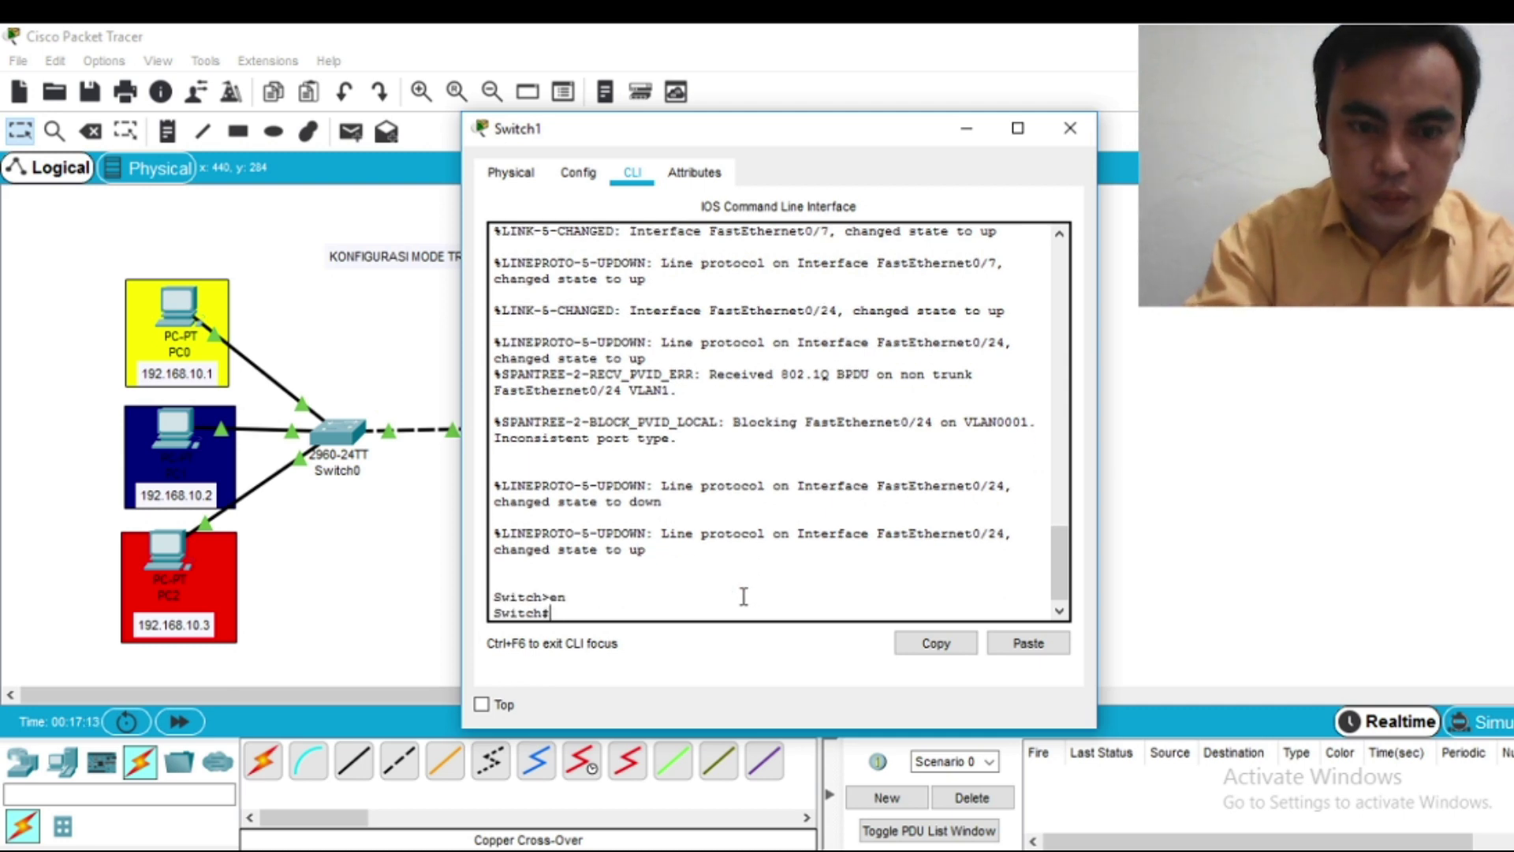
pyautogui.write('config')
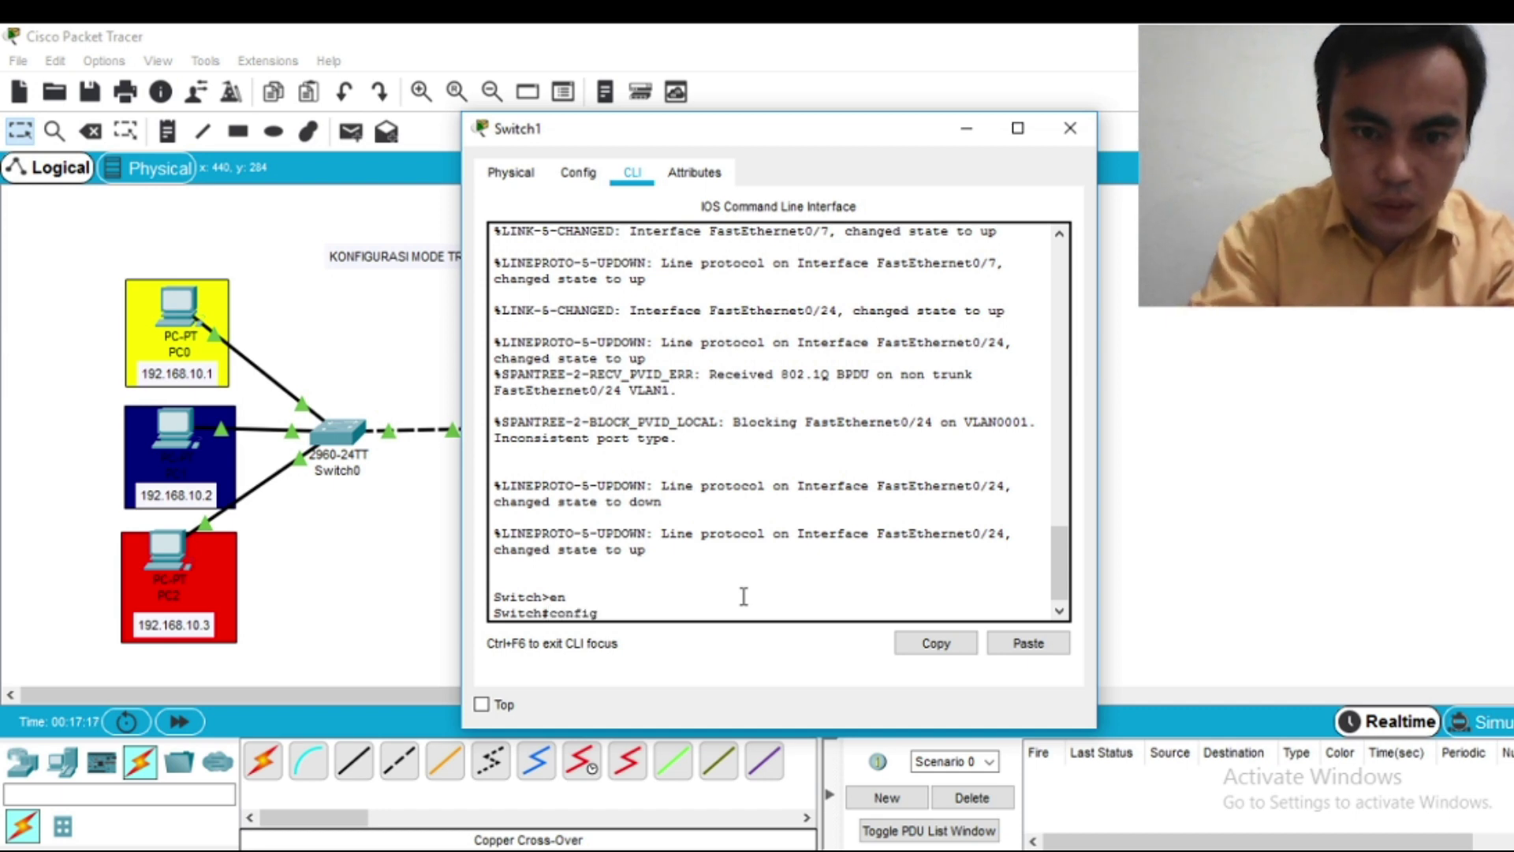
pyautogui.write(' t')
pyautogui.press('Return')
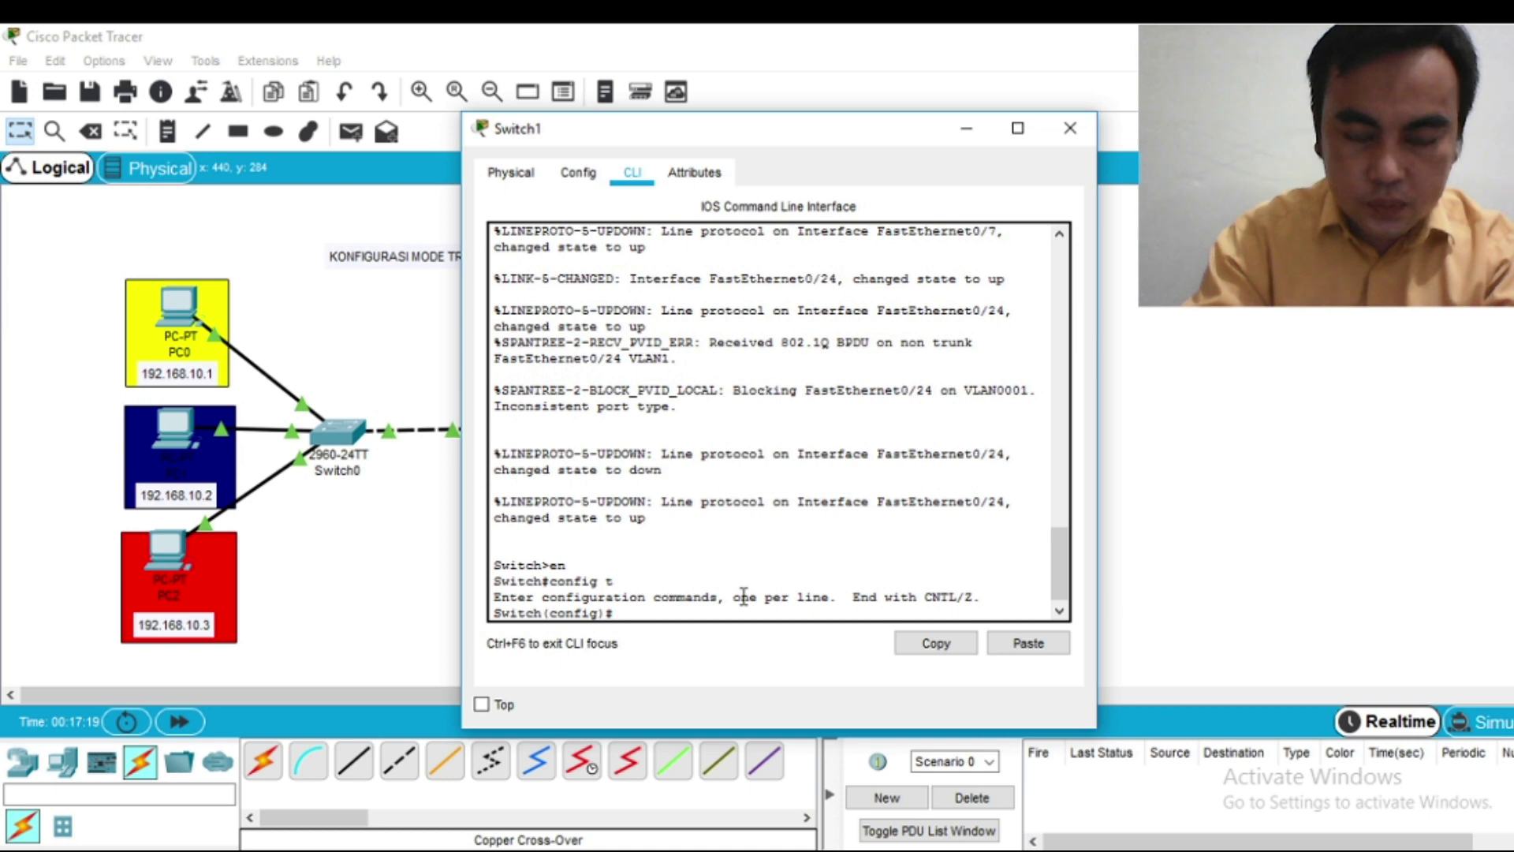
# Step: Create VLAN 10 on Switch1, name it Marketing, and return to global configuration mode with ex
pyautogui.write('vlan 10')
pyautogui.press('Return')
pyautogui.write('na')
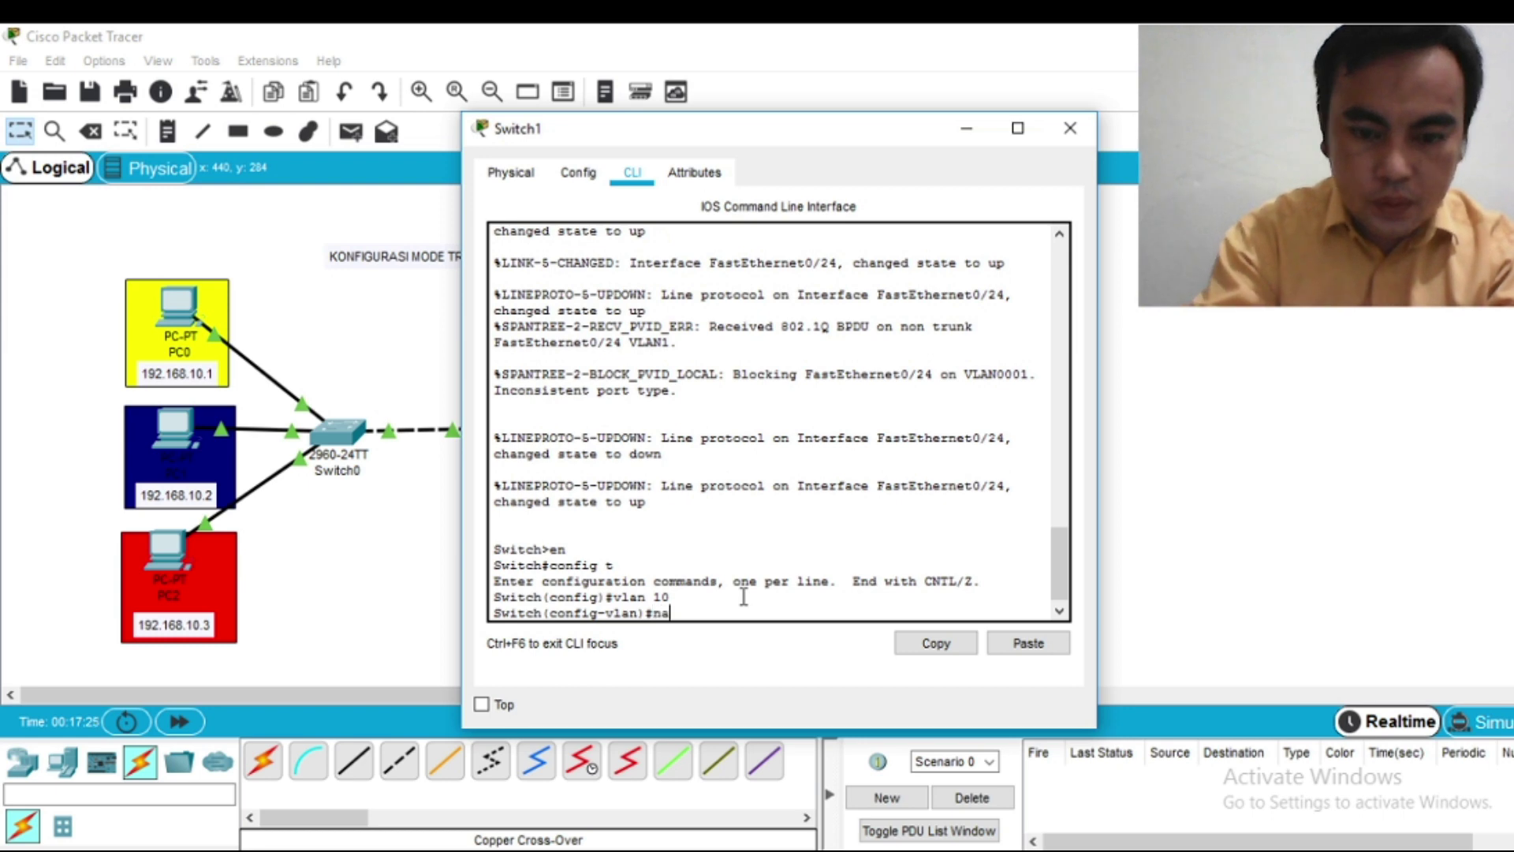
pyautogui.write('me Marketing')
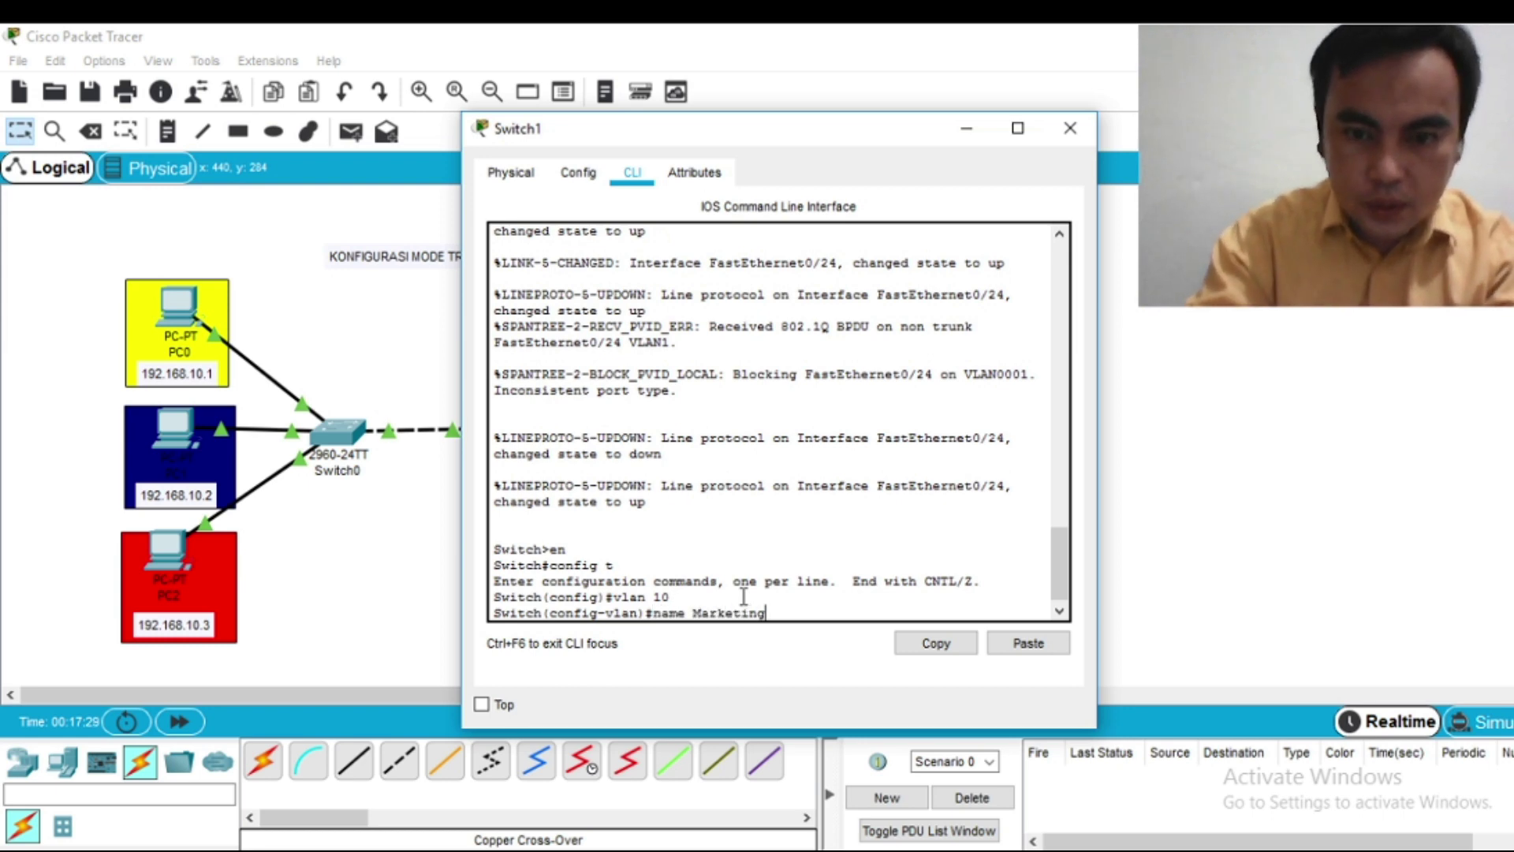
pyautogui.press('Return')
pyautogui.write('ex')
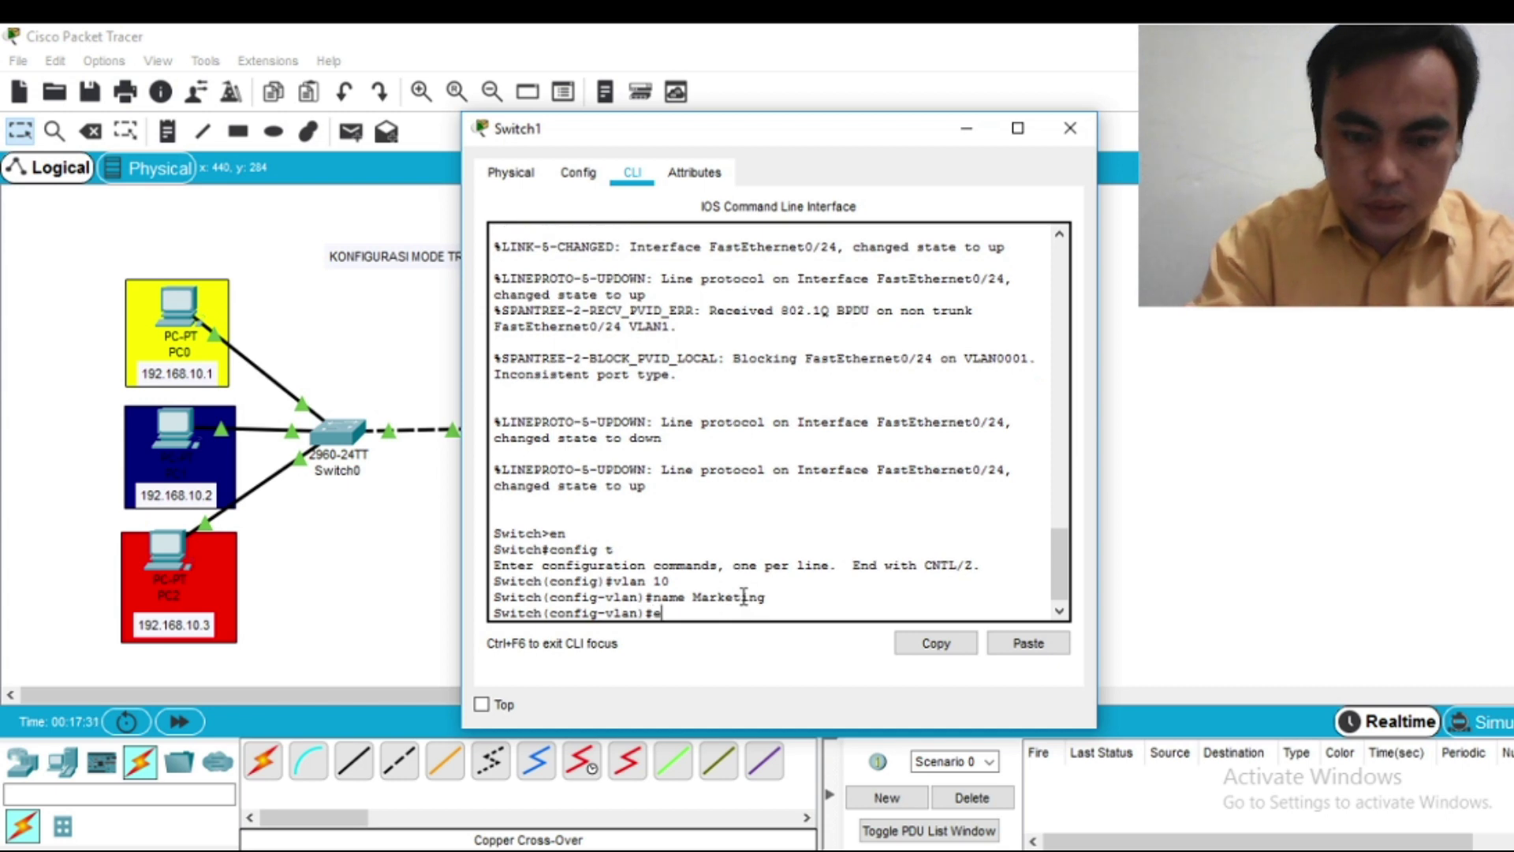
pyautogui.press('Return')
# Step: Create VLAN 20 on Switch1 with the name Managemen and exit its VLAN configuration
pyautogui.write('vlan 20')
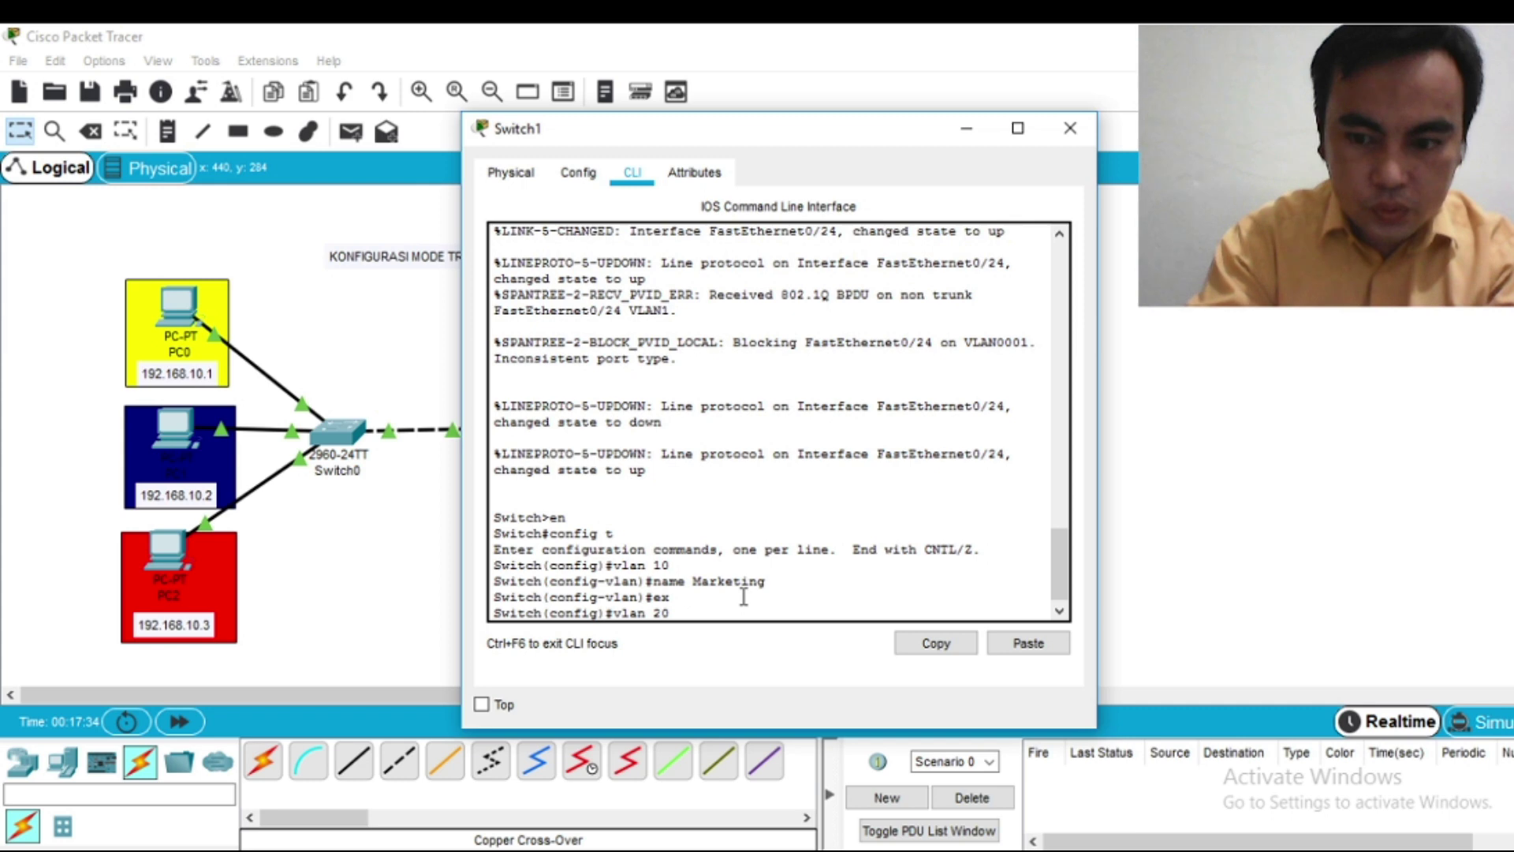
pyautogui.press('Return')
pyautogui.write('name')
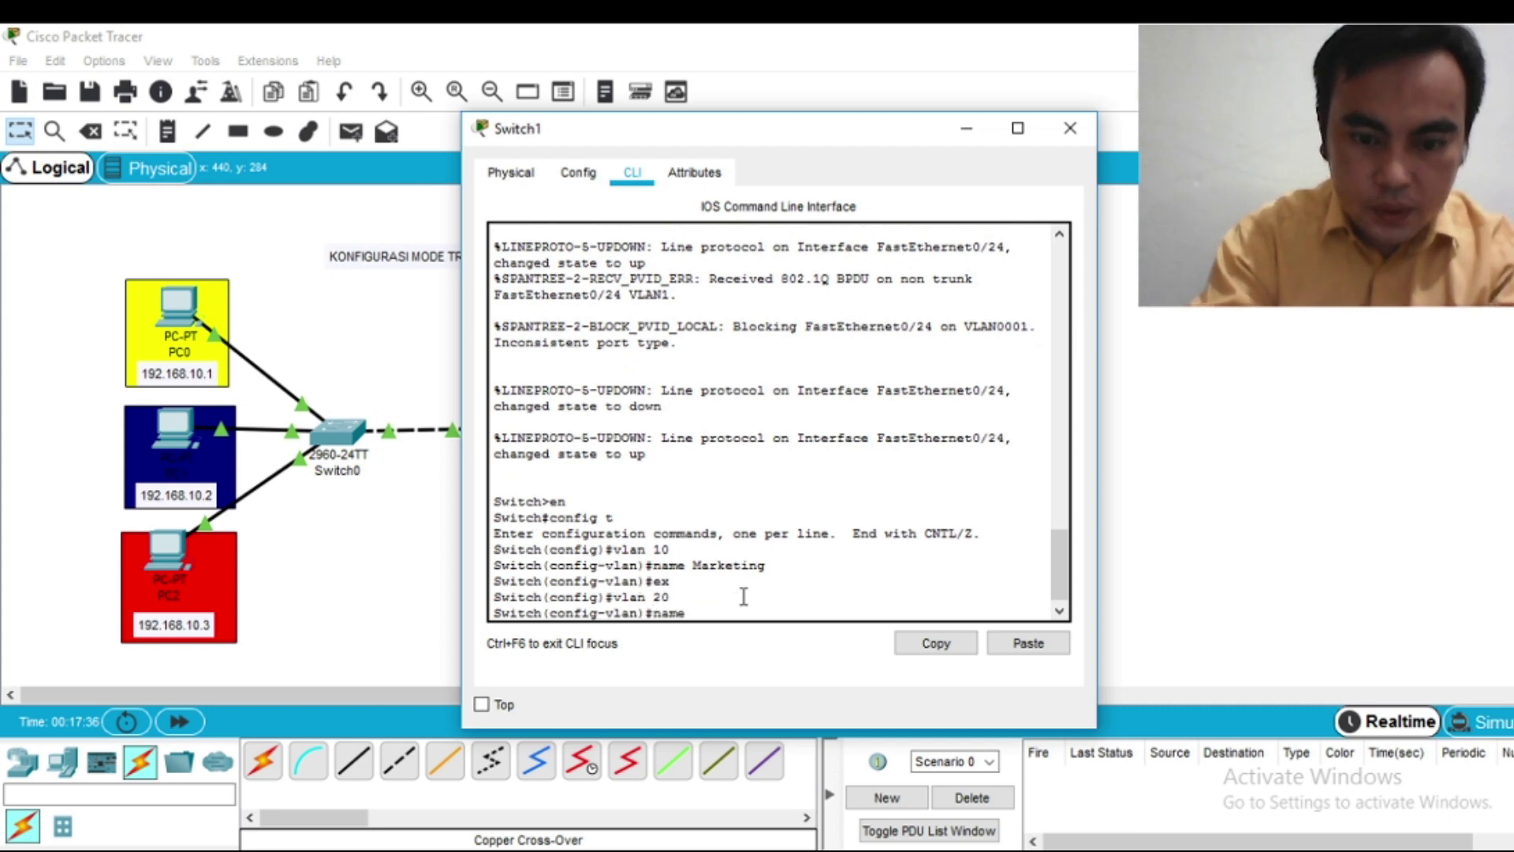
pyautogui.write(' Managemen')
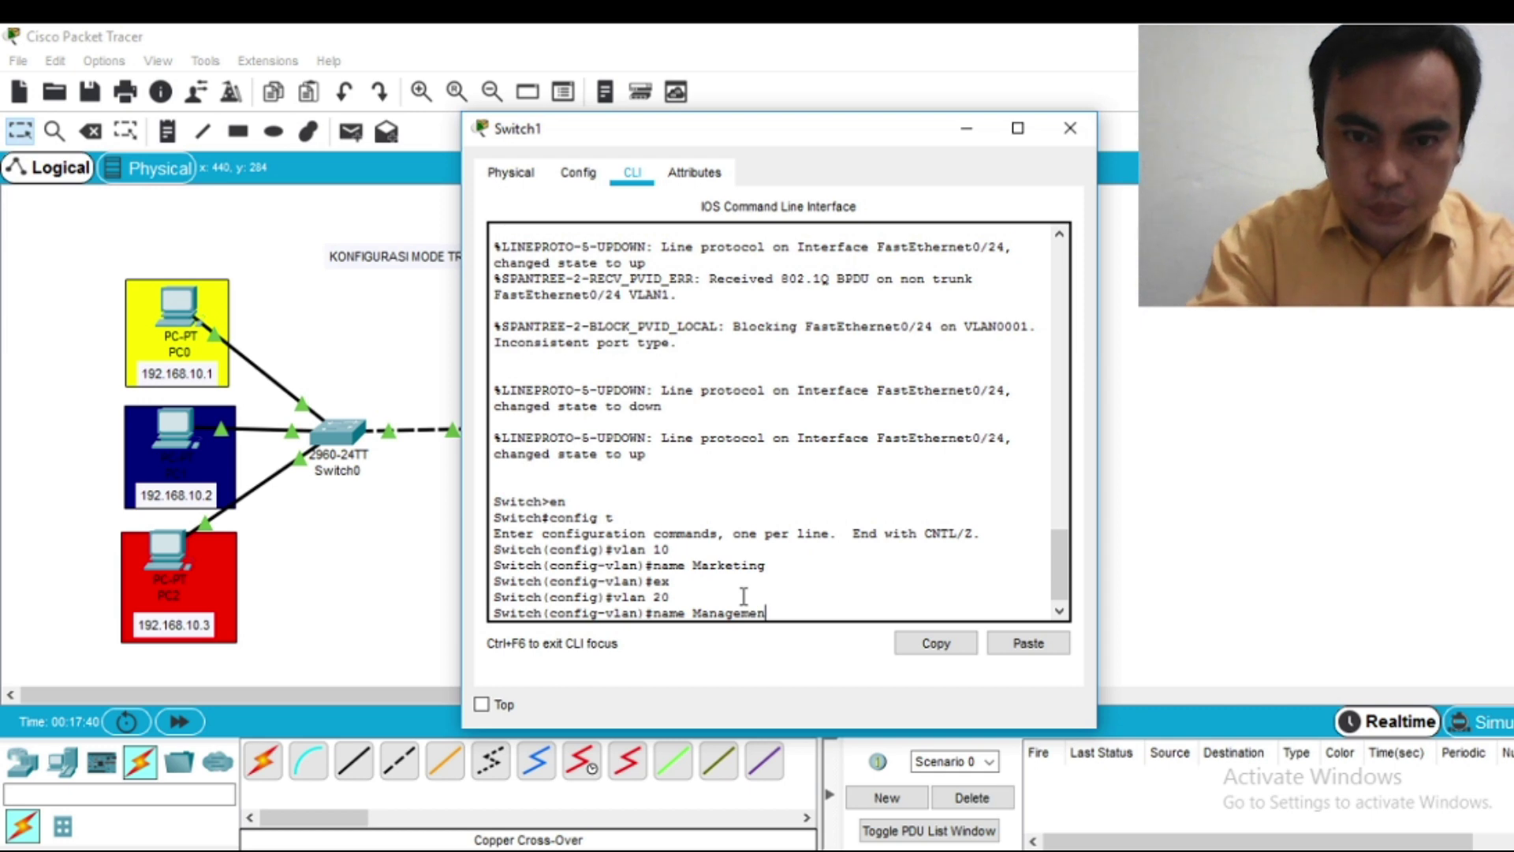
pyautogui.press('Return')
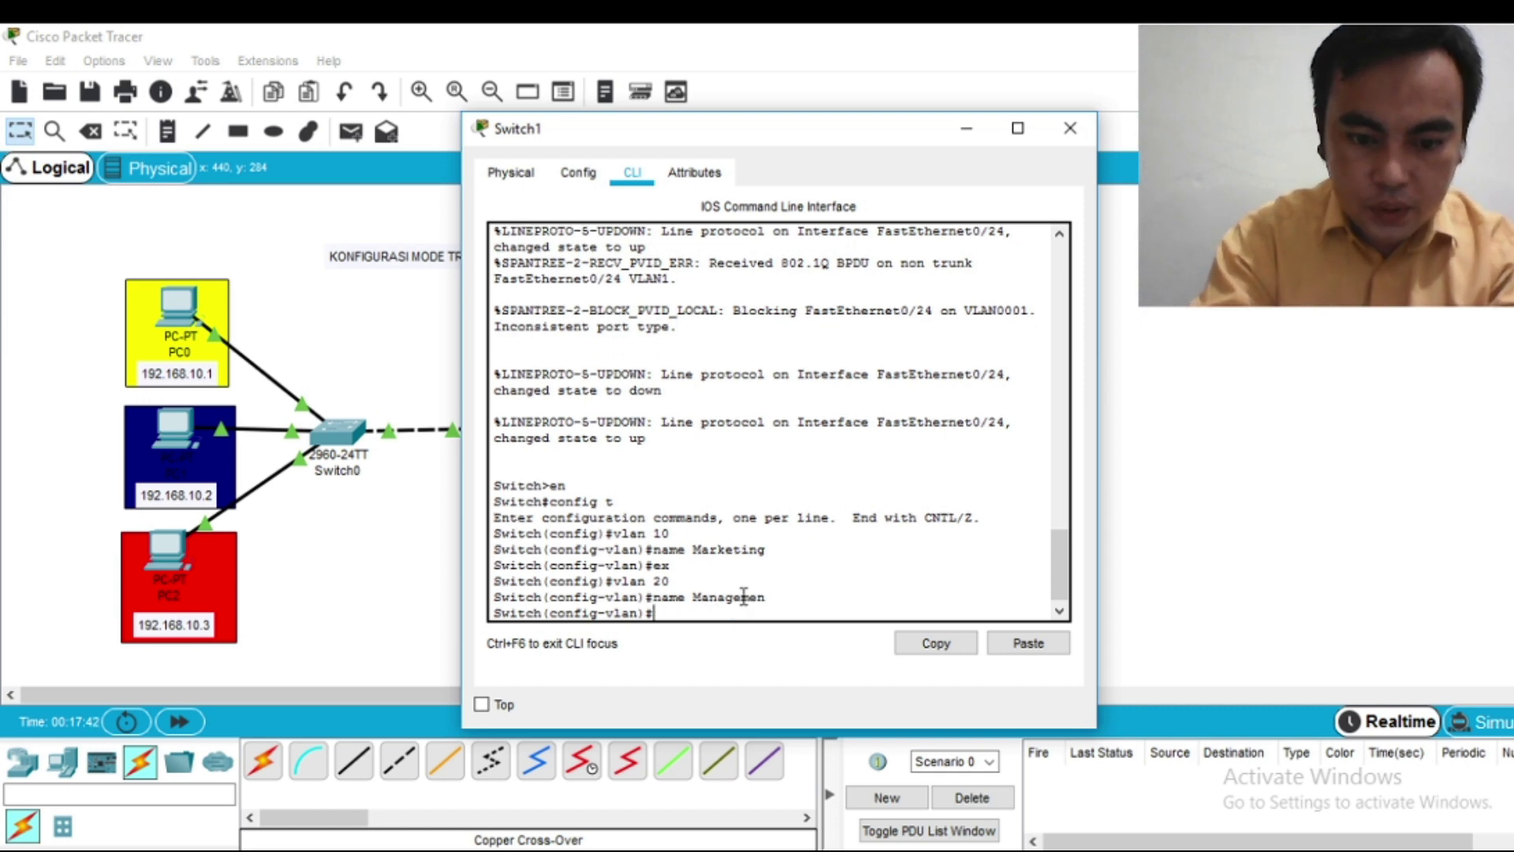
pyautogui.write('ex')
pyautogui.press('Return')
# Step: Add VLAN 30 to Switch1, name it Pimpinan, and leave VLAN configuration mode
pyautogui.write('vlan')
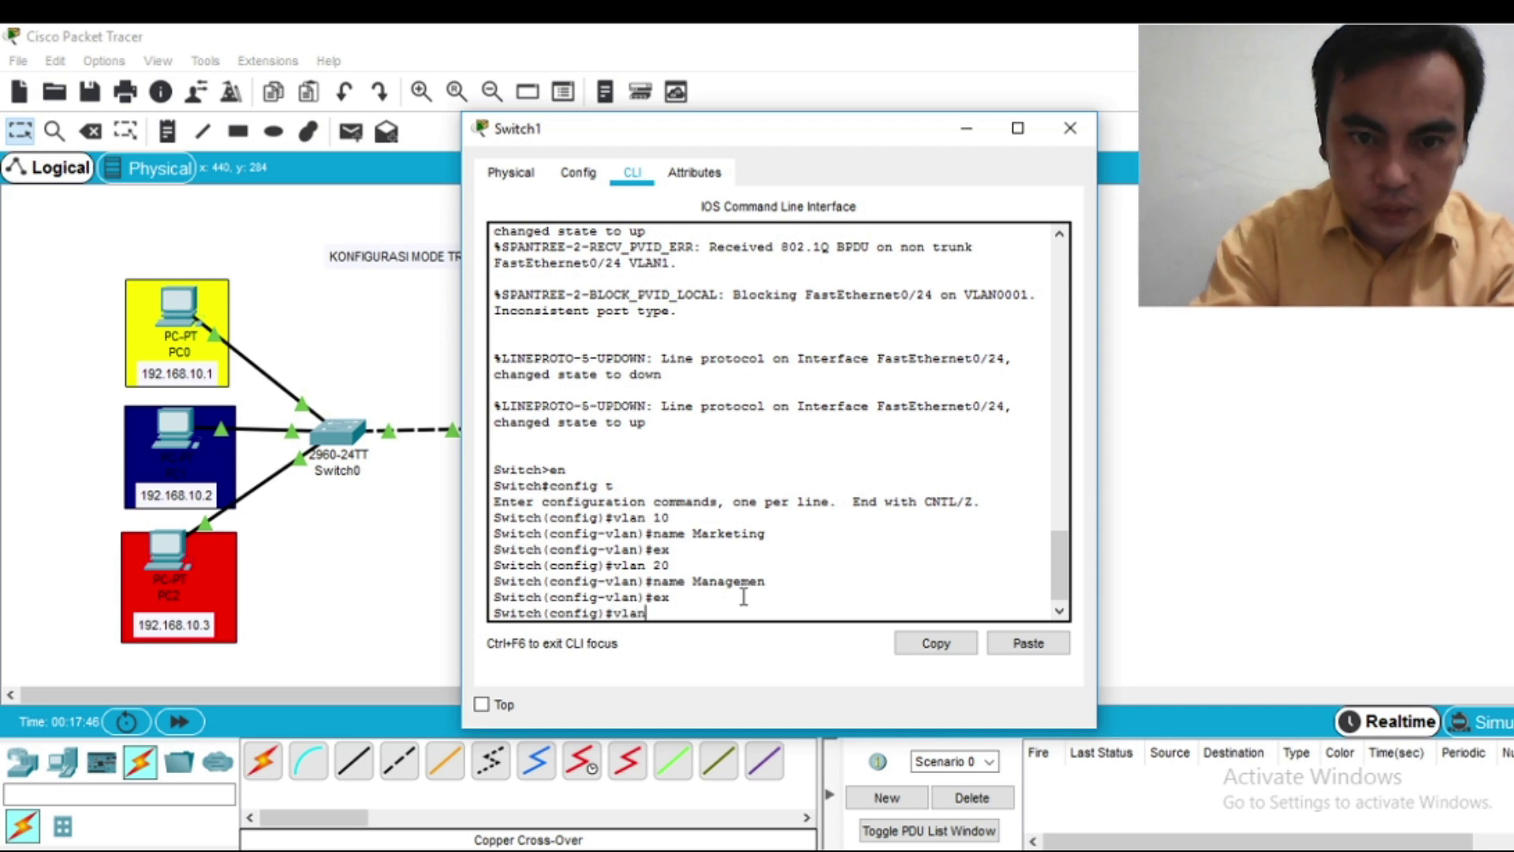
pyautogui.write(' 30')
pyautogui.press('Return')
pyautogui.write('name Pimpinan')
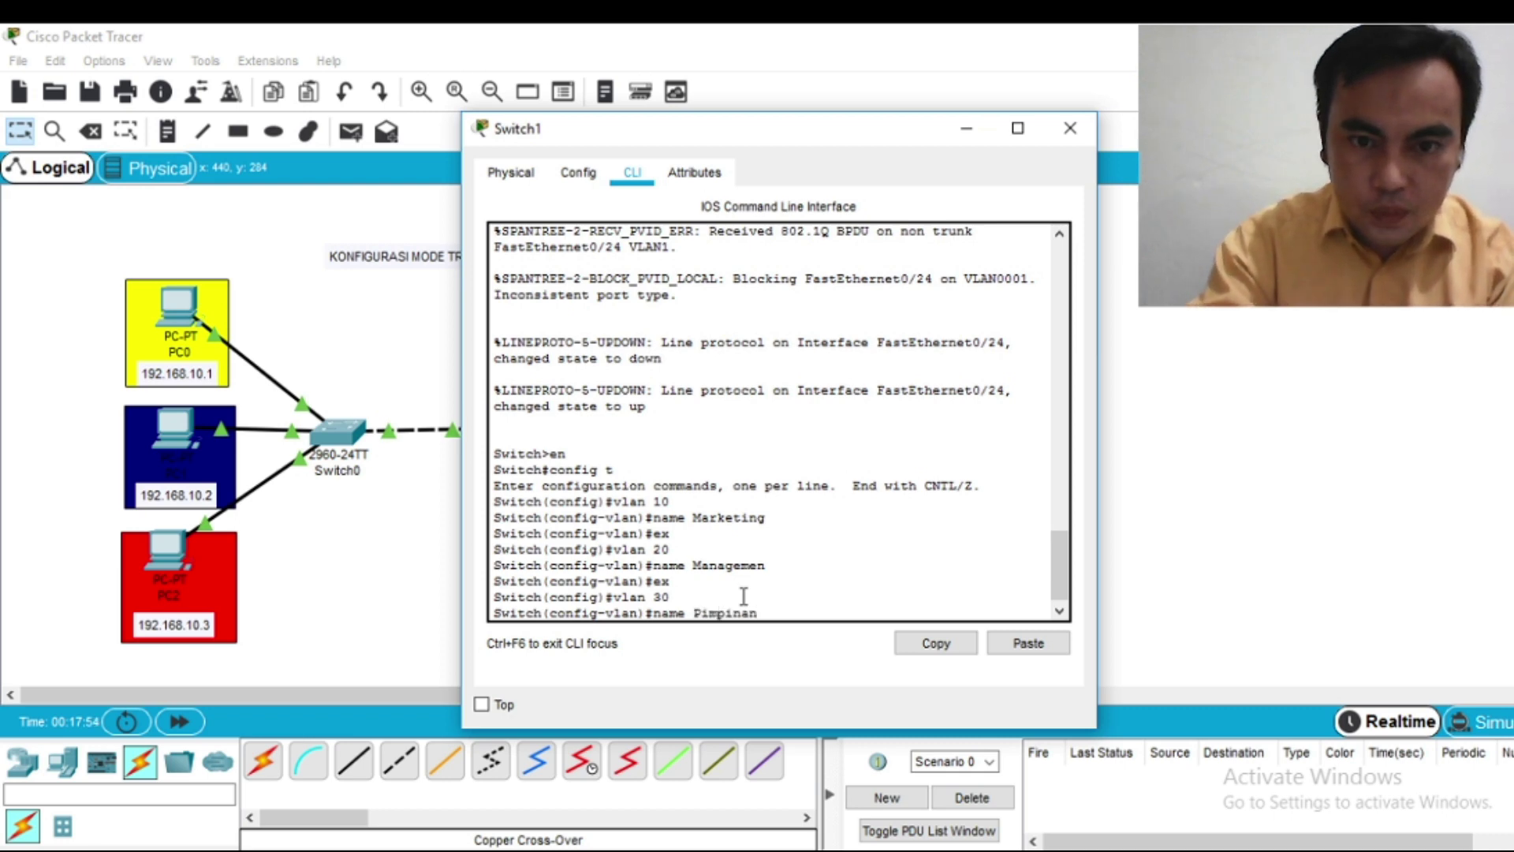
pyautogui.press('Return')
pyautogui.write('ex')
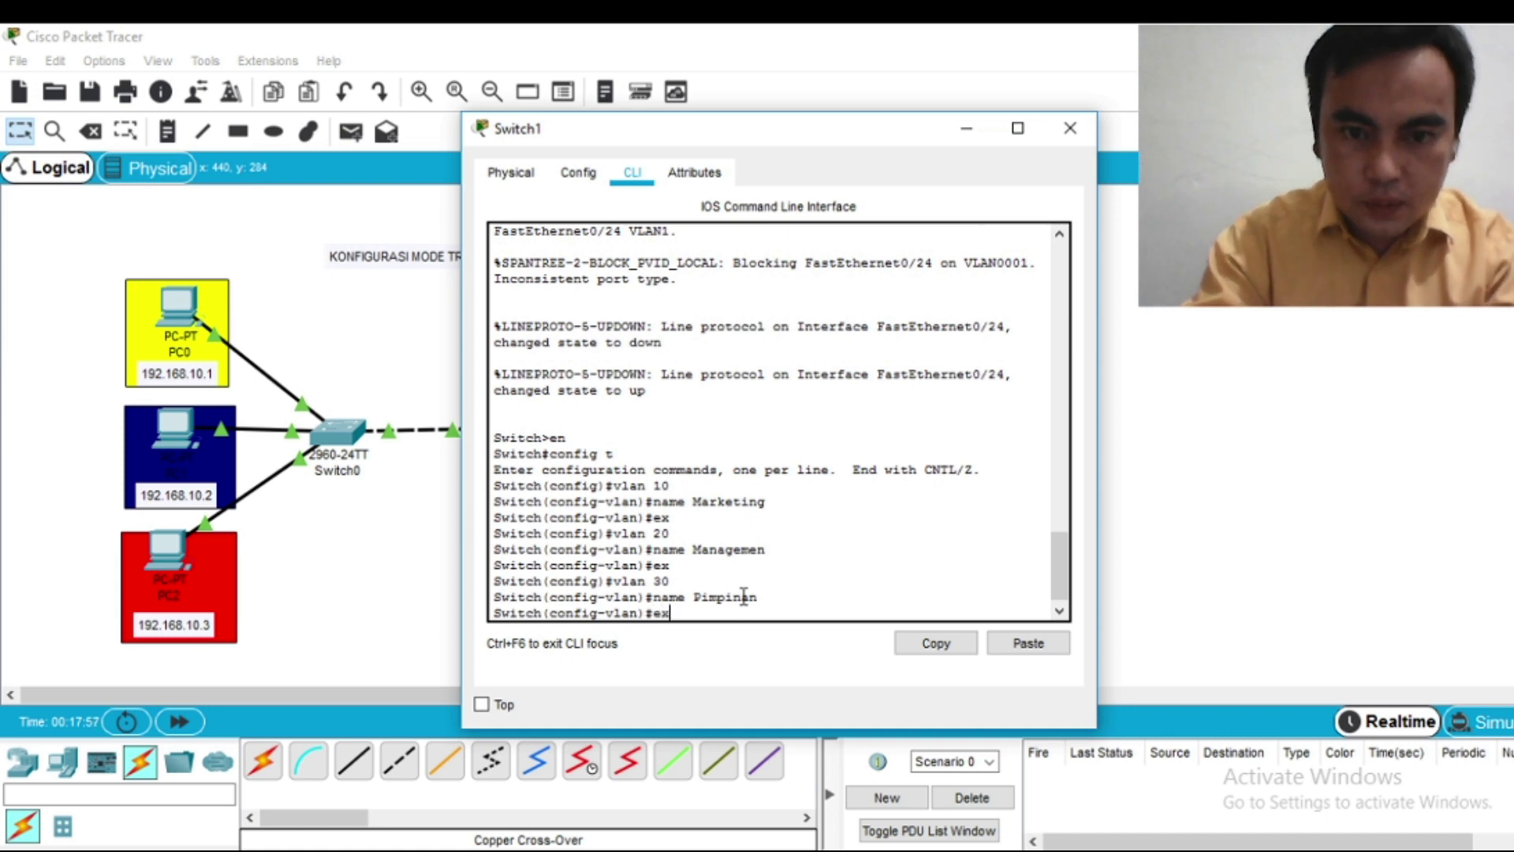
pyautogui.press('Return')
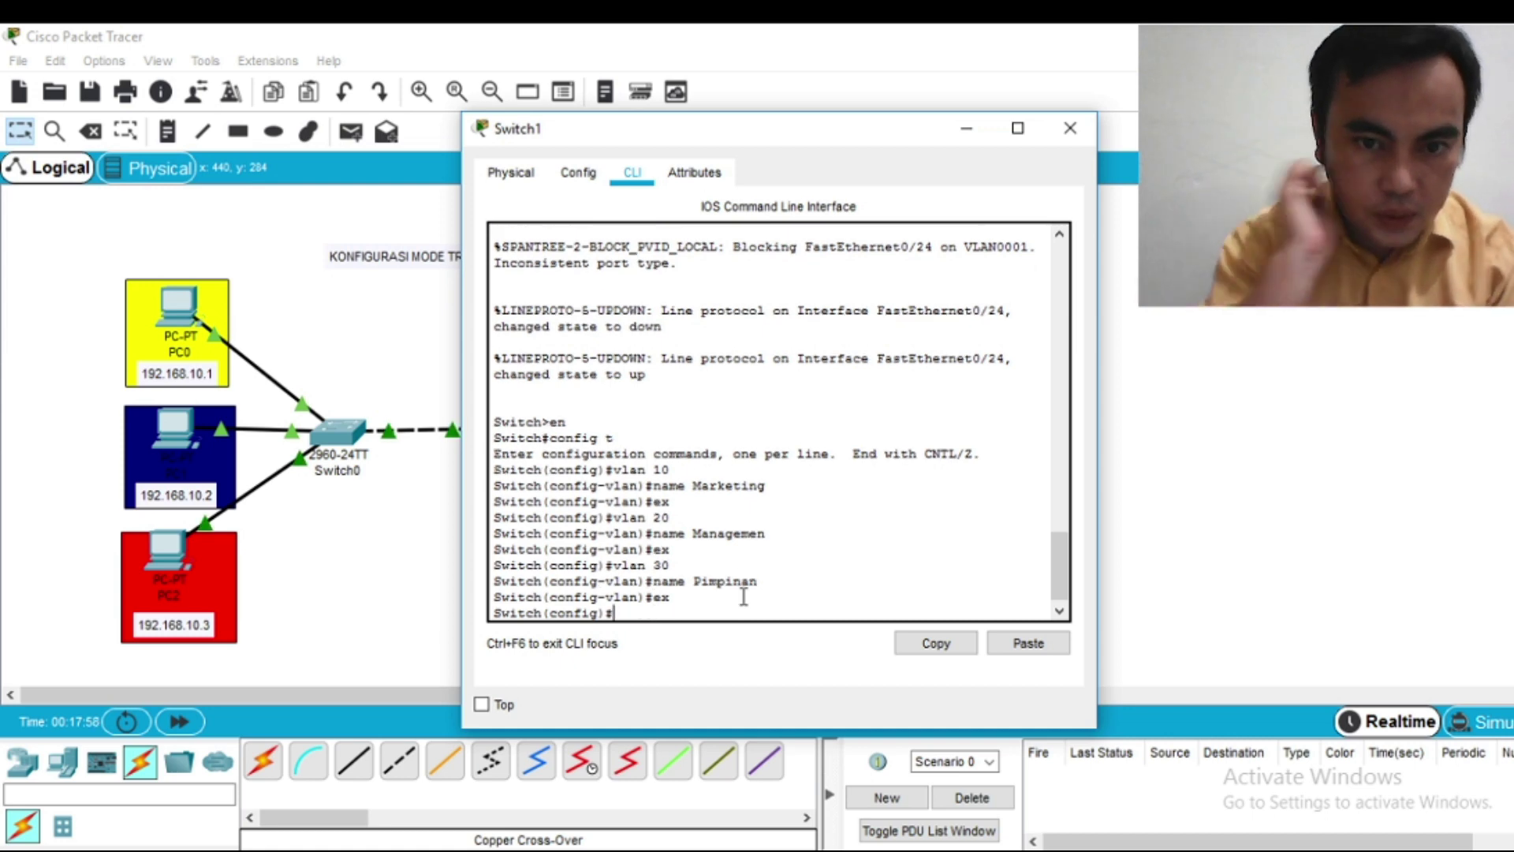
# Step: Select Switch1's ports with interface ra fa0/1-3 and set them to access mode with switchport mode access
pyautogui.write('interface')
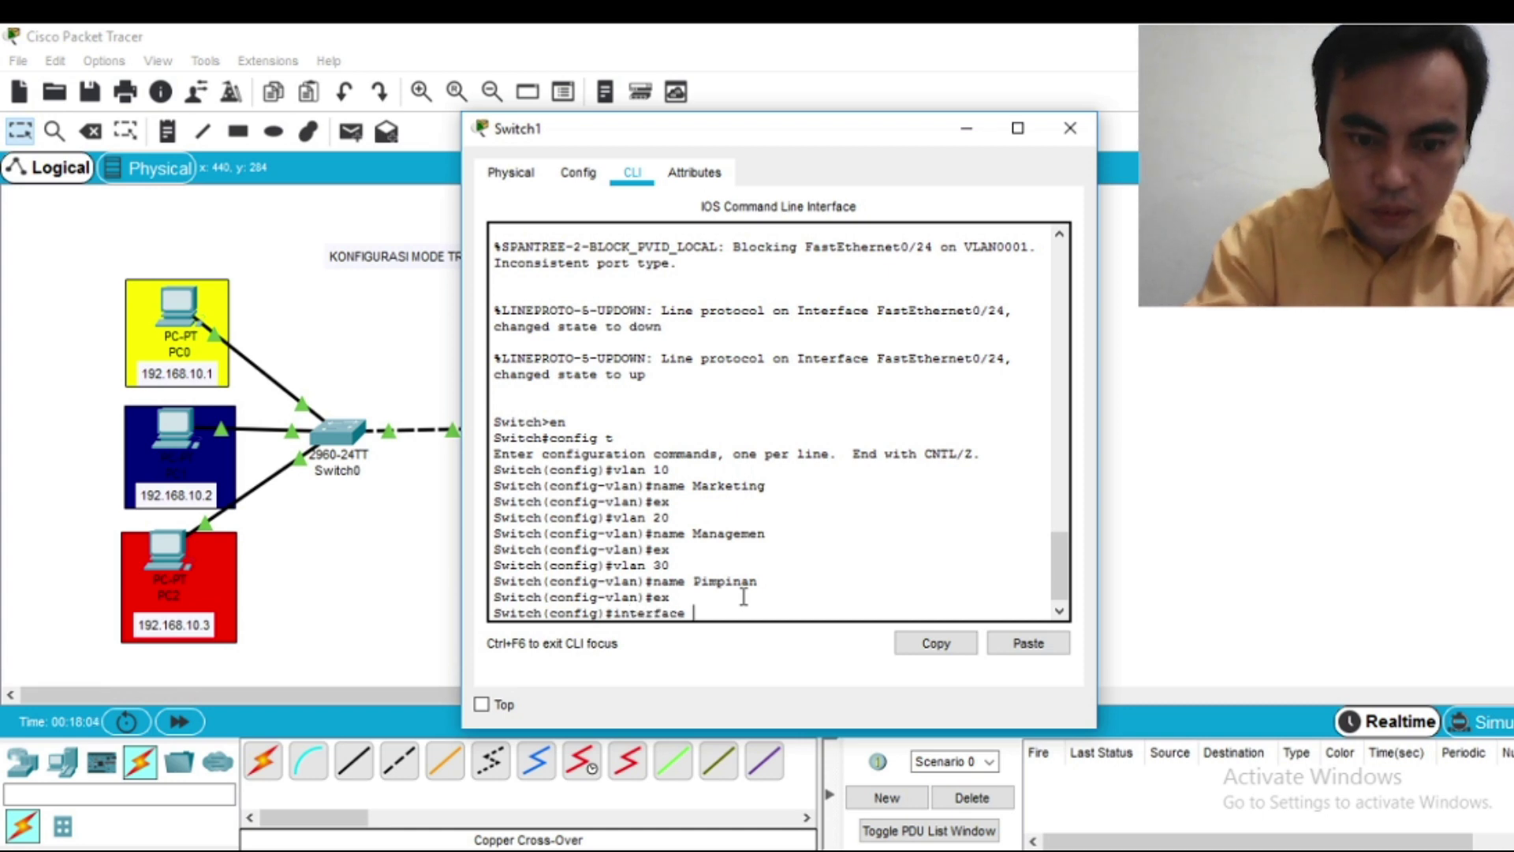
pyautogui.write(' fa')
pyautogui.press('BackSpace')
pyautogui.write('ra fa')
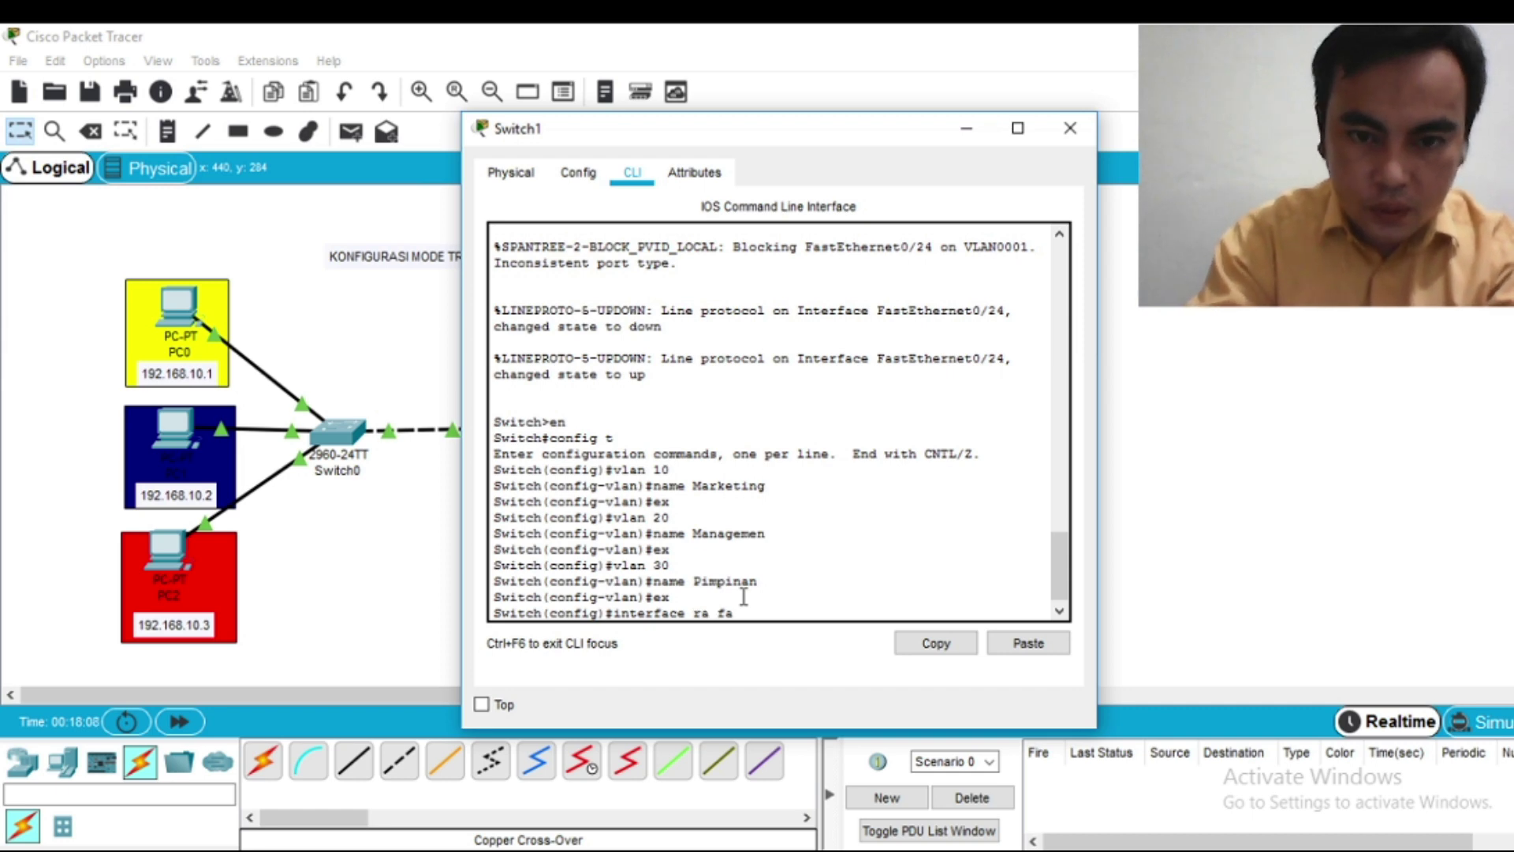
pyautogui.write('0/')
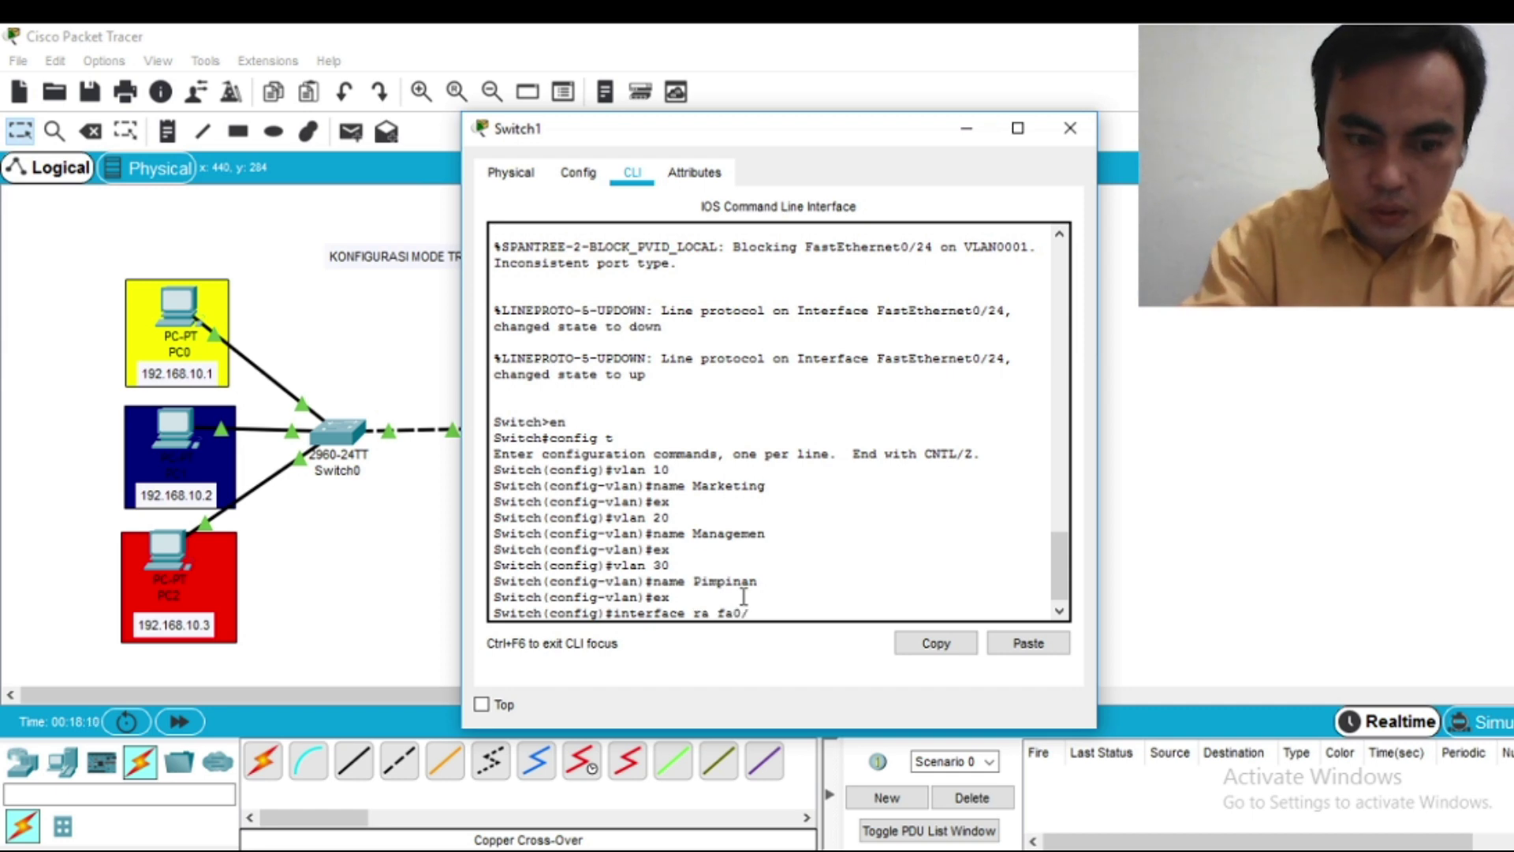
pyautogui.write('1-3')
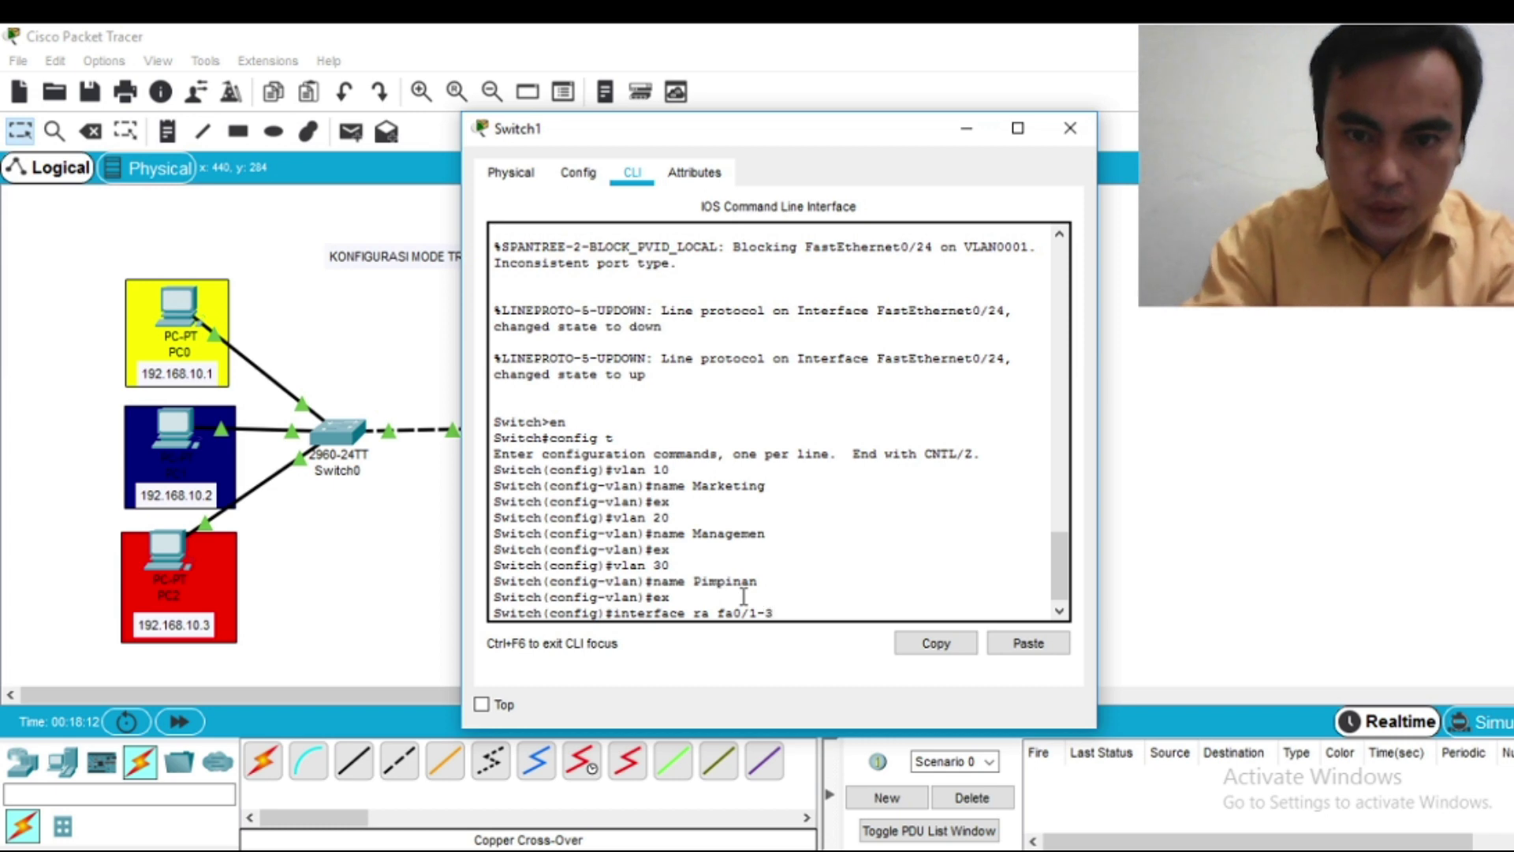
pyautogui.press('Return')
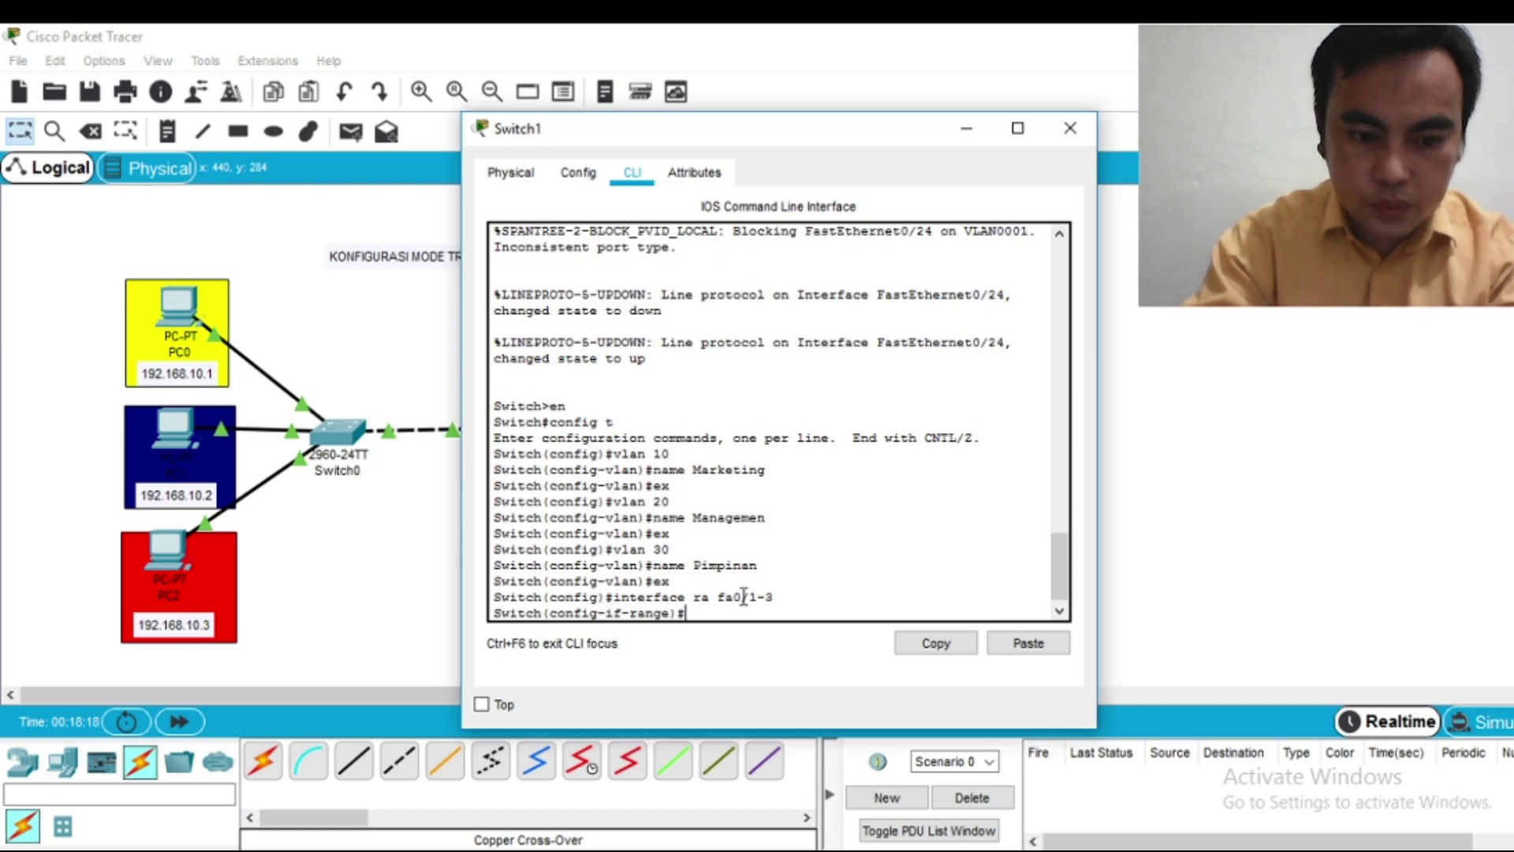
pyautogui.write('swi')
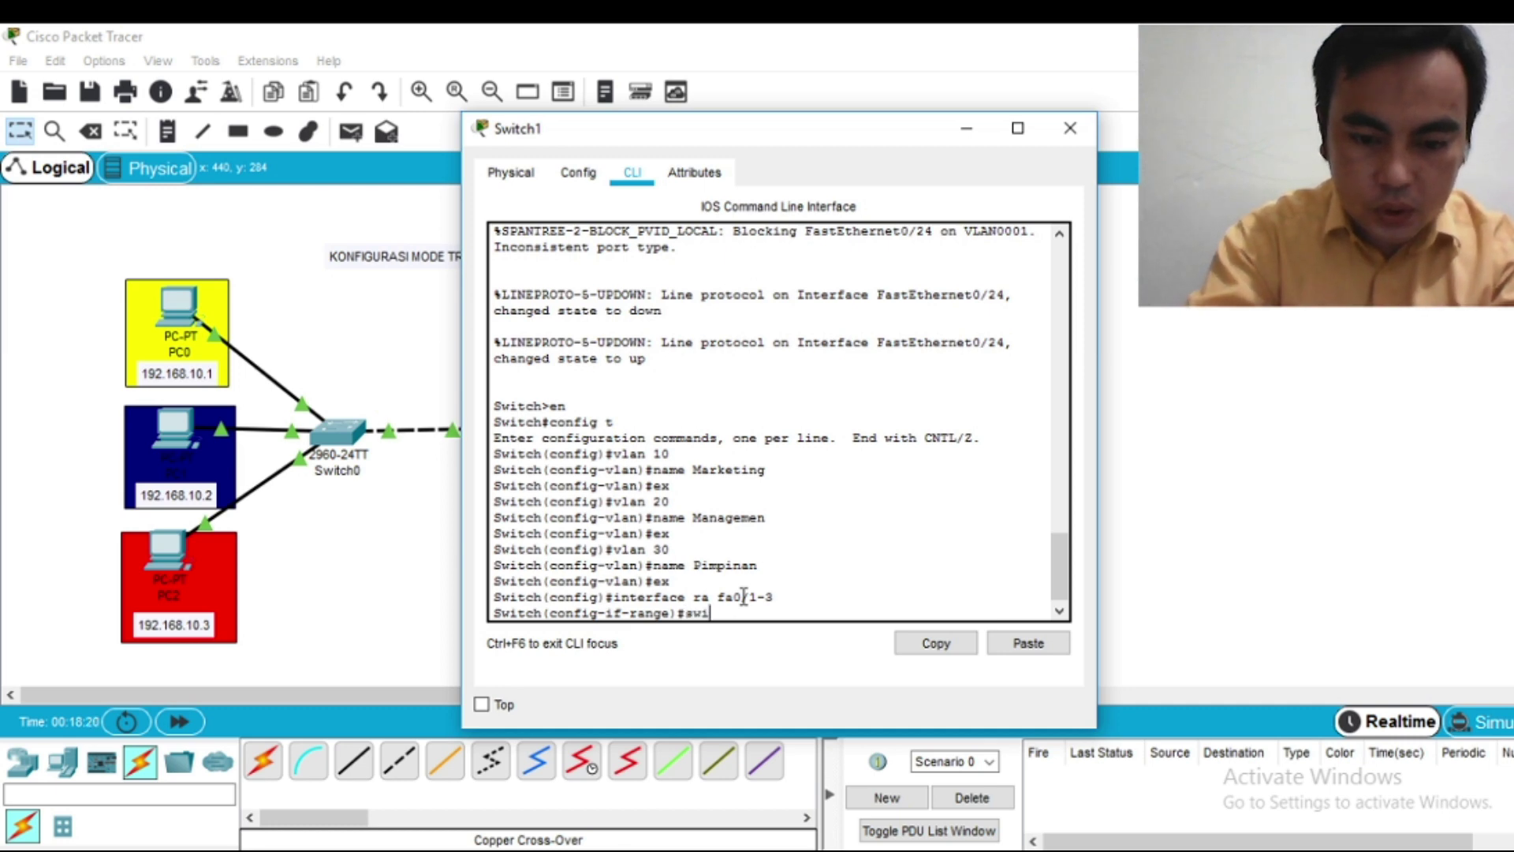
pyautogui.write('tc')
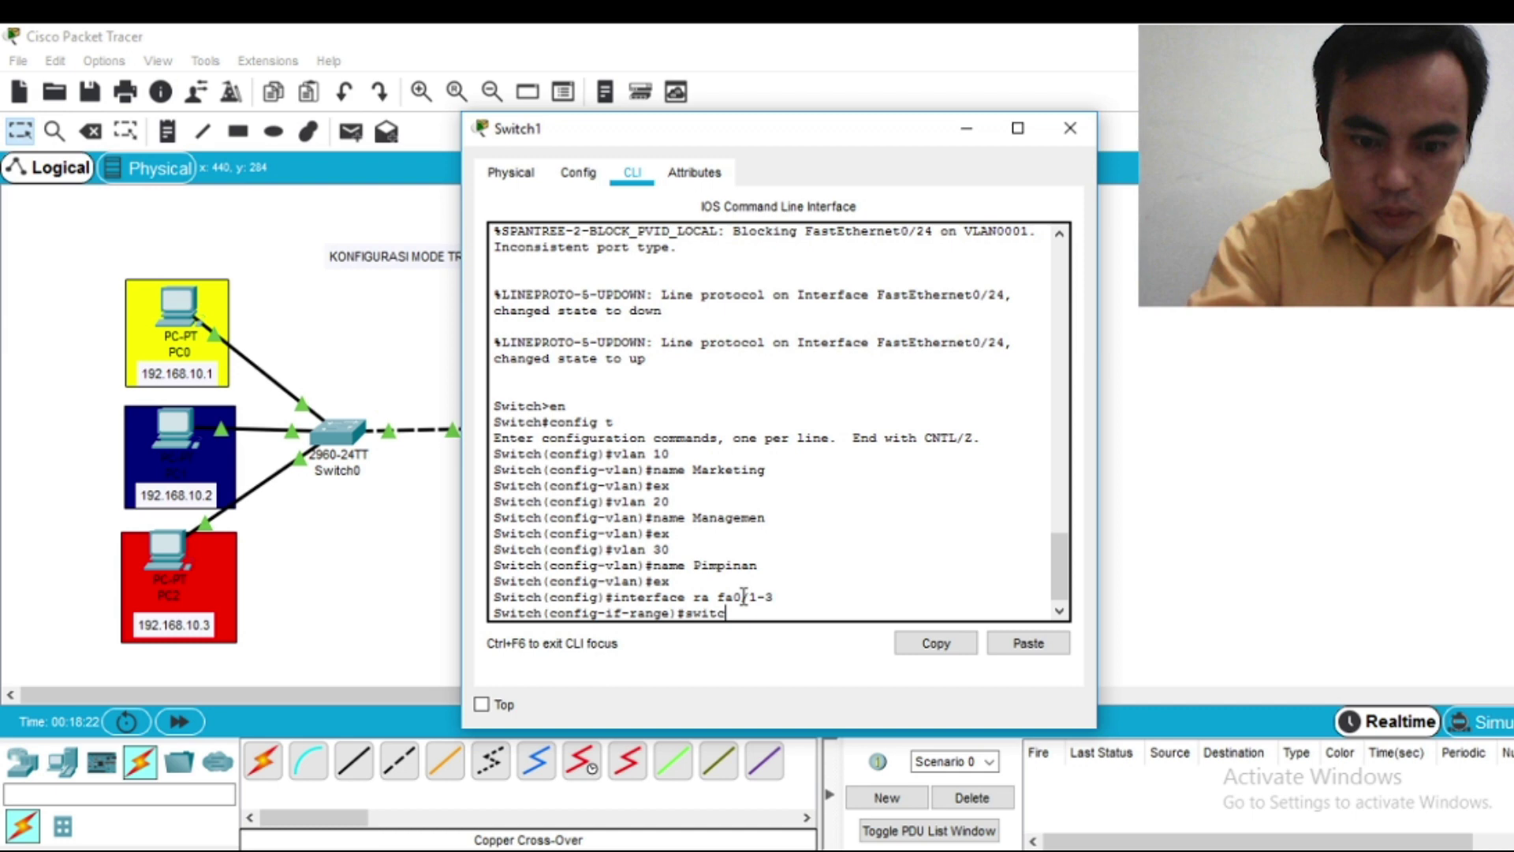
pyautogui.write('hport mode access')
pyautogui.press('Return')
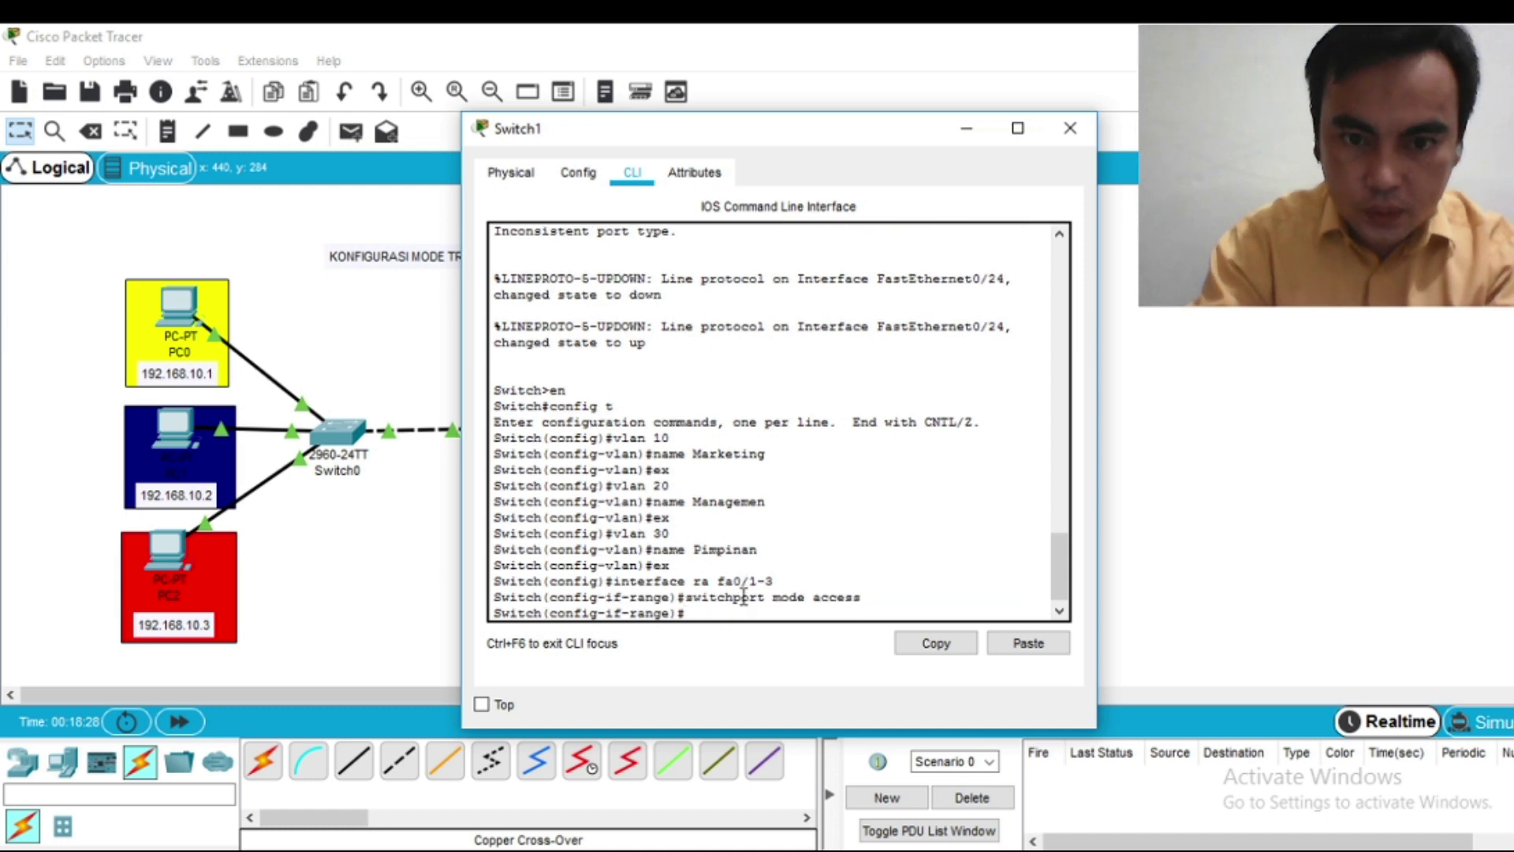
# Step: Assign Switch1's ports fa0/1-3 to VLAN 10 with switchport access vlan 10, and exit the interface range
pyautogui.write('switchport ac')
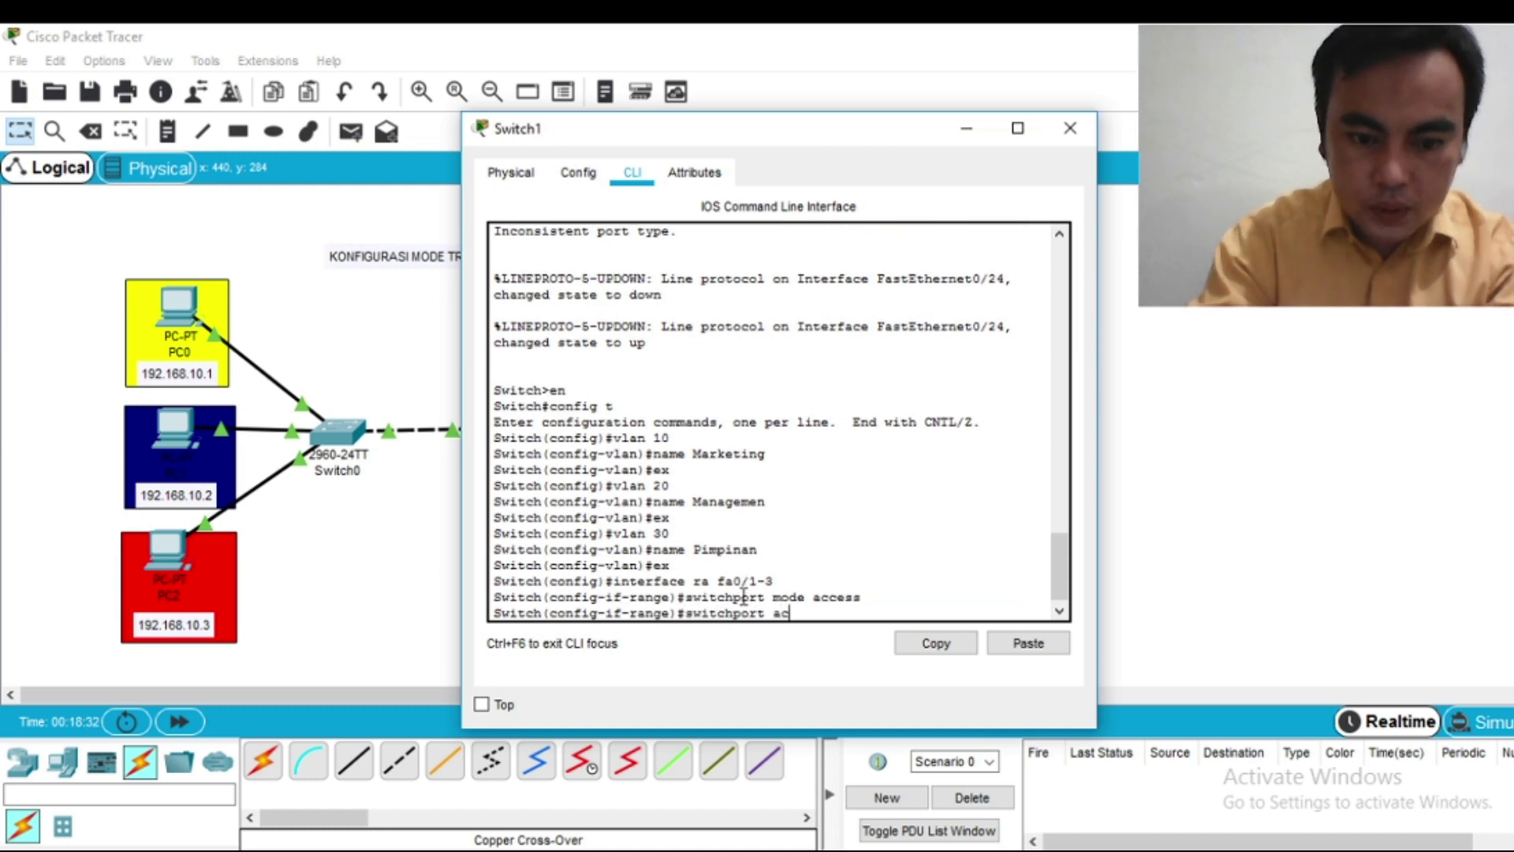
pyautogui.write('cess v')
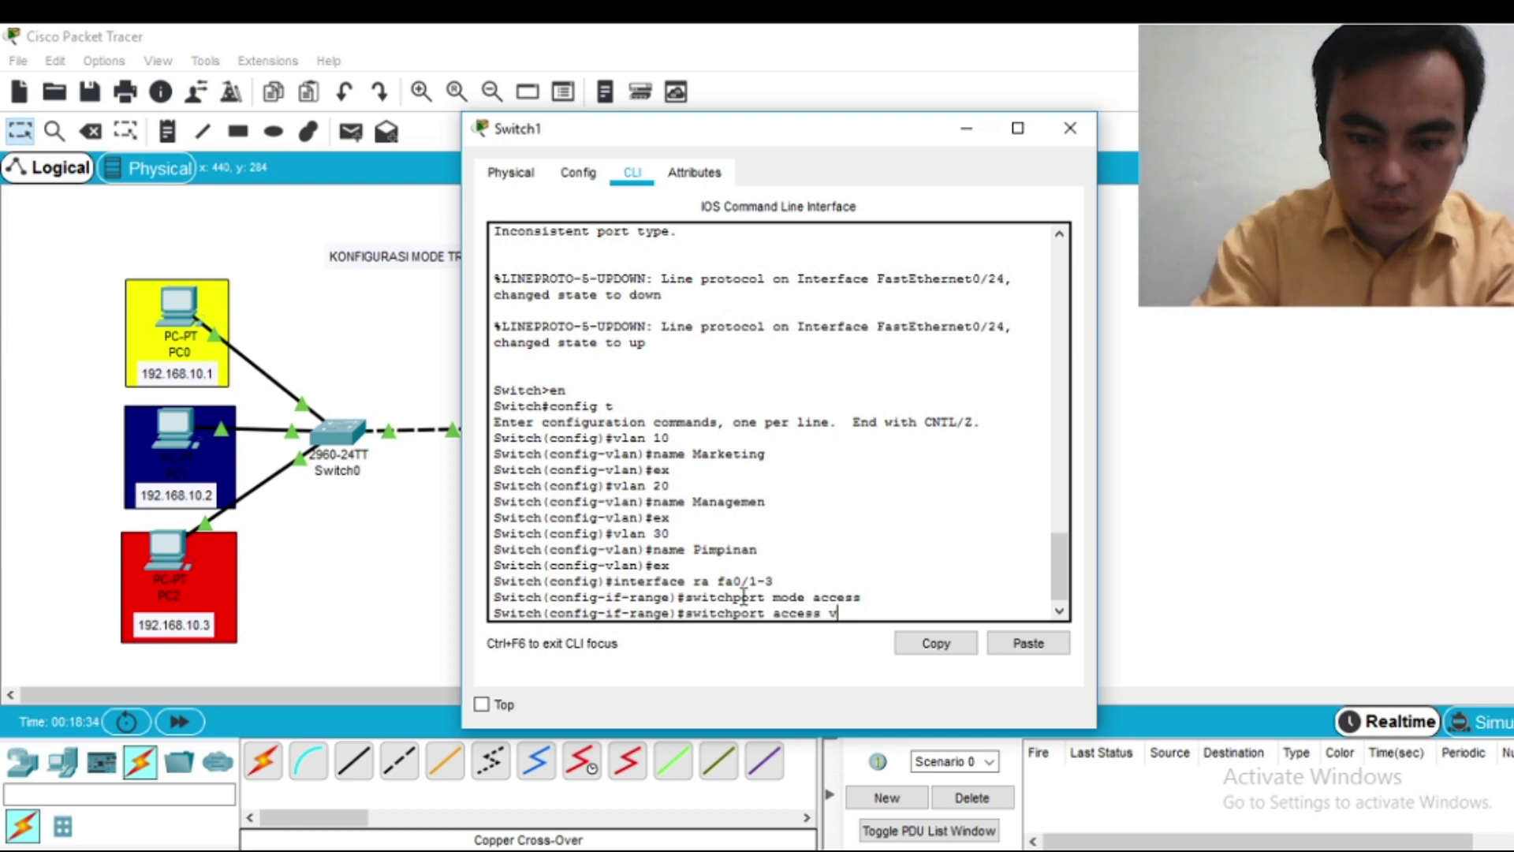
pyautogui.write('lan 10')
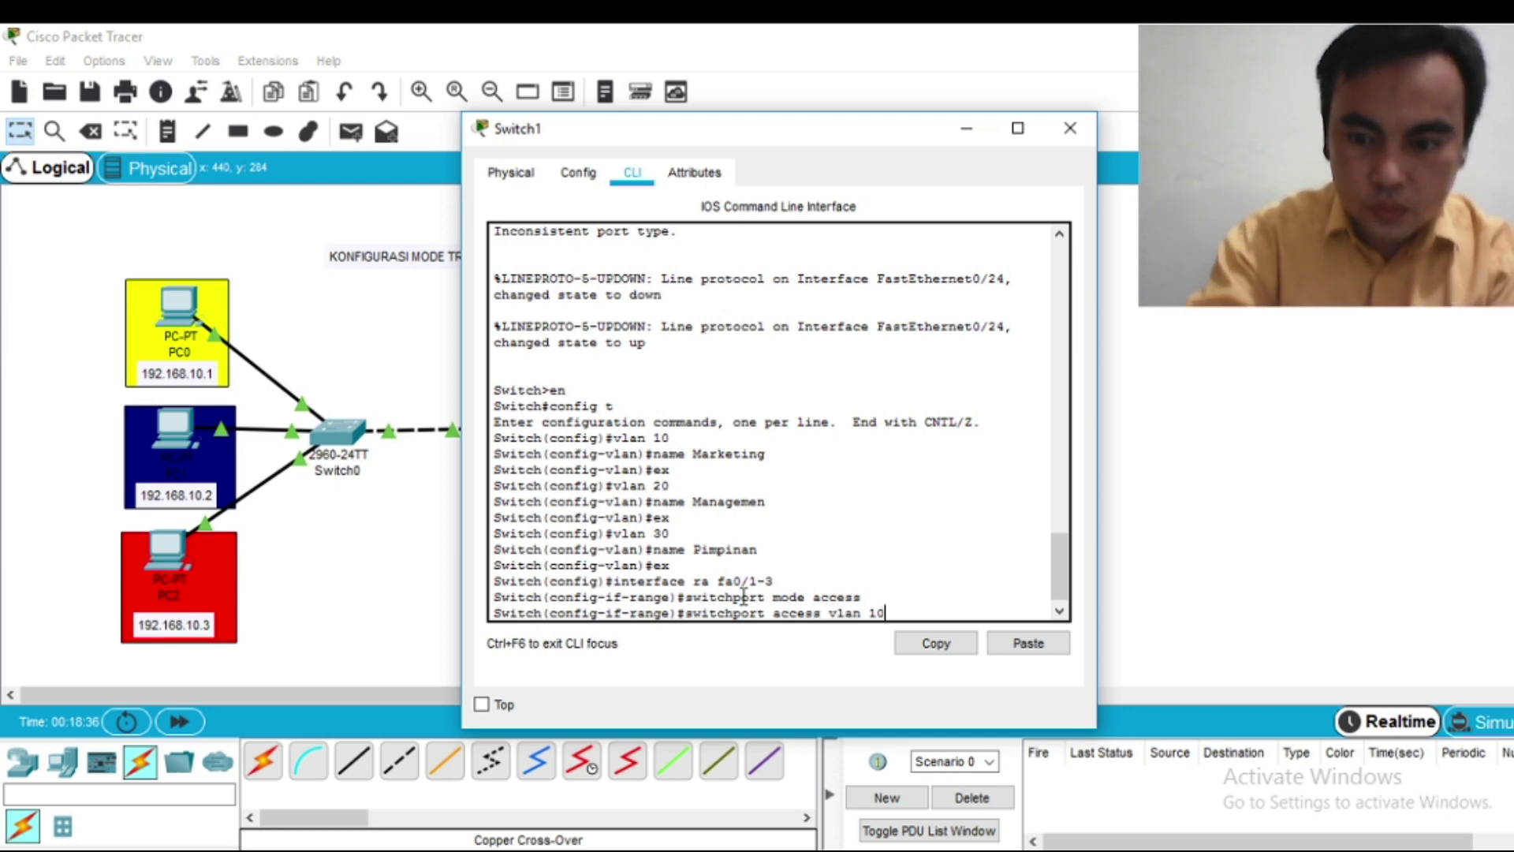
pyautogui.press('Return')
pyautogui.write('ex')
pyautogui.press('Return')
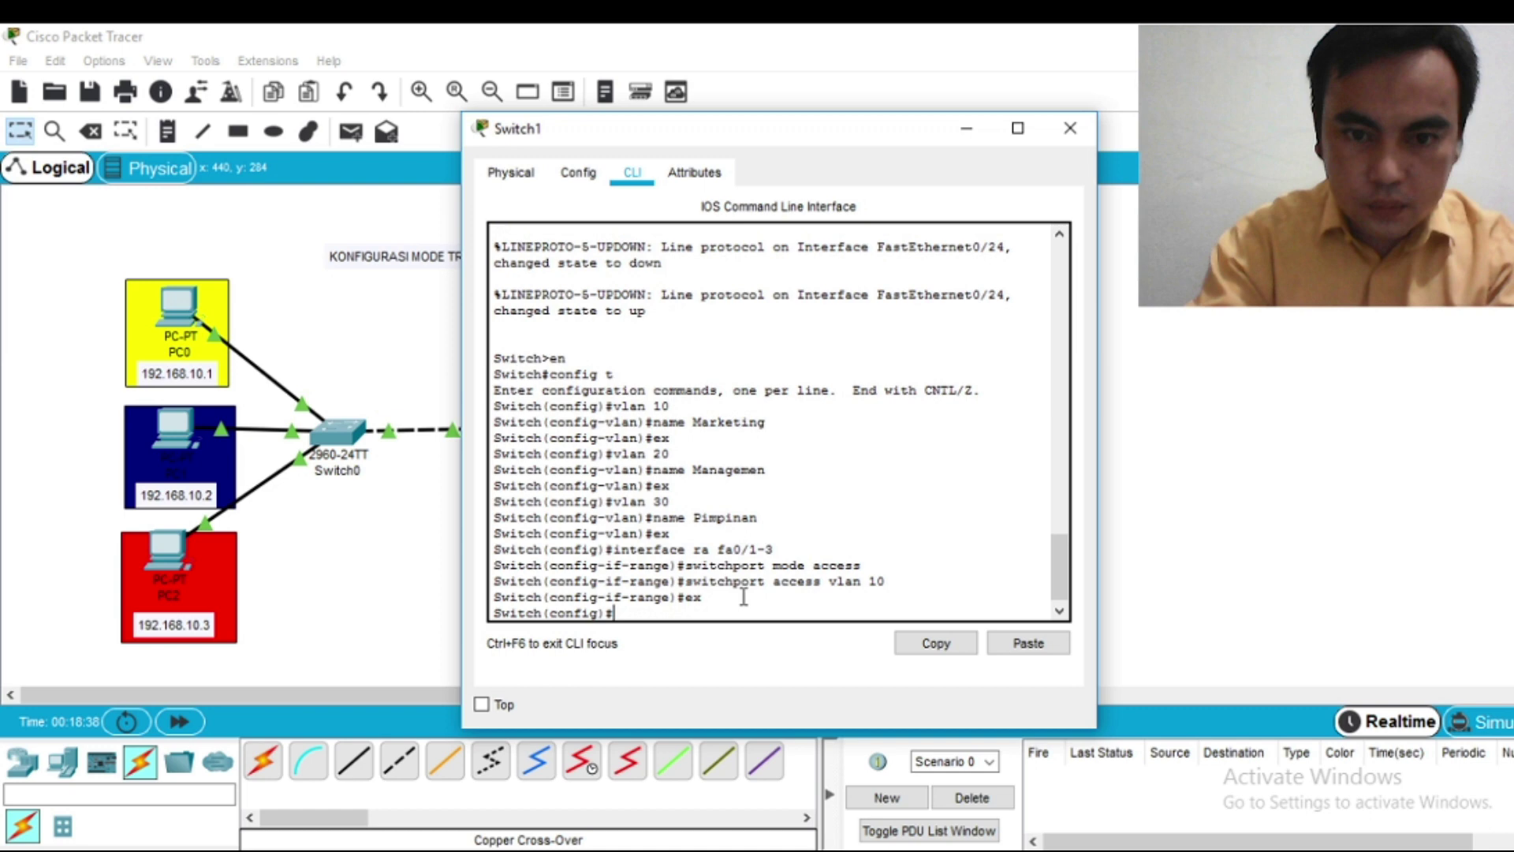
# Step: Select Switch1's ports with interface ra fa0/4-6 and set them to access mode with switchport mode access
pyautogui.write('i')
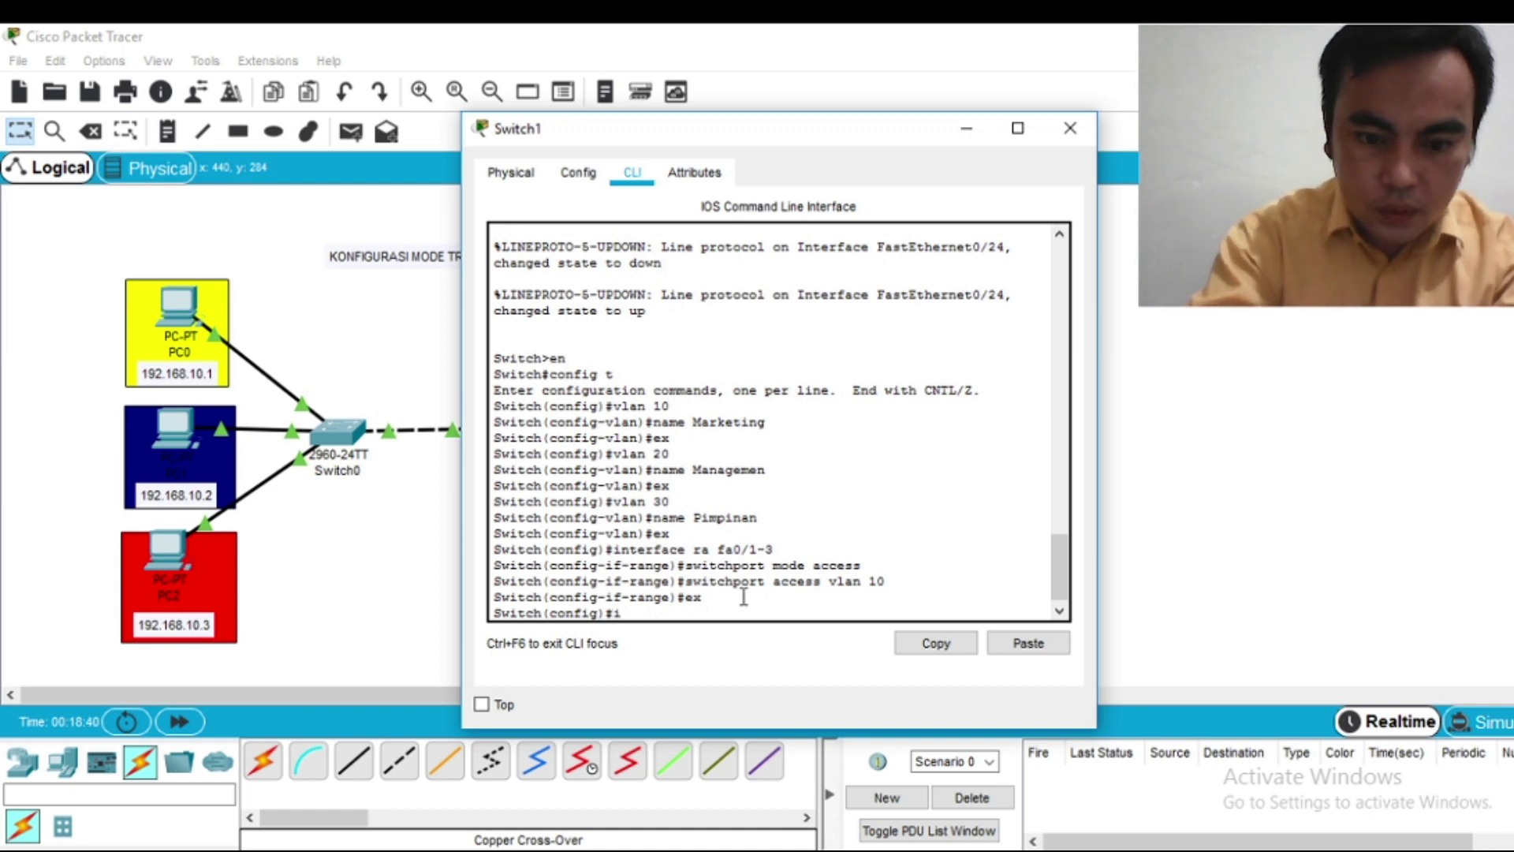
pyautogui.write('nterfac')
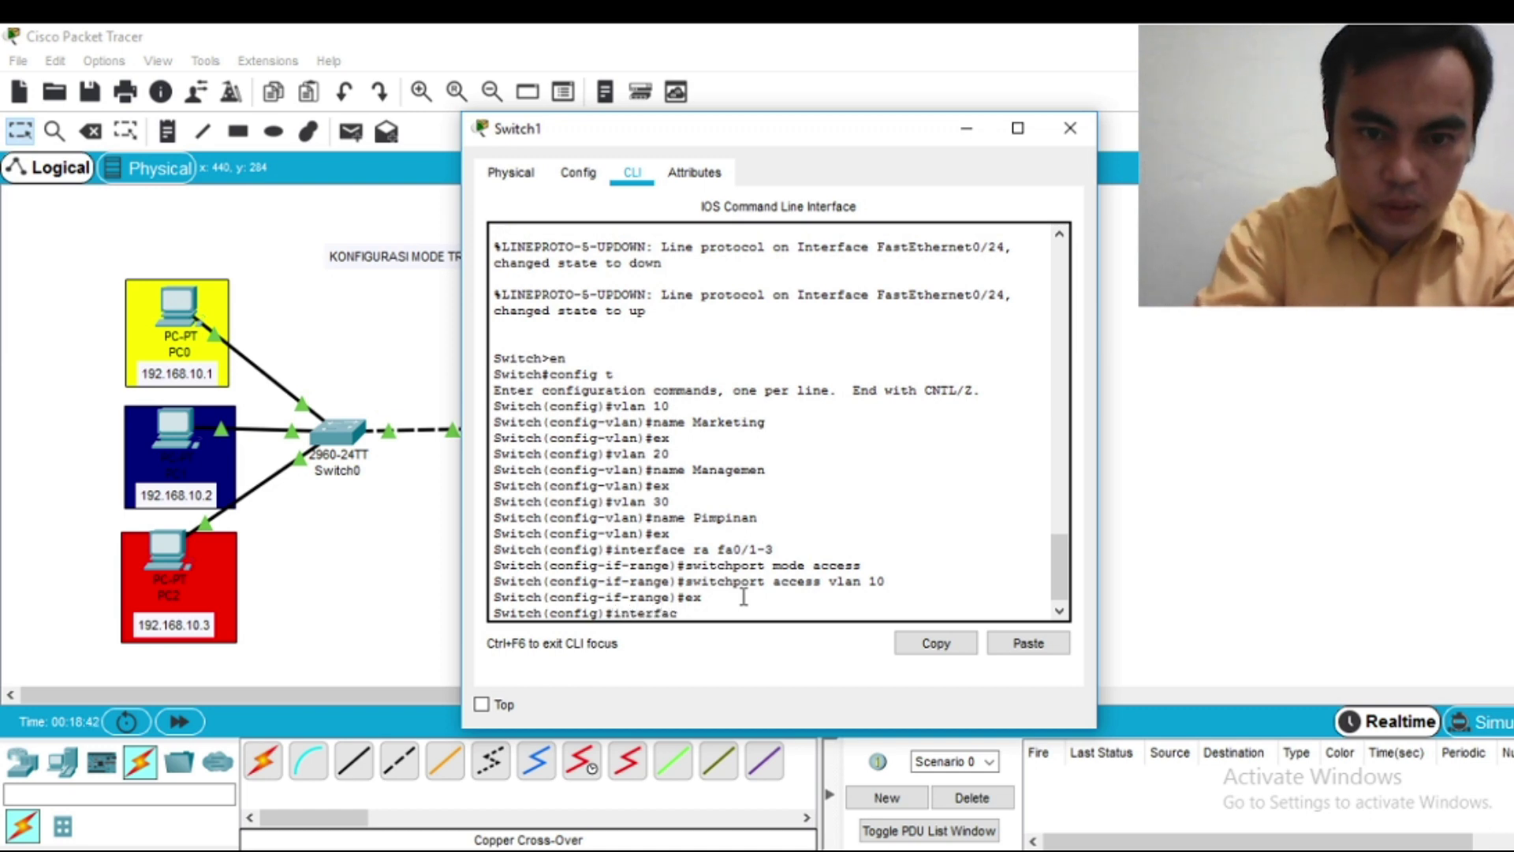
pyautogui.write('e ra')
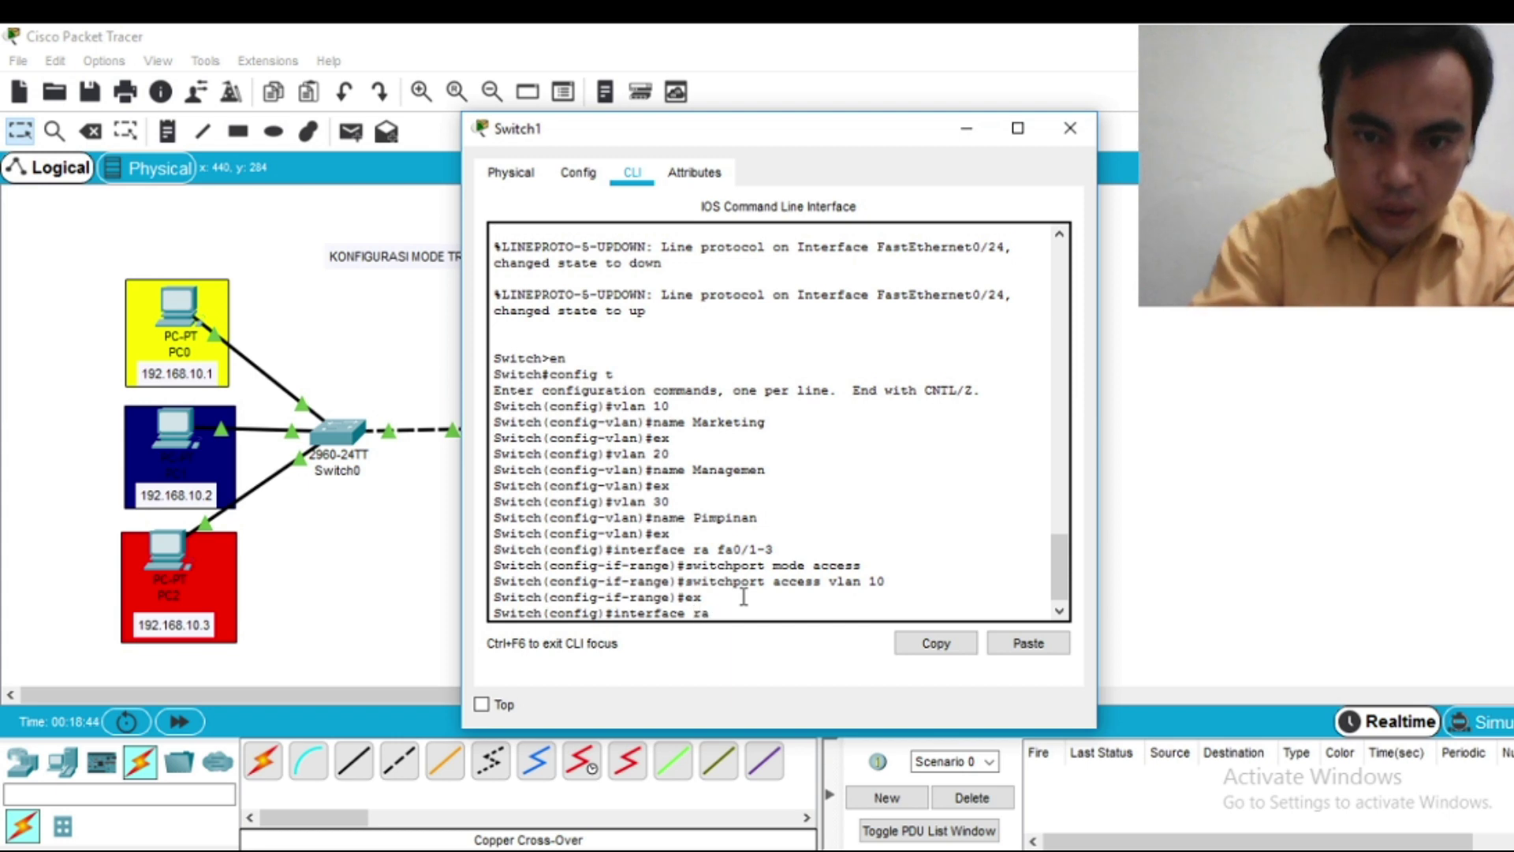
pyautogui.write(' fa')
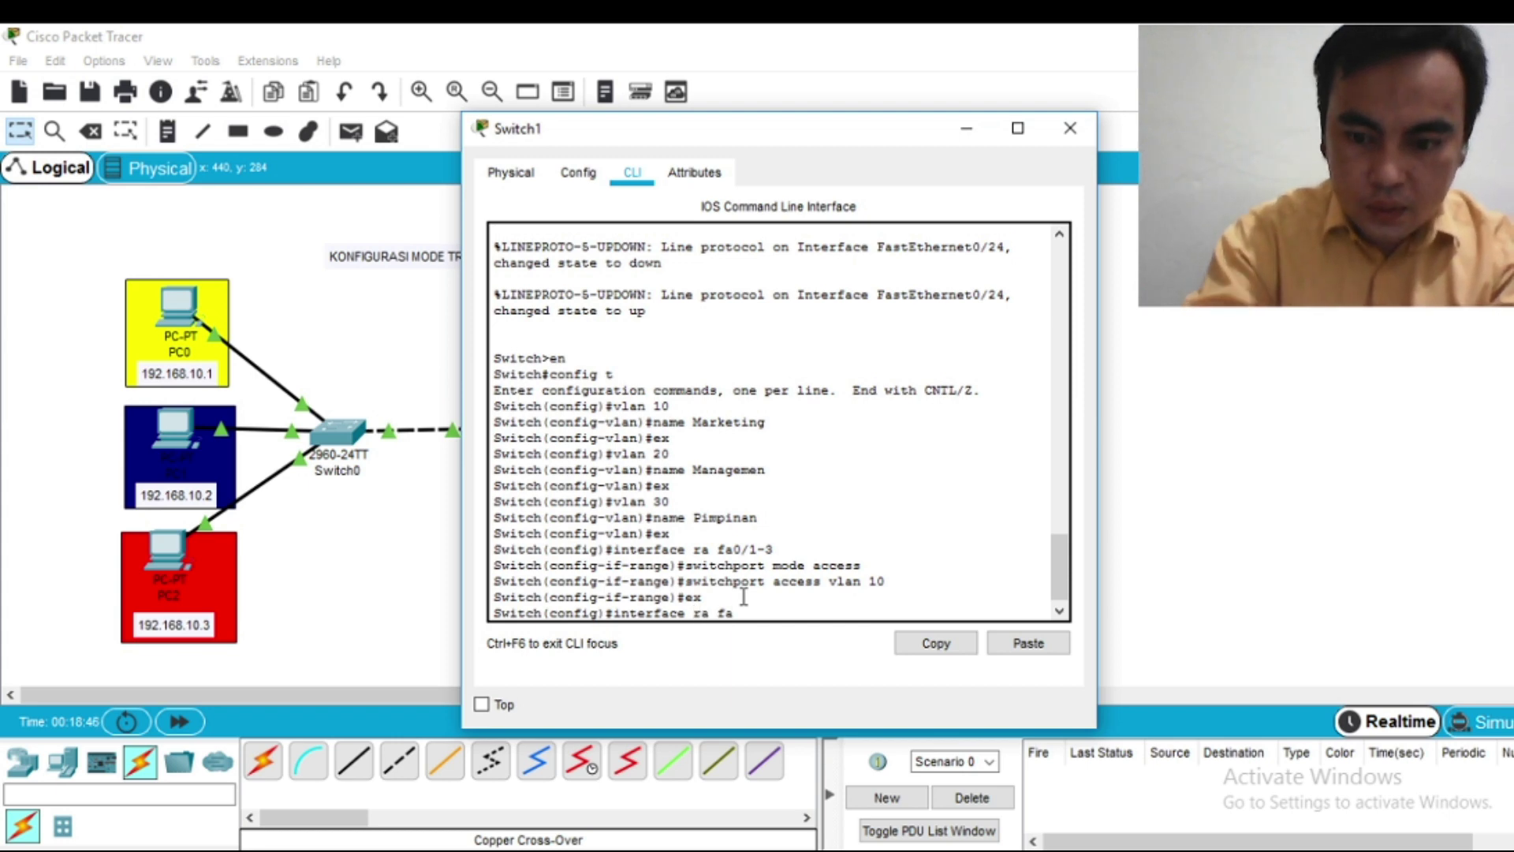
pyautogui.write('0/4-')
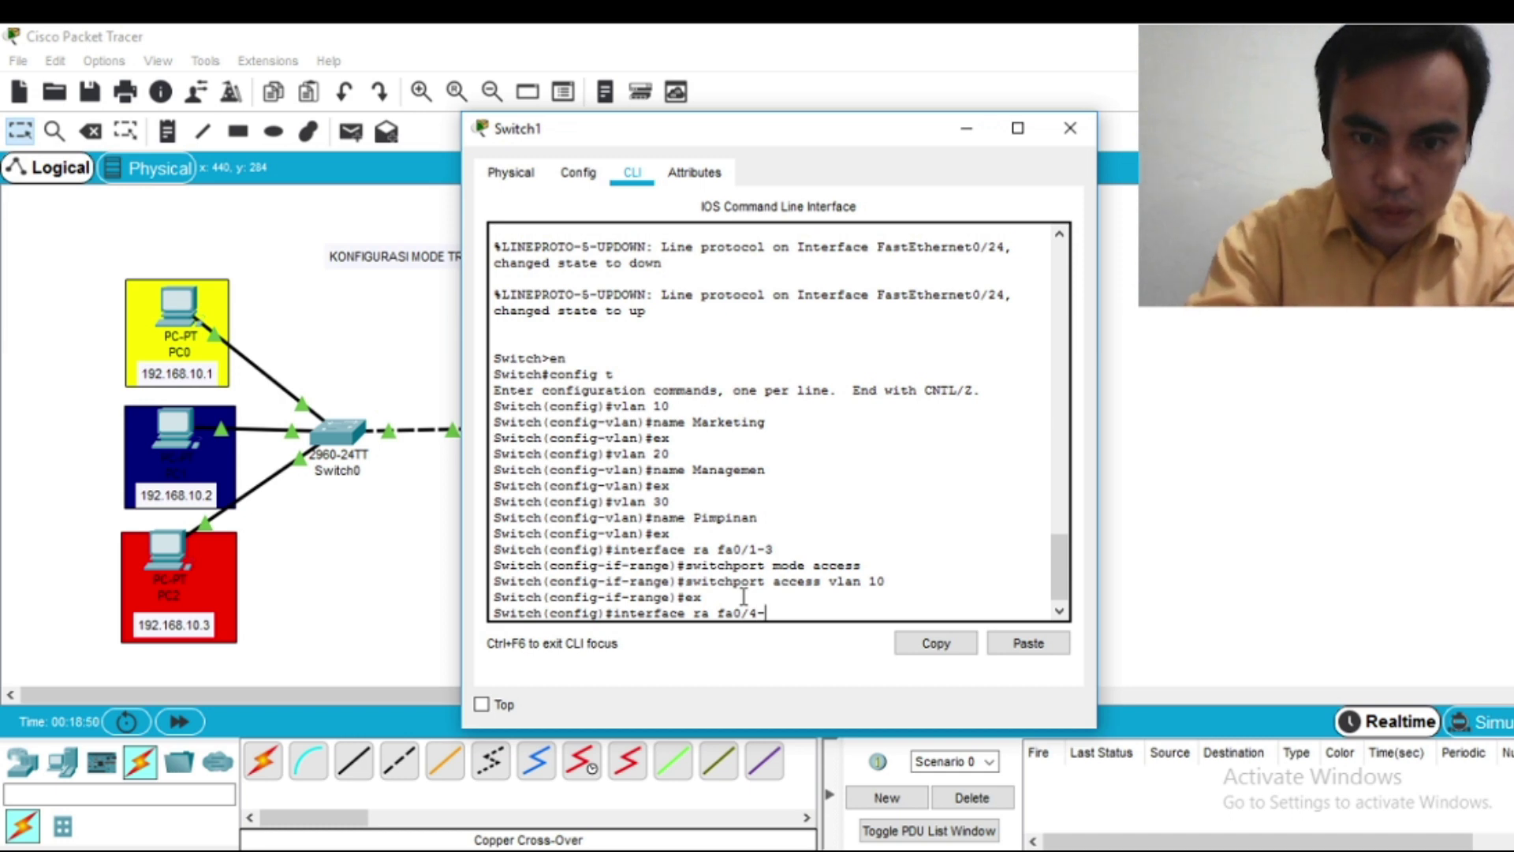
pyautogui.write('6')
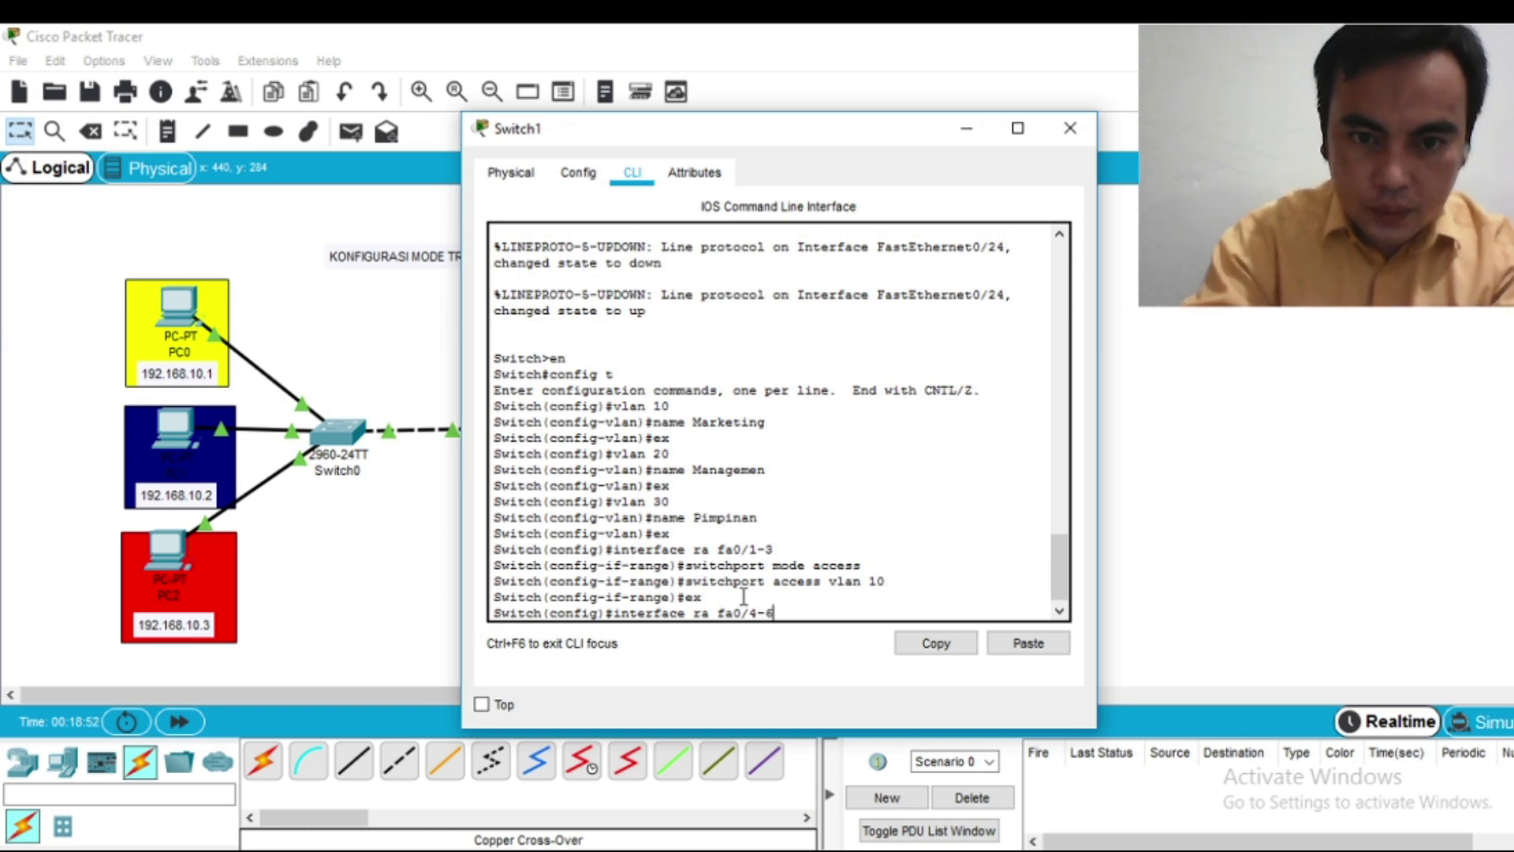
pyautogui.press('Return')
pyautogui.write('swit')
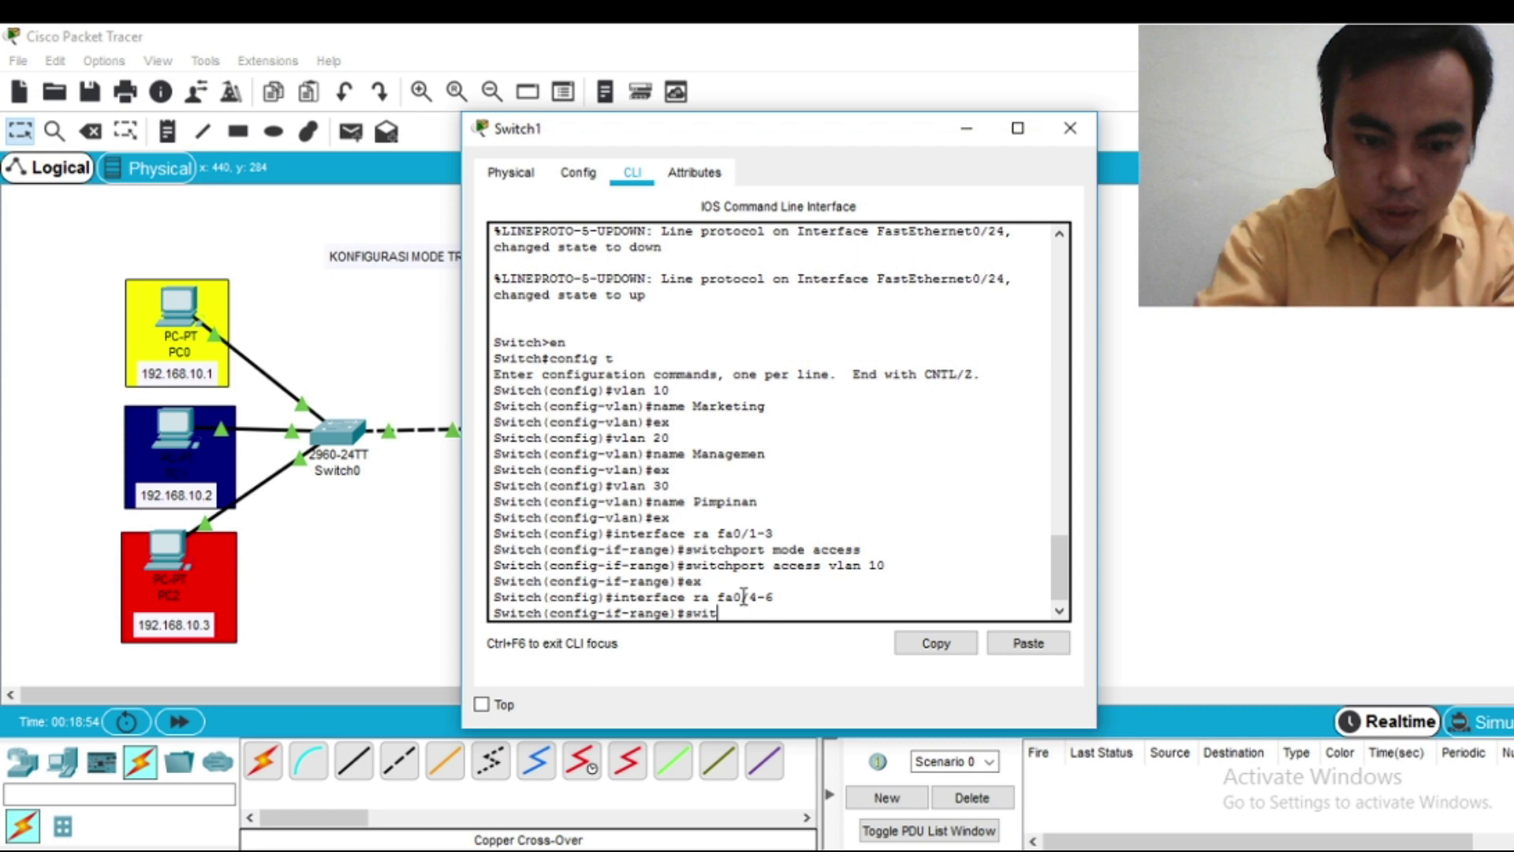
pyautogui.write('chport')
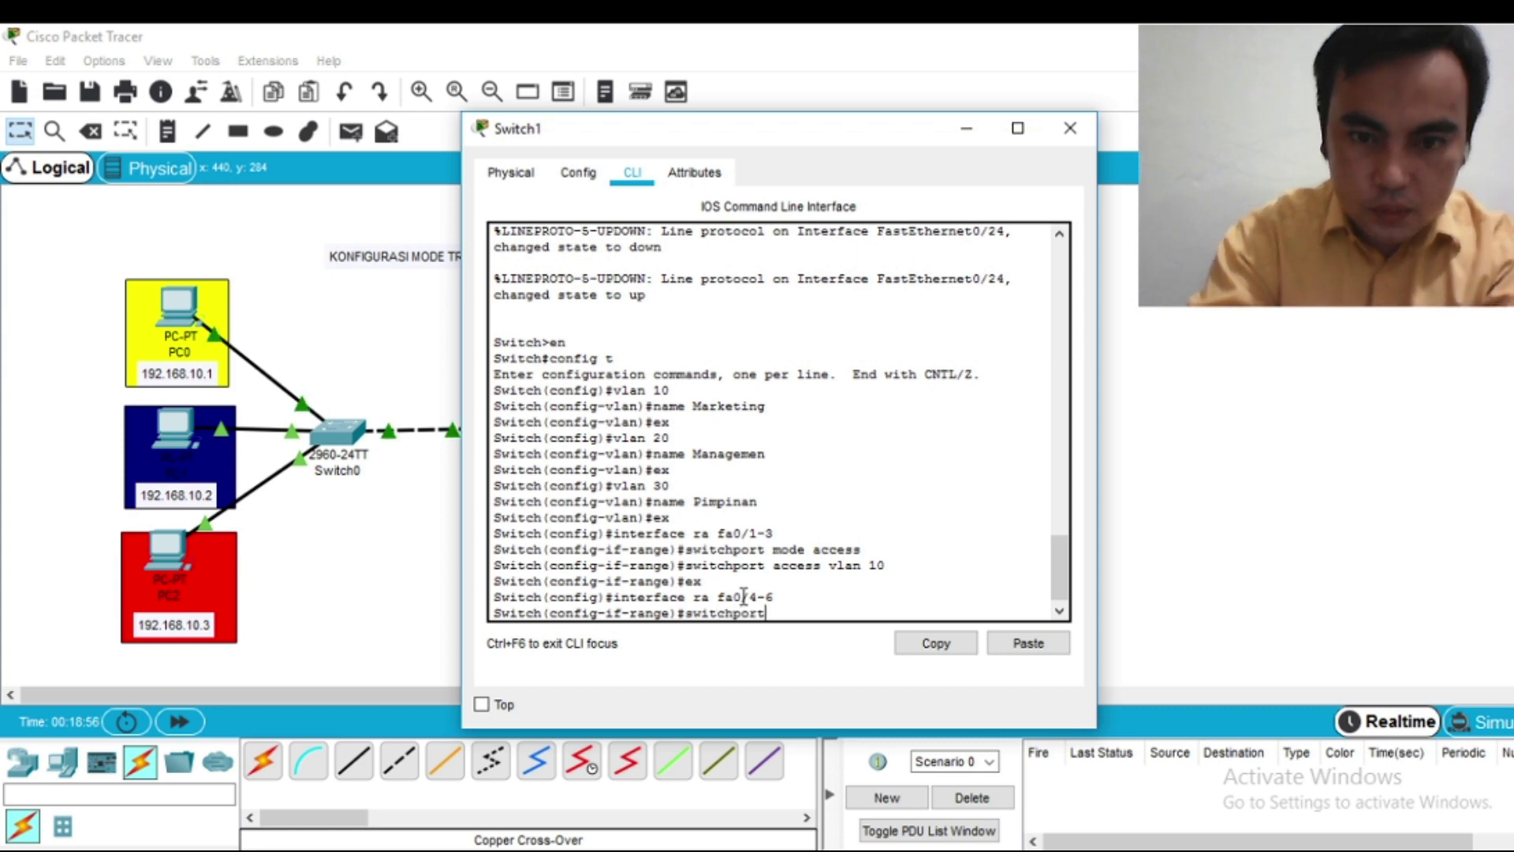
pyautogui.write(' mode access')
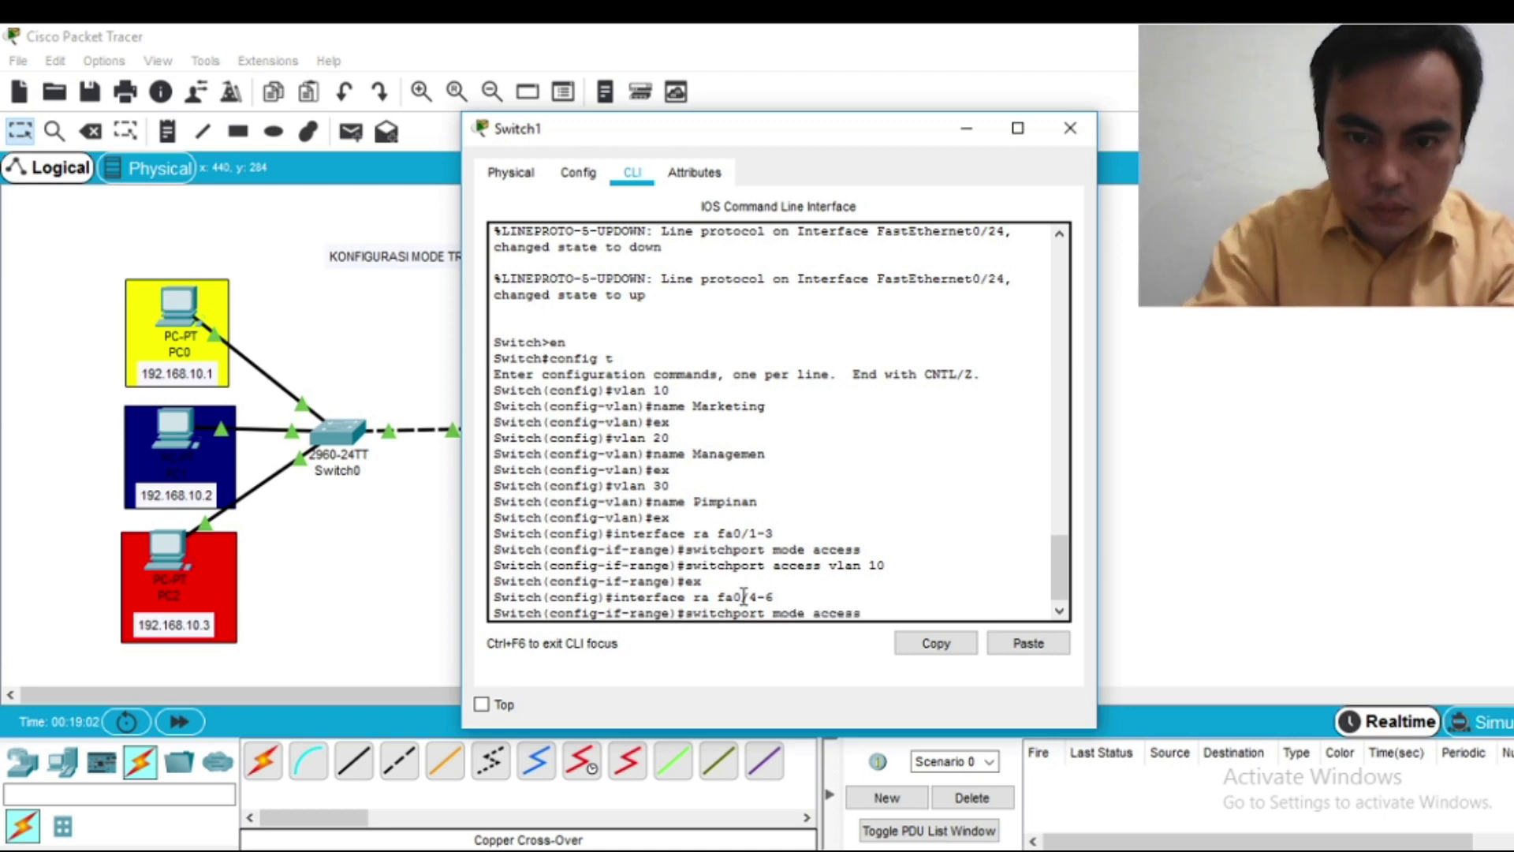
pyautogui.press('Return')
# Step: Assign Switch1's ports fa0/4-6 to VLAN 20 with switchport access vlan 20, and exit the interface range
pyautogui.write('swit')
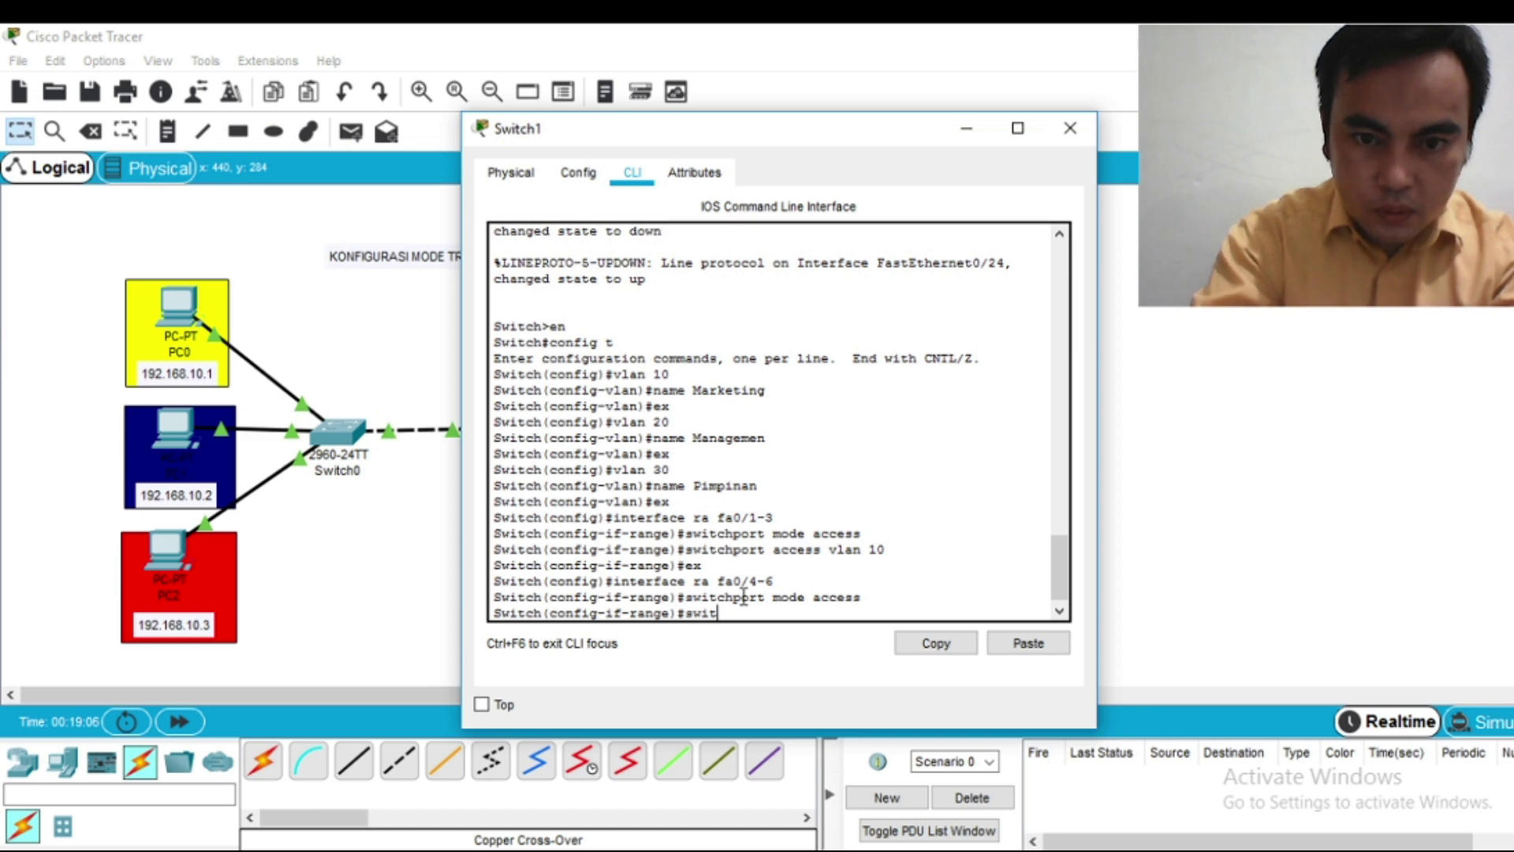
pyautogui.write('chport')
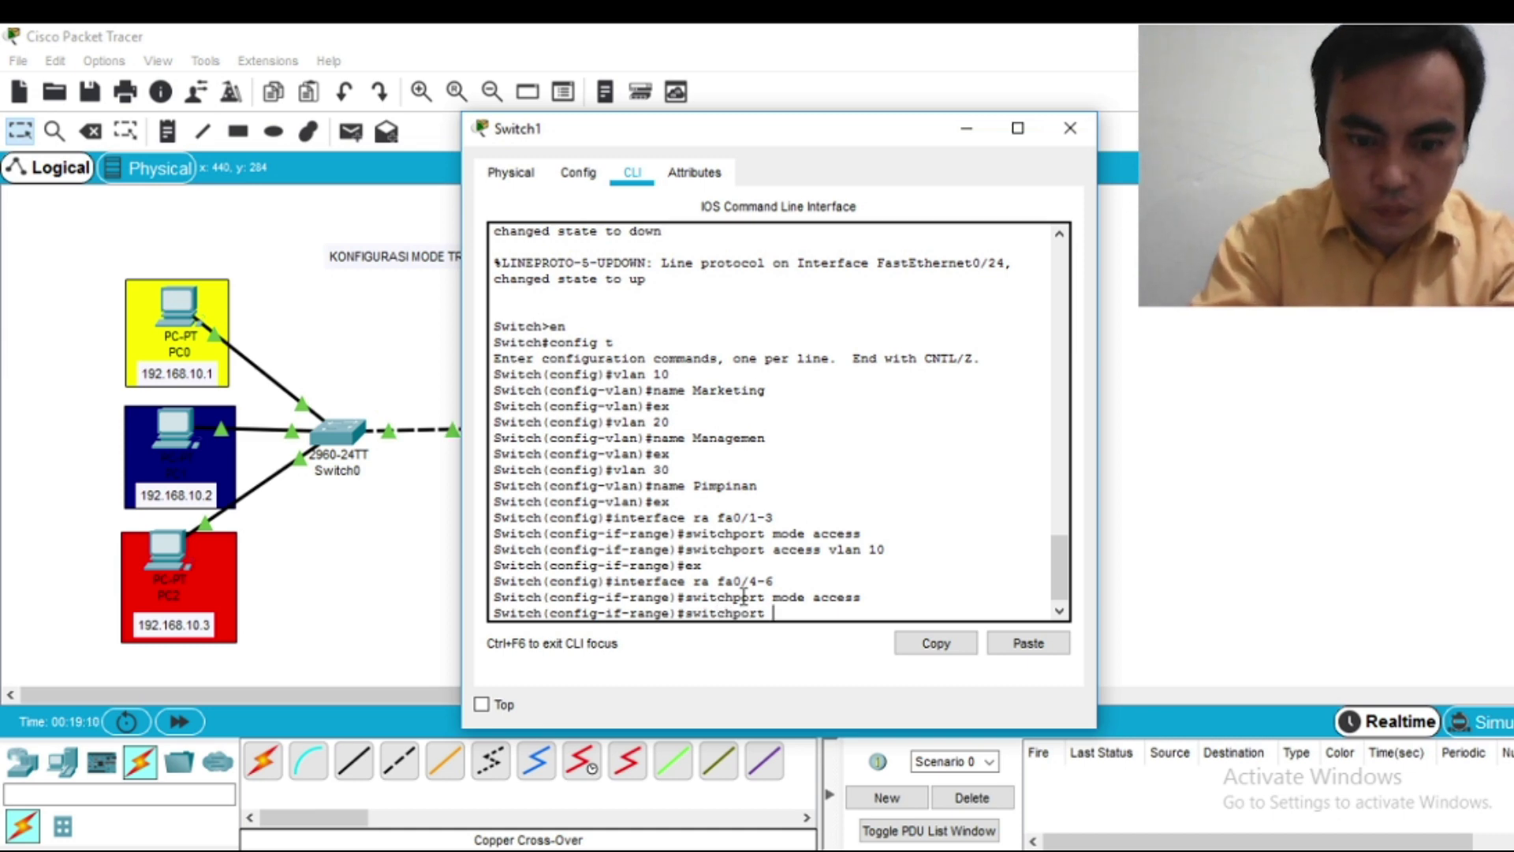
pyautogui.write(' acce')
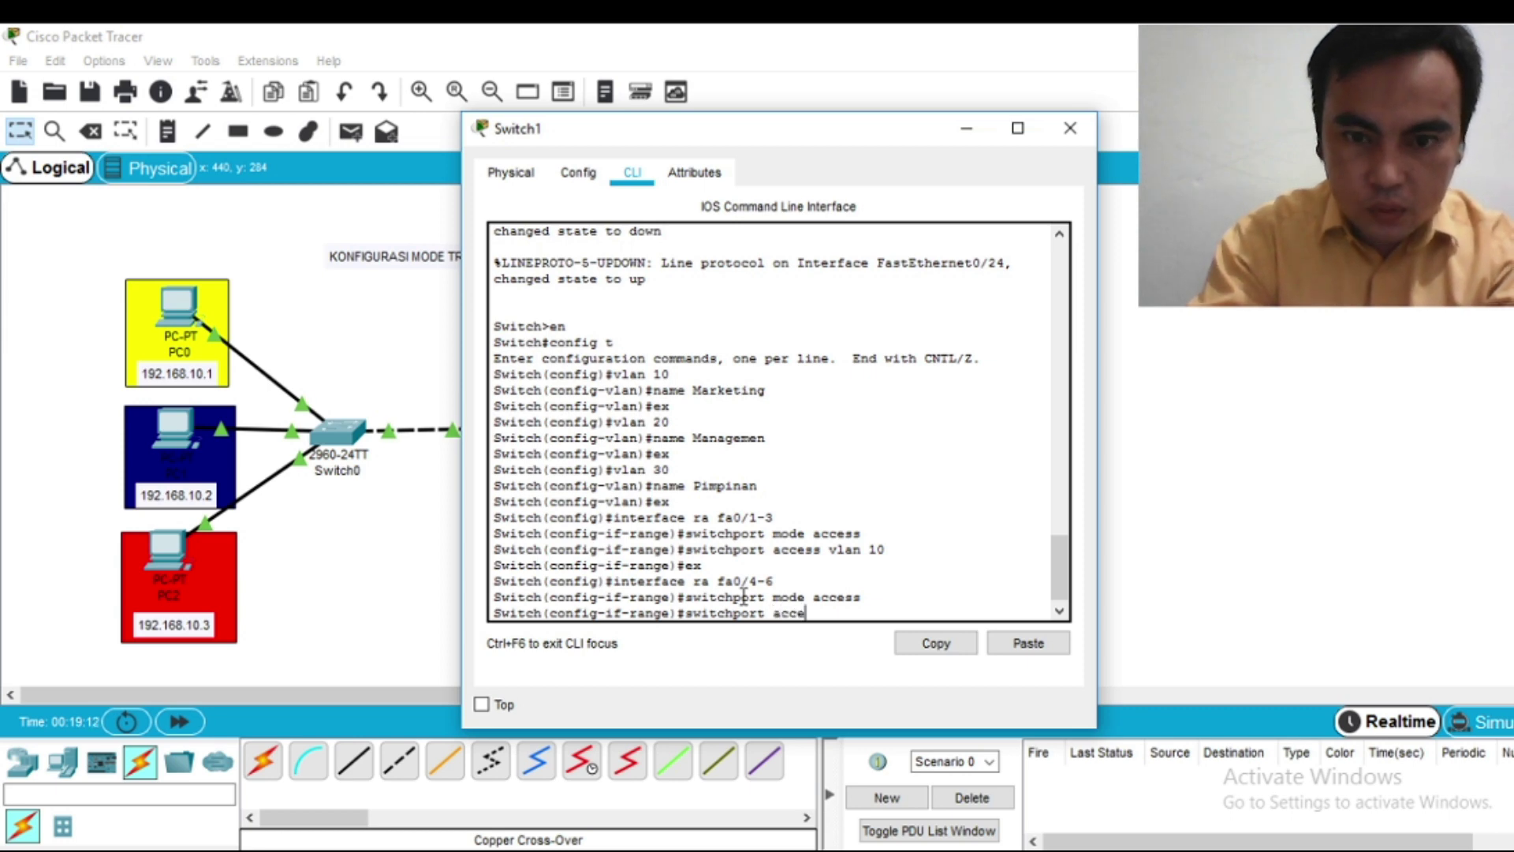
pyautogui.write('ss vlan 20')
pyautogui.press('Return')
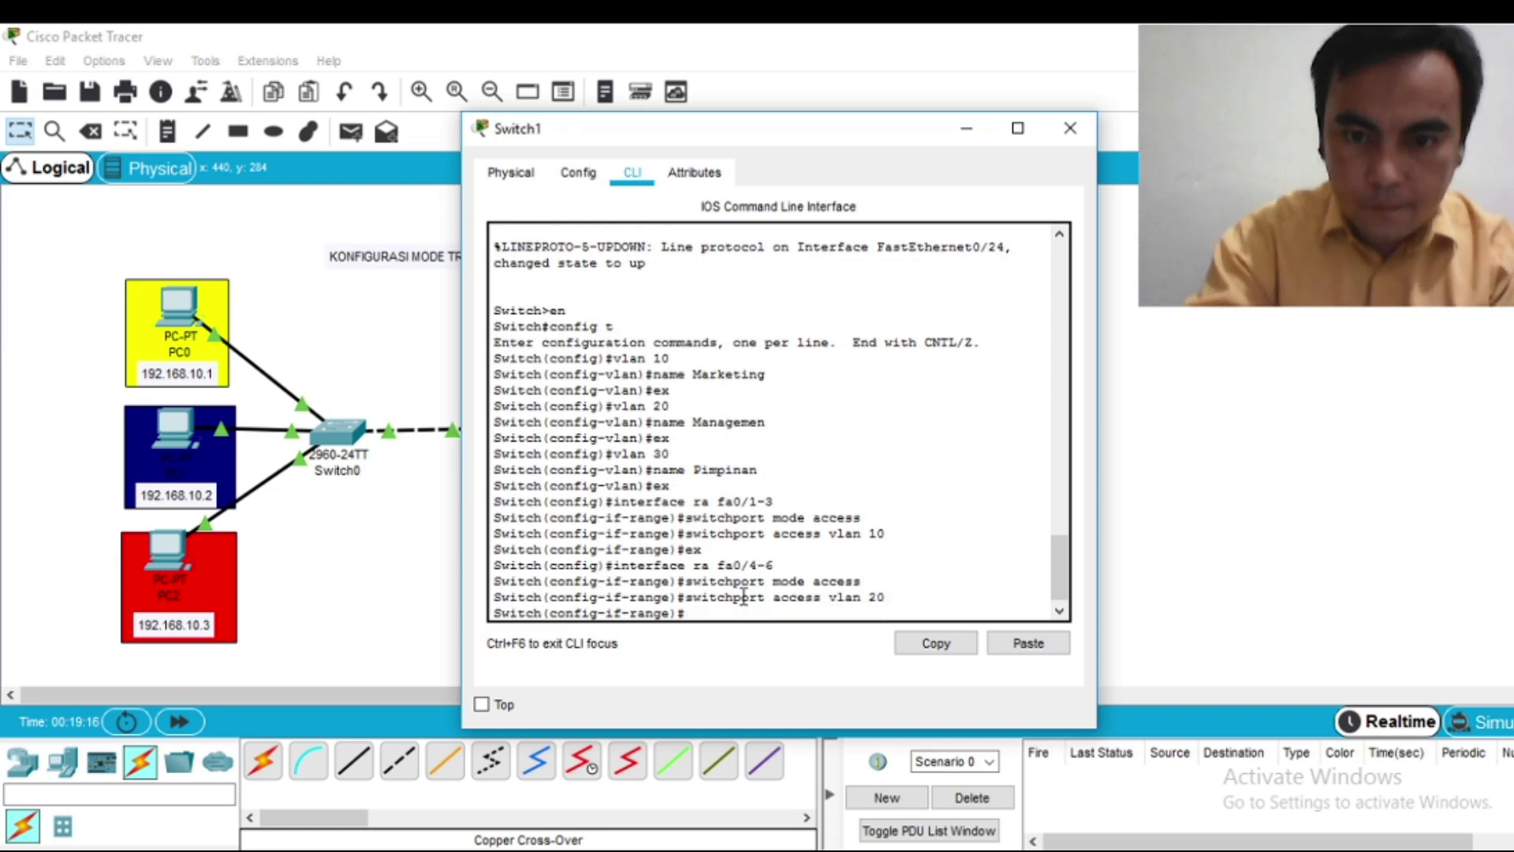
pyautogui.write('ex')
pyautogui.press('Return')
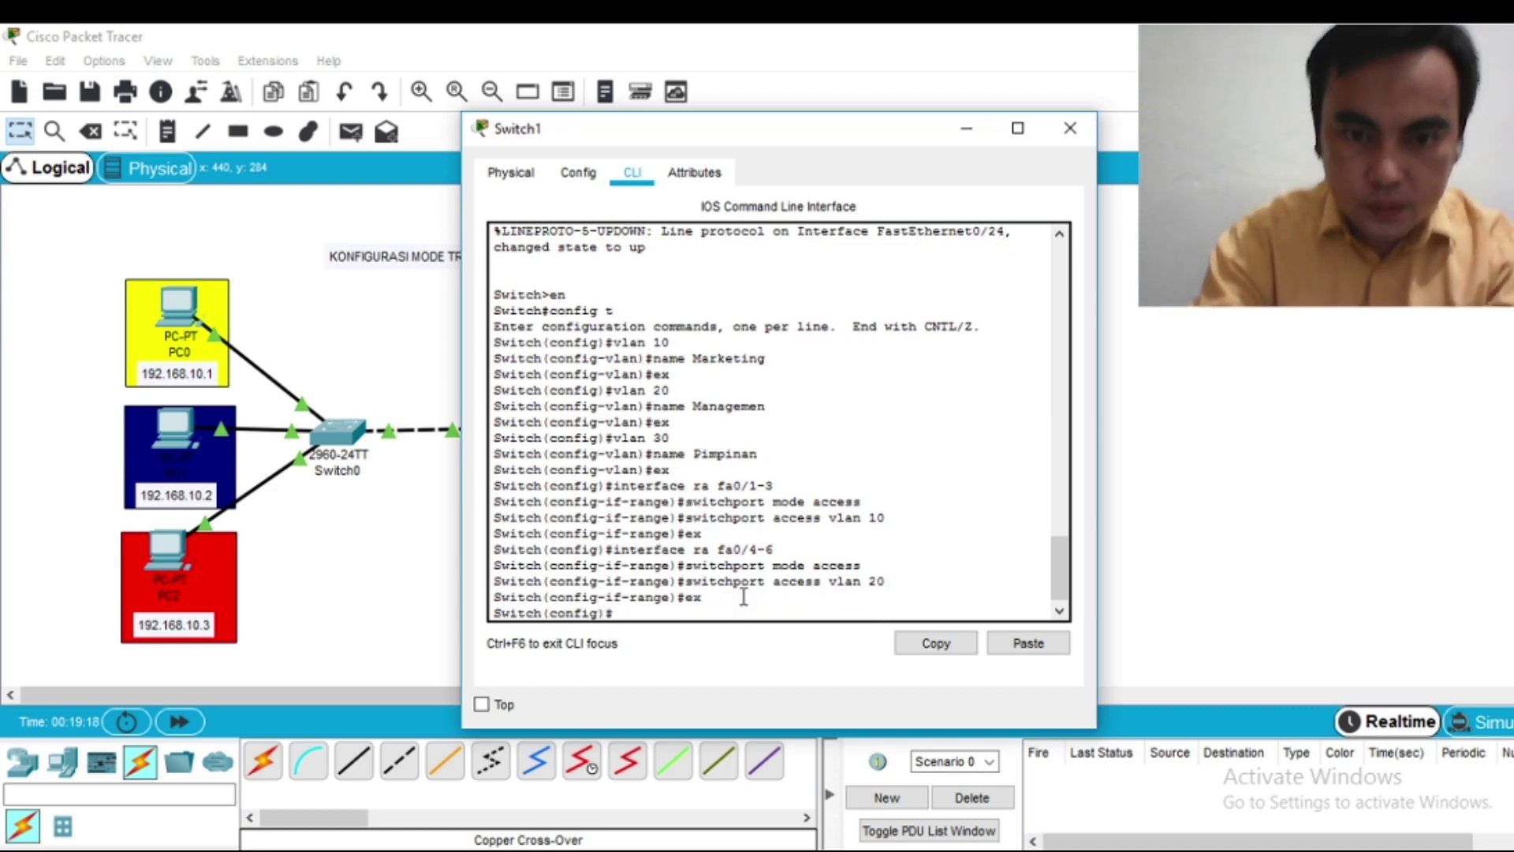
# Step: Select Switch1's ports with interface ra fa0/7-9 and apply switchport mode access to them
pyautogui.write('nt')
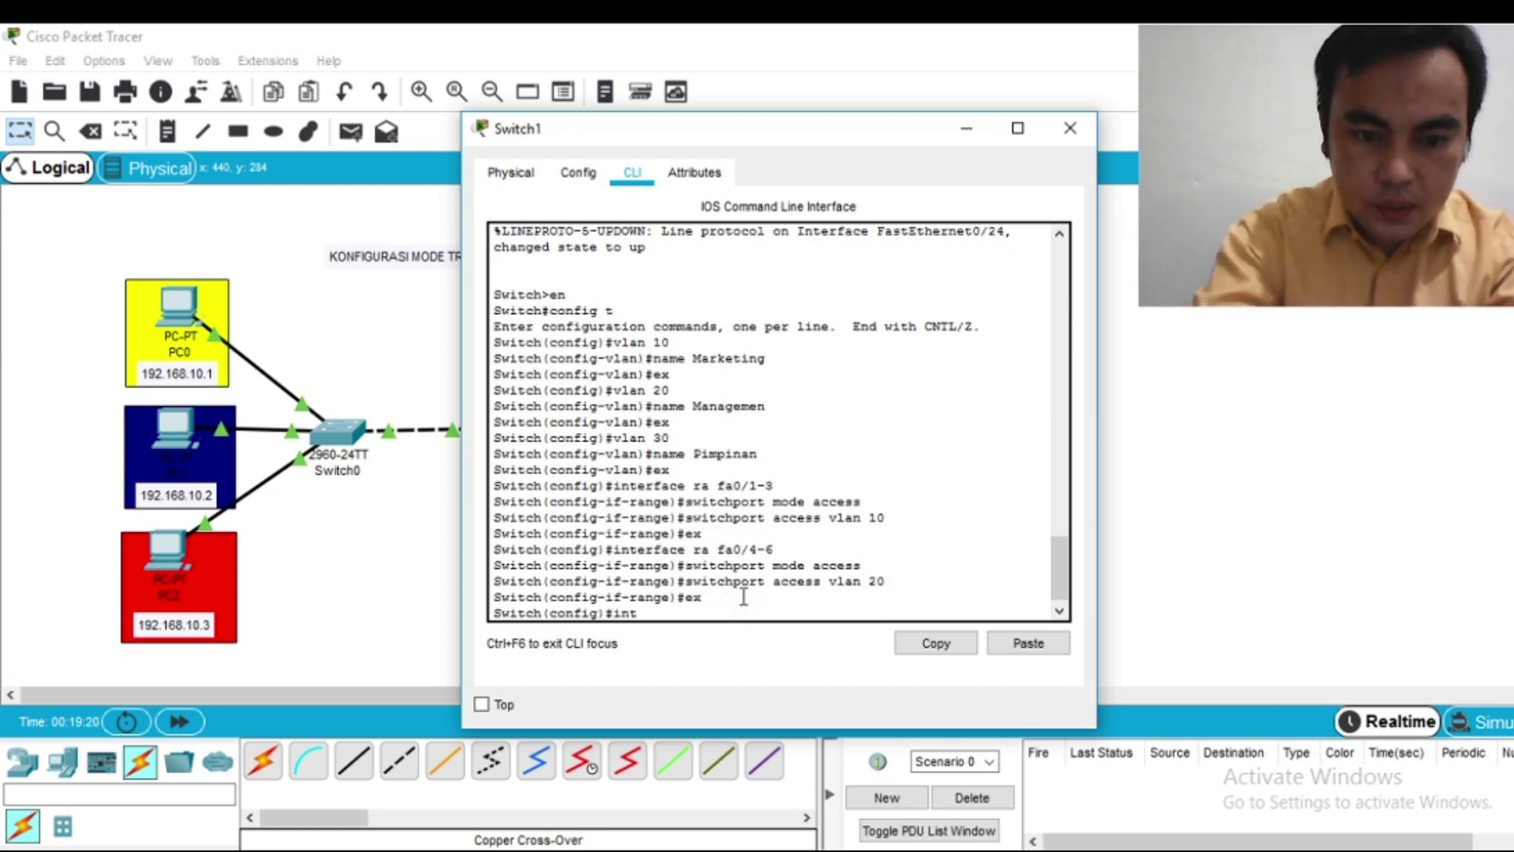
pyautogui.write('erface ra fa0/7-9')
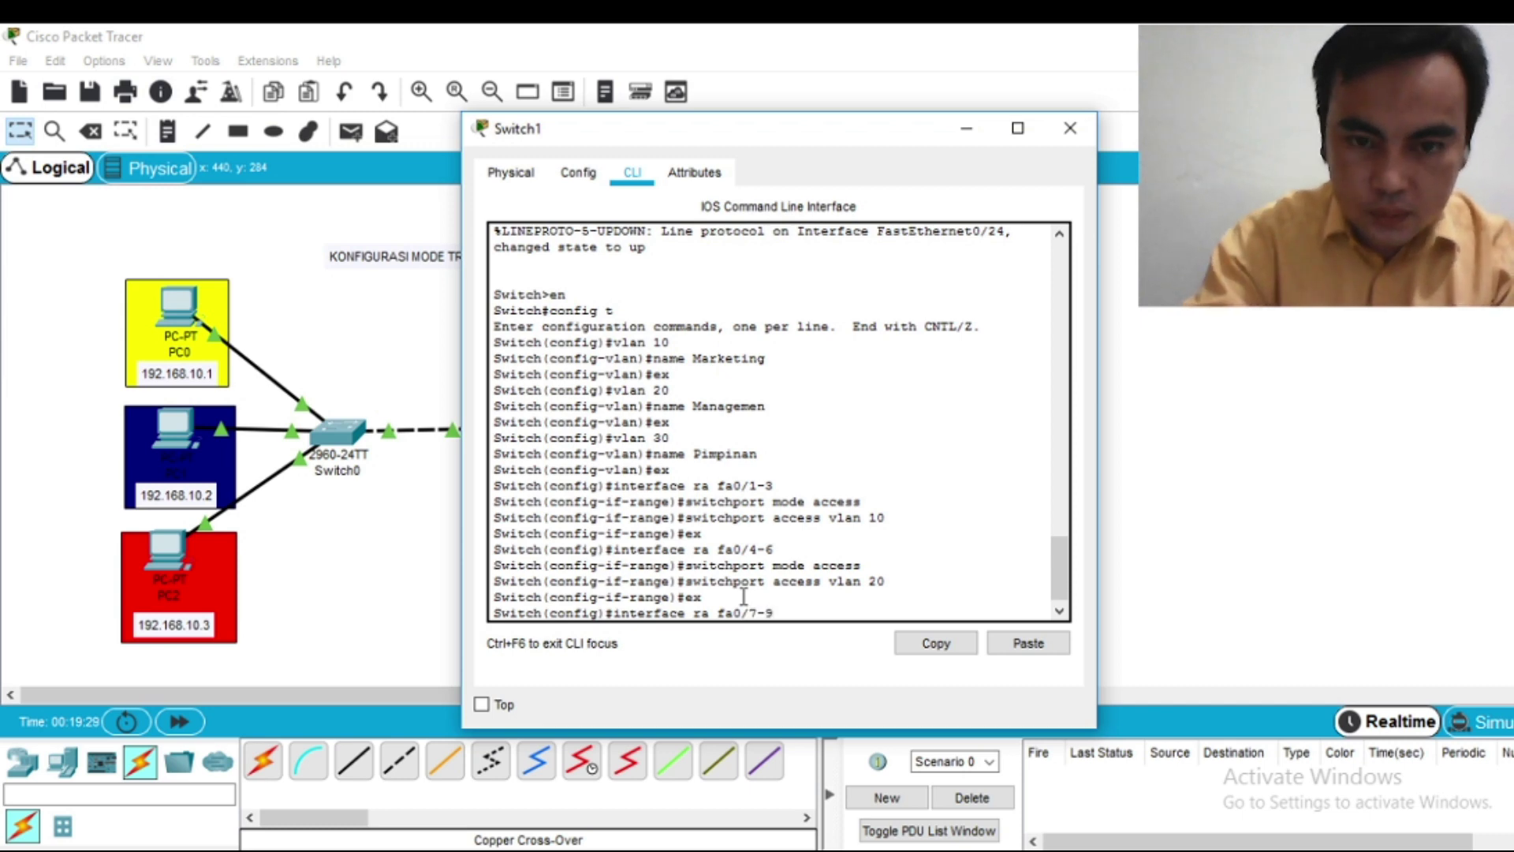
pyautogui.press('Return')
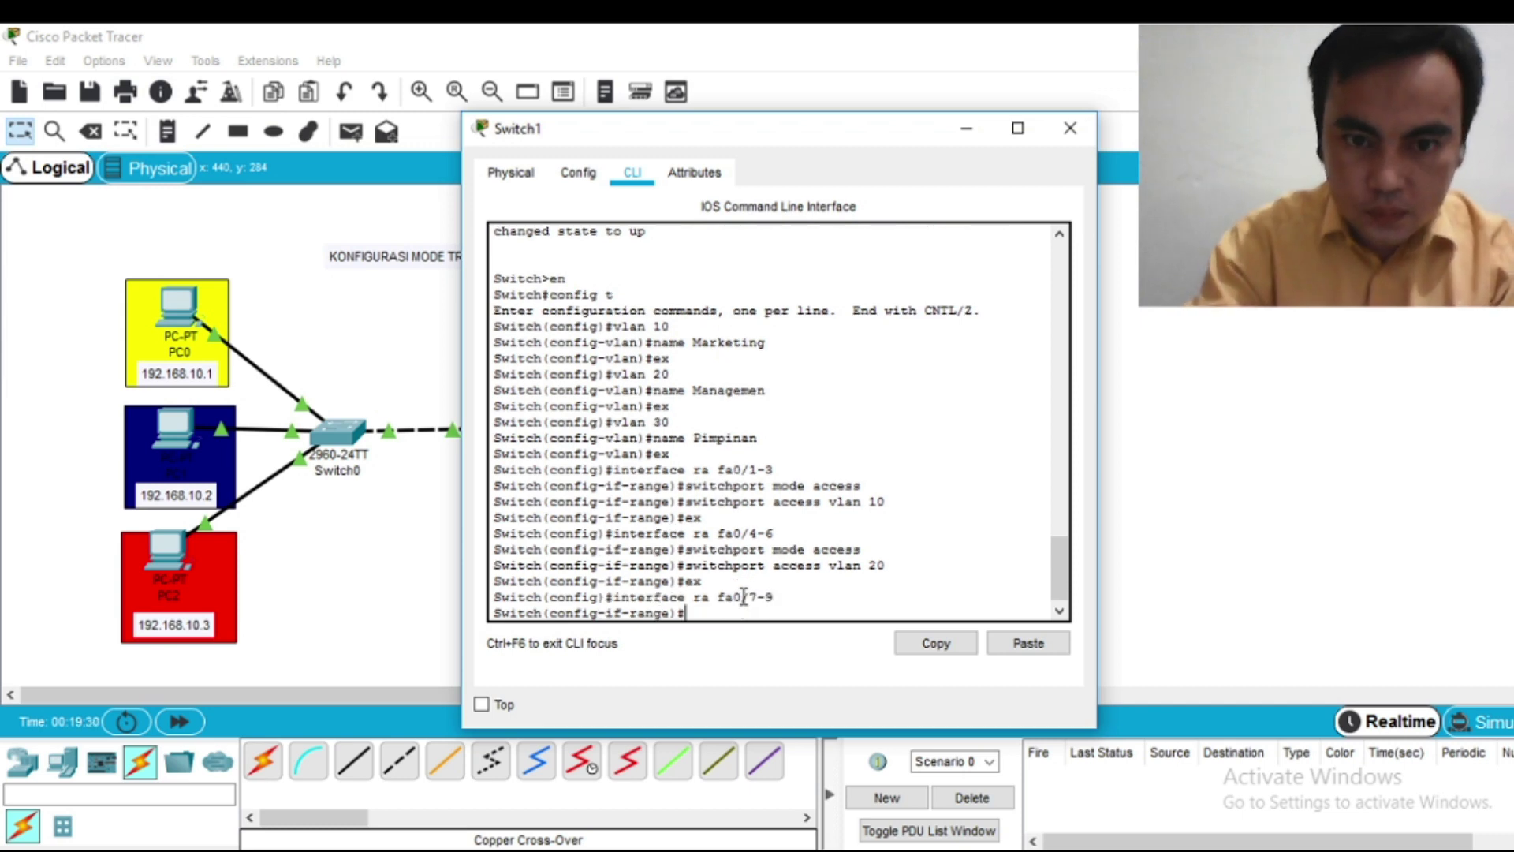
pyautogui.press('Up')
pyautogui.press('Up')
pyautogui.press('Up')
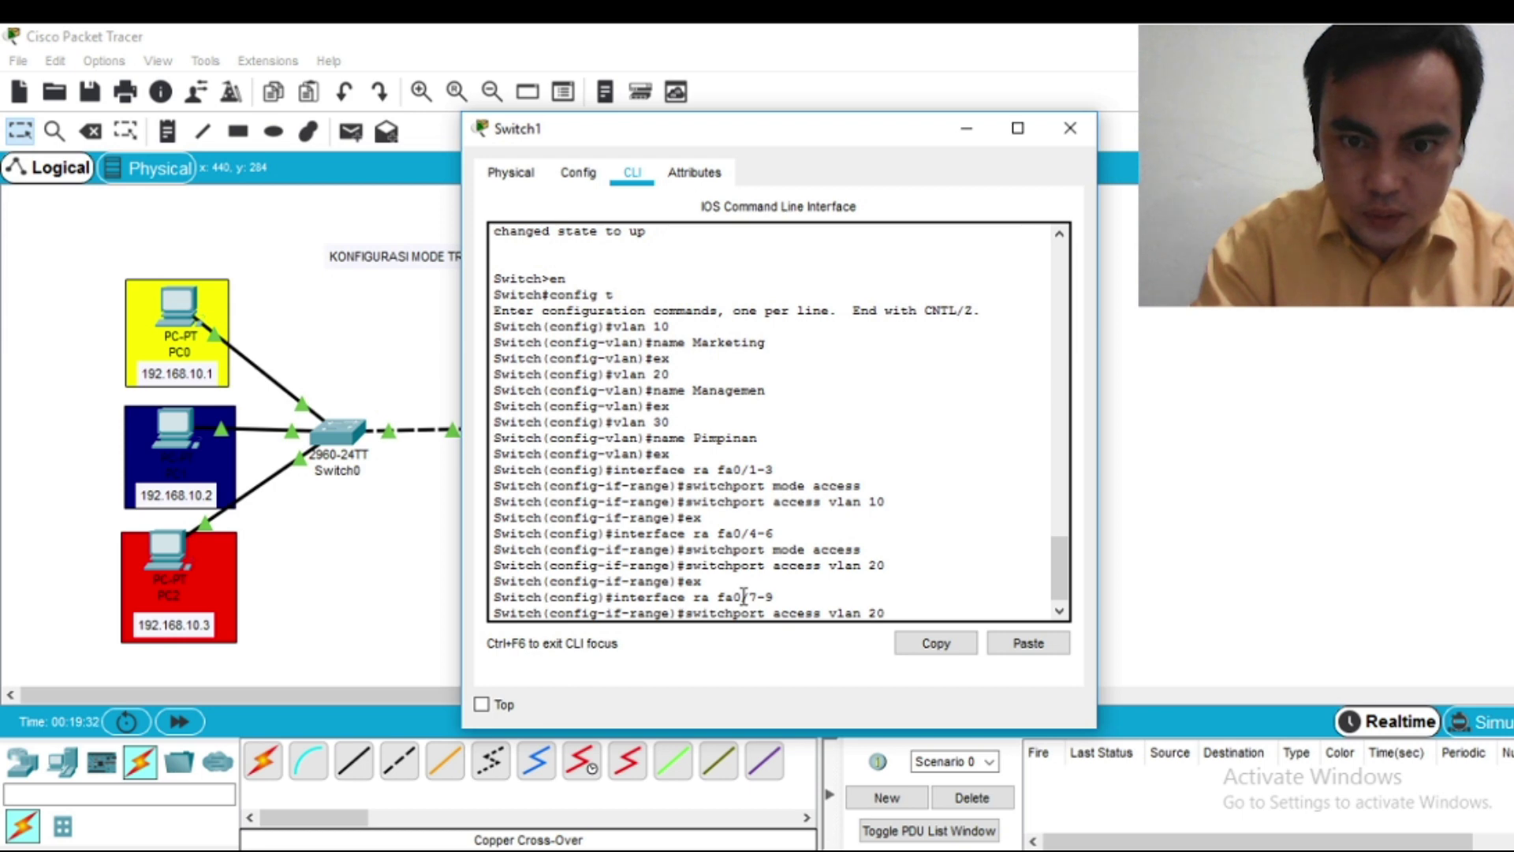
pyautogui.press('Up')
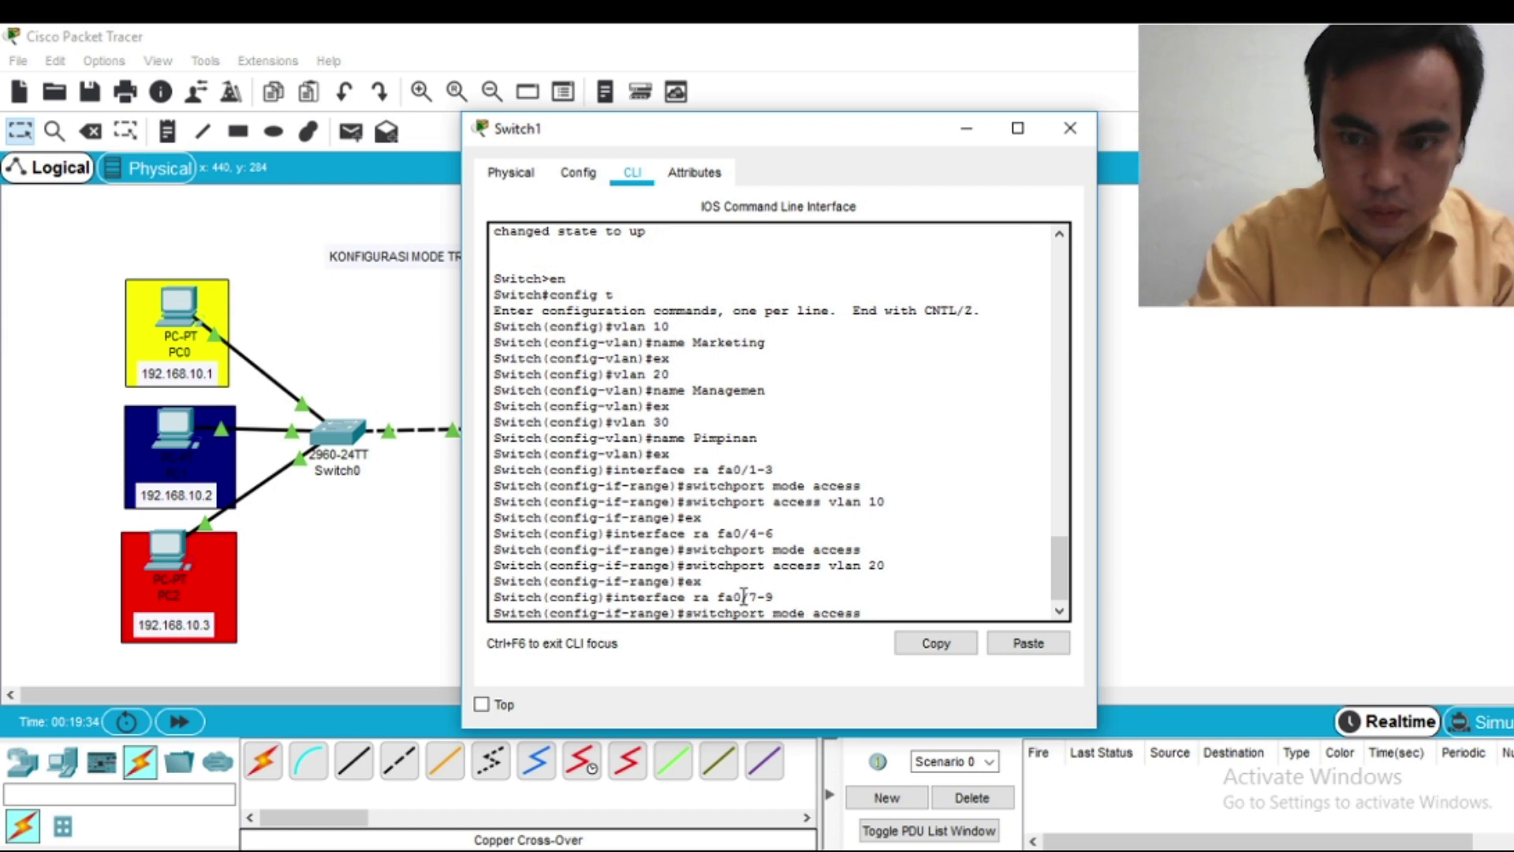
pyautogui.press('Return')
# Step: Assign Switch1's ports fa0/7-9 to VLAN 30 with switchport access vlan 30, and exit the interface range
pyautogui.press('Up')
pyautogui.press('Up')
pyautogui.press('Up')
pyautogui.press('Up')
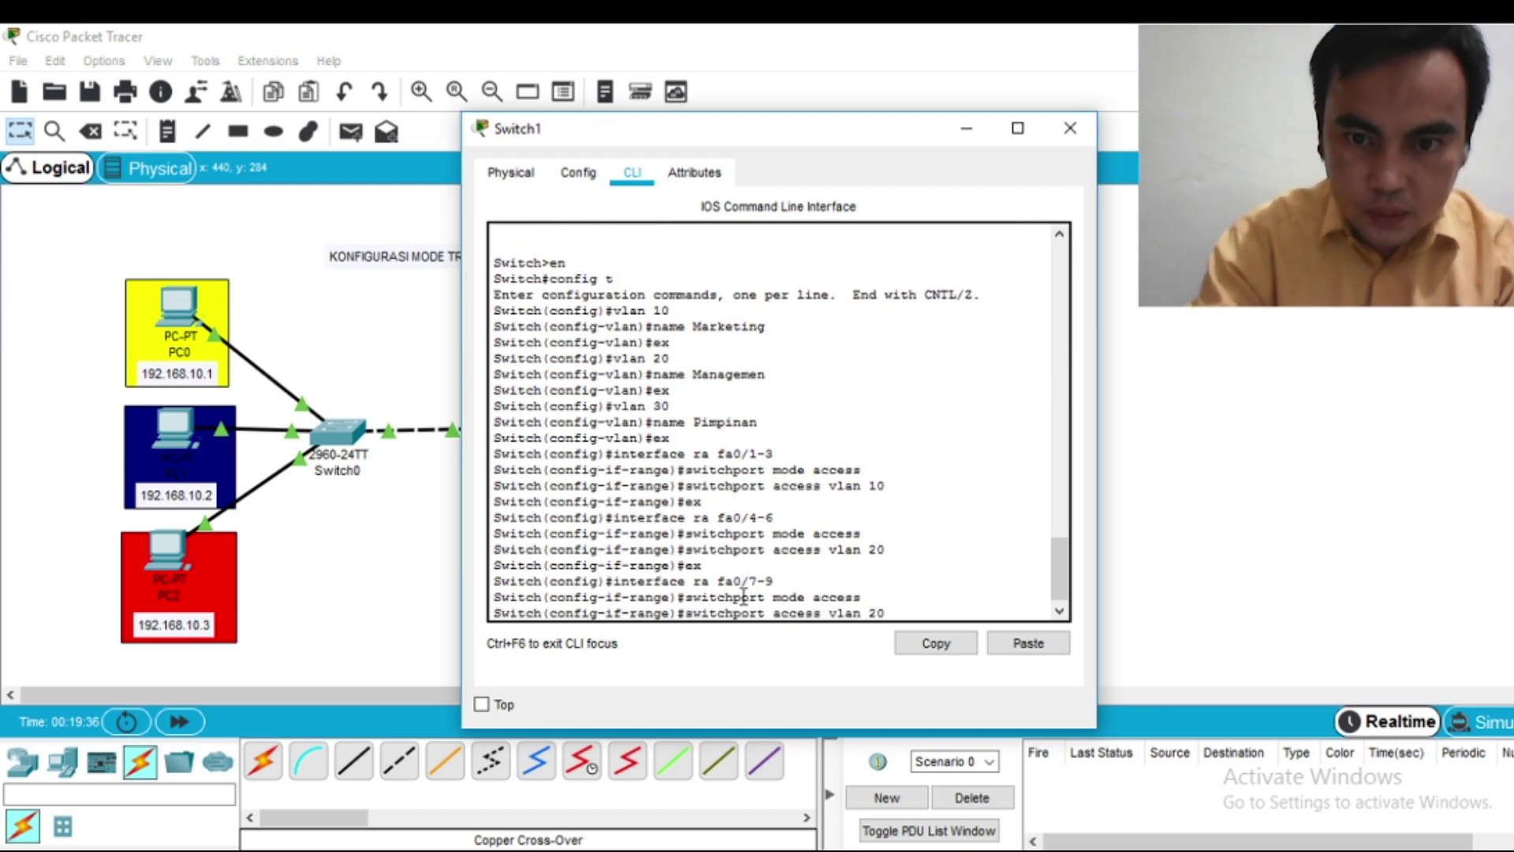
pyautogui.write('3')
pyautogui.press('Return')
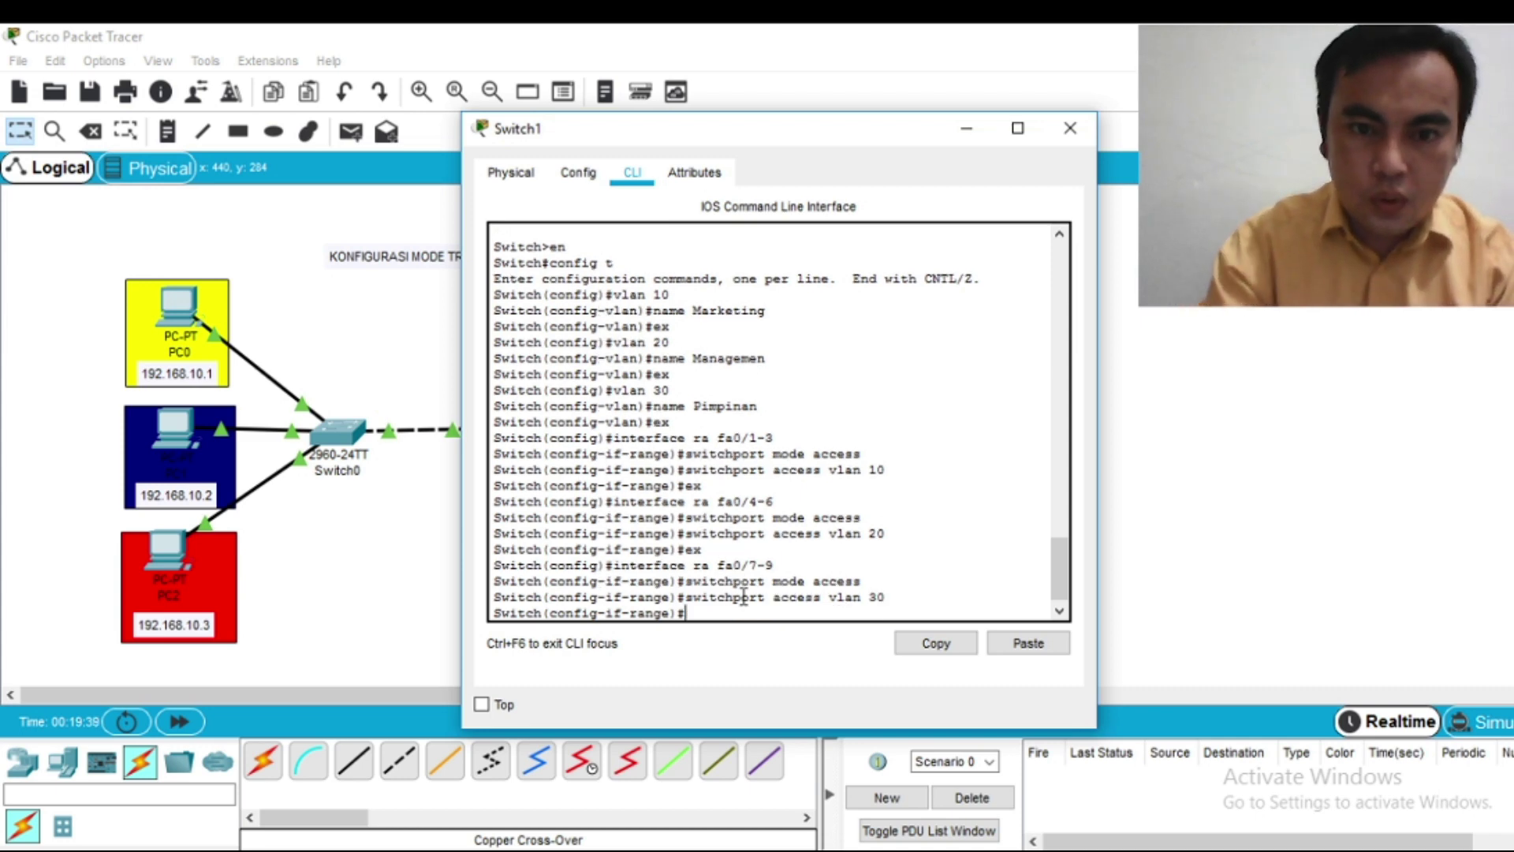
pyautogui.write('ex')
pyautogui.press('Return')
# Step: Leave Switch1's configuration mode and run show vlan to examine the names and ports of VLANs 10, 20 and 30
pyautogui.write('ex')
pyautogui.press('Return')
pyautogui.press('Return')
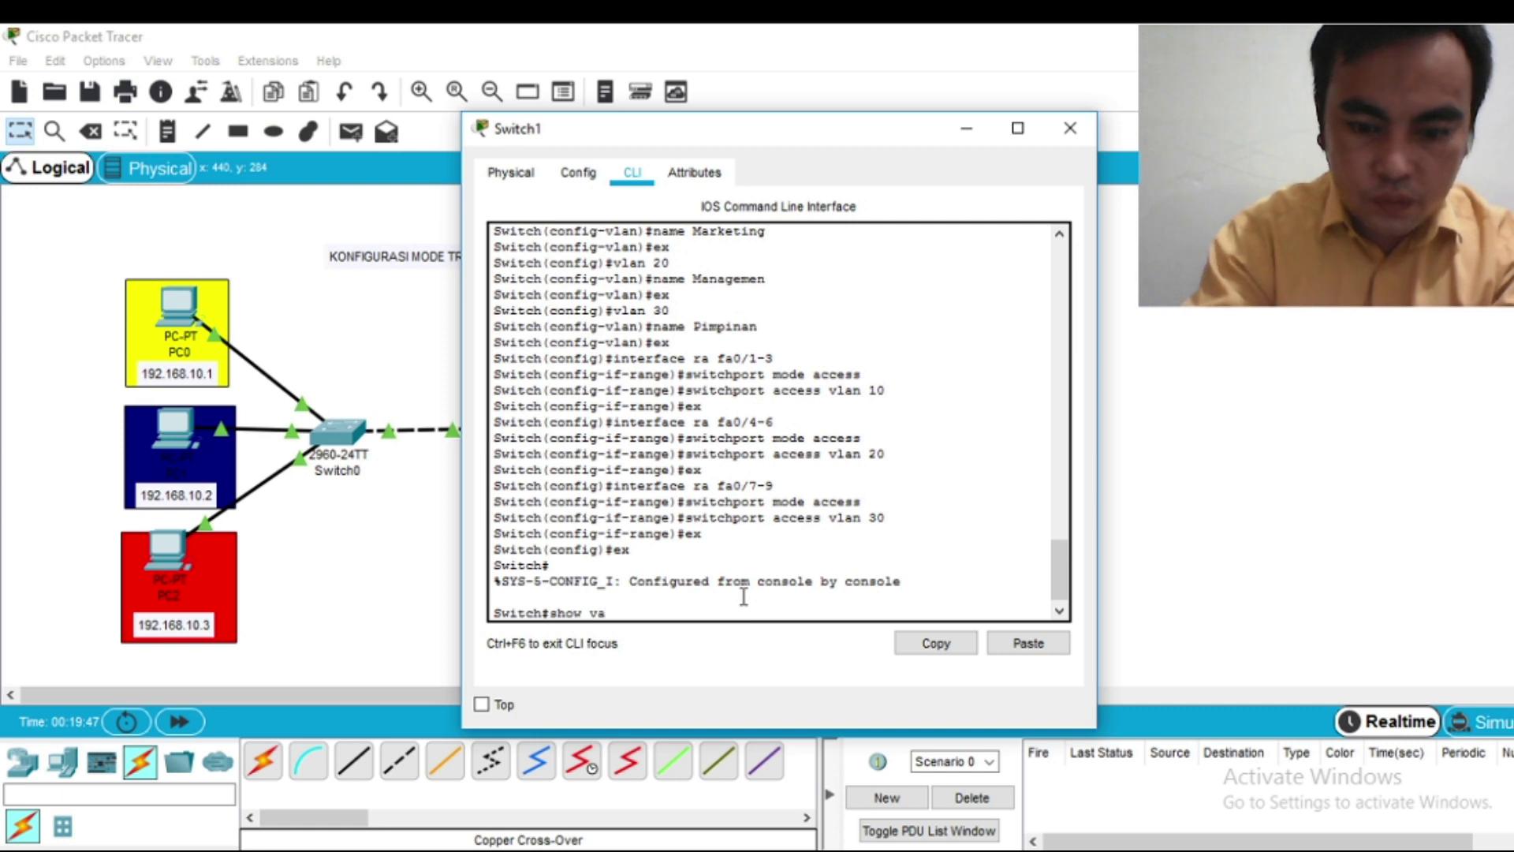
pyautogui.write('show vlan')
pyautogui.press('Return')
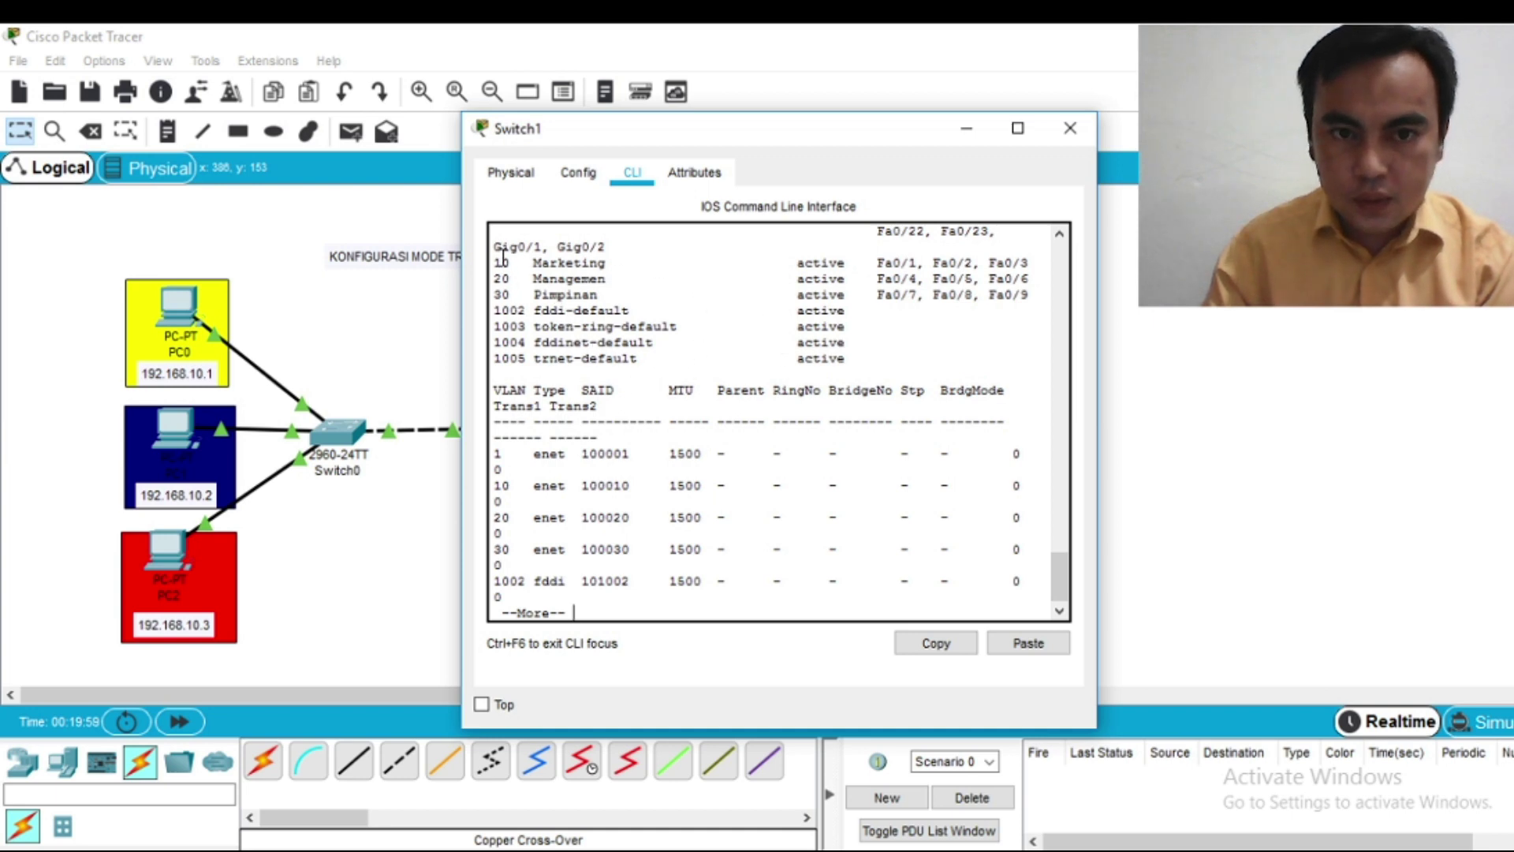
pyautogui.scroll(1, 559, 305)
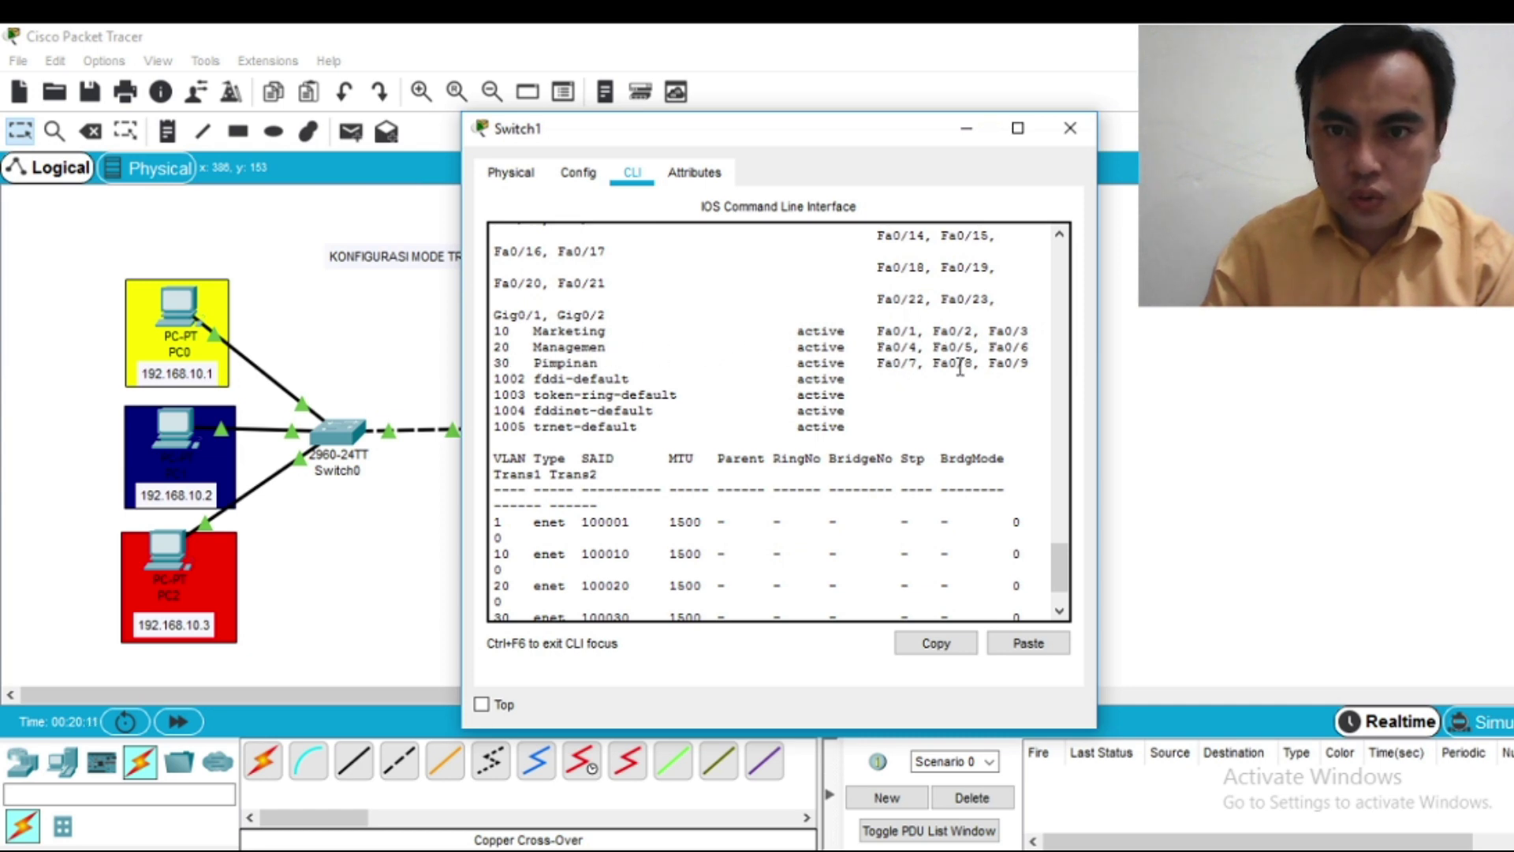
pyautogui.scroll(-2, 739, 524)
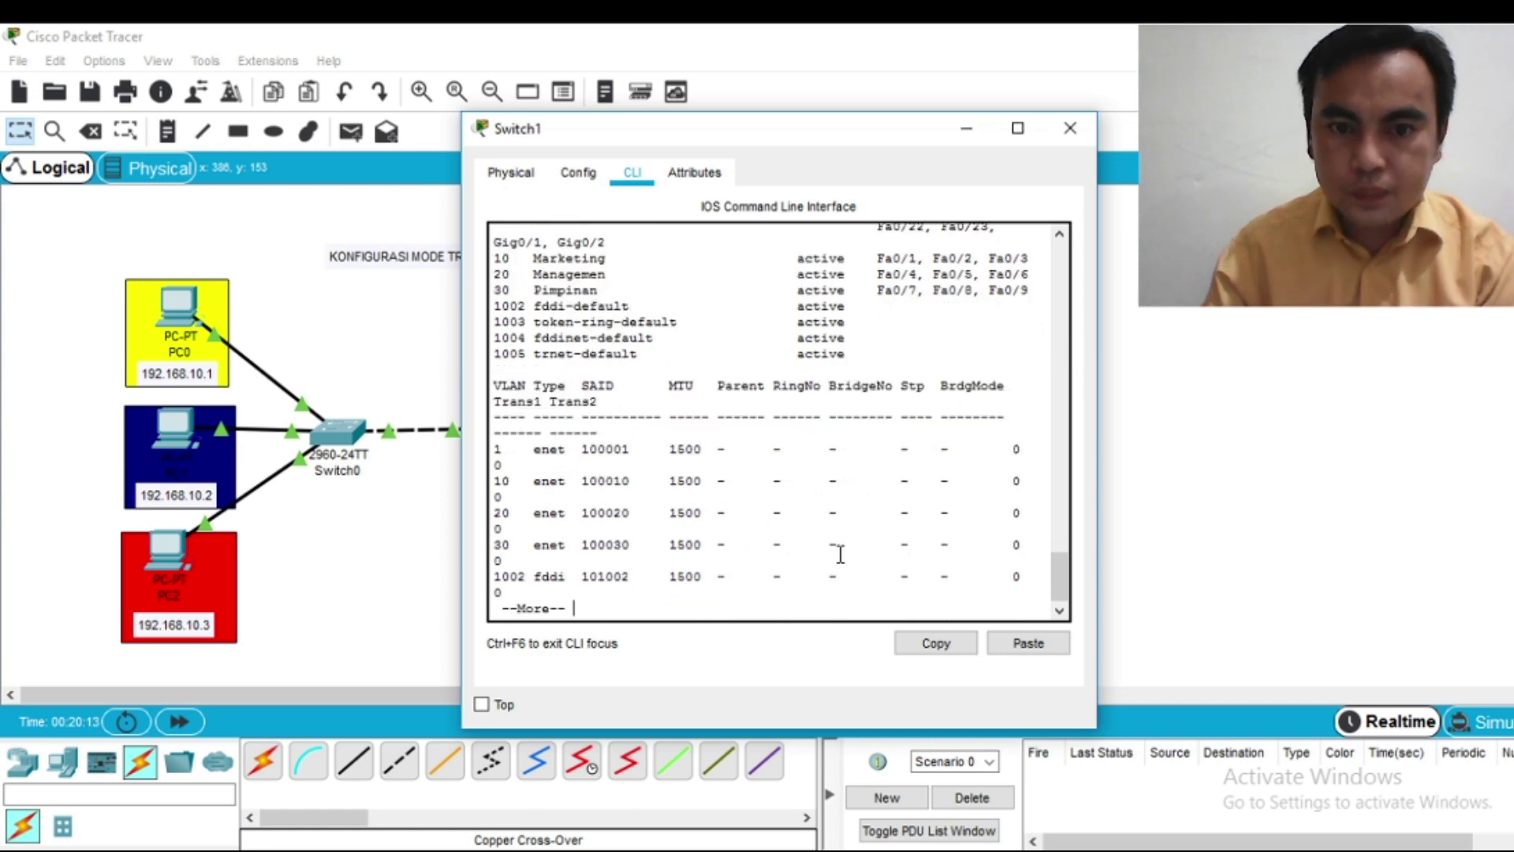
# Step: Page through the rest of Switch1's show vlan output until the command prompt returns
pyautogui.press('Return')
pyautogui.press('Return')
pyautogui.press('Return')
pyautogui.press('Return')
pyautogui.press('Return')
pyautogui.press('Return')
pyautogui.press('Return')
pyautogui.press('Return')
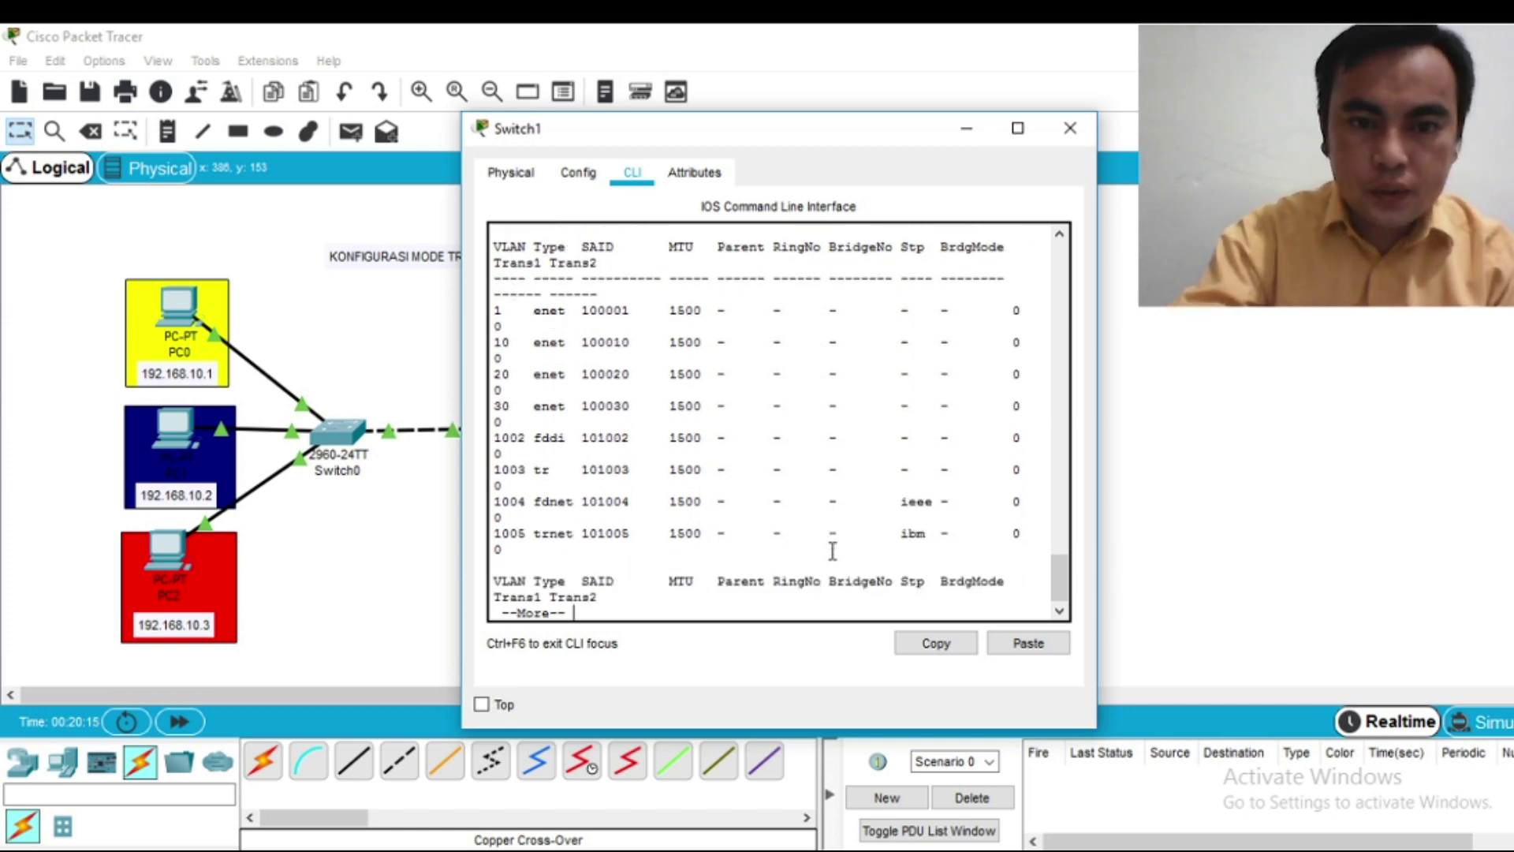
pyautogui.press('Return')
pyautogui.press('Return')
pyautogui.press('Return')
pyautogui.press('Return')
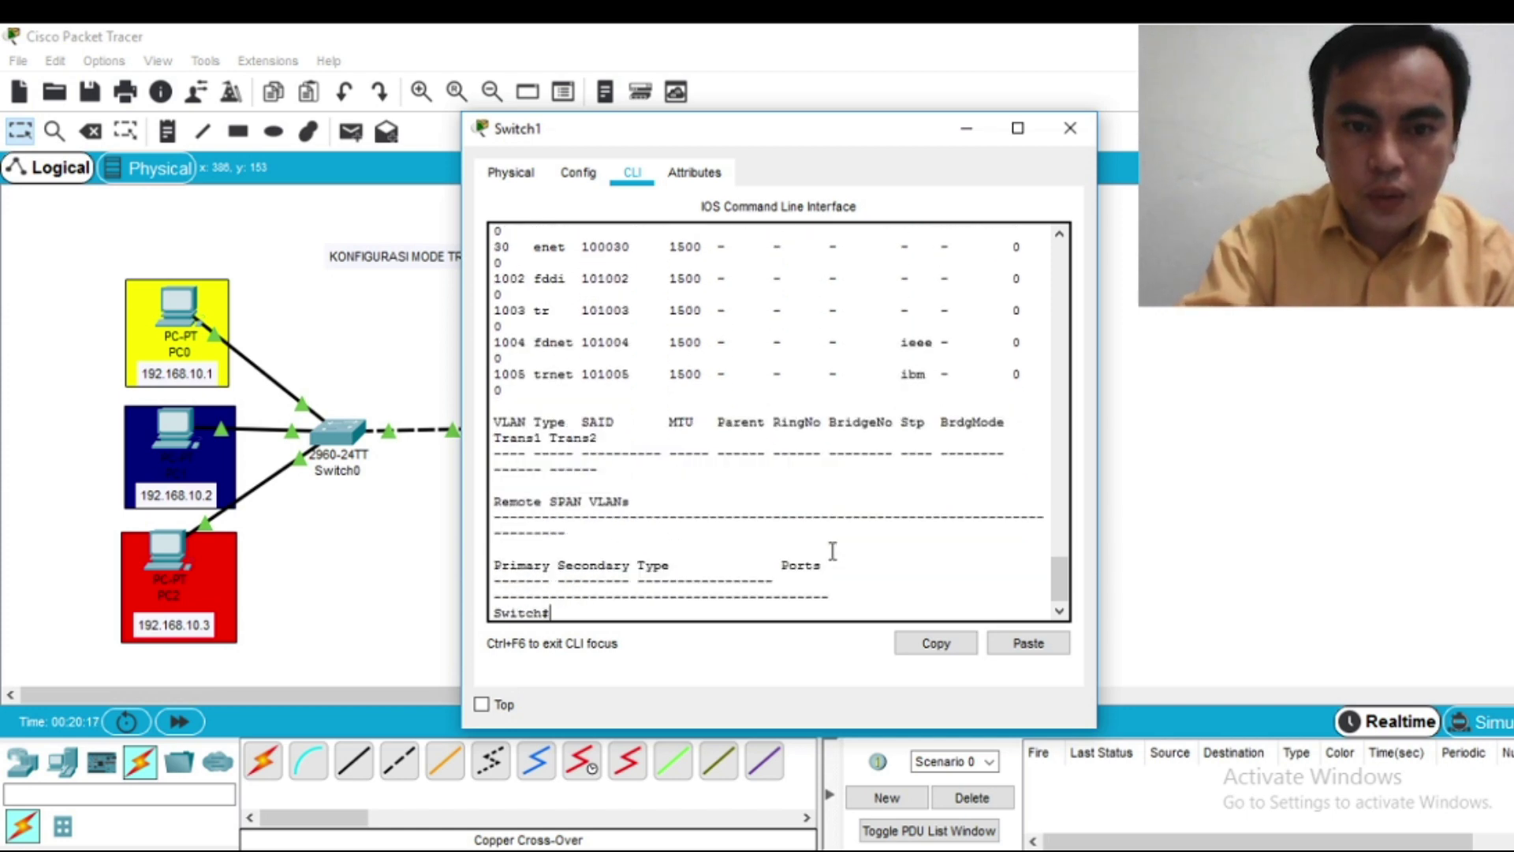
# Step: Move Switch1's window clear of the topology and enter its global configuration mode with config t
pyautogui.moveTo(839, 130); pyautogui.dragTo(1092, 173)
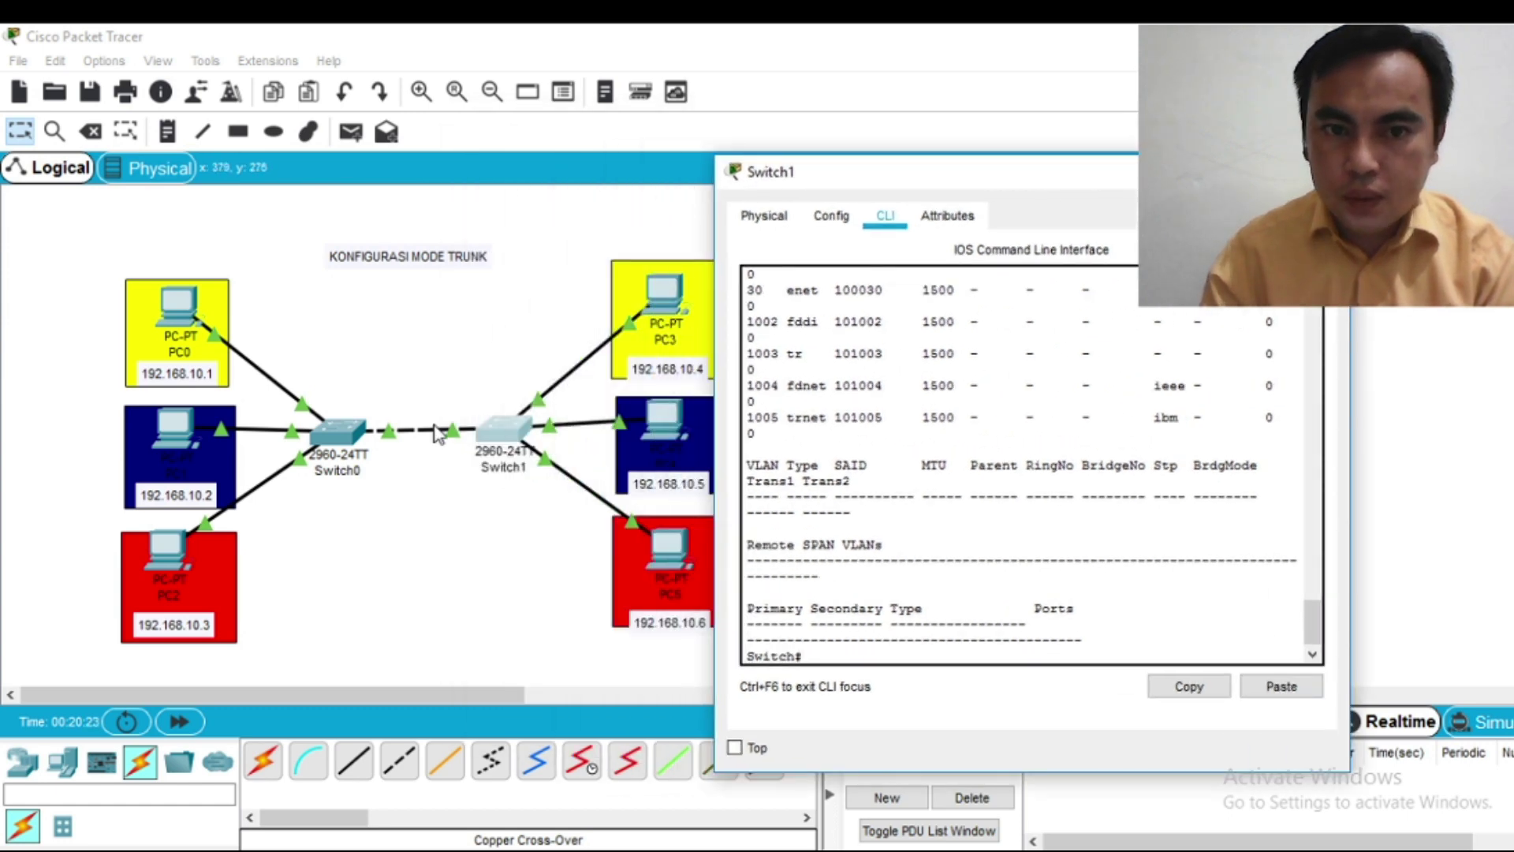
pyautogui.moveTo(1133, 175); pyautogui.dragTo(1065, 83)
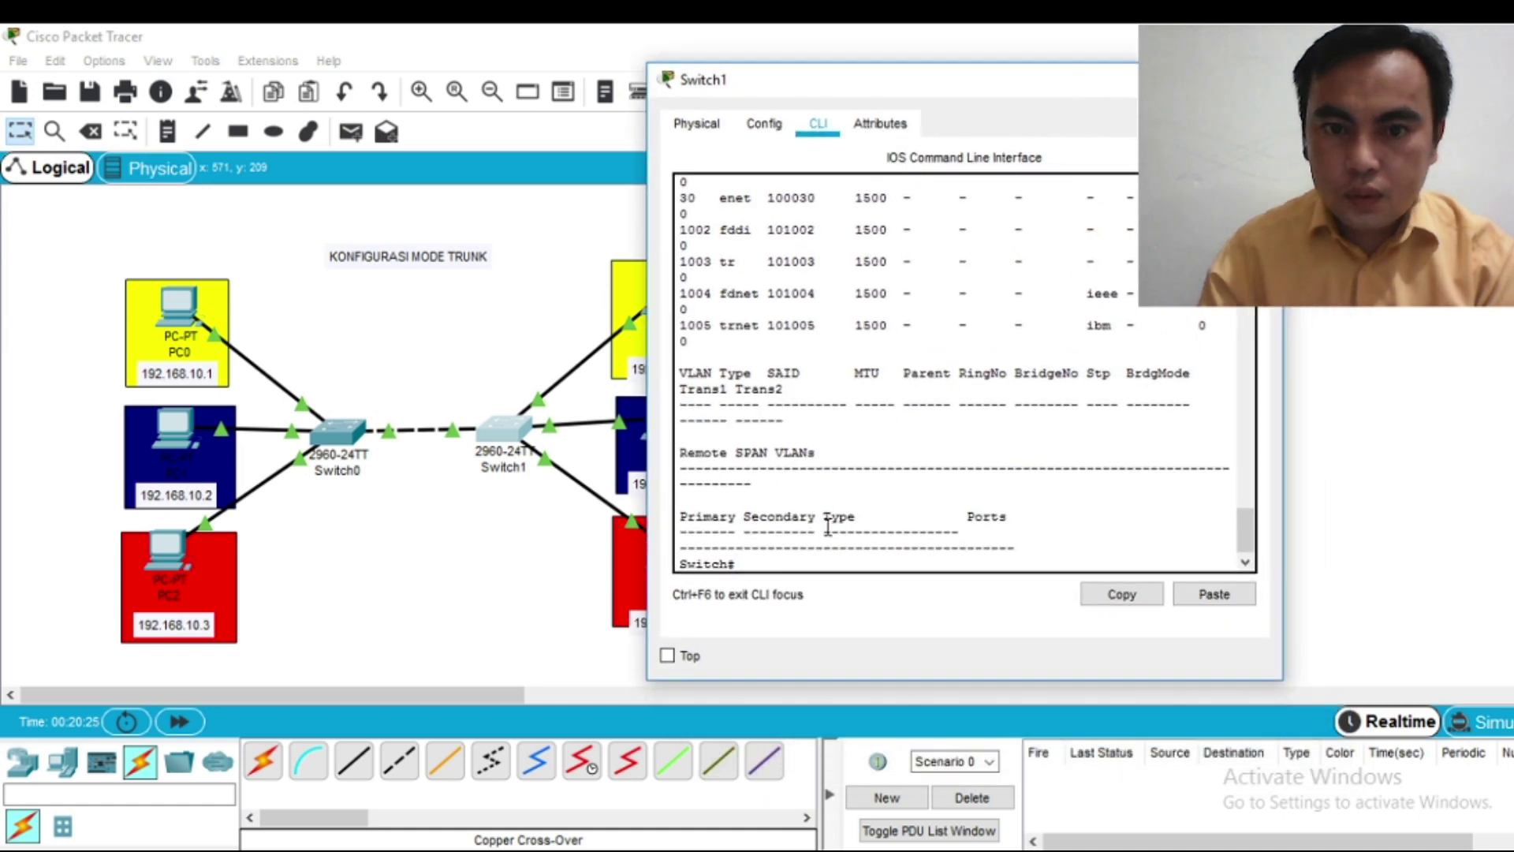
pyautogui.write('confi')
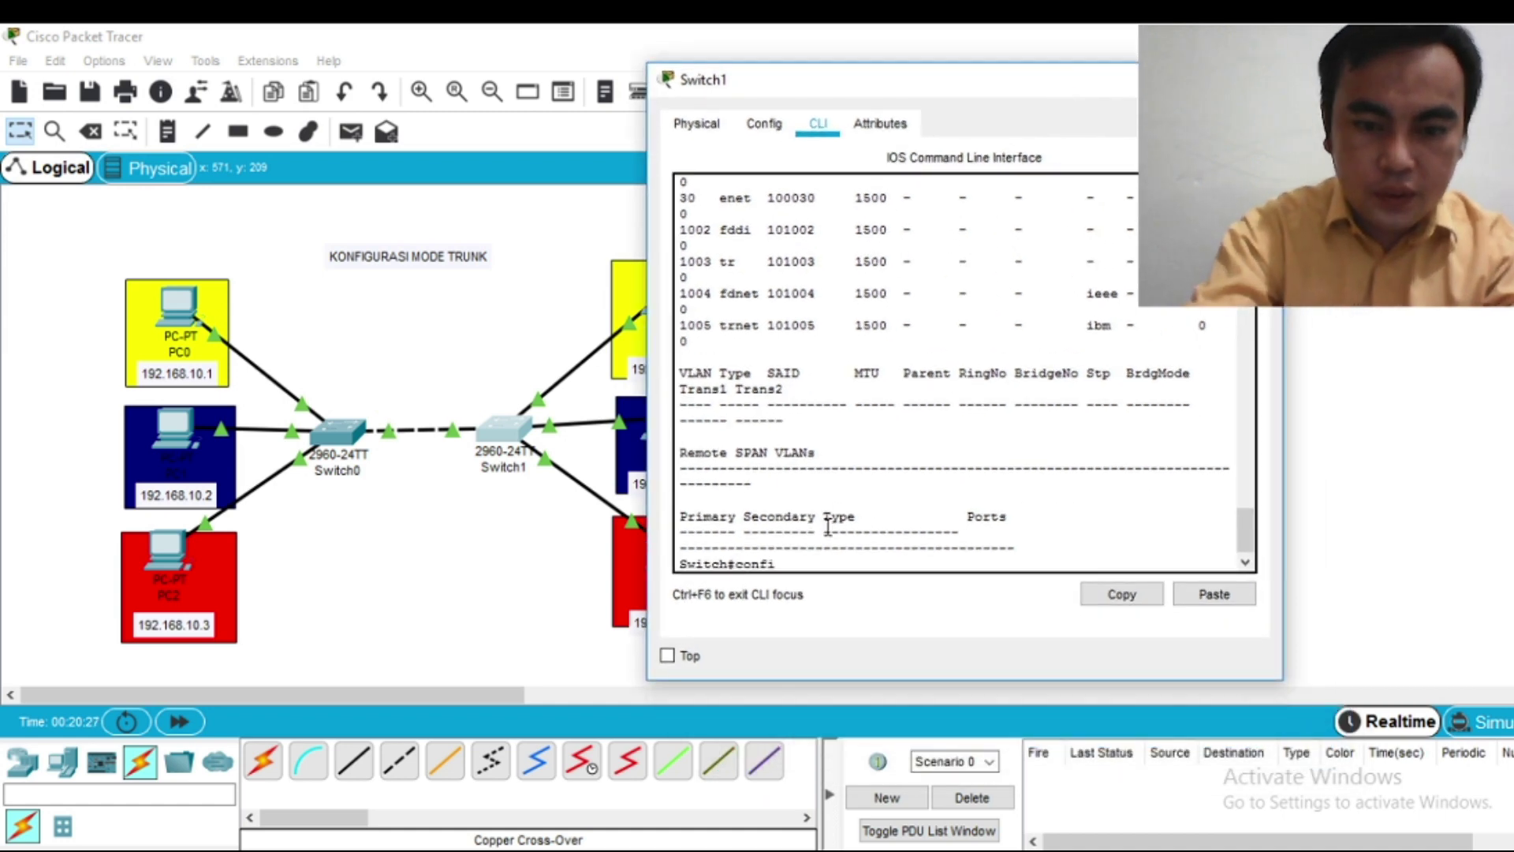
pyautogui.write('g t')
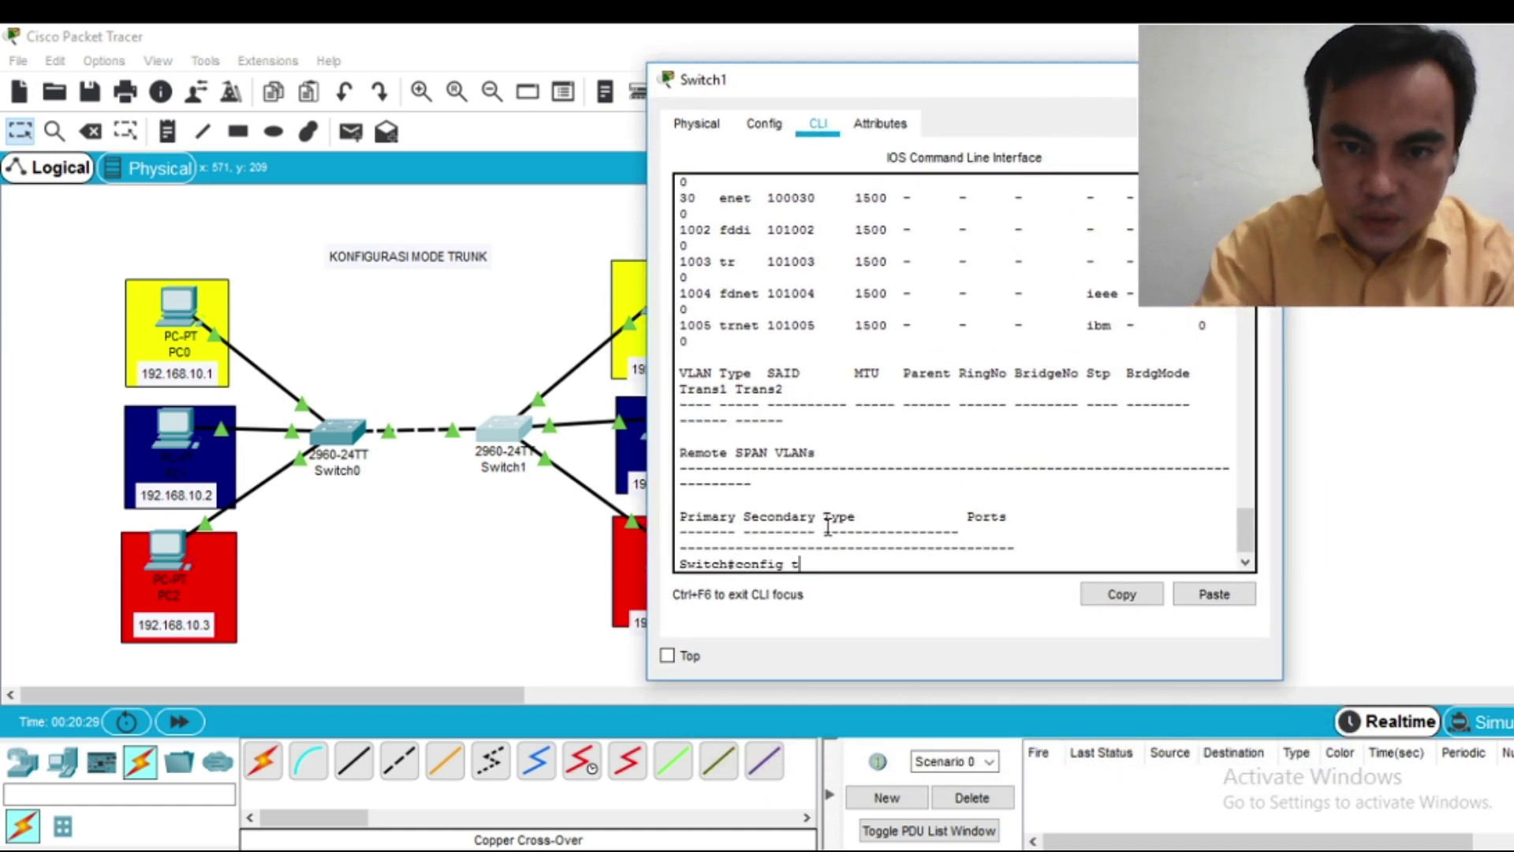
pyautogui.press('Return')
# Step: Select Switch1's port with interface fa0/24 and apply switchport mode trunk to it
pyautogui.write('interface')
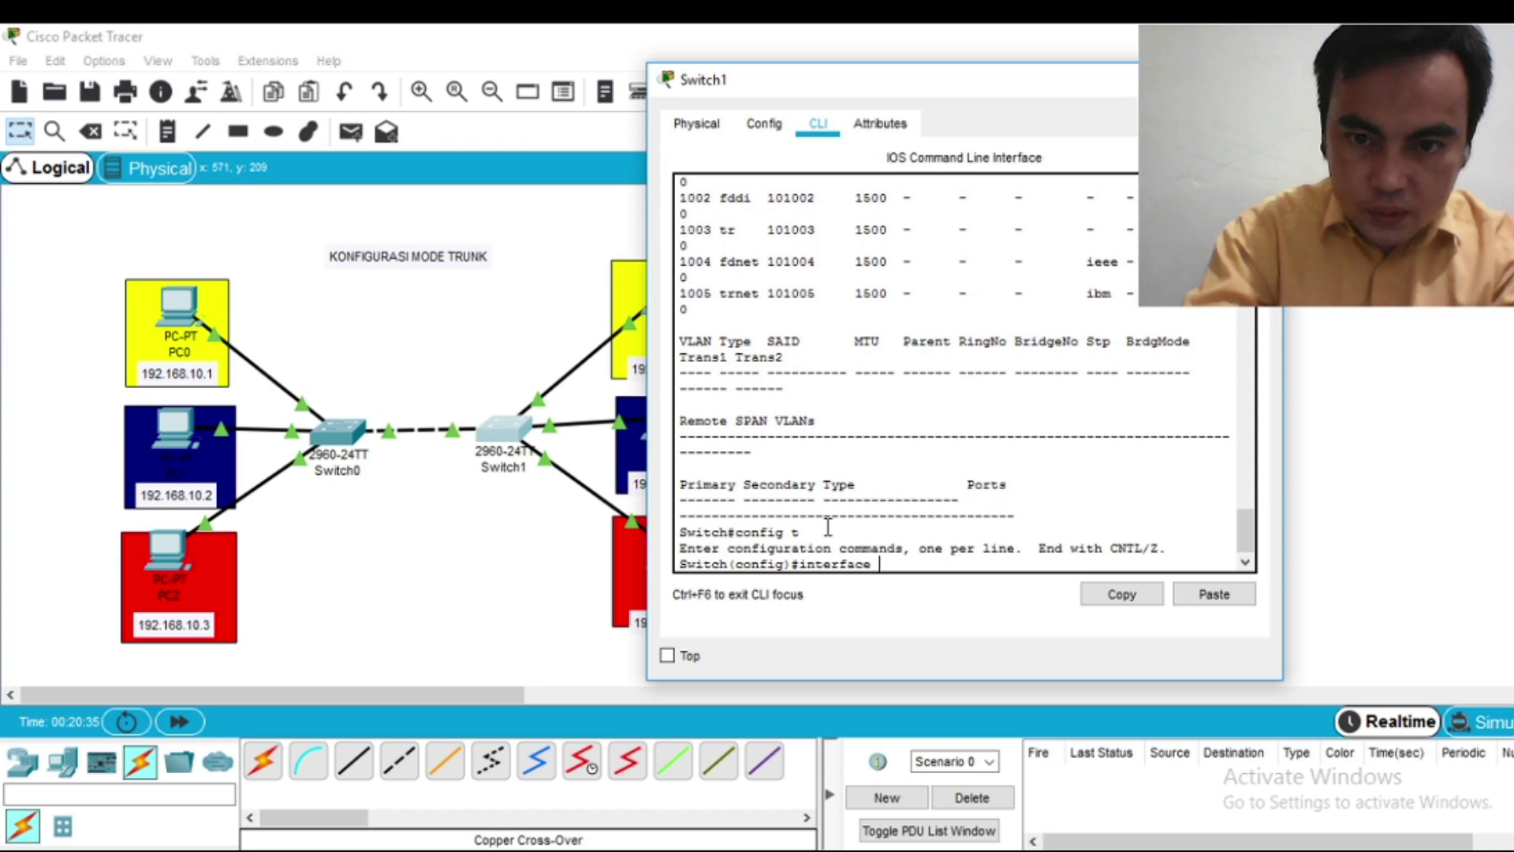
pyautogui.write(' fa')
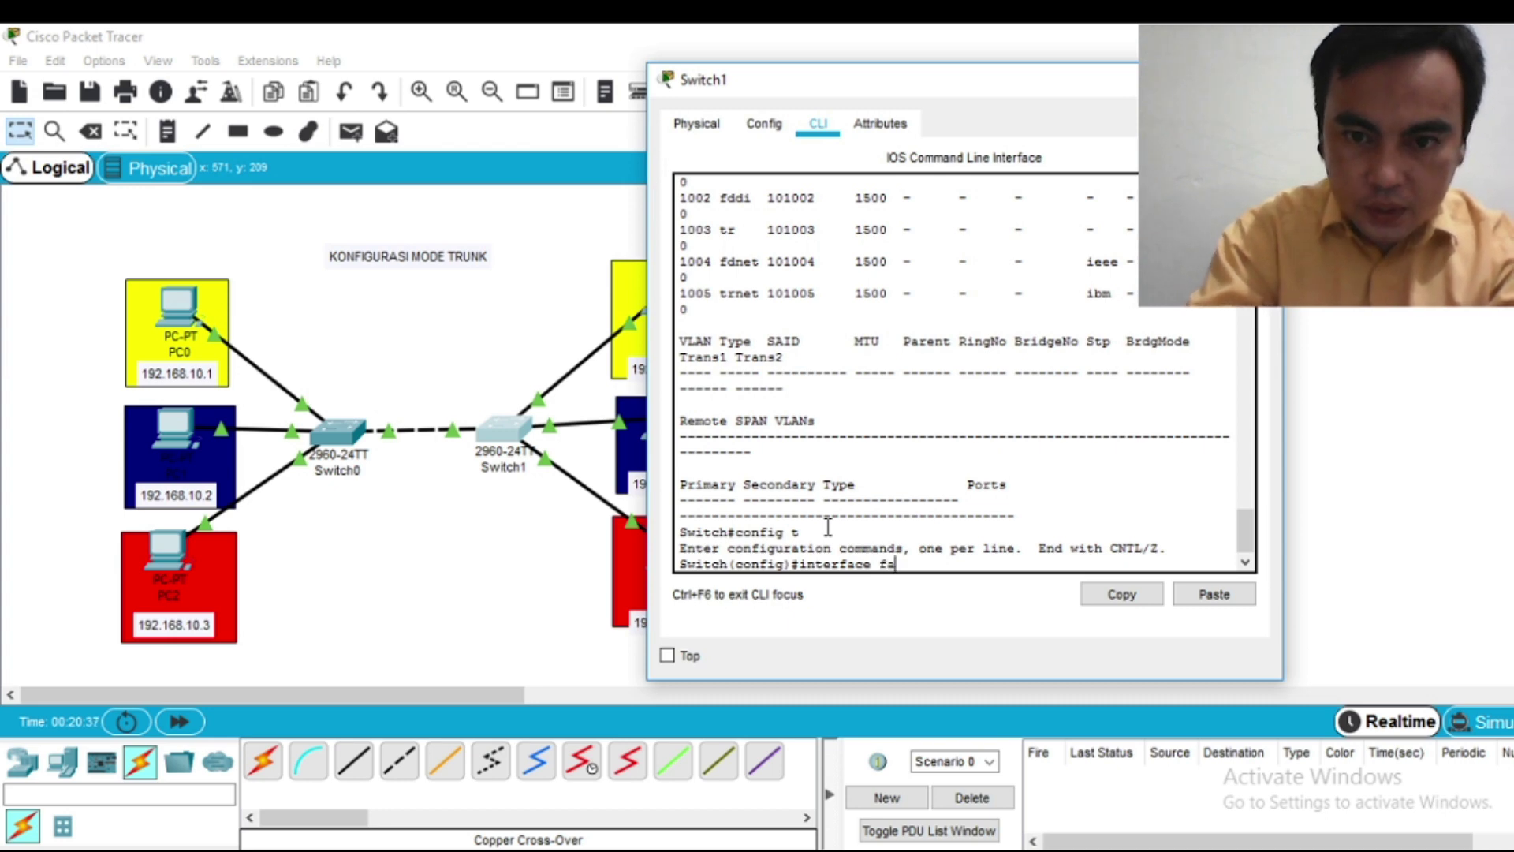
pyautogui.write('0')
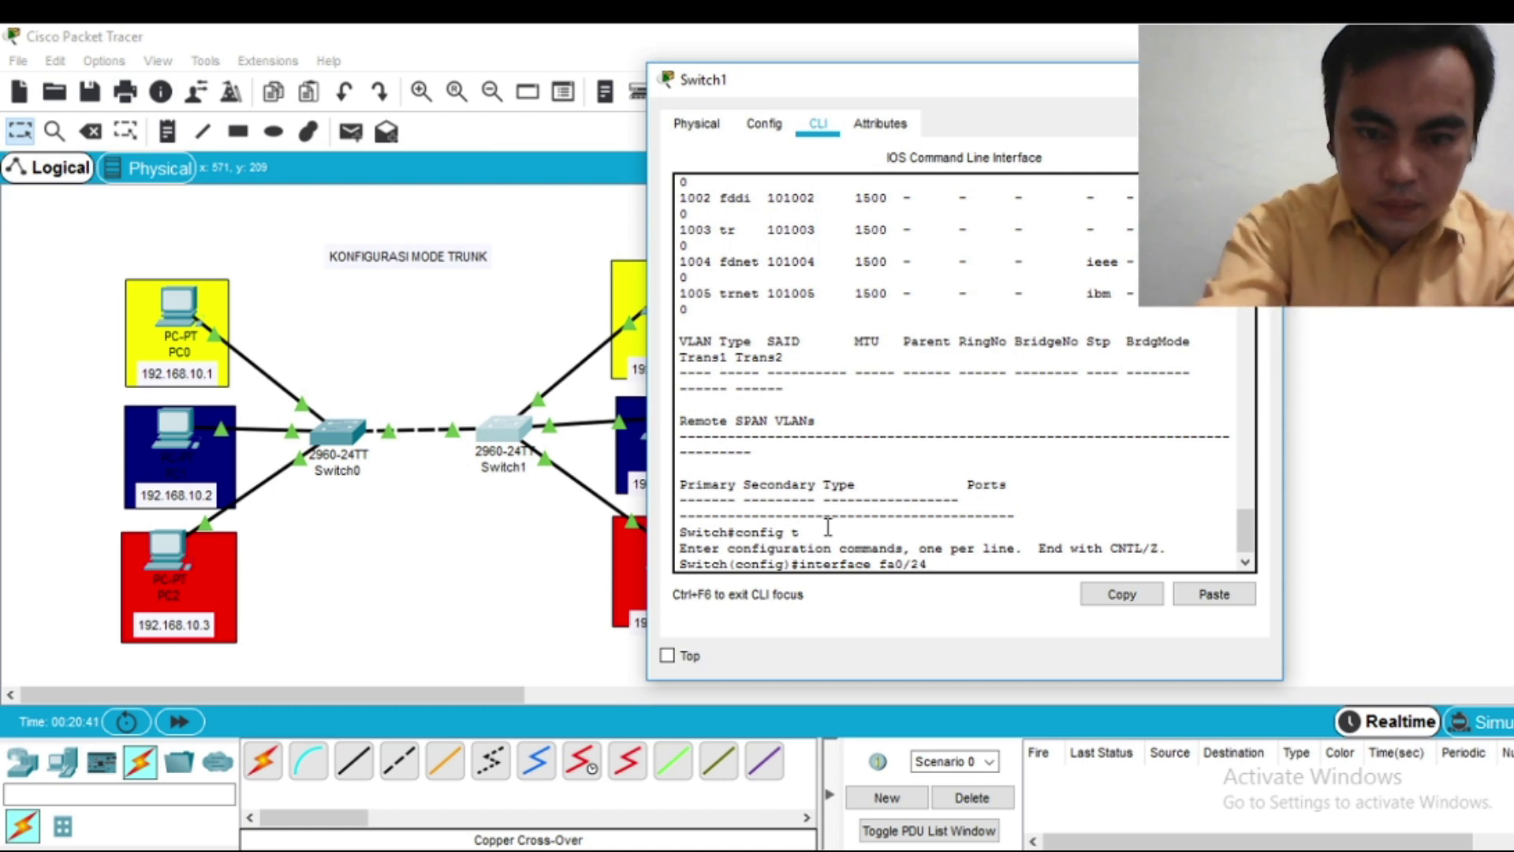
pyautogui.write('/24')
pyautogui.press('Return')
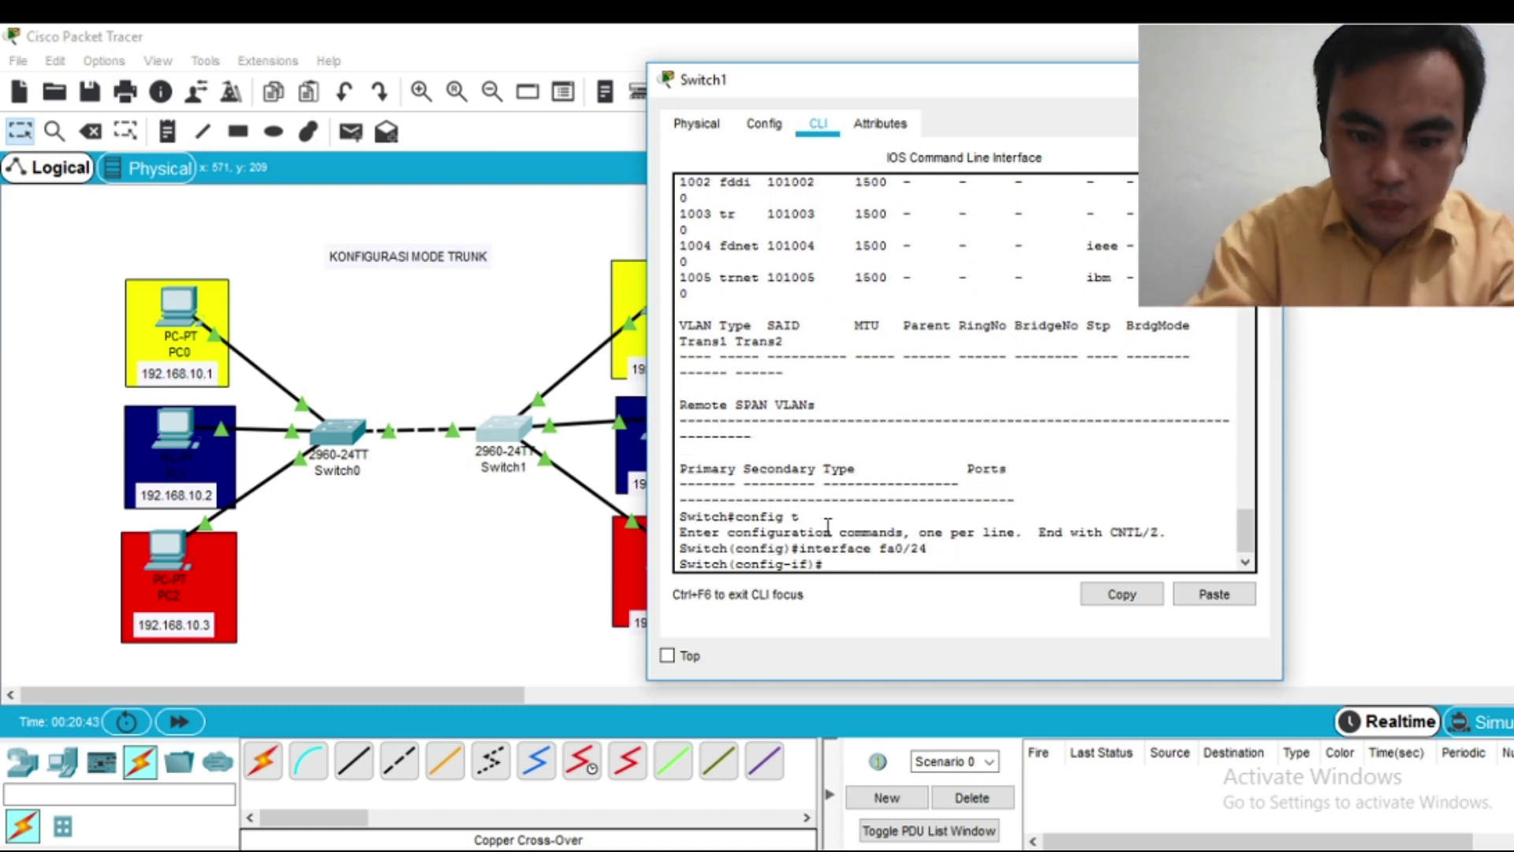
pyautogui.write('switchport')
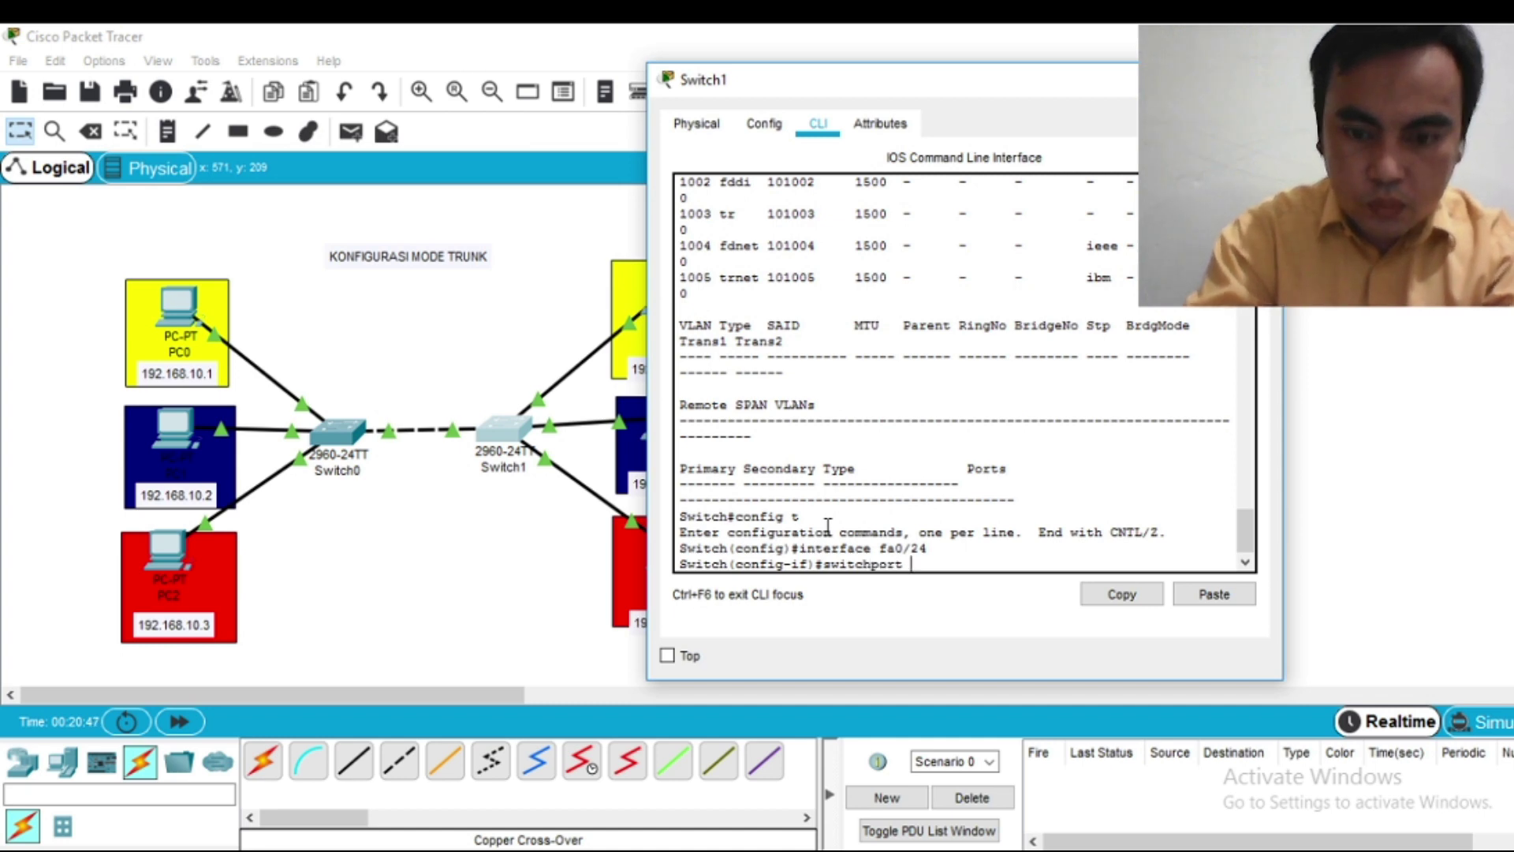
pyautogui.write(' mode trunk')
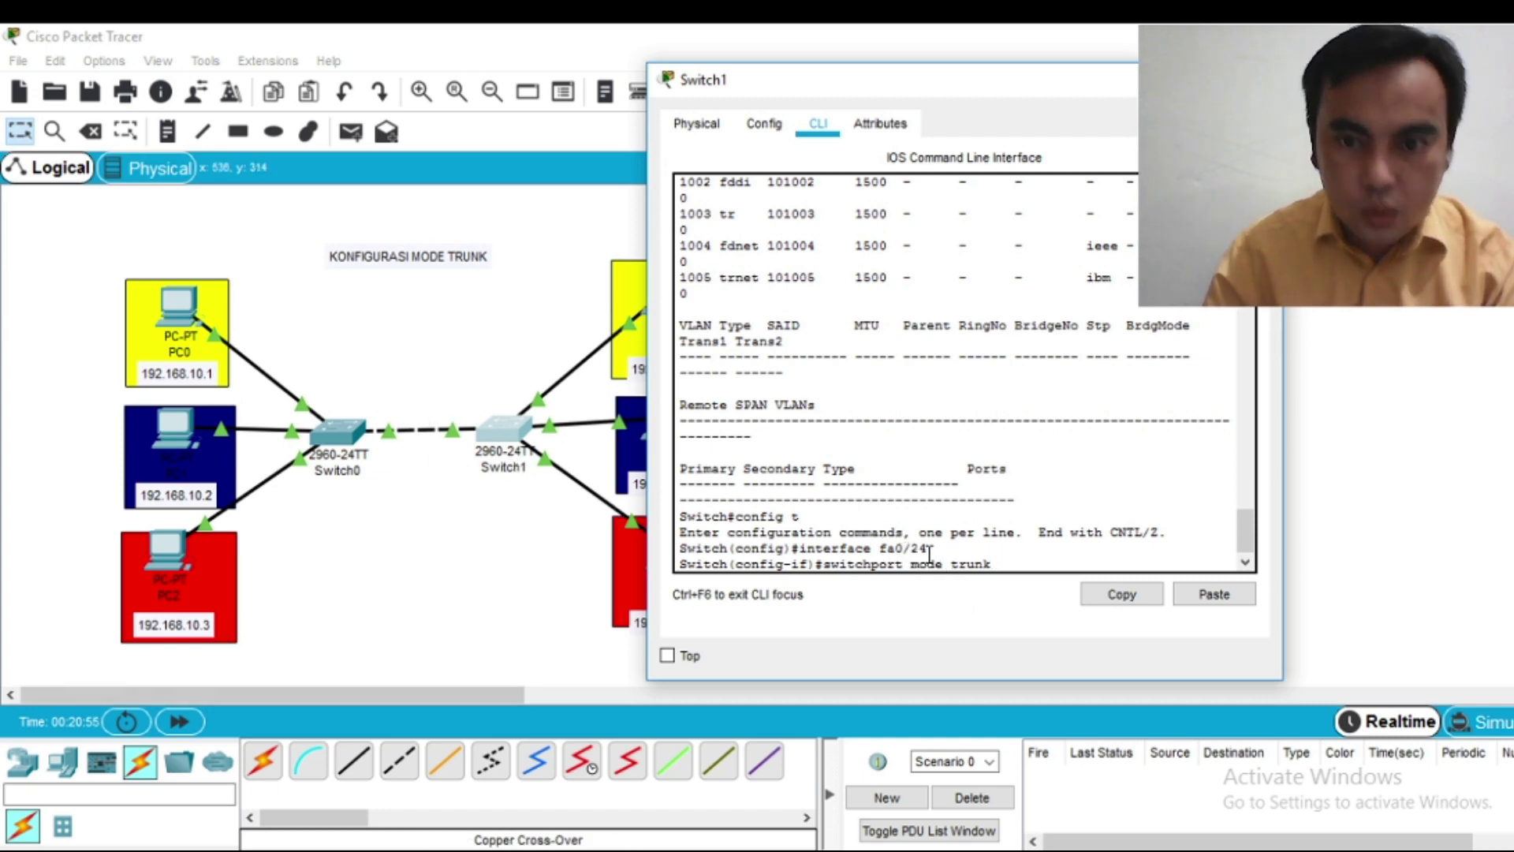
pyautogui.press('Return')
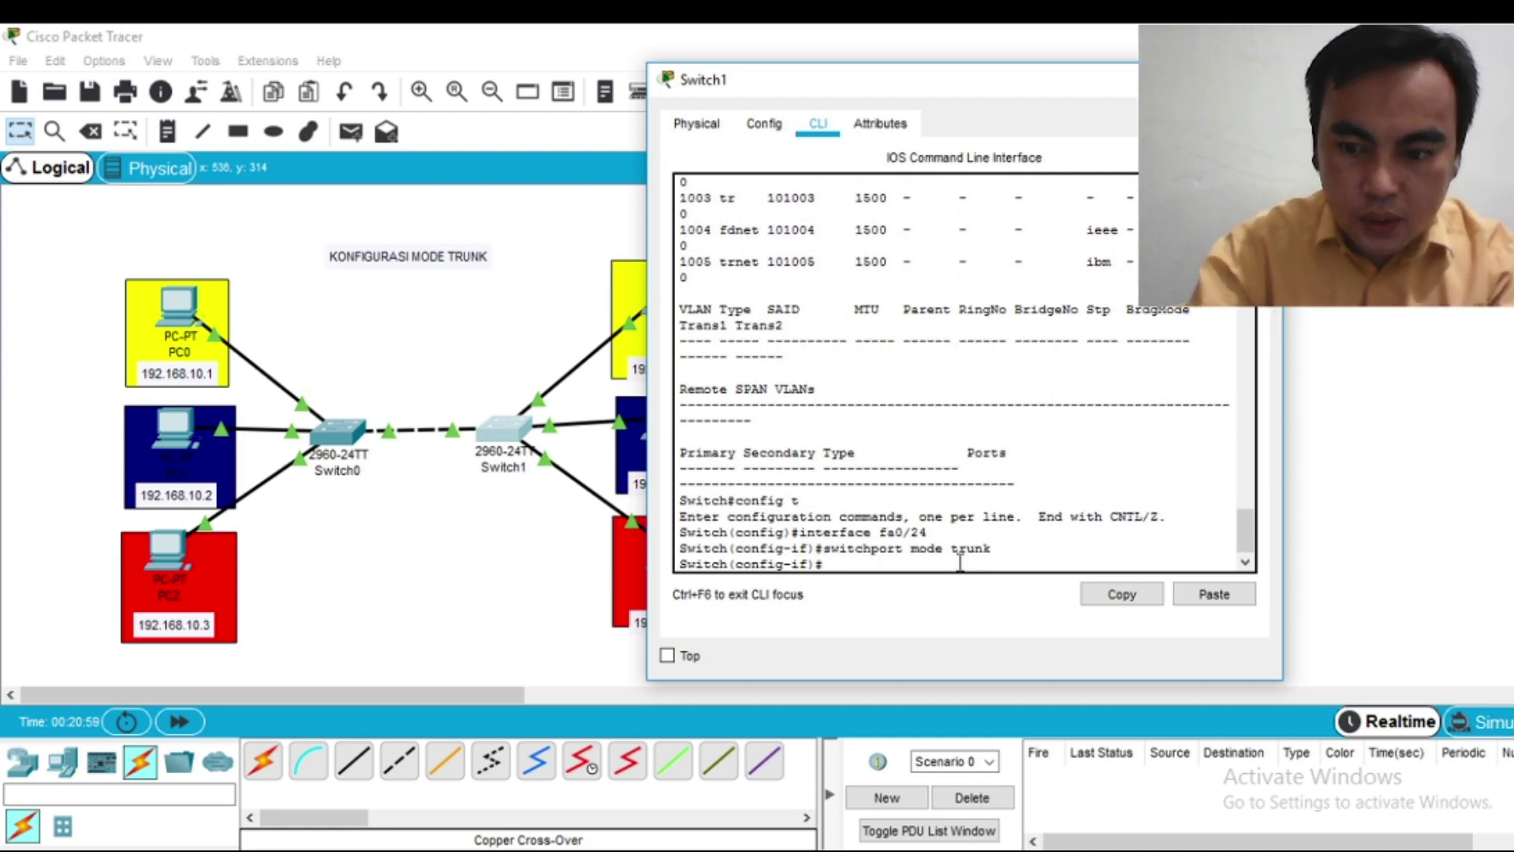
# Step: Allow every VLAN on Switch1's fa0/24 trunk with switchport trunk allowed vlan all
pyautogui.write('switc')
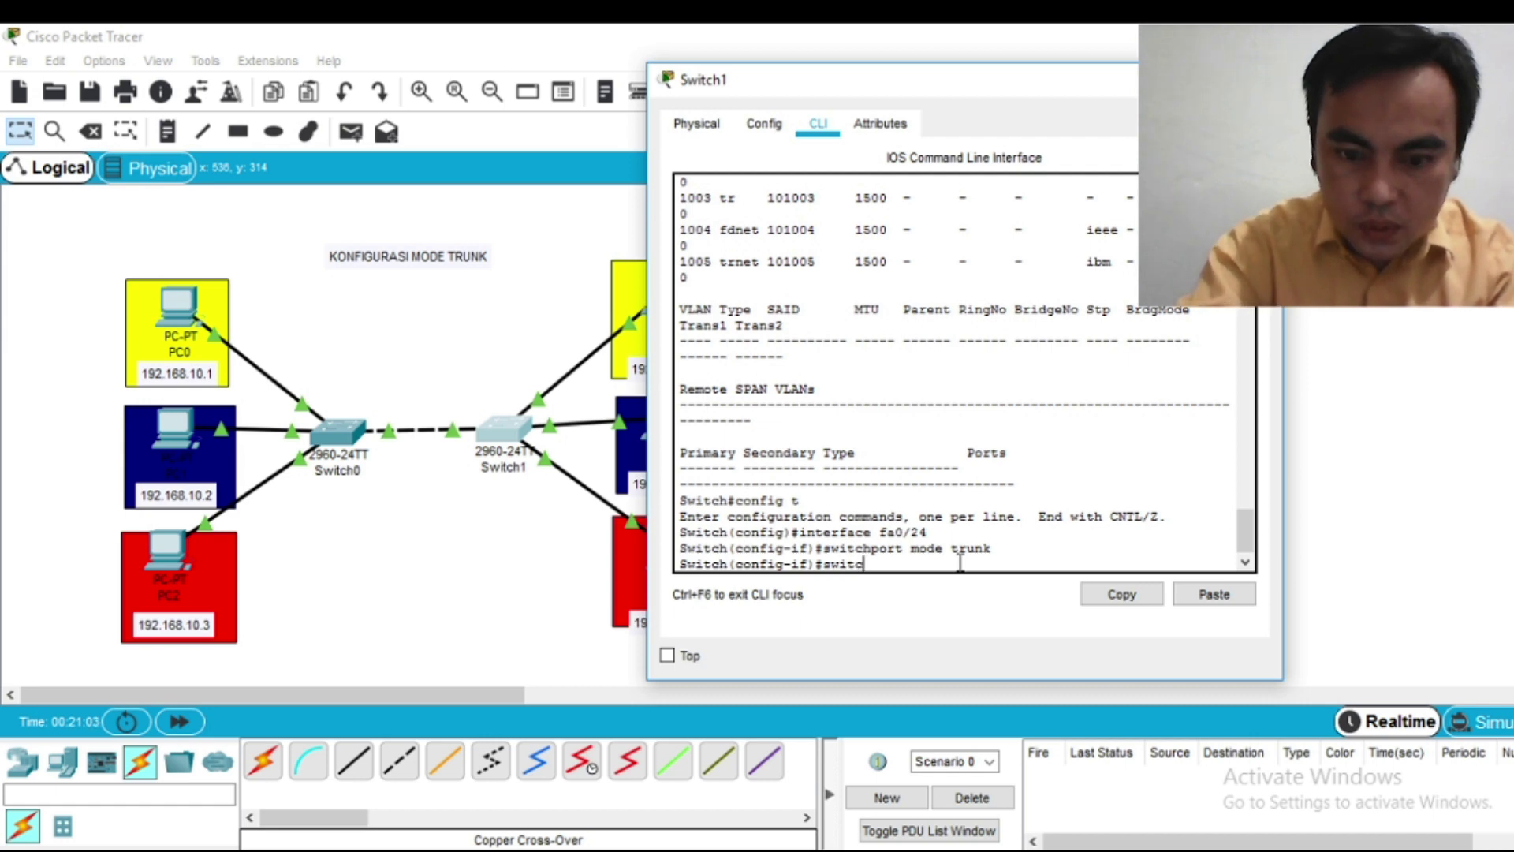
pyautogui.write('hport tru')
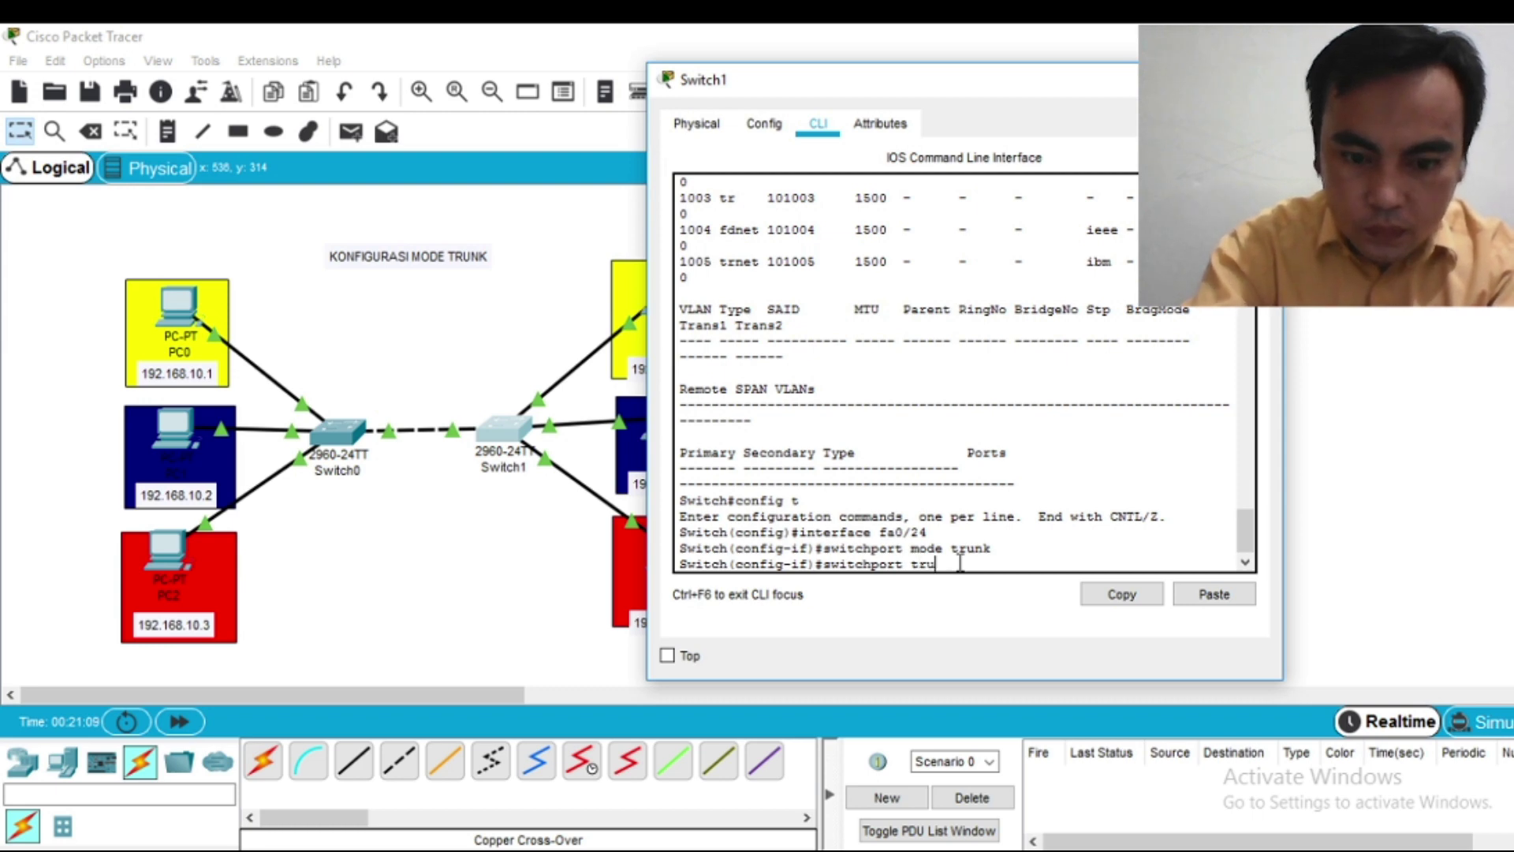
pyautogui.write('nk all')
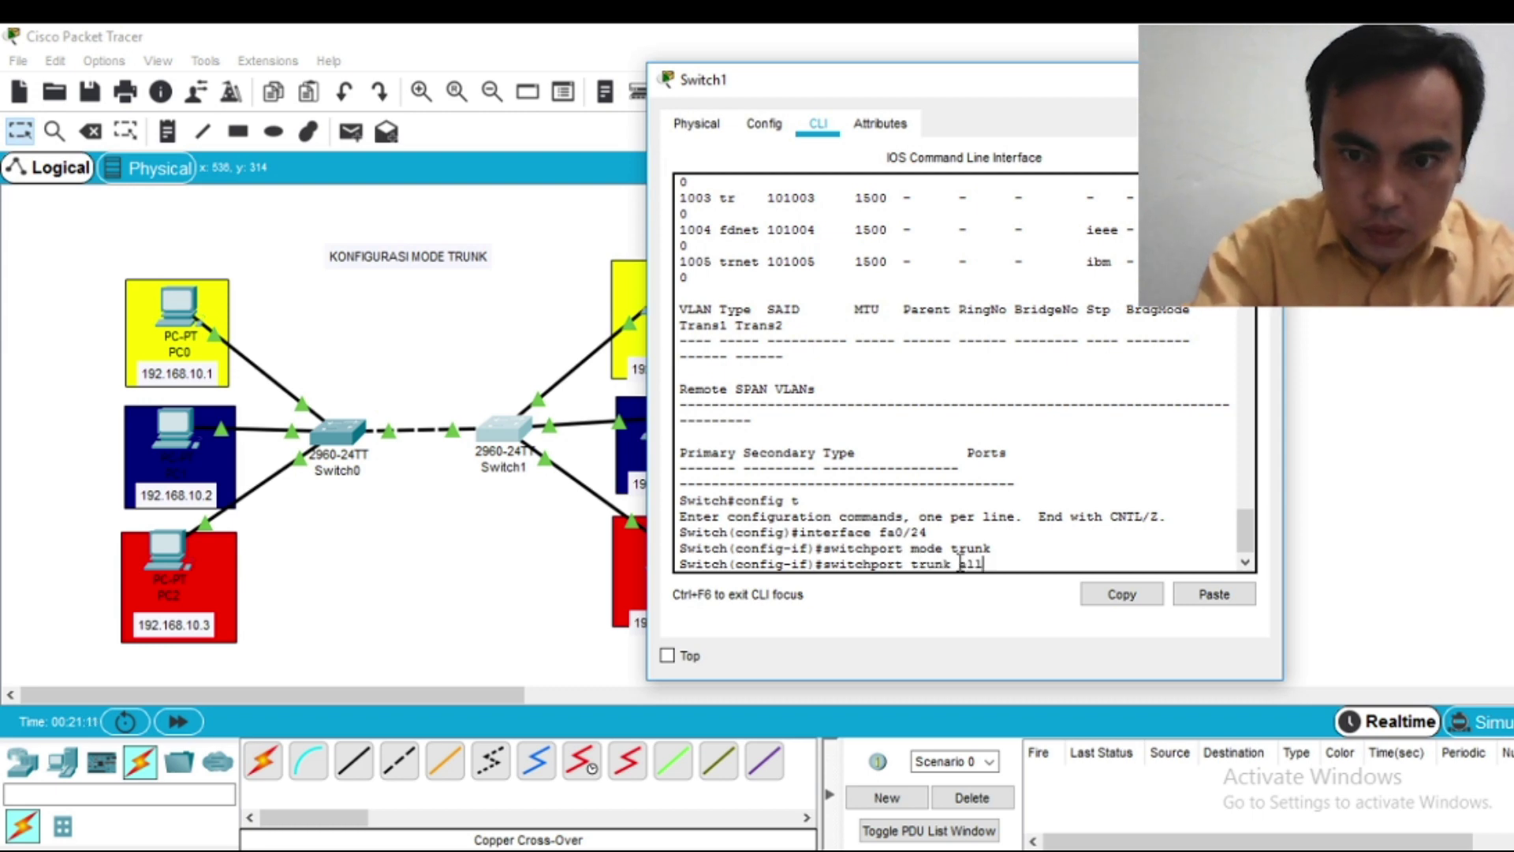
pyautogui.write('owed')
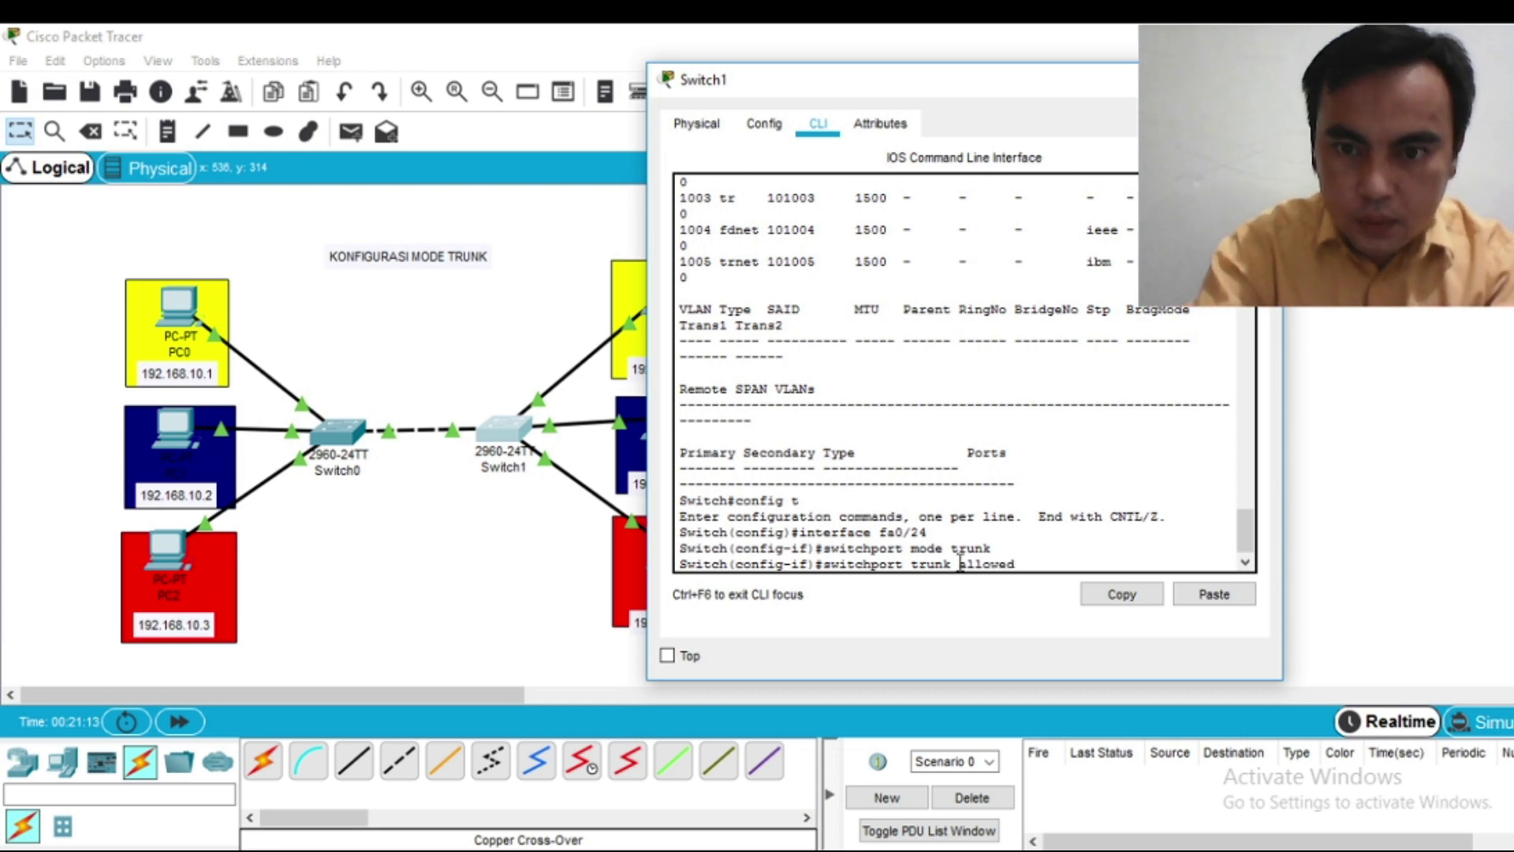
pyautogui.write(' vlan all')
pyautogui.press('Return')
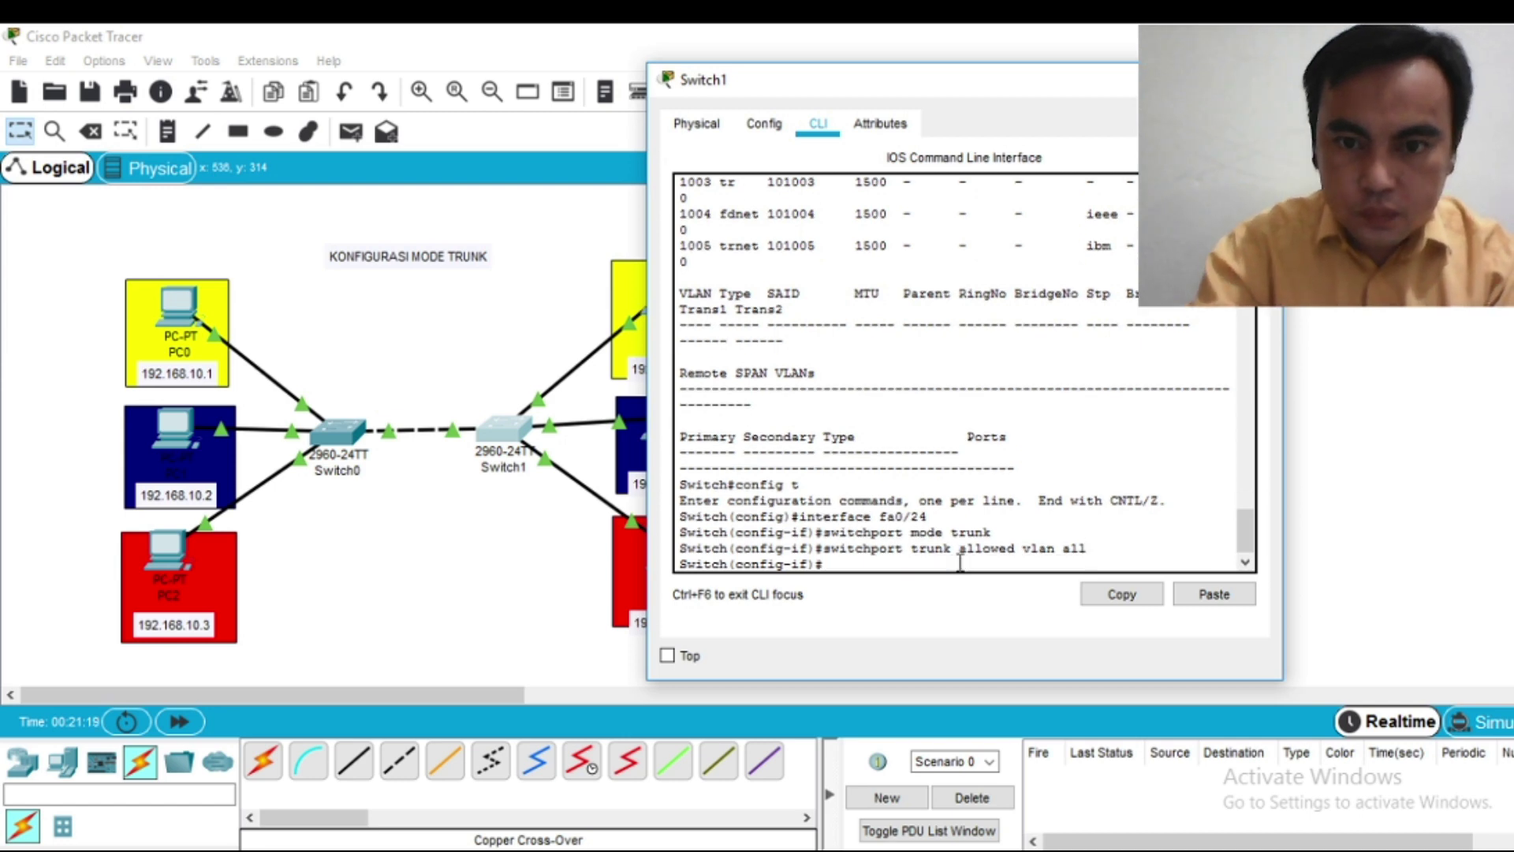
# Step: Exit Switch1's interface and global configuration modes with ex, and close the switch's window
pyautogui.write('ex')
pyautogui.press('Return')
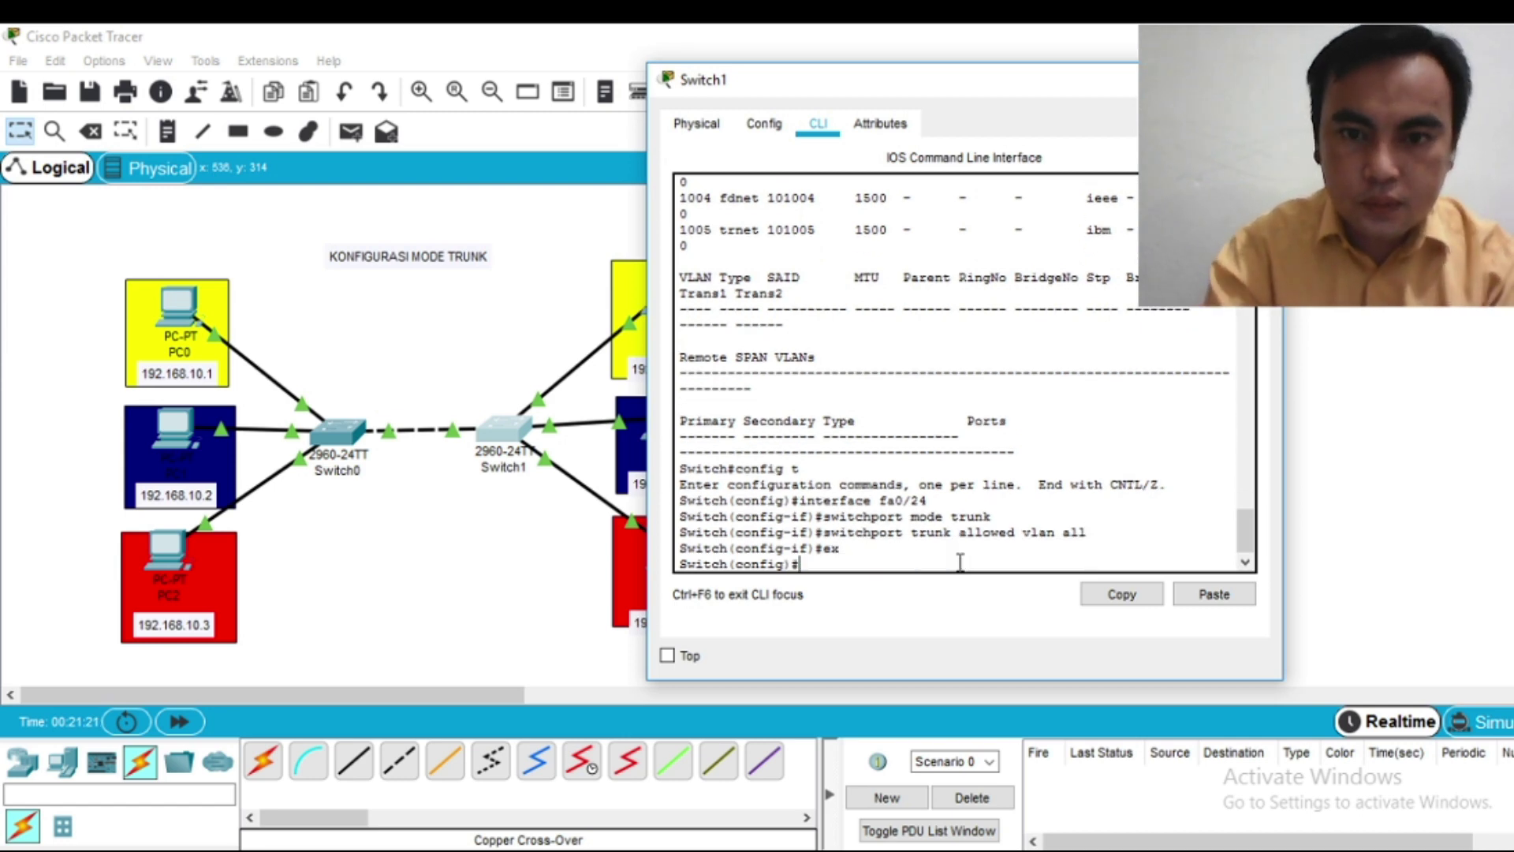
pyautogui.write('ex')
pyautogui.press('Return')
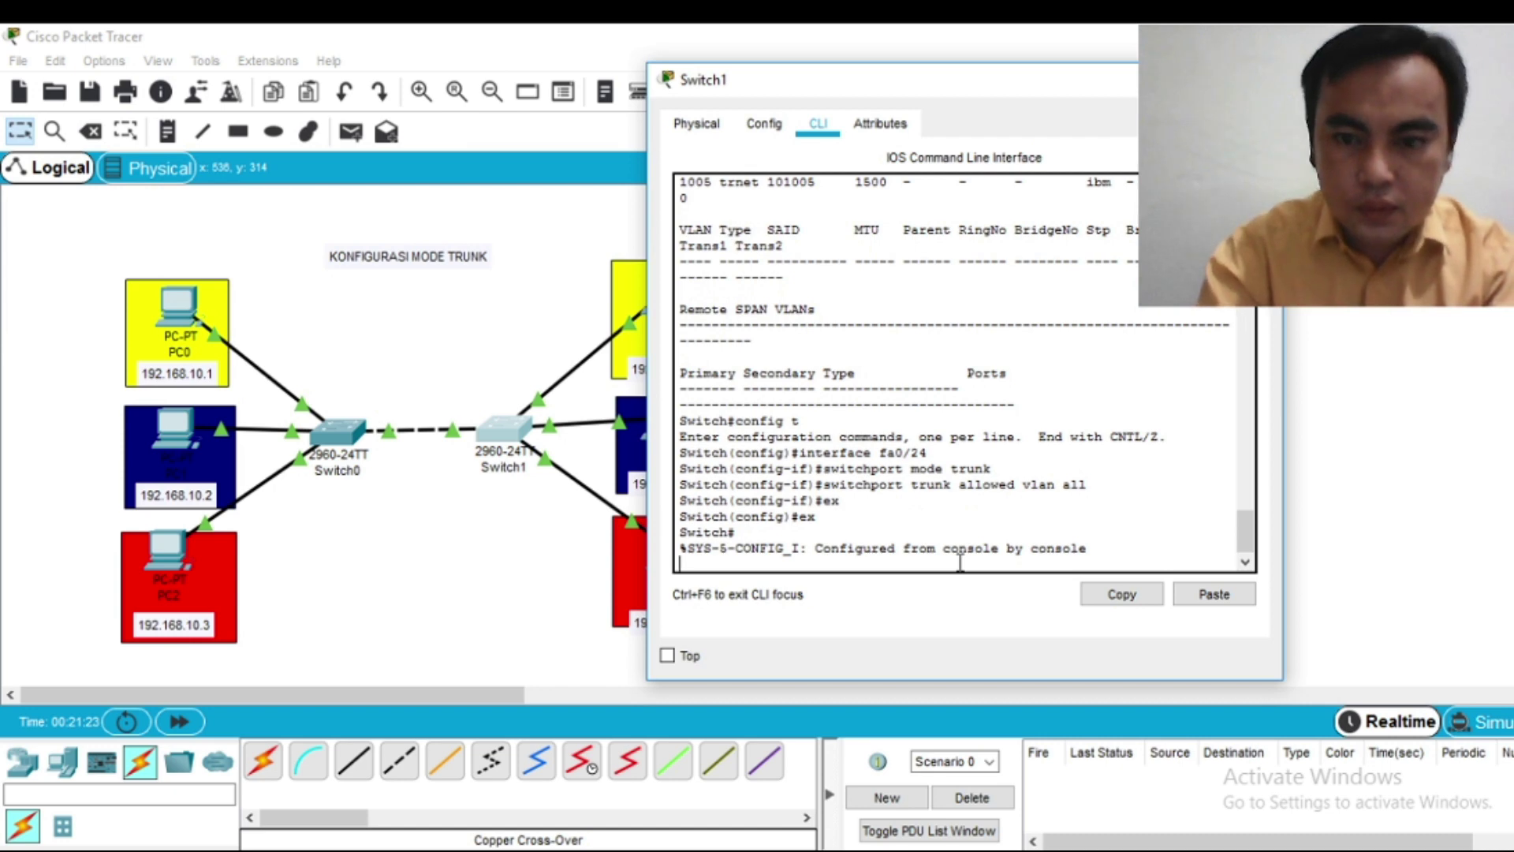
pyautogui.press('Return')
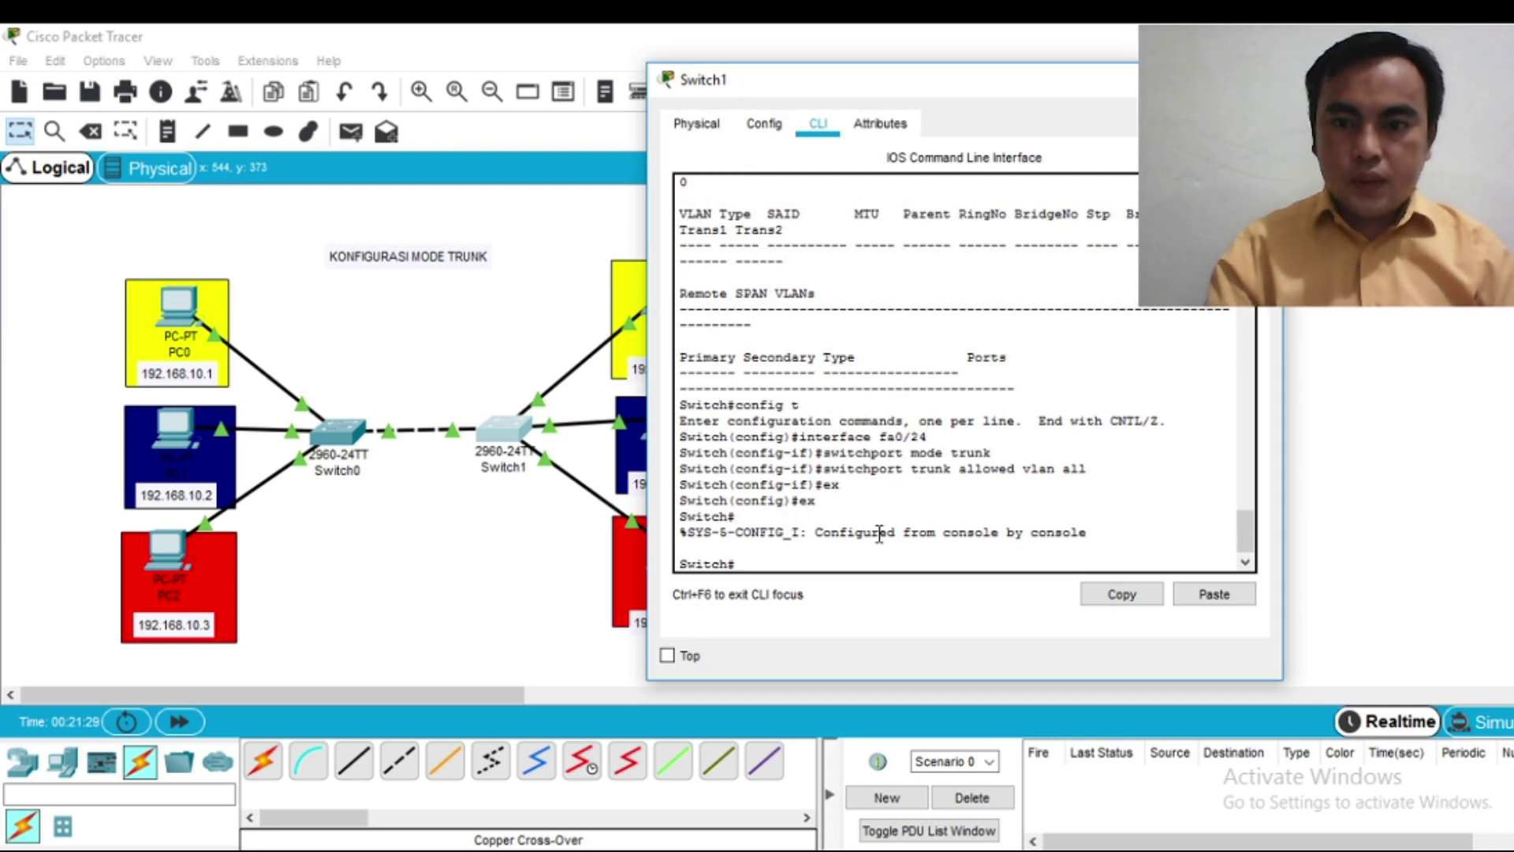
pyautogui.click(1260, 79)
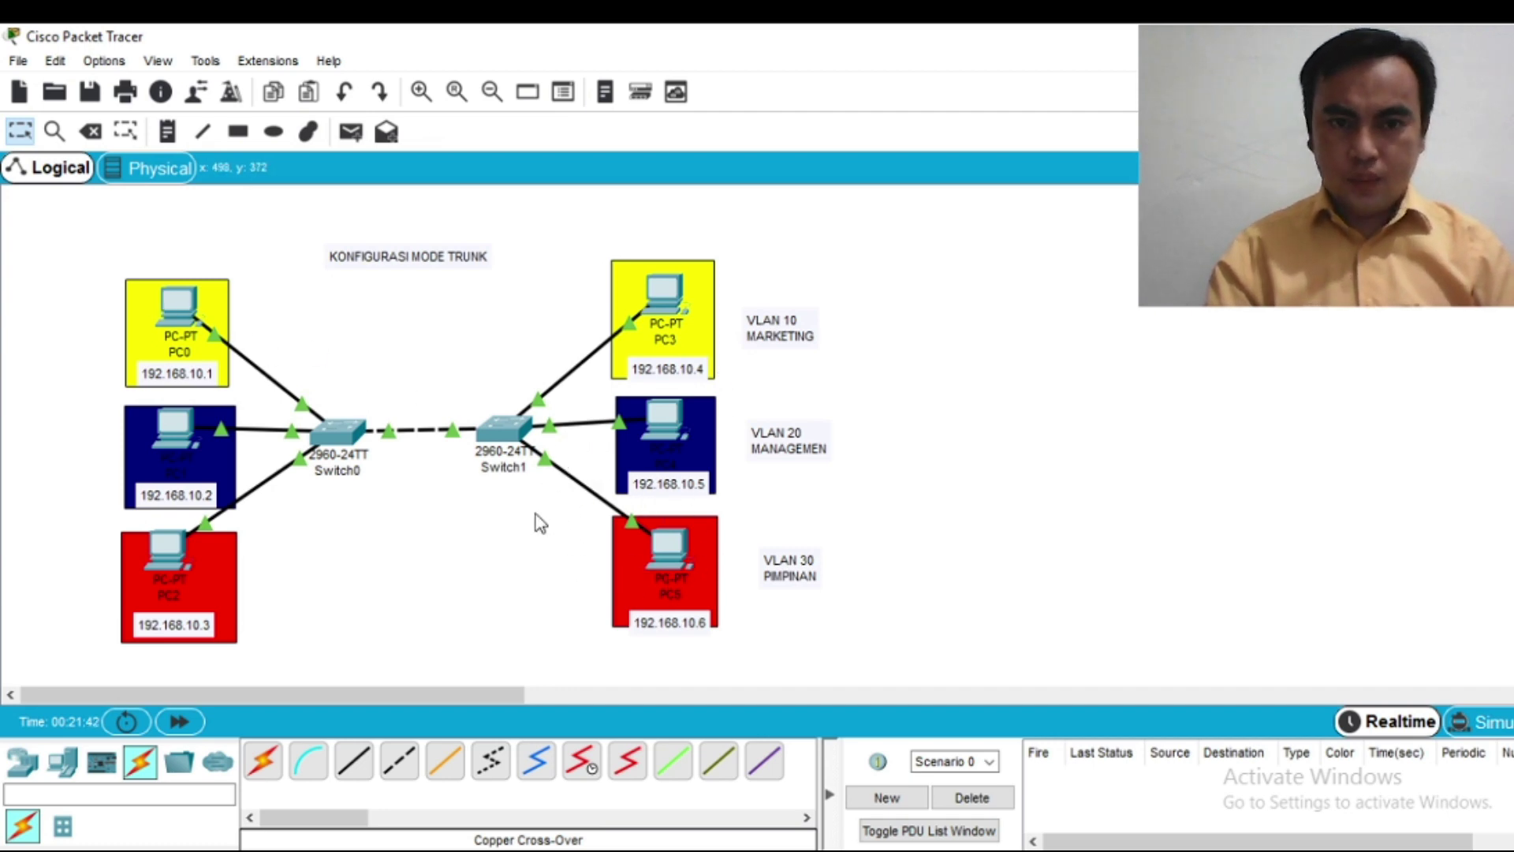
# Step: Test same-VLAN connectivity by sending simple PDUs from PC0 to PC3, PC1 to PC4 and PC2 to PC5
pyautogui.click(352, 134)
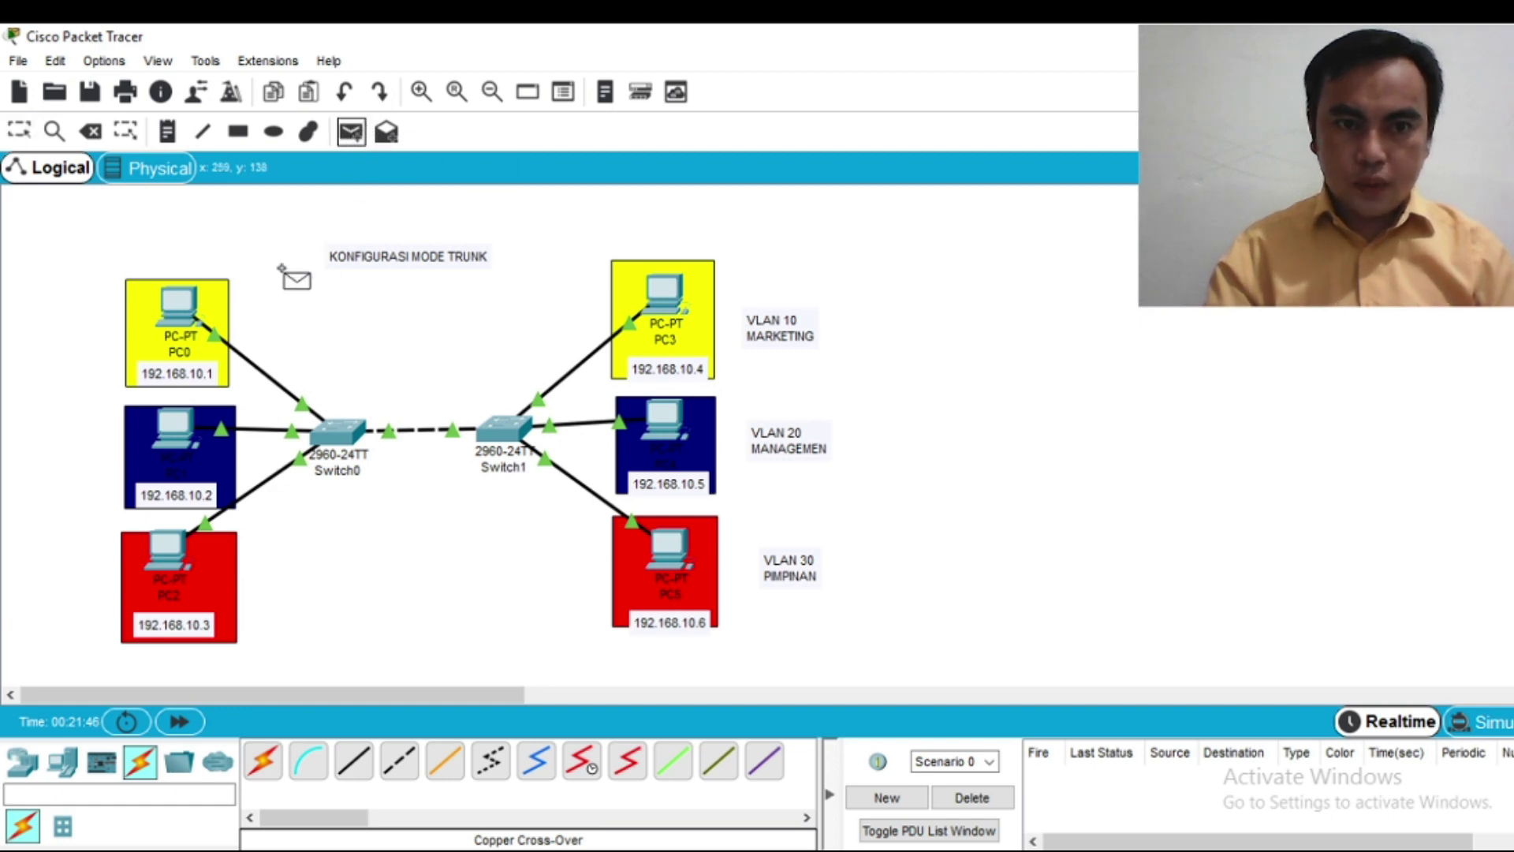
pyautogui.click(175, 304)
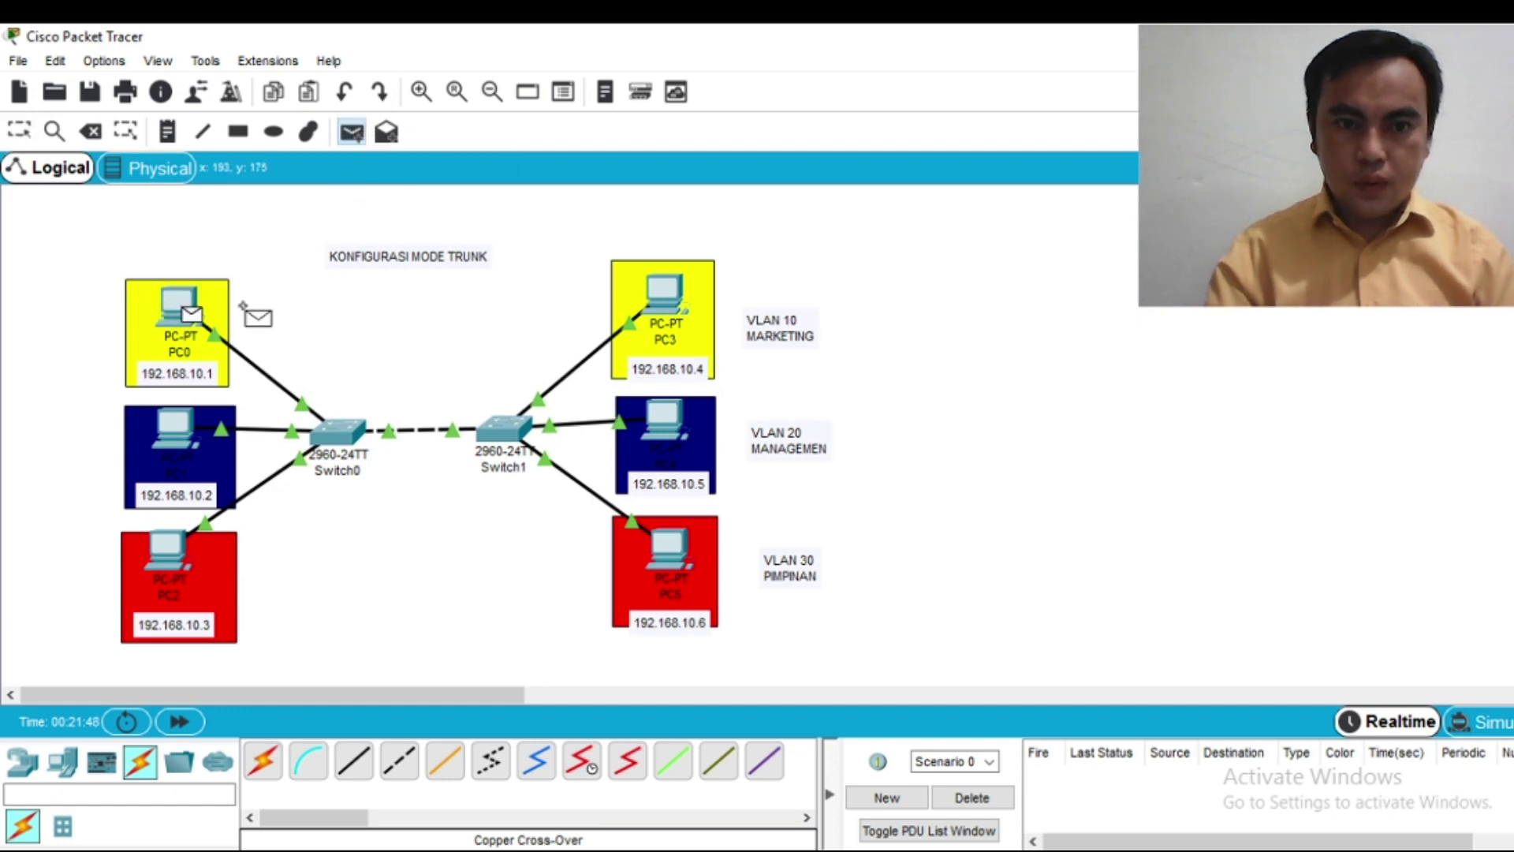
pyautogui.click(666, 306)
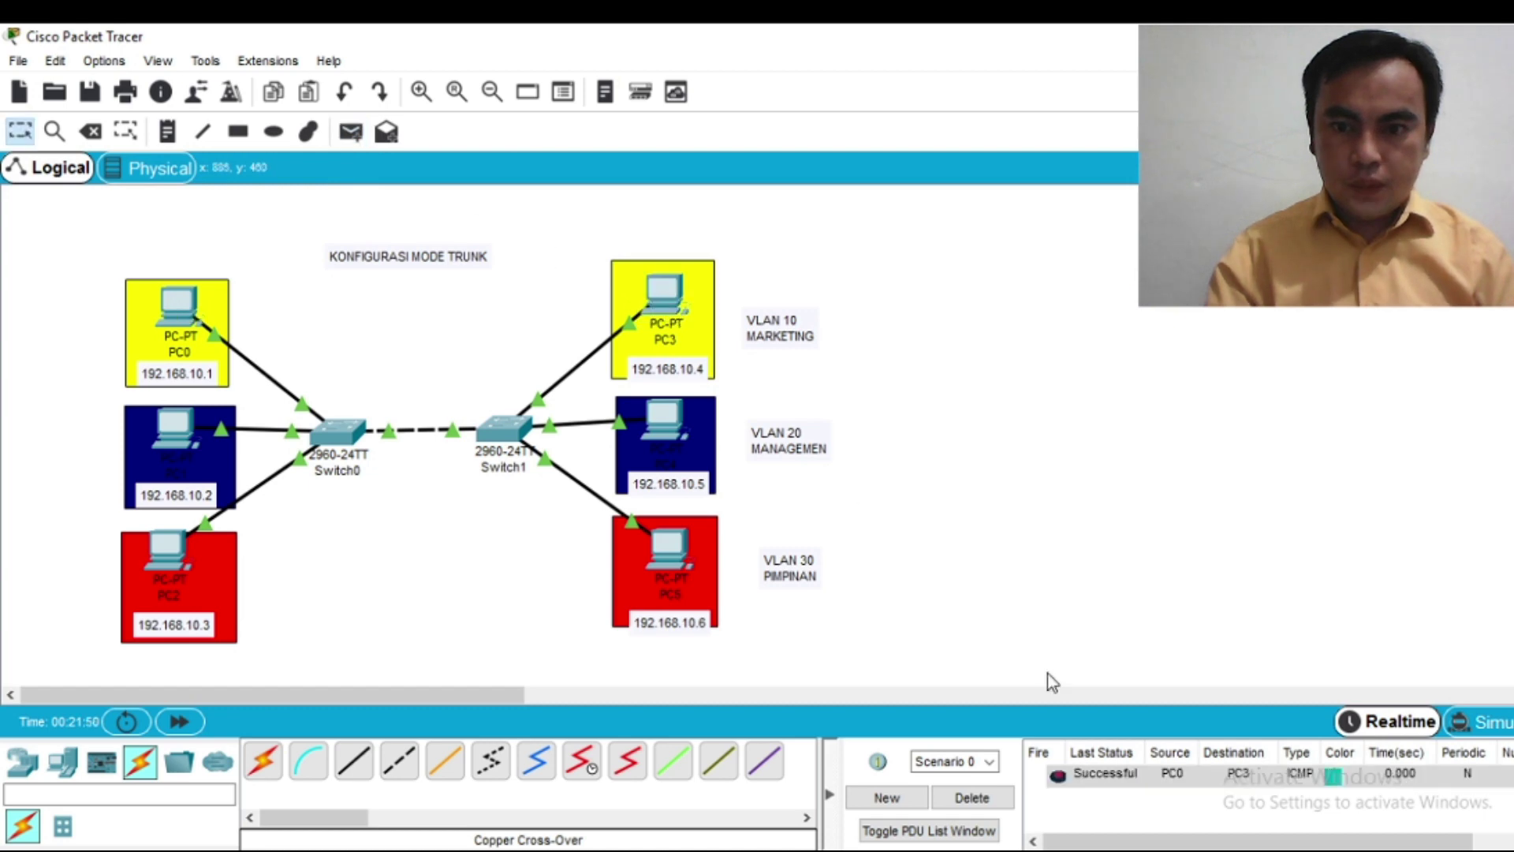
pyautogui.click(352, 132)
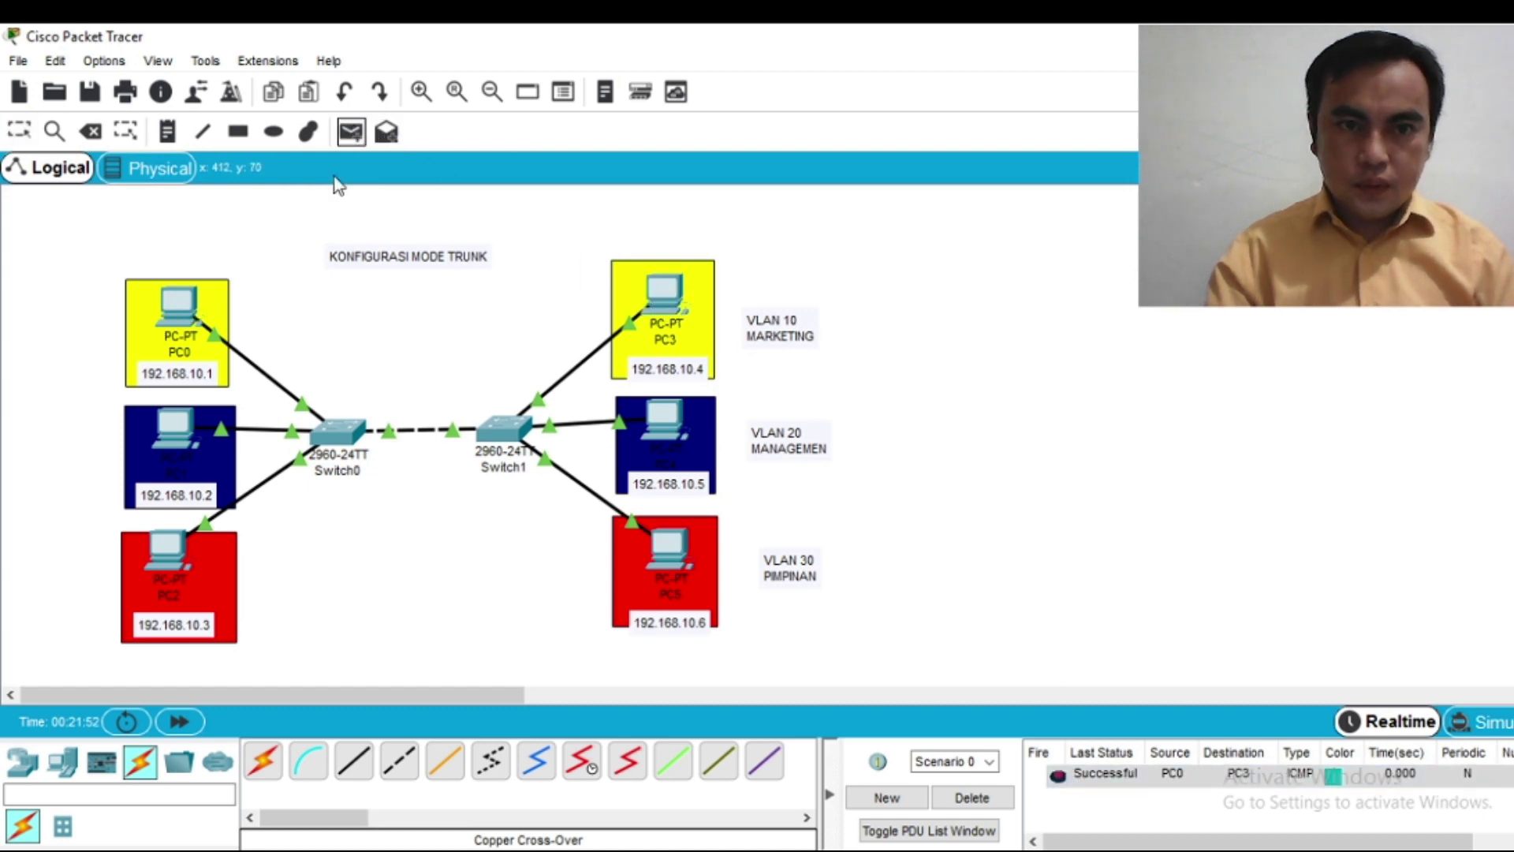
pyautogui.click(178, 430)
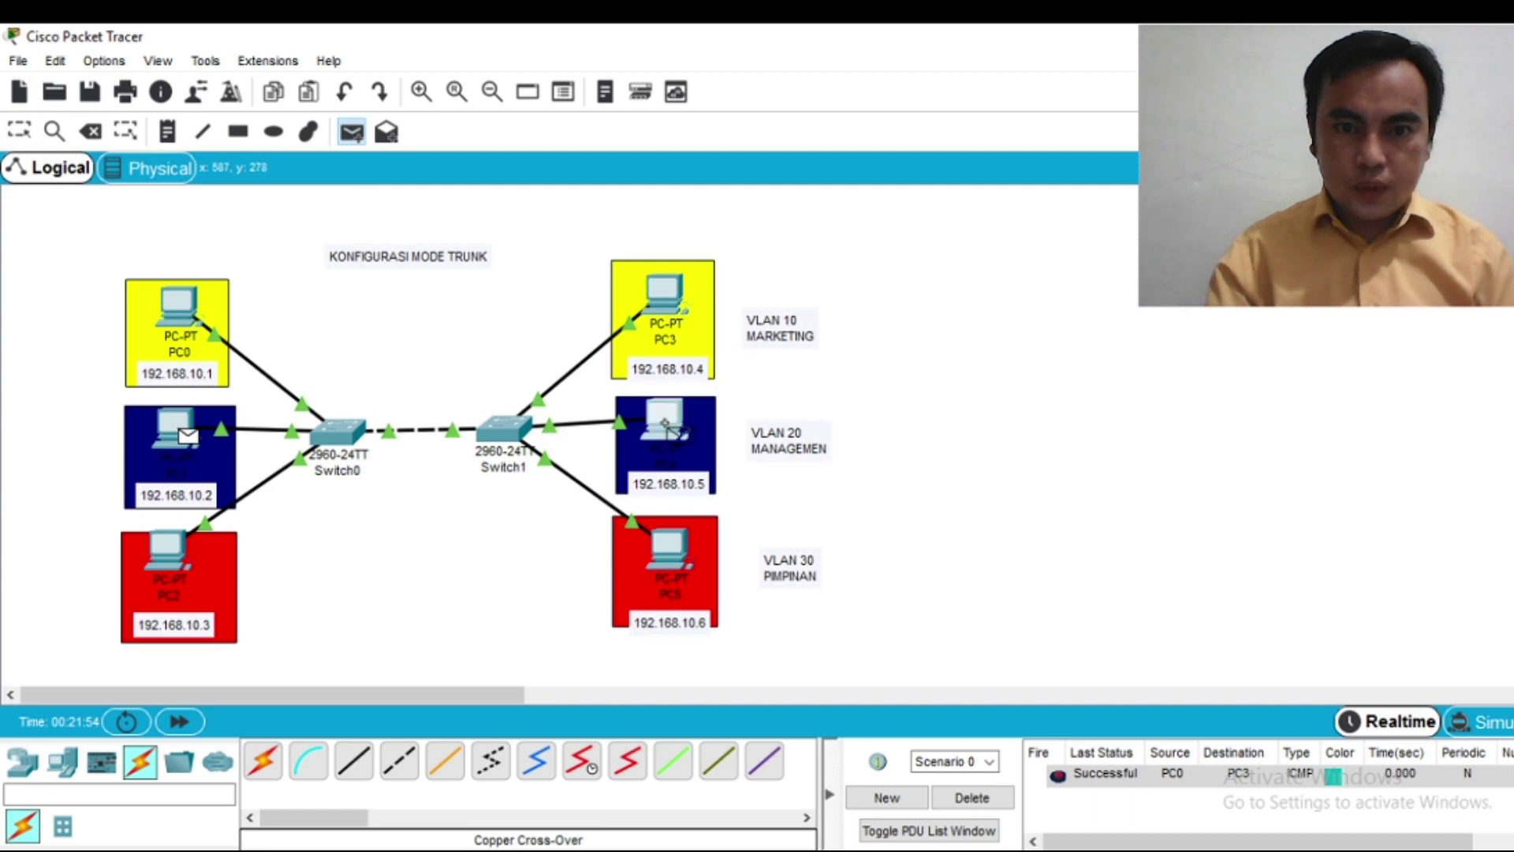
pyautogui.click(666, 426)
pyautogui.click(352, 132)
pyautogui.click(179, 552)
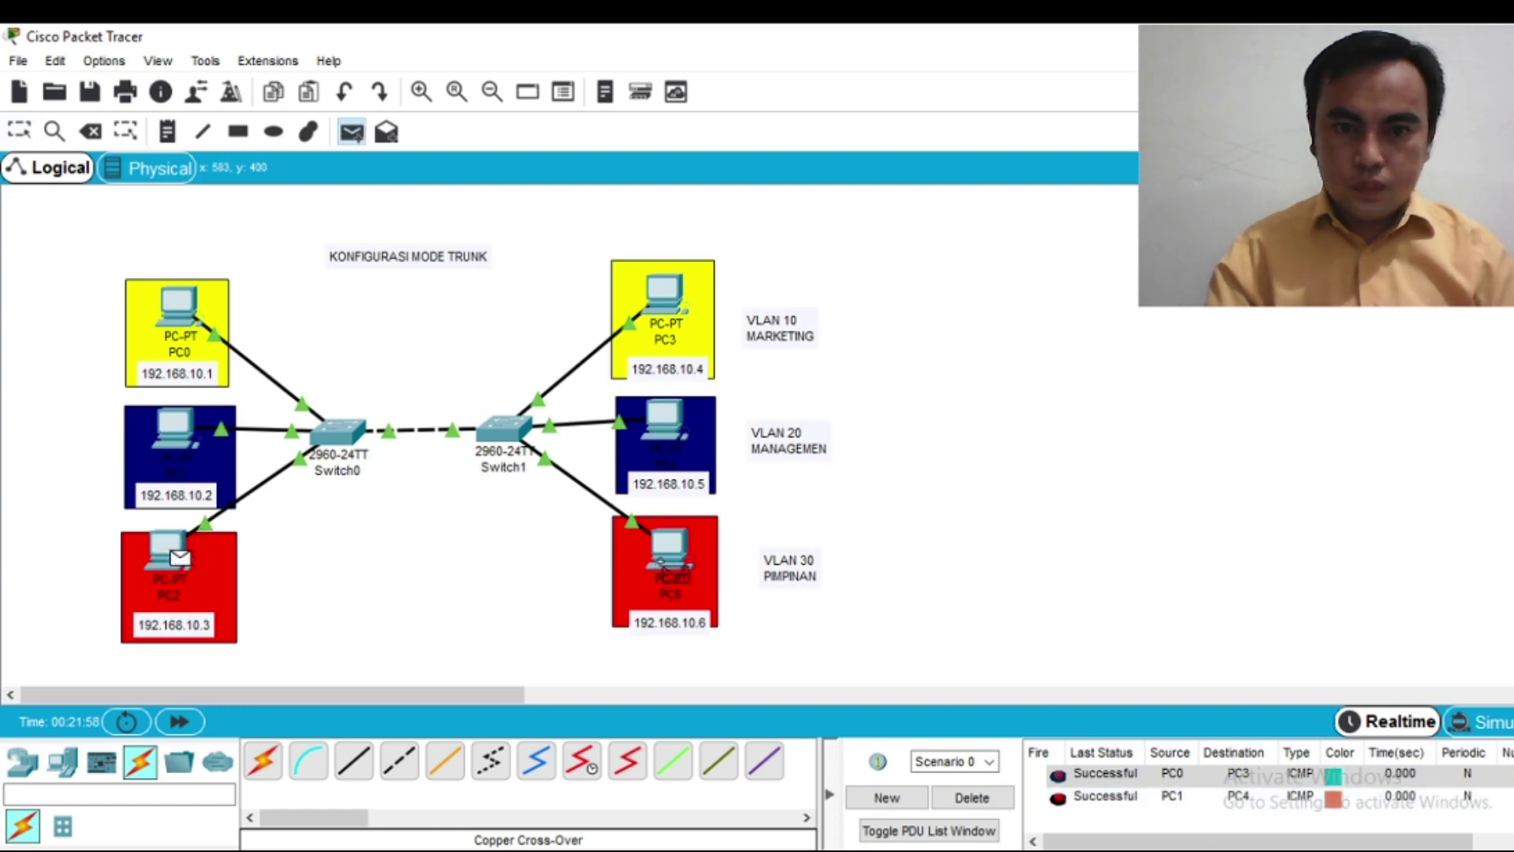
pyautogui.click(661, 562)
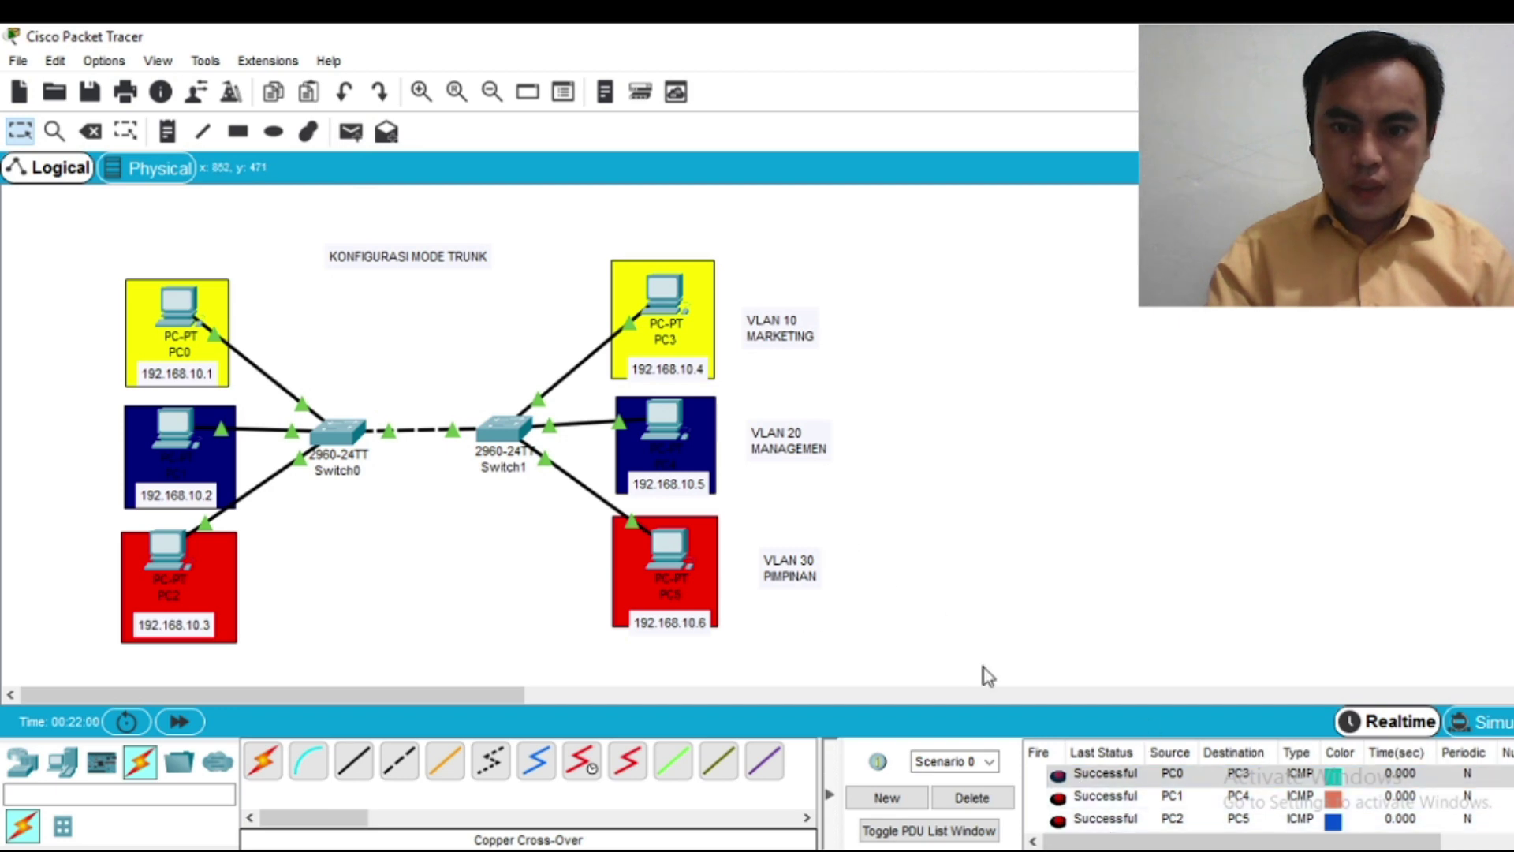
# Step: Delete the scenario's PDUs and test across VLANs with simple PDUs from PC0 to PC4, PC1 to PC5 and PC2 to PC3
pyautogui.click(972, 797)
pyautogui.click(352, 132)
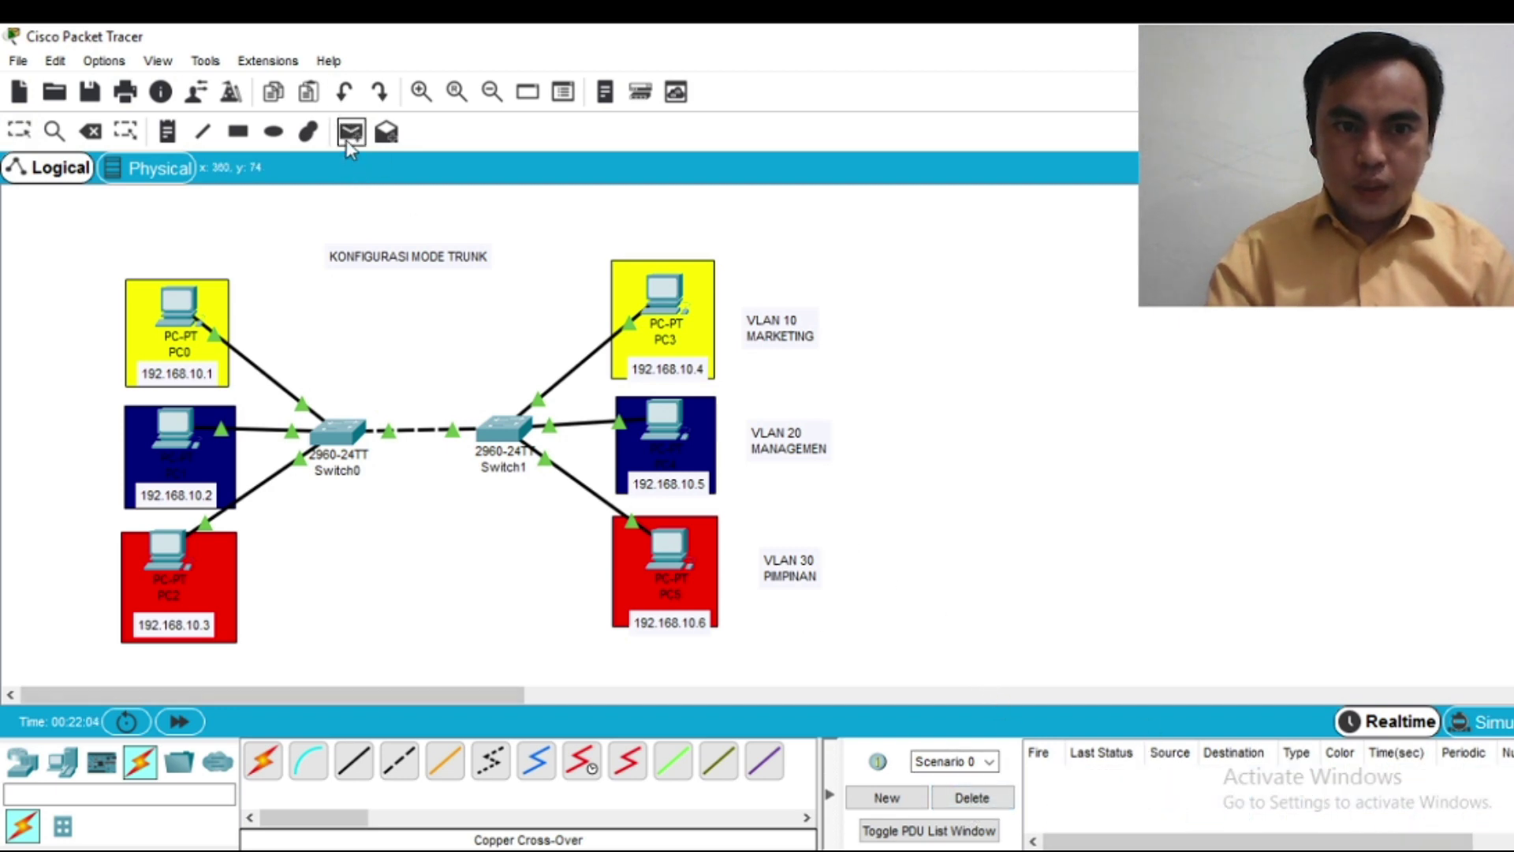
pyautogui.click(188, 320)
pyautogui.click(664, 436)
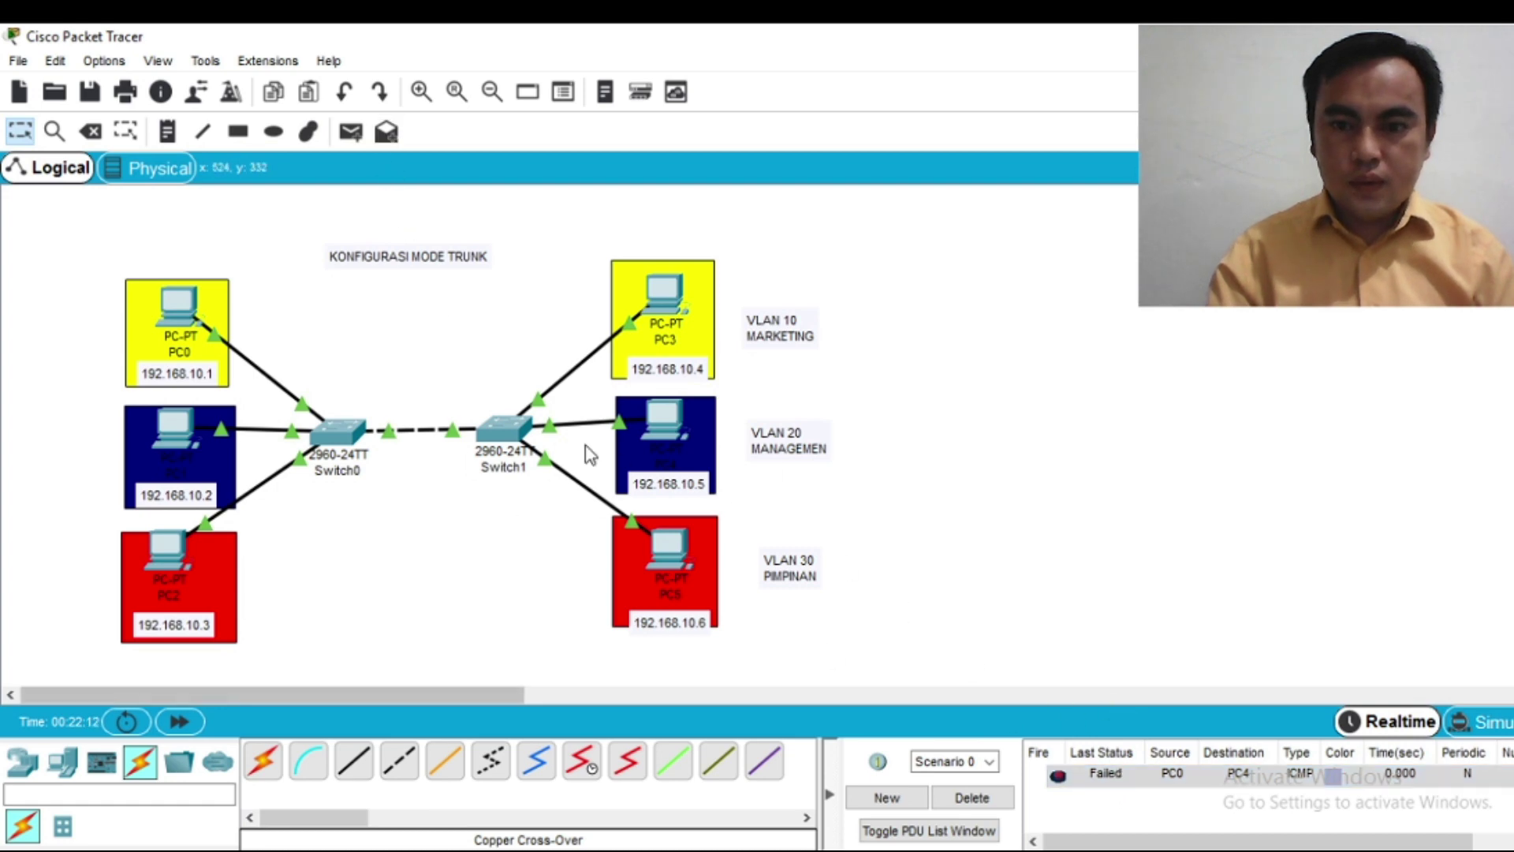
pyautogui.click(351, 132)
pyautogui.click(175, 430)
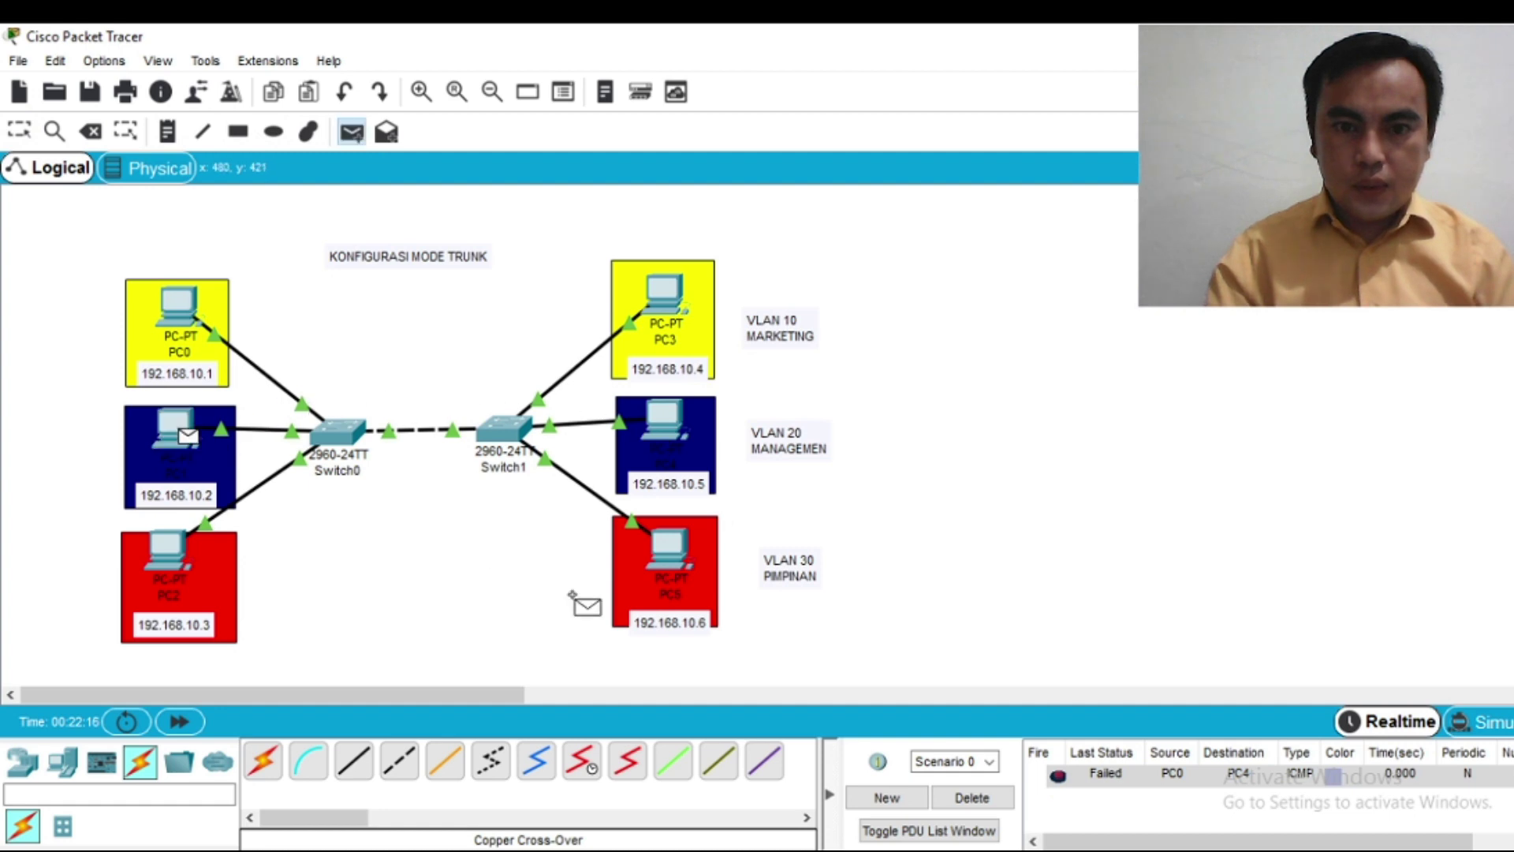
pyautogui.click(661, 556)
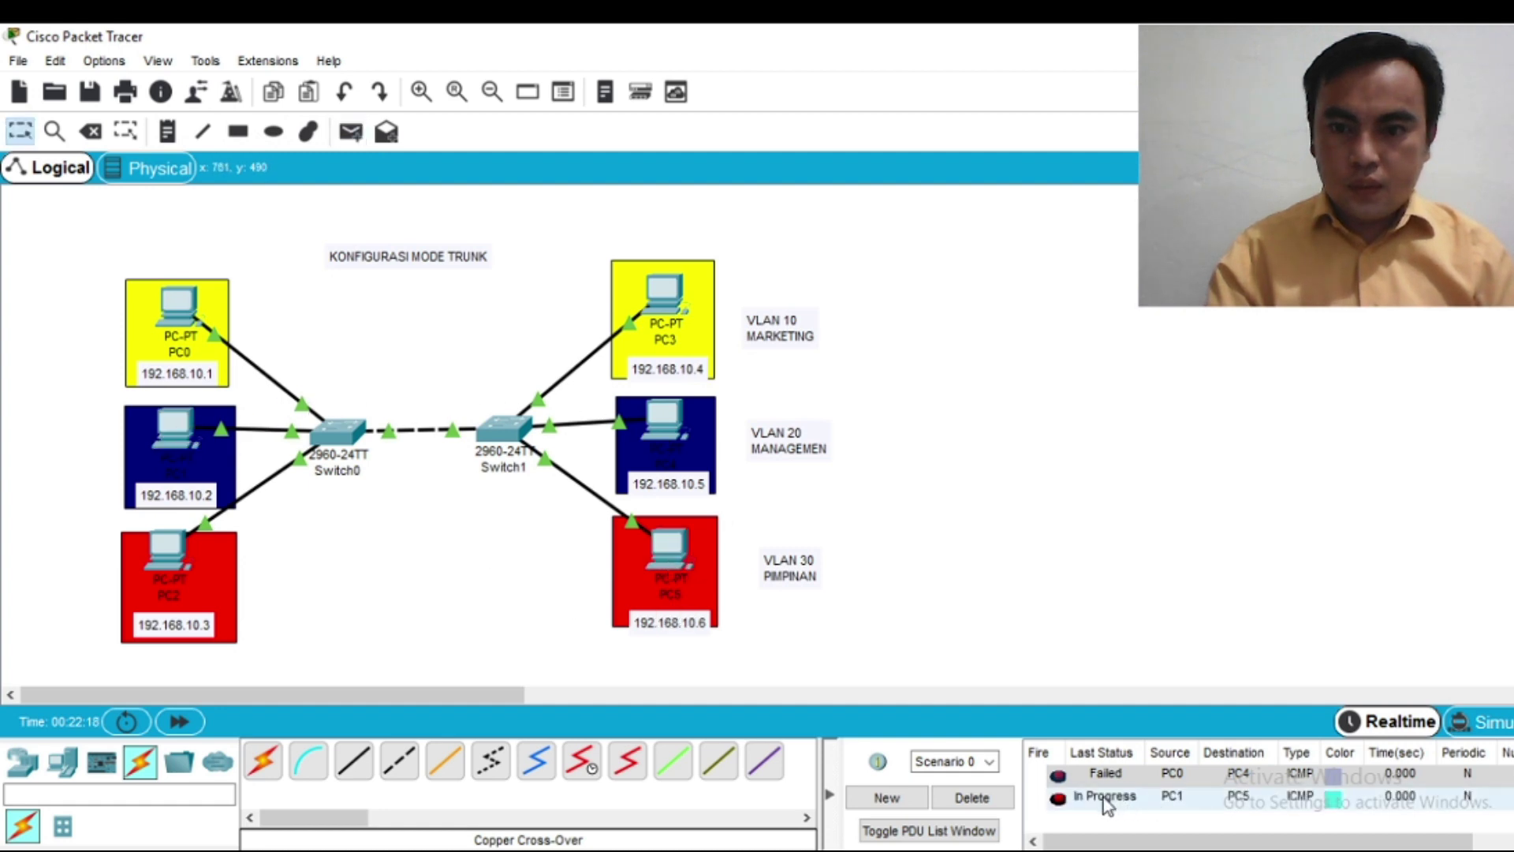
pyautogui.click(350, 132)
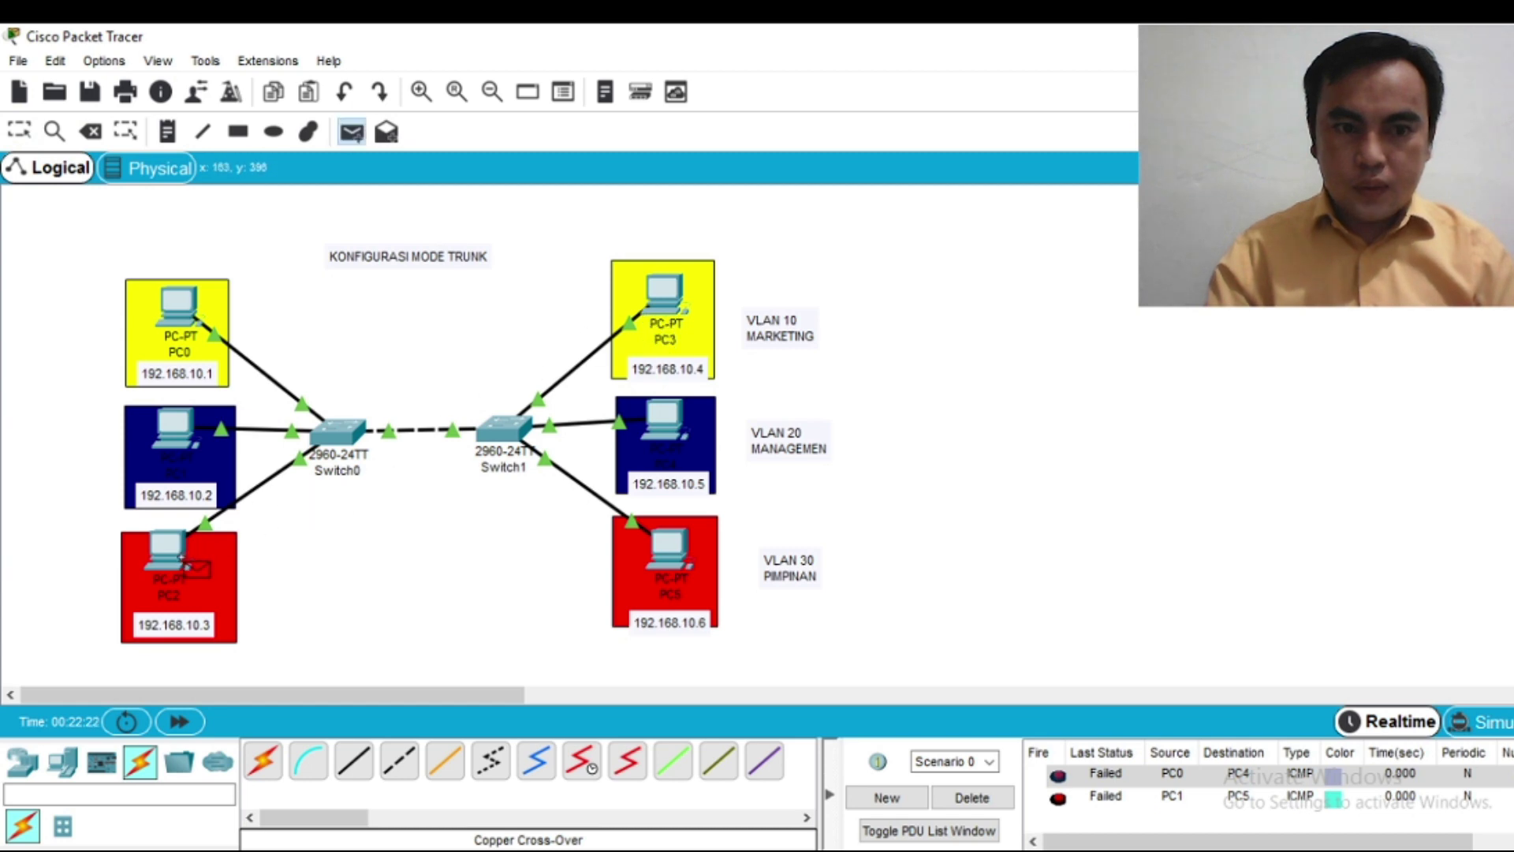
pyautogui.click(189, 556)
pyautogui.click(663, 298)
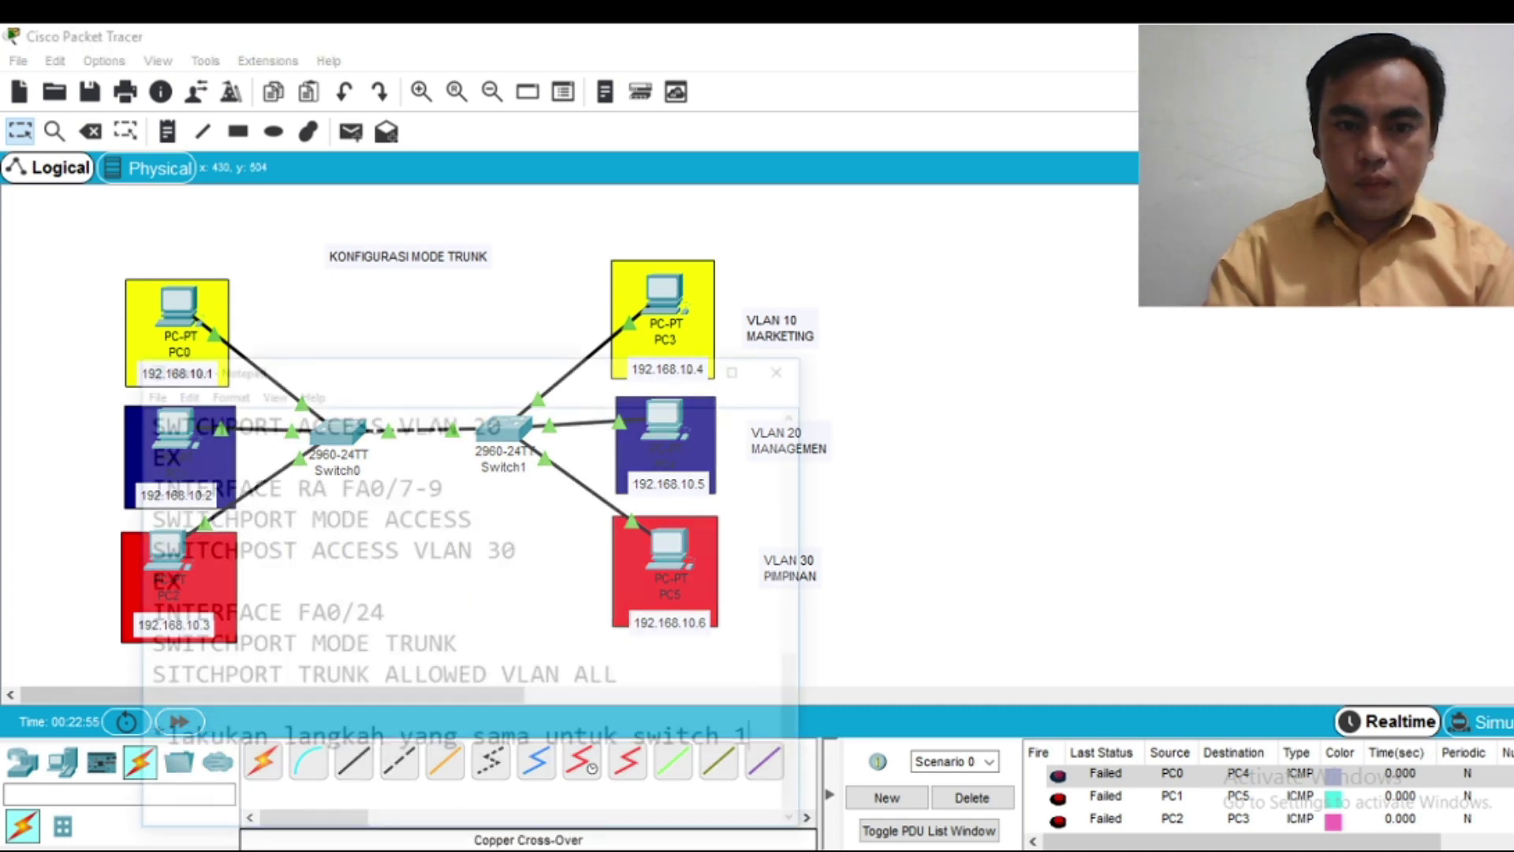
# Step: Review the VLAN trunk configuration commands in the Notepad notes for both switches, and minimize the notes
pyautogui.scroll(3, 287, 484)
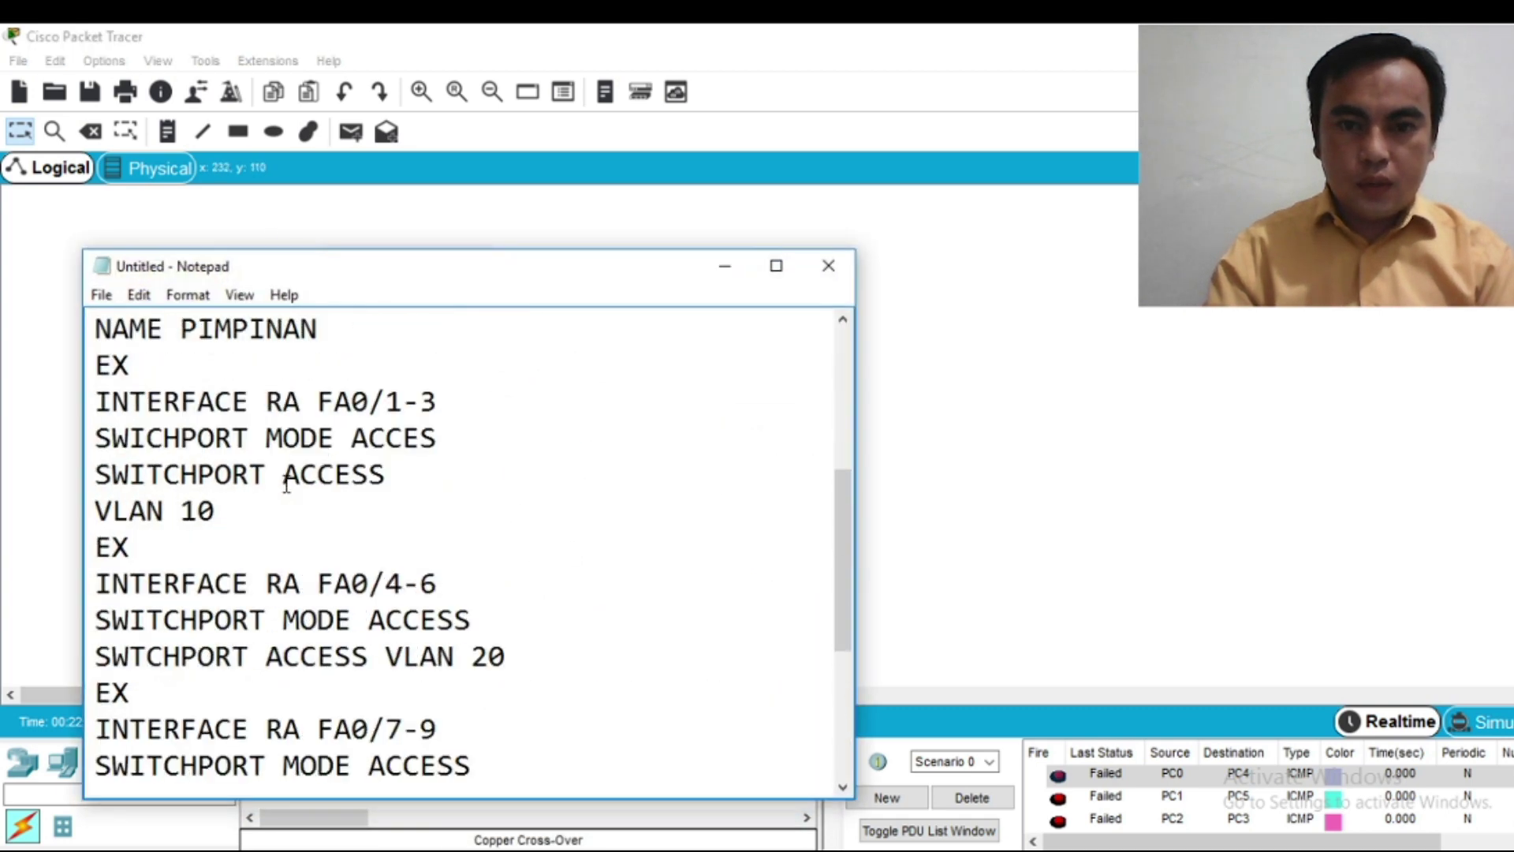
pyautogui.scroll(4, 286, 484)
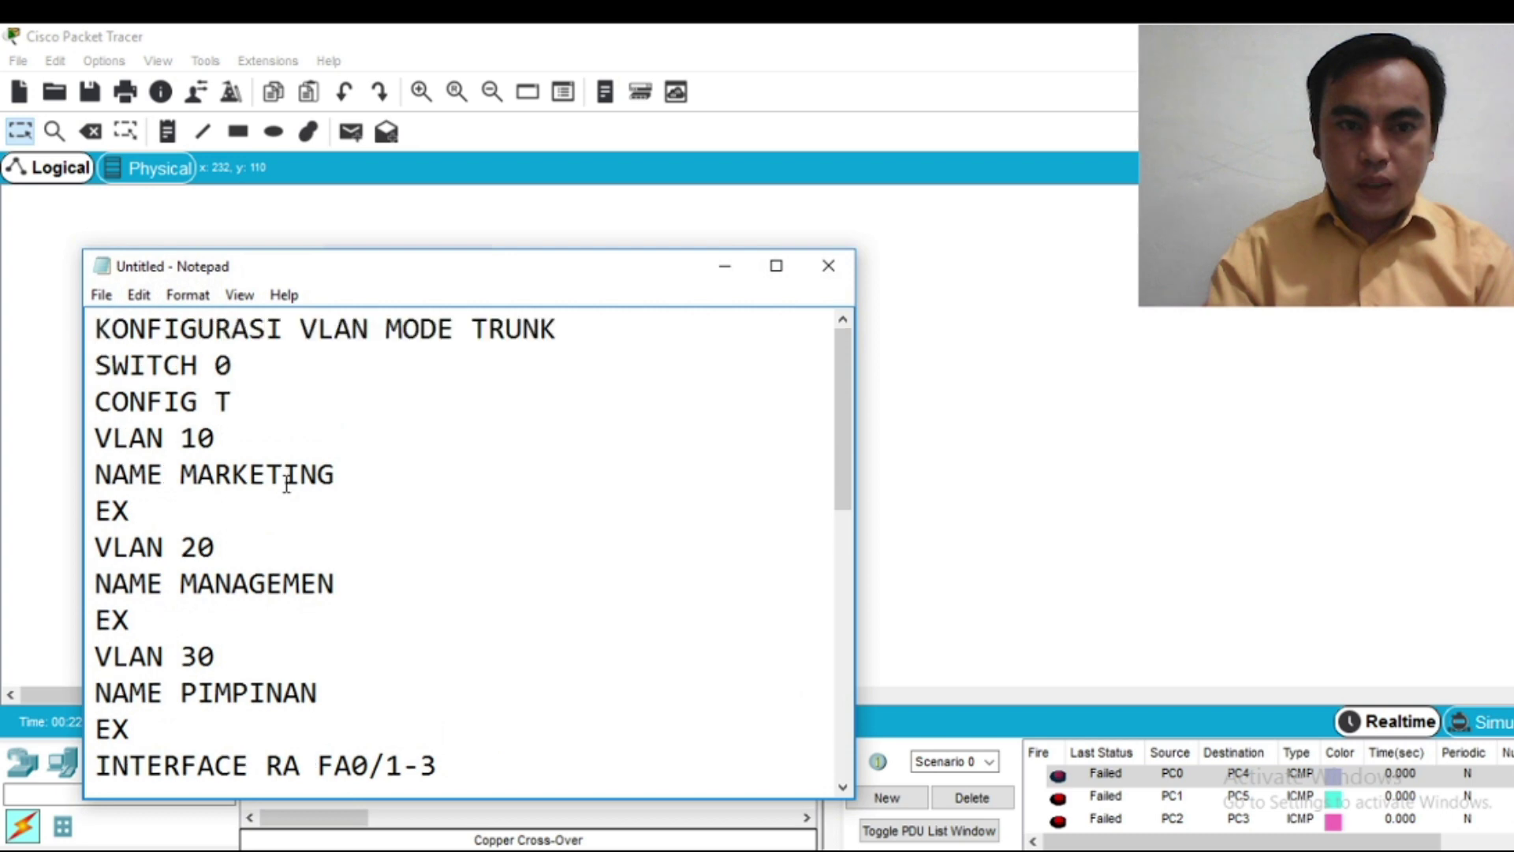
pyautogui.scroll(-3, 288, 482)
pyautogui.scroll(-4, 289, 482)
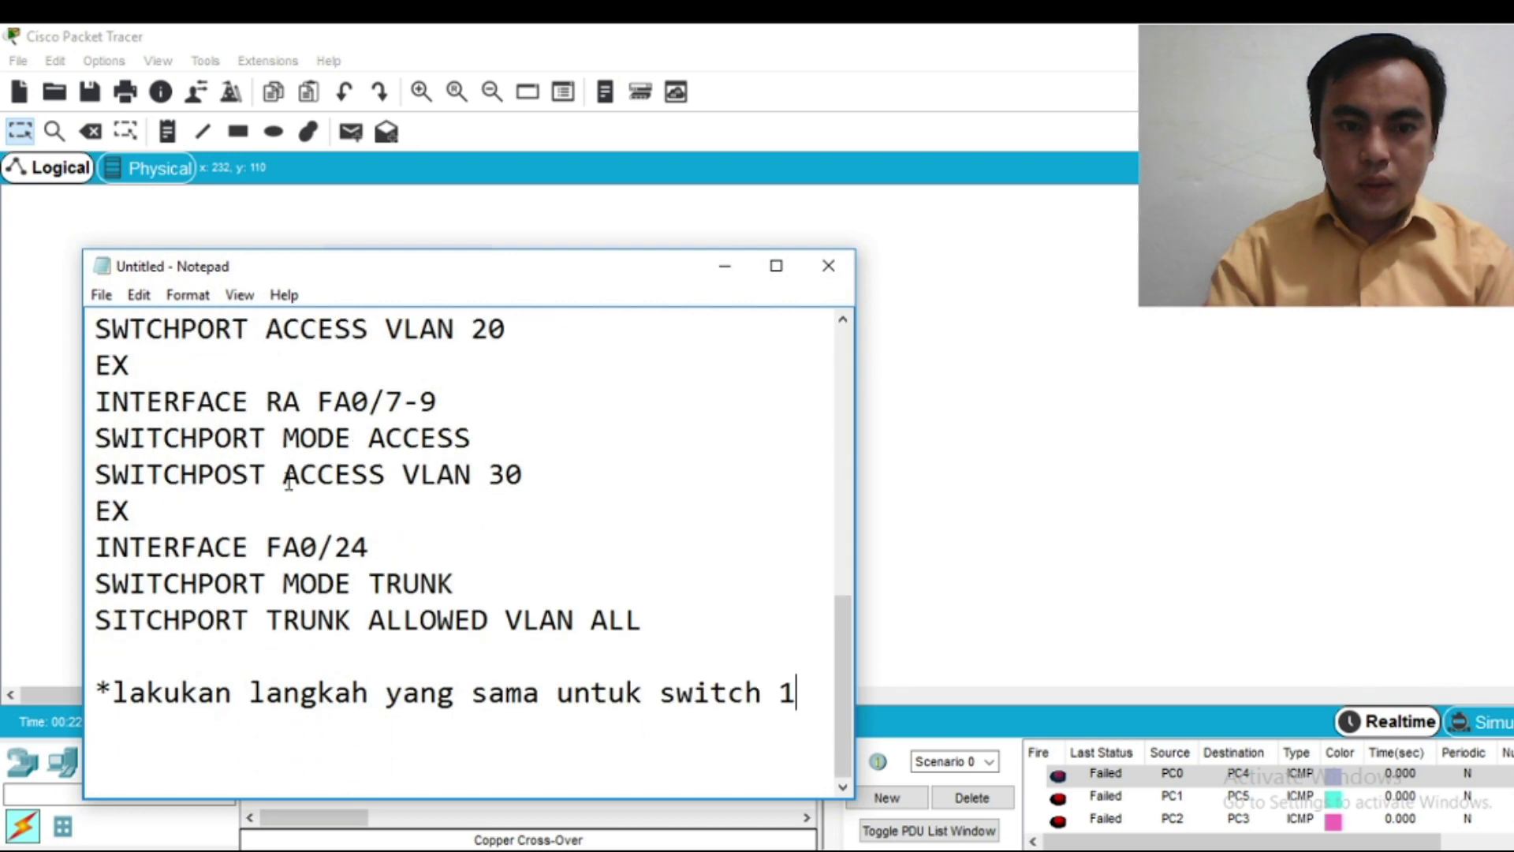
pyautogui.scroll(4, 289, 482)
pyautogui.scroll(2, 288, 482)
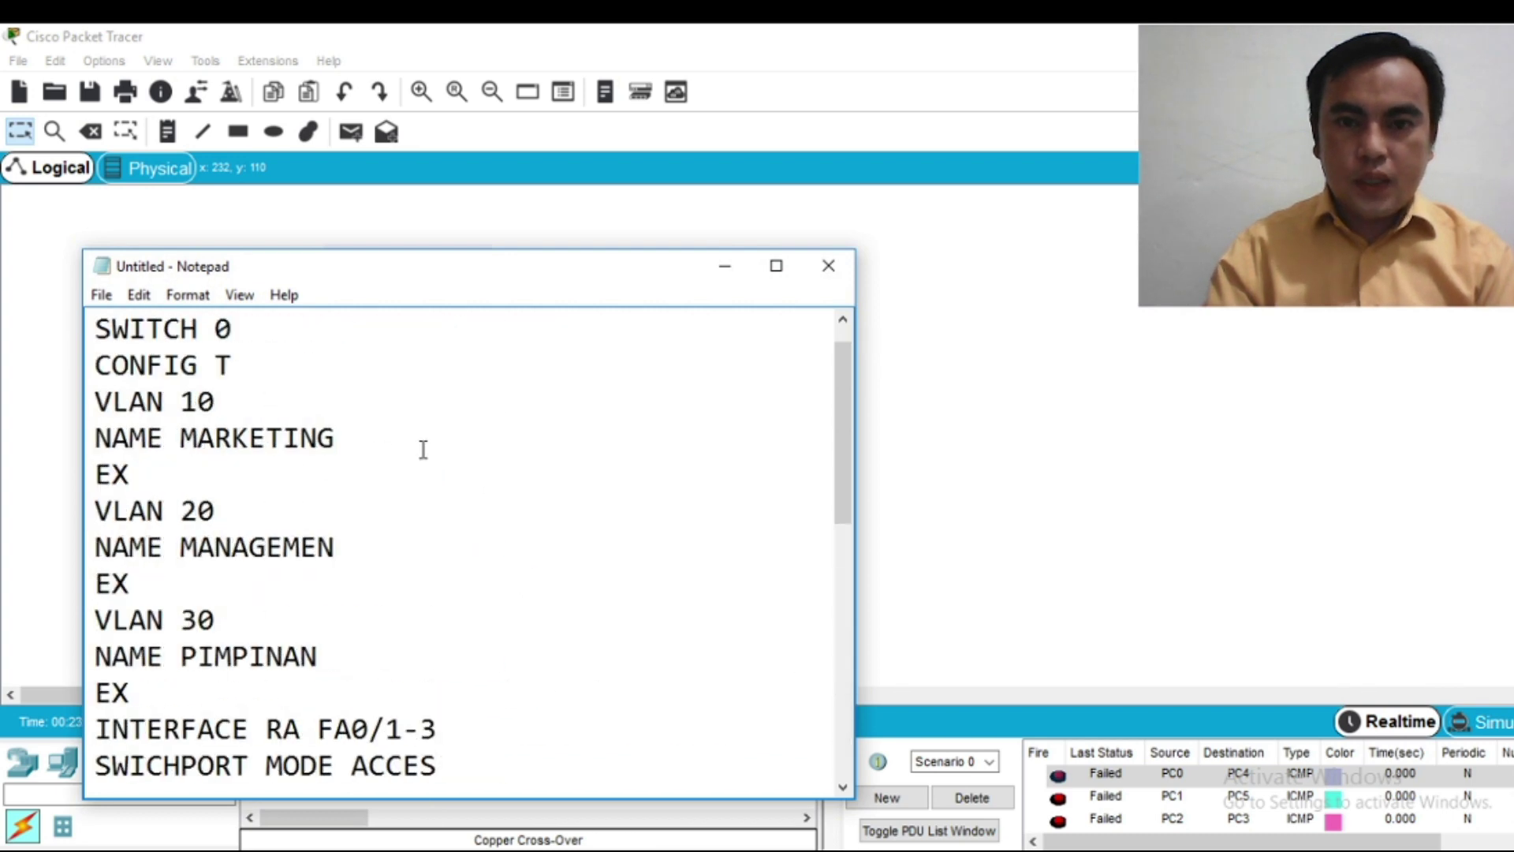
pyautogui.click(729, 275)
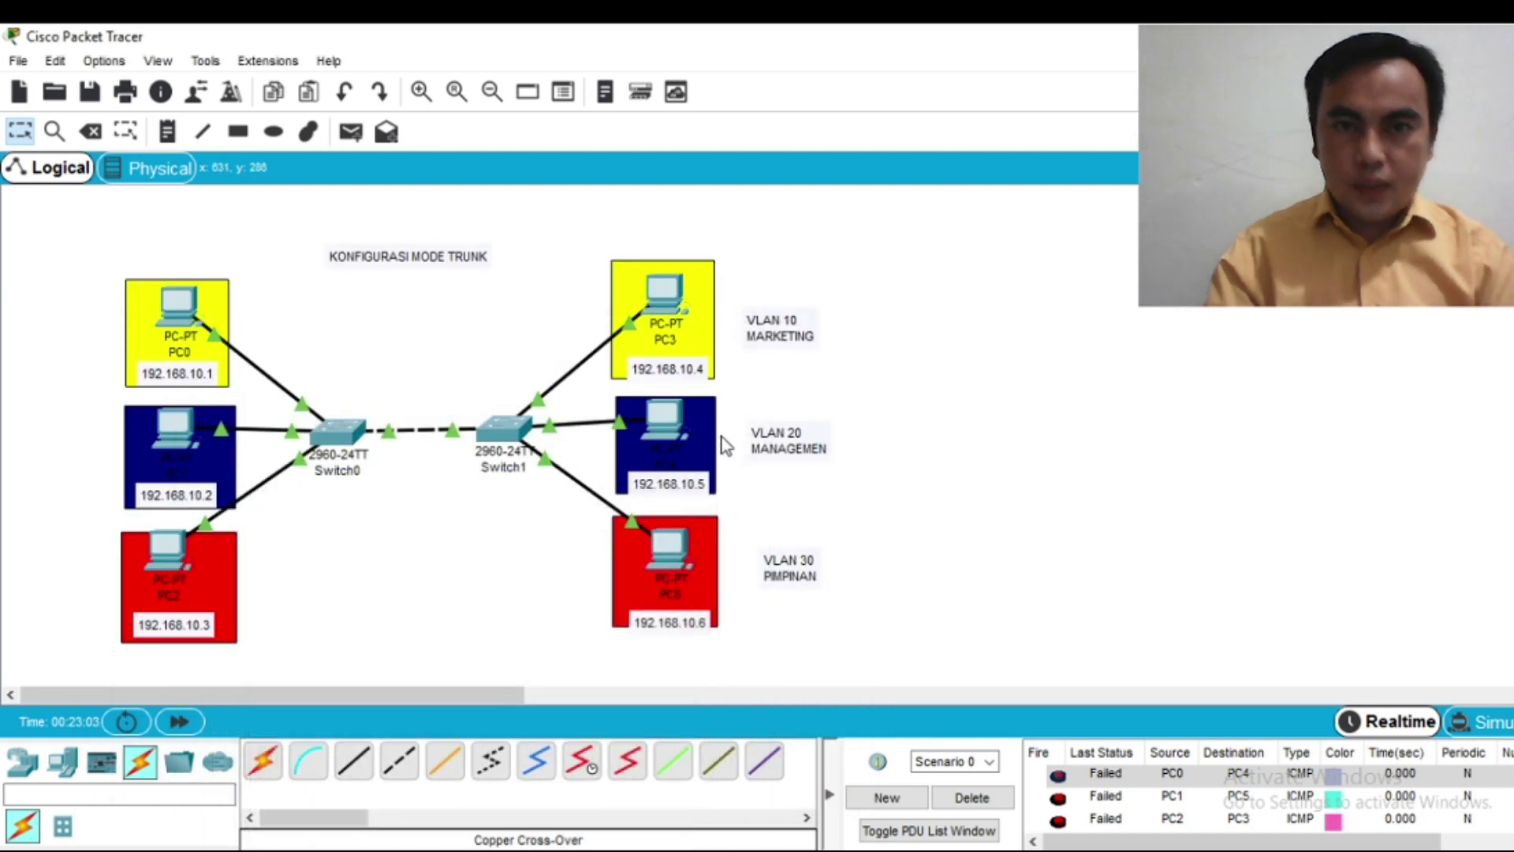